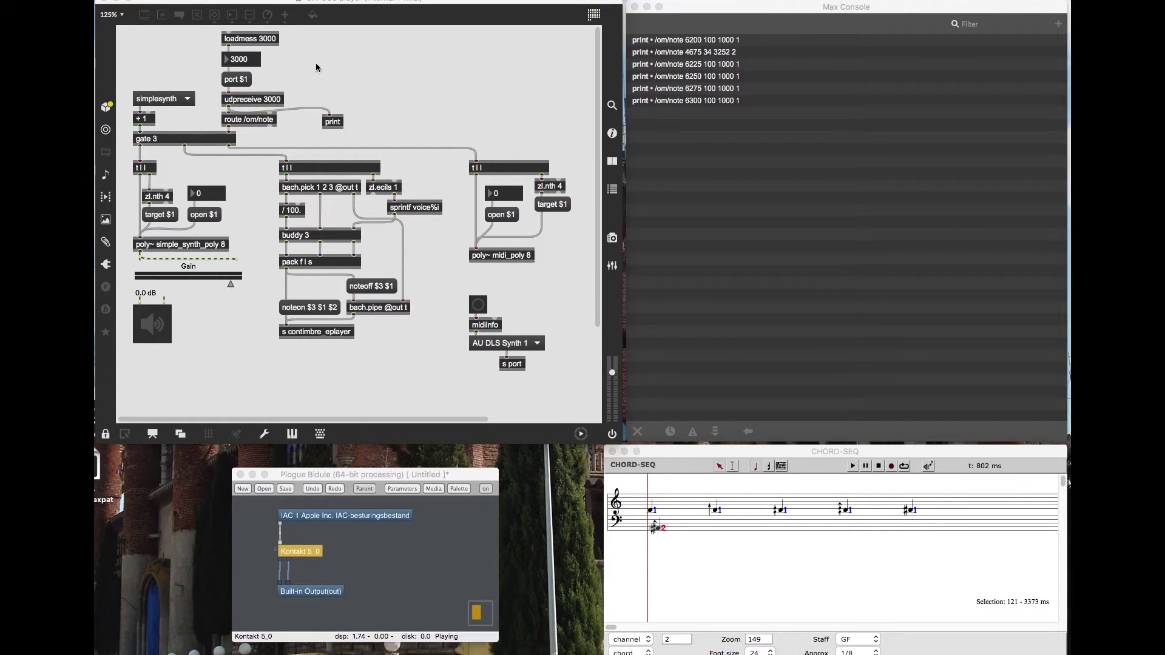
Show the note durations in the chord sequence, return to the channel display, and play the sequence
click(653, 543)
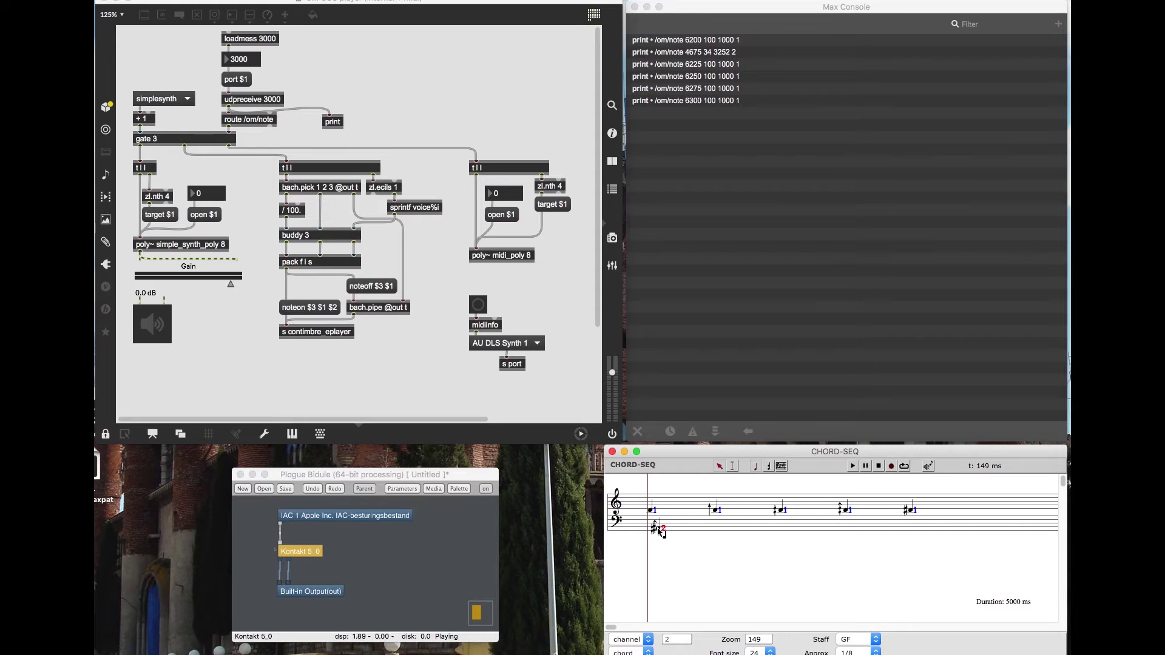
click(628, 640)
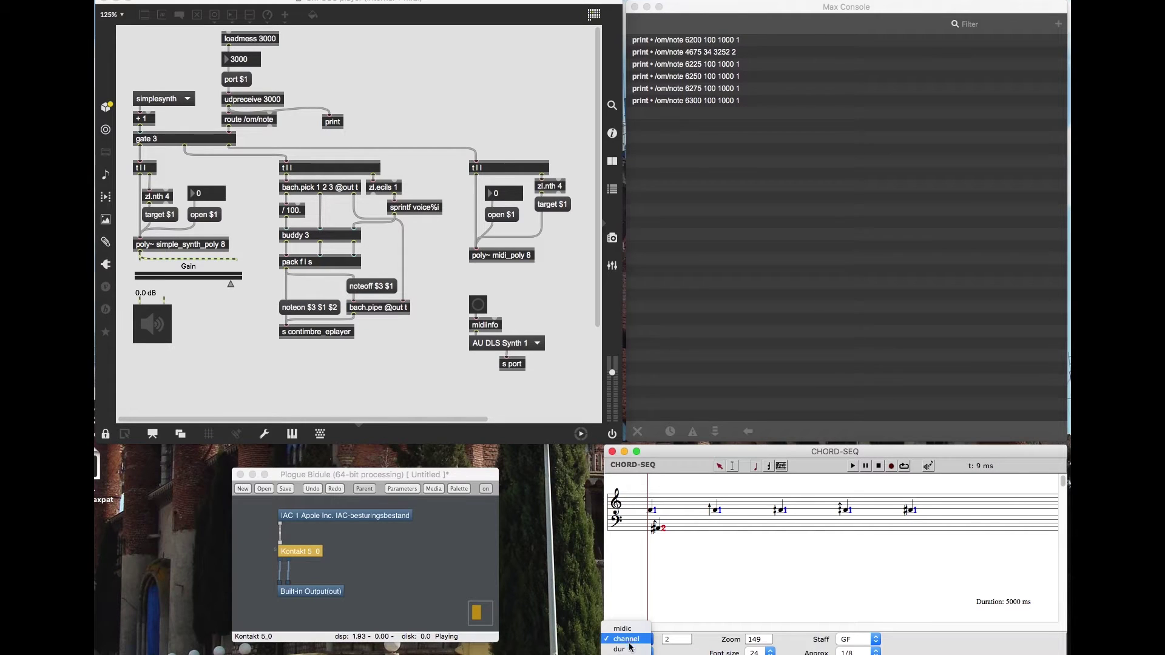
click(630, 650)
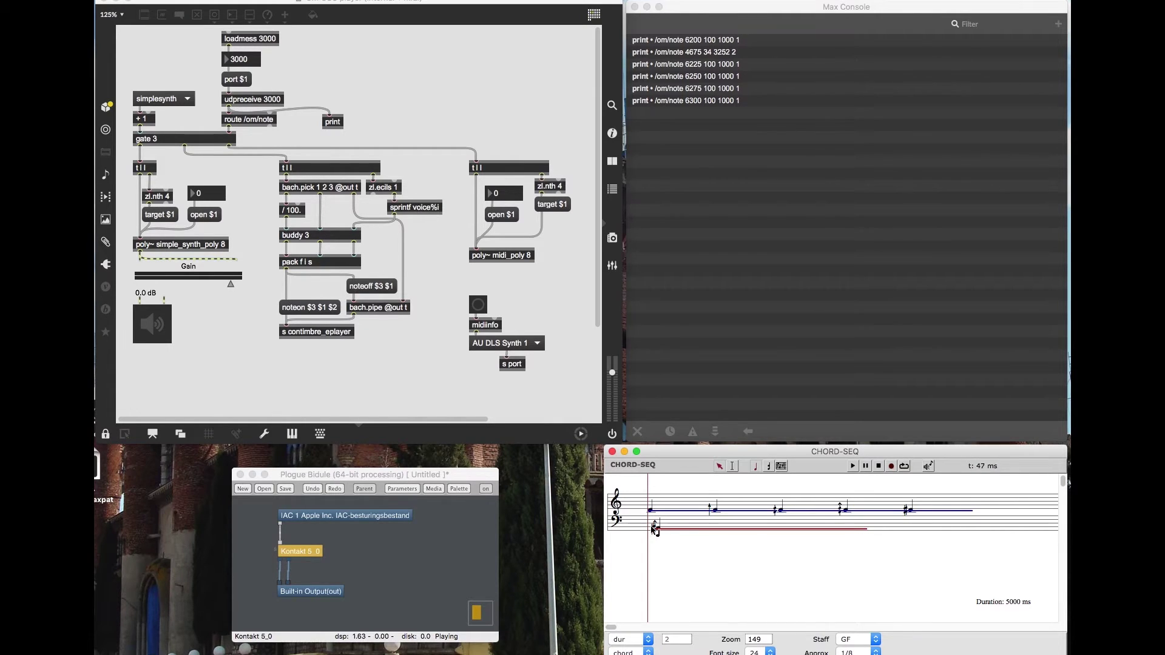
click(625, 641)
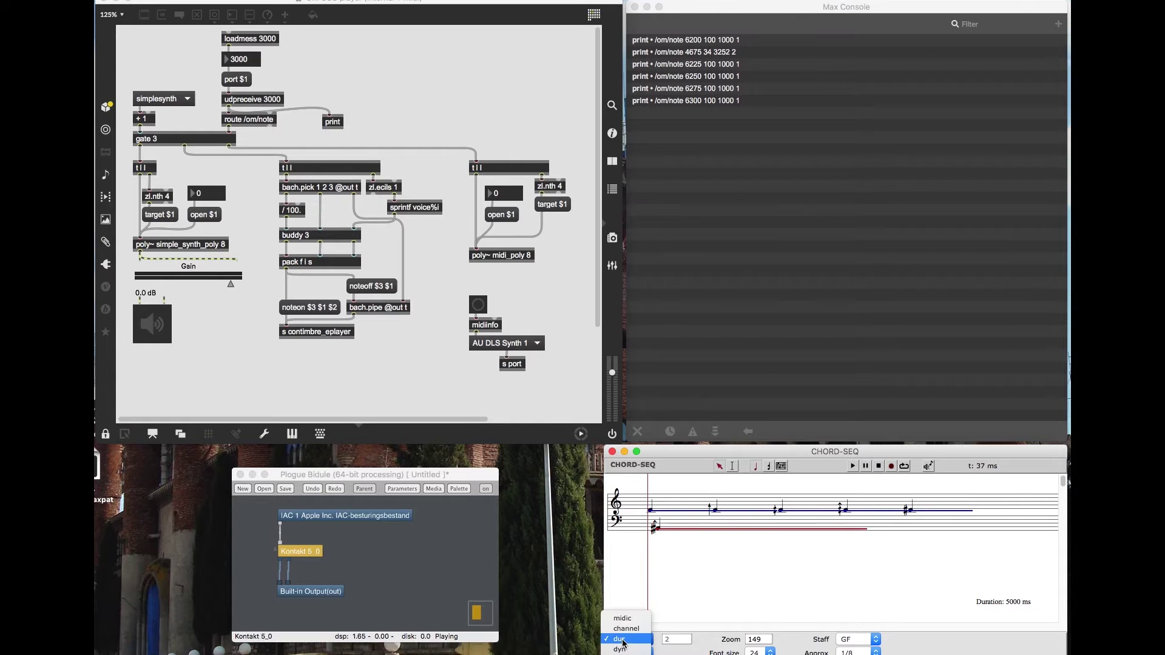
click(625, 632)
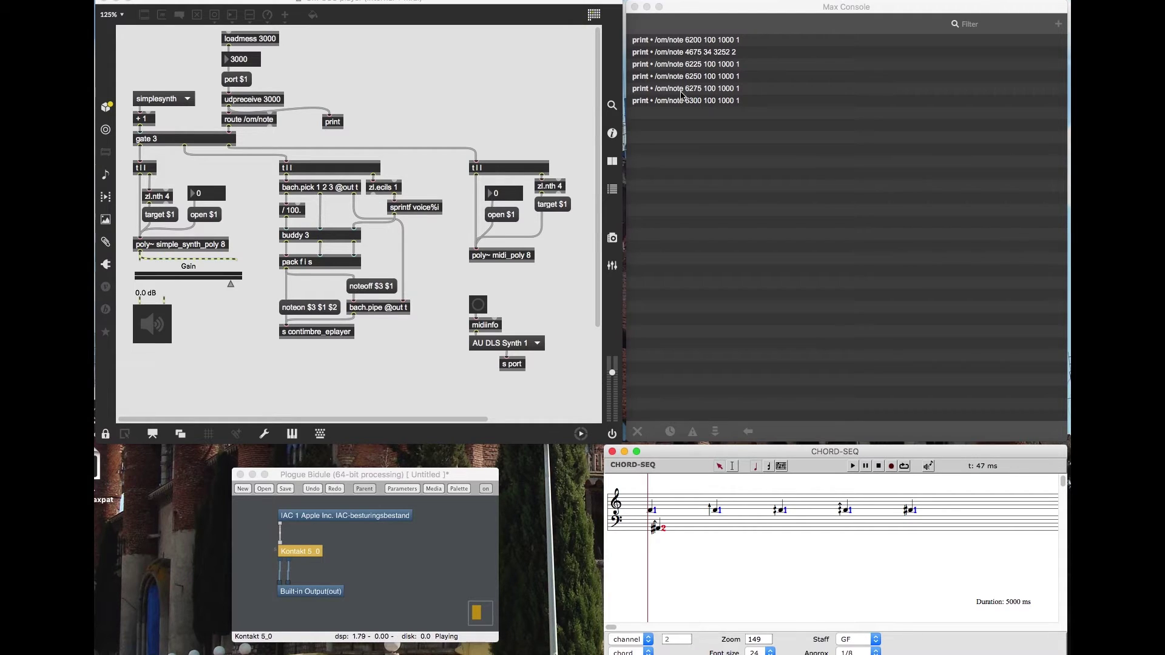
key(space)
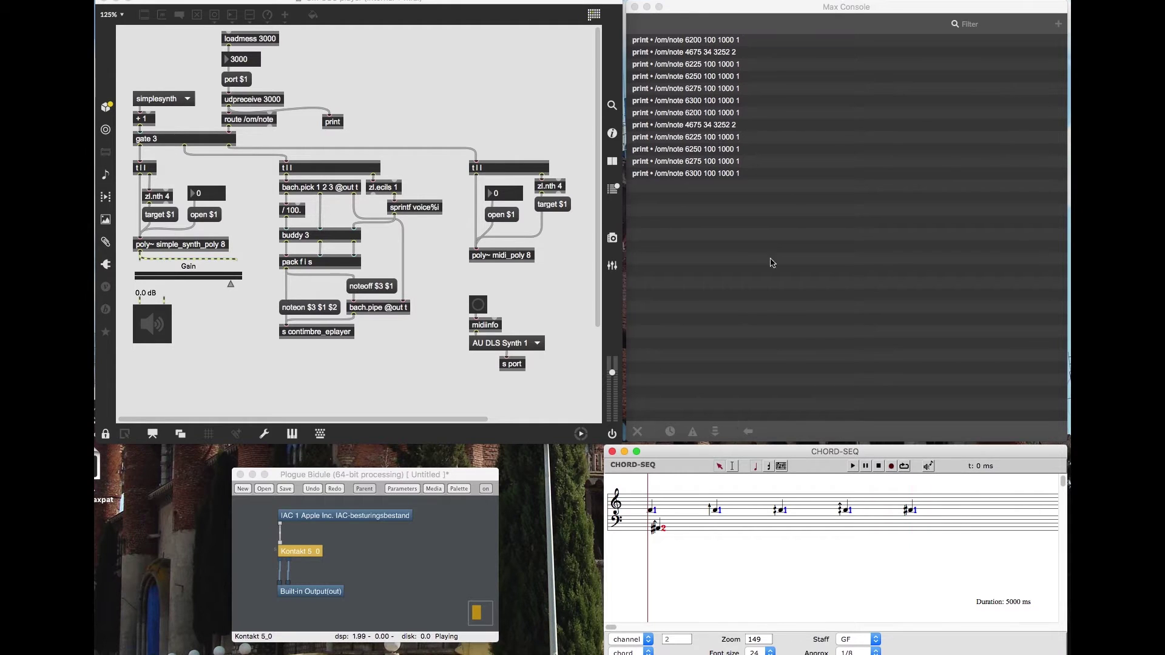
Delete the print object and its patch cord from udpreceive 3000, and lock the patch
click(312, 121)
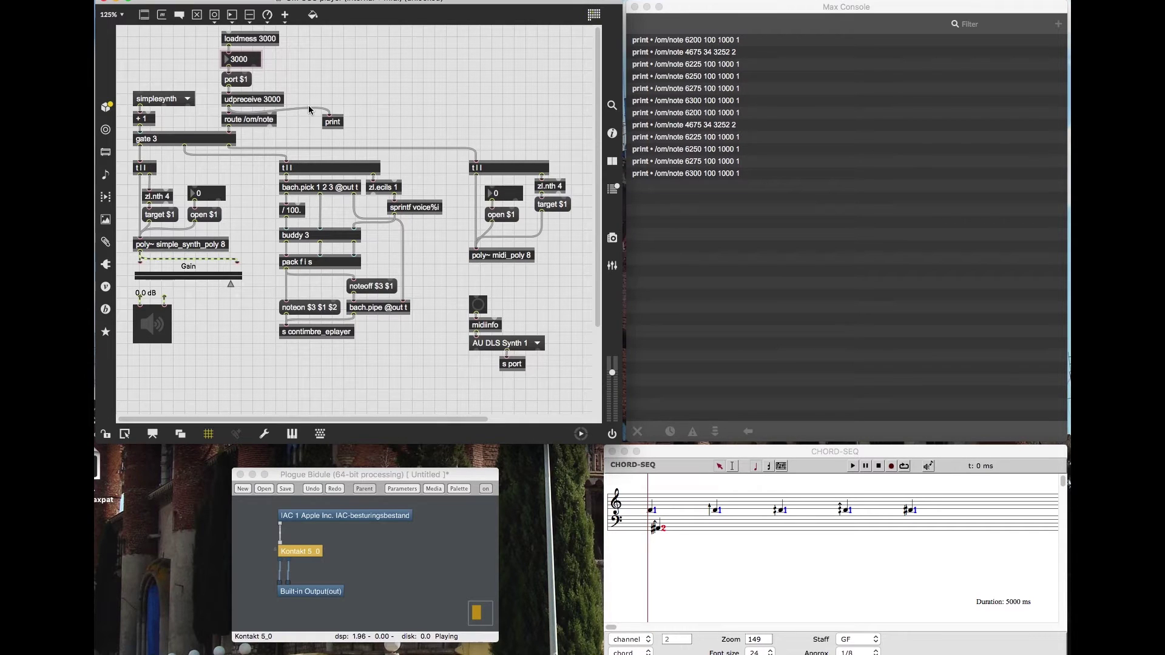
mouse_move(308, 112)
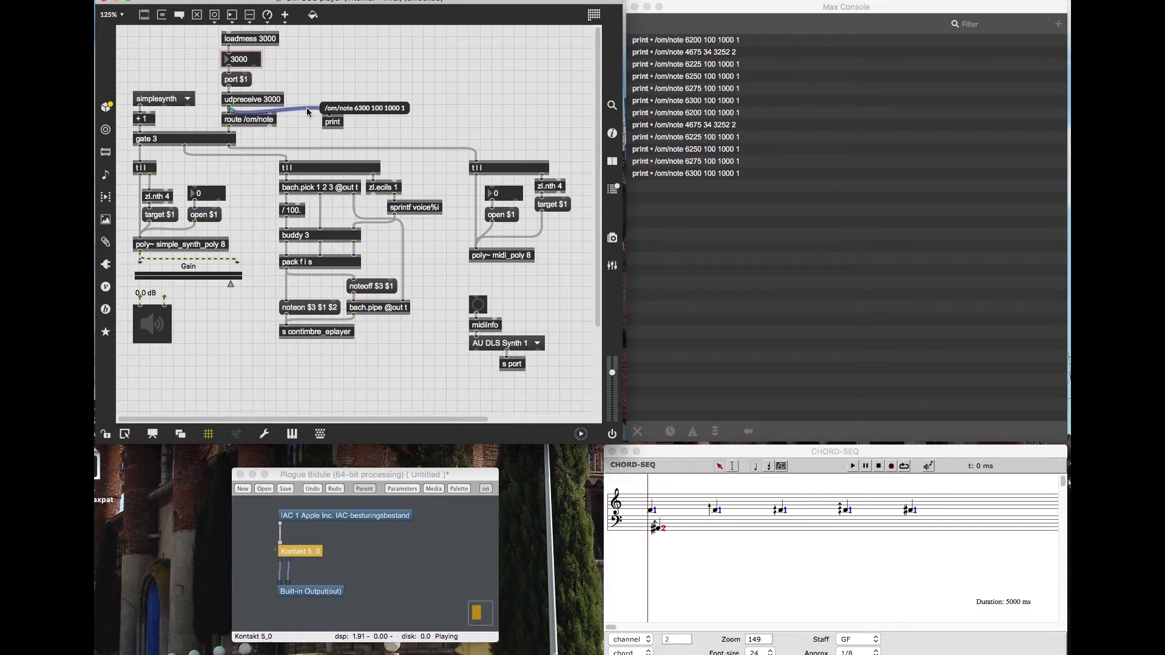
click(308, 112)
key(BackSpace)
click(334, 122)
key(BackSpace)
key(super+e)
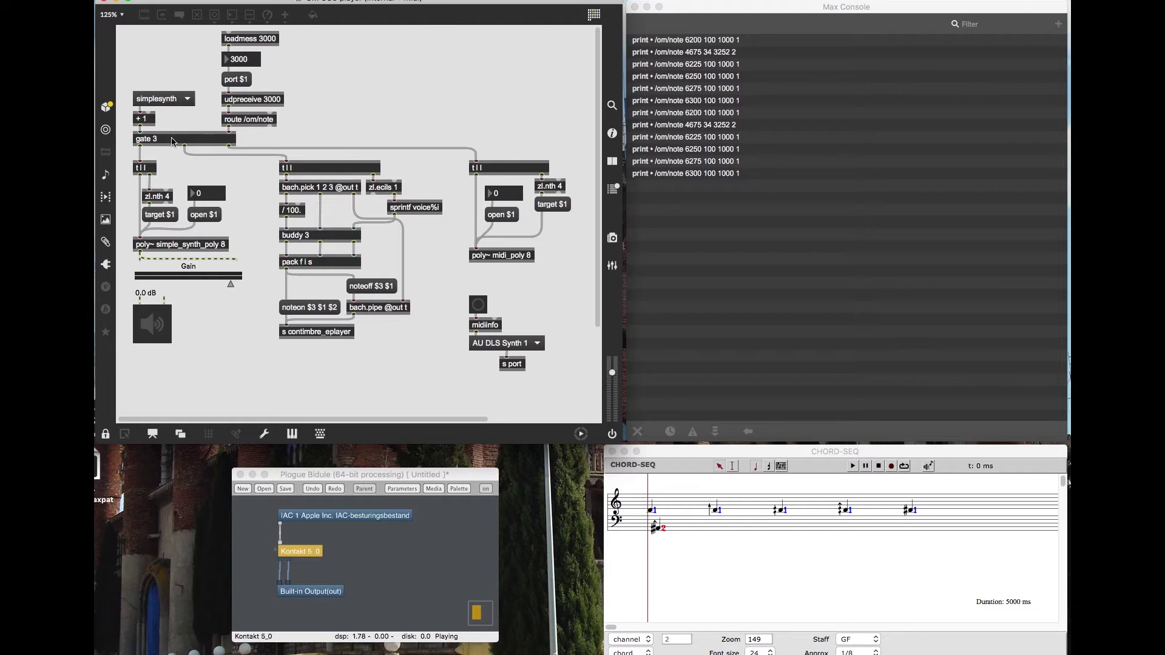
Set the player's output to midi and its MIDI port to IAC-besturingsbestand IAC 1
click(180, 100)
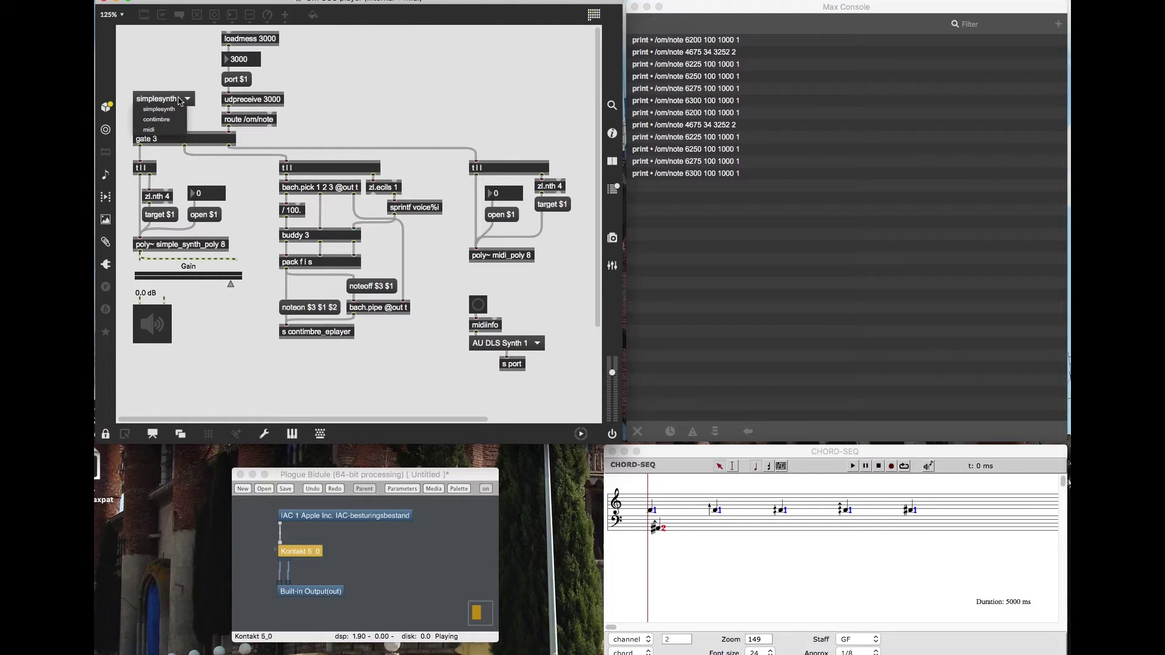
click(179, 100)
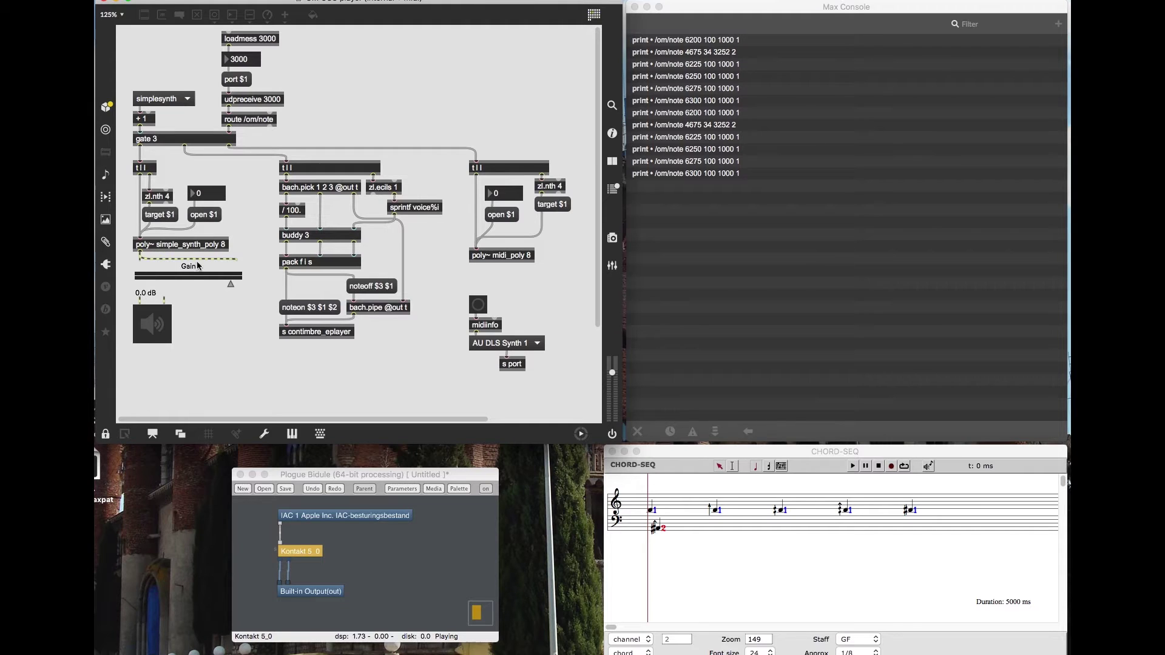
click(187, 101)
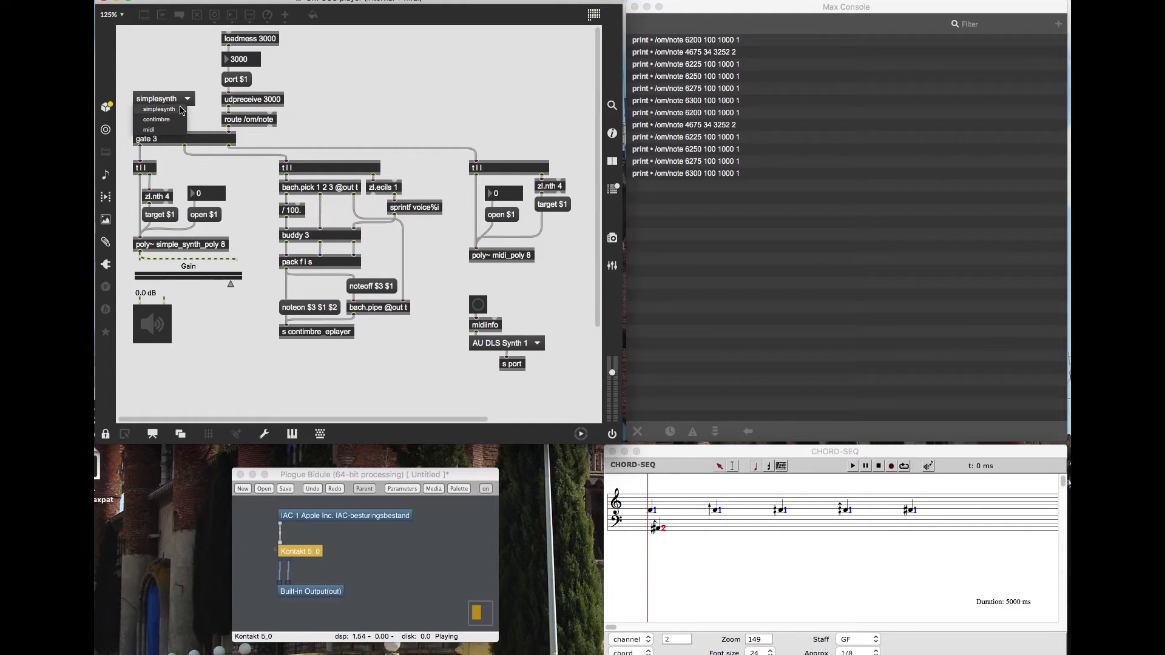
click(164, 129)
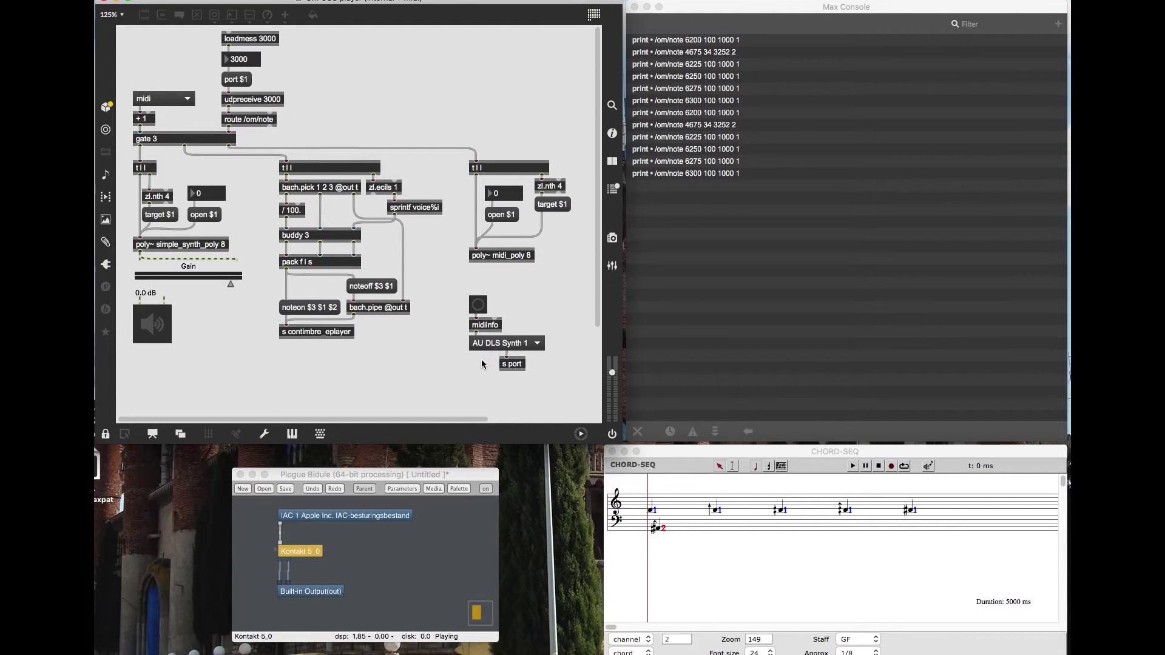
click(486, 346)
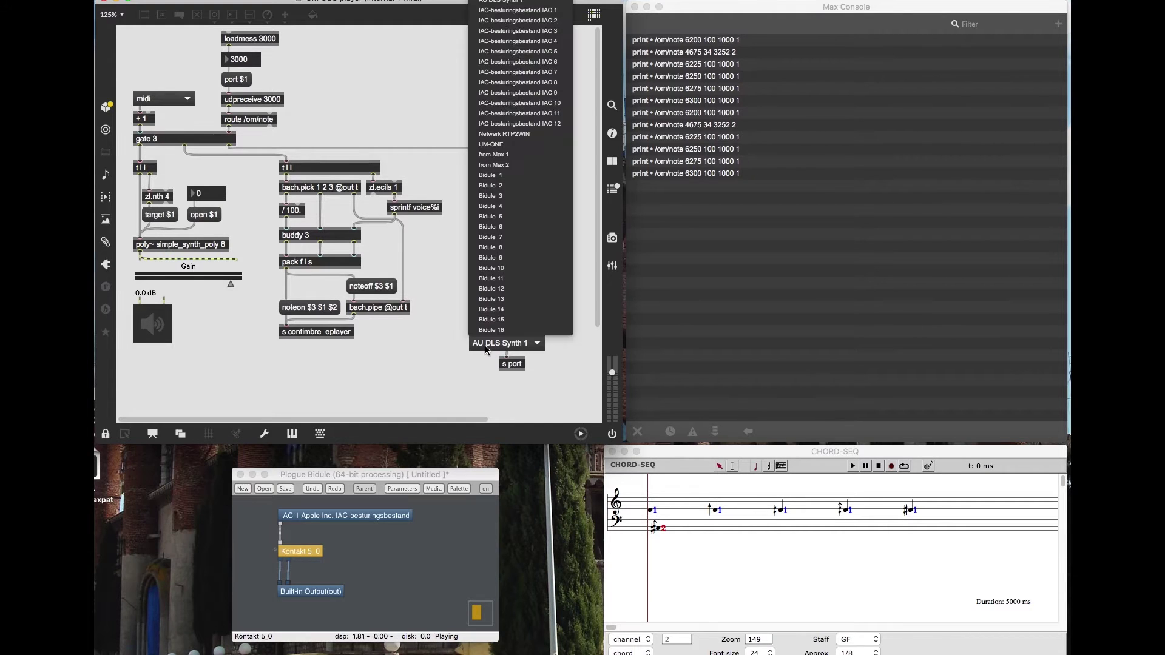
click(515, 13)
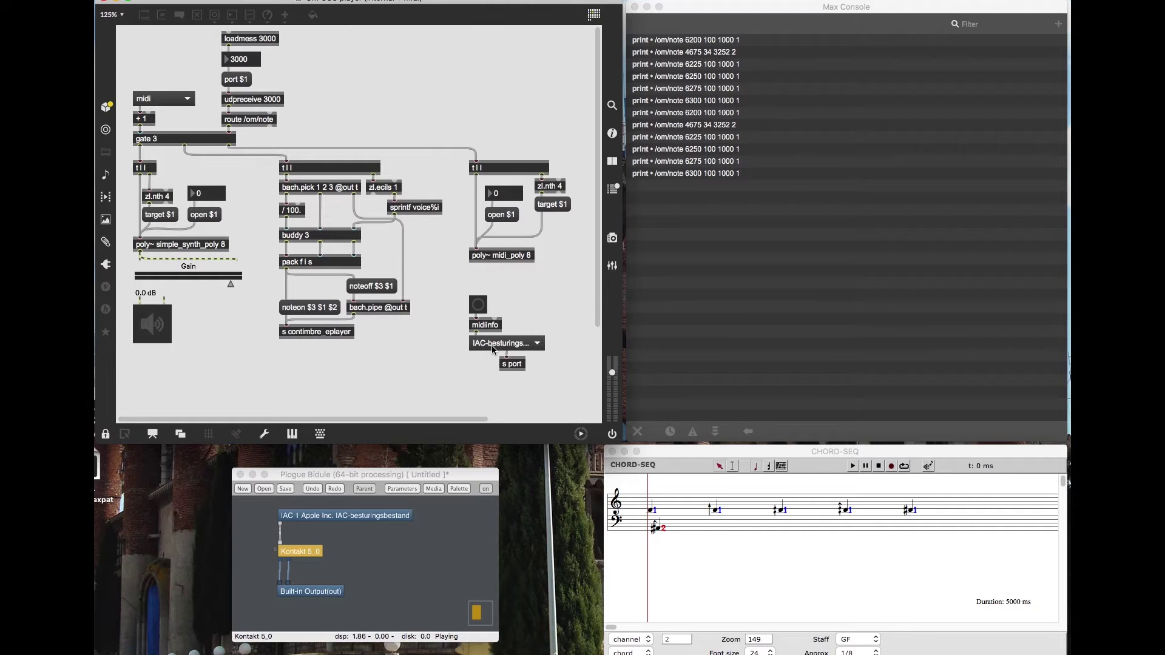
Switch to Plogue Bidule, open Kontakt 5_0, and view the Violoncello's preset settings, collapsing them again
click(357, 563)
click(328, 516)
click(325, 594)
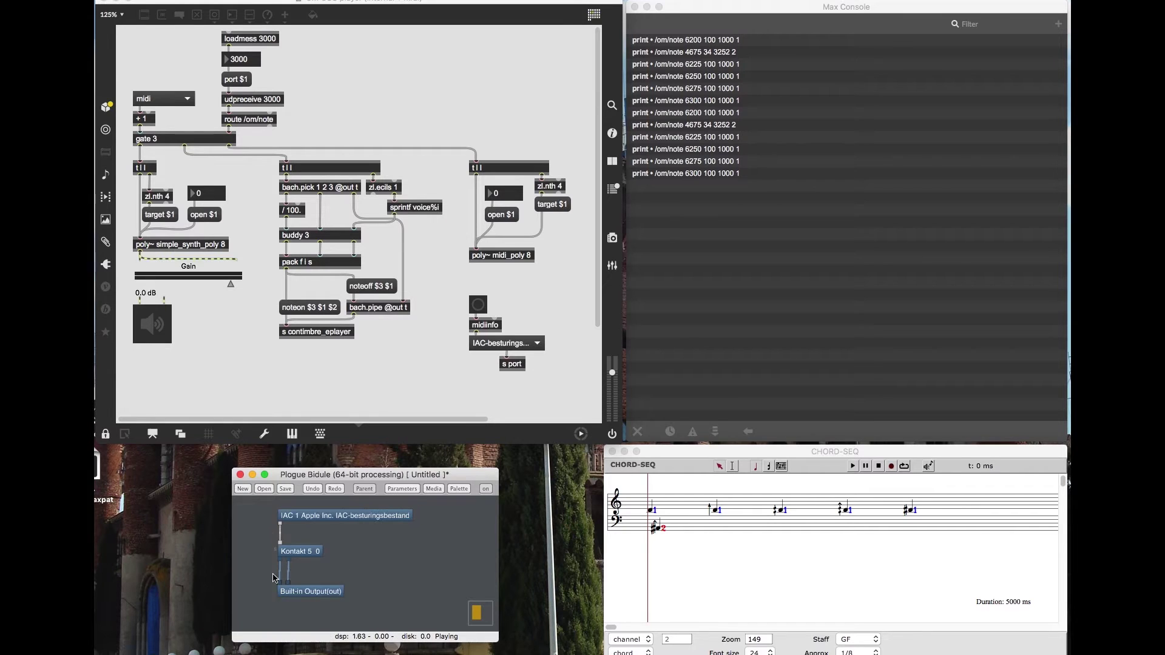
double_click(306, 555)
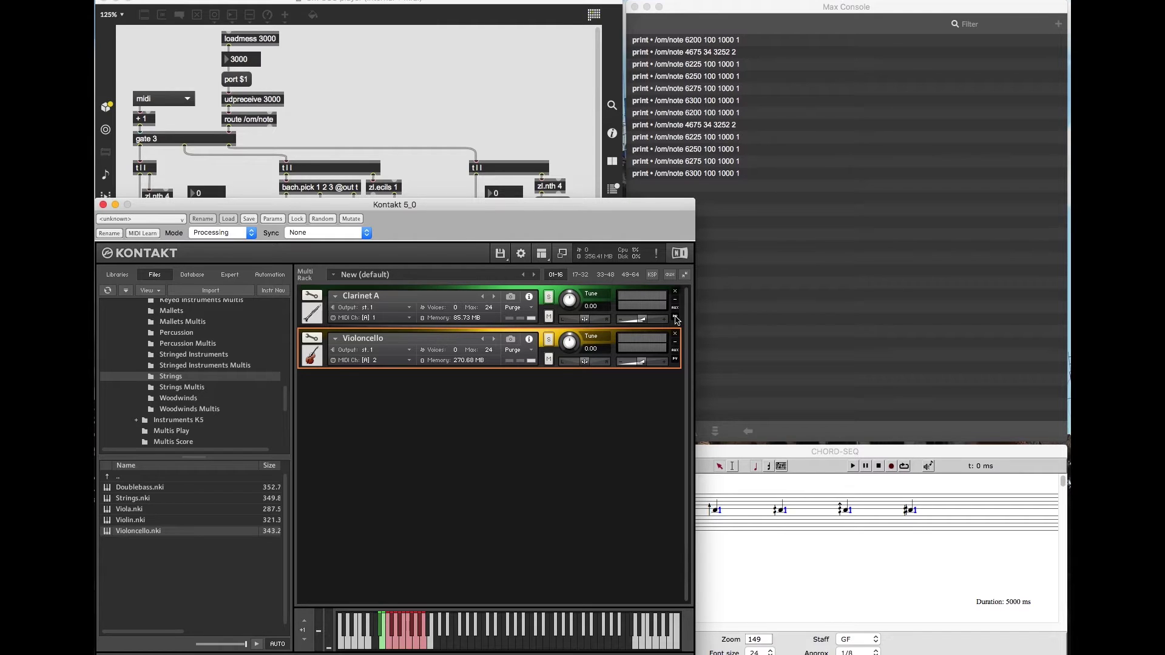
click(675, 360)
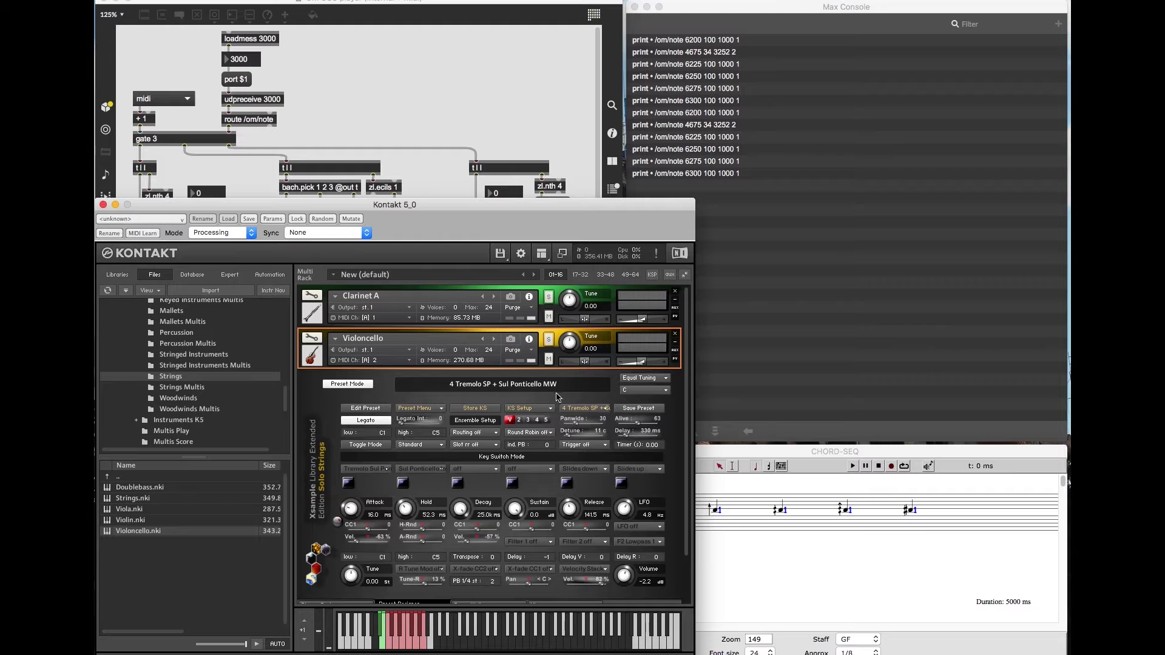
click(677, 363)
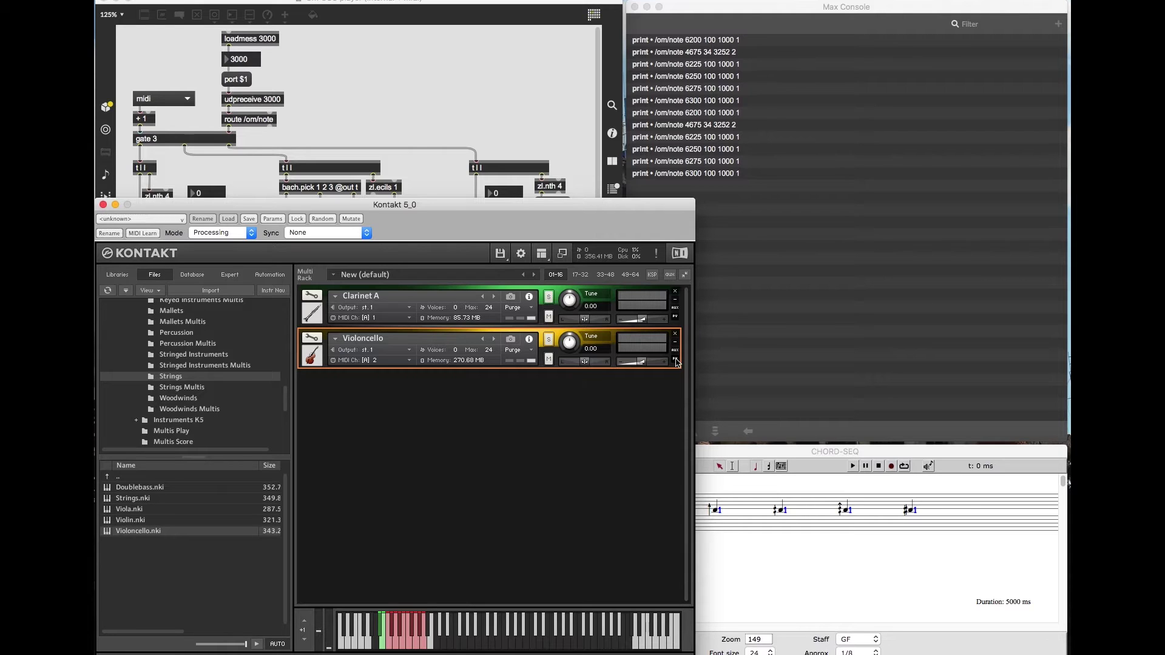
Return to the Max patch, view the contents of the poly~ midi_poly 8 object, and close its window
click(395, 81)
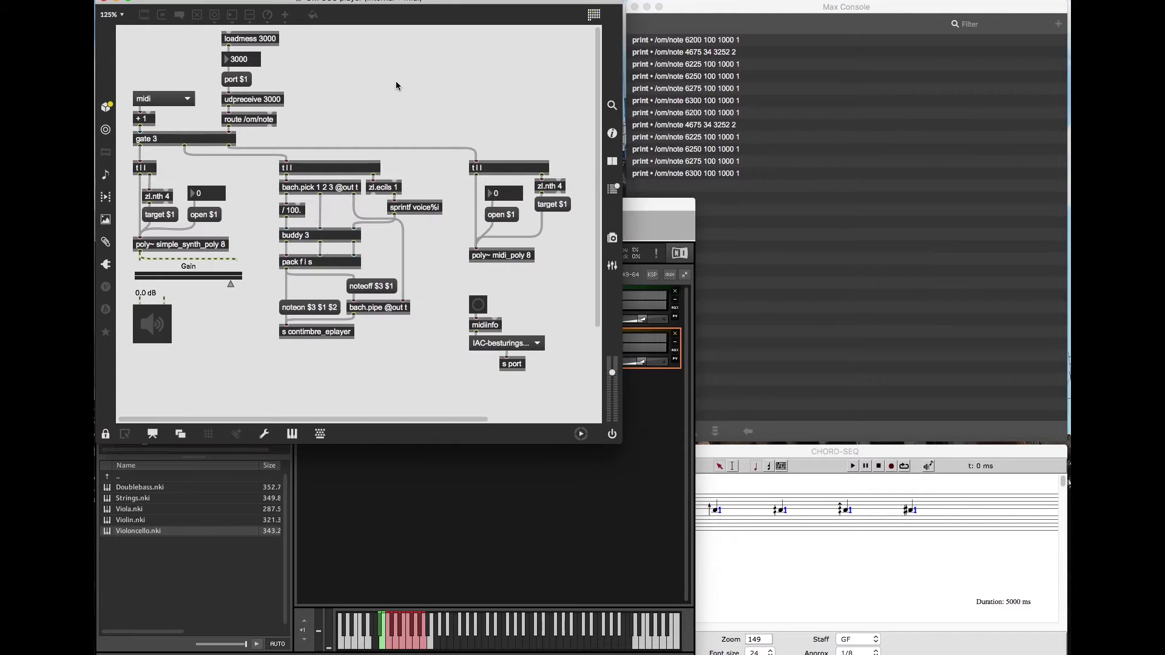
double_click(495, 259)
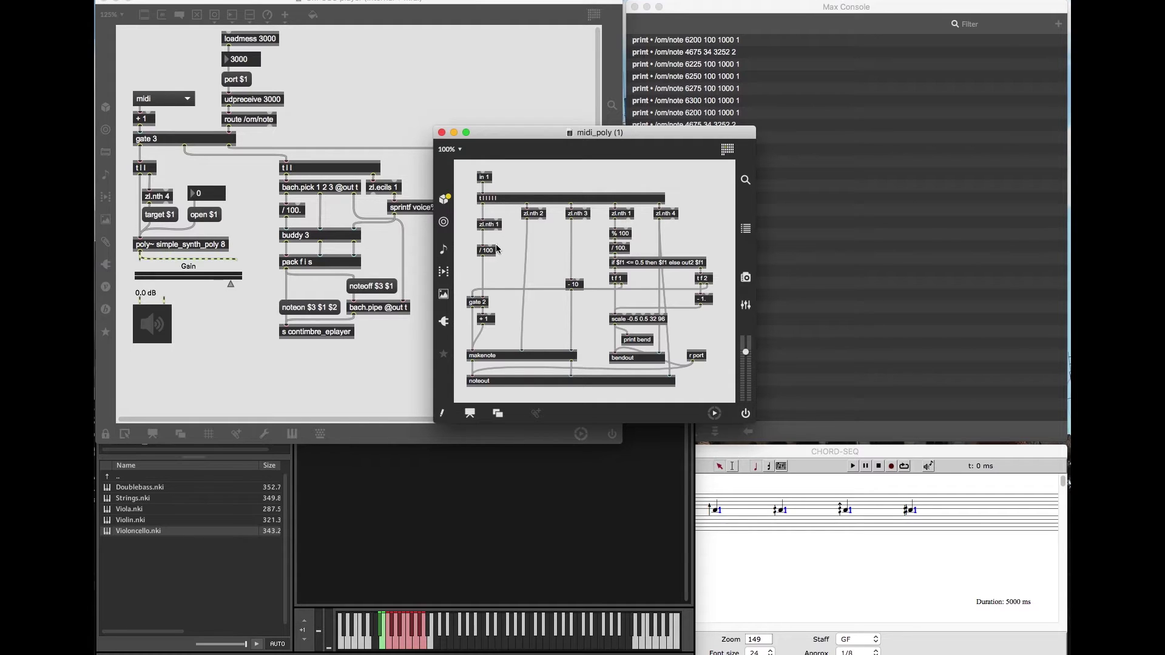
drag(546, 134, 503, 319)
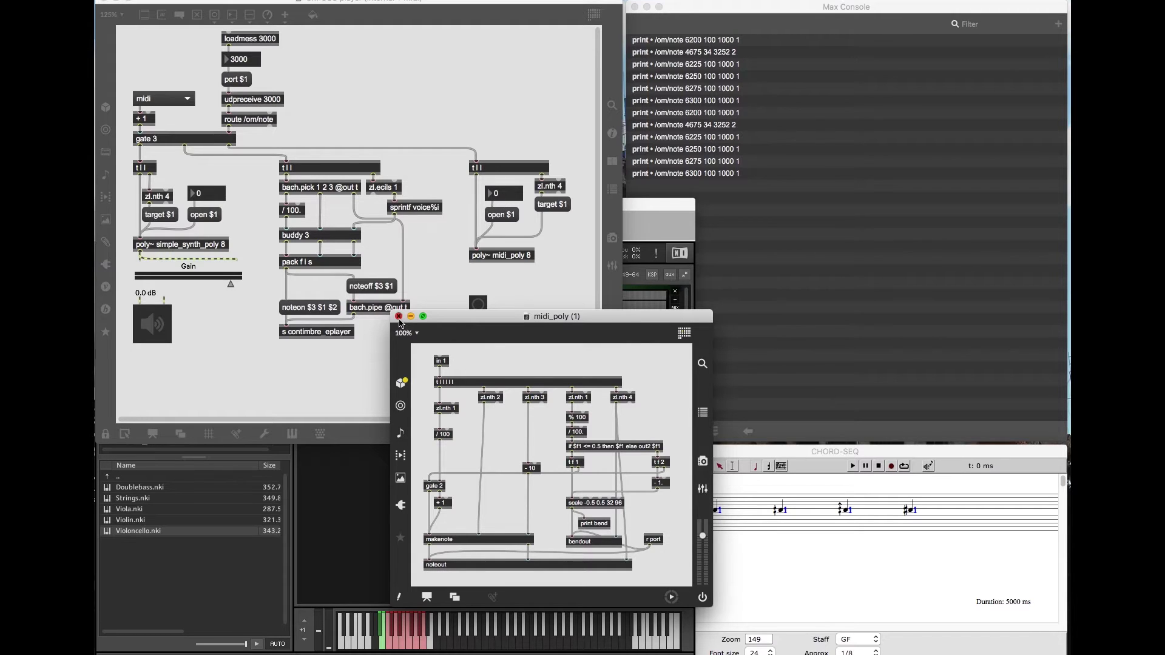
click(398, 316)
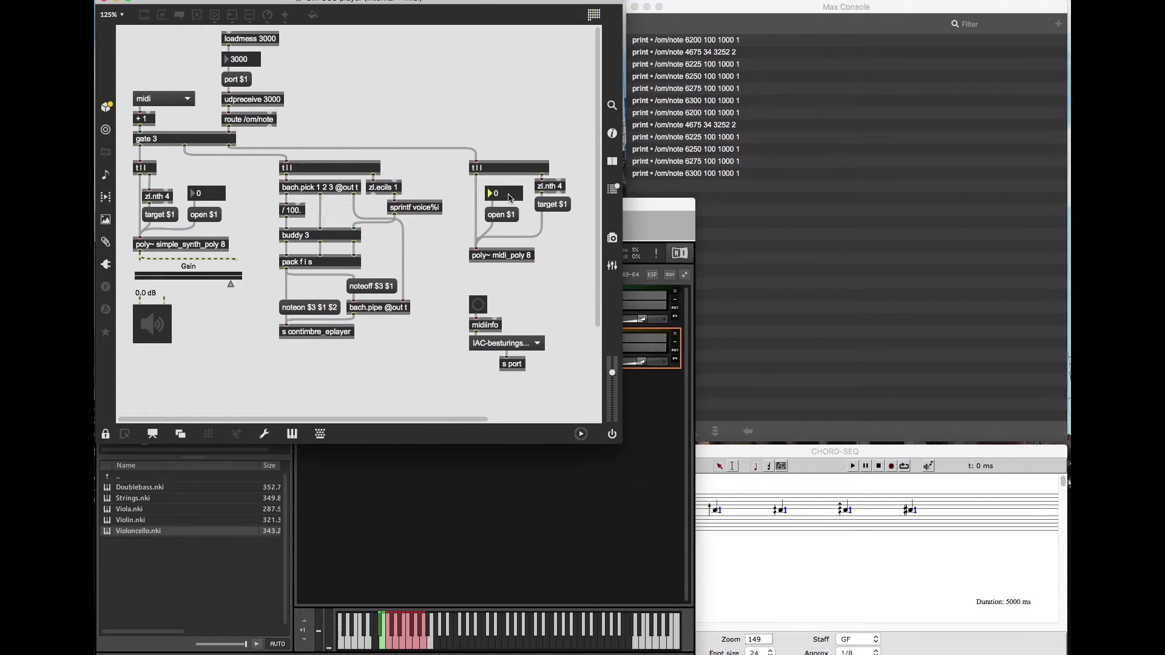
Open voice 1 of poly~ midi_poly 8 by setting its open value to 1, and compare it with Kontakt's MIDI channel assignments
drag(509, 202, 510, 198)
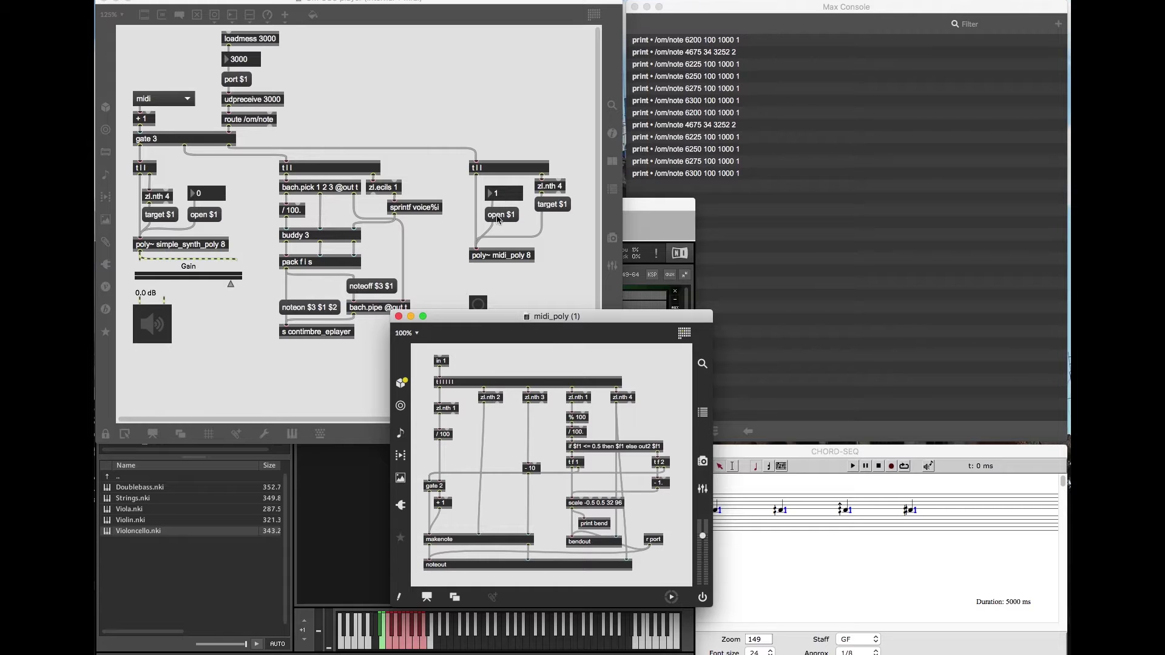
drag(484, 320, 486, 274)
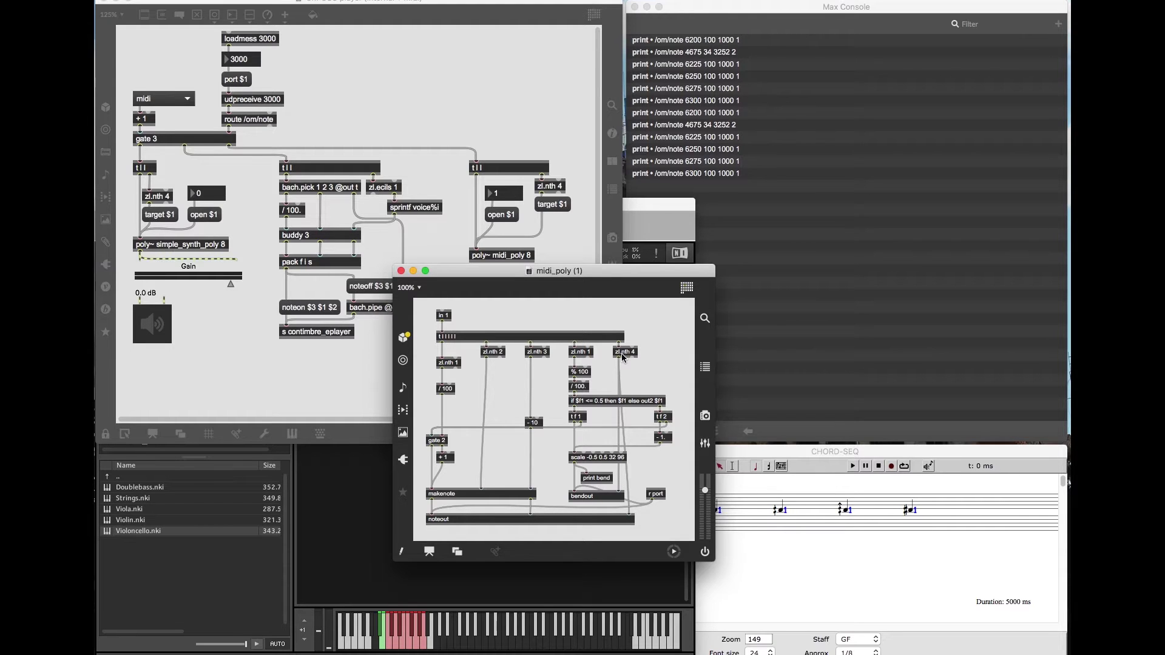
click(326, 514)
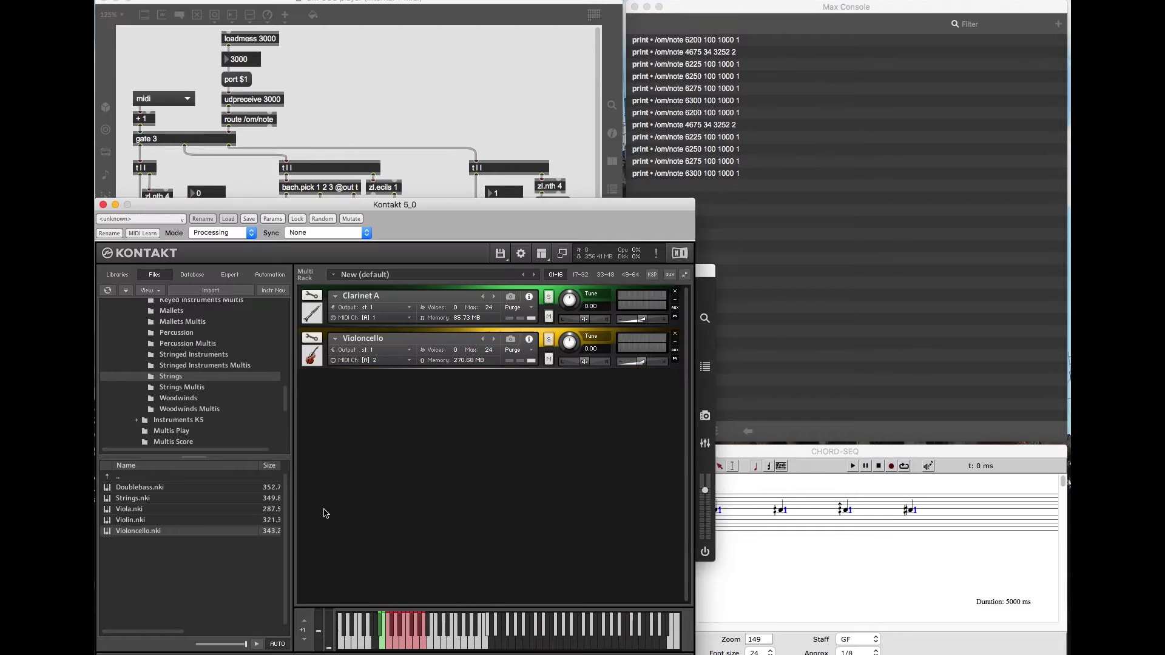
click(709, 271)
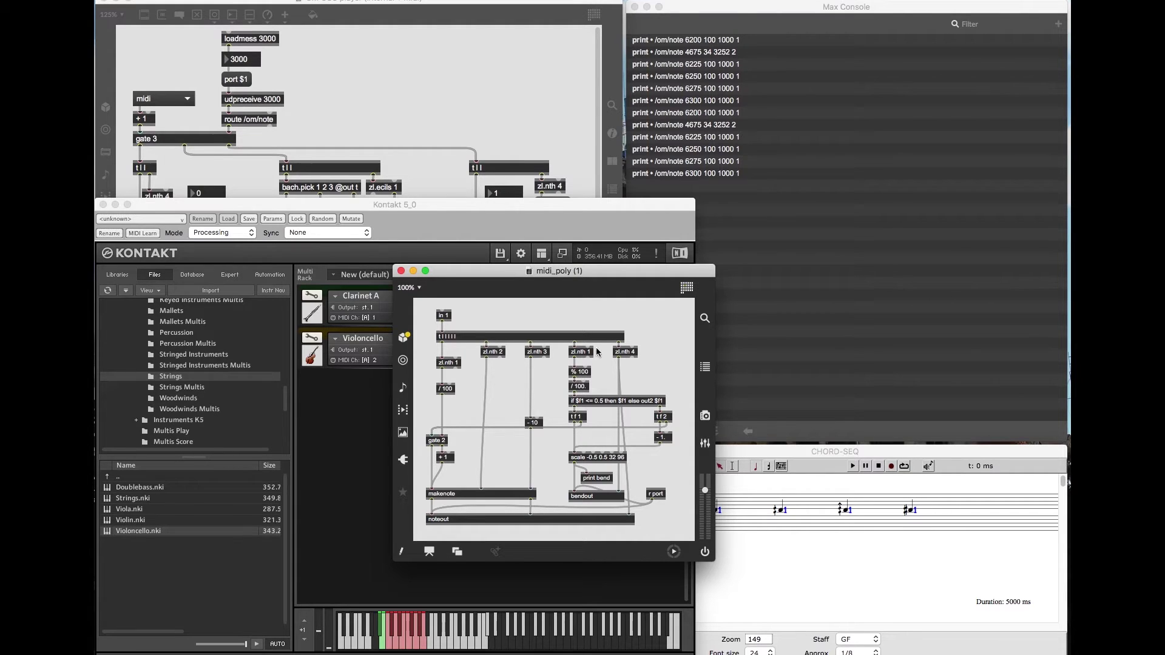
Examine the first printed note message in the Max Console alongside the midi_poly subpatch, and close the subpatch
click(686, 46)
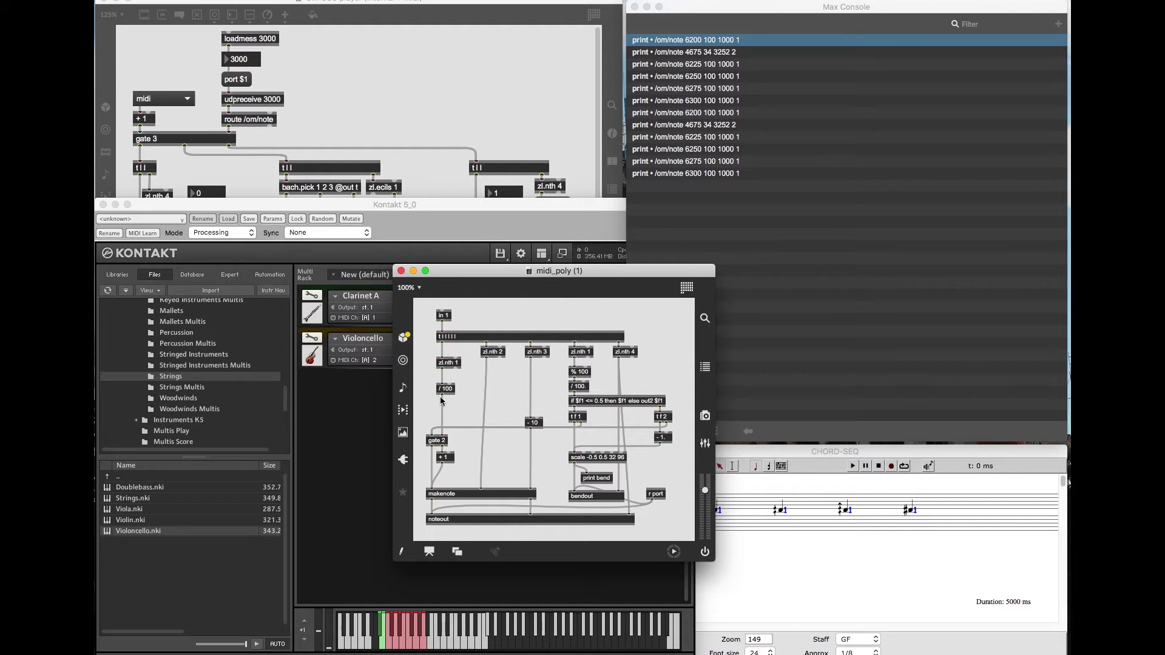
click(695, 44)
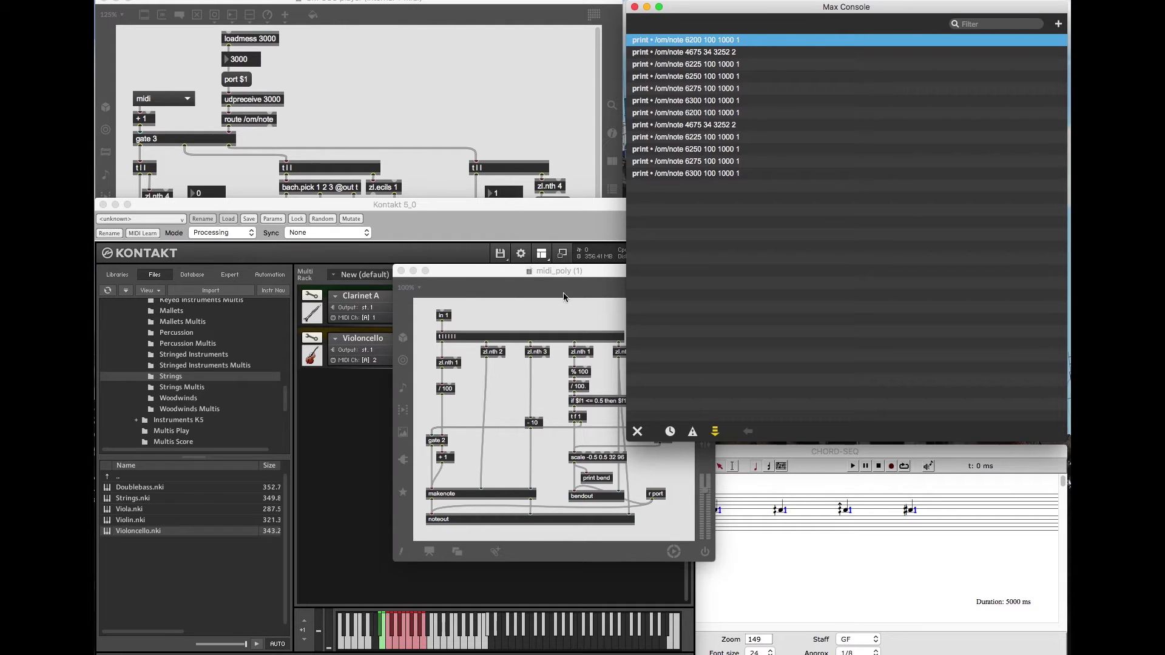
click(703, 49)
click(694, 43)
click(471, 453)
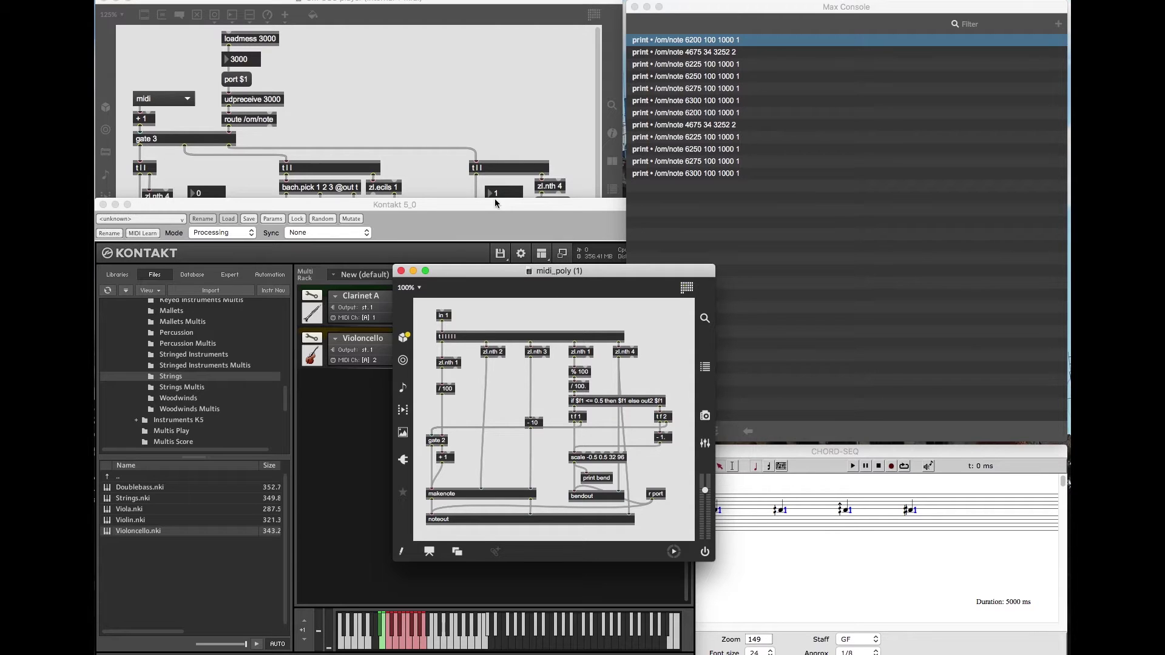
click(401, 271)
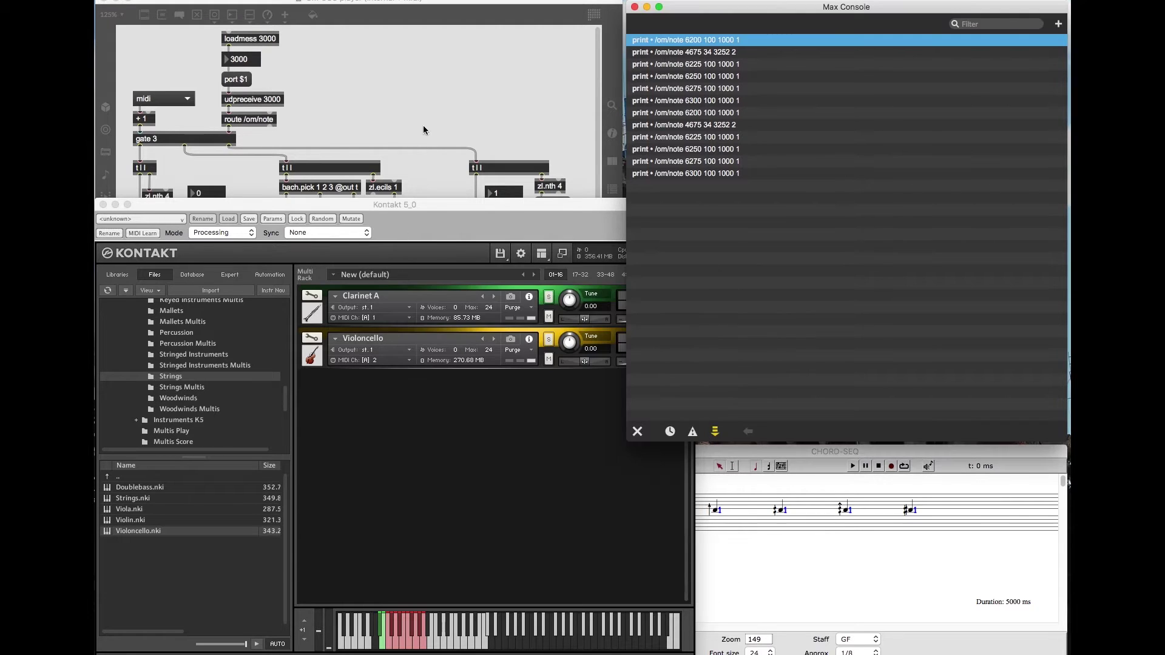
In Kontakt, view the preset settings of the Violoncello and of Clarinet A
click(479, 380)
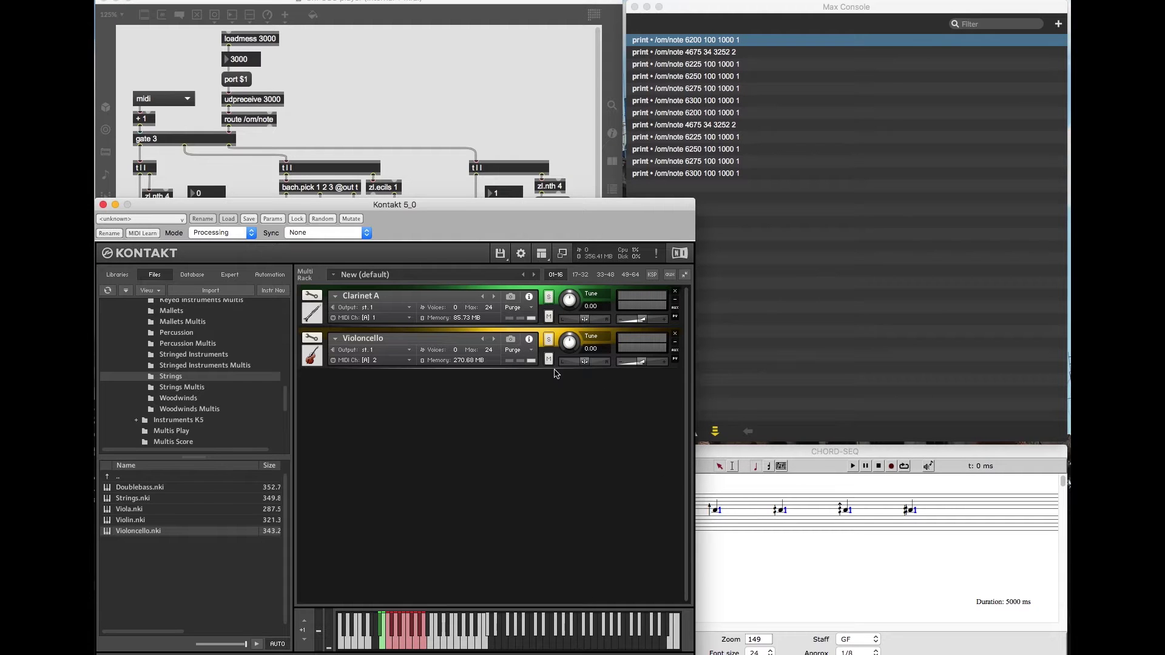
click(677, 360)
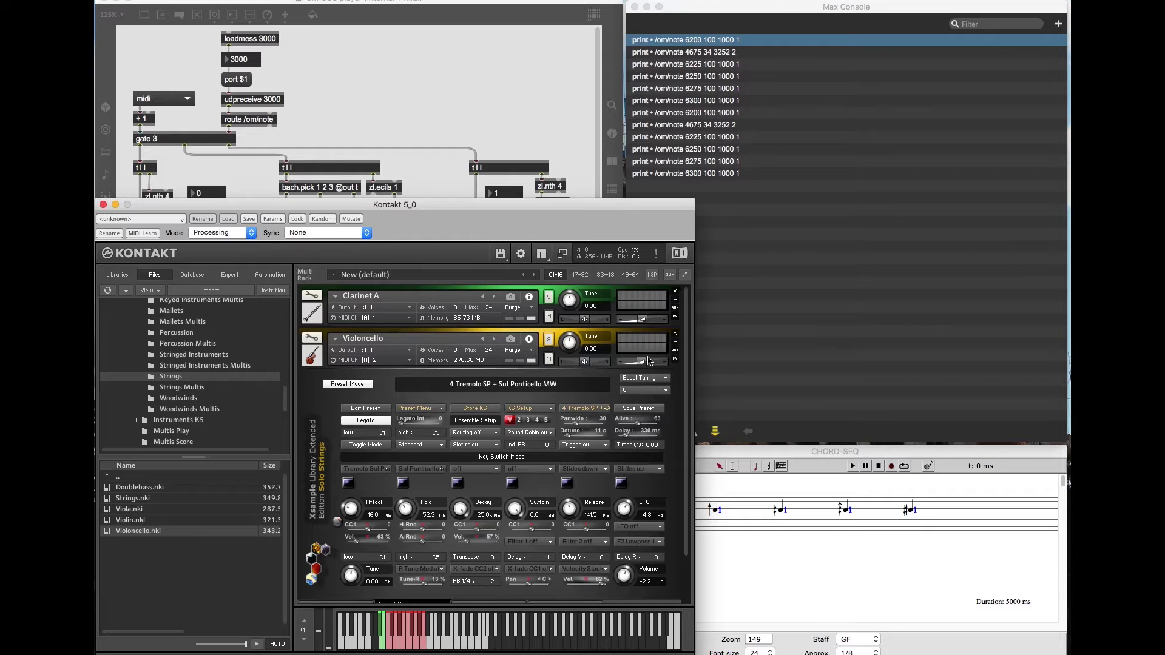
click(678, 361)
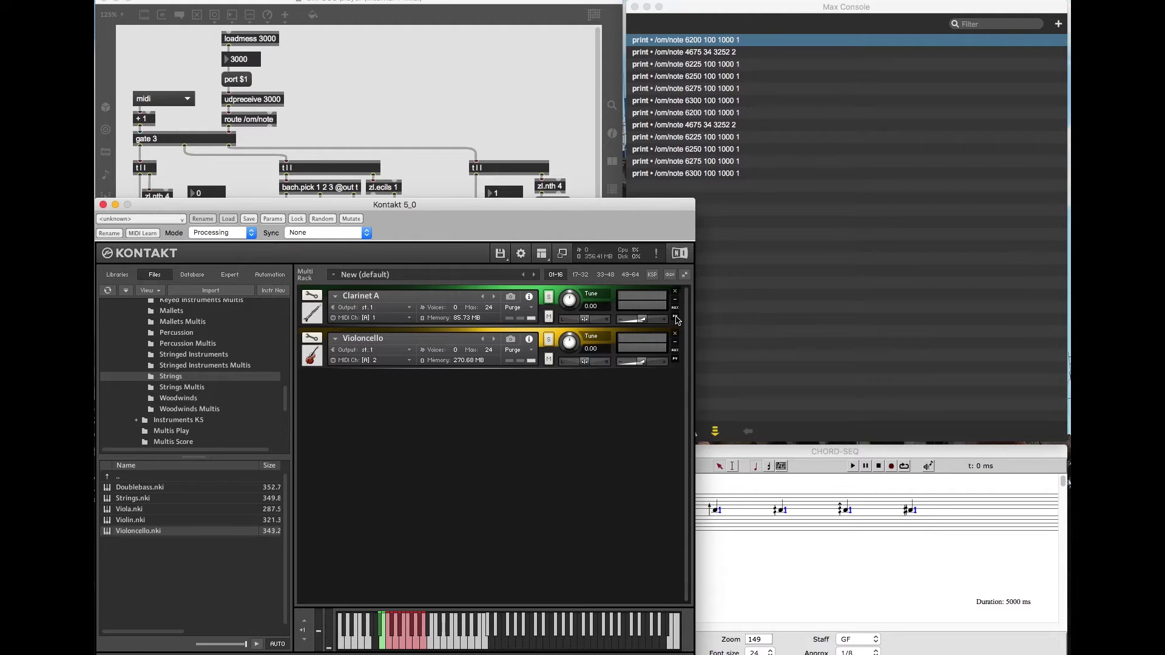
click(676, 317)
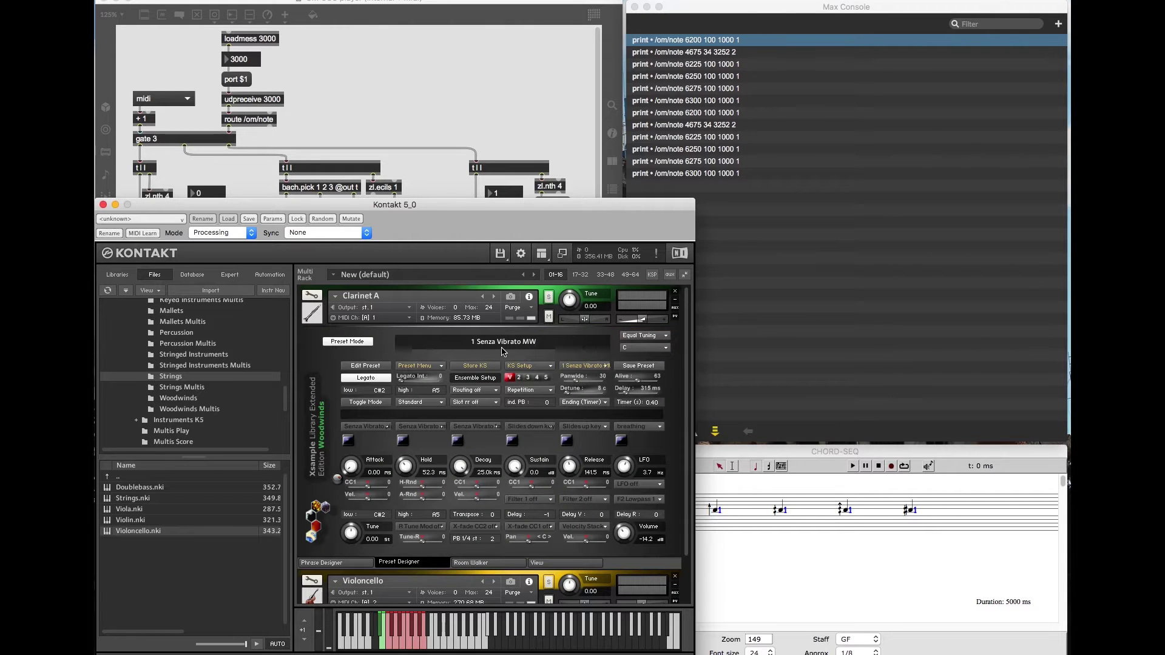
Collapse Clarinet A, close the Kontakt window, and choose midi as the Max patch's playback route
click(676, 317)
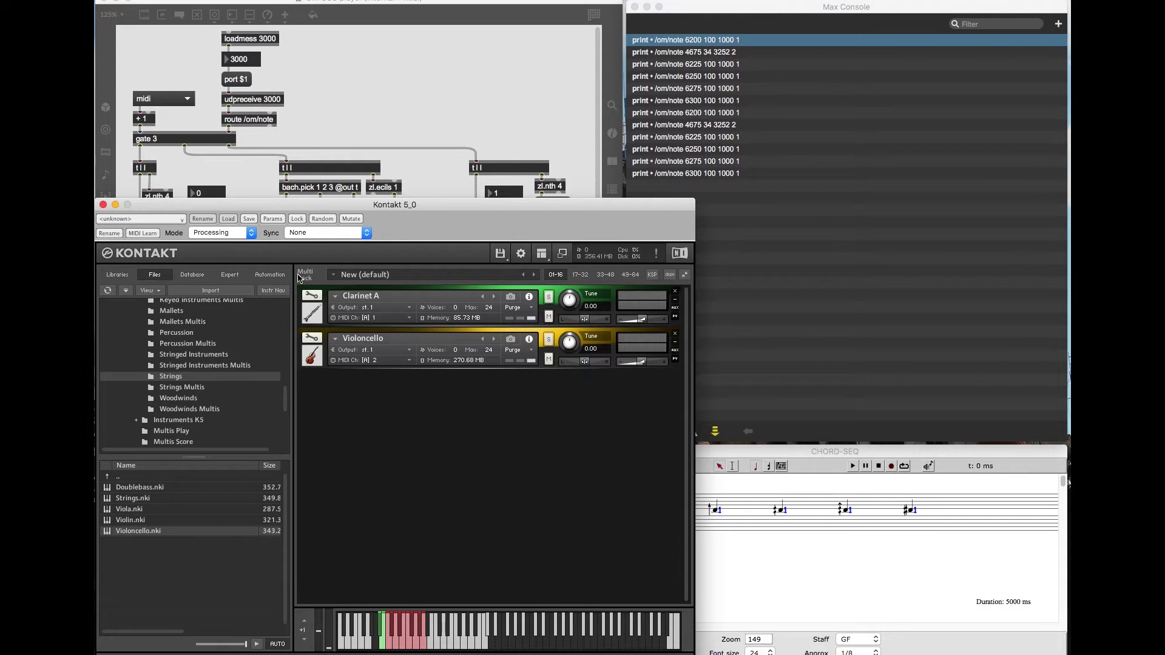
click(103, 204)
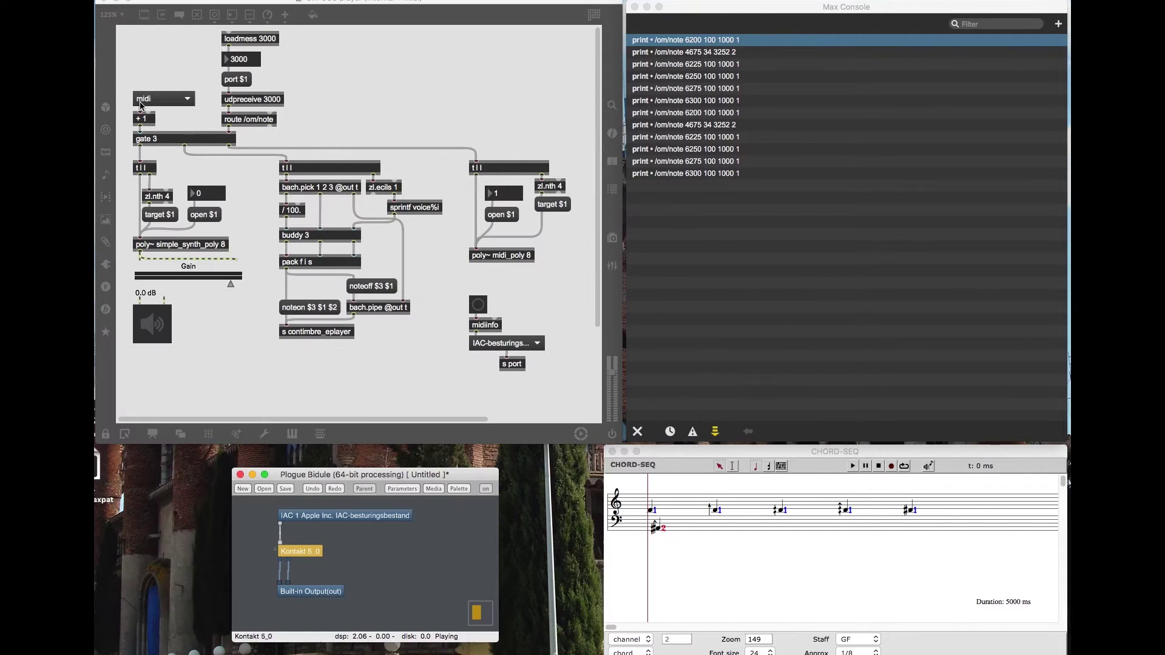
click(143, 101)
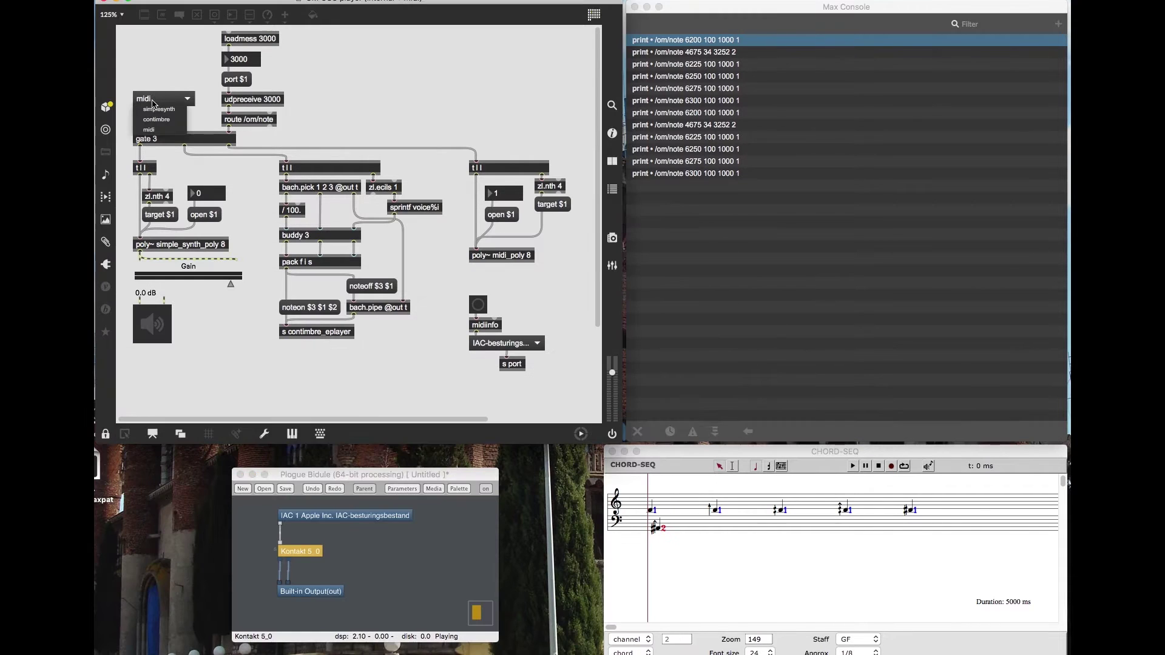
click(149, 129)
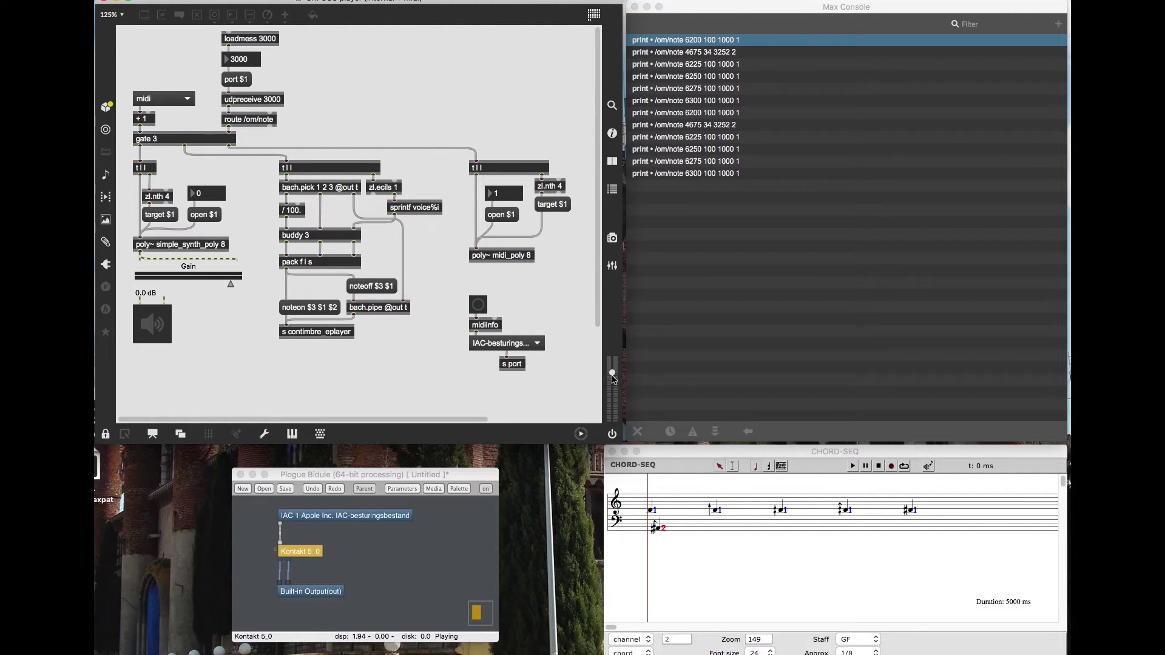
Set the Max patch's MIDI output port to IAC-besturingsbestand IAC 1 and play the chord sequence in CHORD-SEQ
click(742, 577)
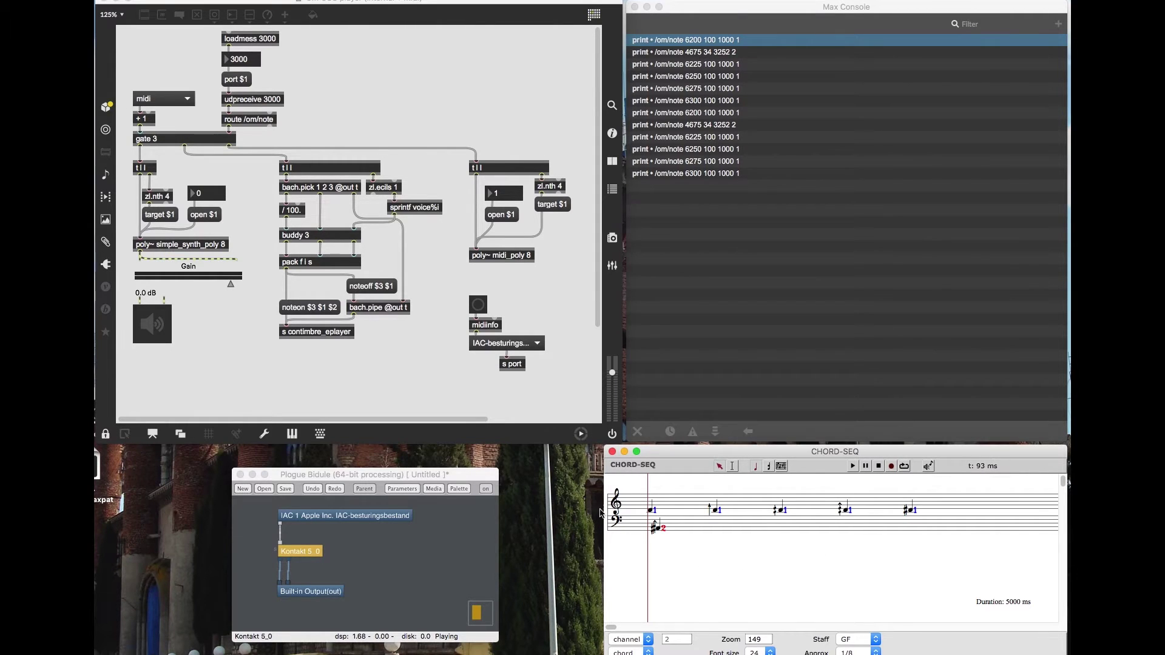
click(517, 343)
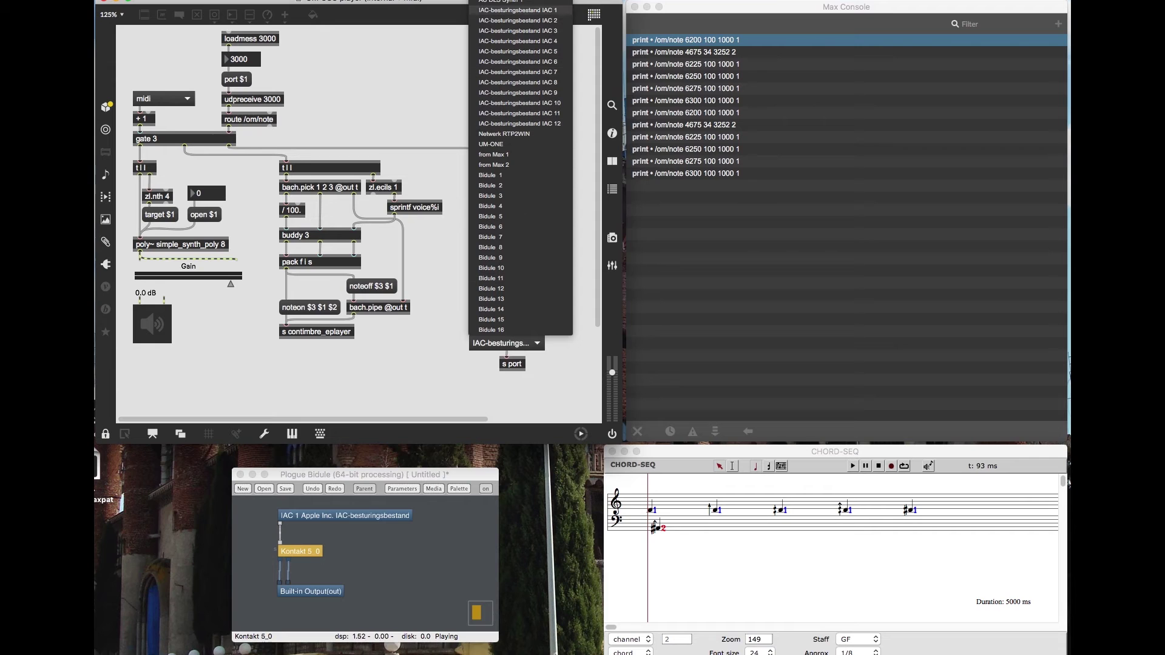
click(517, 10)
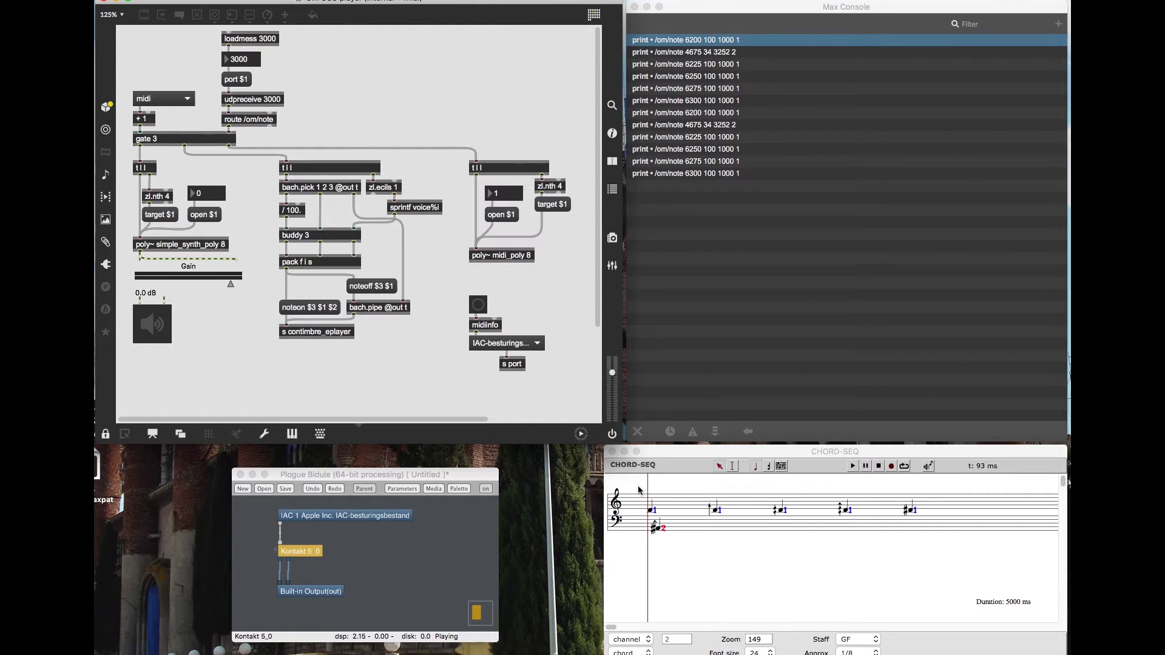
click(685, 549)
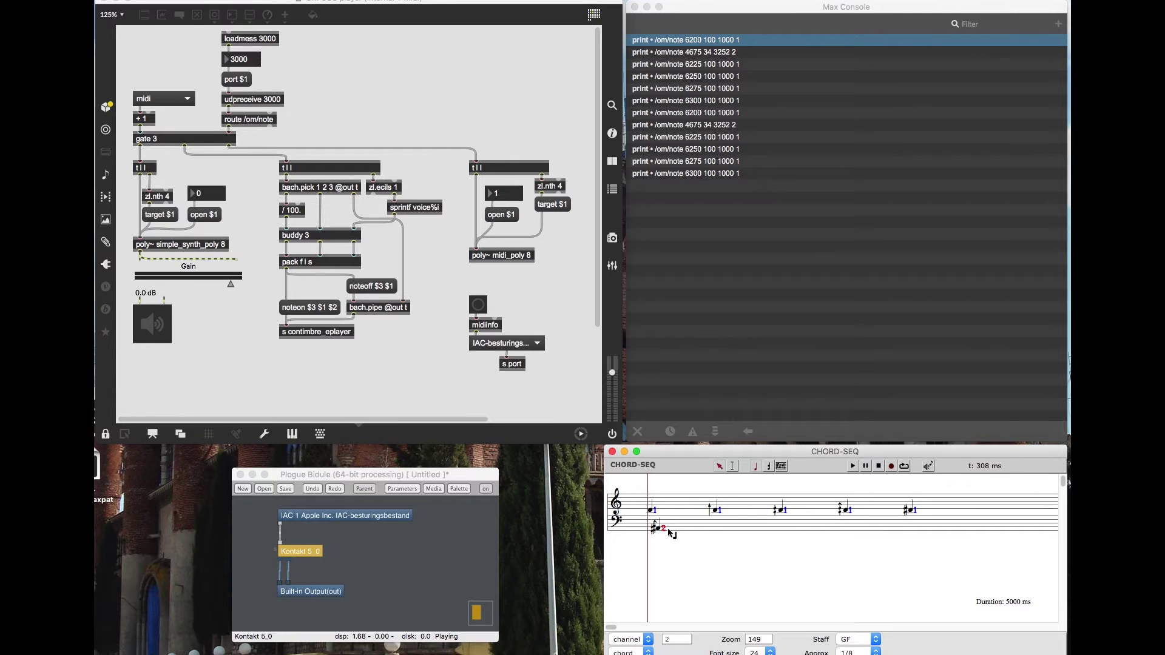
key(space)
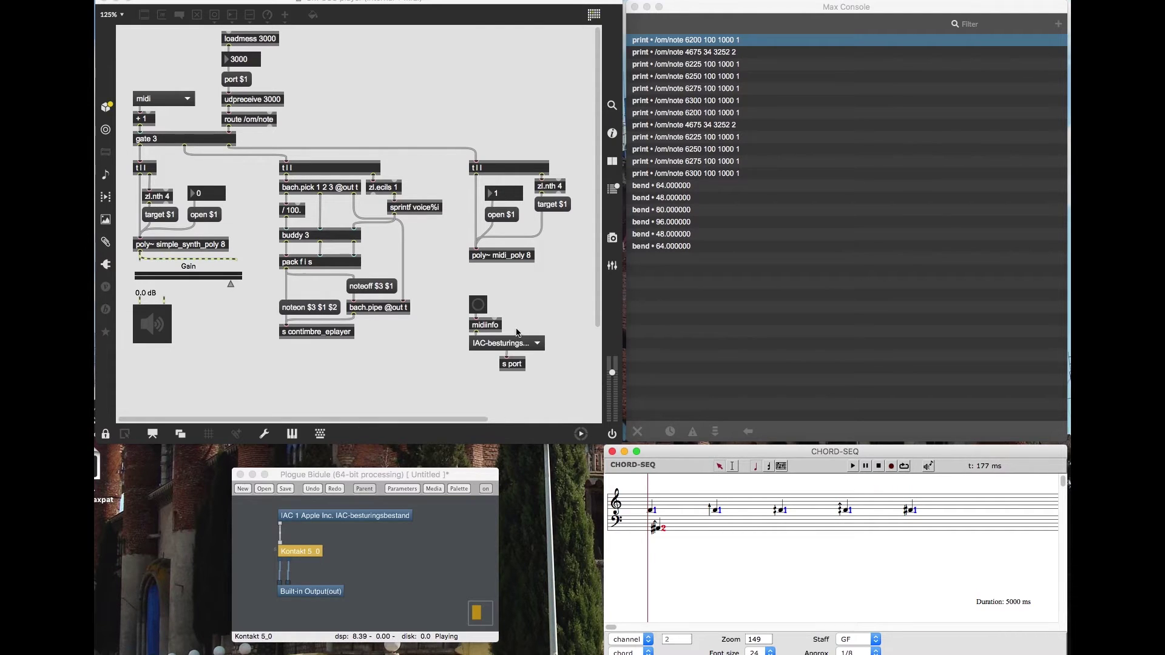
Open Kontakt from Plogue Bidule, mute the Violoncello, and close Kontakt to replay the chord sequence
click(305, 557)
double_click(305, 557)
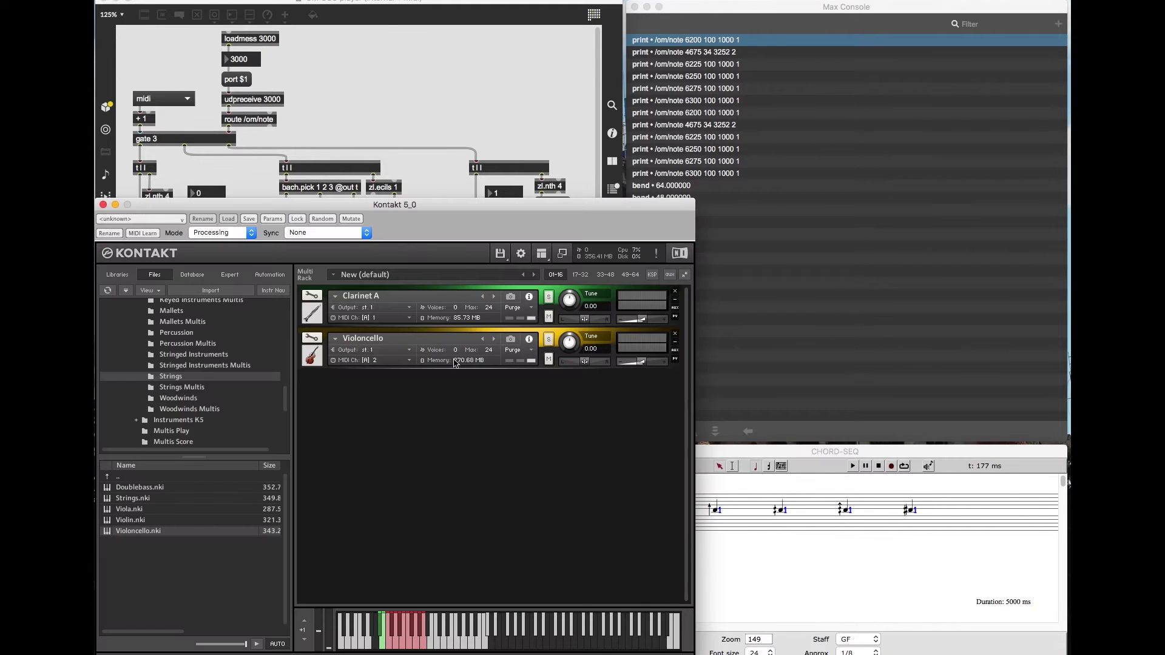
click(550, 361)
click(104, 205)
click(707, 589)
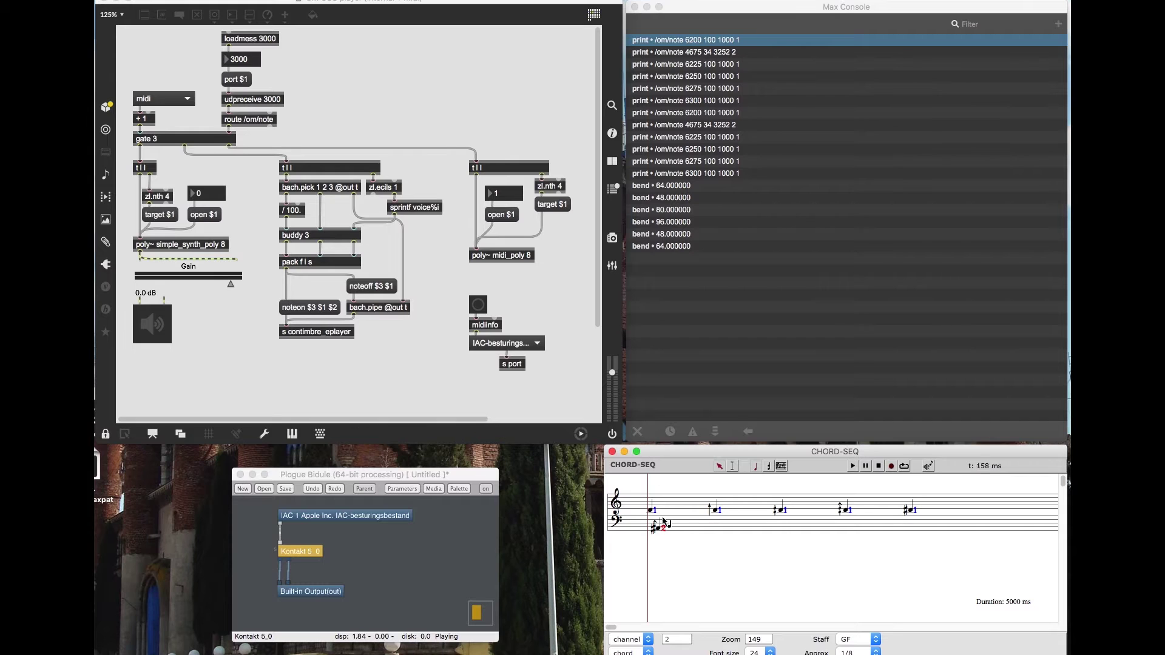
key(space)
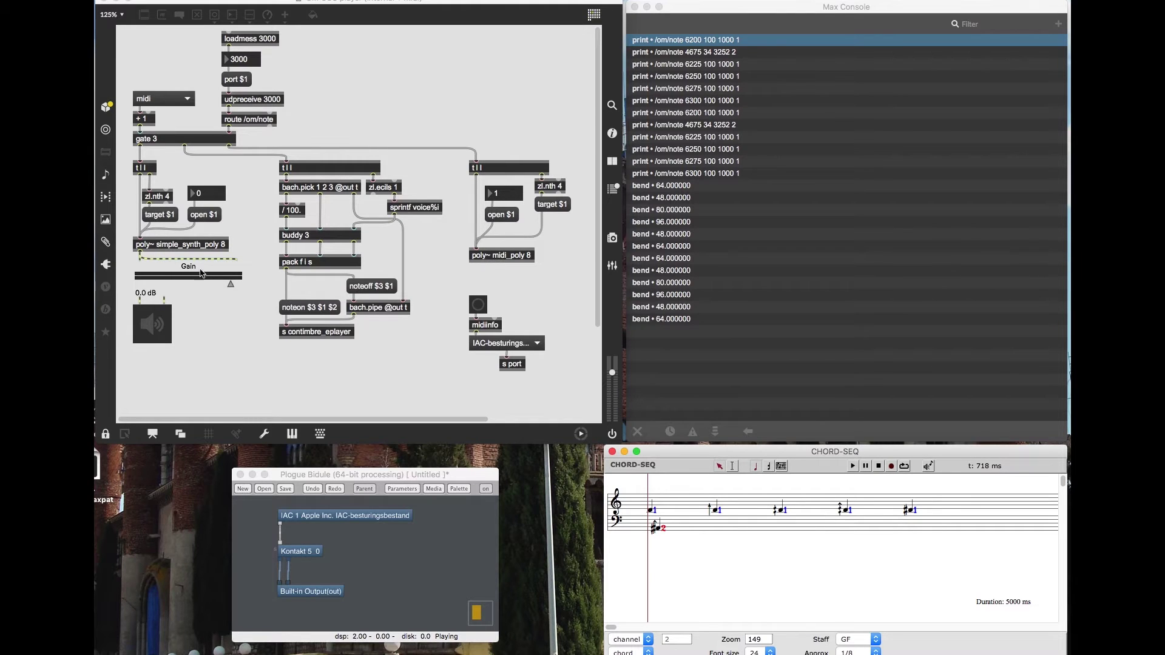
View voice 1 of poly~ simple_synth_poly 8, keep its waveform on sine, and close the subpatch
double_click(155, 246)
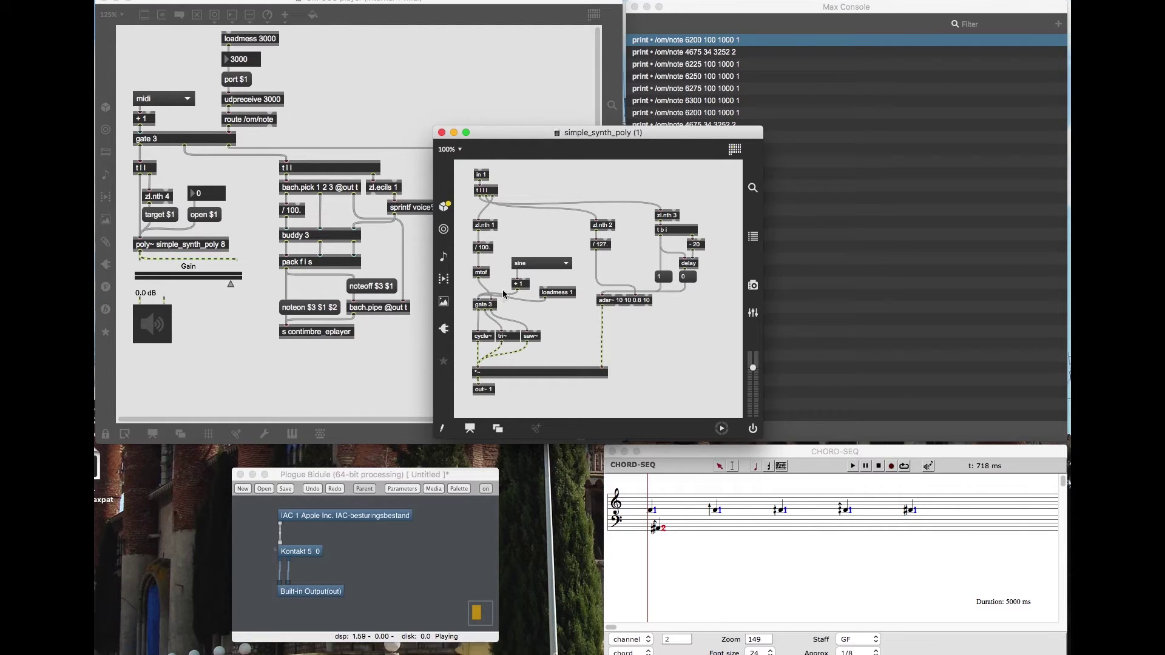
click(525, 269)
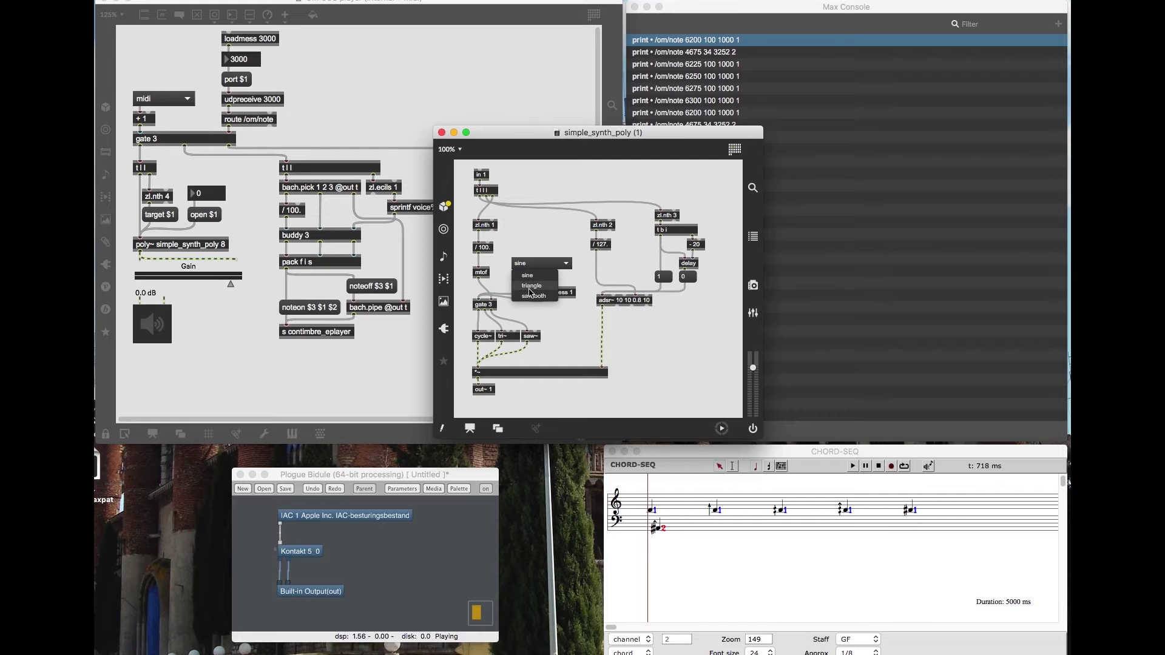
click(527, 275)
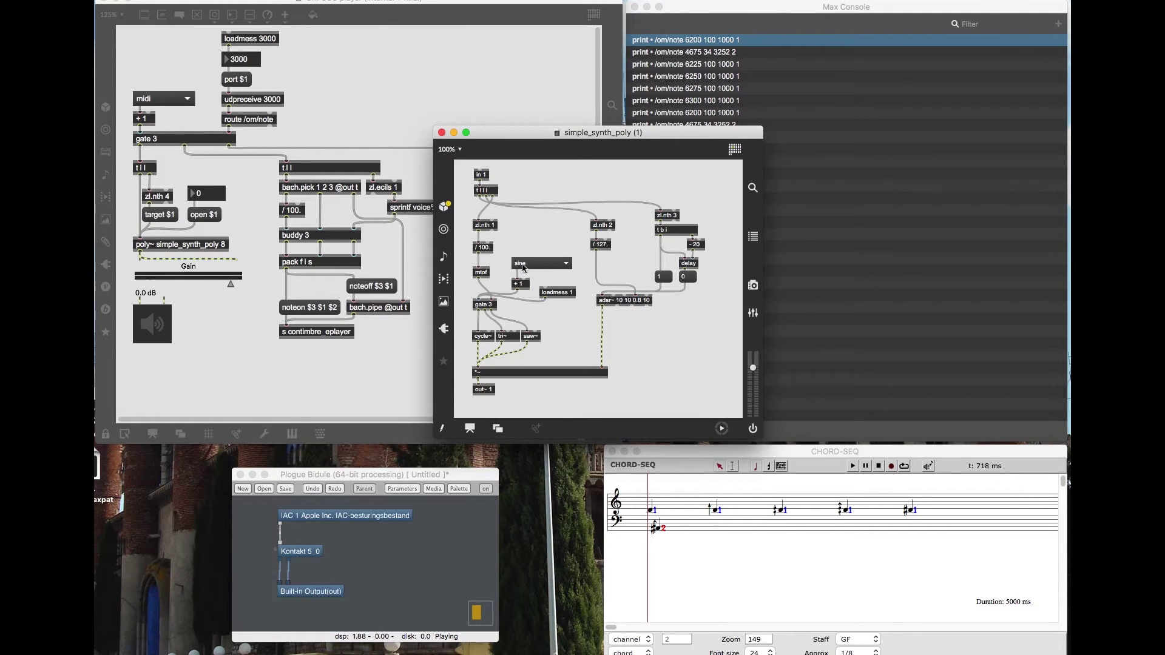
mouse_move(492, 321)
click(442, 133)
Turn on the Max patch's audio at -12 dB gain and route the notes to simplesynth
click(155, 326)
drag(231, 284, 214, 284)
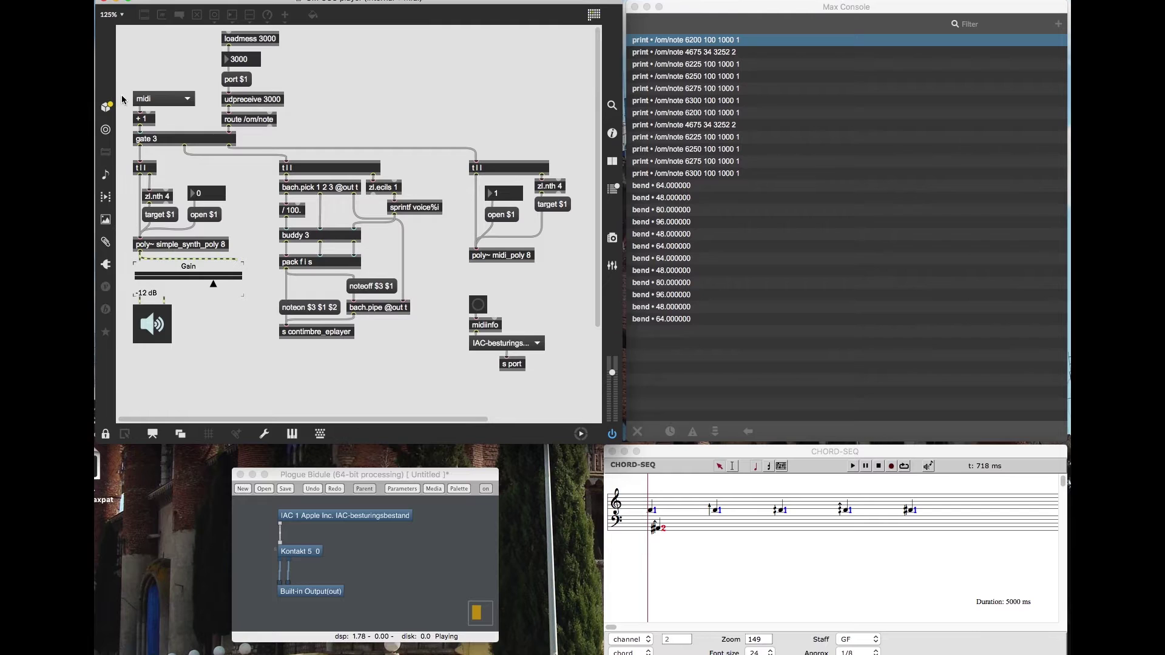
click(155, 98)
click(157, 107)
Check the simple_synth_poly subpatch, close it, and play the chord sequence through the simple synth
click(669, 559)
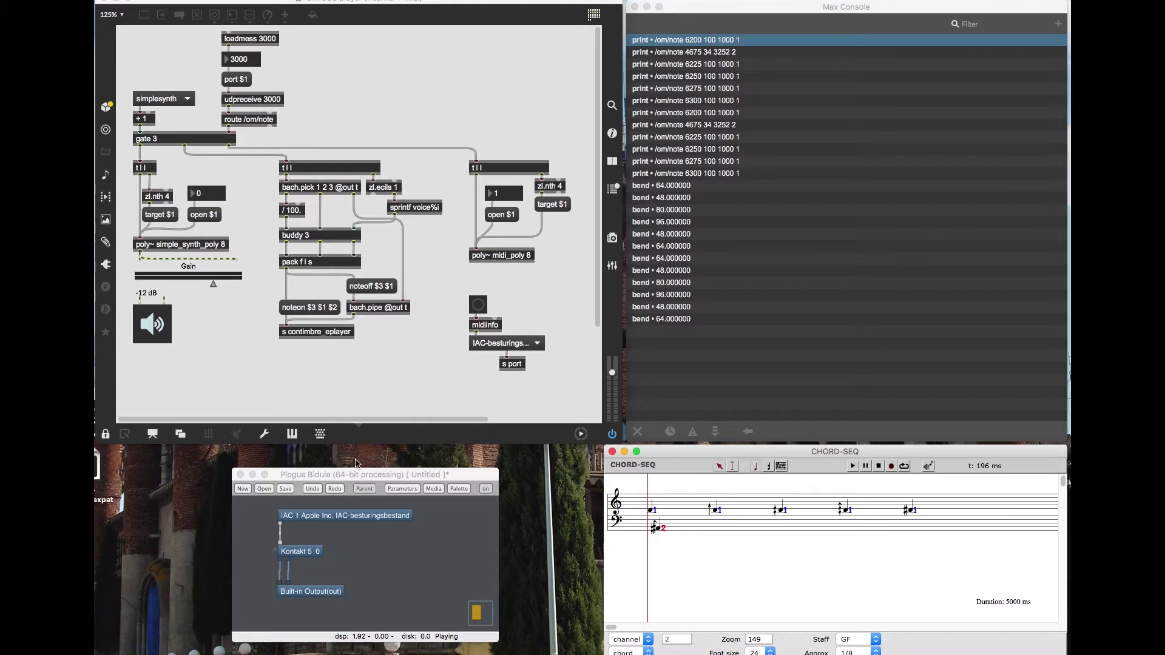
double_click(164, 249)
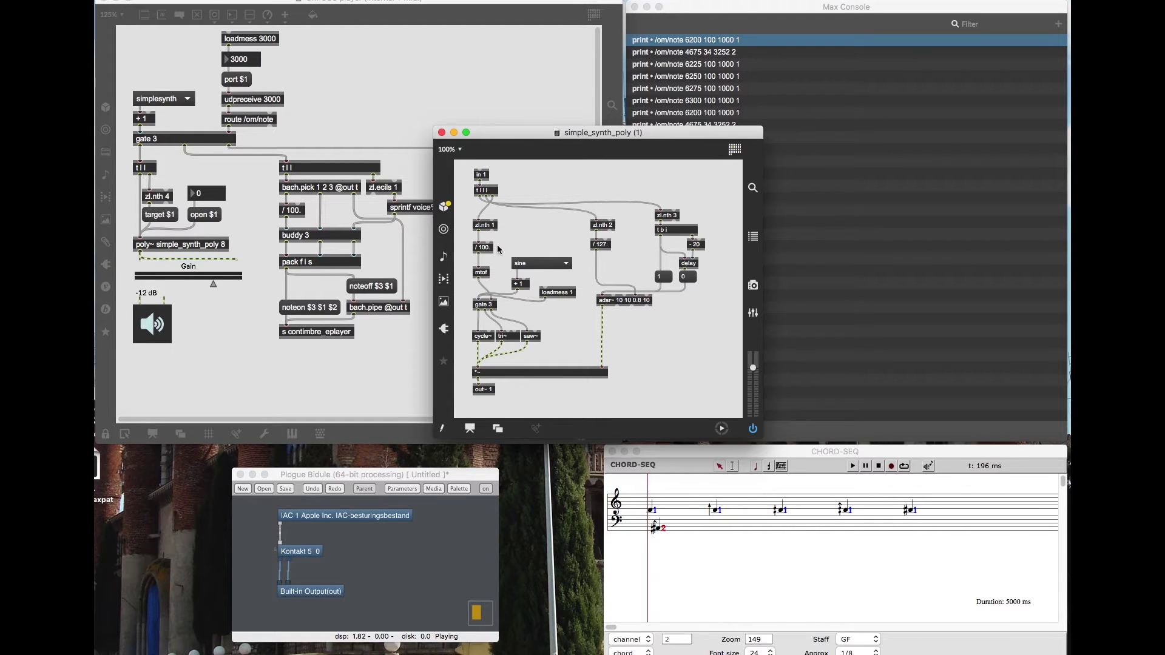
click(441, 132)
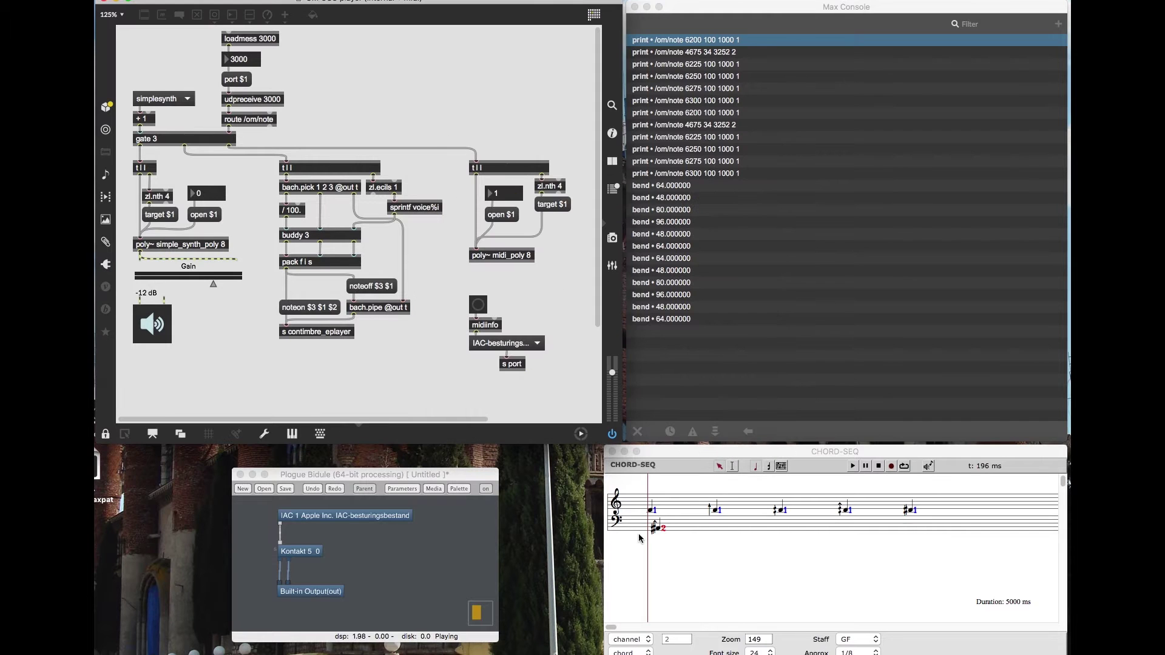
click(691, 569)
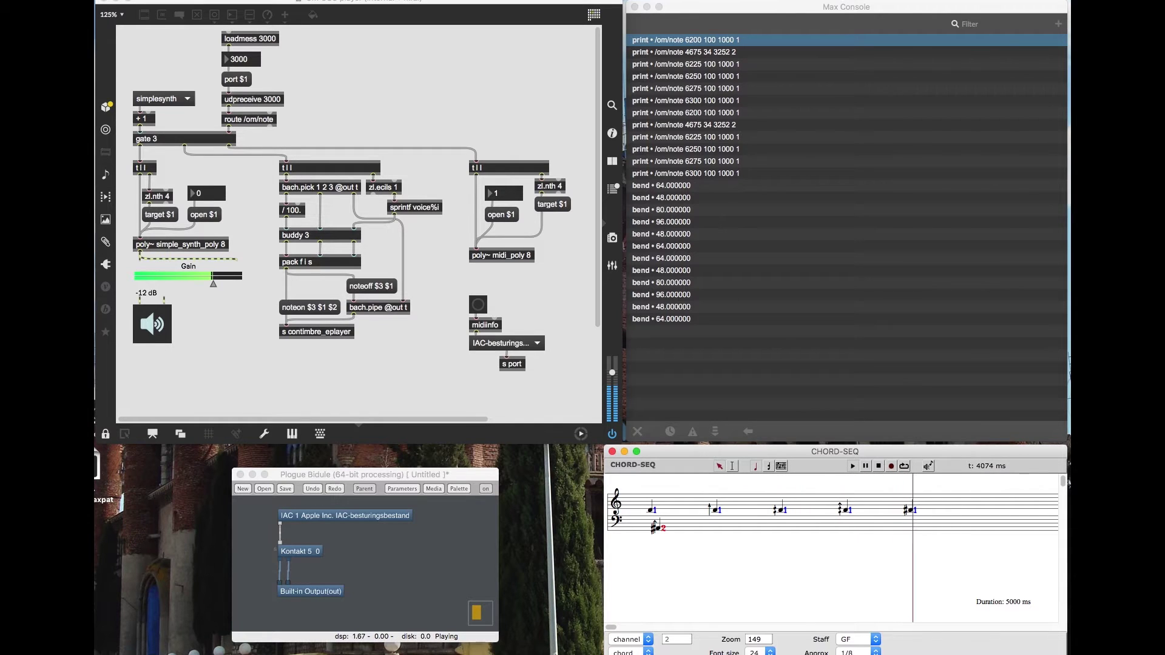
Raise the simple synth's gain to -6.6 dB and play the chord sequence again
drag(215, 286, 221, 285)
click(704, 589)
key(space)
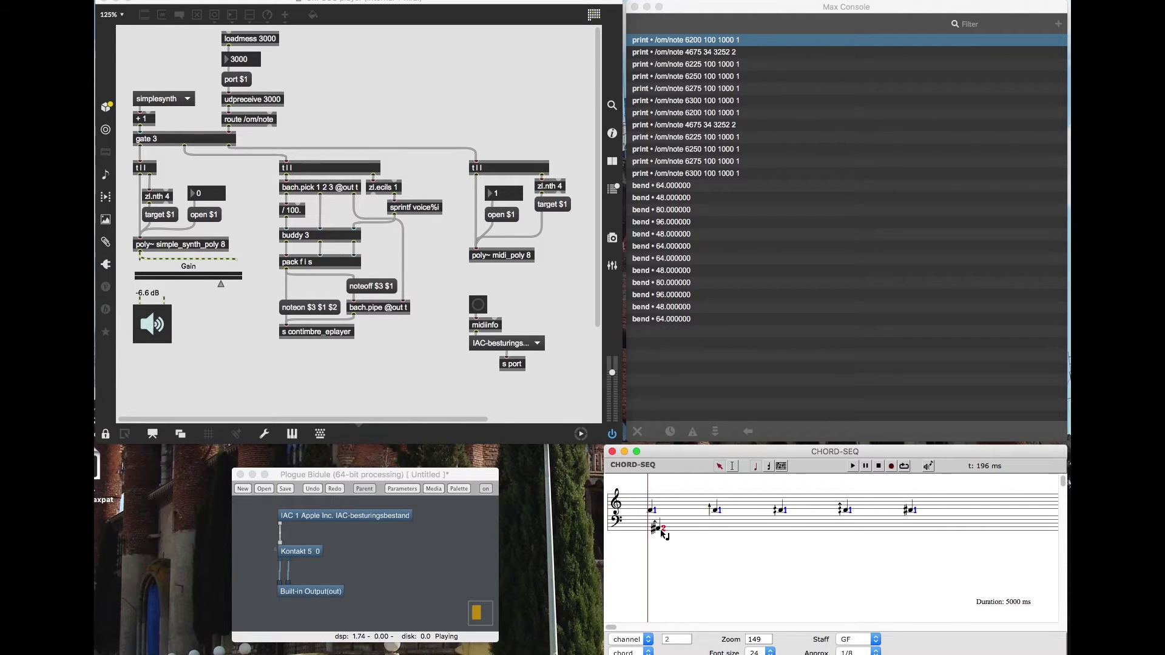
Open voice 2 of poly~ simple_synth_poly 8, set its waveform to triangle, and close the subpatch
click(208, 199)
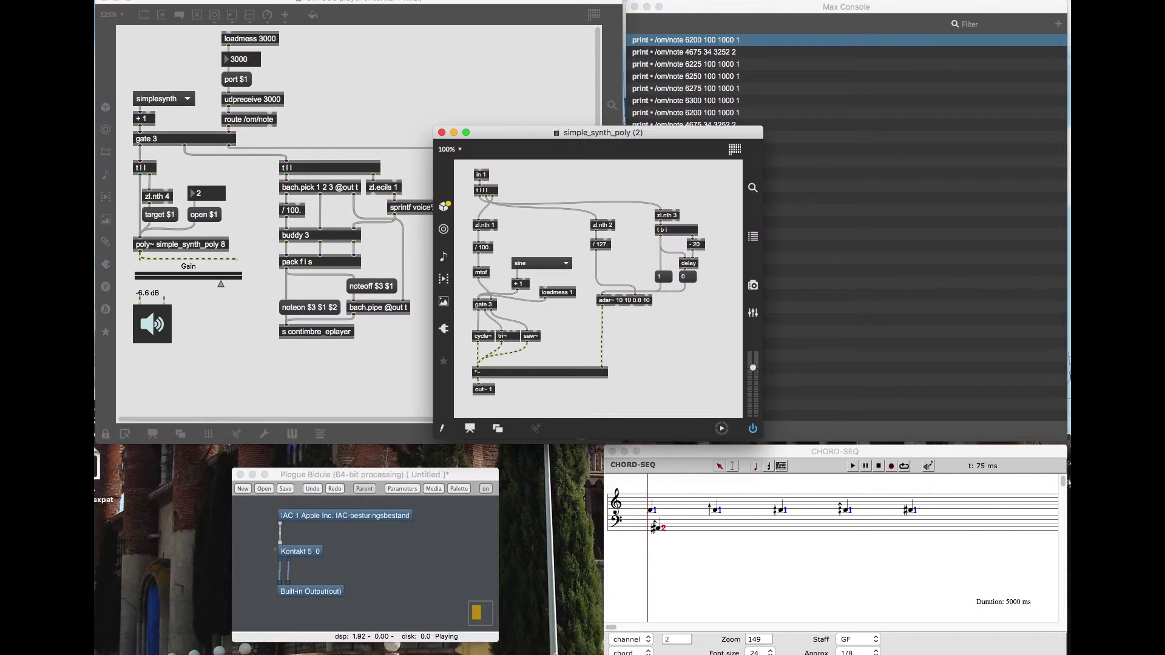
click(537, 264)
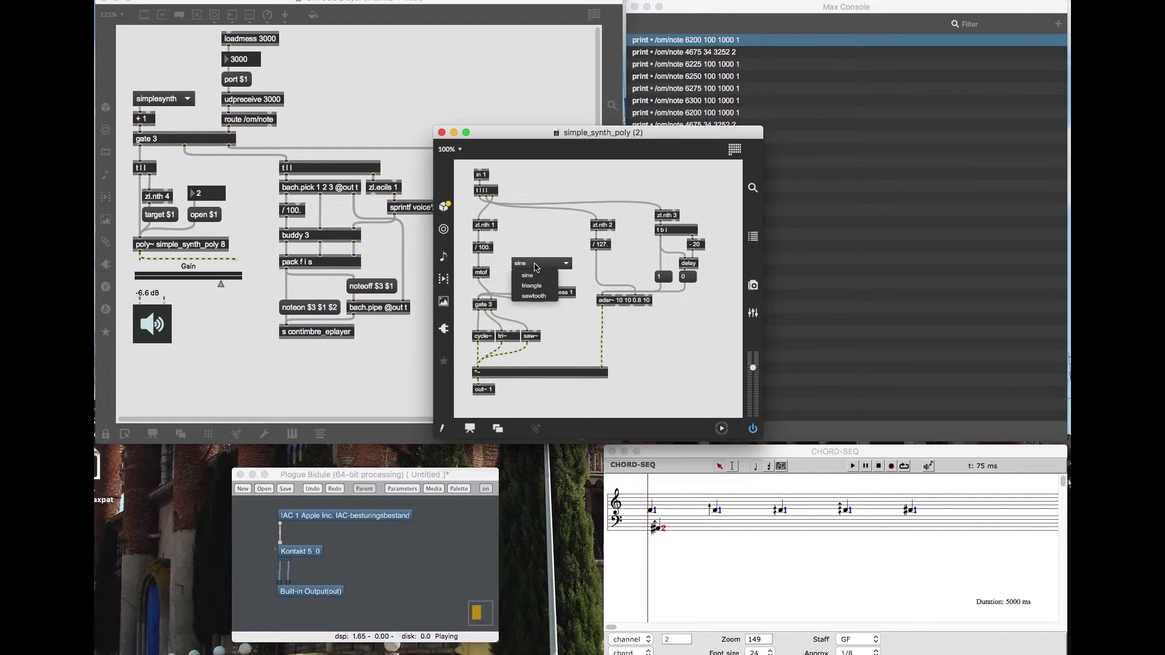
click(538, 286)
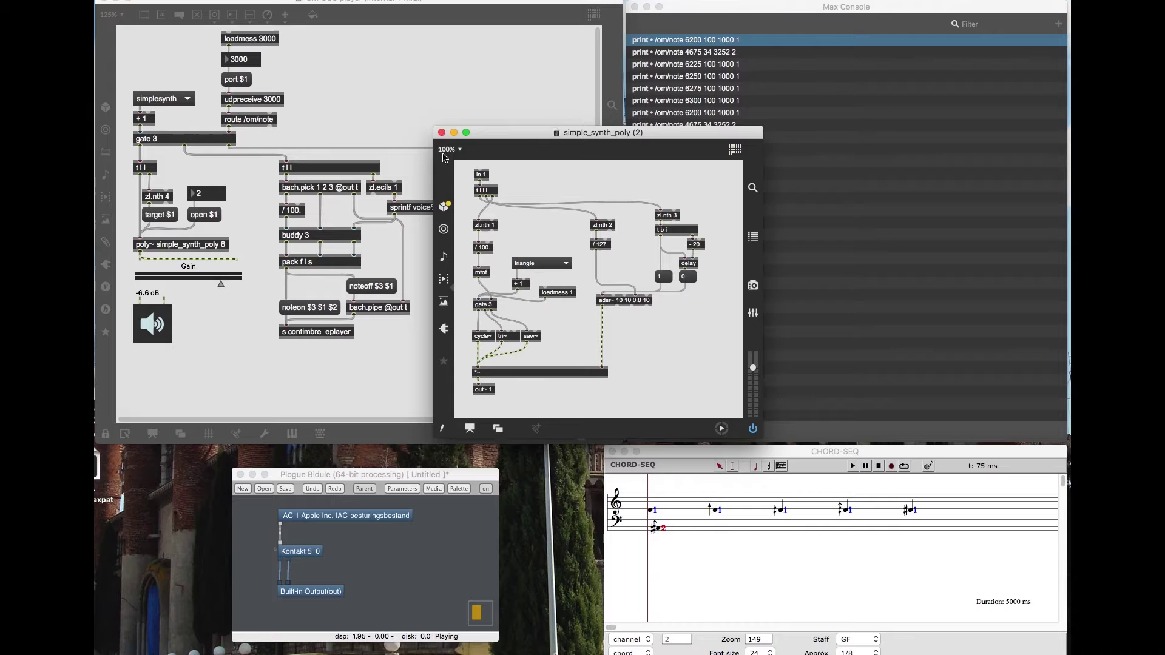
click(443, 133)
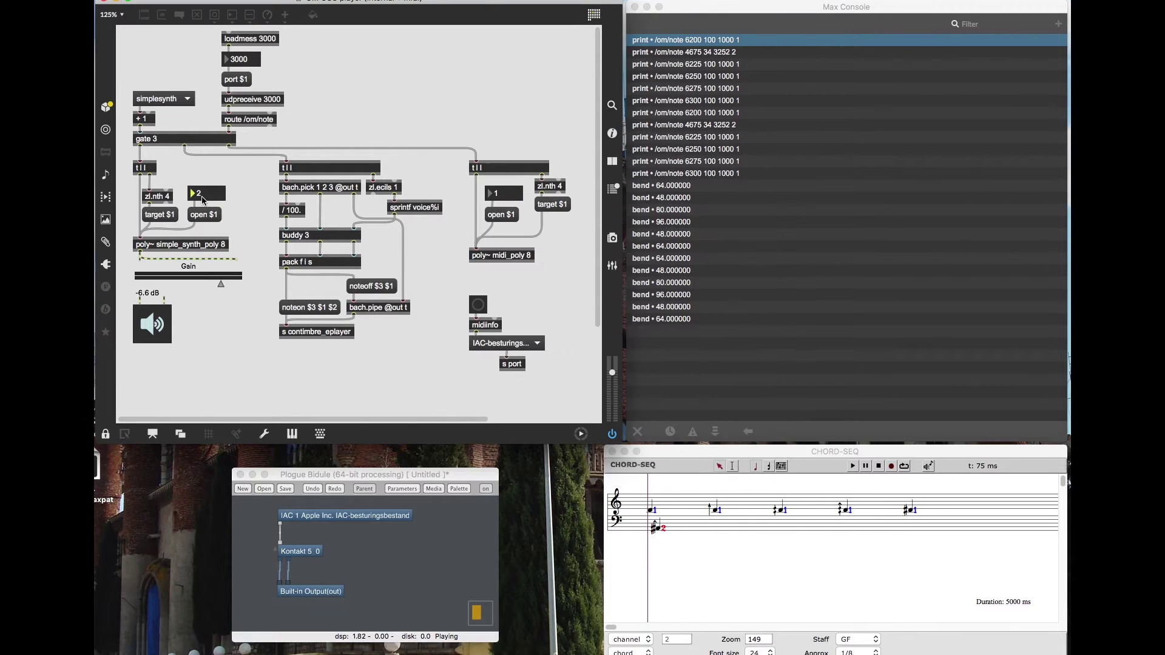
Replay the chord sequence with voice 2's triangle waveform and return to the Max patch
click(685, 552)
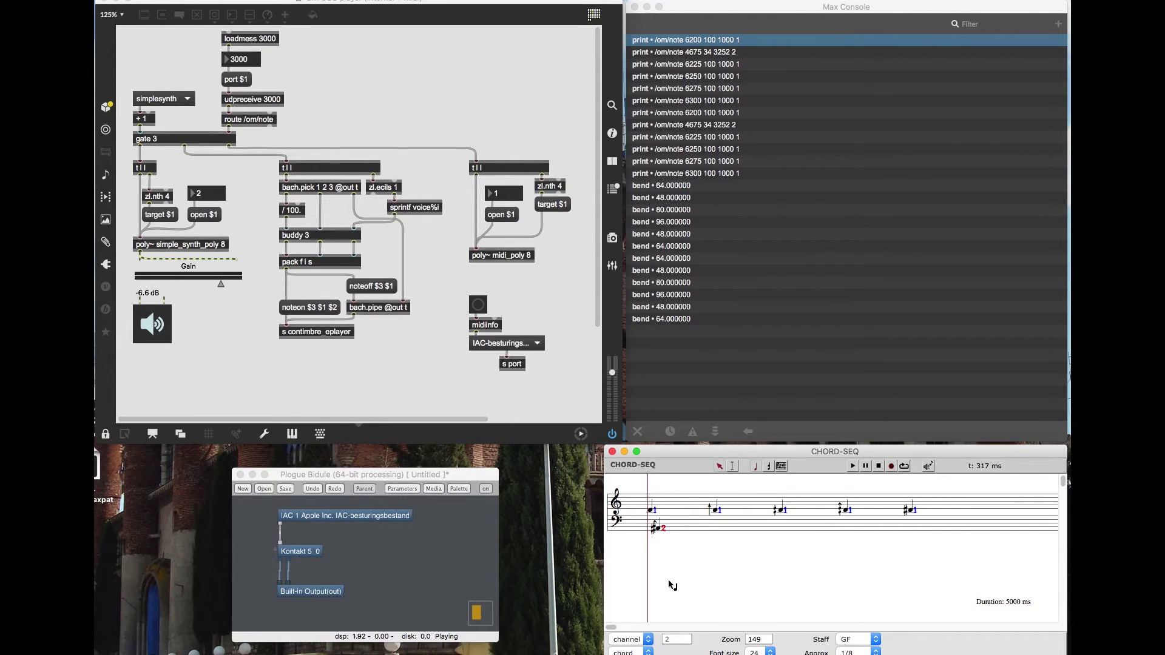
key(space)
key(space)
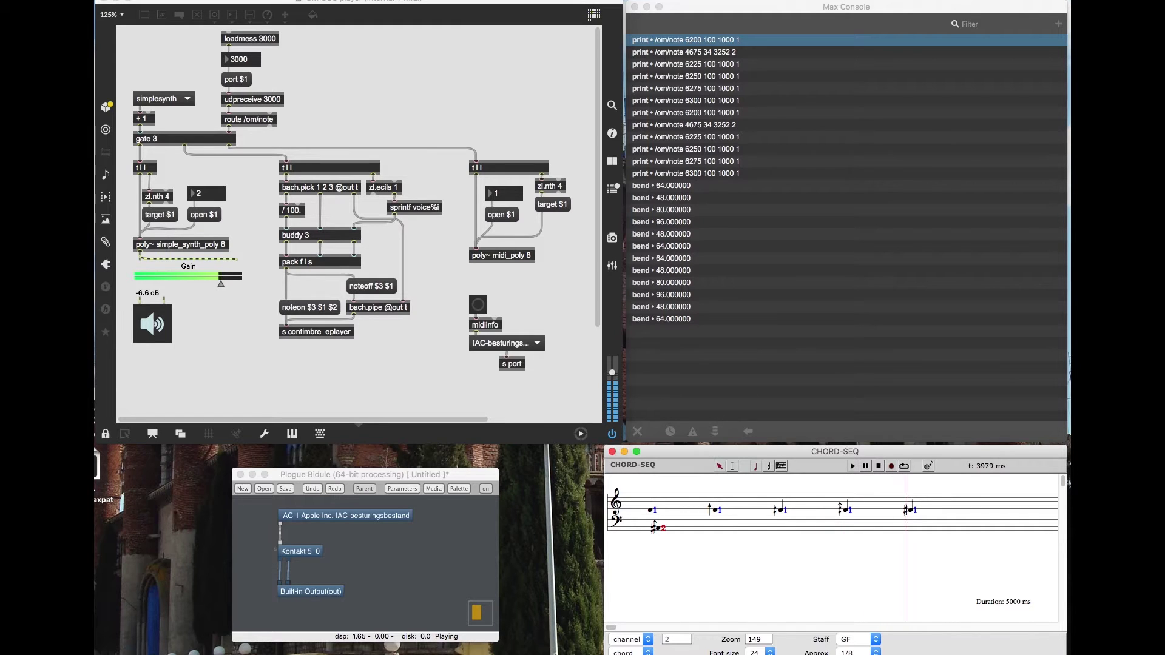
key(space)
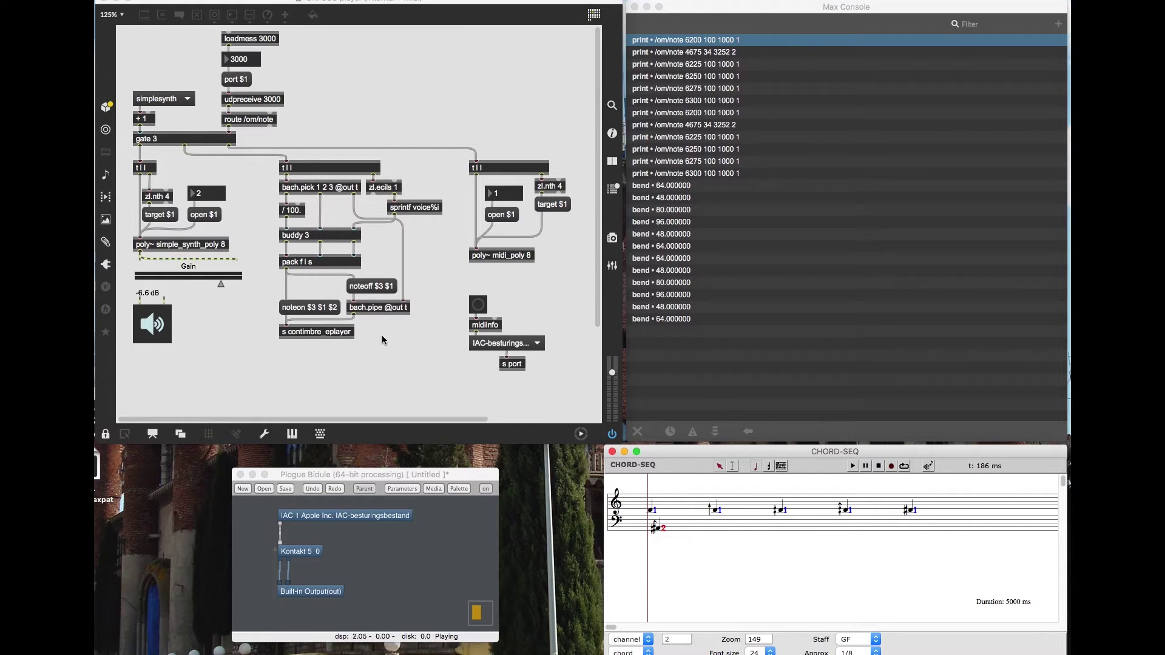
click(400, 78)
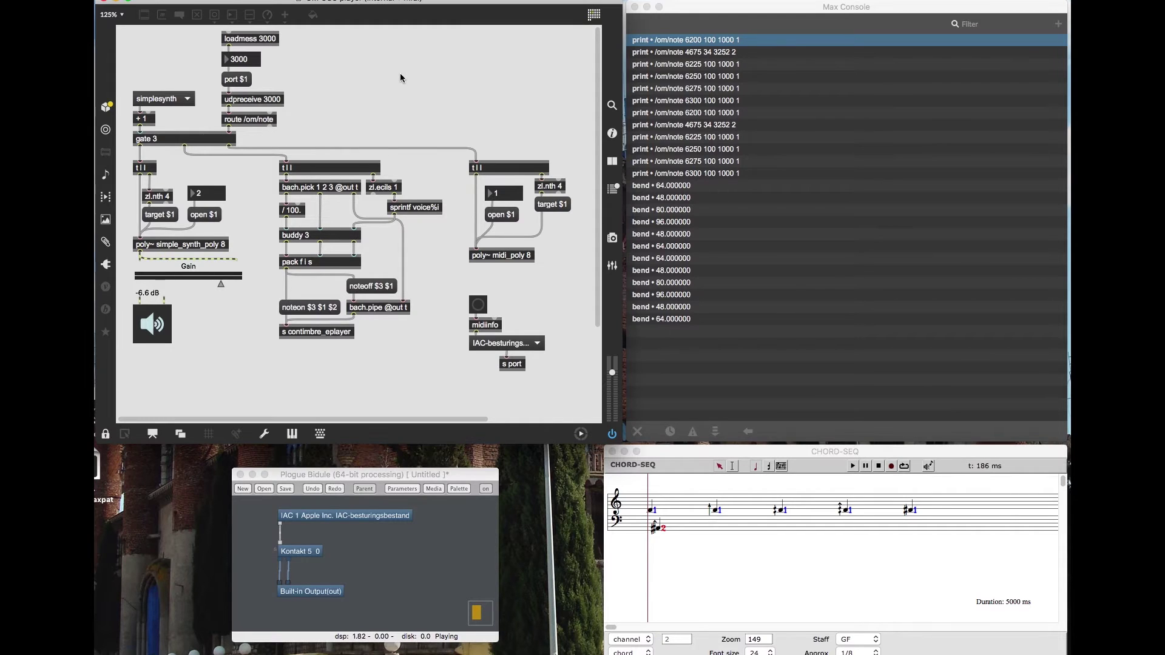
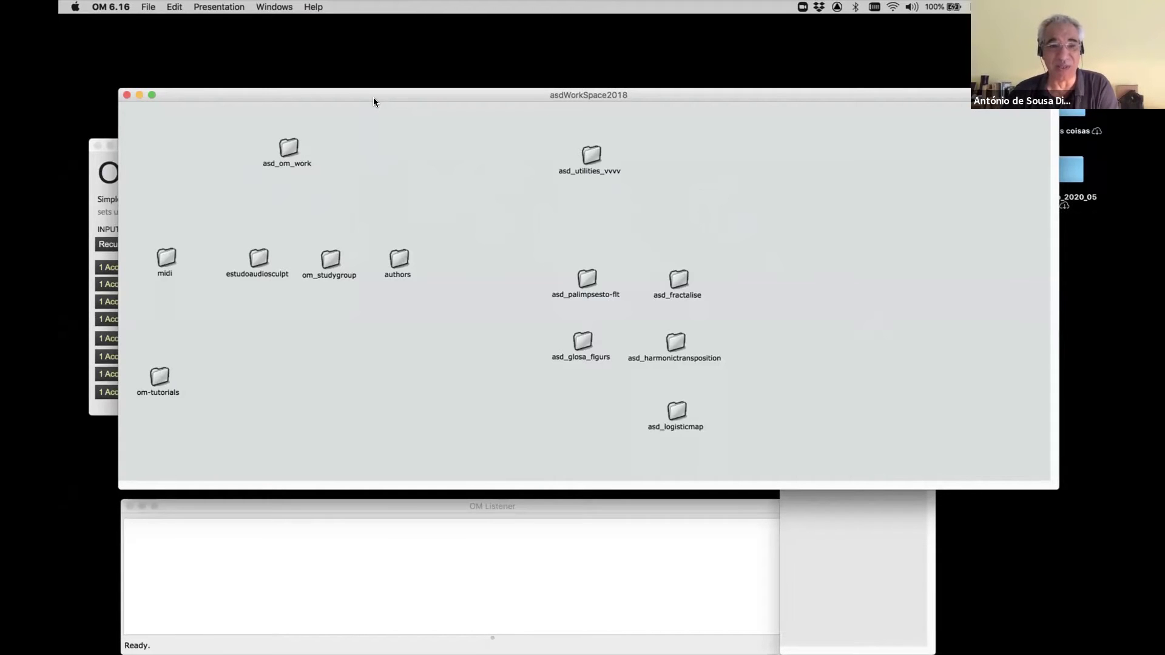
Bring the OM2MIDI window out from behind the OM workspace and view the instrument choices for its first input channel
click(94, 206)
drag(235, 147, 884, 43)
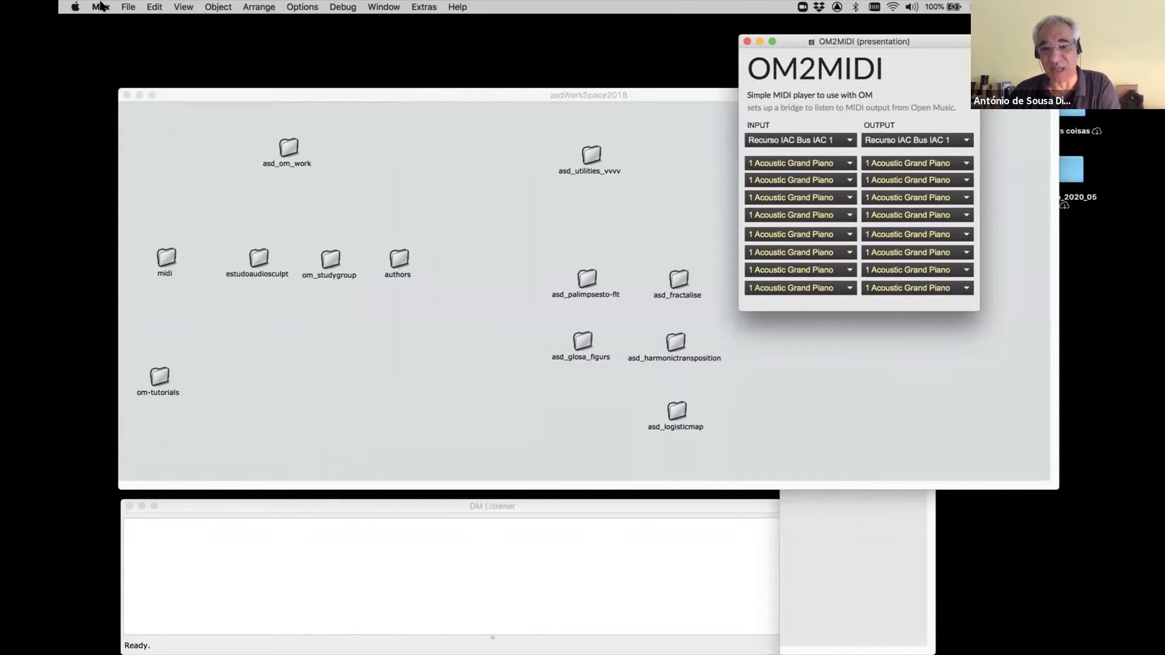
click(100, 6)
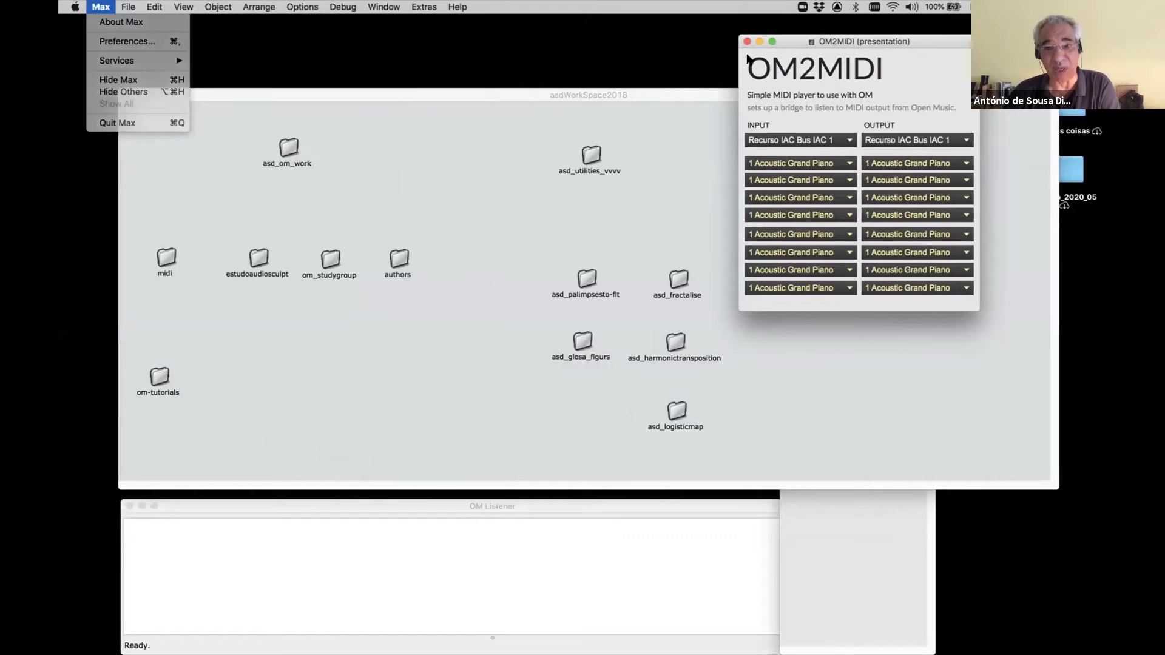
click(101, 6)
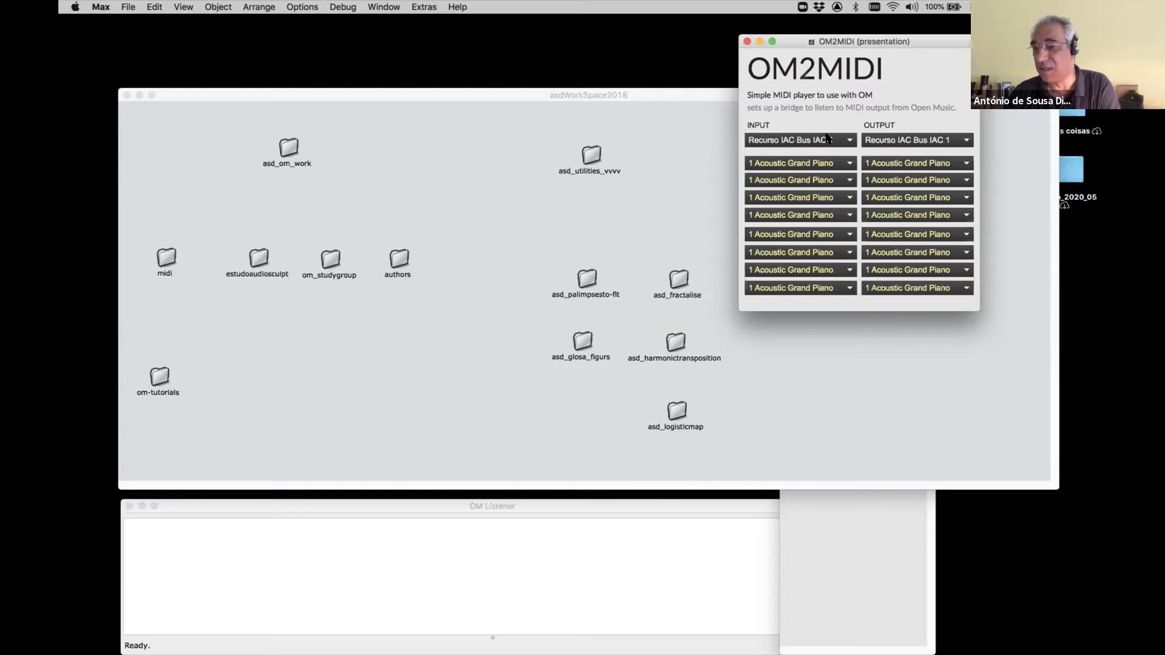
click(829, 171)
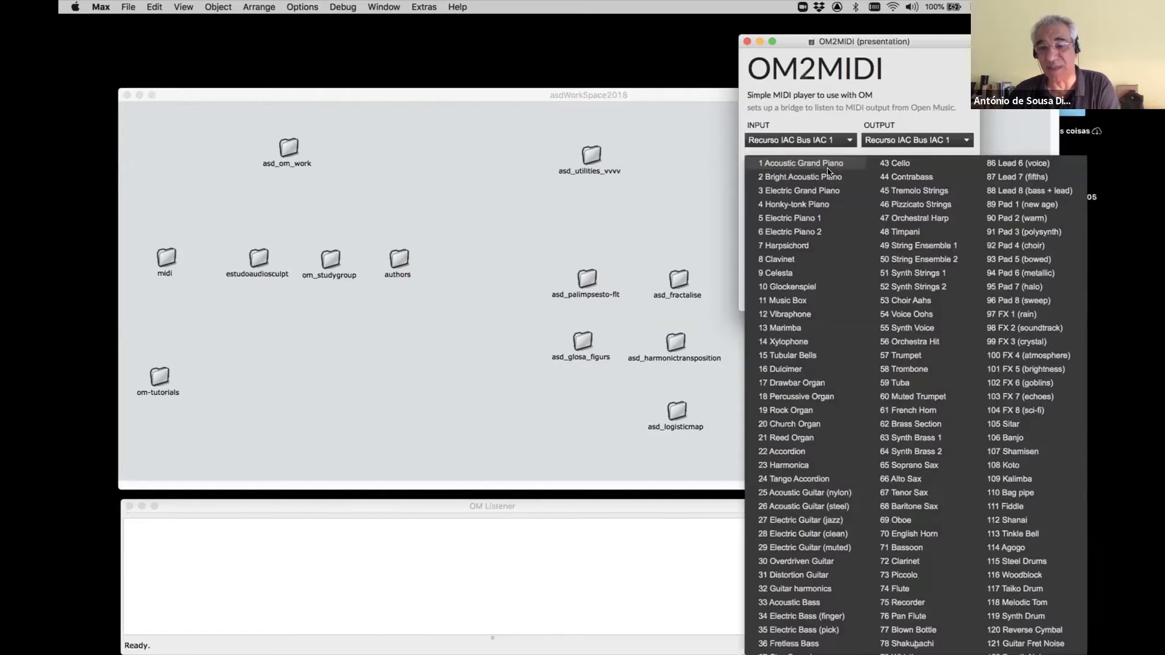
click(910, 79)
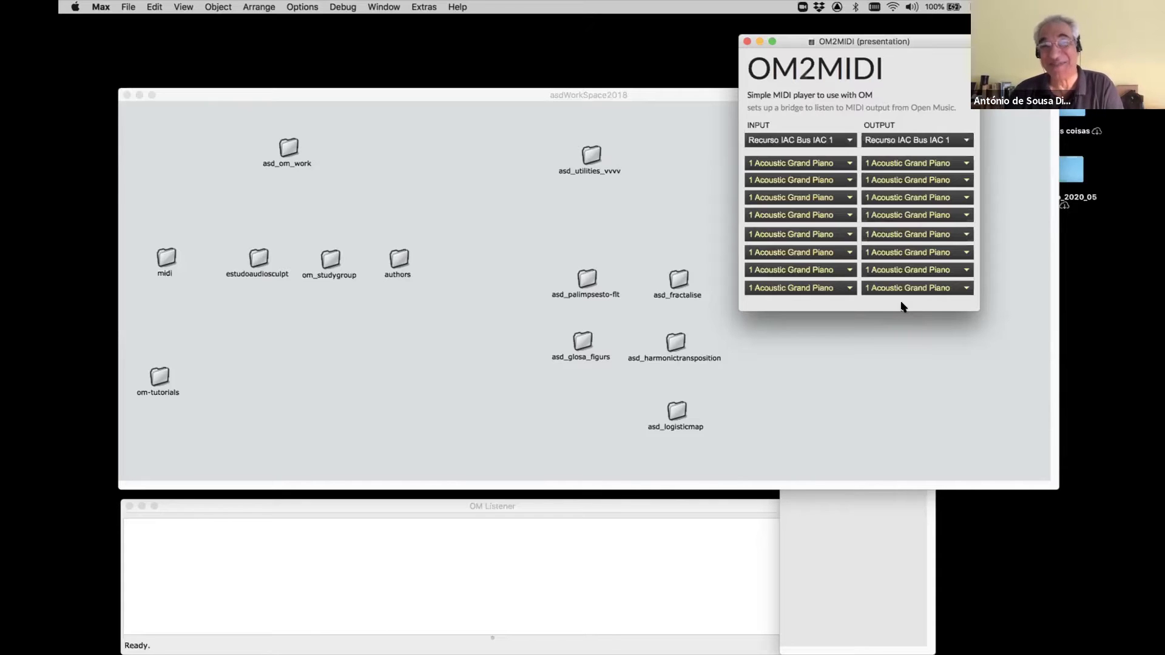
Bring the OM workspace forward, open the asd_glosa_figurs folder and move its window clear of the workspace's lower area
click(836, 429)
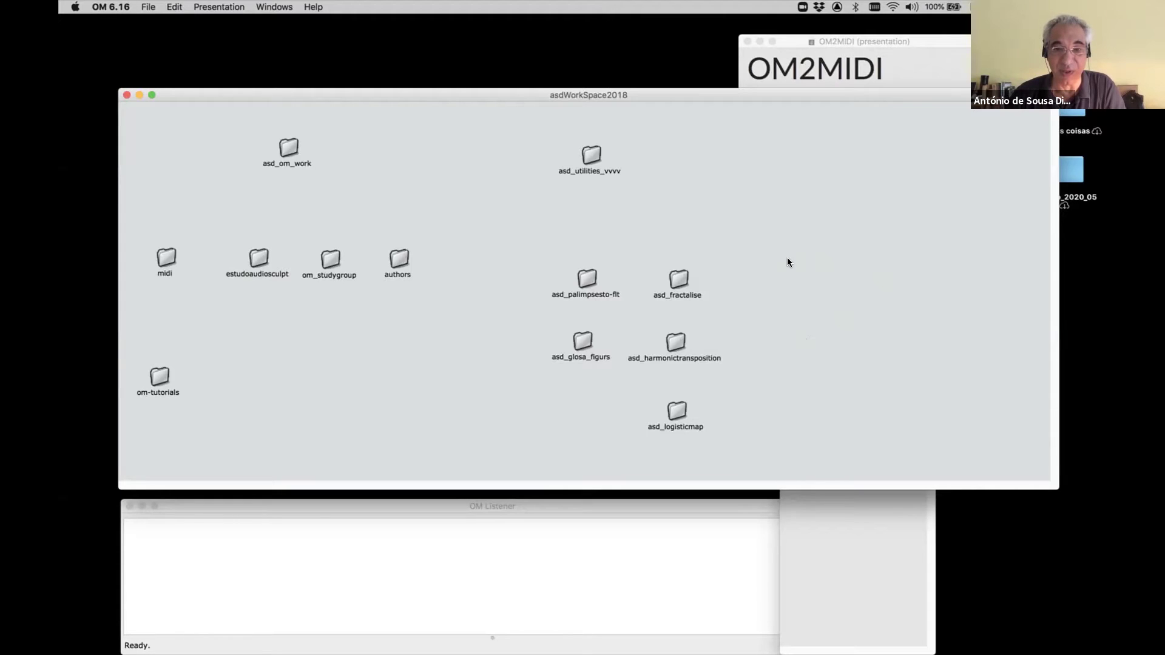
click(579, 343)
double_click(580, 344)
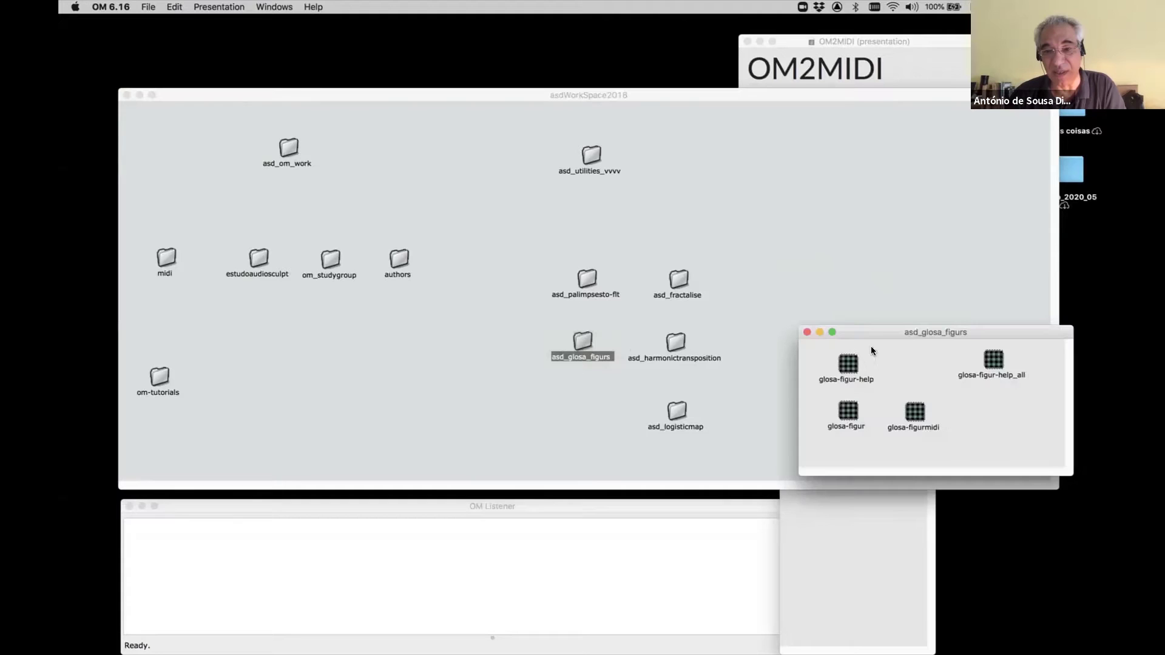
drag(876, 329, 474, 75)
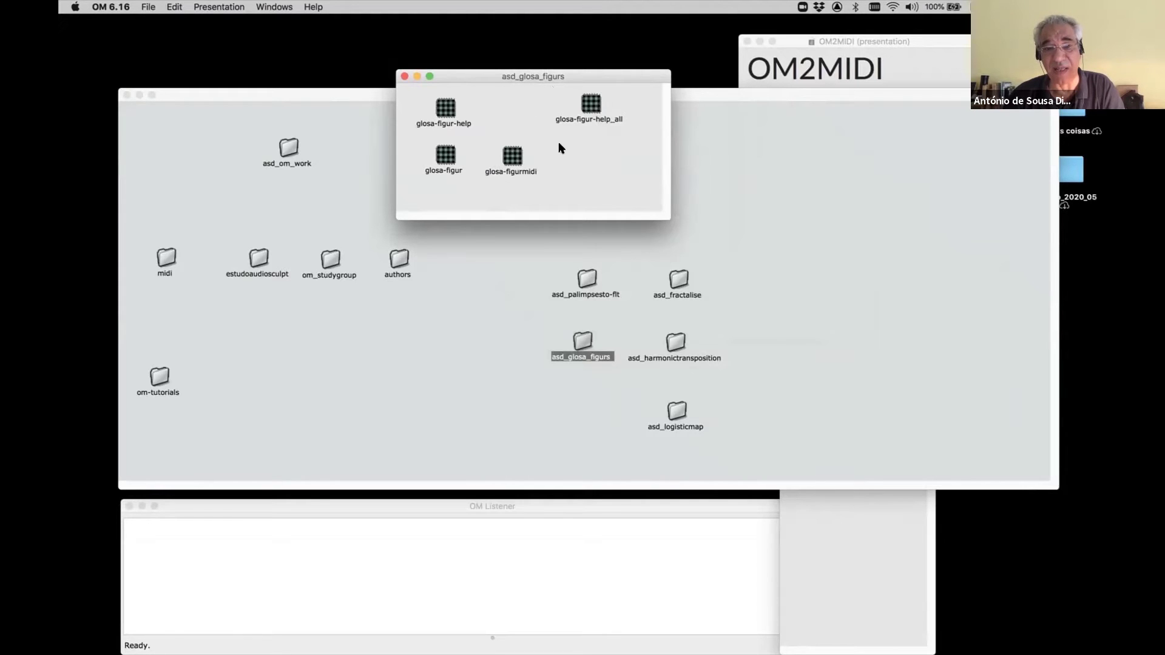
Point out the patches in asd_glosa_figurs, open glosa-figur-help_all and reposition its window to show the whole patch
click(453, 113)
click(449, 158)
drag(510, 162, 413, 93)
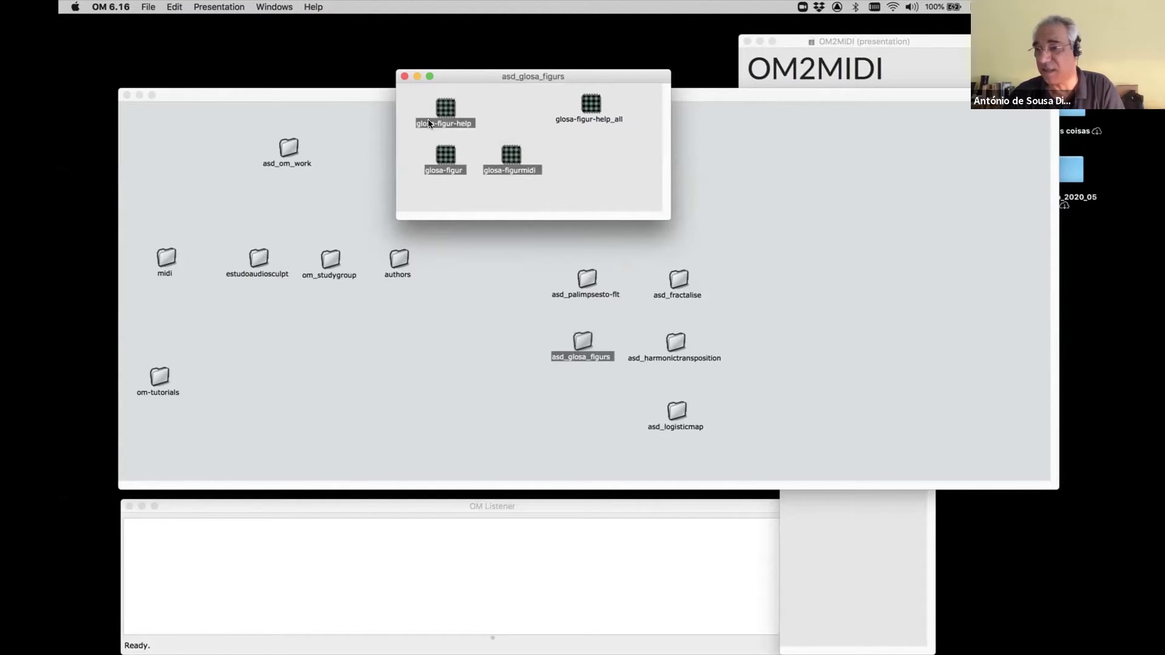
click(595, 154)
click(594, 105)
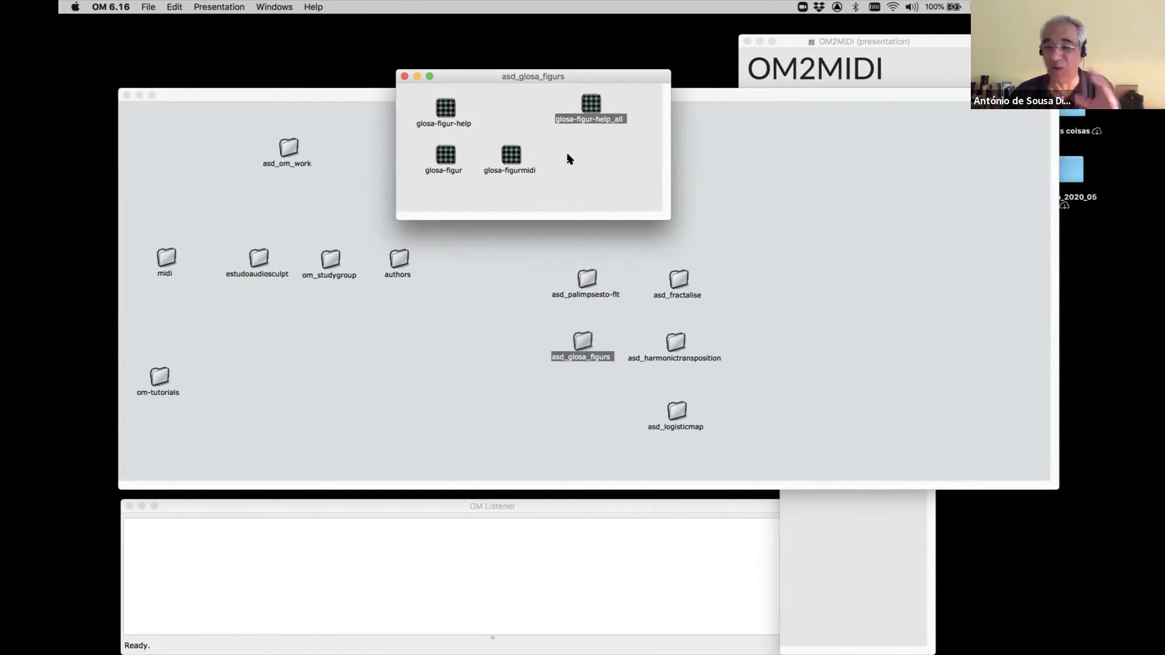
double_click(592, 106)
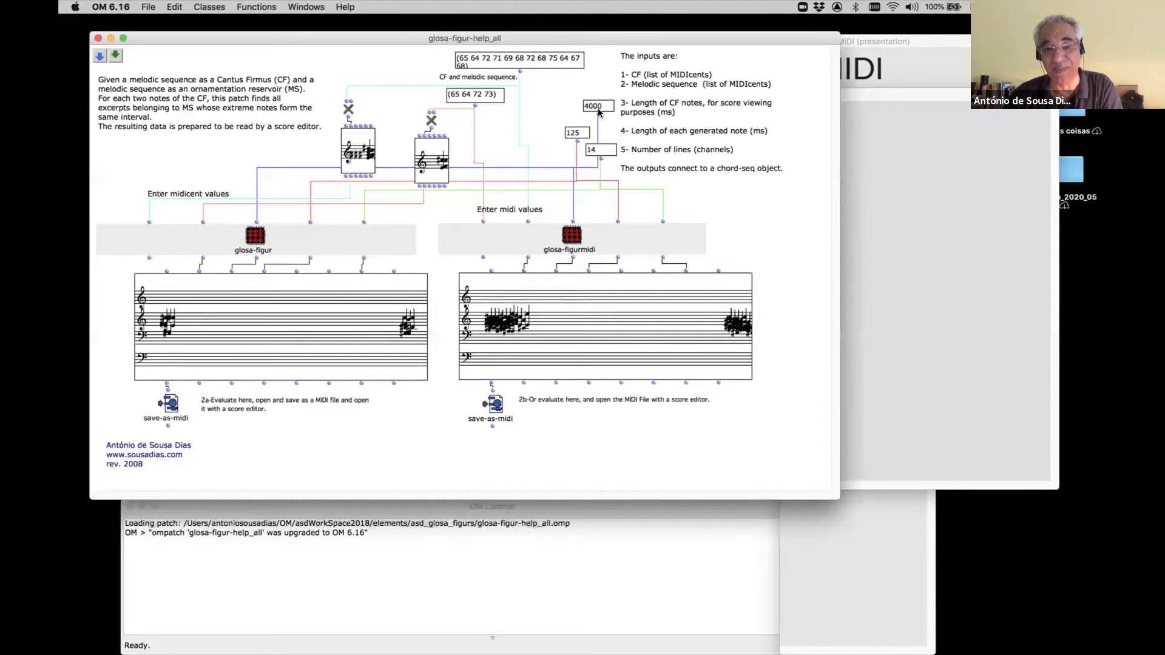
drag(358, 47, 462, 25)
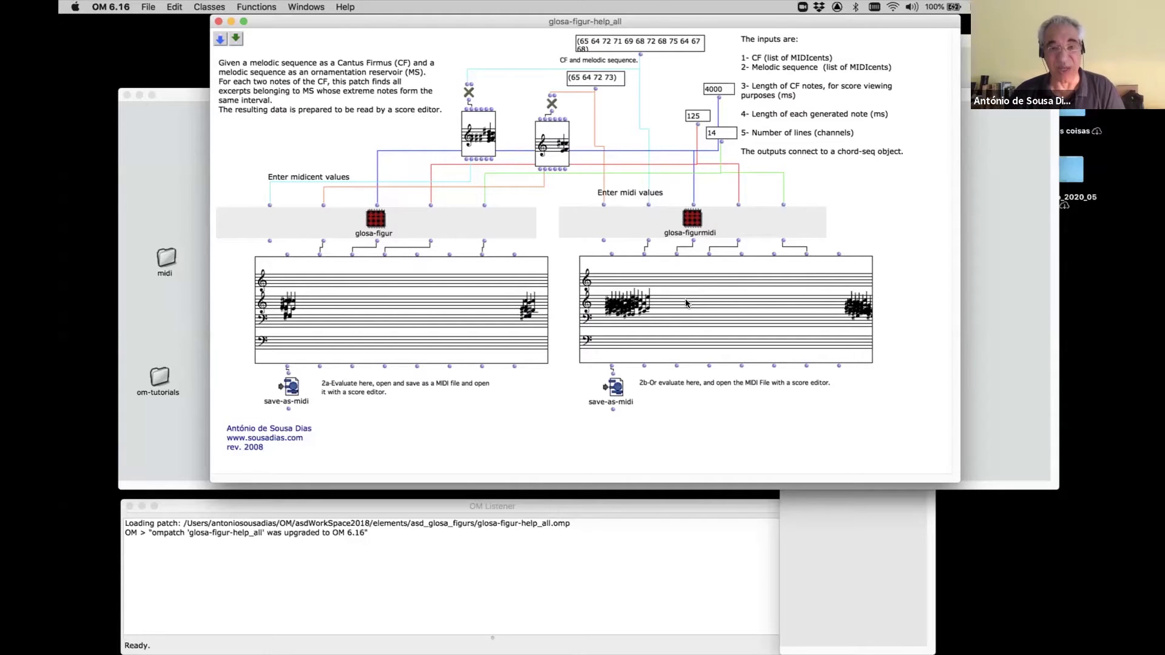
Switch to the PowerPoint file asd_StEtienne2018_presentation_B.pptx and reposition its window to use more of the screen
key(super+Tab)
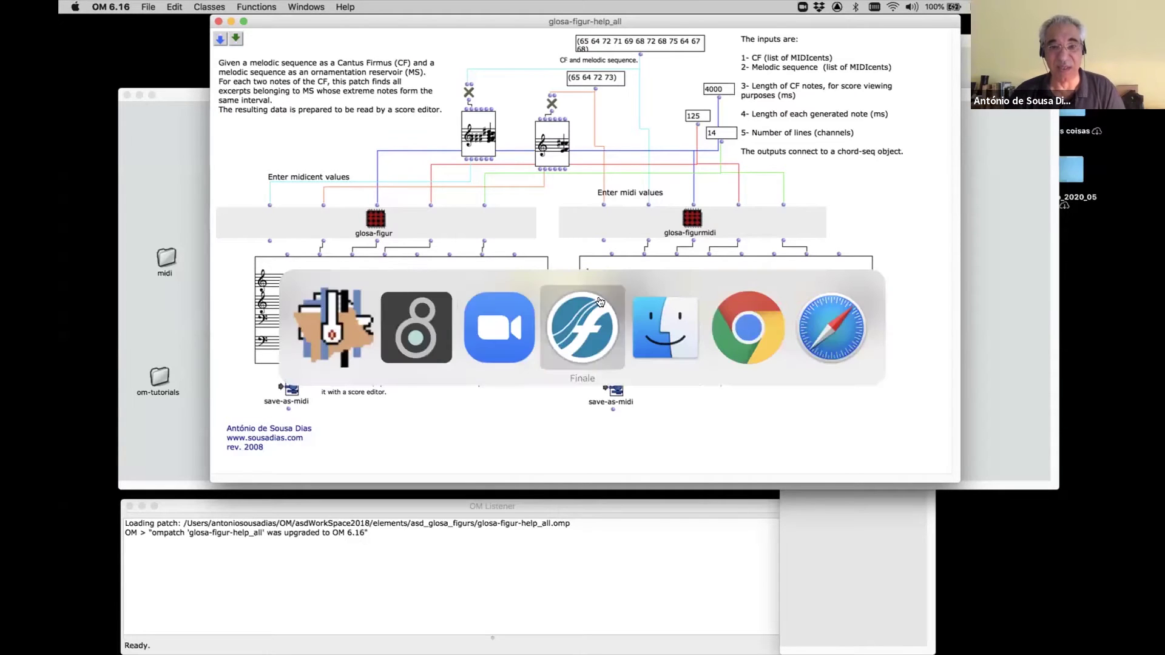
click(652, 339)
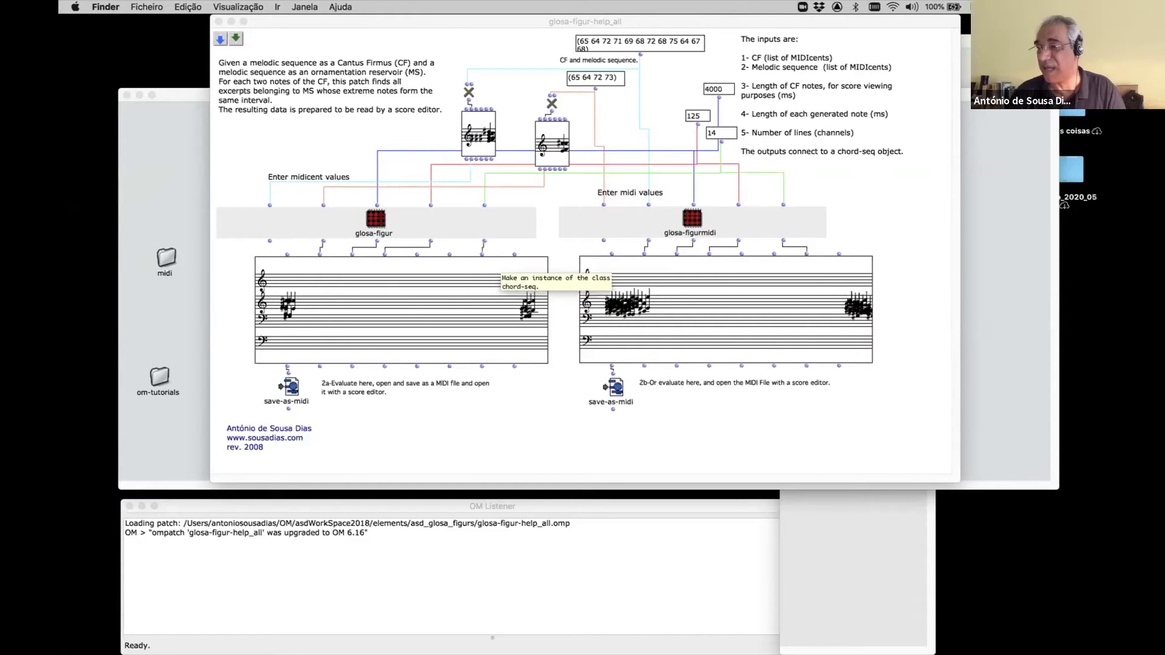
key(super+Tab)
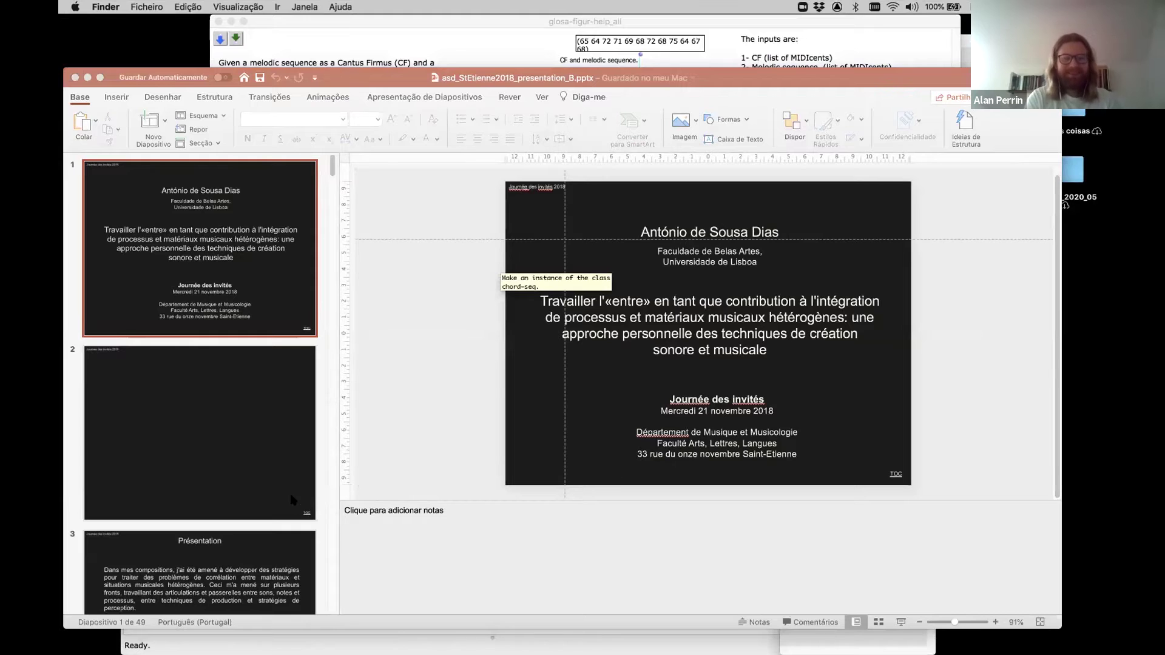
scroll(293, 501, down, 5)
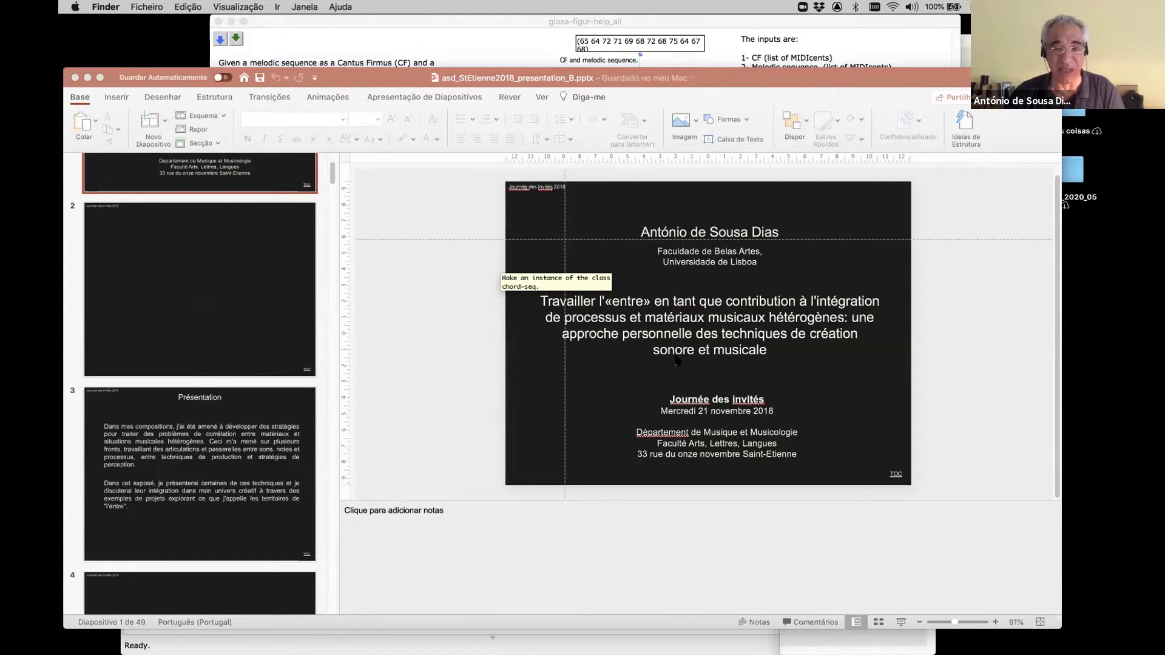
drag(607, 77, 602, 31)
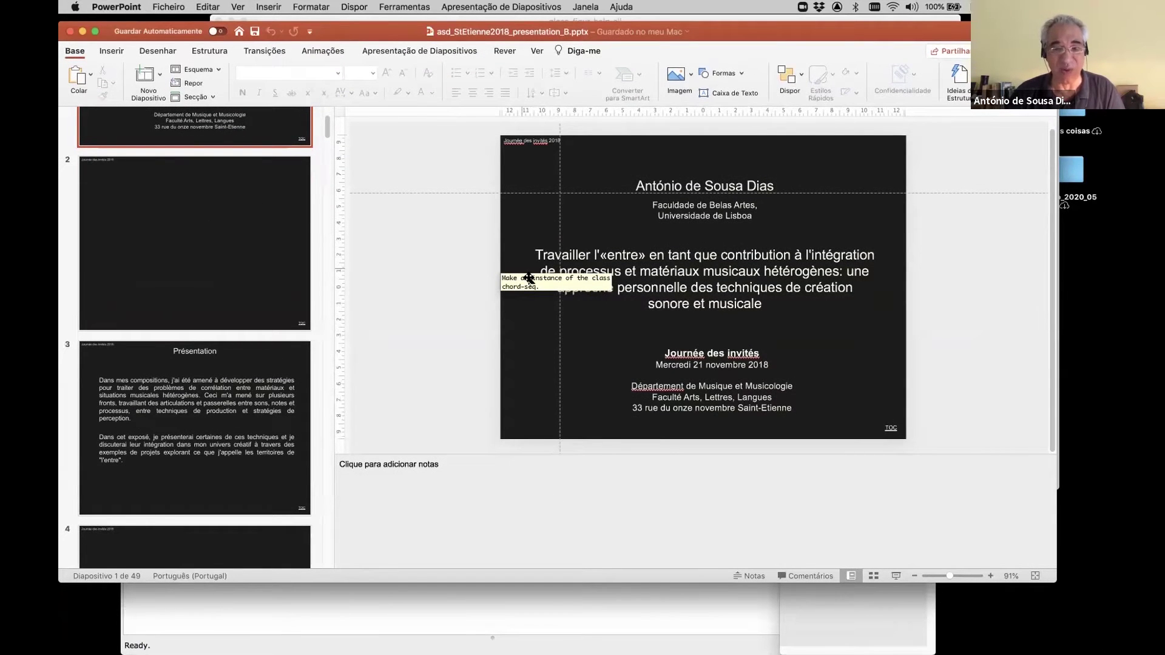
Browse the slides up to "Glosas et recherche de similitudes" and bring up asd_StEtienne2018_presentation.pptx
key(Down)
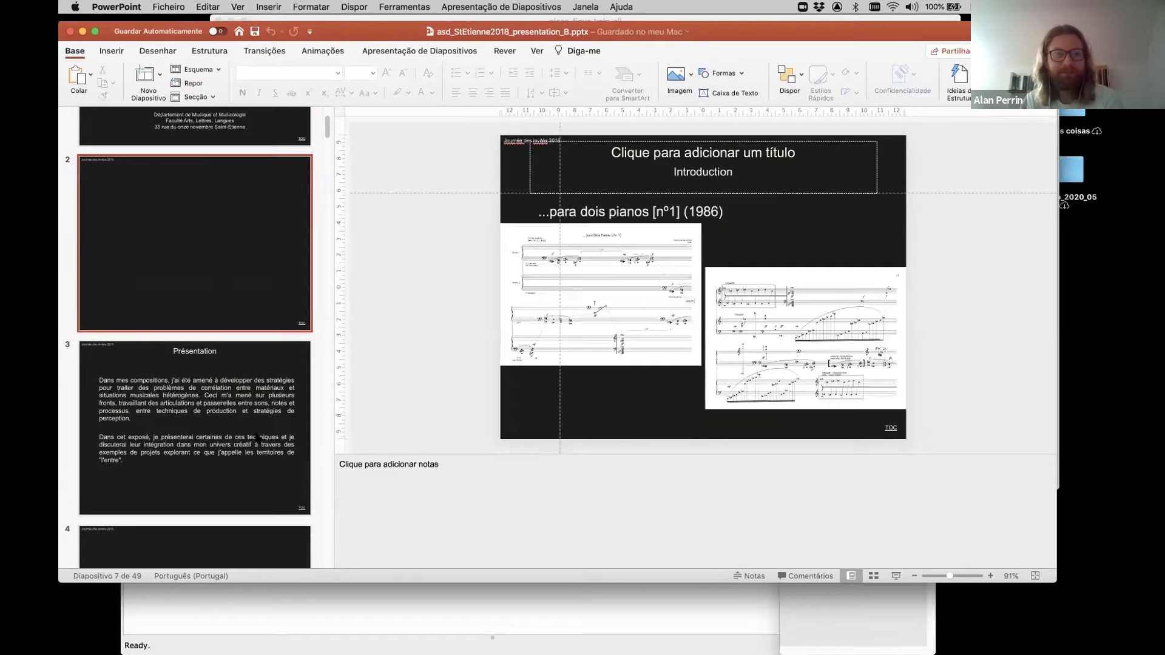
click(258, 437)
scroll(229, 463, down, 3)
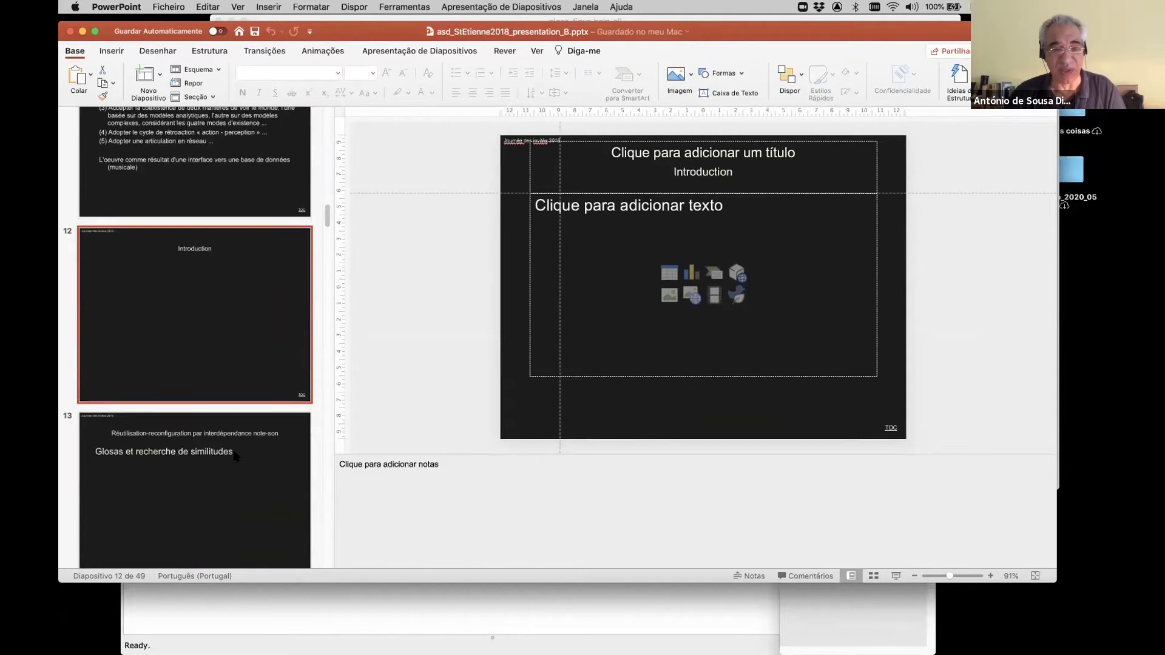
scroll(237, 456, down, 7)
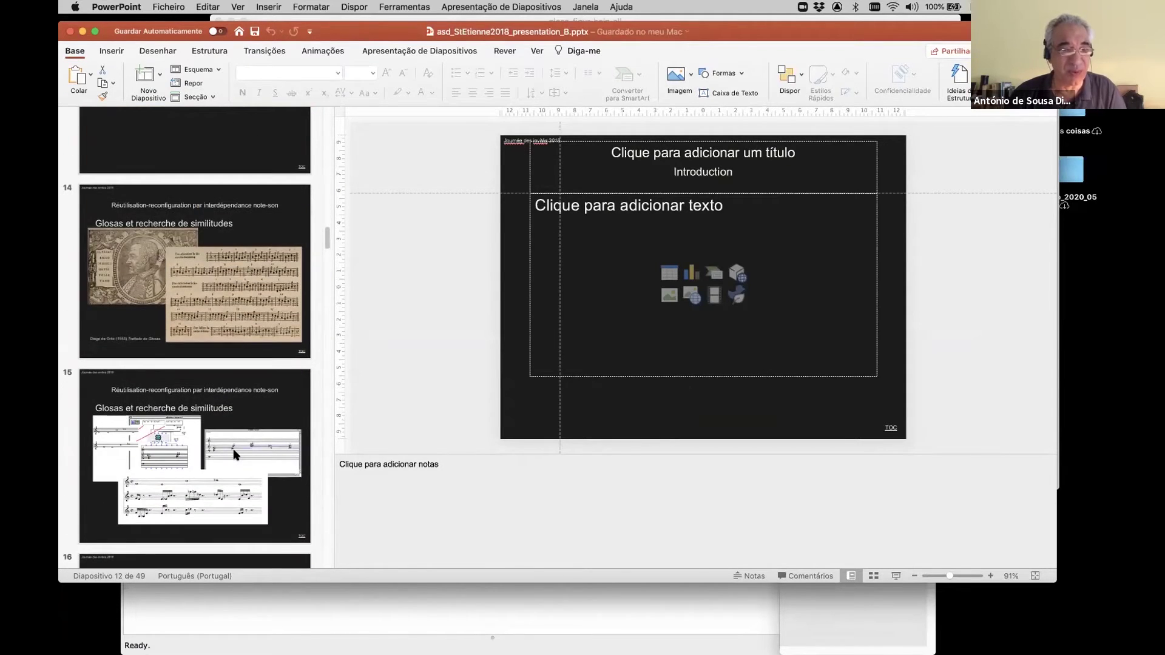
key(super+grave)
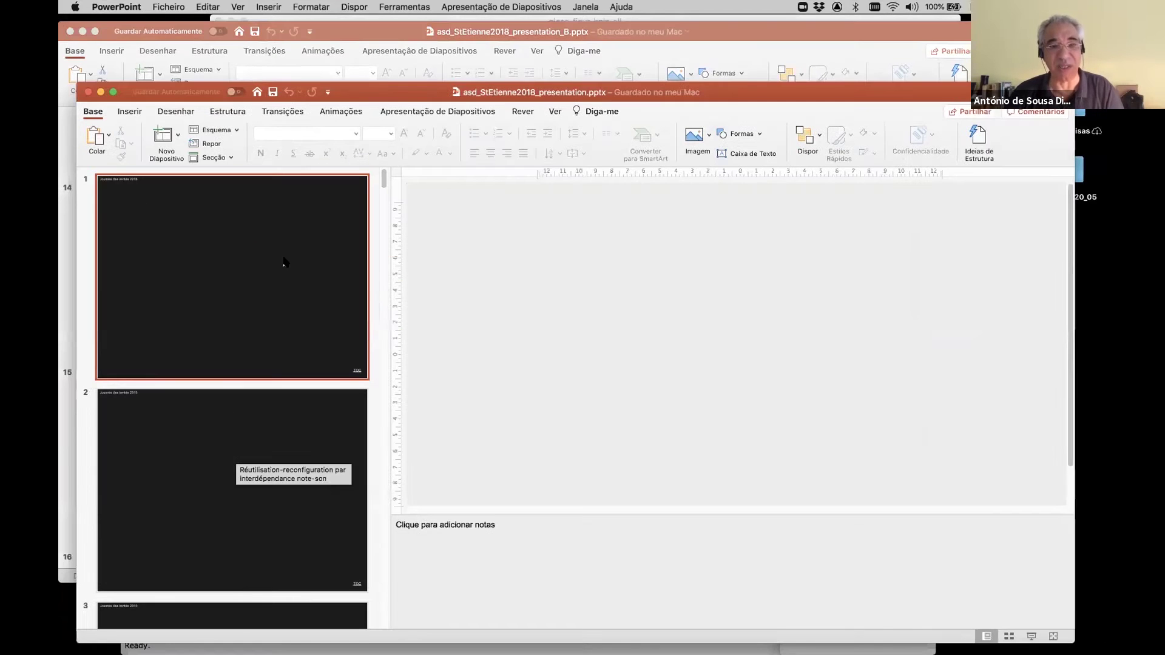
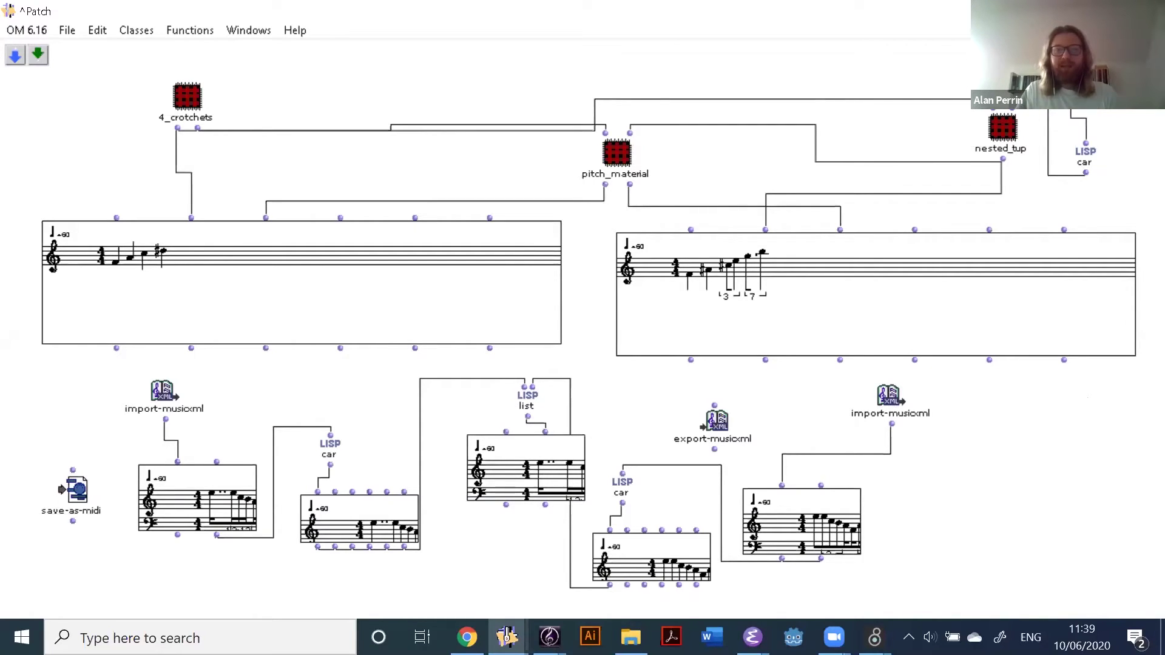
Show the DISCORDSTUDYGROUP workspace in OpenMusic and open the clapping music patch from session 5
key(super+d)
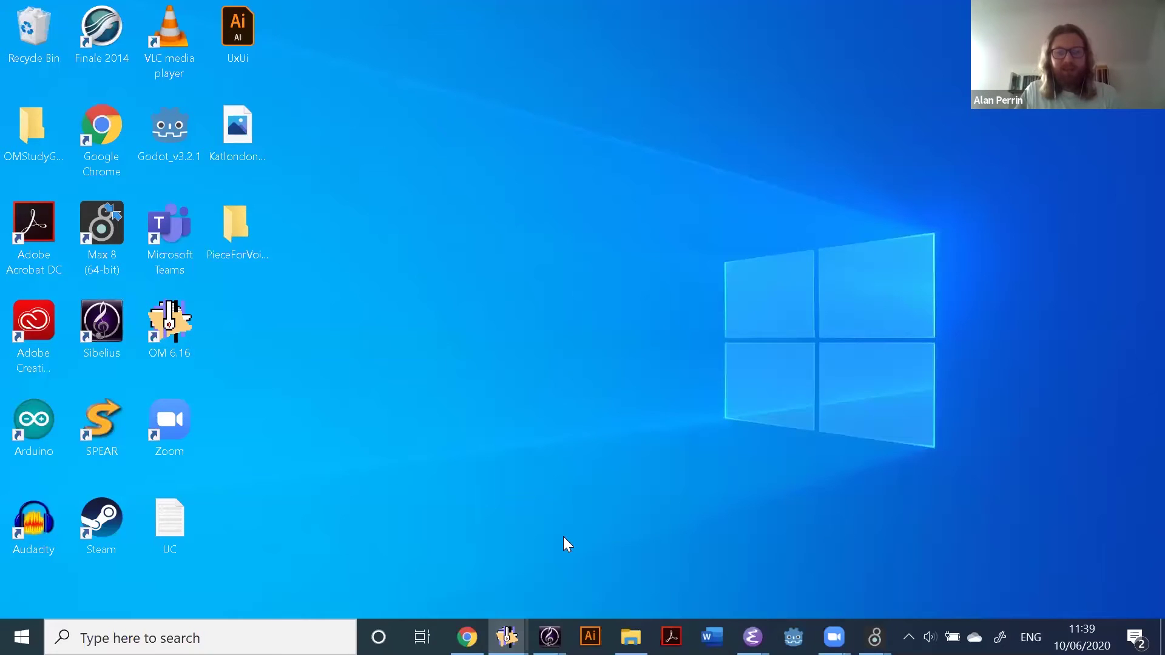
click(508, 638)
click(443, 534)
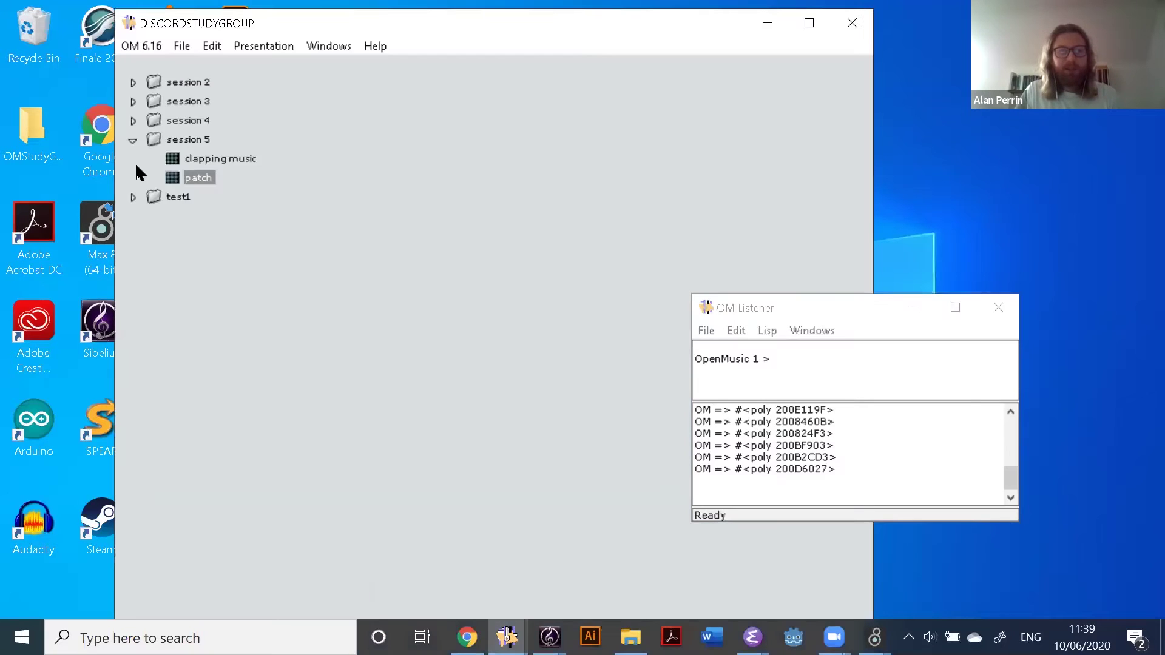
double_click(174, 156)
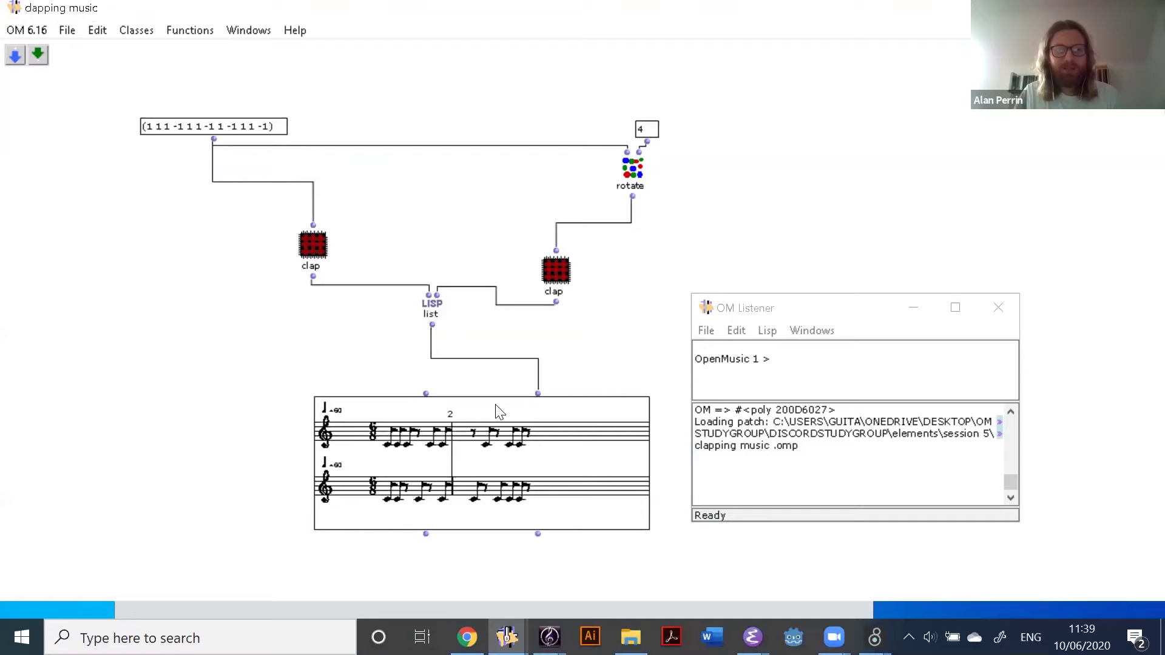
Spread out the clapping music patch by moving the rhythm list, rotate with its 4 input, both clap boxes and the list box
drag(242, 134, 280, 86)
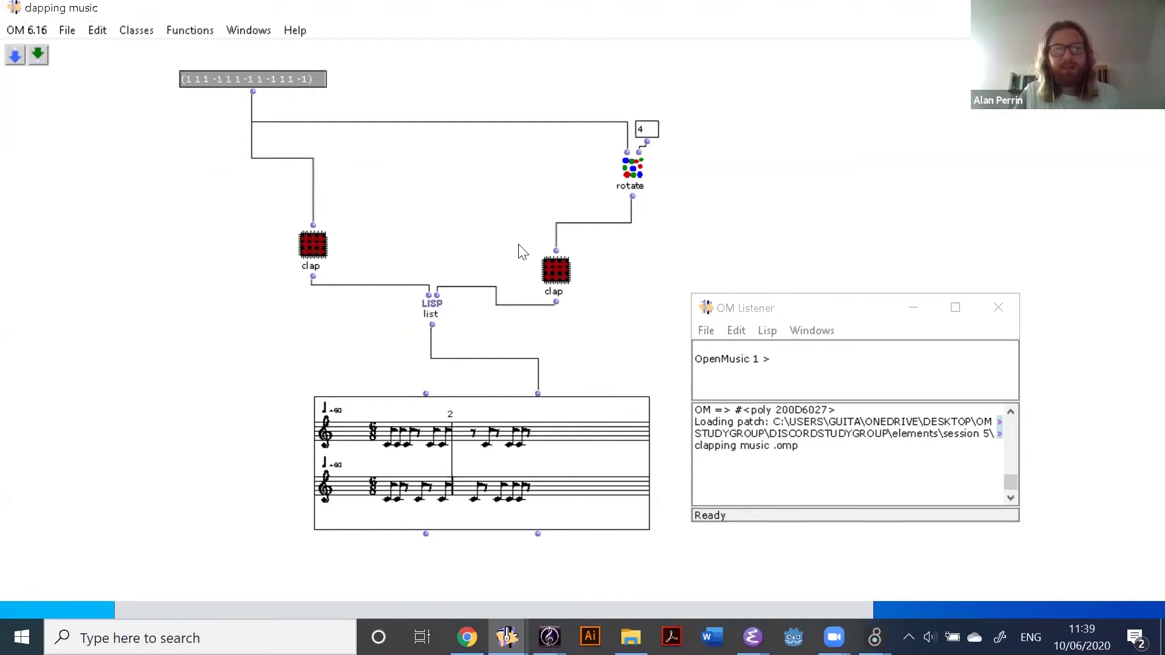
drag(584, 112, 744, 178)
drag(633, 169, 701, 144)
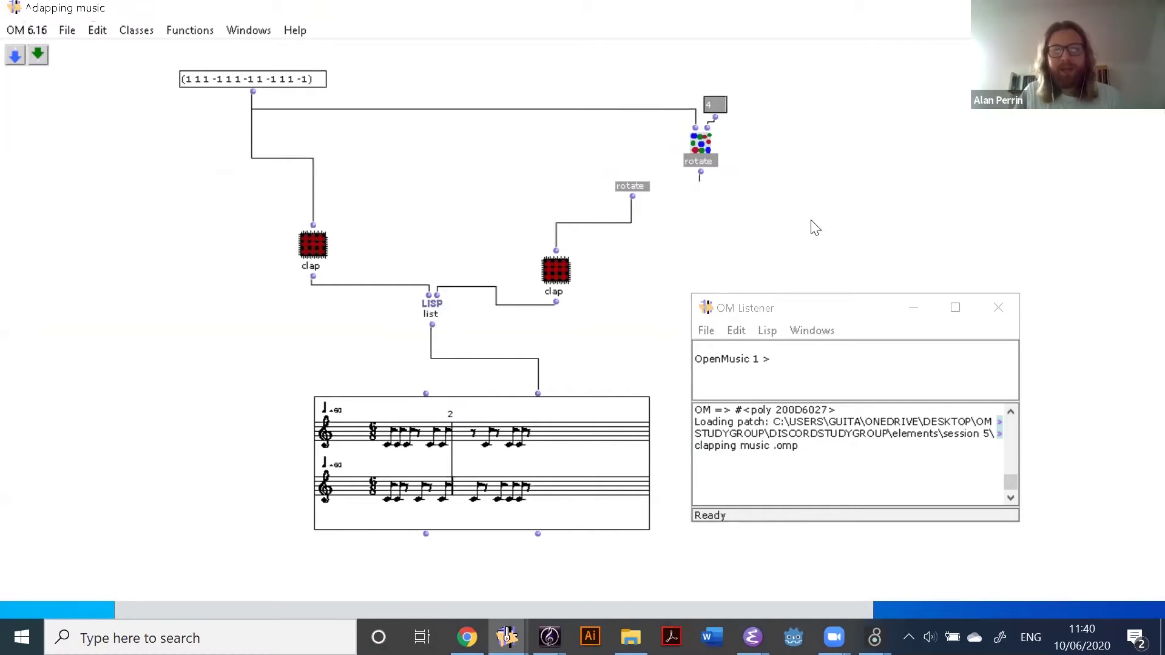
click(561, 273)
drag(560, 273, 587, 220)
drag(436, 289, 450, 282)
drag(312, 246, 281, 182)
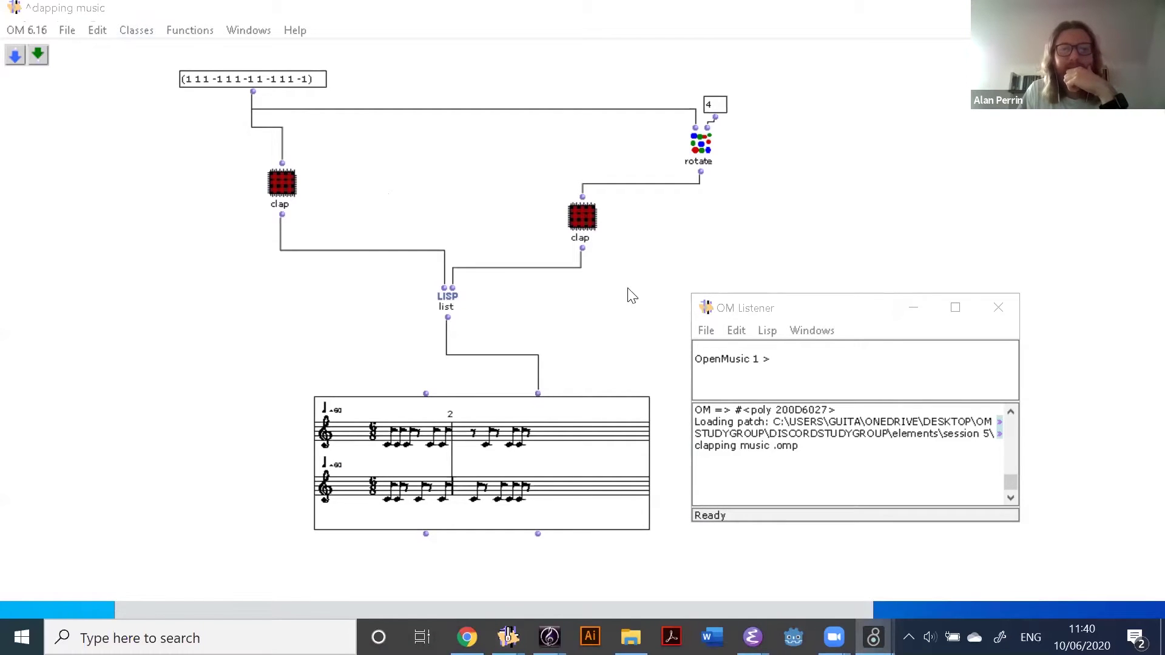
Switch to the R-udp-player patch in Max and move the OM Listener window out of its way
key(alt+Tab)
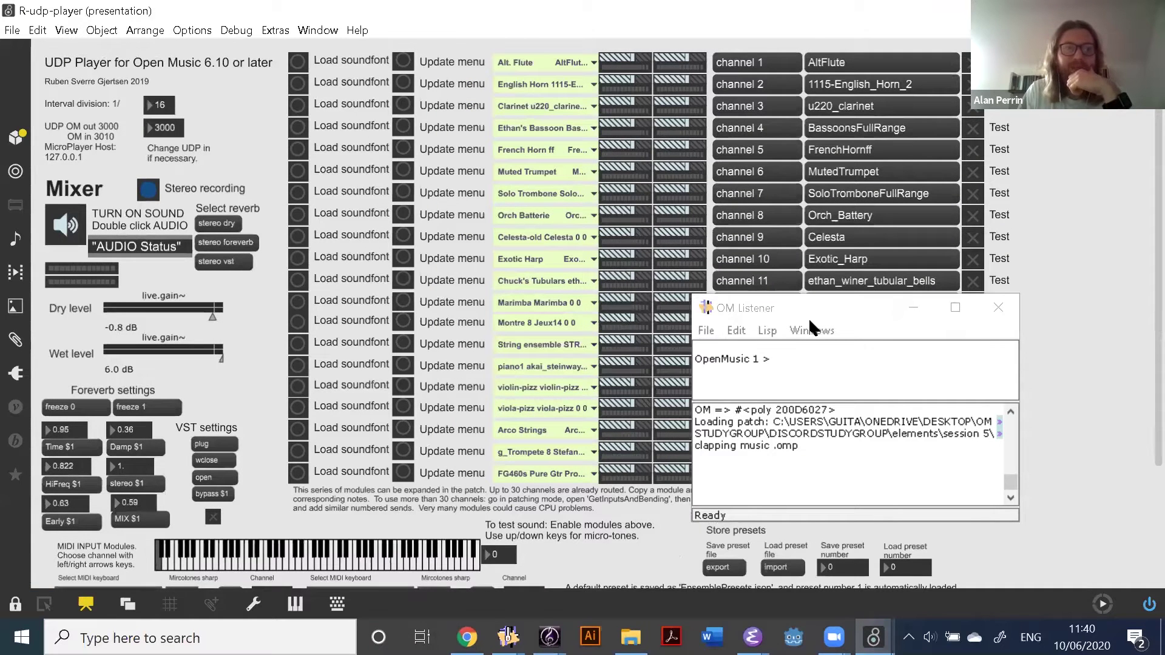
click(810, 322)
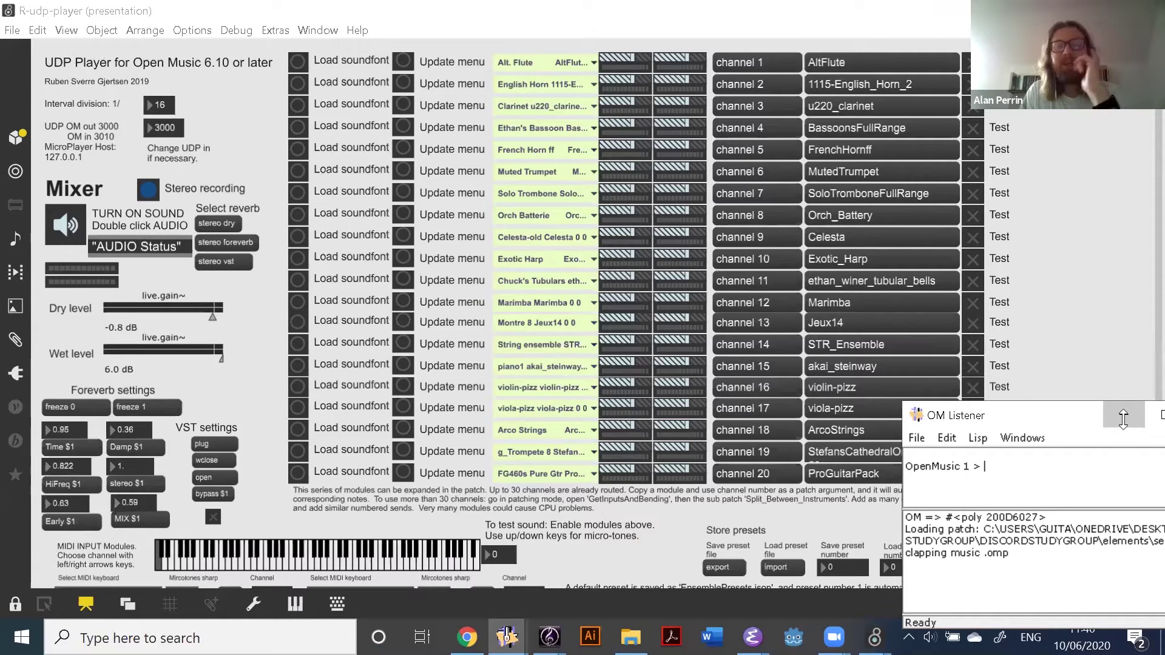
click(484, 319)
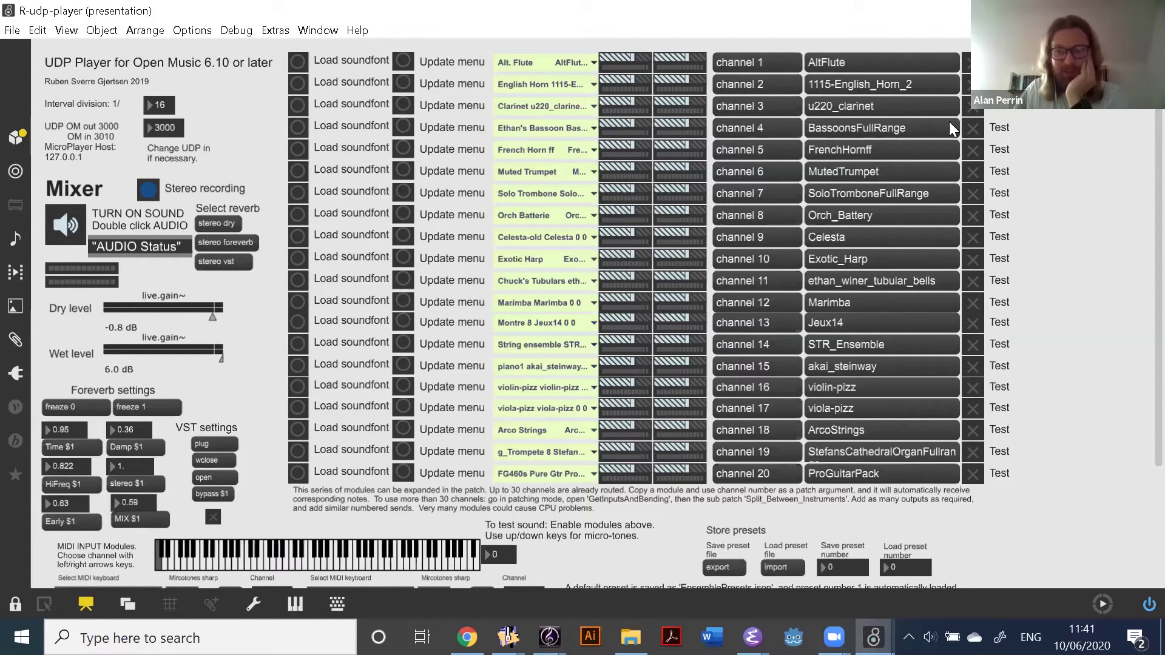
Review the soundfont loading messages in the Max Console and return to the R-udp-player window
mouse_move(874, 637)
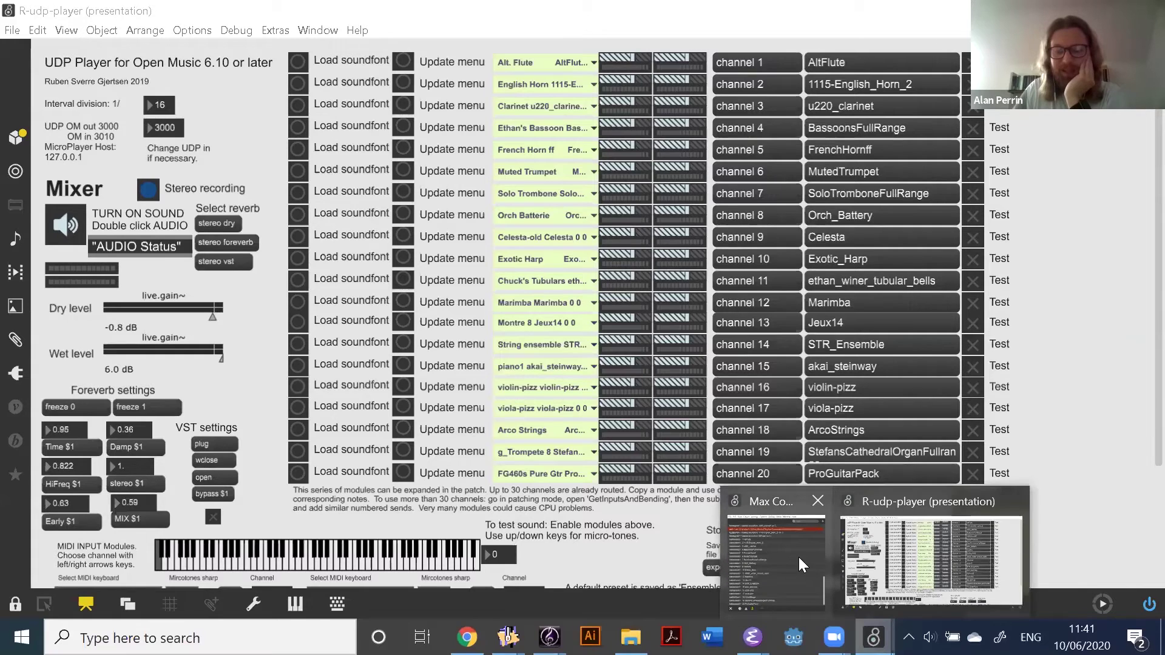
click(803, 566)
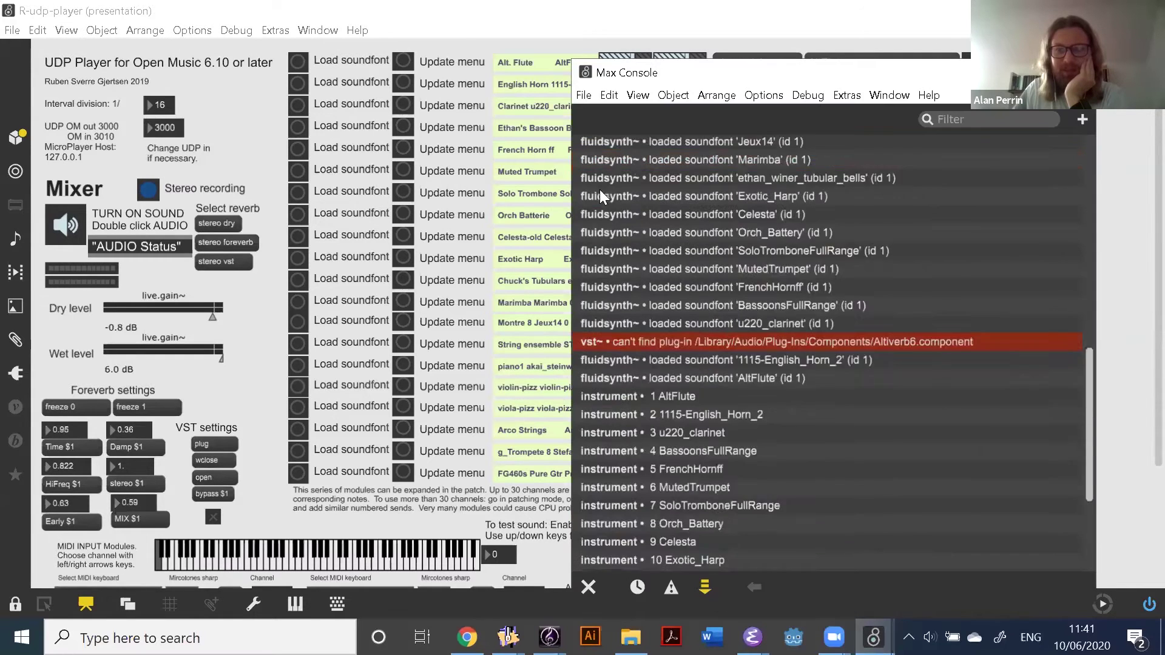
scroll(613, 204, up, 3)
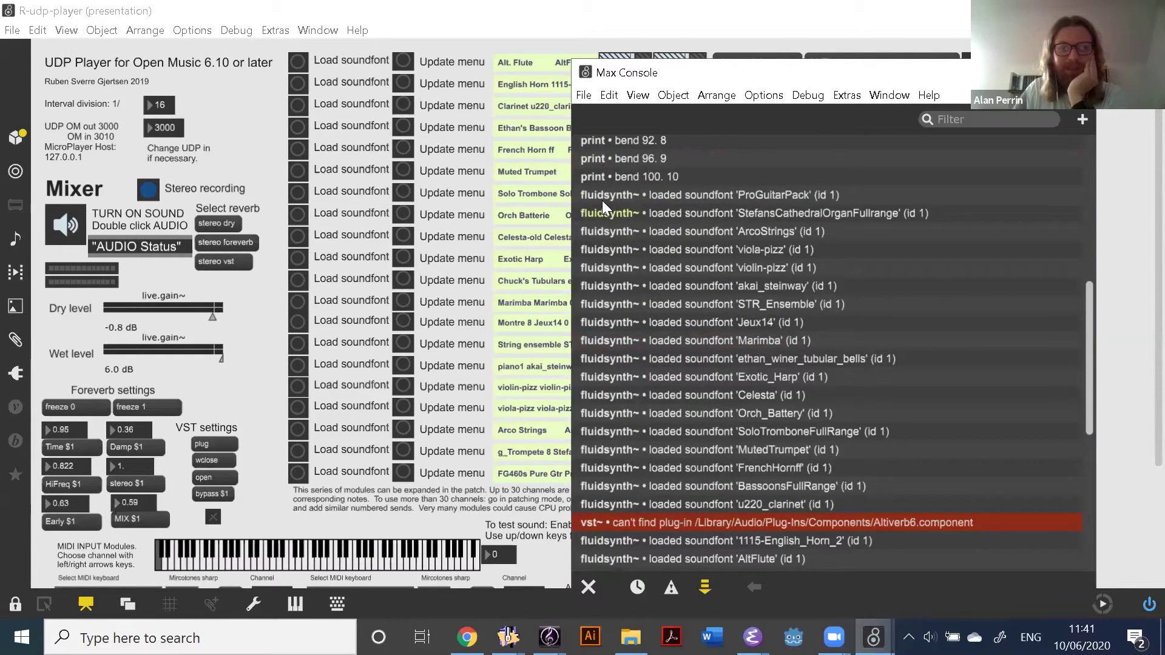
click(211, 11)
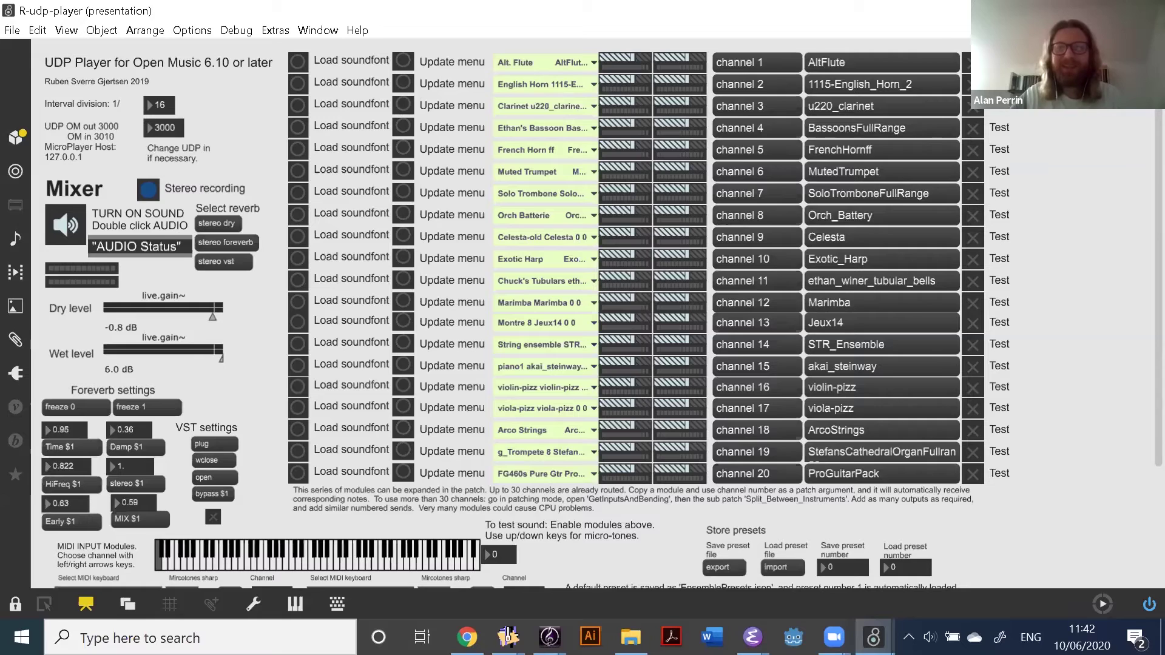
Return to the clapping music patch, reposition the two clap boxes and view the inside of the first one
key(alt+Tab)
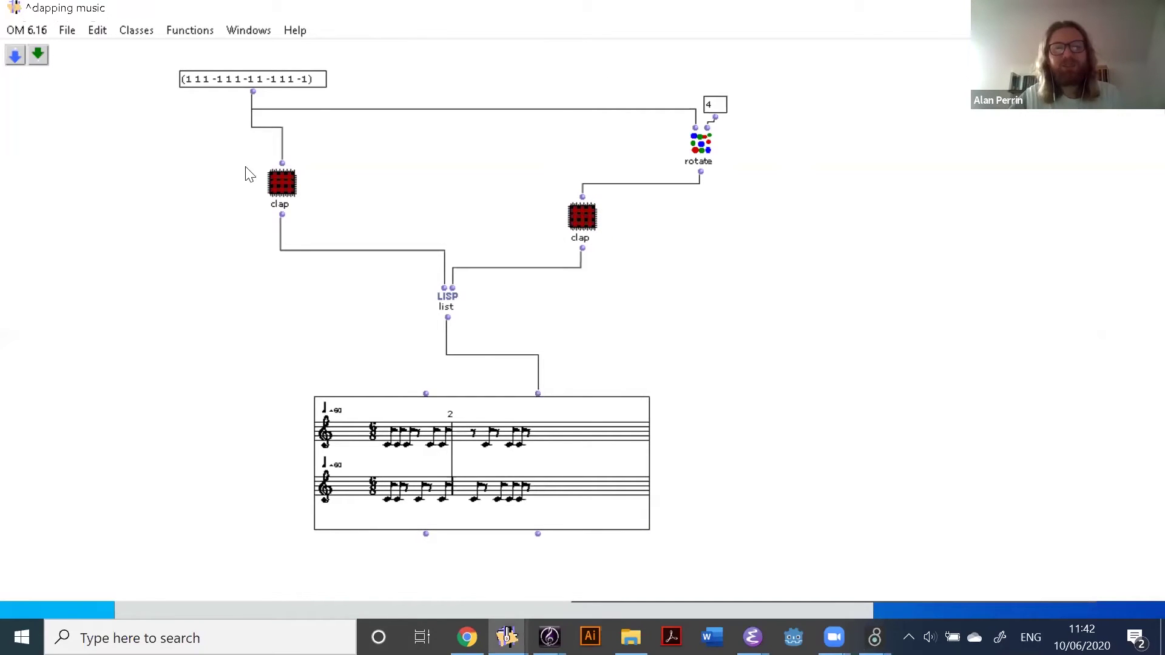
drag(270, 214, 247, 232)
drag(598, 229, 602, 232)
double_click(247, 216)
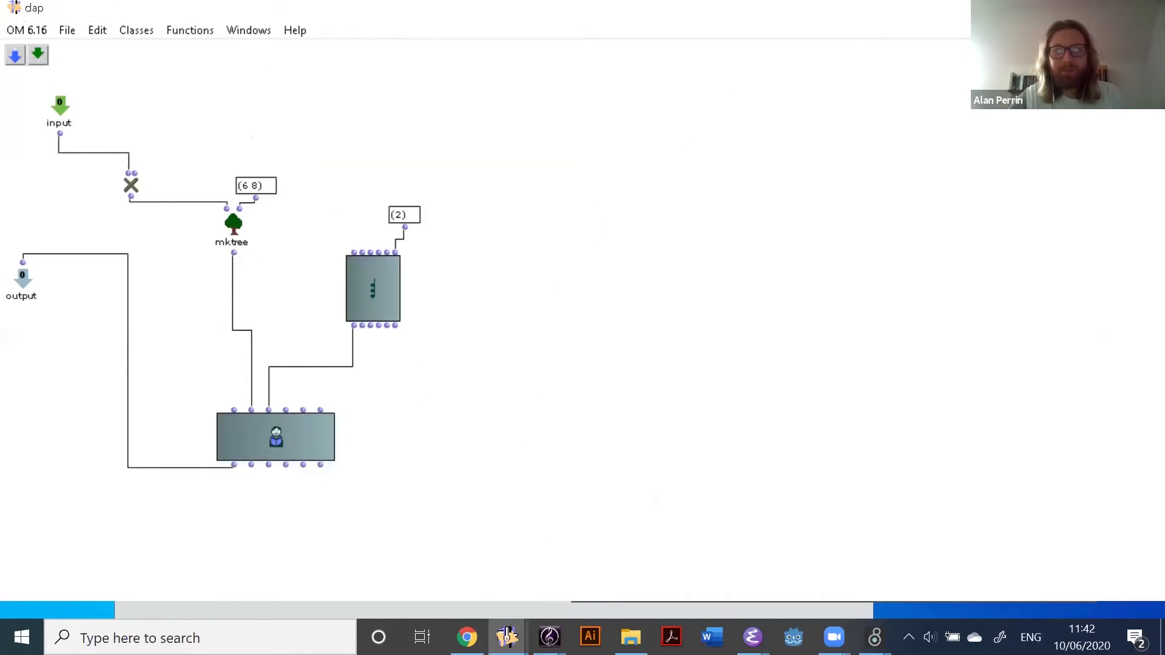
key(ctrl+w)
Open the poly object's score editor, check the R-udp-player in Max, and close the editor
double_click(524, 447)
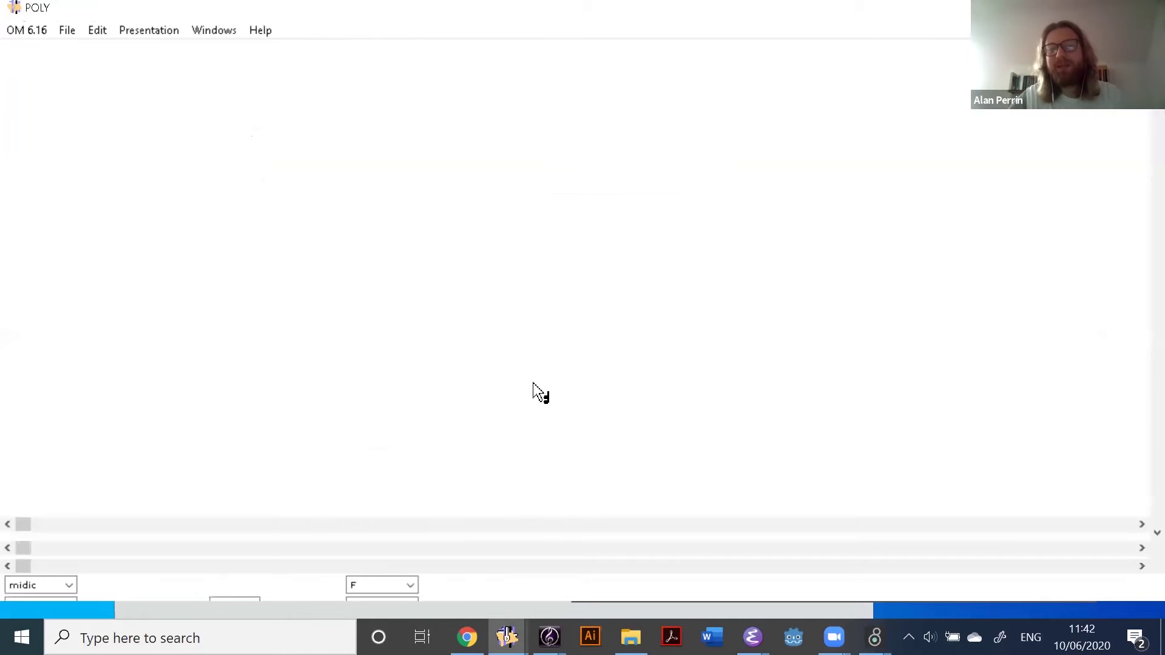
click(69, 567)
click(57, 593)
click(875, 637)
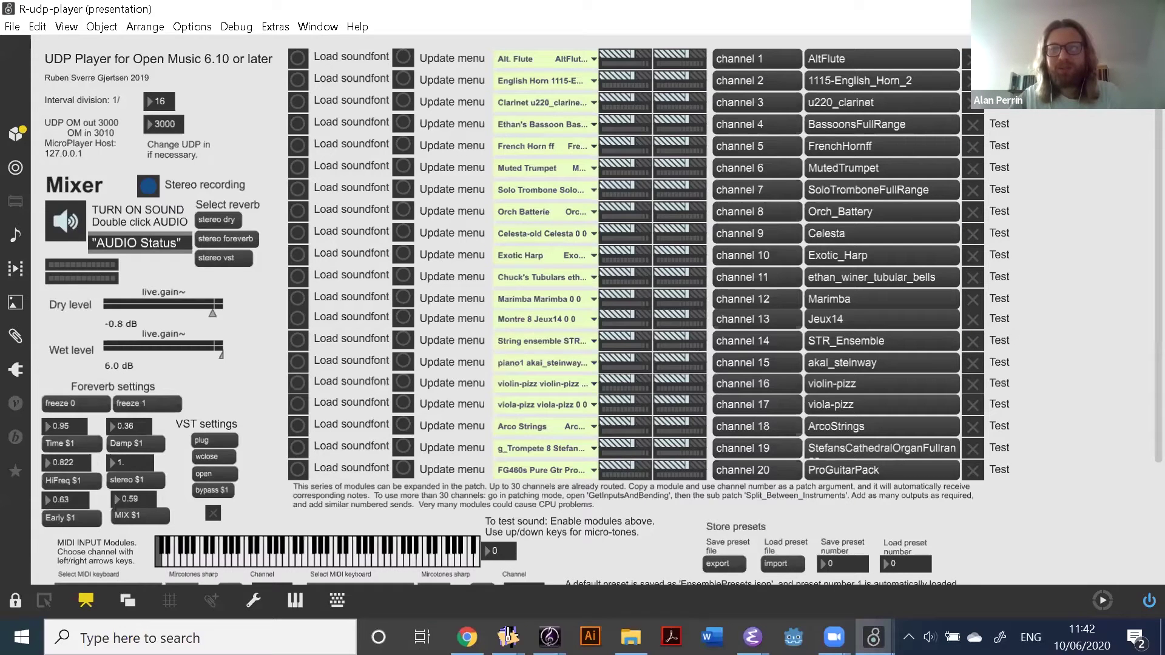
key(alt+Tab)
key(ctrl+w)
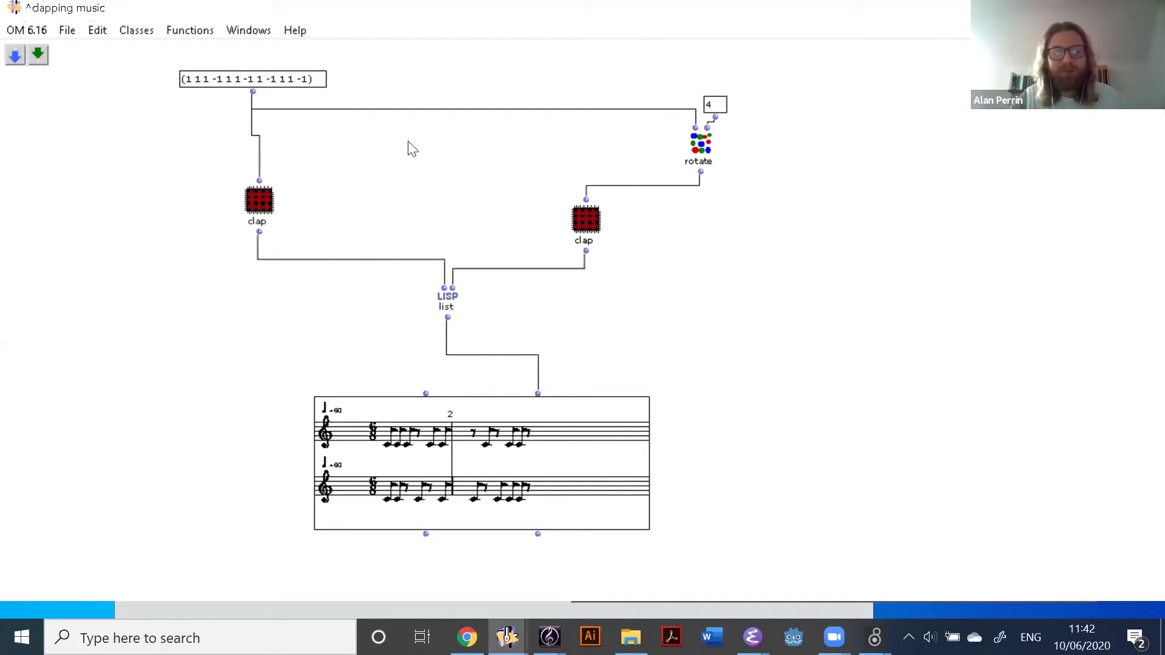
View the inside of the first clap box and return to the clapping music patch
double_click(260, 199)
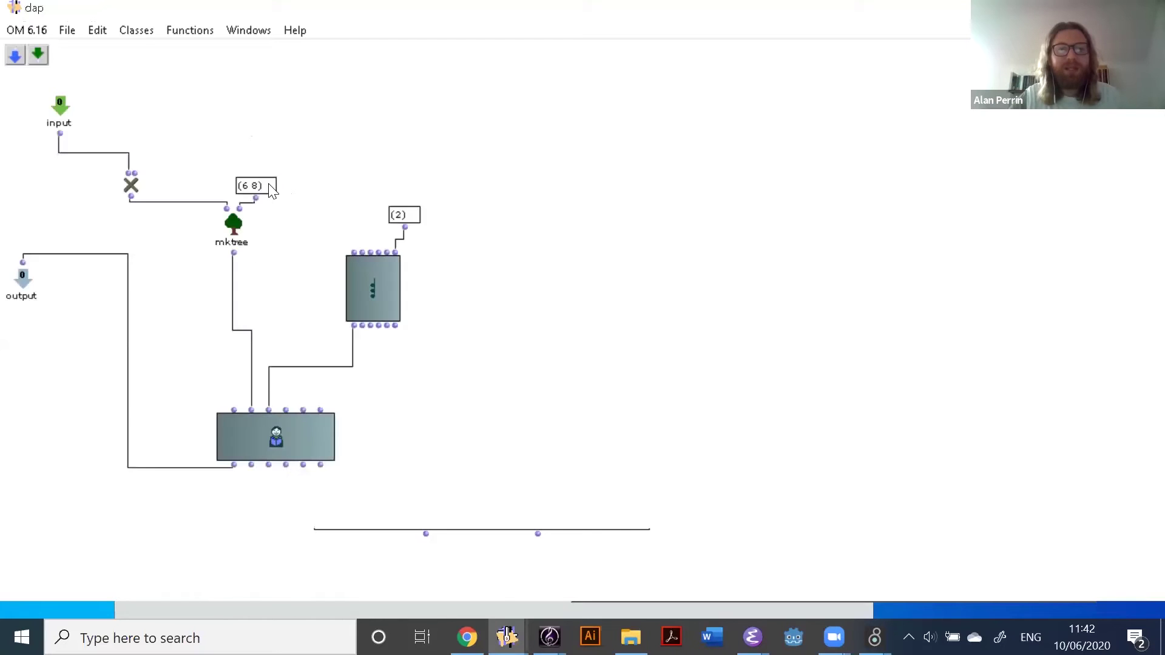
key(ctrl+w)
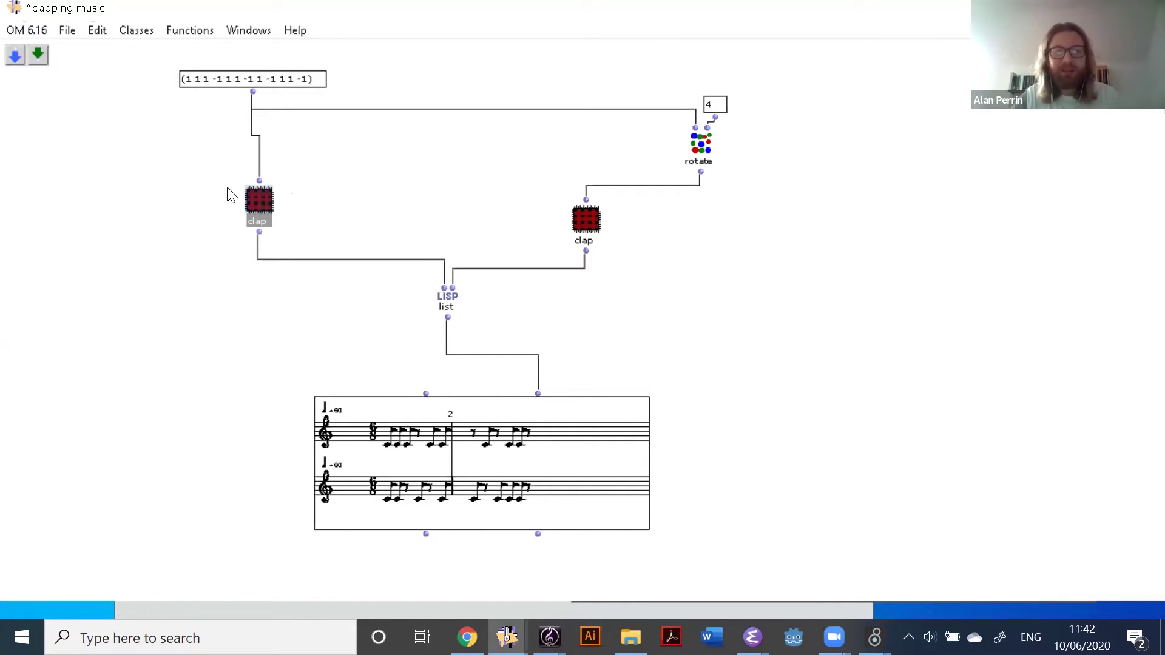
double_click(257, 200)
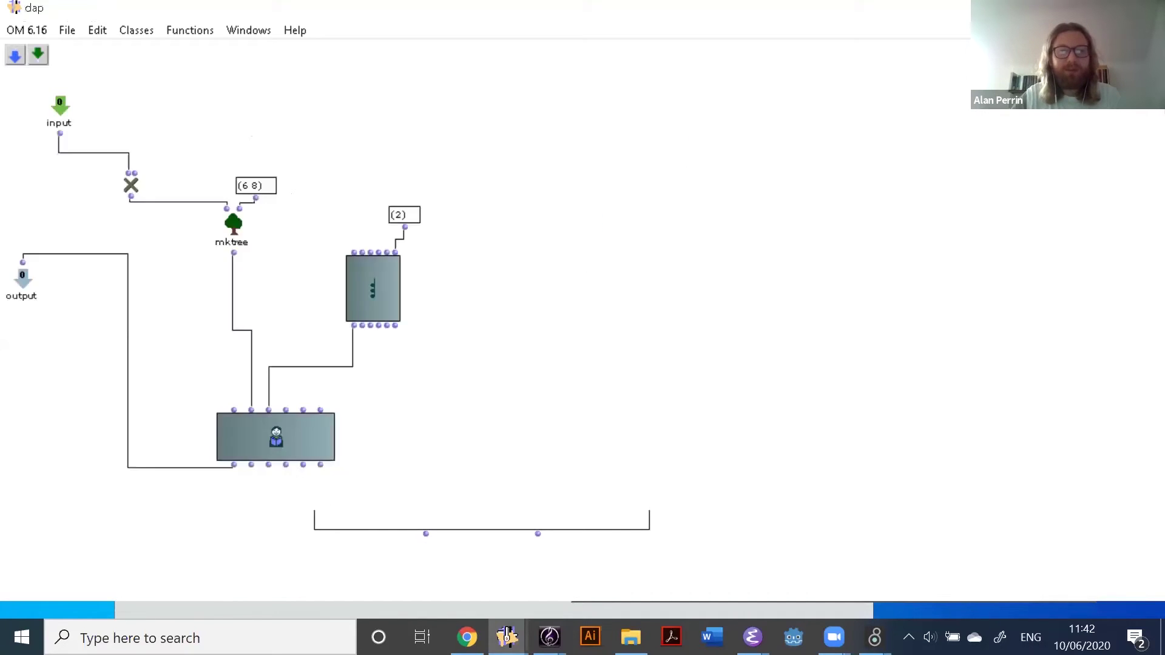
key(ctrl+w)
Check the R-udp-player's channel list in Max and switch back to the clapping music patch in OpenMusic
click(874, 637)
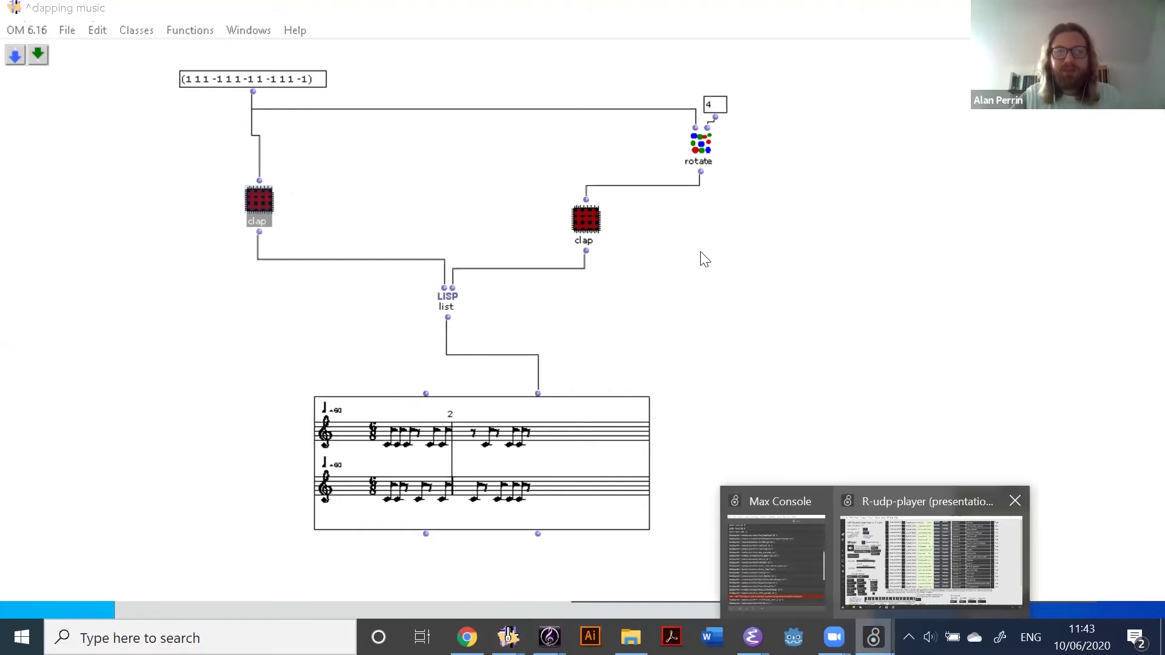
key(alt+Tab)
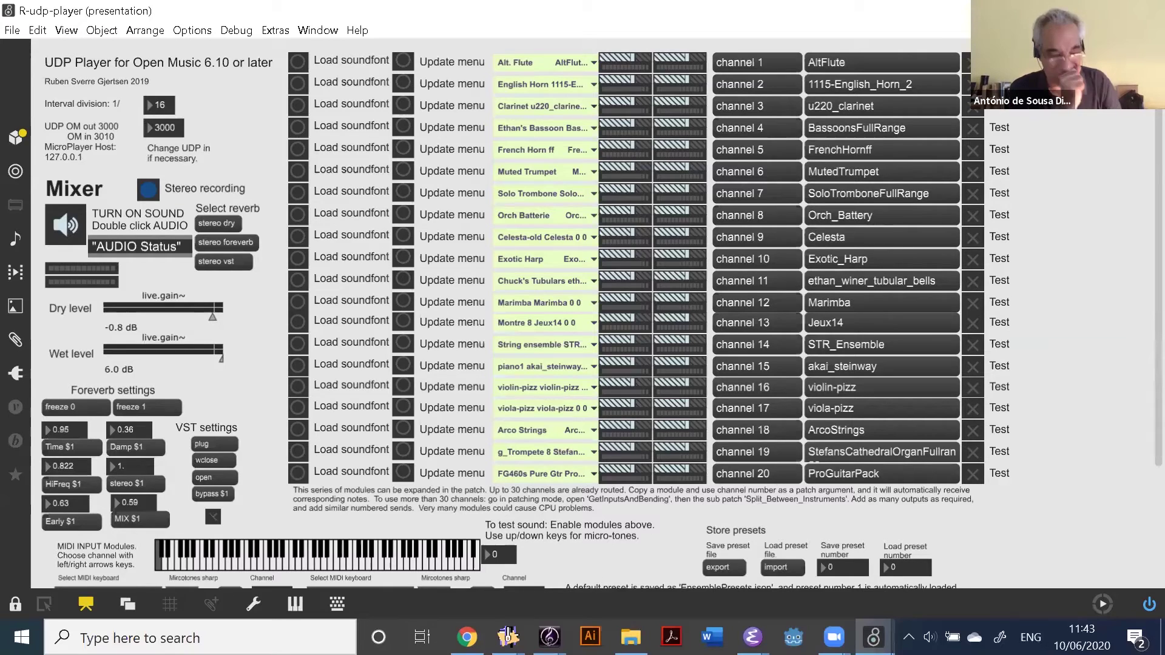
key(alt+Tab)
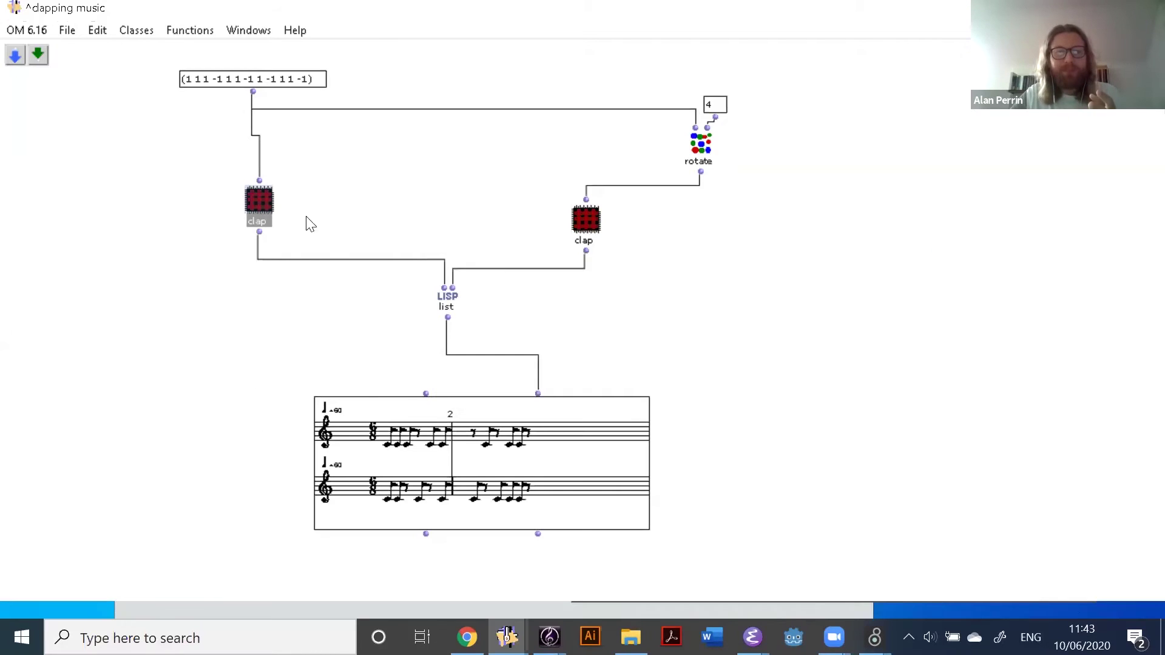
Open the poly object's score editor, display the notes' MIDI channels, play the score, and close the editor
drag(416, 442, 410, 433)
double_click(408, 432)
click(71, 566)
click(54, 596)
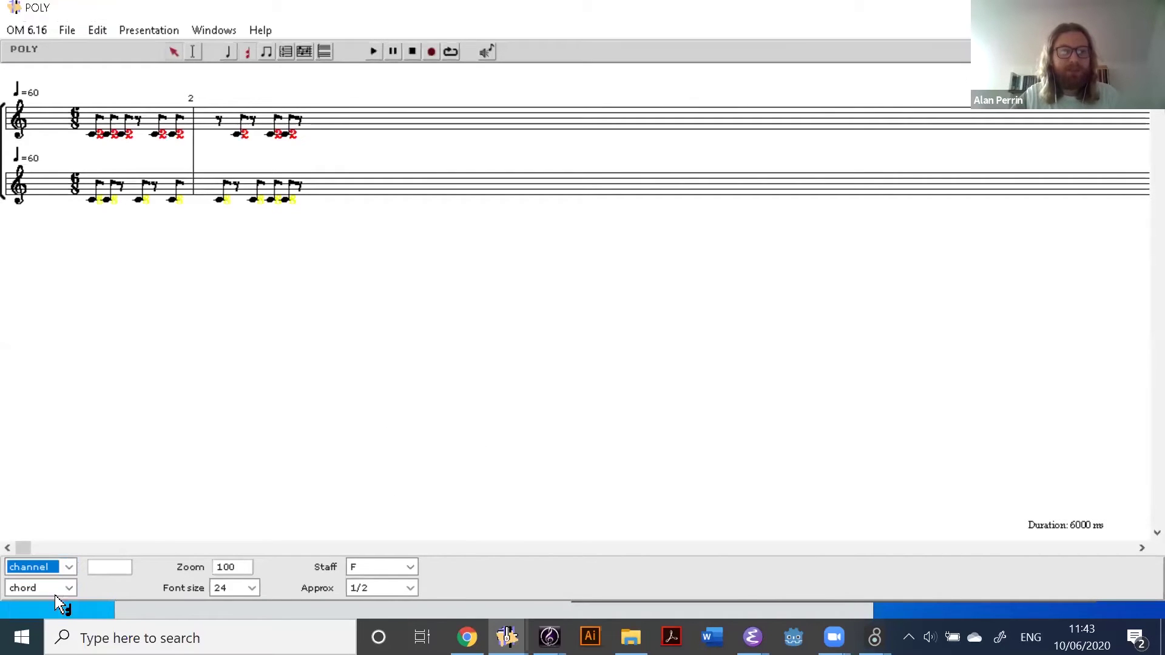
click(357, 330)
key(space)
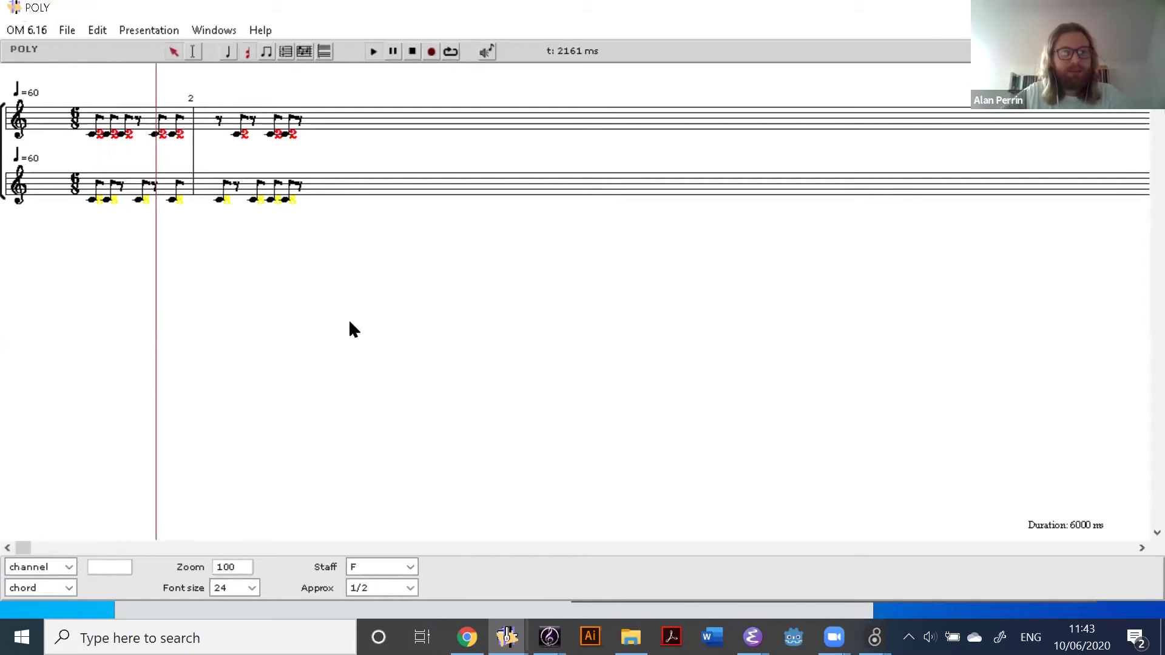
key(ctrl+w)
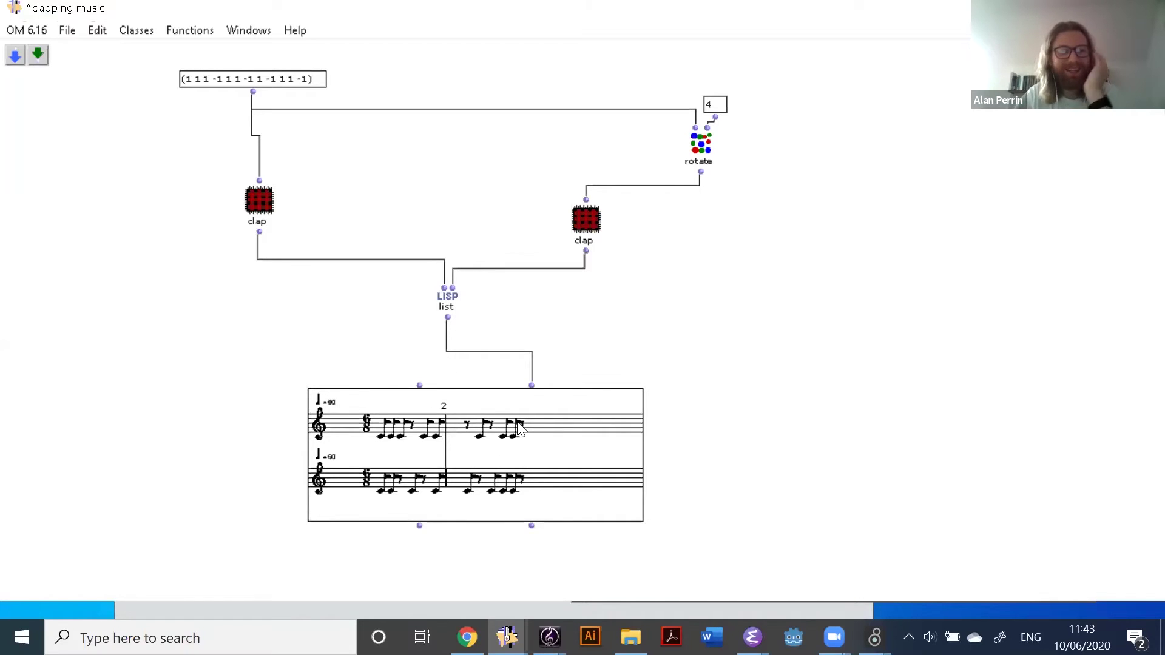
Look at the poly object's score and the contents of the first clap box, closing each window
double_click(475, 456)
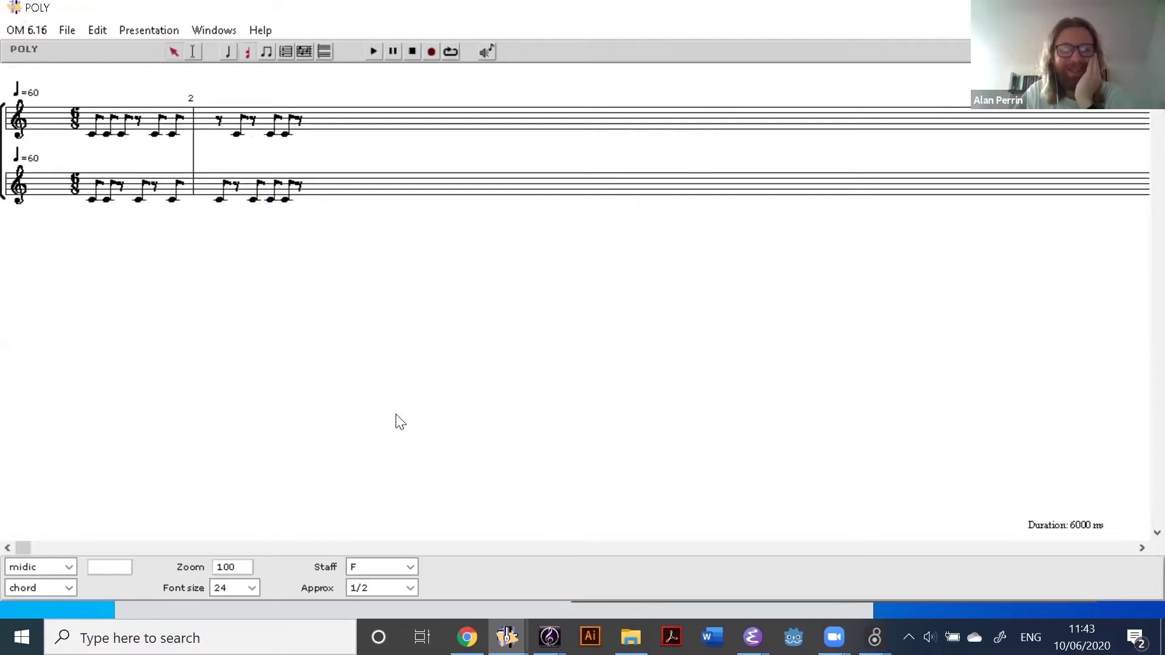
key(ctrl+w)
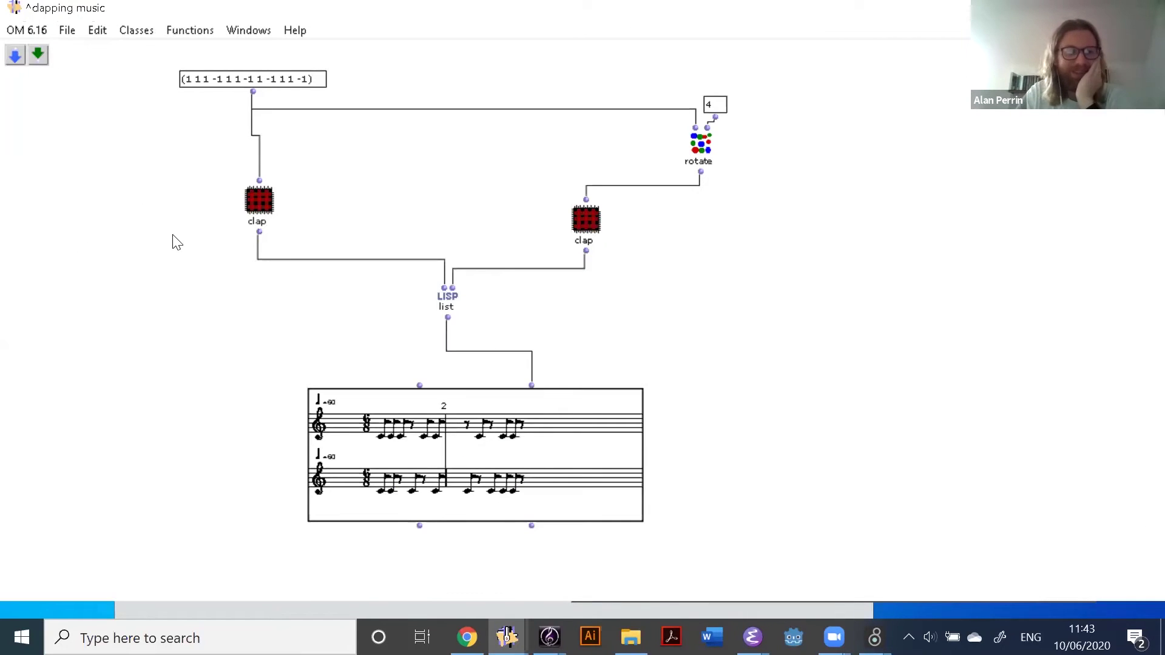
drag(261, 214, 256, 214)
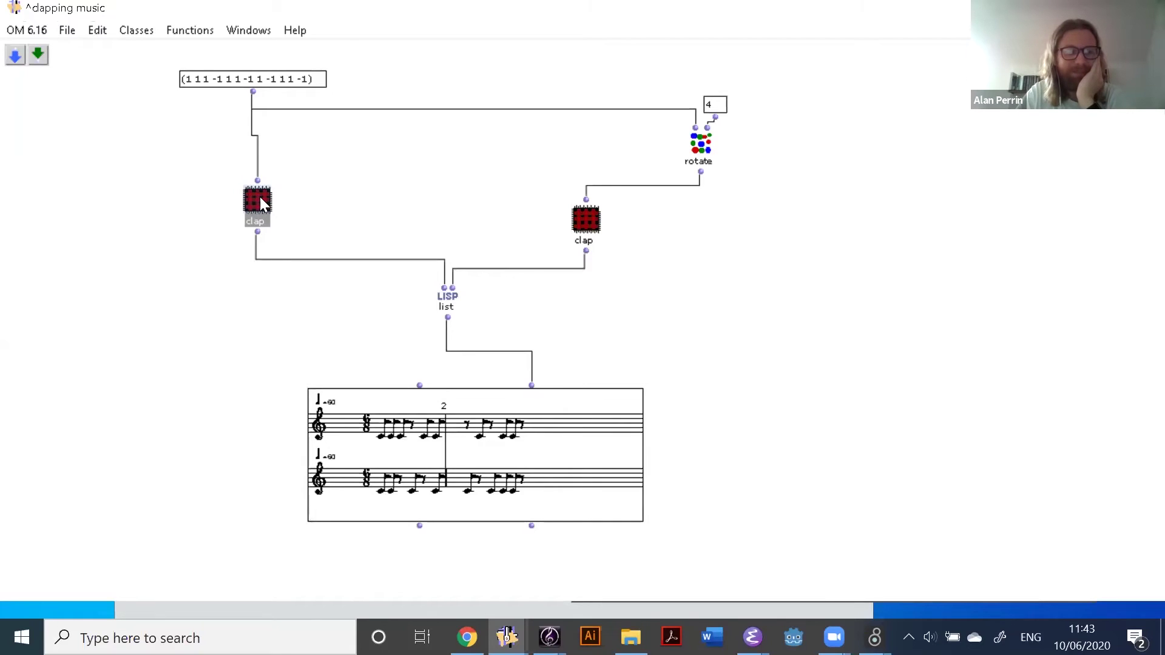
double_click(260, 197)
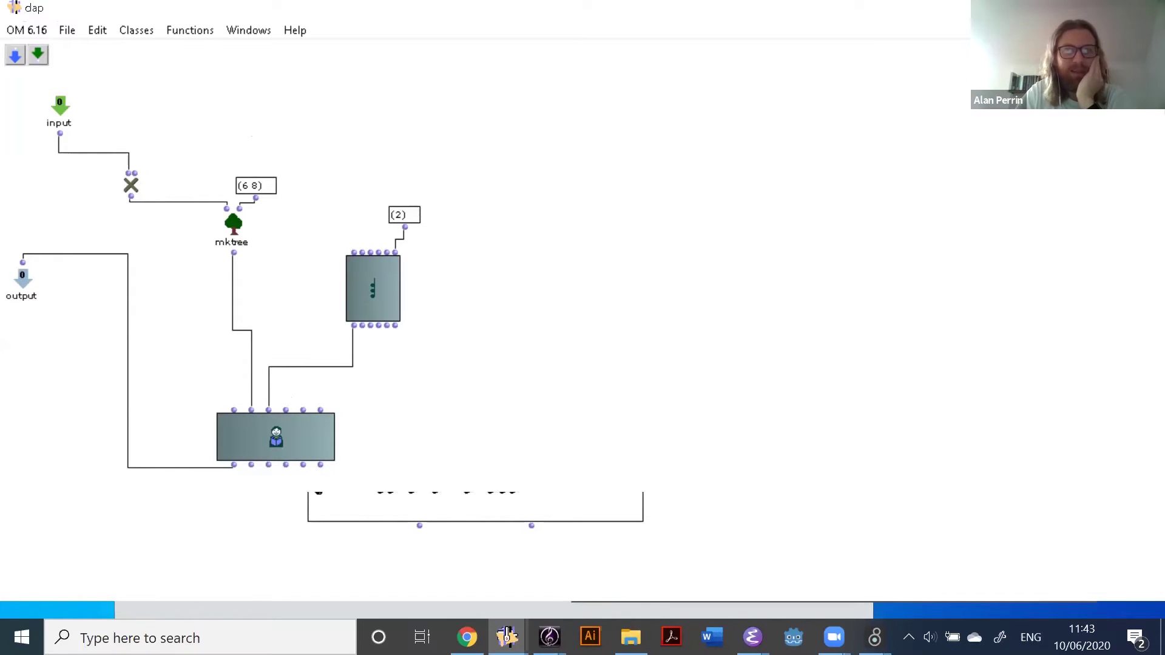
key(ctrl+w)
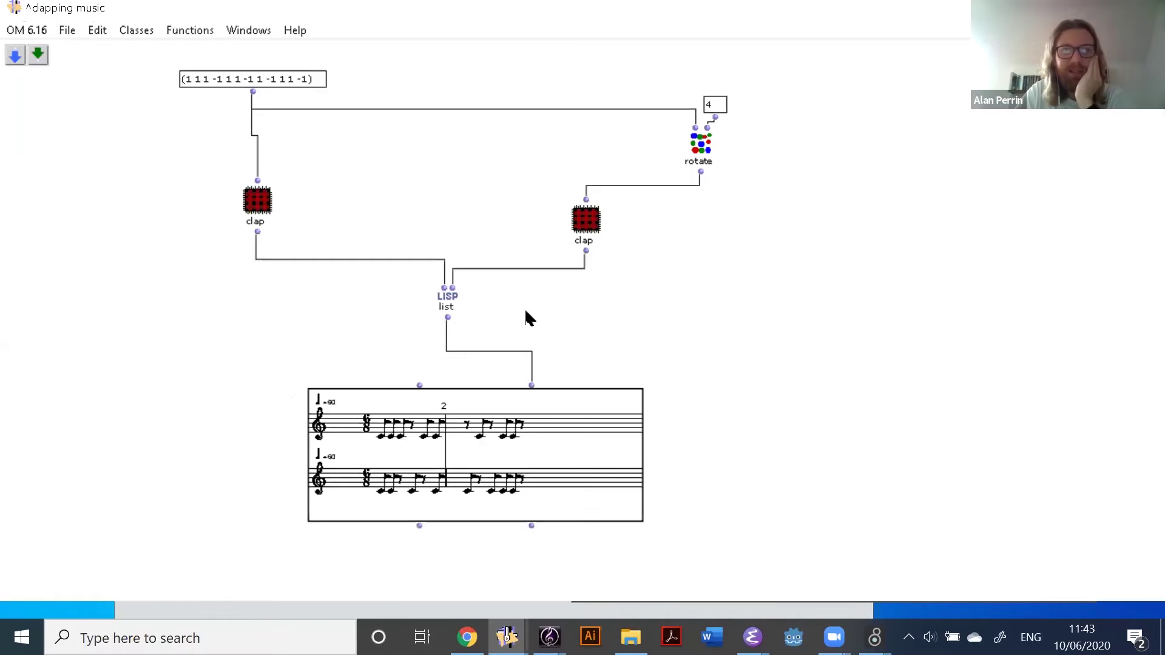
In the poly score editor, set the MIDI channel of the upper voice's first three notes to 11 and close the editor
double_click(388, 453)
click(64, 567)
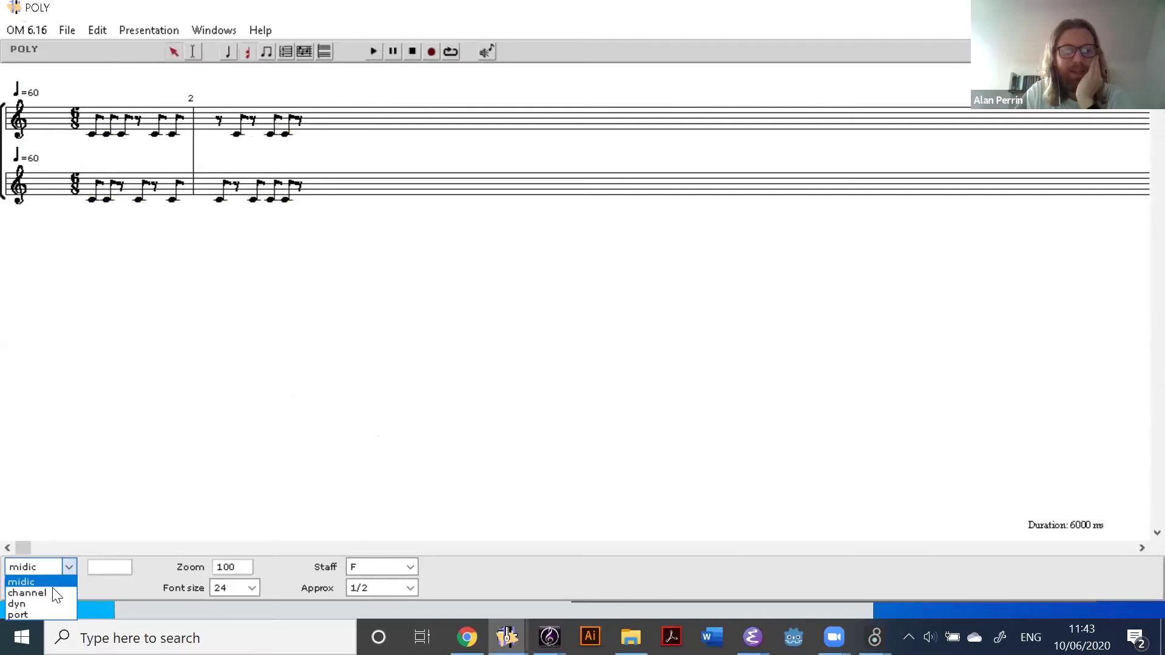
click(50, 596)
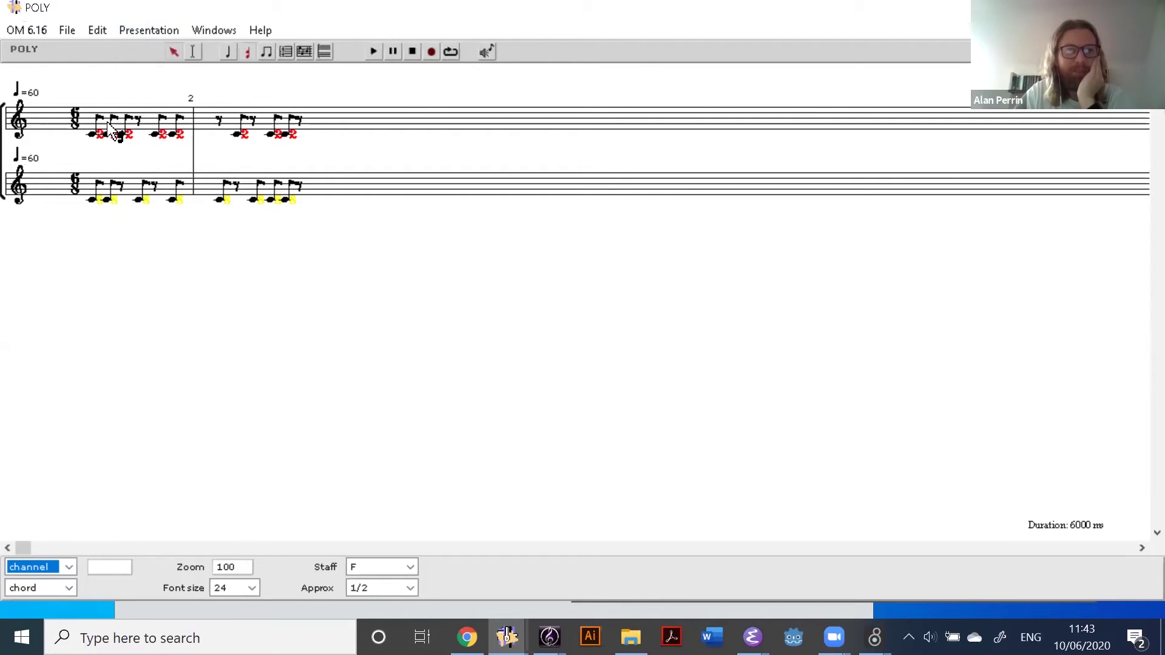
drag(89, 130, 145, 153)
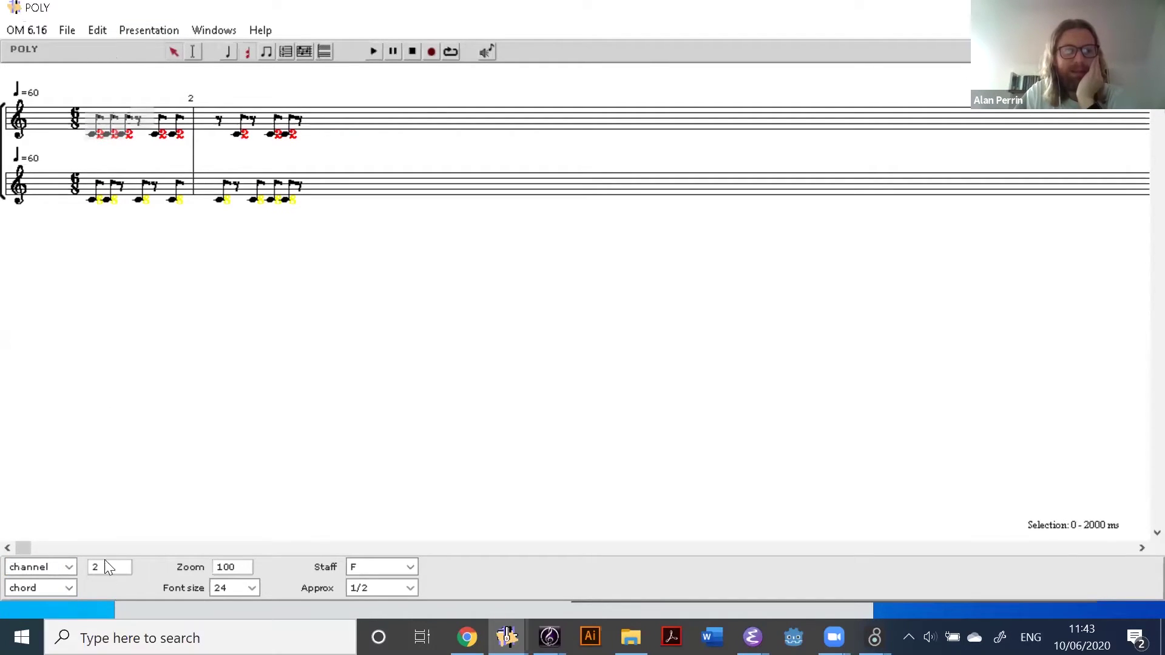
drag(103, 573, 115, 549)
click(183, 392)
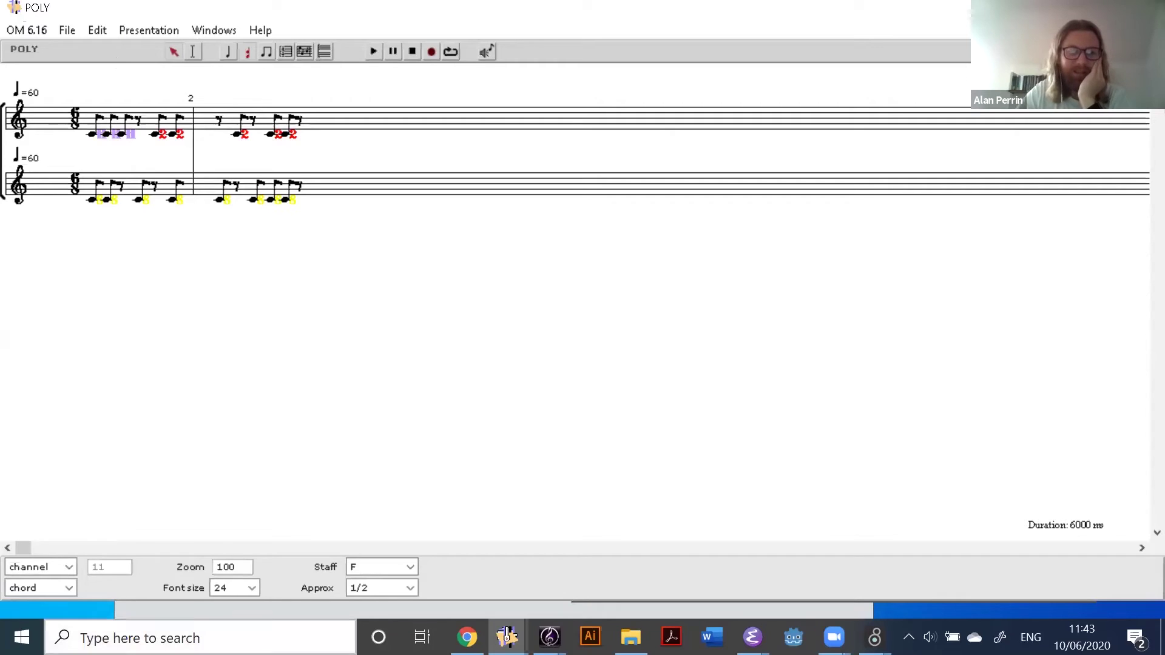
key(ctrl+w)
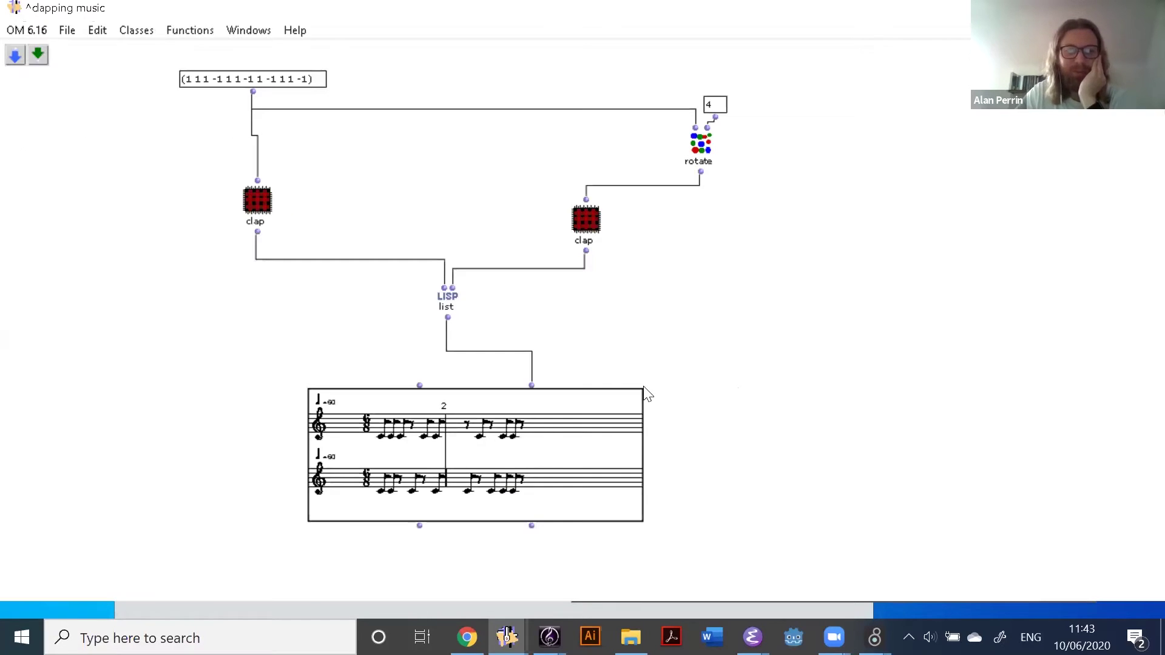
Reopen the poly object's score editor to check the MIDI channels of both voices, and close it
double_click(441, 456)
click(70, 567)
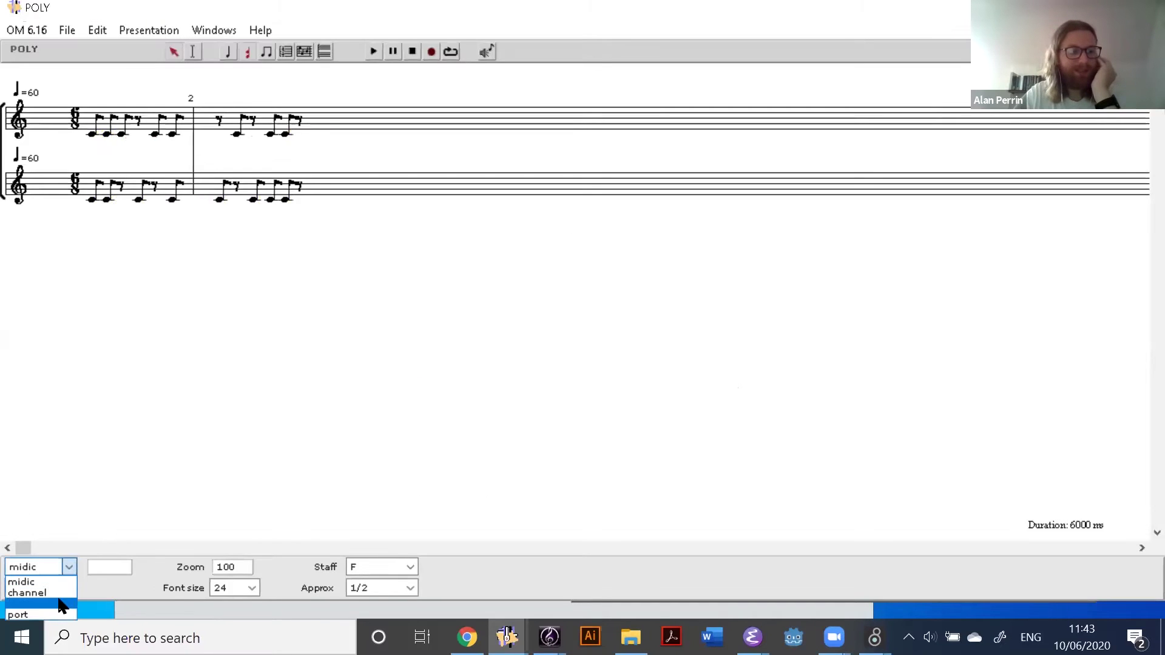
click(58, 593)
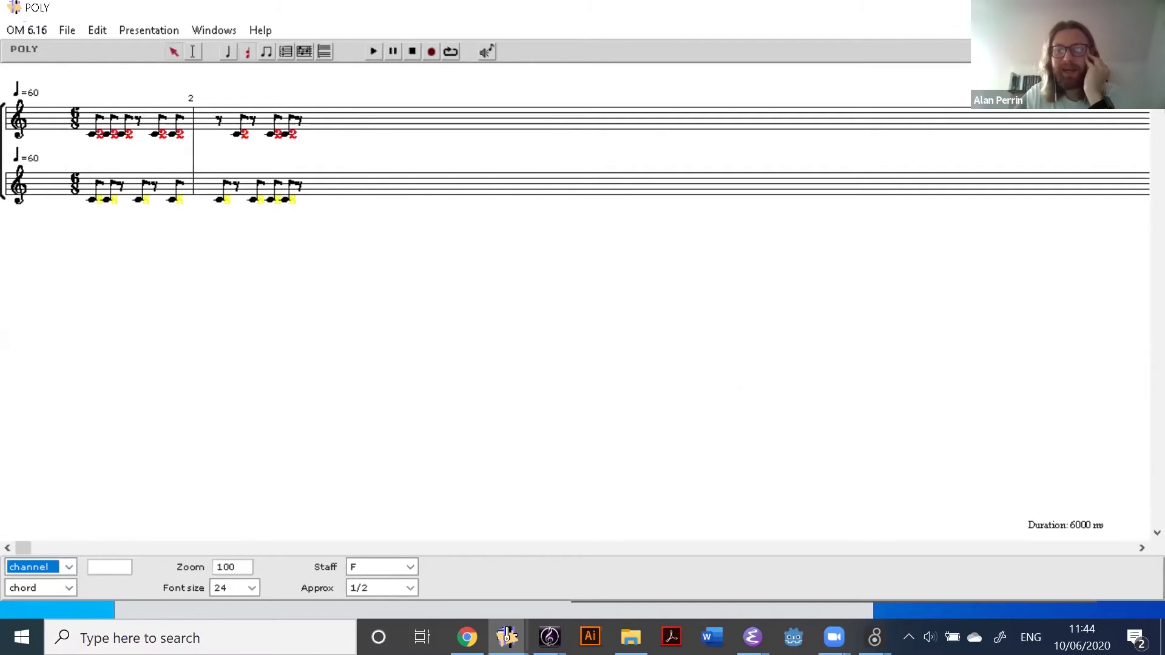
key(ctrl+w)
Open the first clap patch and add a chord object beside the existing chord
double_click(260, 200)
double_click(574, 240)
text(chord)
key(Return)
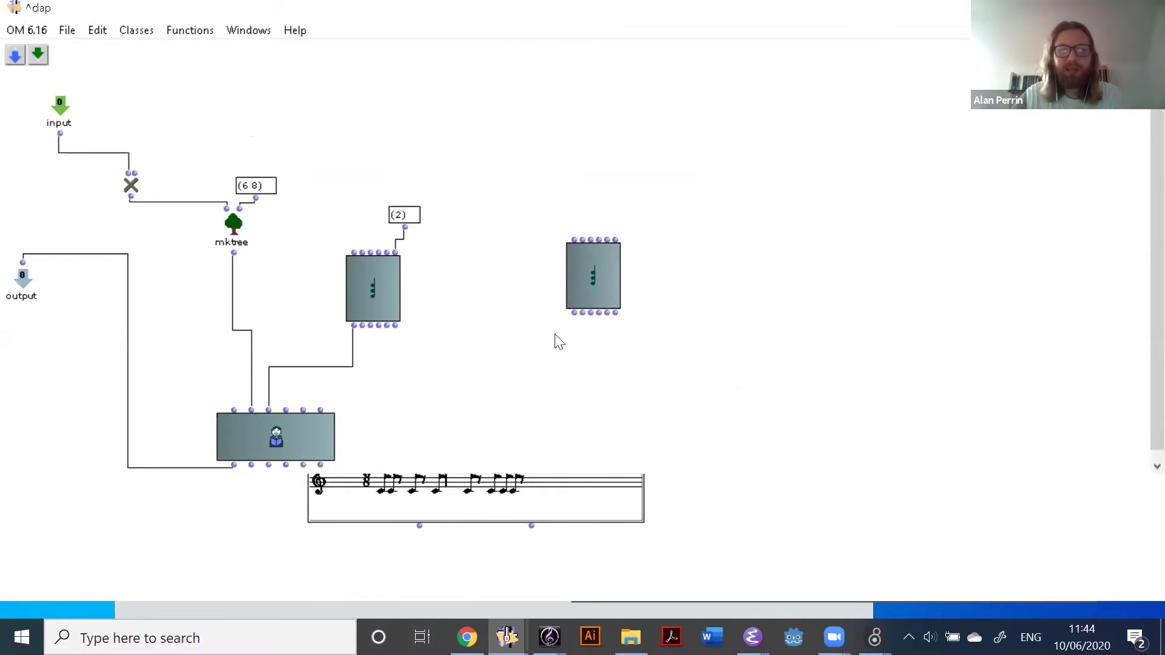
Add a chord-seq object and a note object to the clap patch
double_click(695, 305)
text(hod)
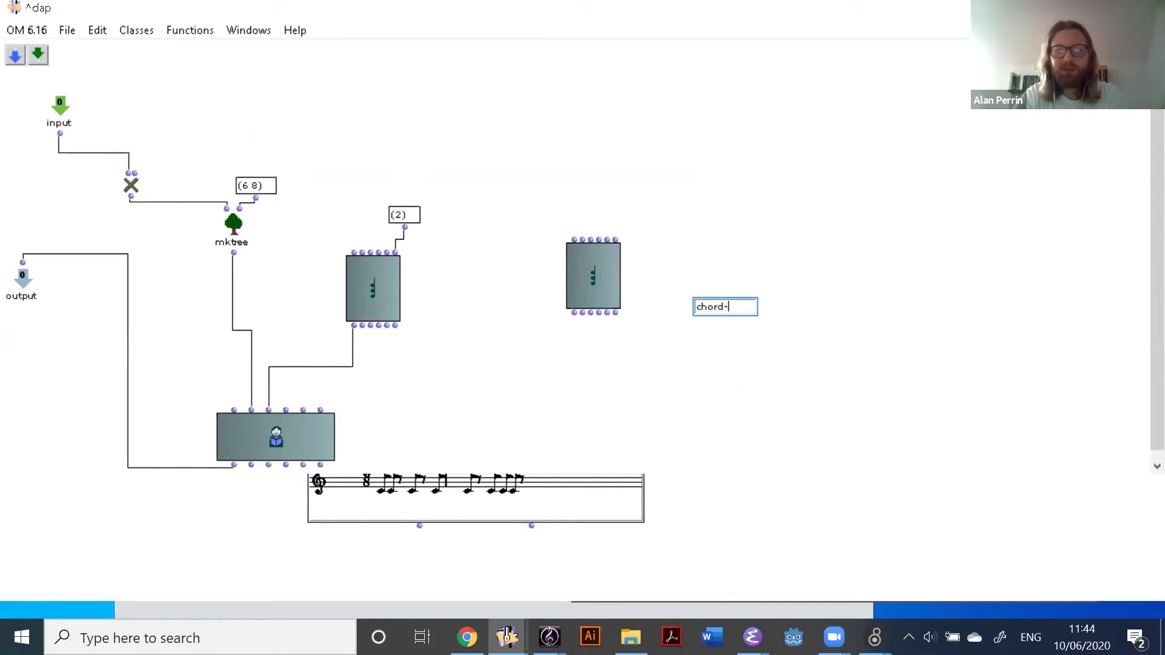
text(-seq)
key(Return)
double_click(908, 225)
text(note)
key(Return)
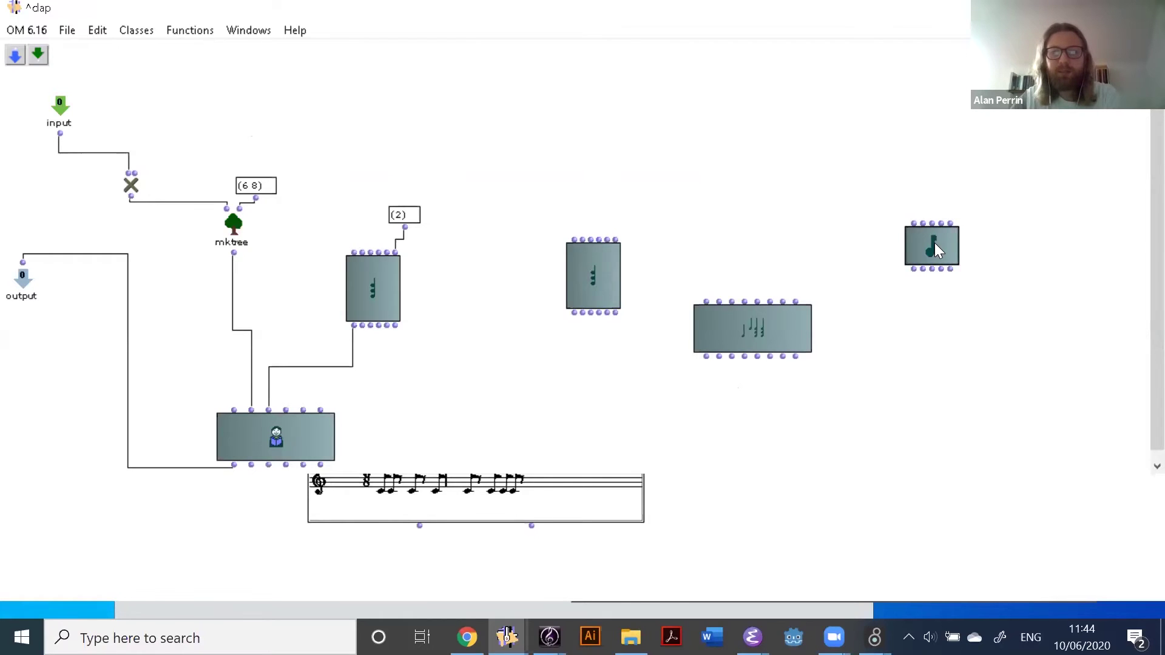
Read the reference page for the note class, highlighting its CHAN slot, and return to the clap patch
key(d)
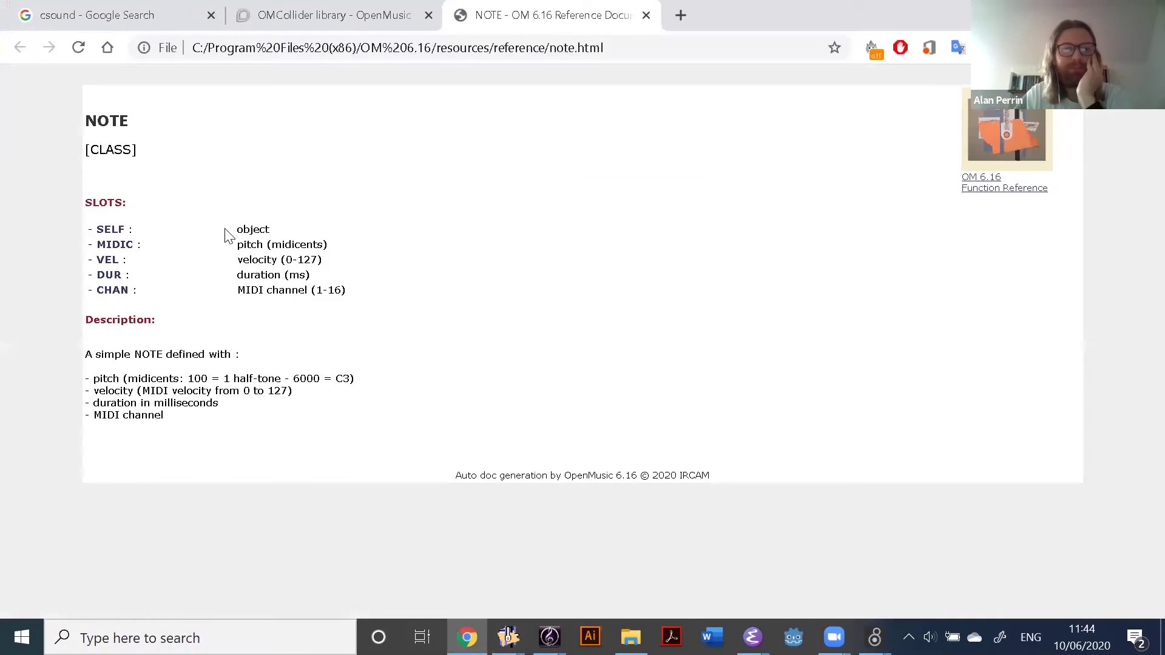
triple_click(131, 295)
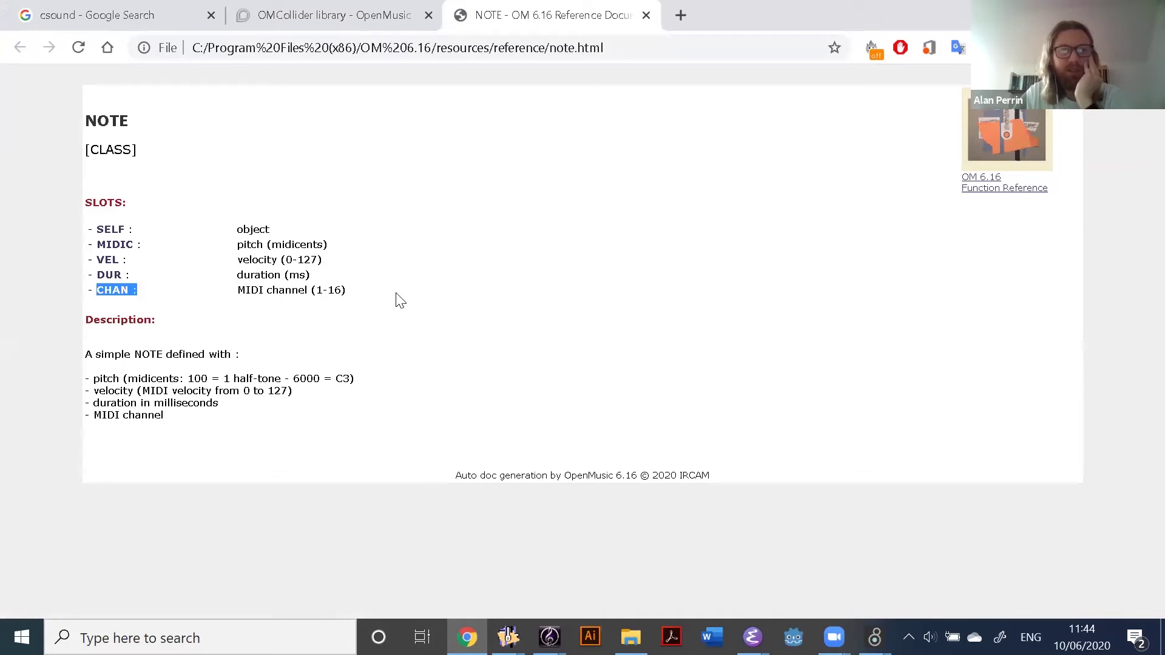
click(546, 265)
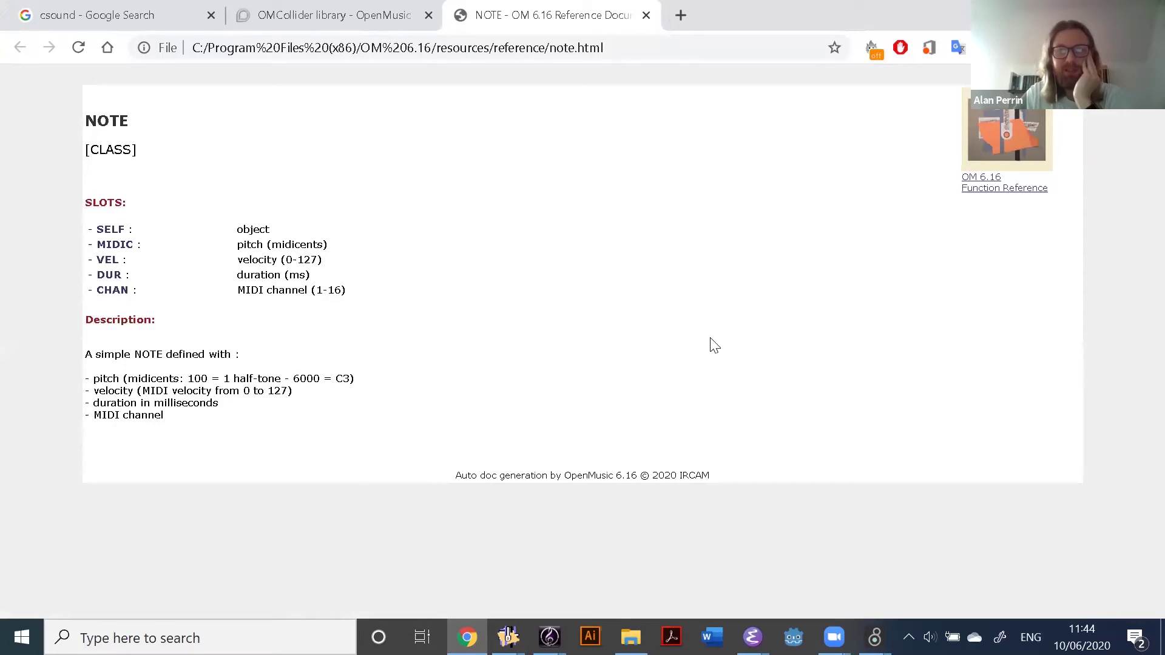
key(alt+Tab)
Create default value boxes on the channel inputs of the new note, chord-seq and chord, placing each above its object
shift+click(949, 224)
drag(955, 204, 957, 179)
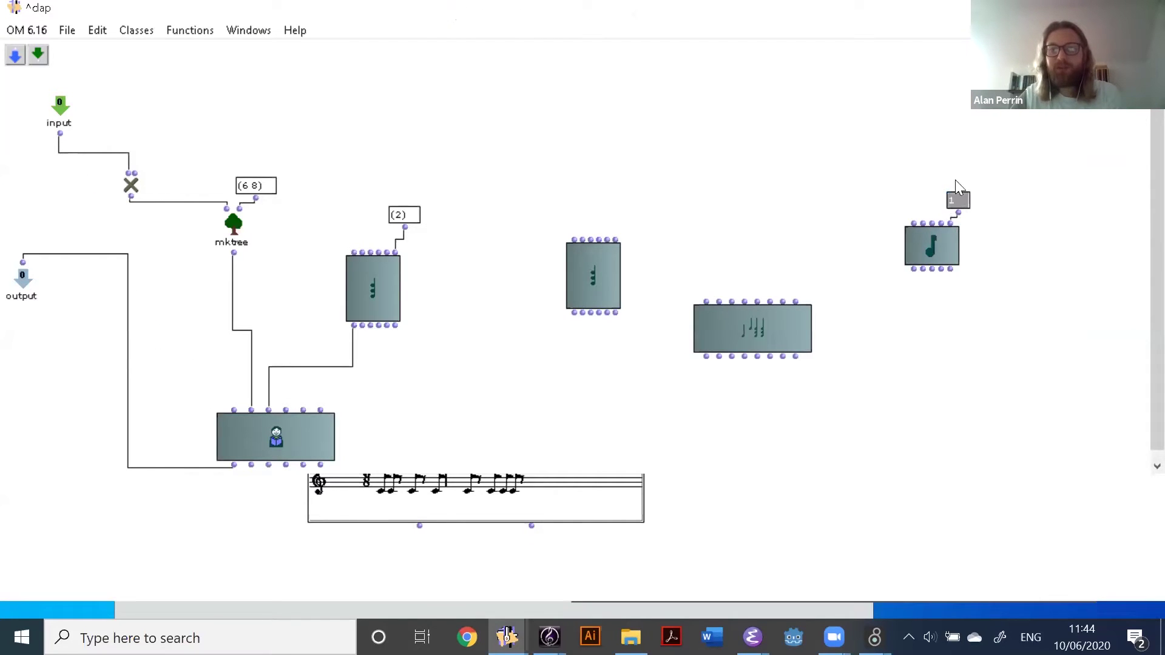
shift+click(782, 302)
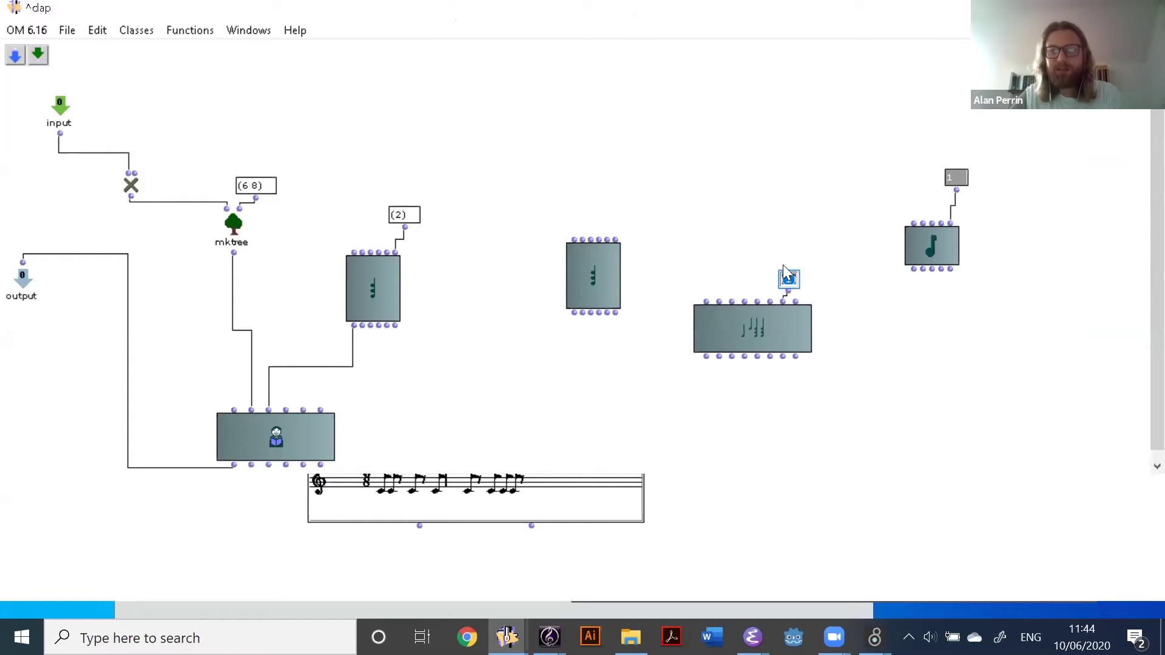
drag(789, 255, 789, 249)
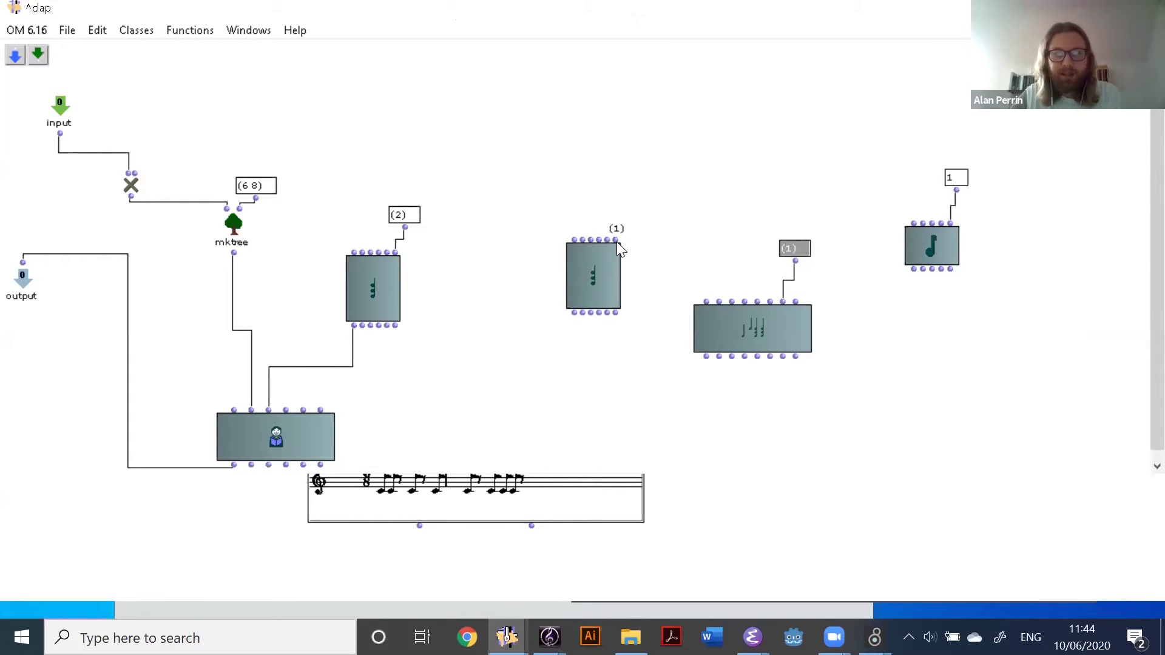
shift+click(616, 242)
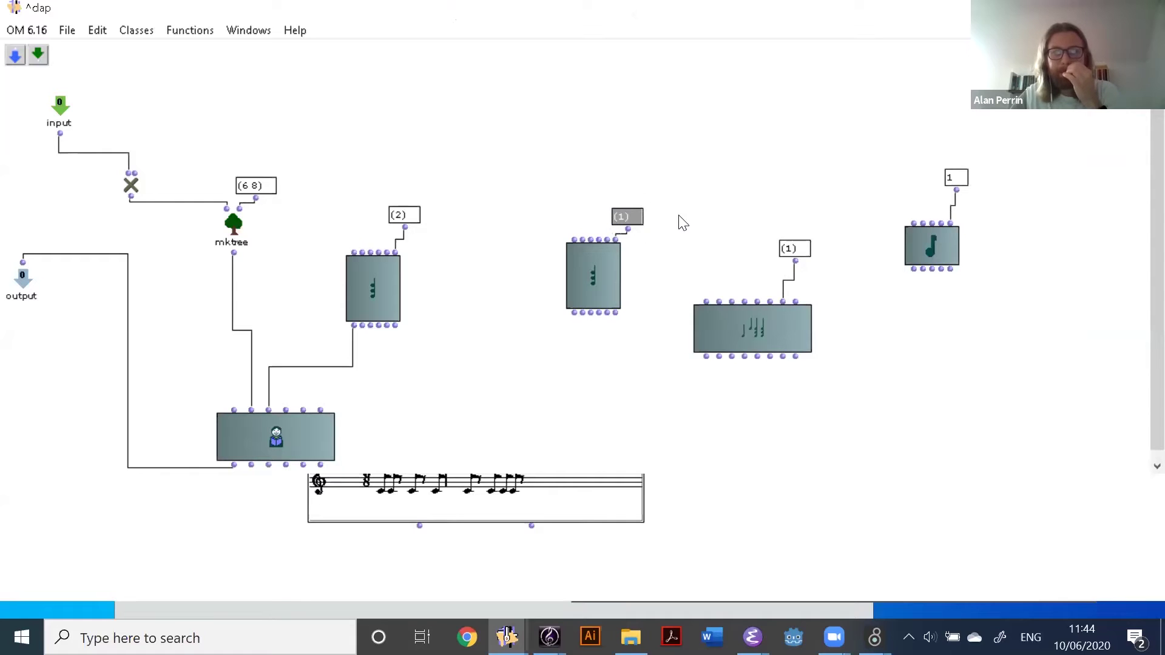
drag(629, 219, 628, 192)
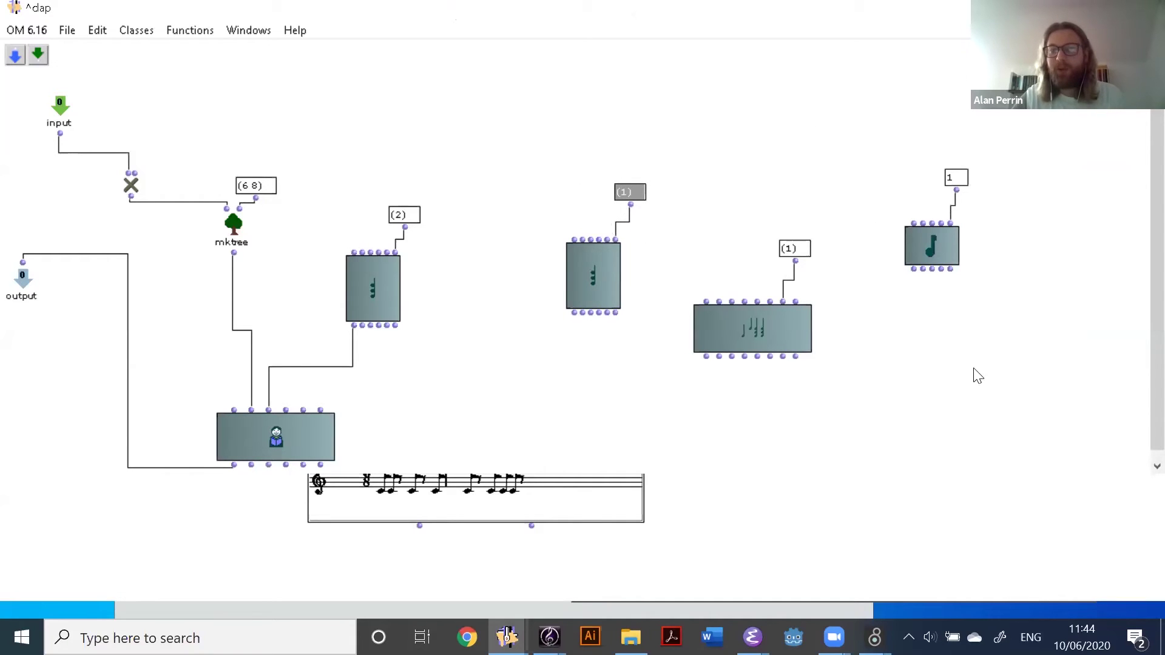
Set the channel list of the chord connected to the voice object to (8) and close the clap patch
double_click(395, 217)
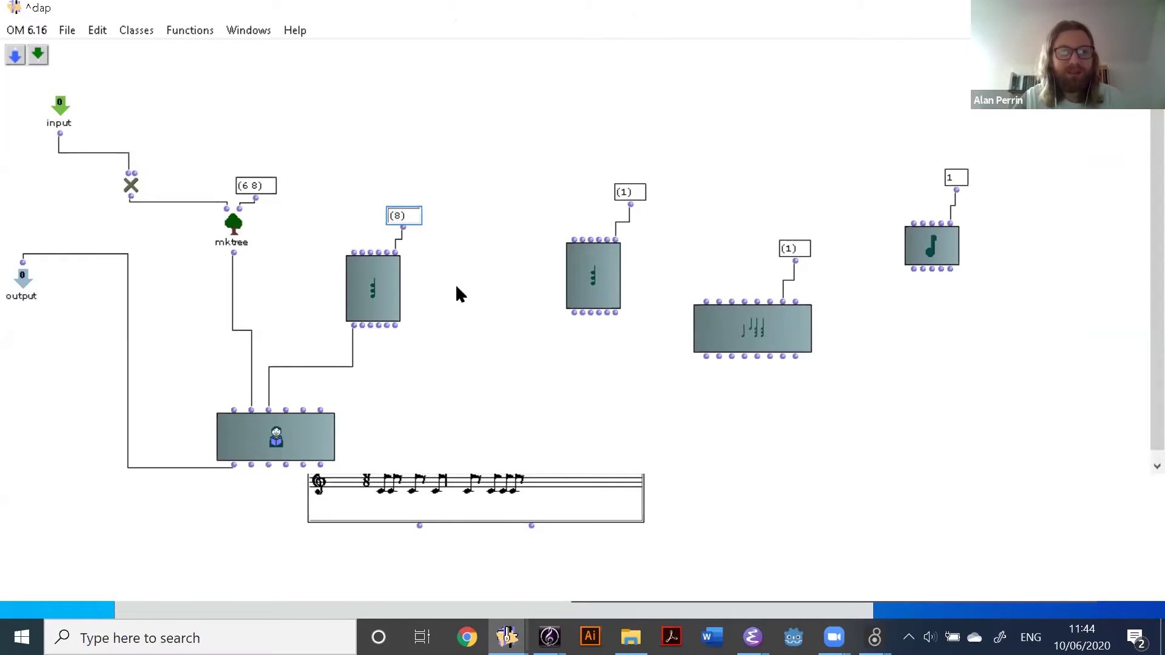
key(Return)
key(ctrl+w)
Open the poly object's score editor and display the MIDI channels of its notes
double_click(545, 435)
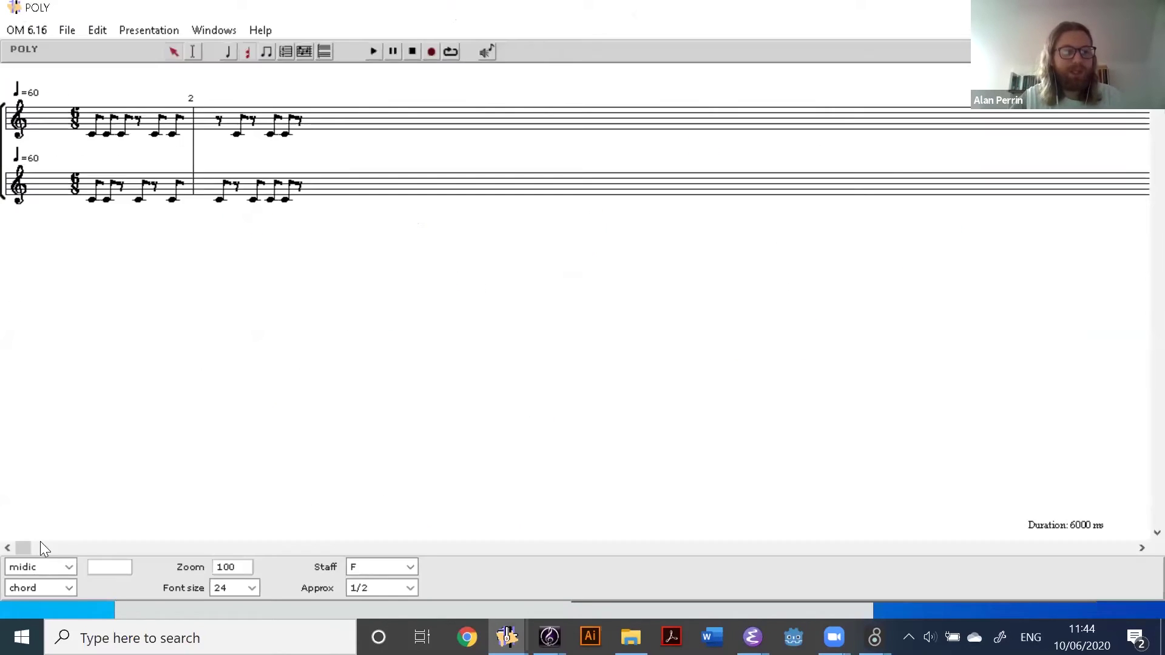
click(68, 567)
click(54, 593)
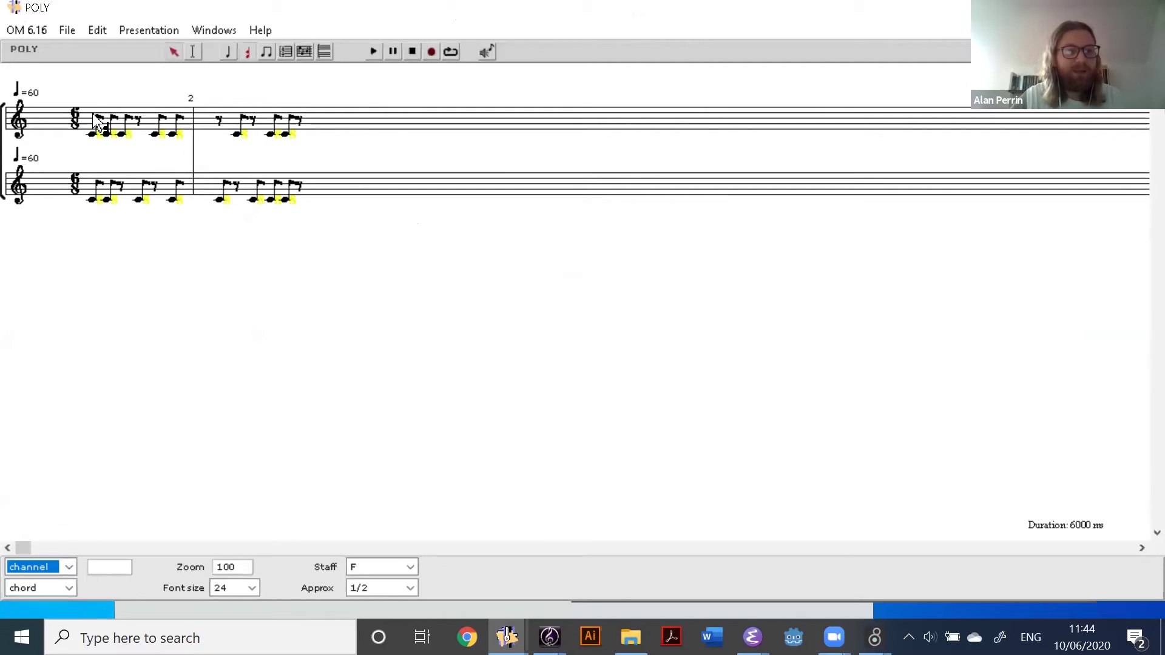
Play the poly score in its editor and return to the clapping music patch
click(250, 388)
key(space)
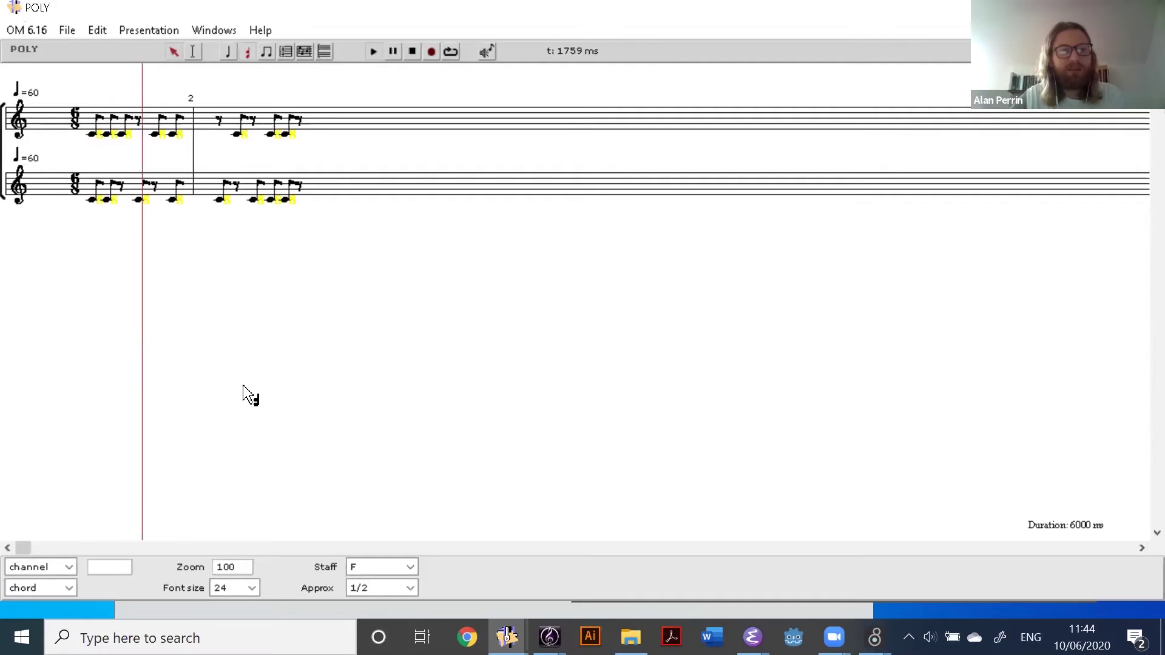
key(ctrl+w)
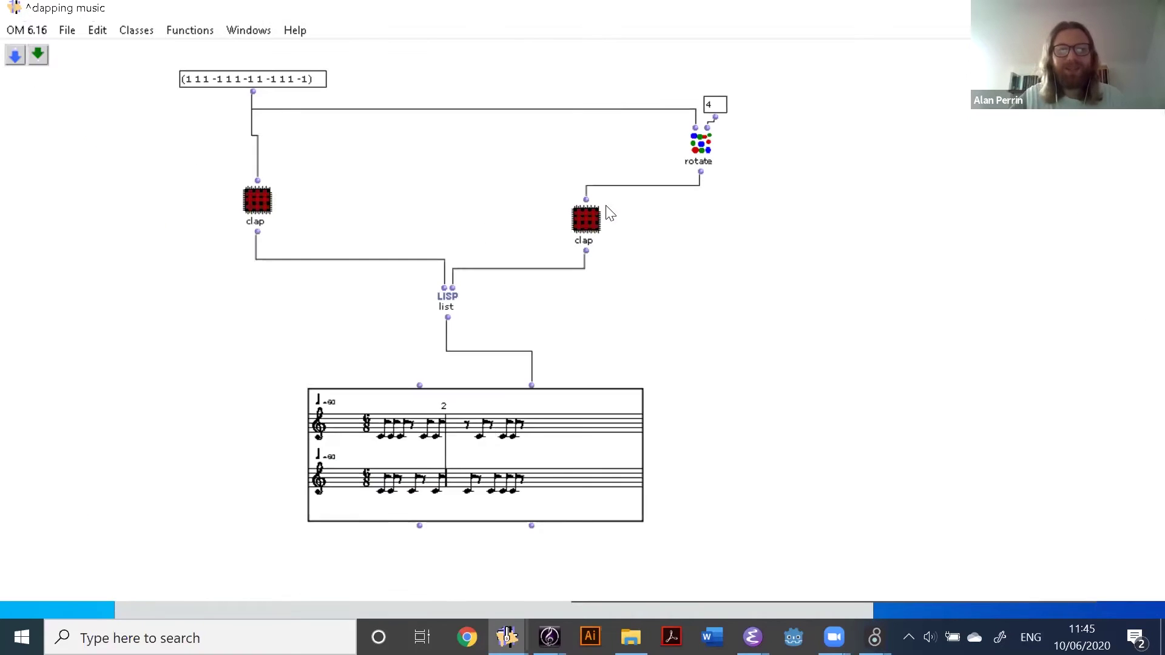
Set the chord's channel list to (12) inside the clap patch fed by rotate and close the patch
click(582, 217)
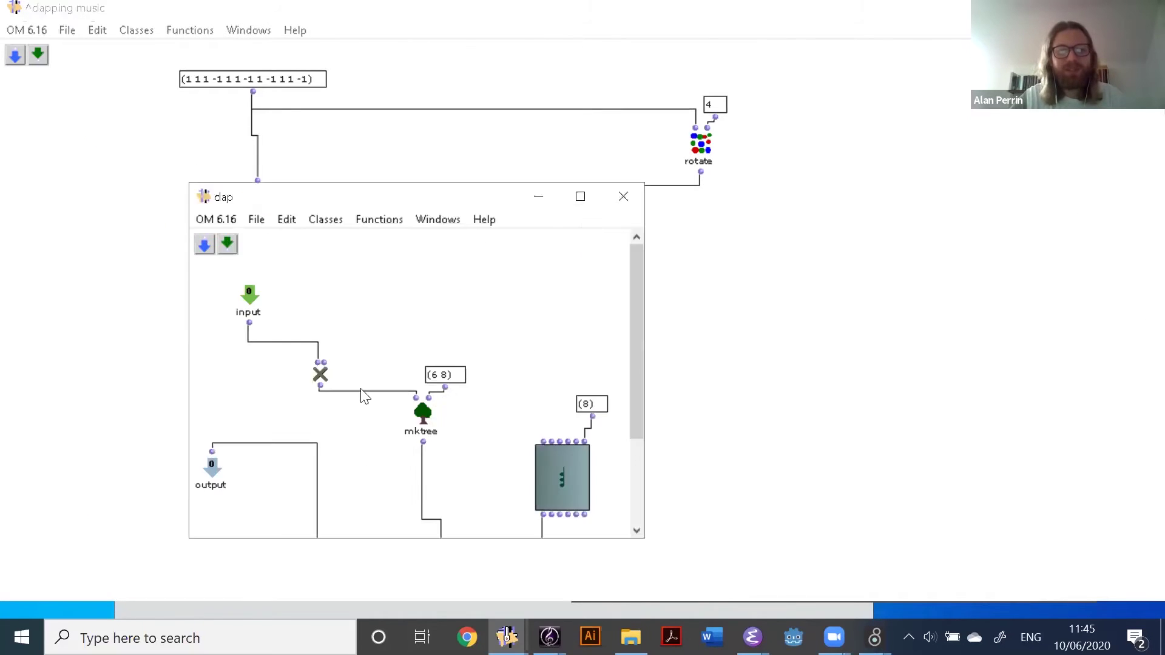
double_click(442, 375)
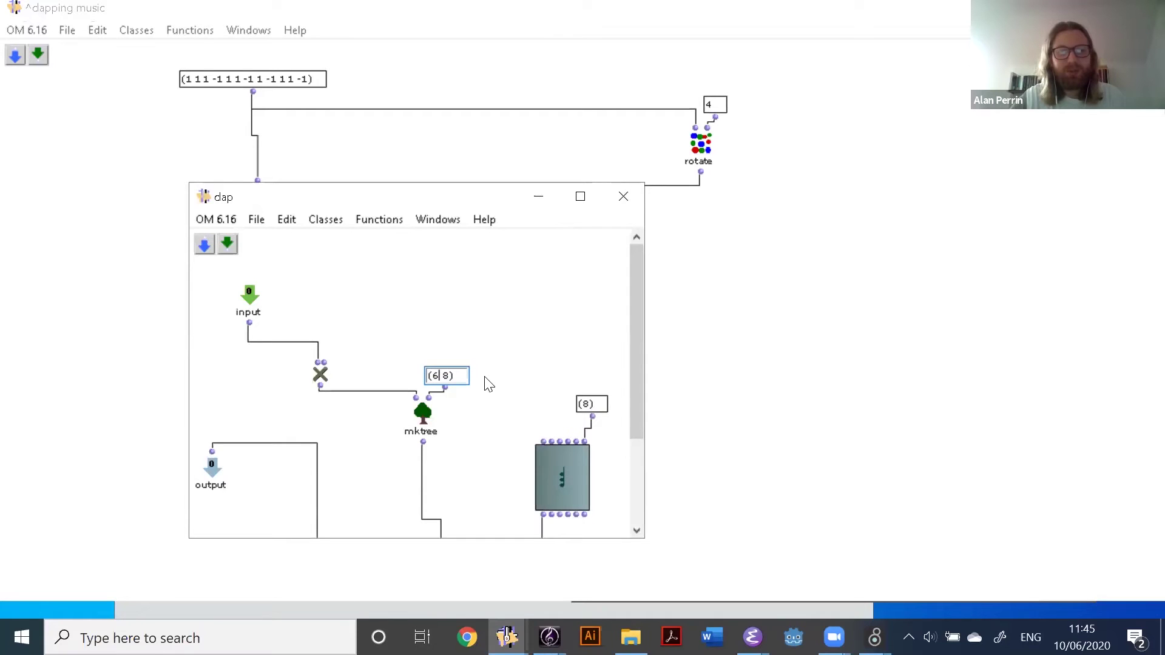
double_click(588, 404)
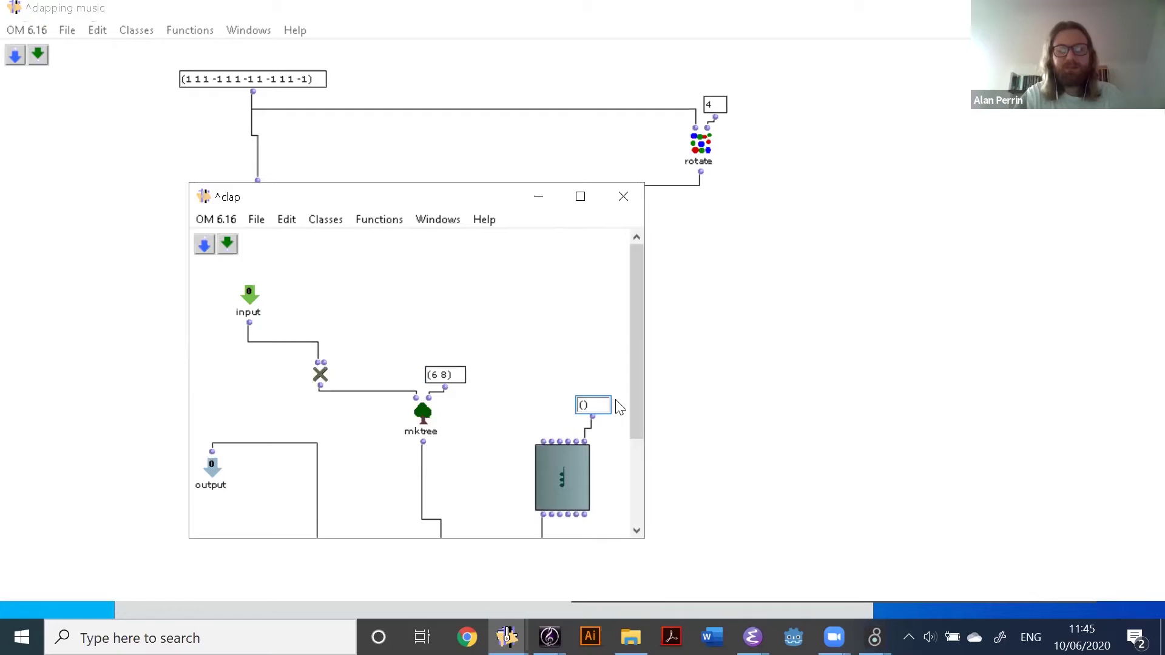
text(12)
click(448, 374)
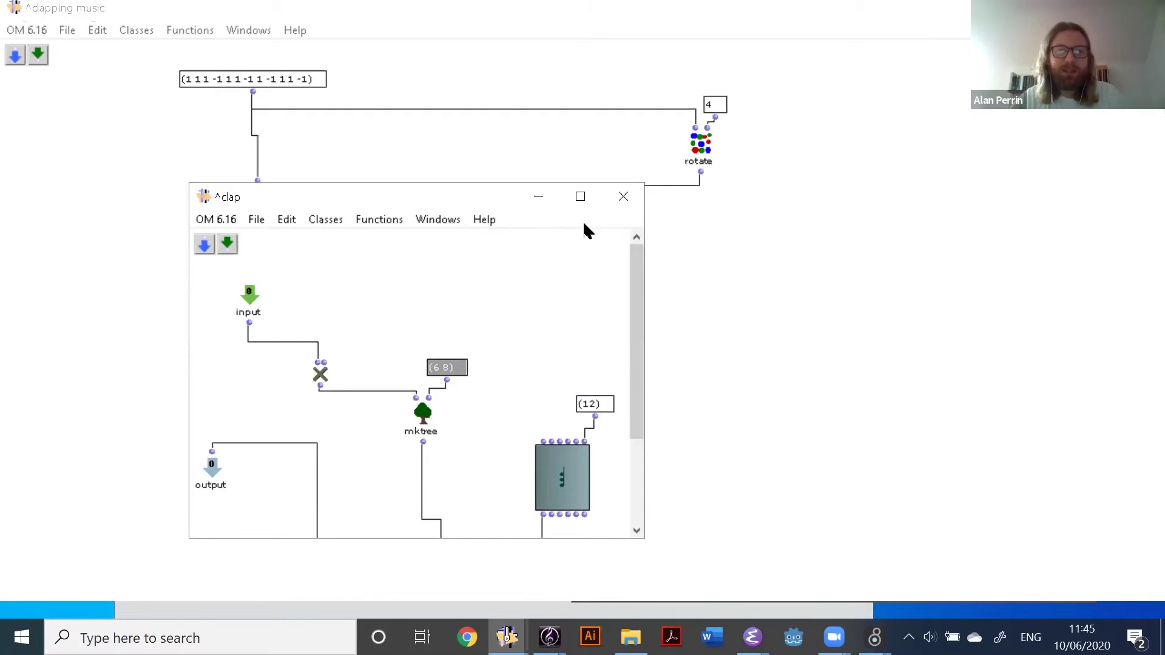
click(624, 196)
Re-evaluate the poly object, display its notes' MIDI channels in the score editor, and play it
double_click(525, 431)
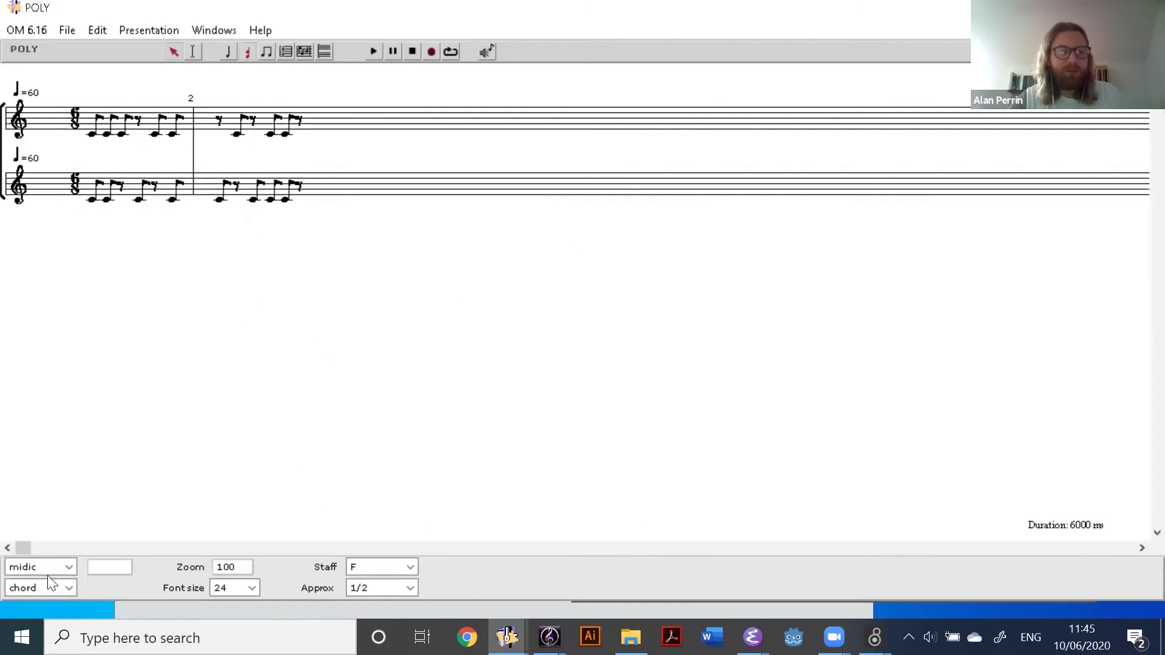
key(ctrl+w)
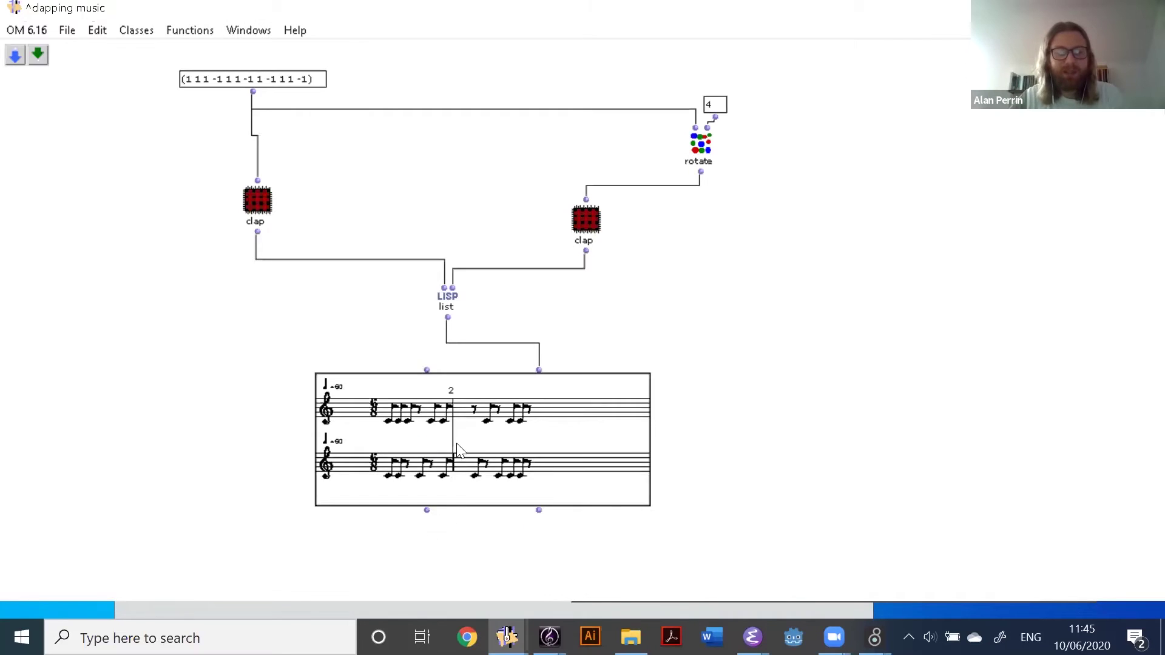
double_click(456, 450)
click(69, 569)
click(28, 587)
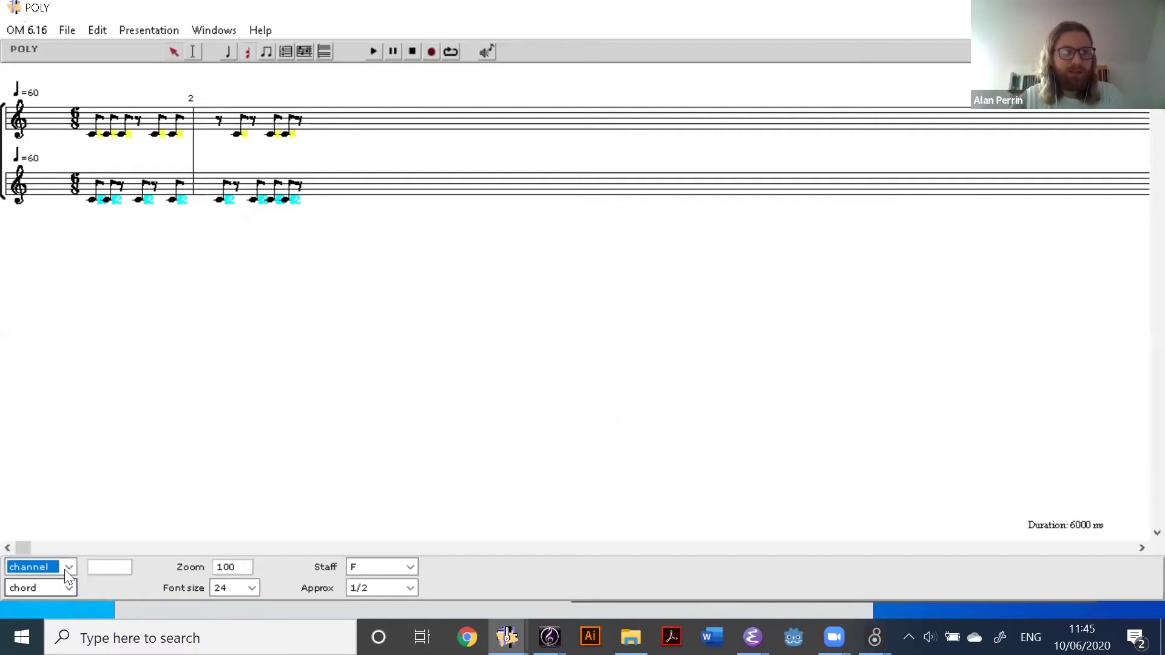
key(space)
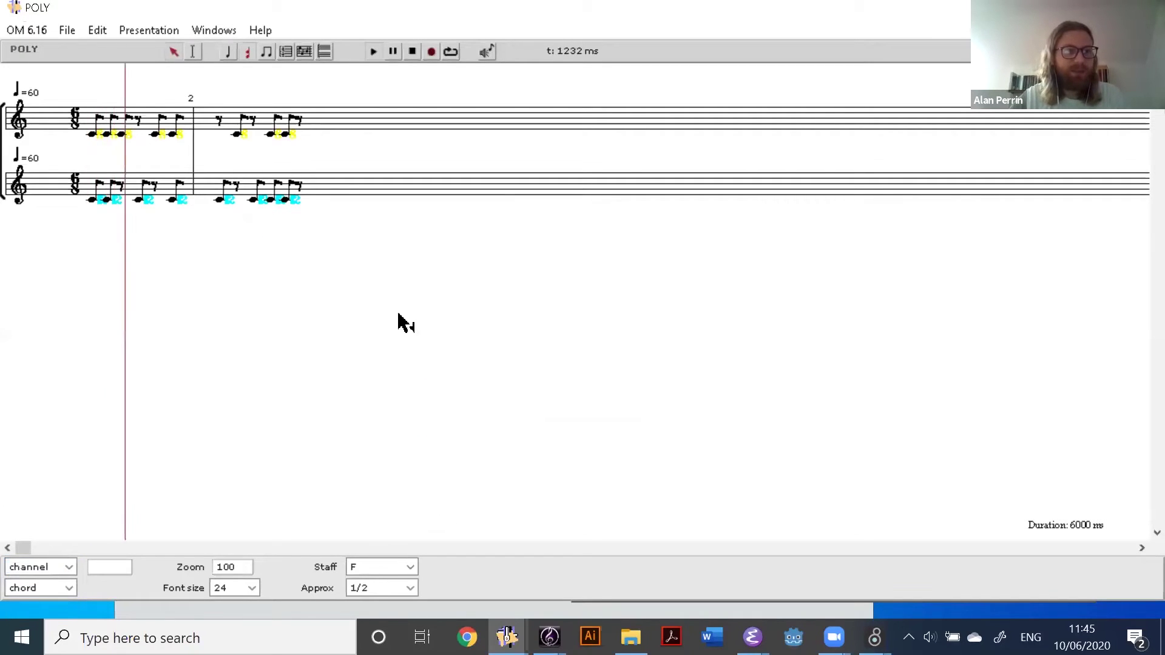
key(ctrl+w)
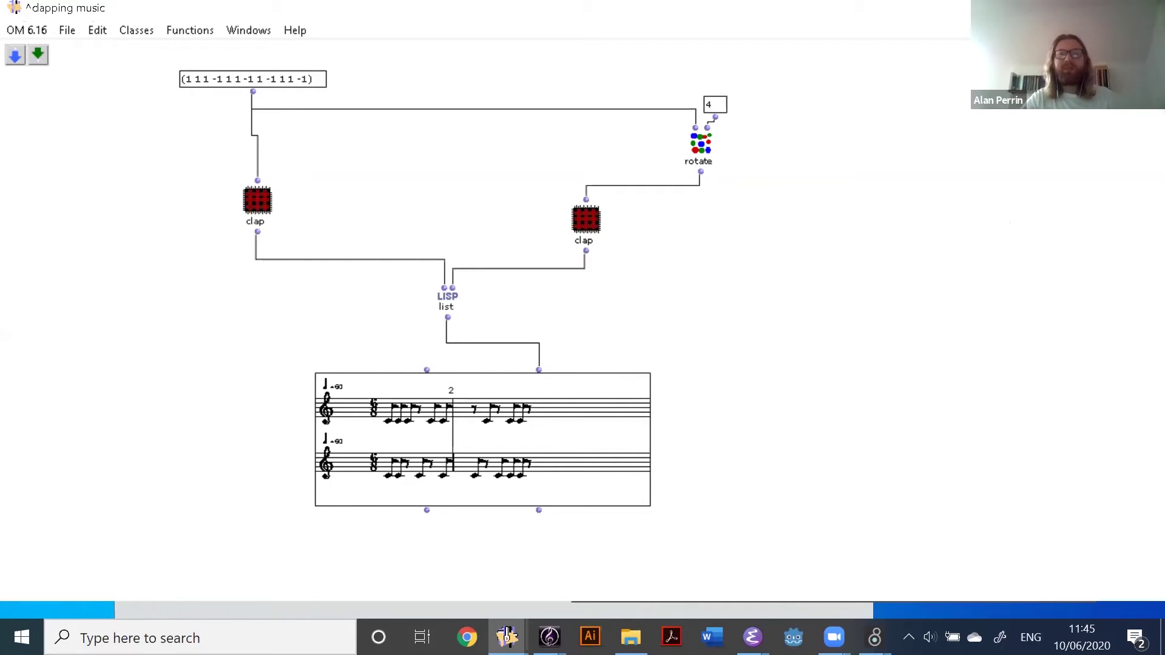
Close the clapping music patch, look over the channel assignments in R-udp-player, and return to the OpenMusic workspace
key(ctrl+w)
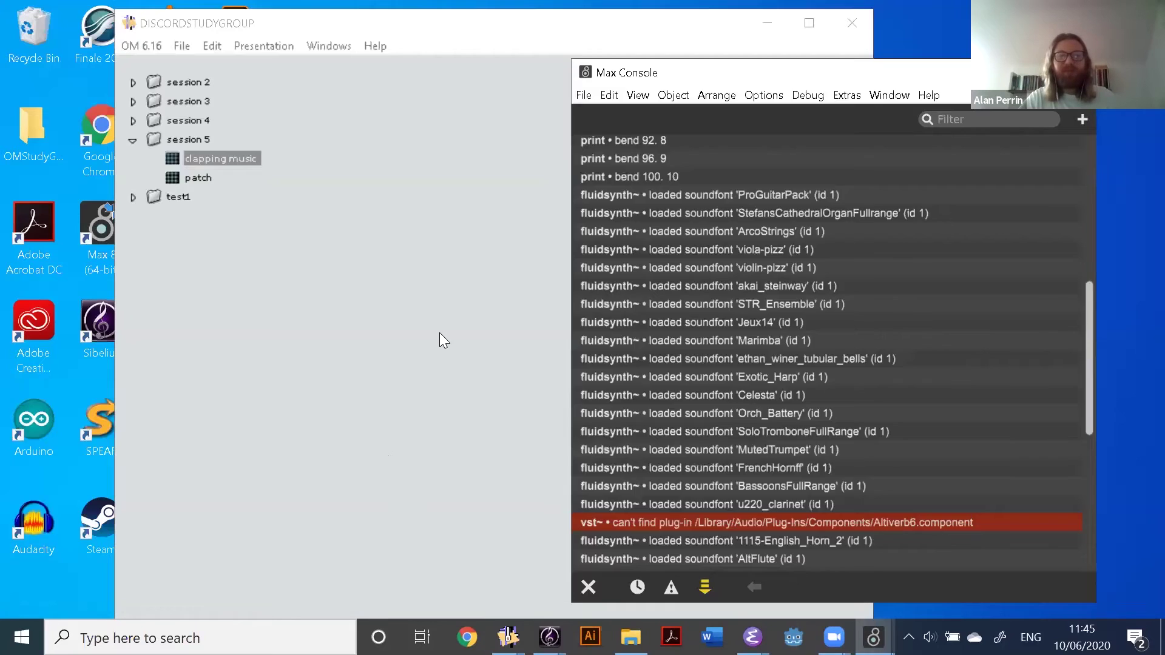
double_click(172, 158)
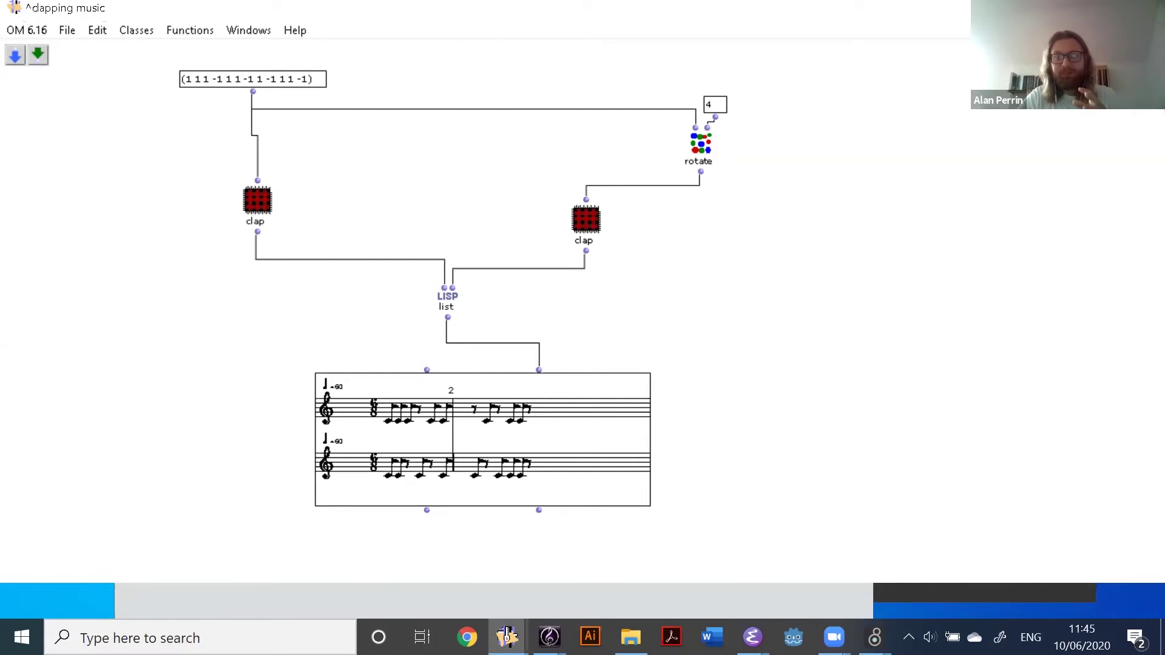
key(ctrl+w)
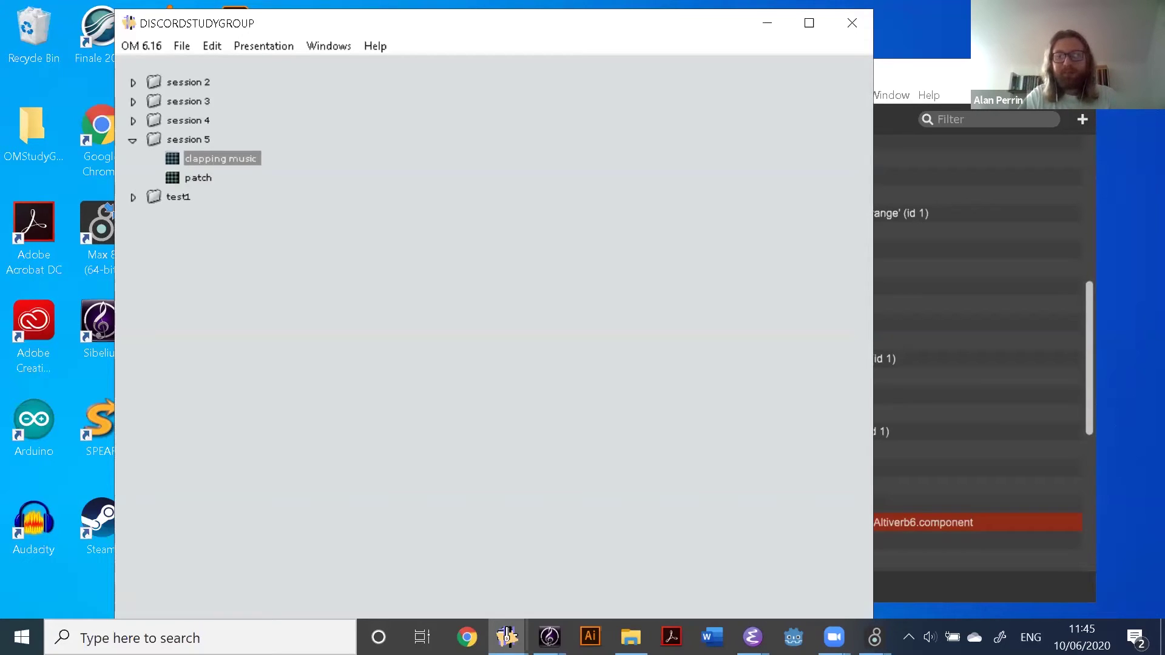
click(874, 637)
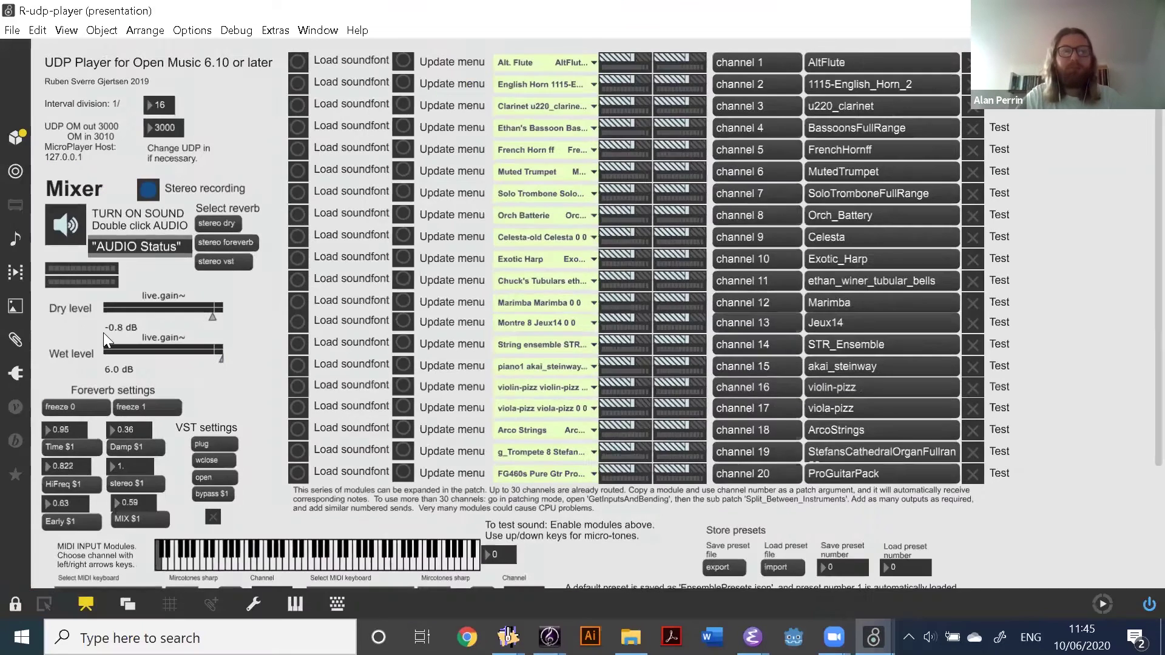
click(109, 139)
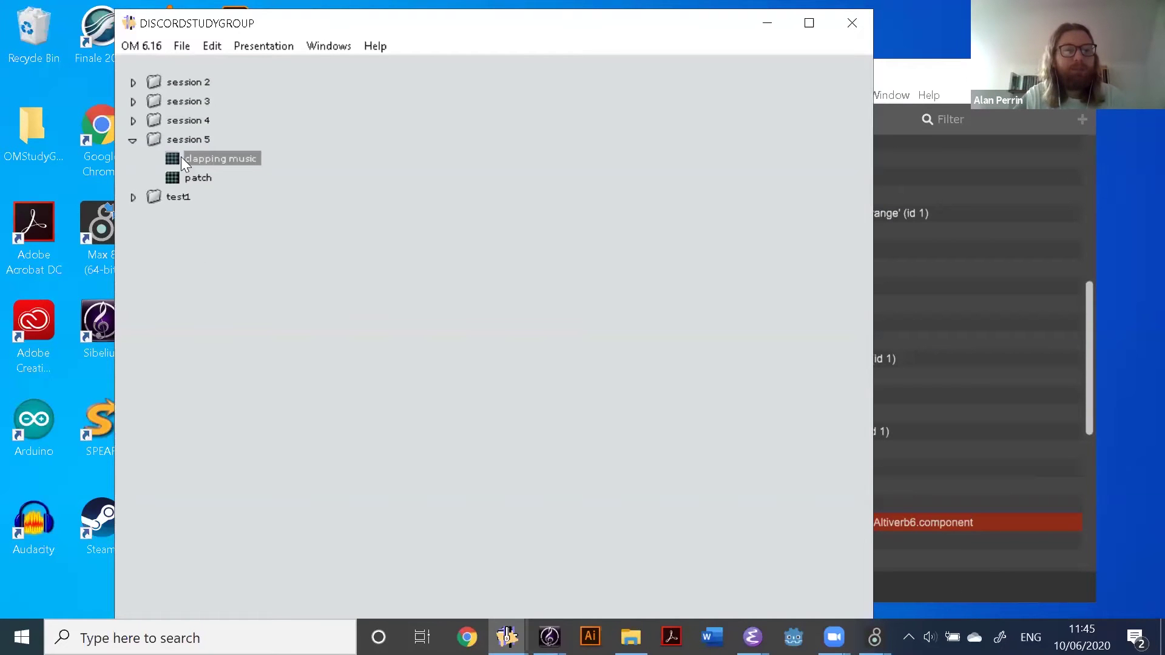
Open the patch named patch in session 5 and go into its pitch_material subpatch
click(171, 180)
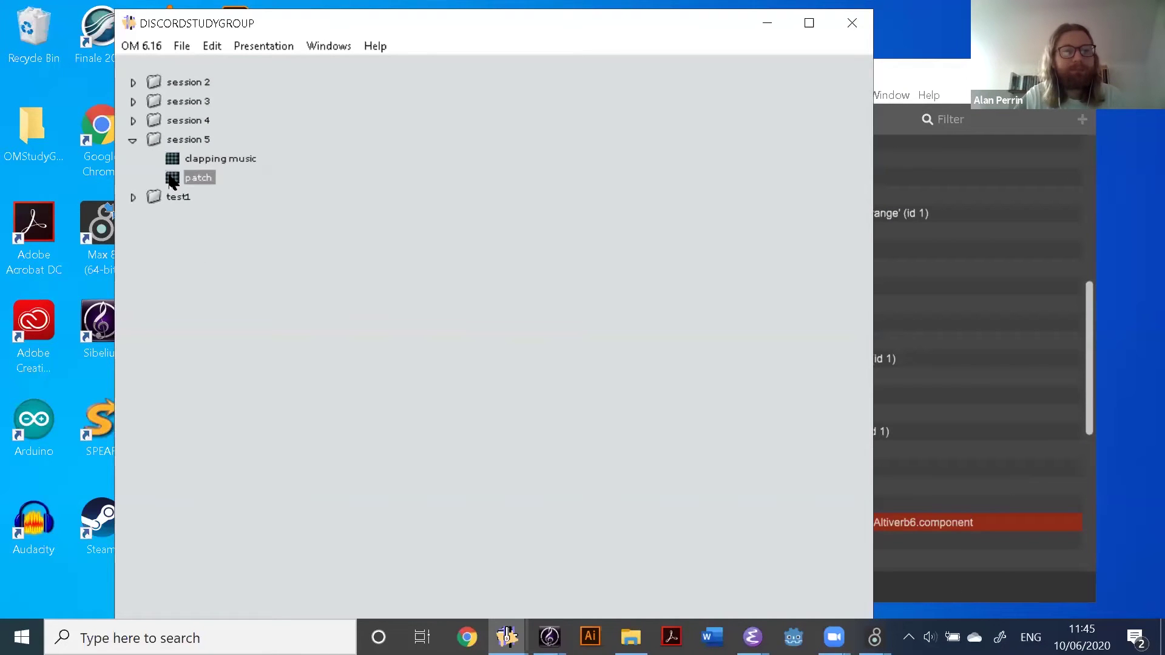
double_click(171, 180)
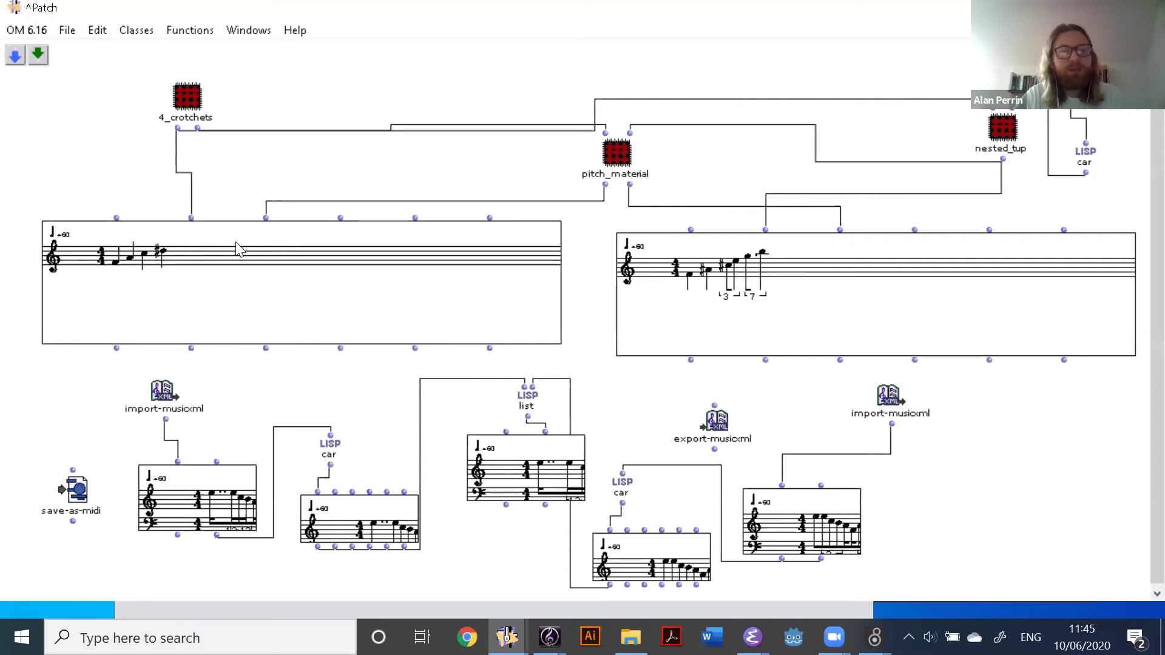
click(617, 152)
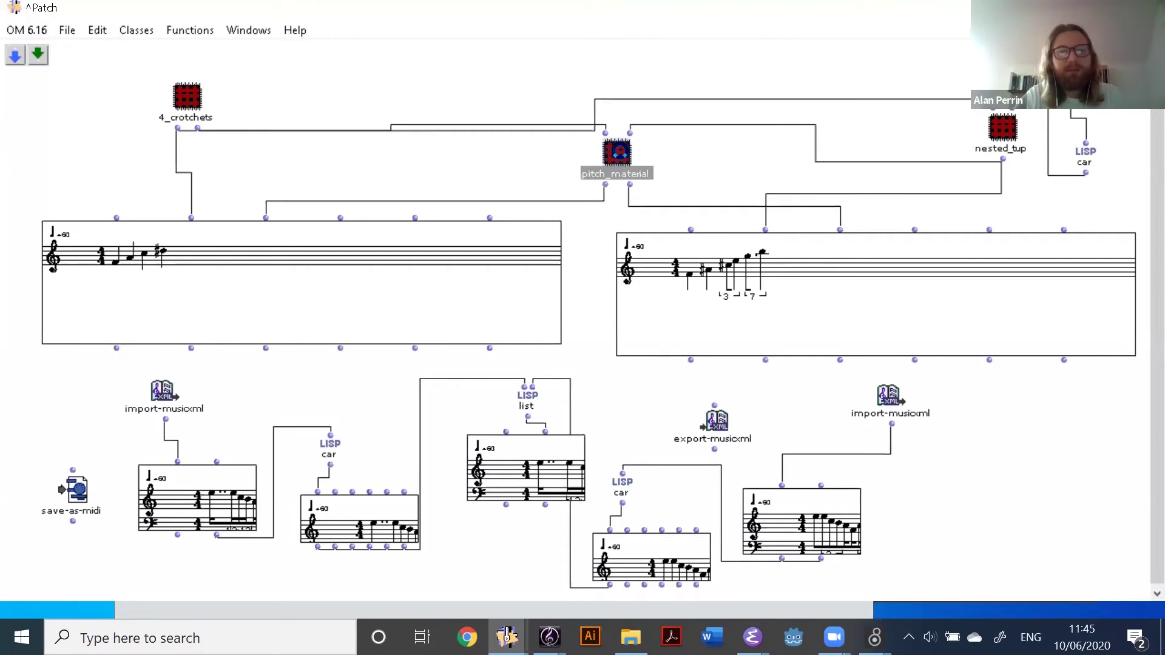
double_click(617, 152)
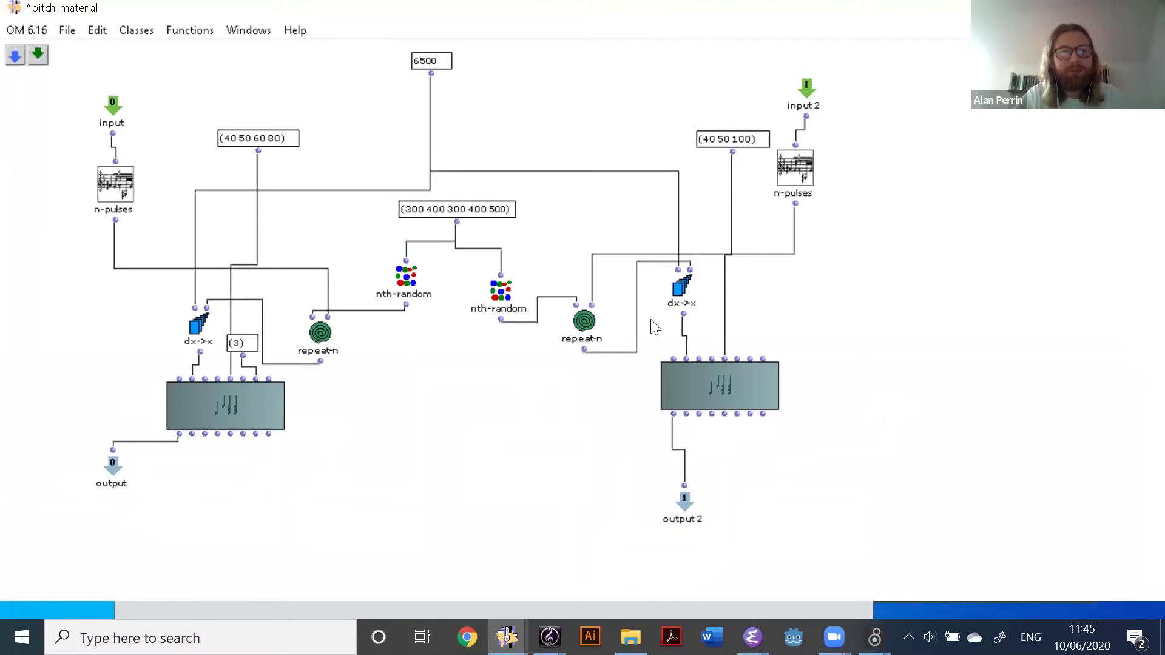
double_click(425, 212)
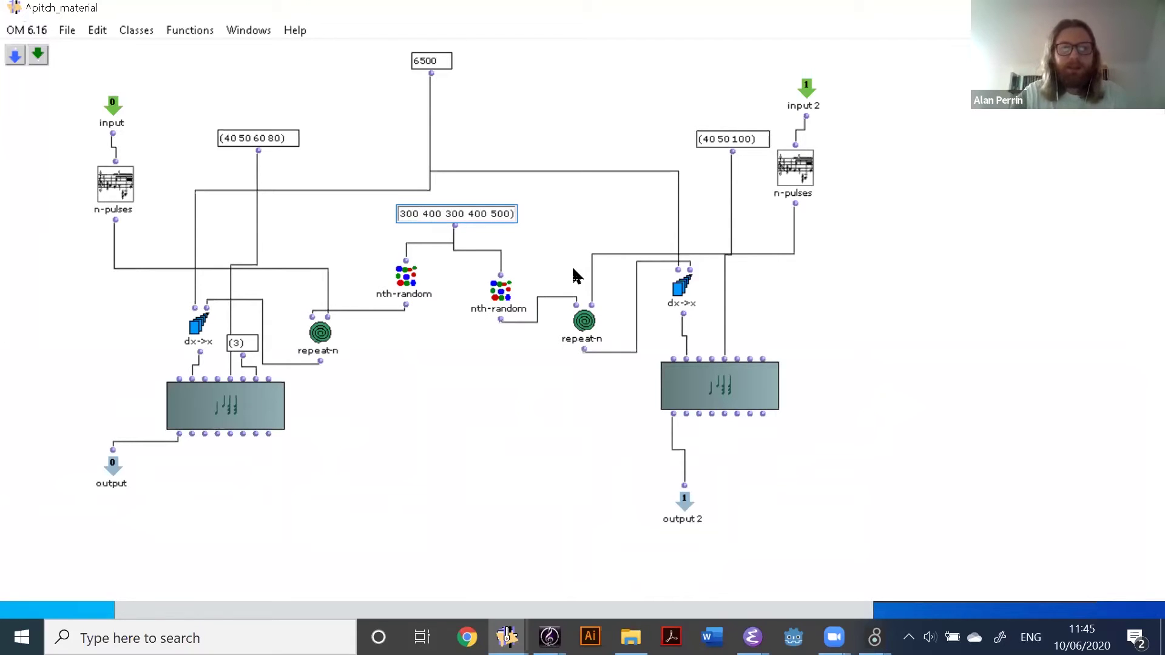
key(BackSpace)
key(BackSpace)
text(20)
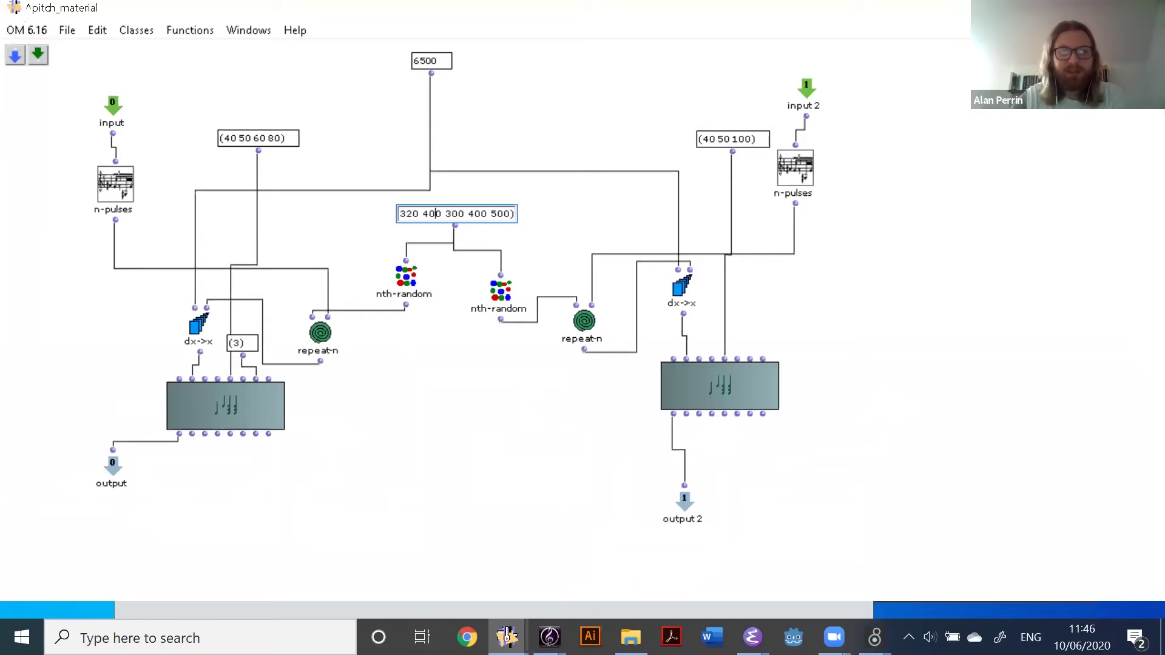
key(BackSpace)
text(1)
key(BackSpace)
text(2)
key(BackSpace)
text(5)
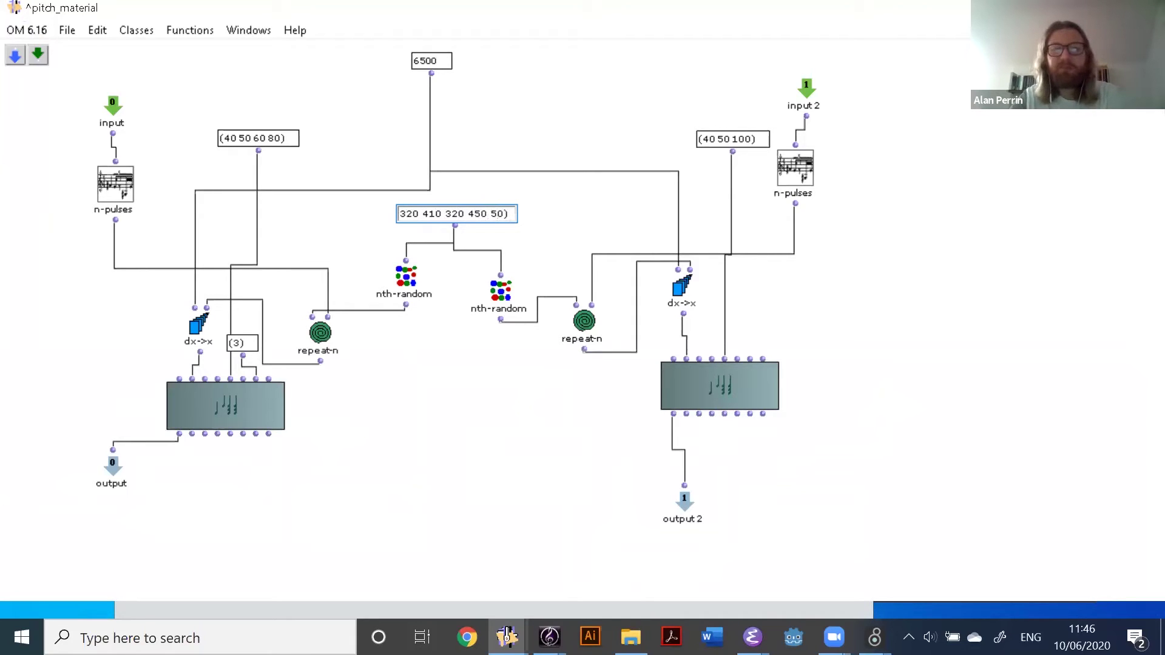
key(Return)
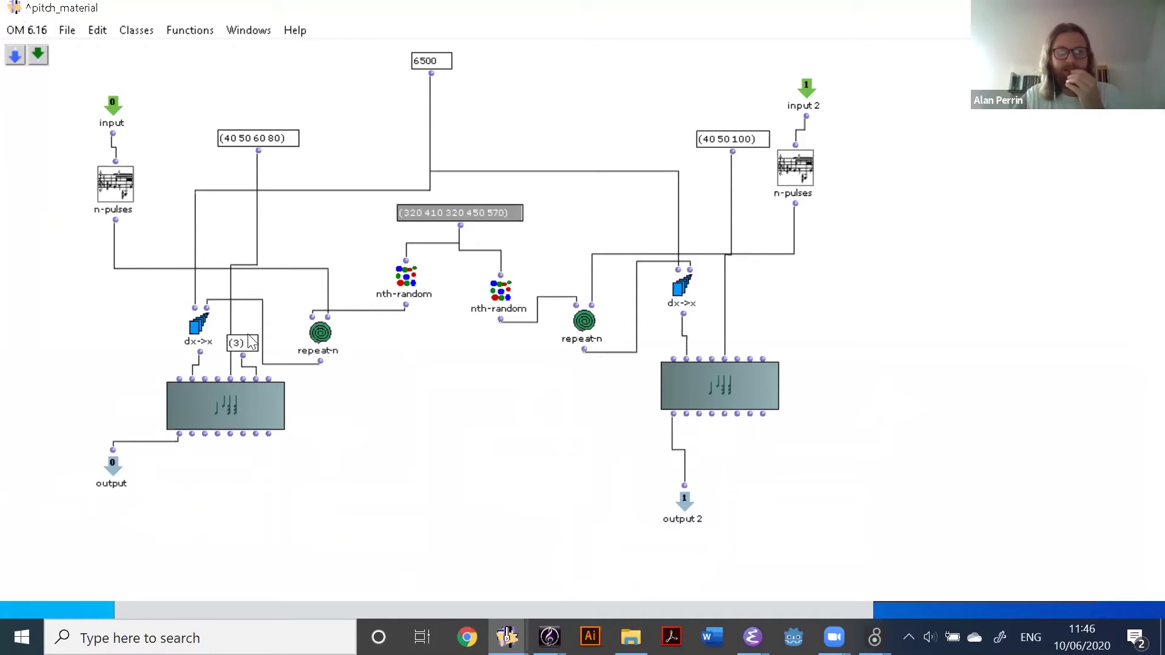
key(ctrl+w)
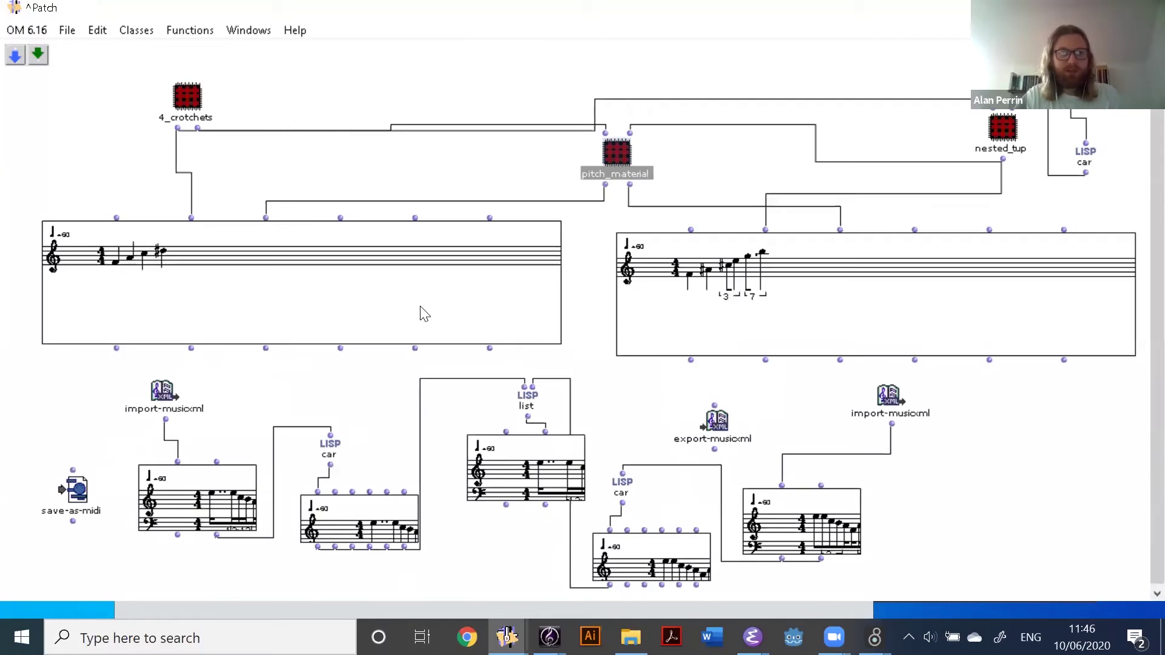
Examine the midicent values of the notes in the 4_crotchets voice, play the voice, and close its editor
double_click(348, 293)
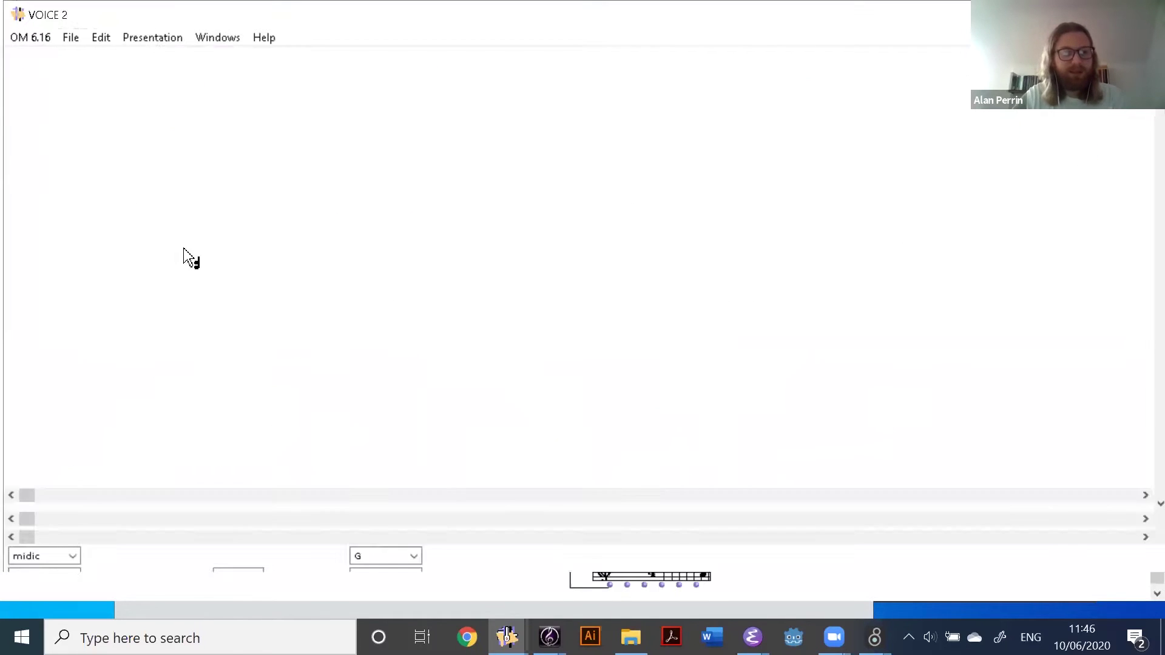
click(120, 134)
click(168, 123)
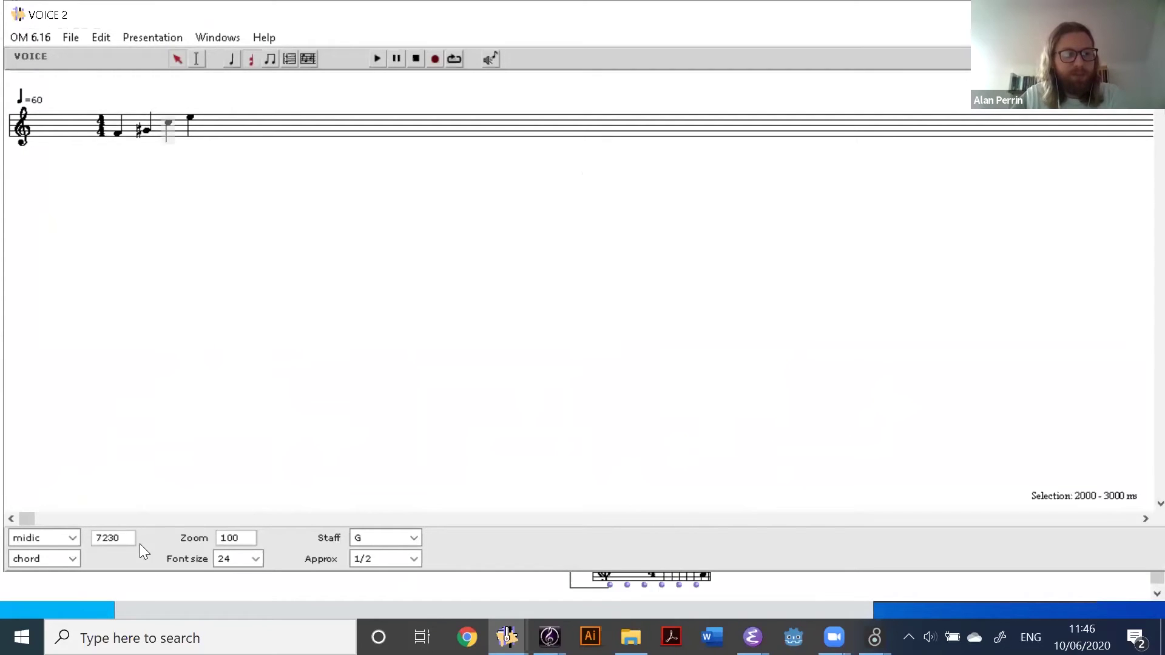
click(189, 118)
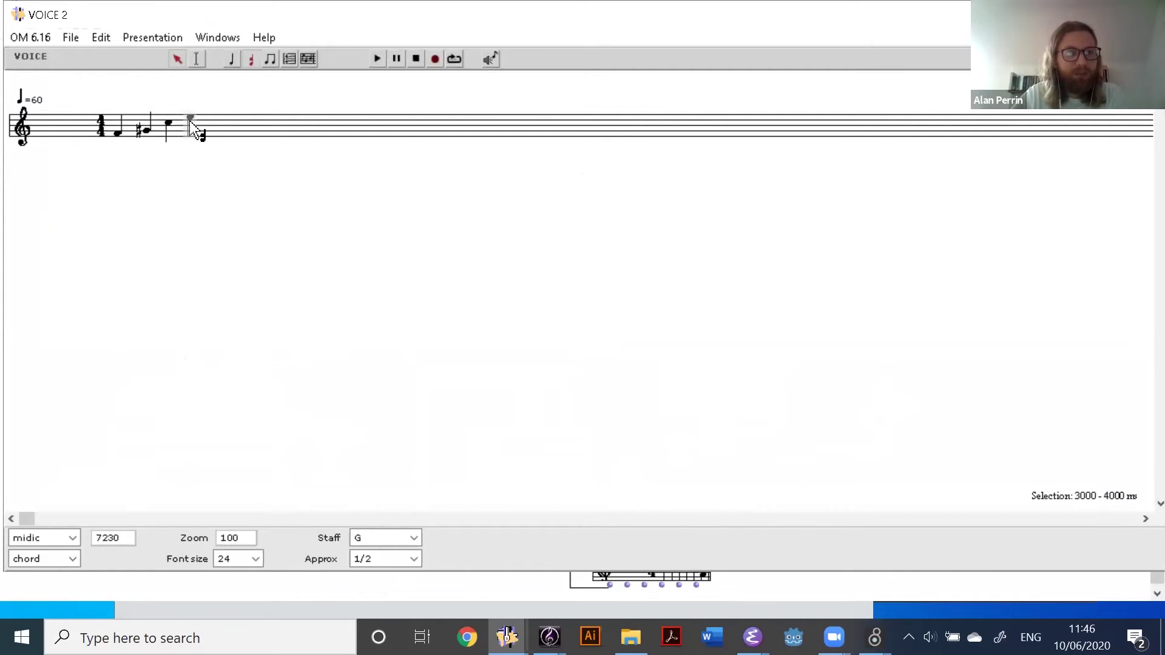
click(68, 350)
key(space)
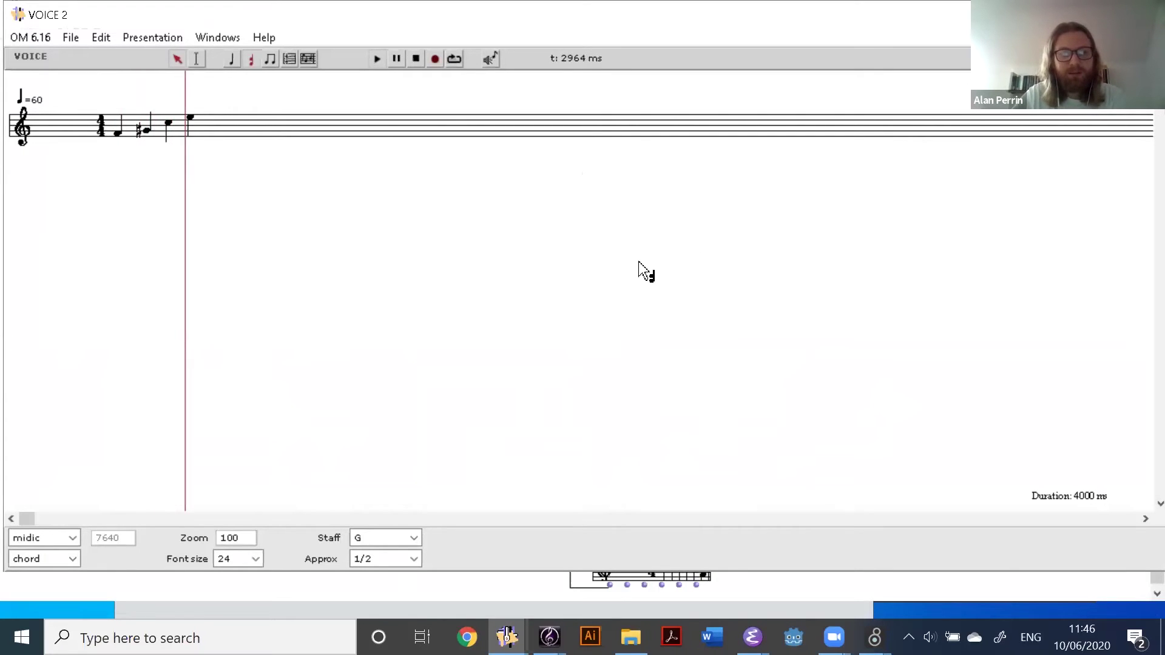
key(ctrl+w)
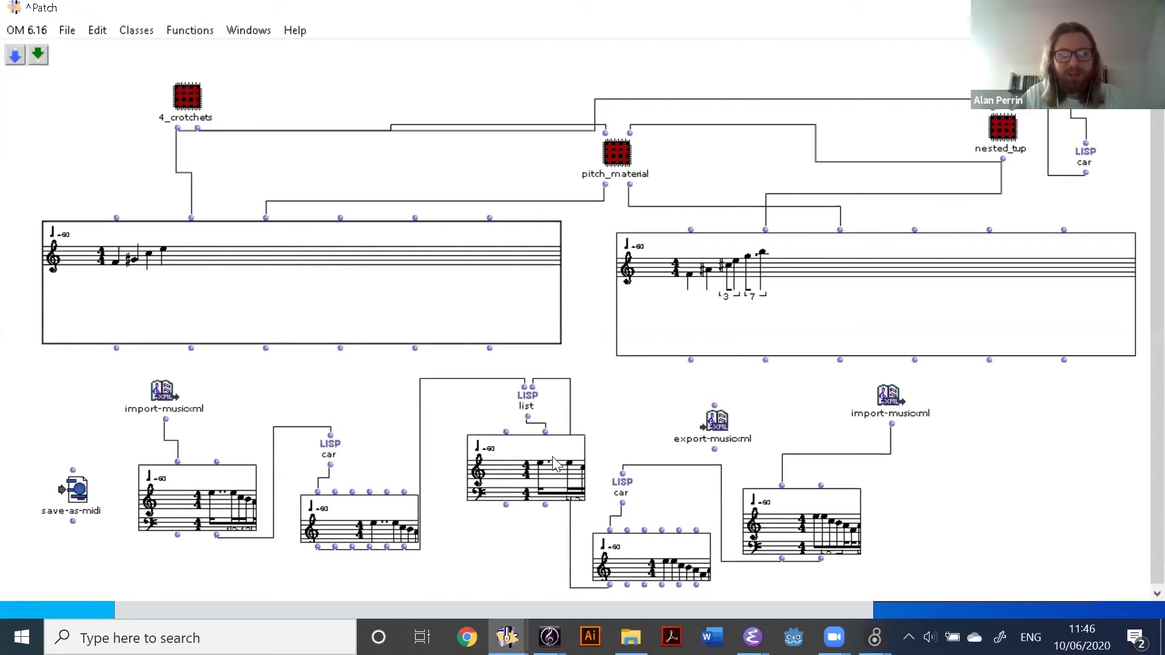
Re-evaluate the voice object connected to 4_crotchets to generate new random pitches
click(684, 302)
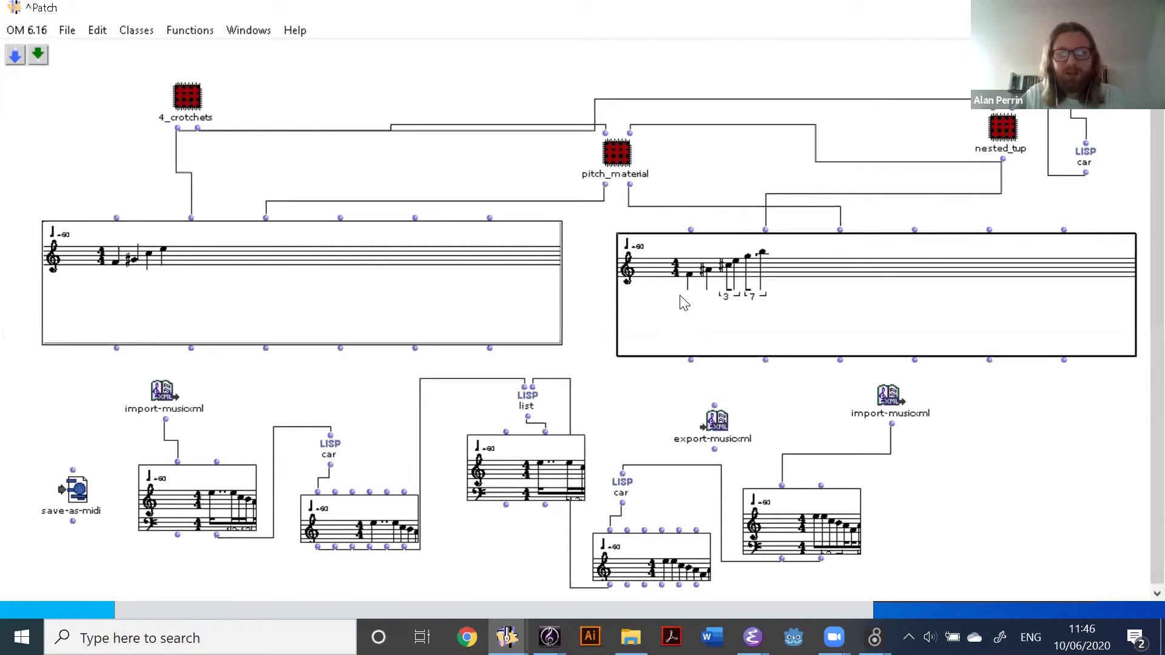
click(399, 289)
key(v)
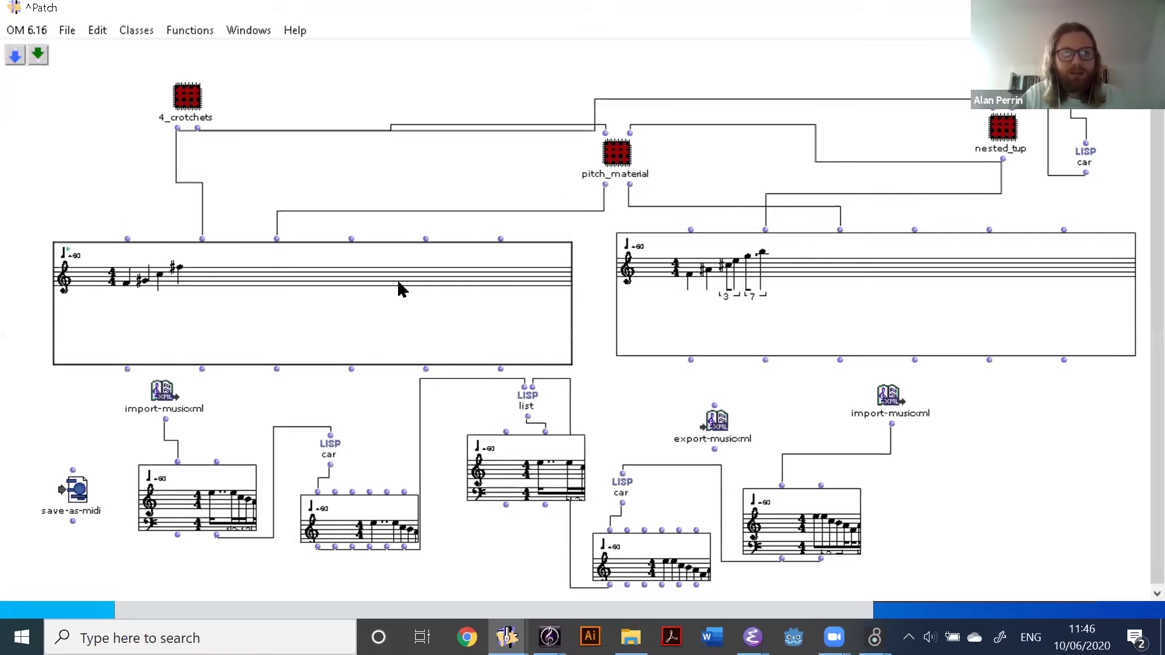
Play the voice connected to nested_tup in its score editor and return to the patch
double_click(645, 296)
key(space)
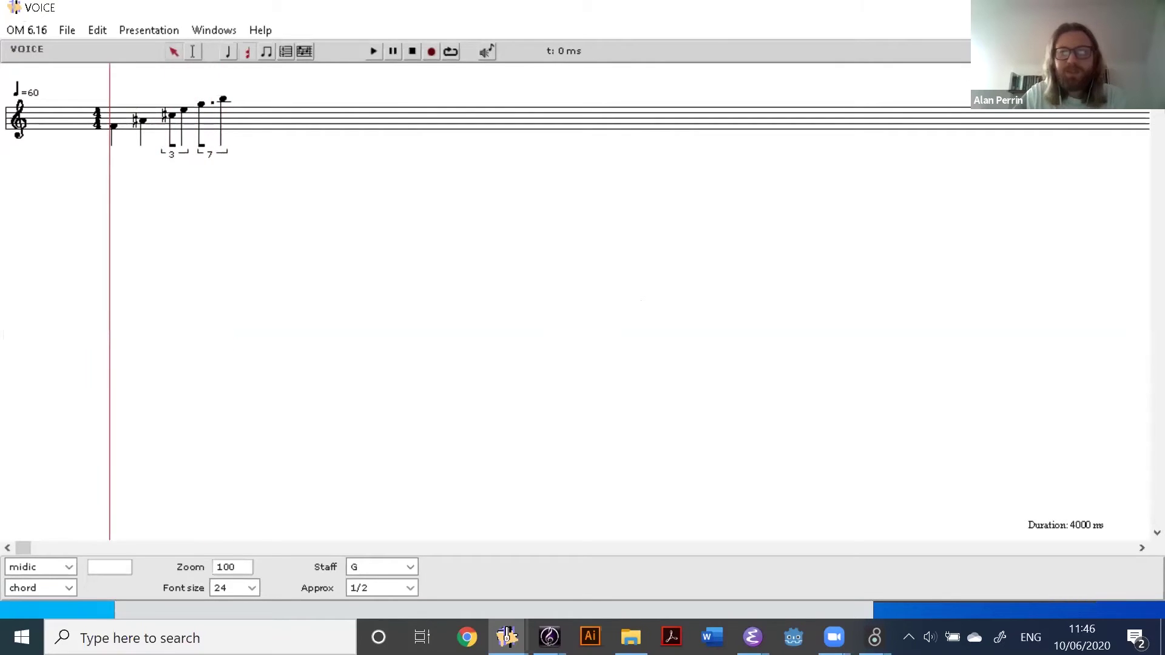
key(ctrl+w)
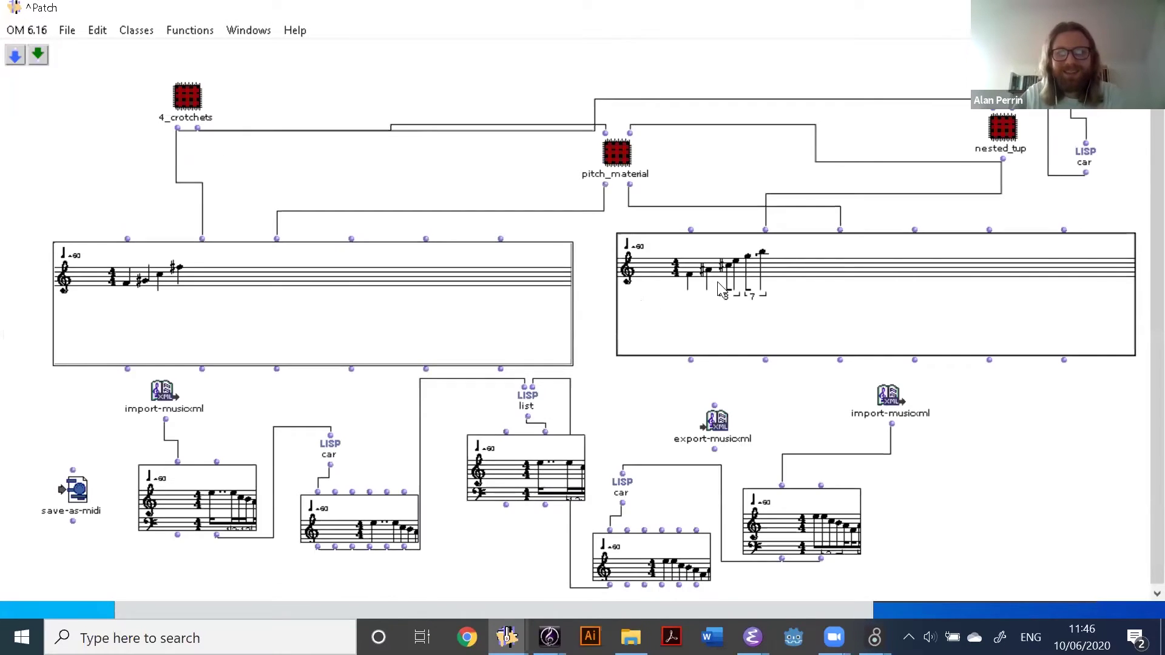
Examine the midicent values of the last notes in the nested_tup voice and close its editor
double_click(717, 282)
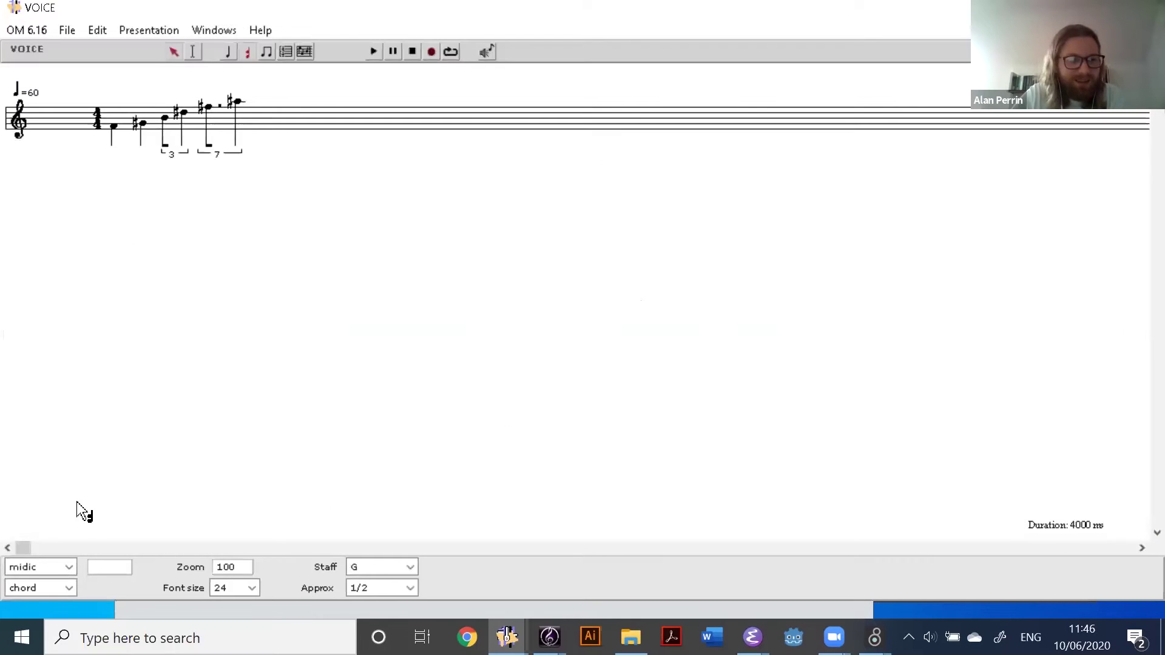
click(184, 112)
click(210, 109)
click(237, 101)
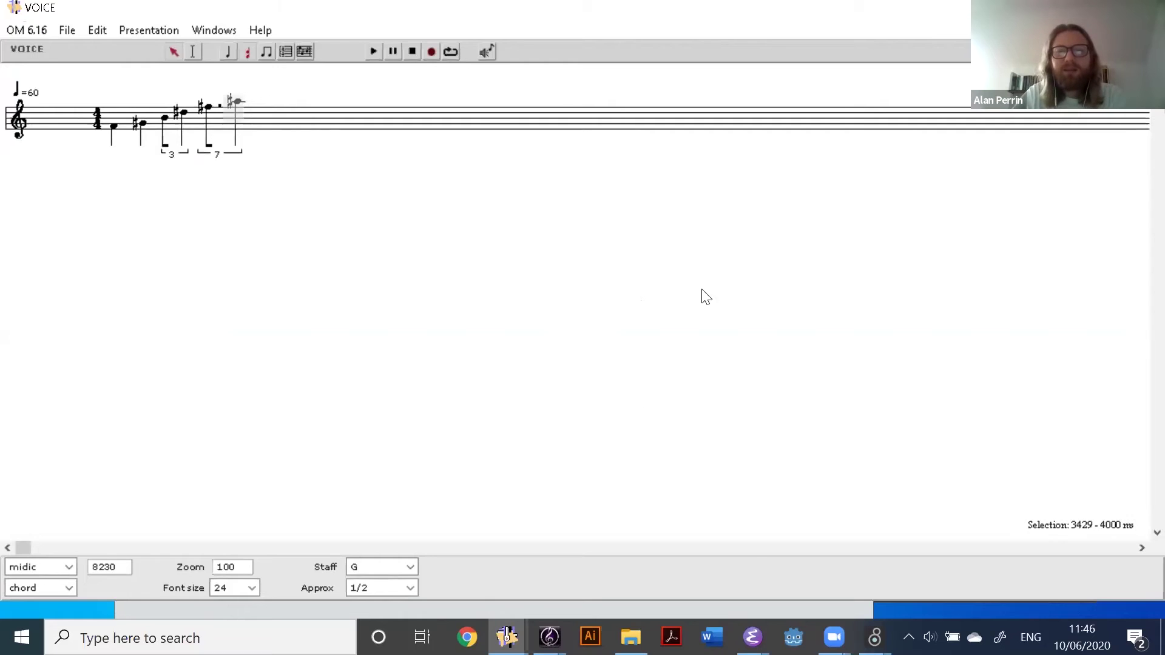
key(ctrl+w)
Connect the first outlets of the 4_crotchets and nested_tup voices to the list function and re-evaluate the poly object it feeds
drag(691, 369, 532, 388)
drag(127, 370, 526, 389)
click(532, 405)
click(552, 468)
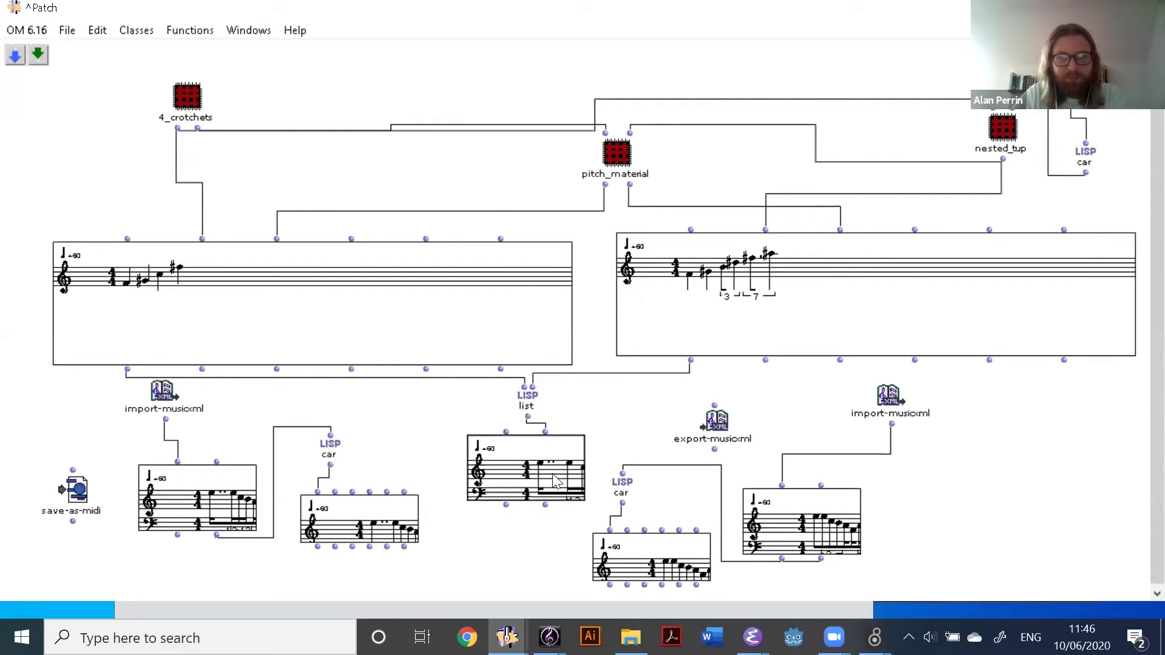
Play the poly object in its score editor and return to the patch
double_click(548, 477)
key(space)
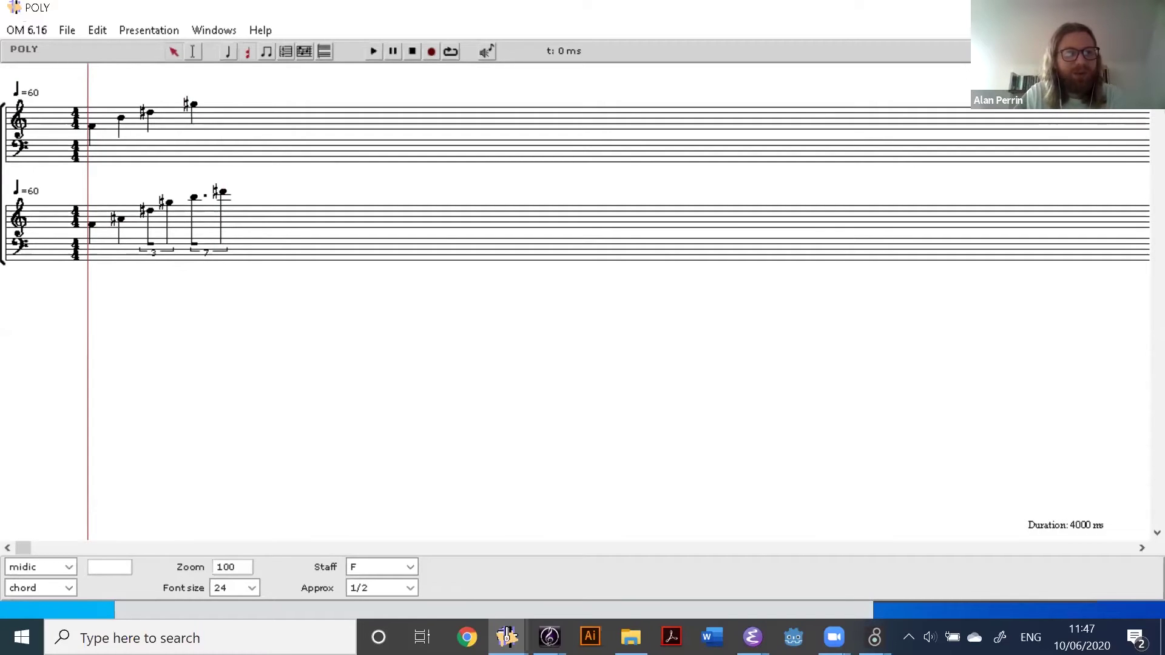
key(ctrl+w)
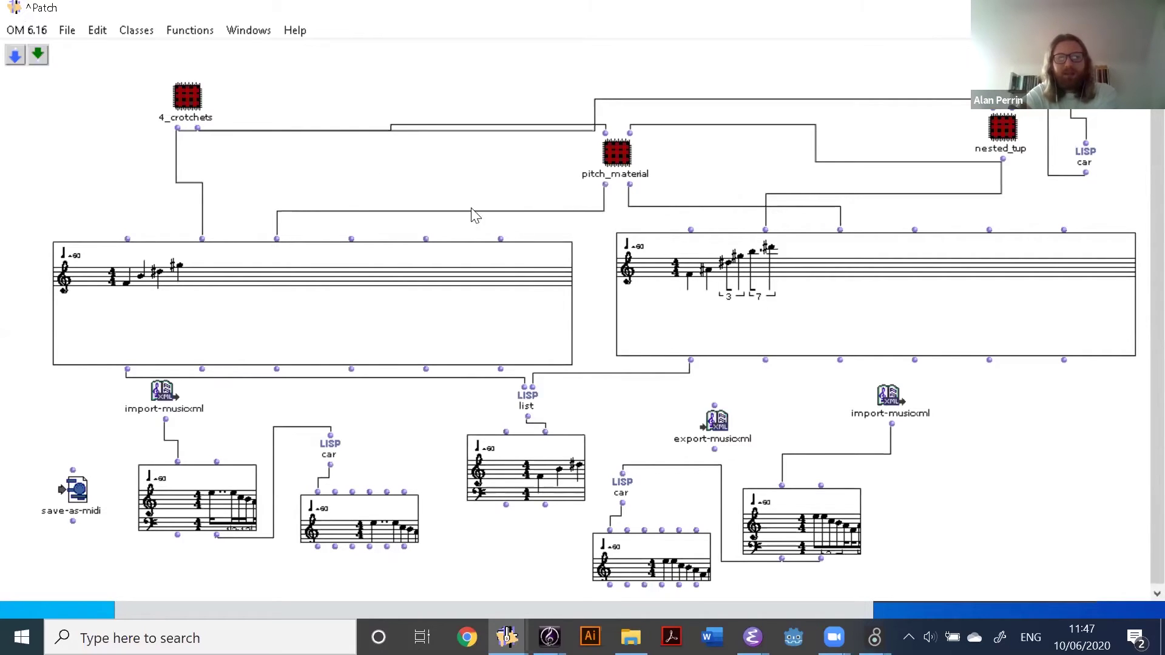
Set the divisor in the 4_crotchets patch to 15 and close that patch
click(613, 157)
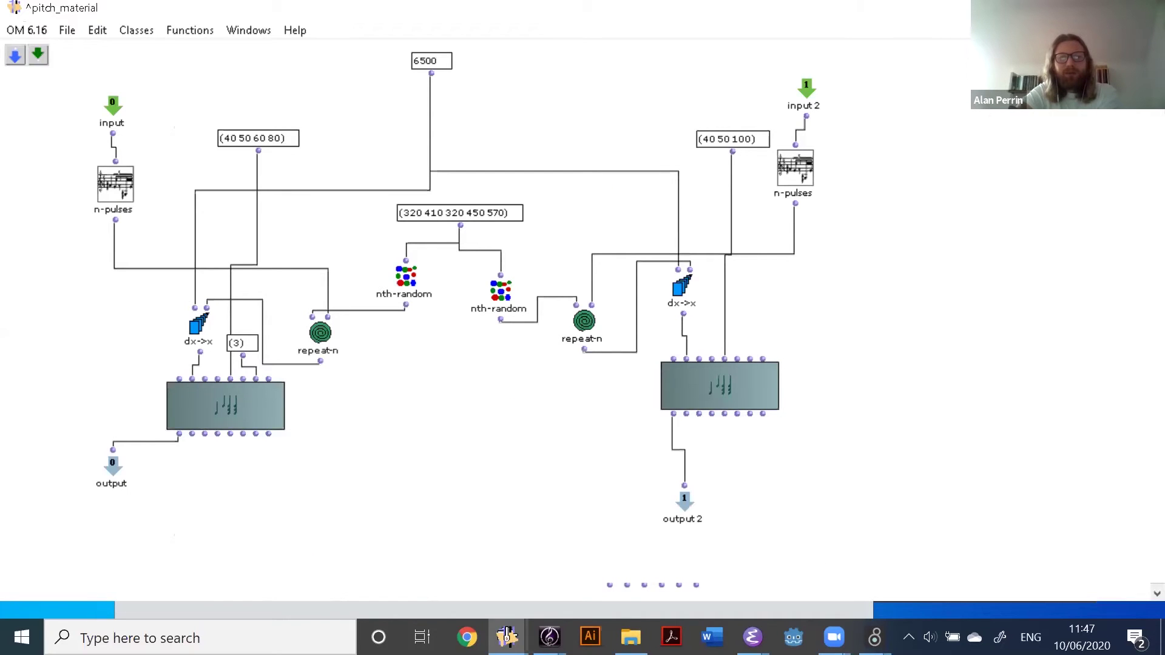
key(ctrl+w)
click(192, 104)
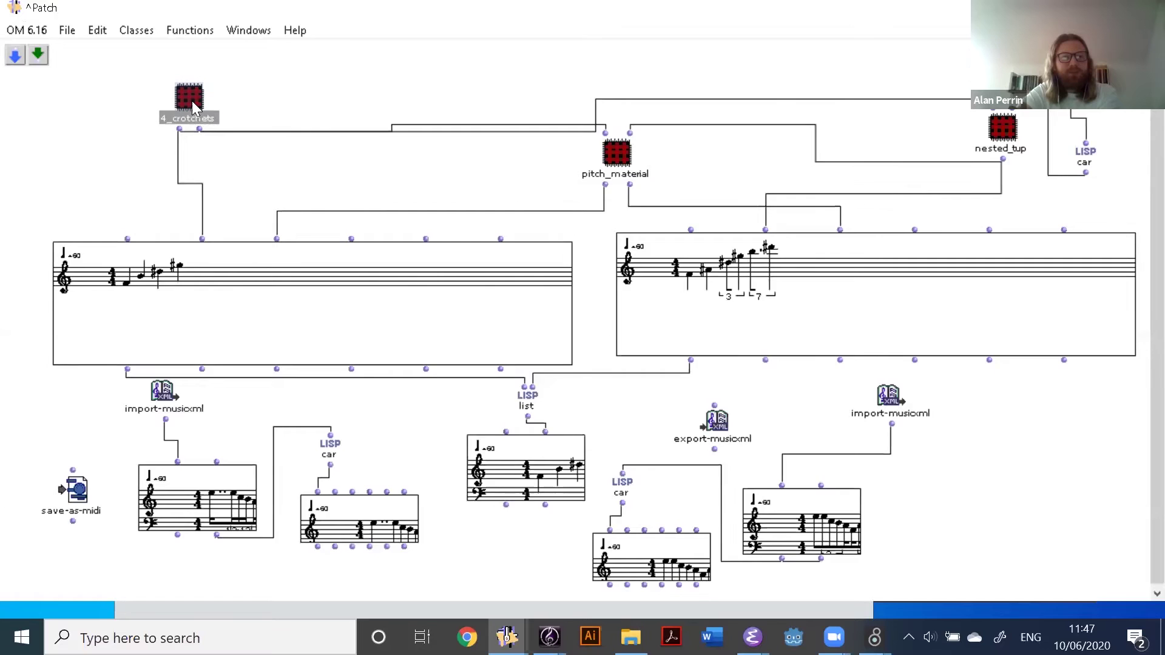
double_click(192, 104)
double_click(220, 128)
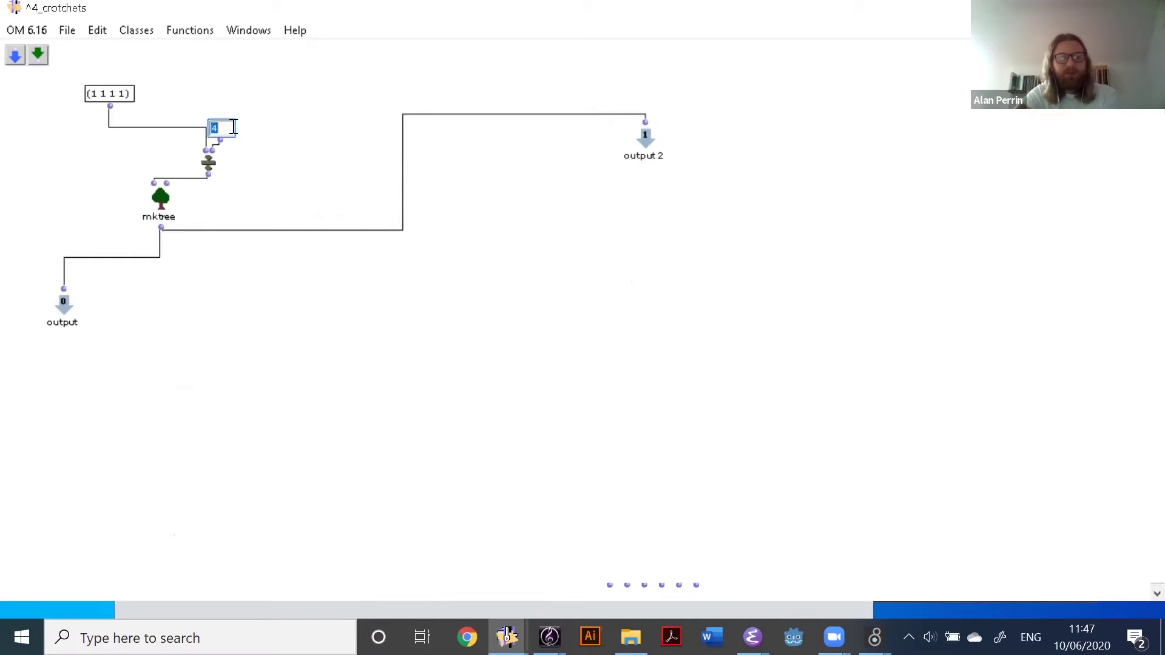
text(15)
key(Return)
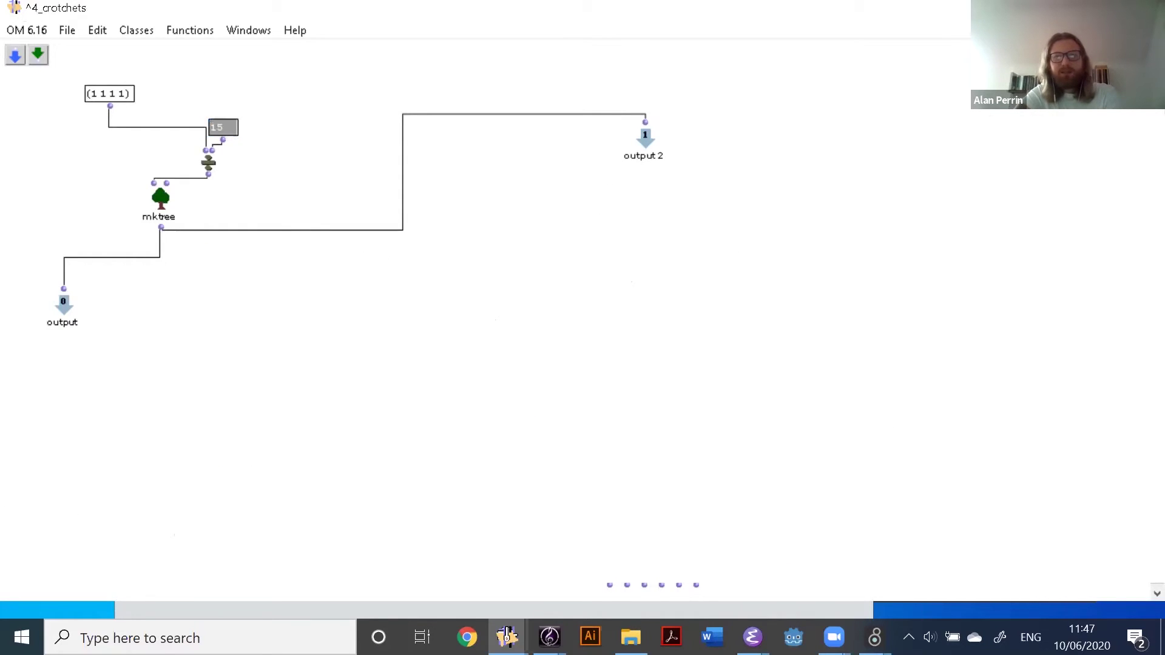
key(ctrl+w)
double_click(1000, 127)
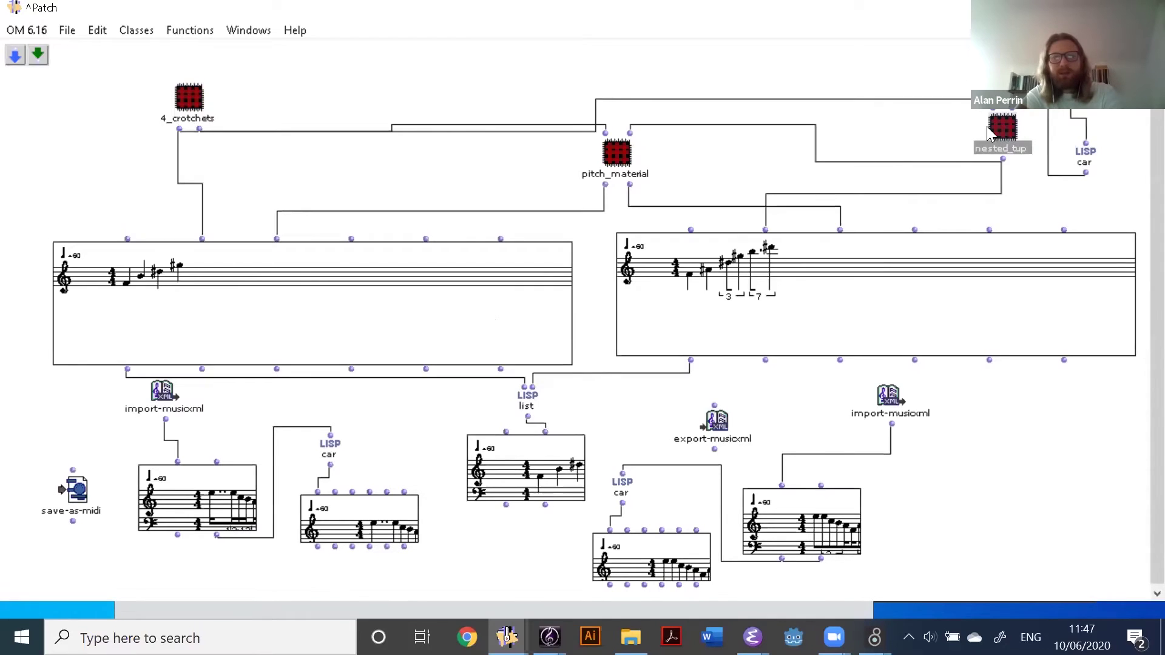
key(ctrl+w)
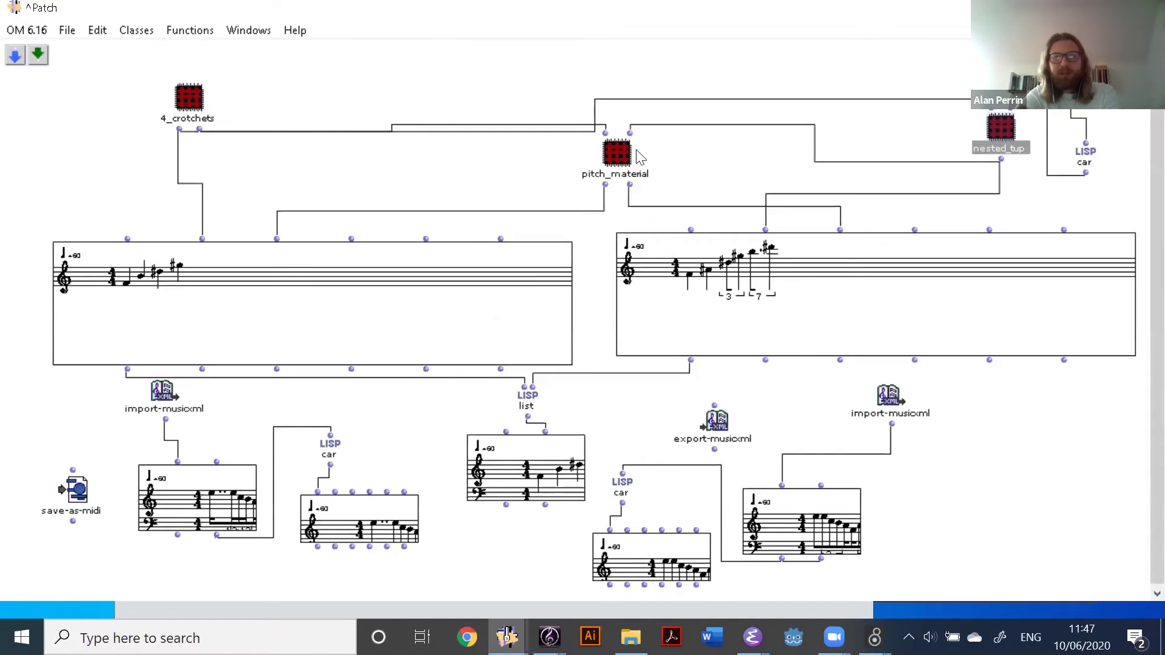
click(625, 156)
double_click(625, 156)
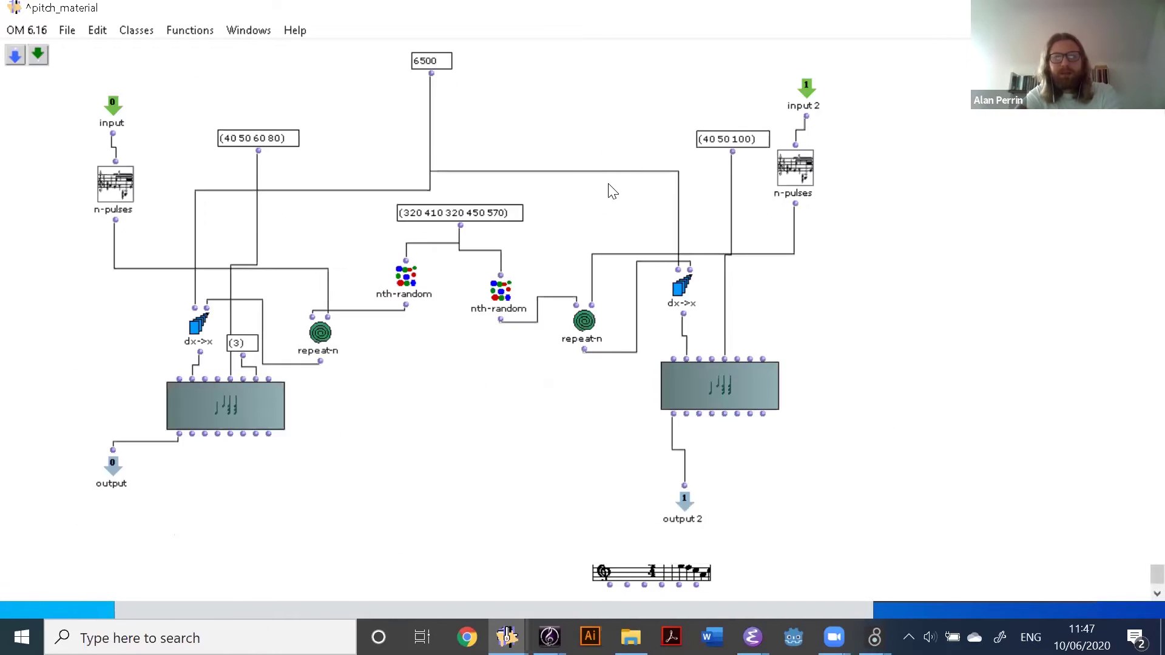
key(ctrl+w)
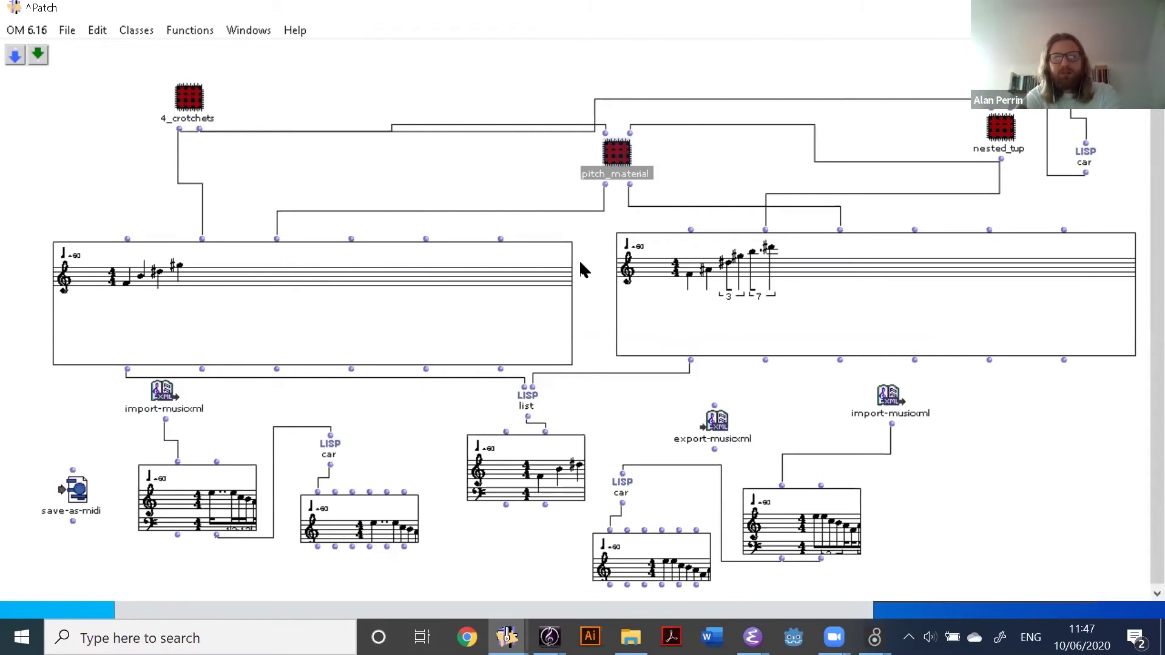
In pitch_material, set the first chord-seq's channel list to (15), add a channel list to the second chord-seq, and close the patch
double_click(610, 161)
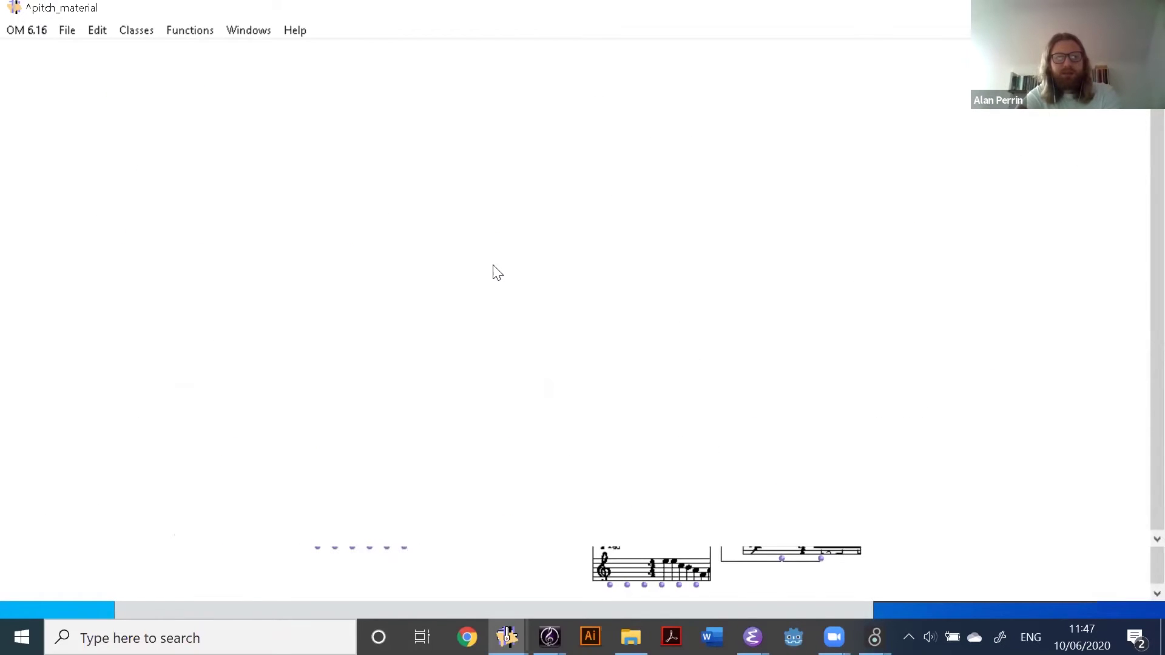
click(239, 346)
double_click(239, 345)
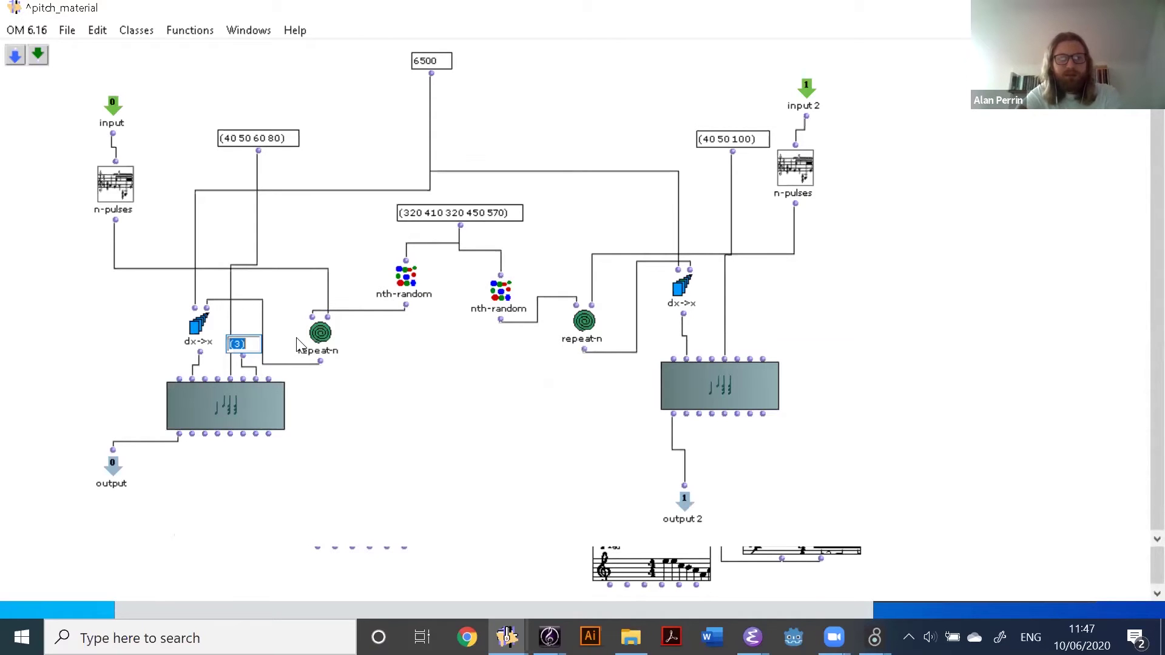
text((15))
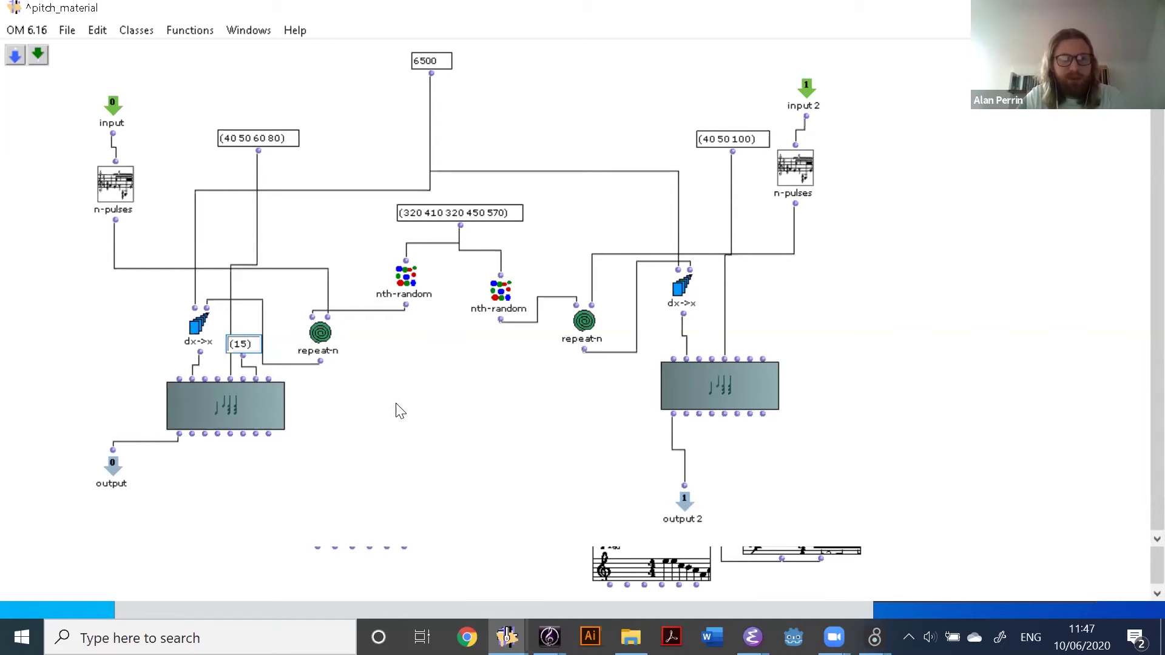
key(Return)
shift+click(751, 359)
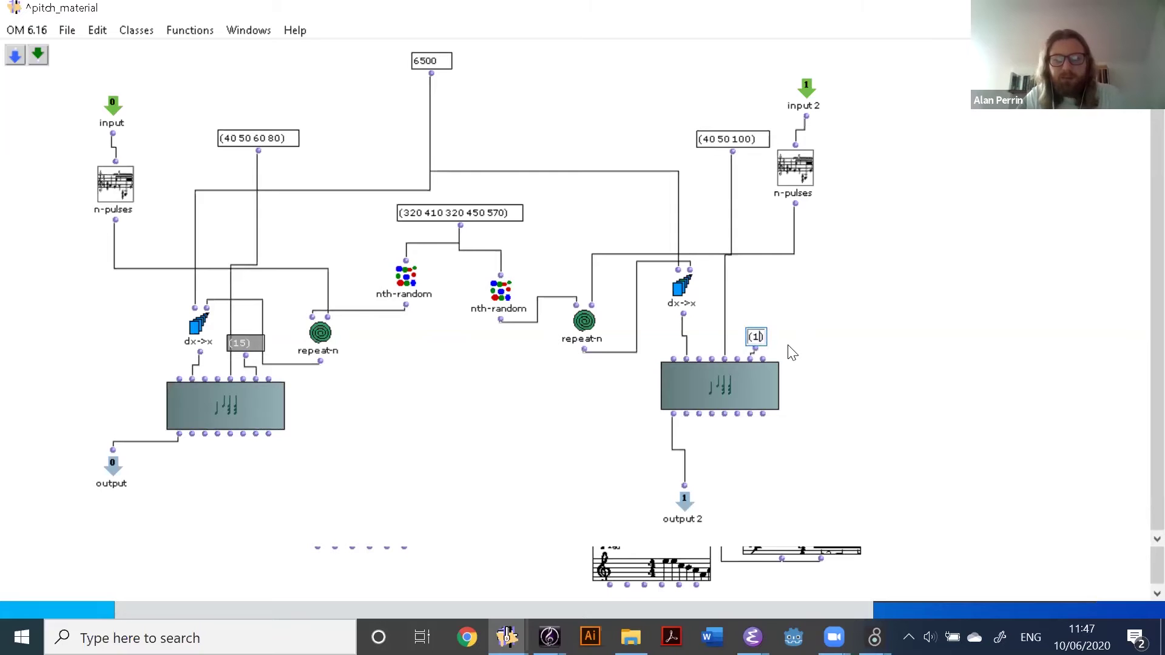
key(Return)
key(ctrl+w)
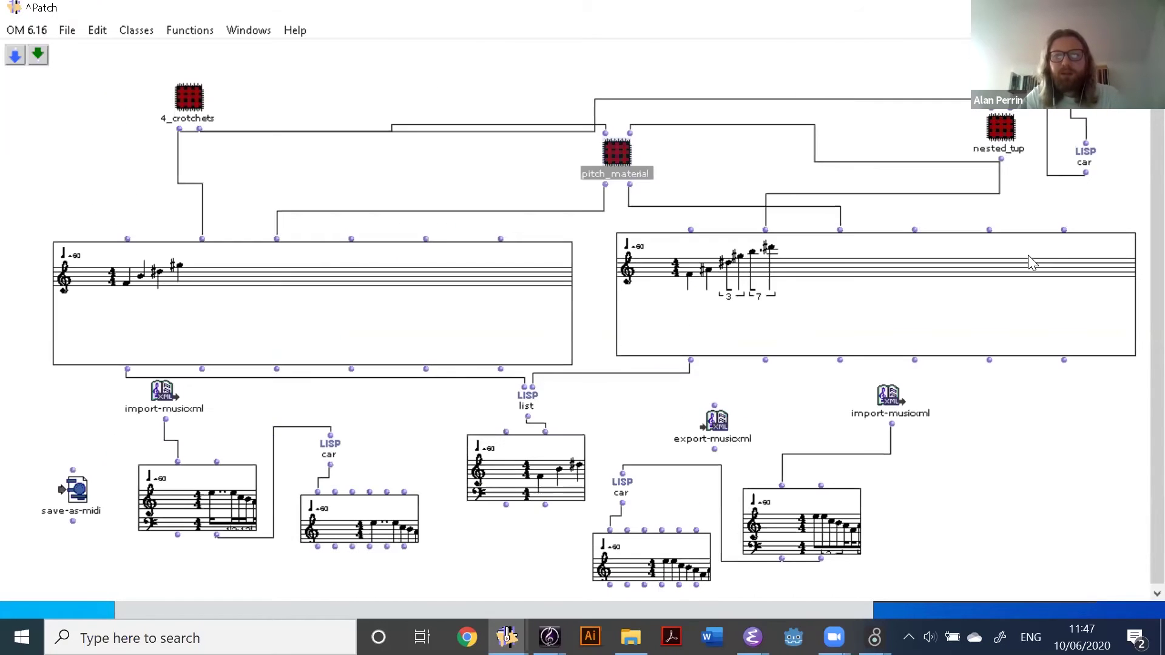
Re-evaluate the poly object with the new settings, play it in its score editor, and close the editor
click(542, 478)
key(v)
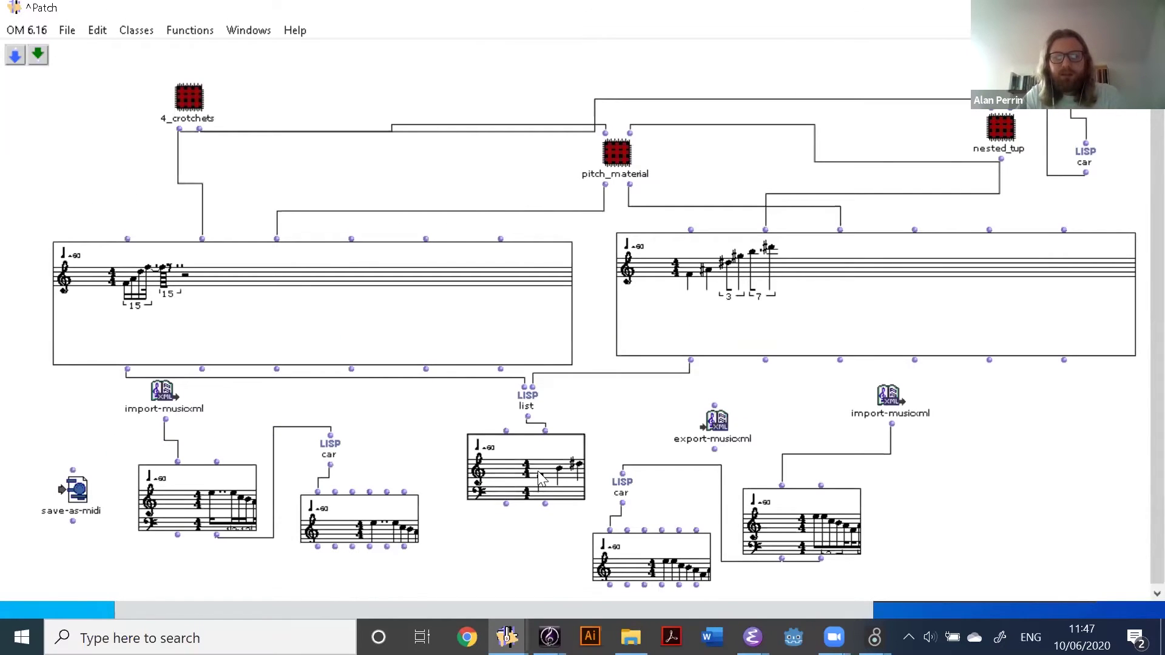
double_click(542, 478)
key(space)
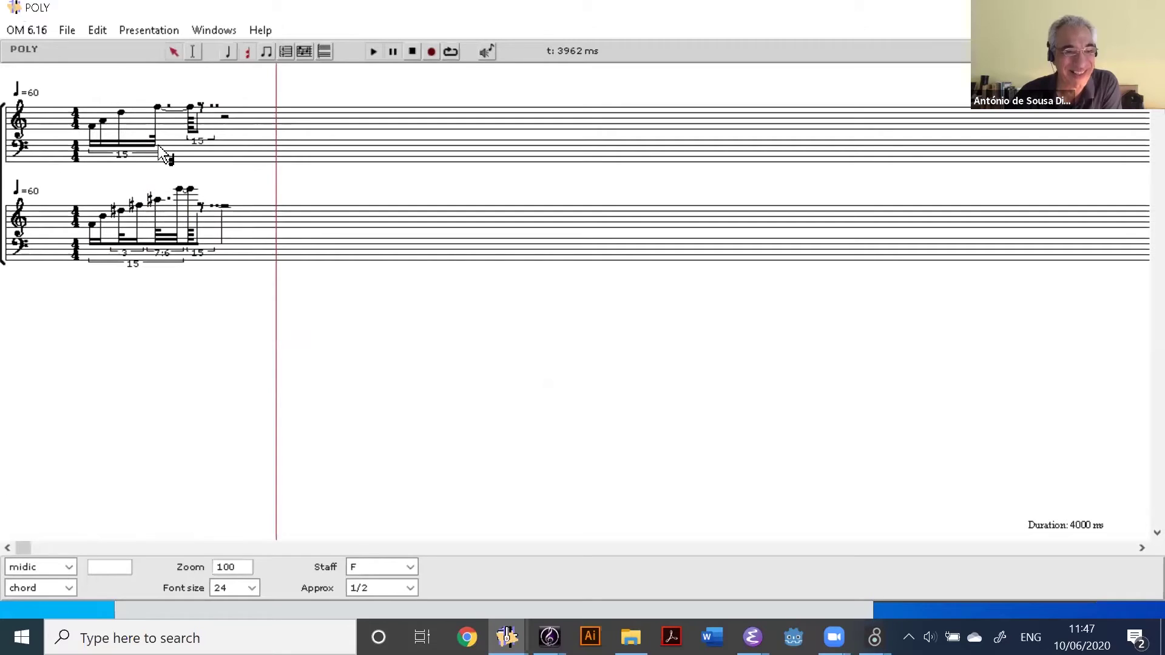
key(ctrl+w)
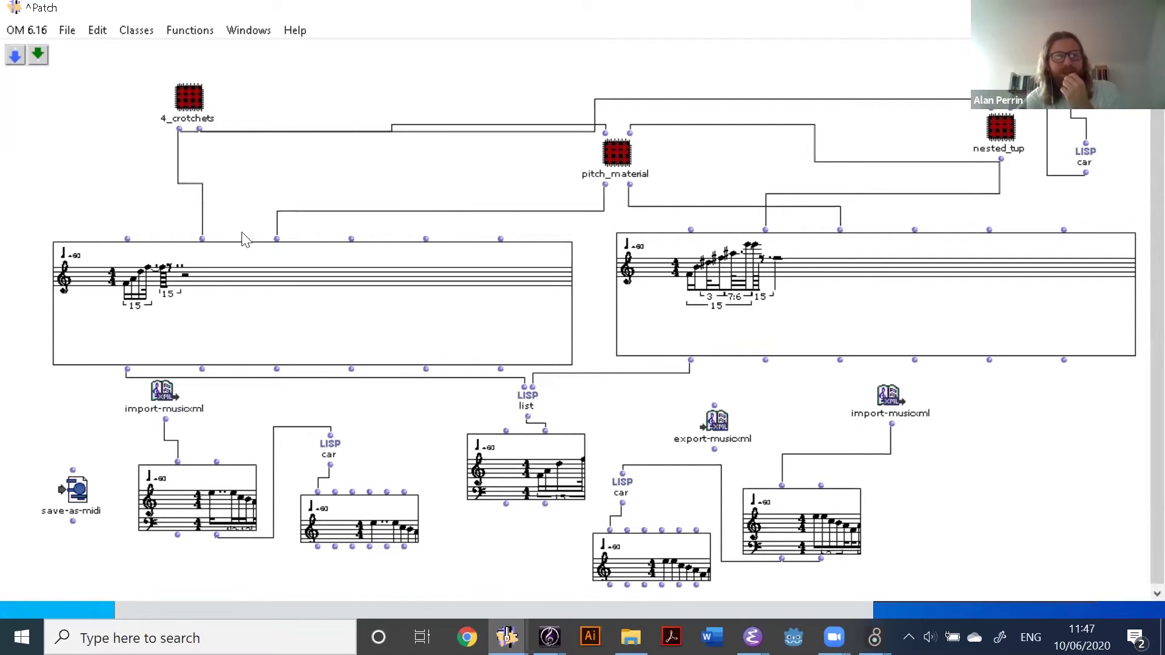
Re-evaluate the voice connected to 4_crotchets, then open and close the 4_crotchets patch
click(306, 305)
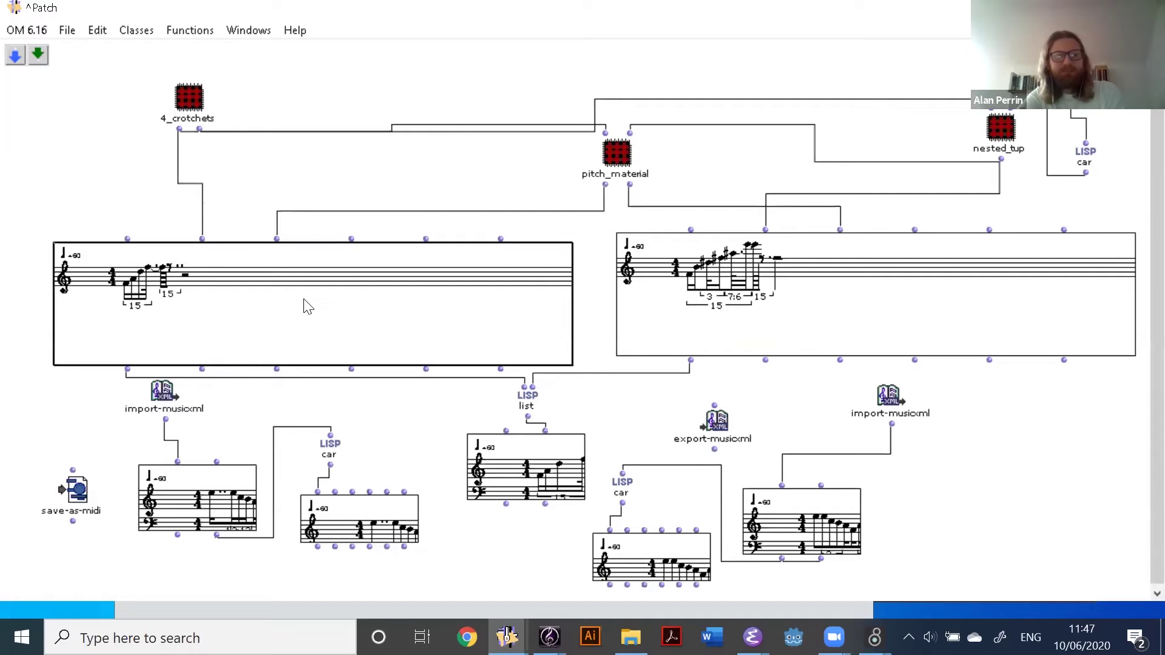
double_click(189, 104)
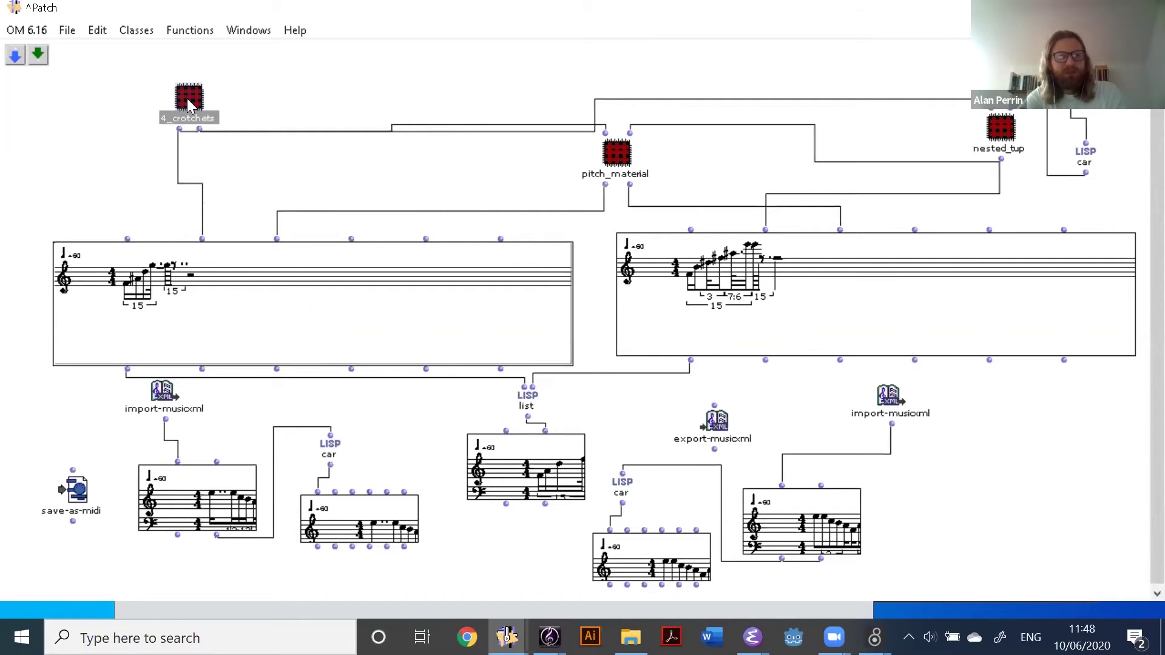
key(ctrl+w)
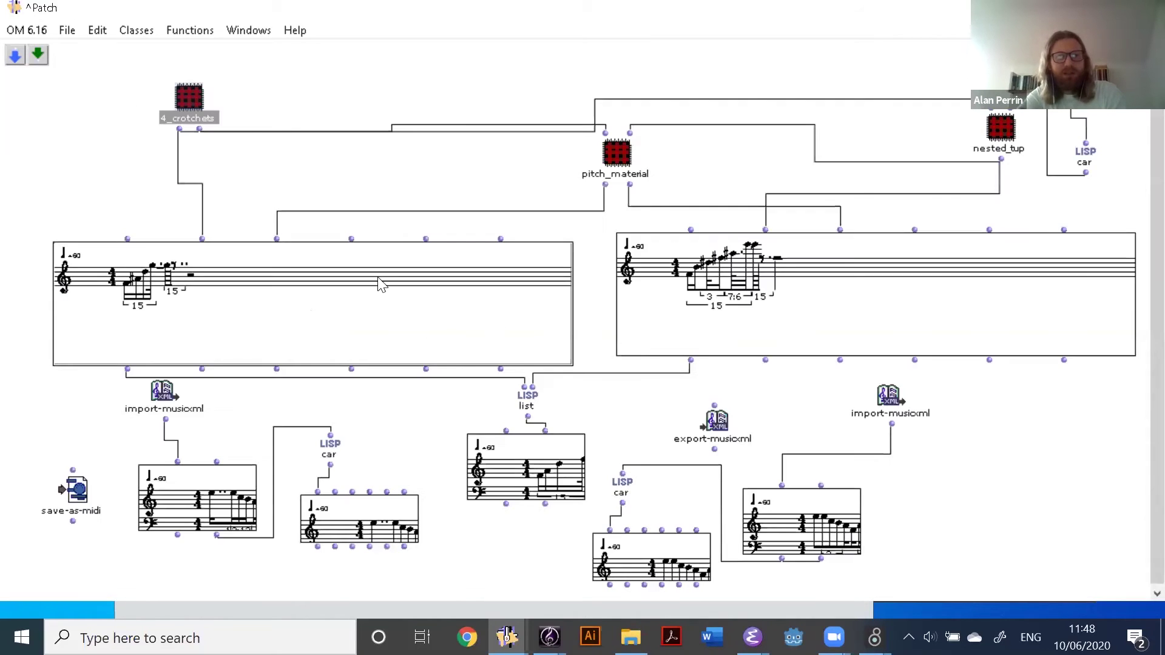
click(308, 177)
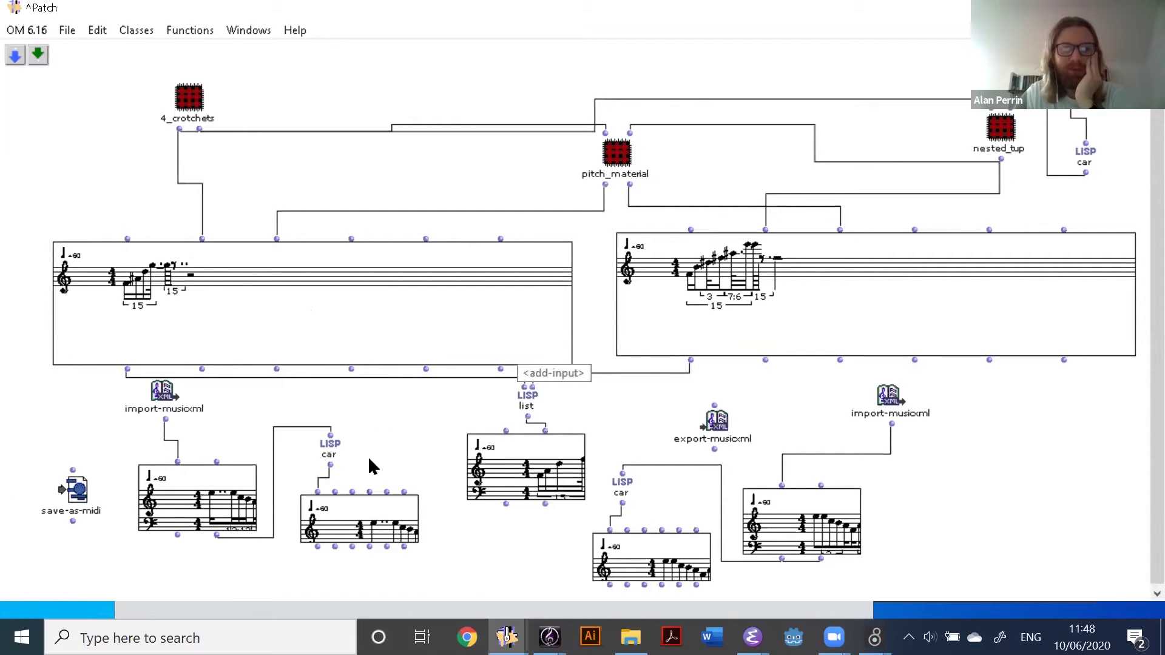
Move the import-musicxml box above save-as-midi and place the export-musicxml box beside the poly object
mouse_move(549, 637)
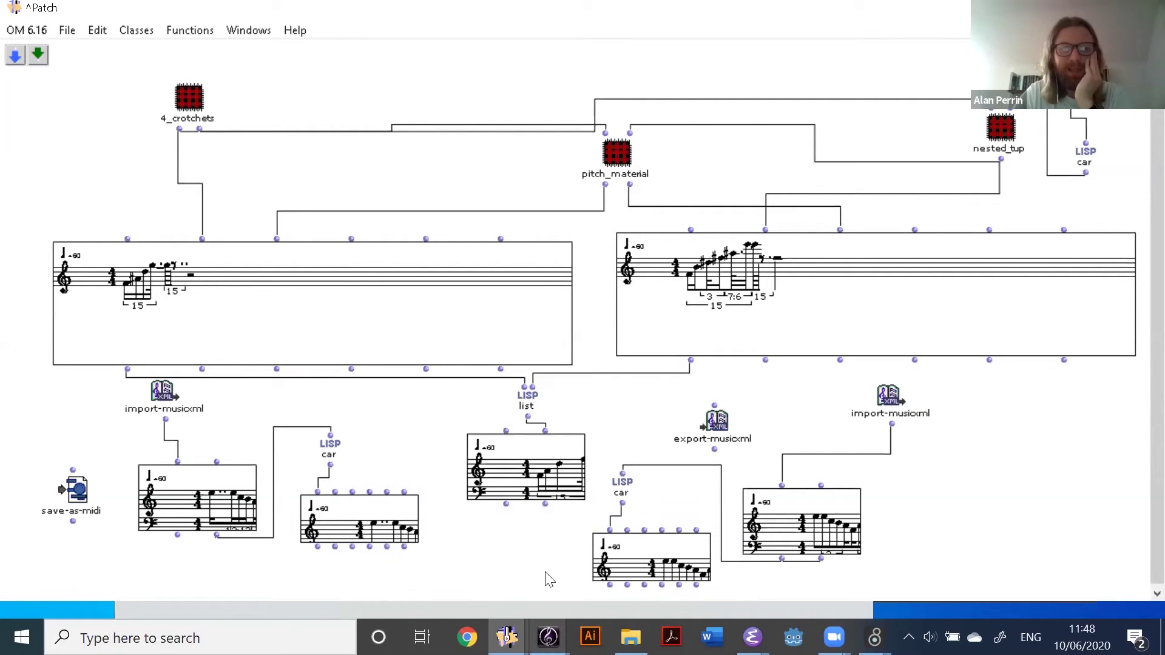
click(128, 408)
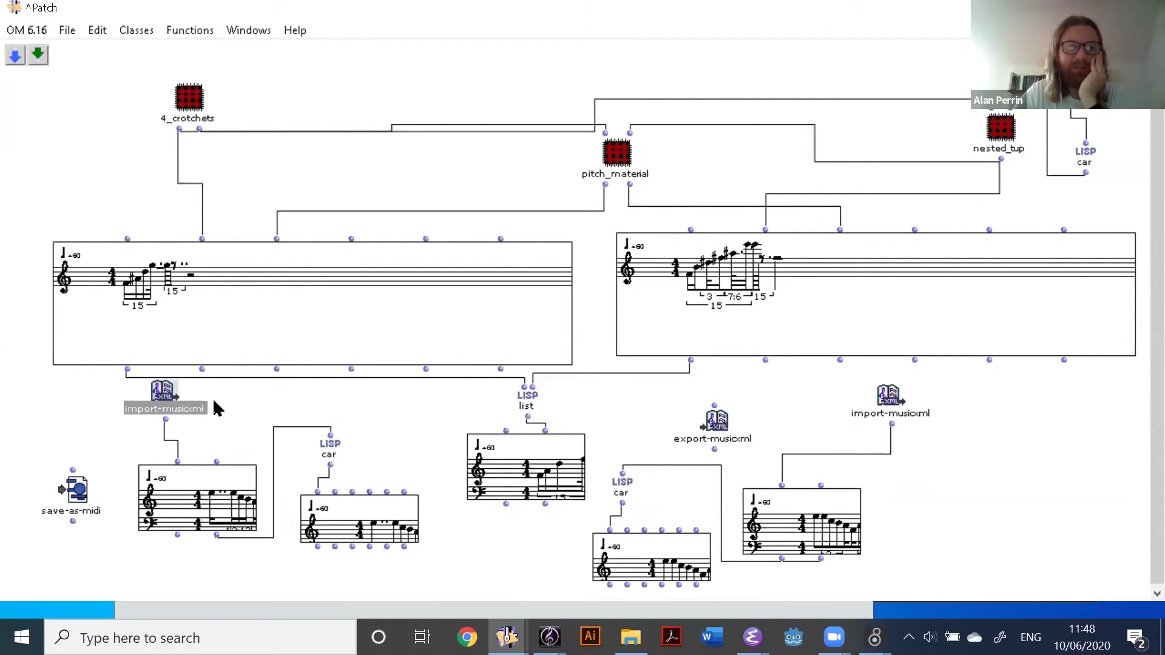
drag(124, 383, 47, 400)
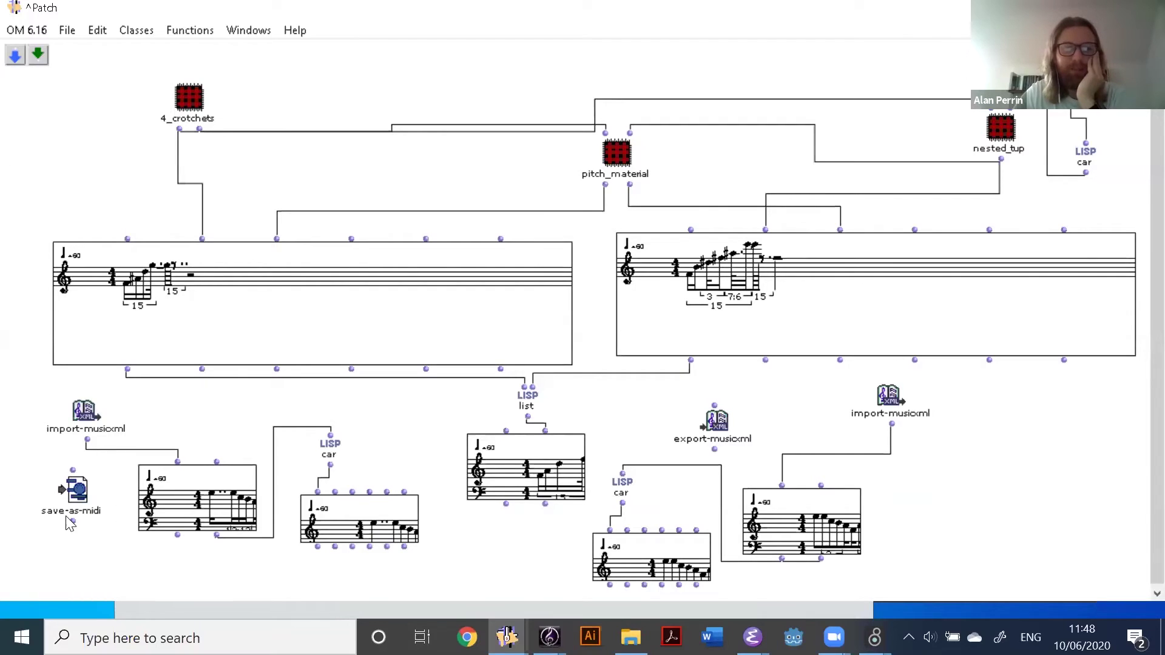
drag(716, 426, 417, 449)
click(451, 410)
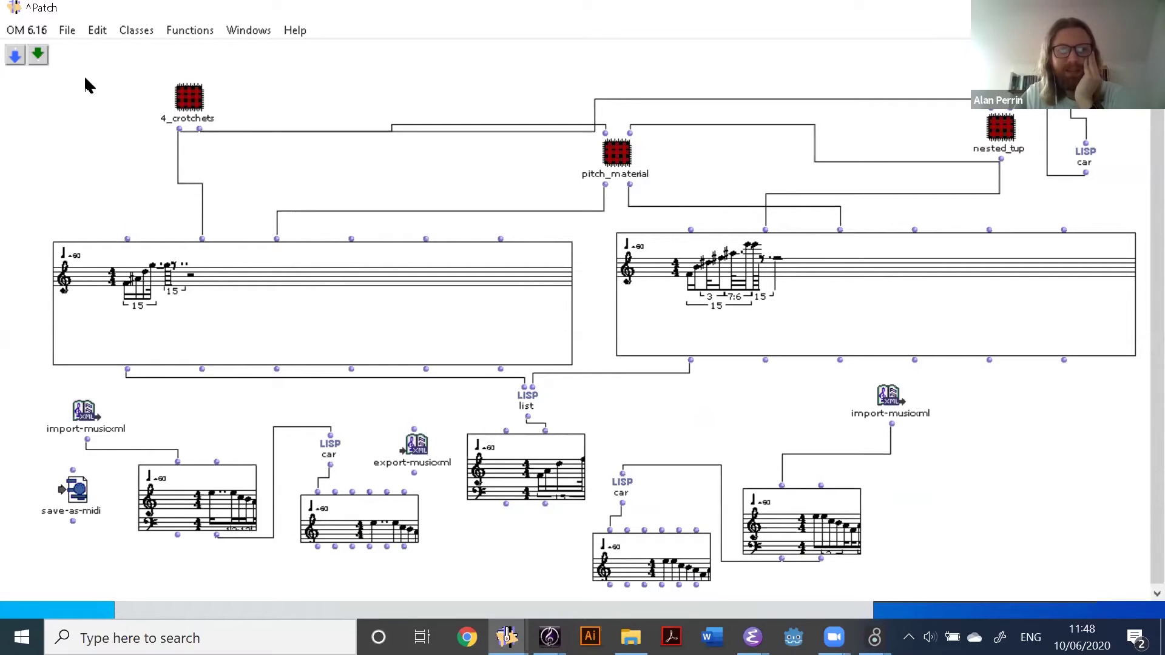
Set the divisor in the 4_crotchets patch to 1/4, close it, and re-evaluate the connected voice
double_click(190, 99)
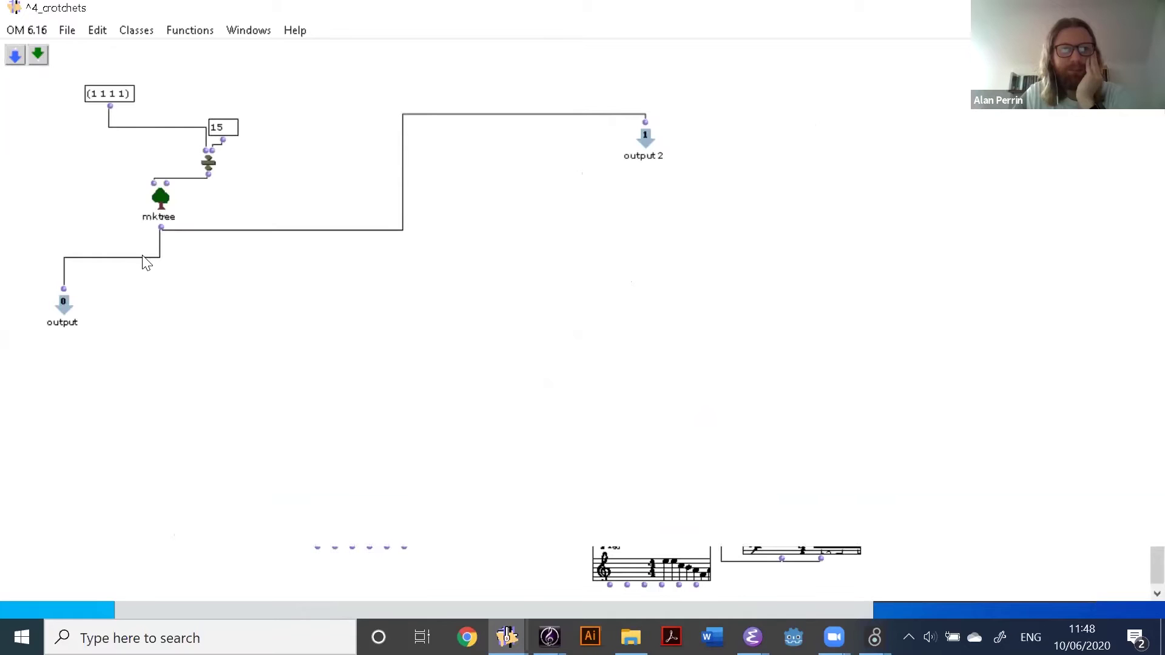
double_click(234, 126)
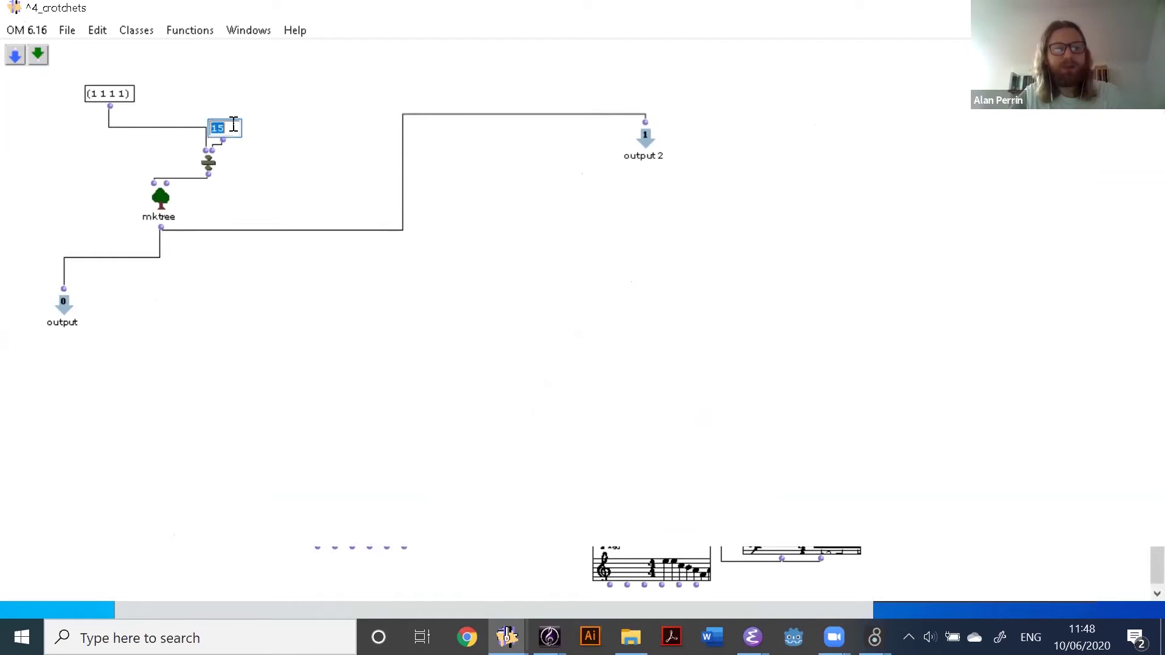
text(1/4)
key(Return)
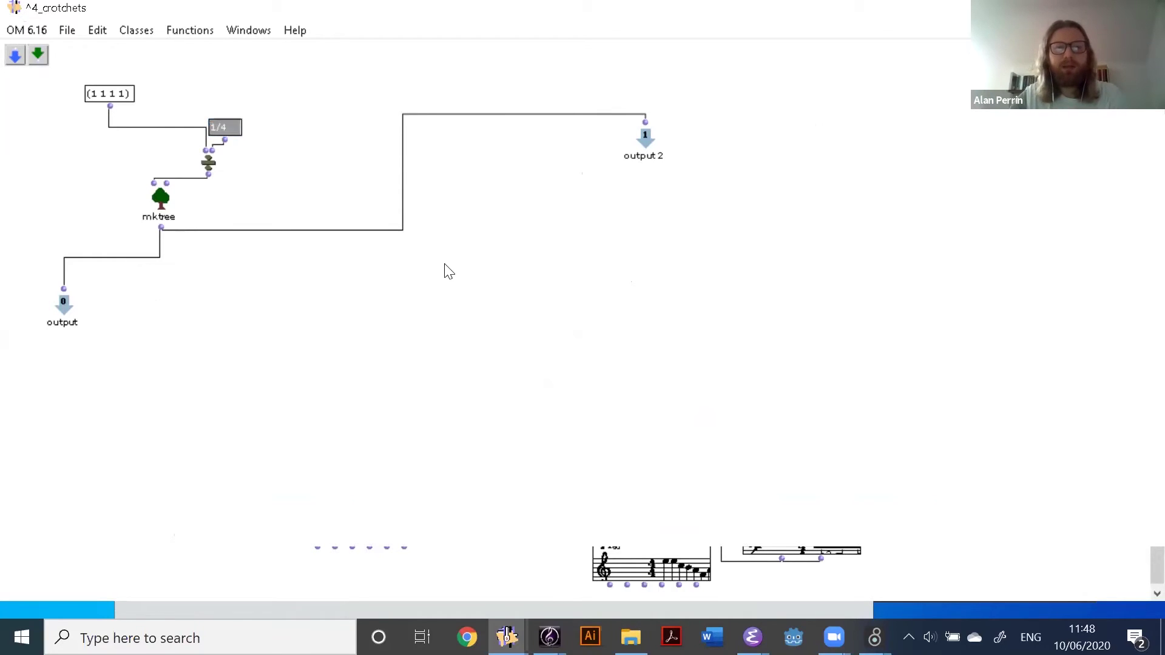
key(ctrl+w)
click(319, 298)
key(v)
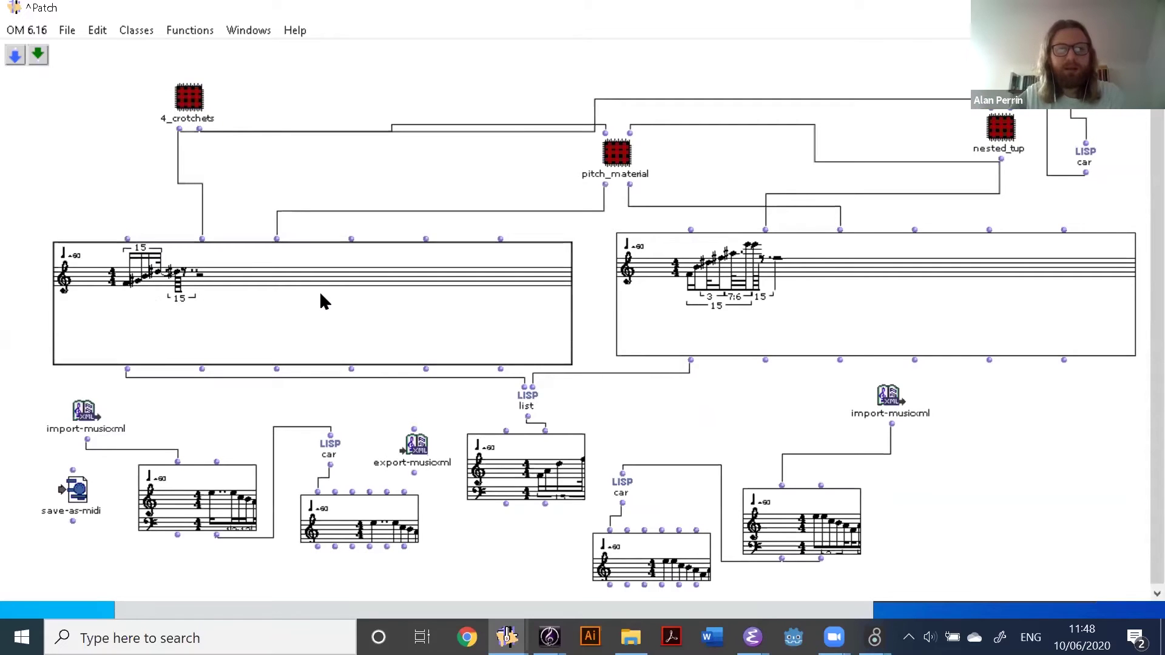
Set the divisor in the 4_crotchets patch to 4 and return to the main patch
double_click(188, 97)
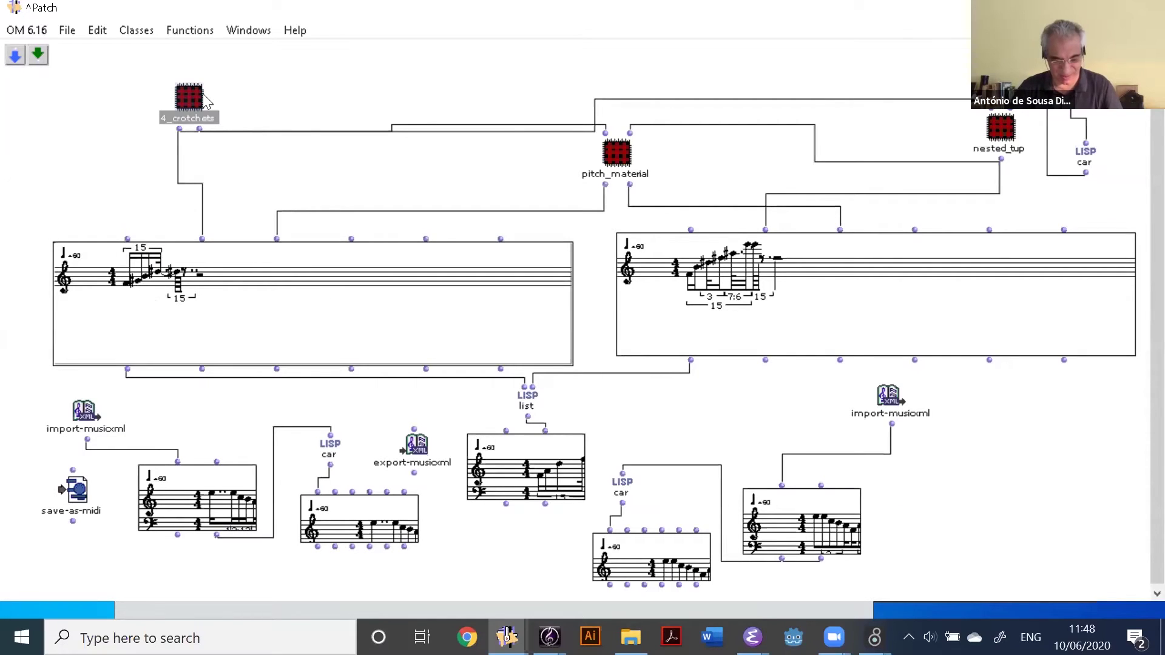
double_click(234, 124)
text(4)
key(Return)
key(ctrl+w)
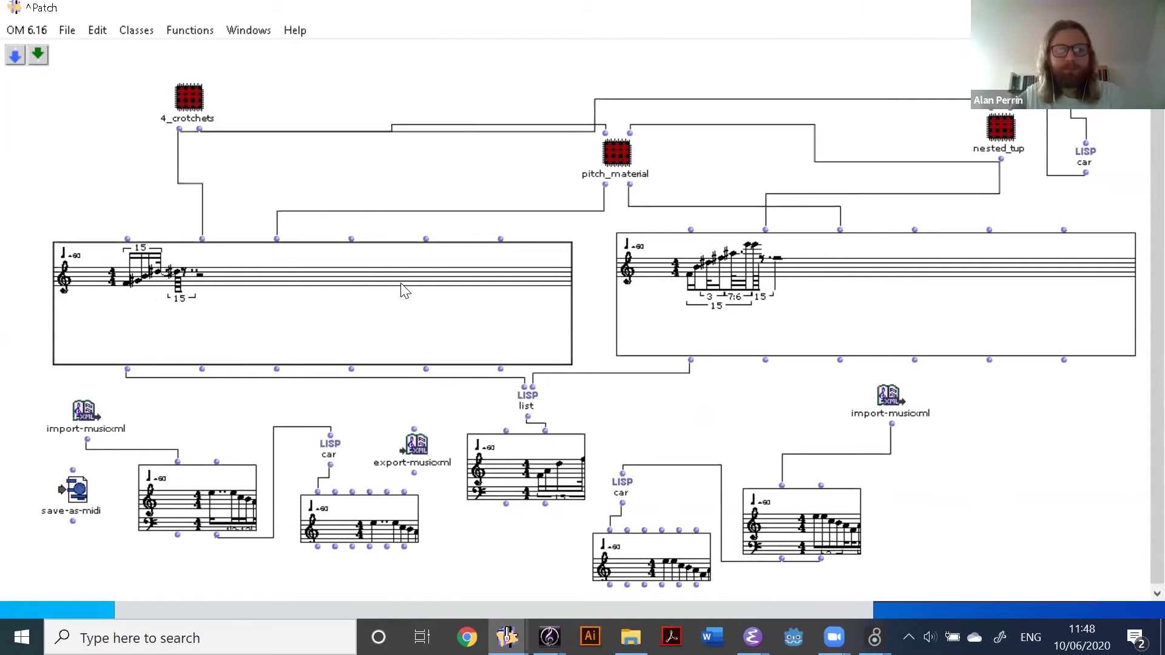
Re-evaluate the poly object and move the voice box fed by 4_crotchets slightly upward
click(549, 464)
key(v)
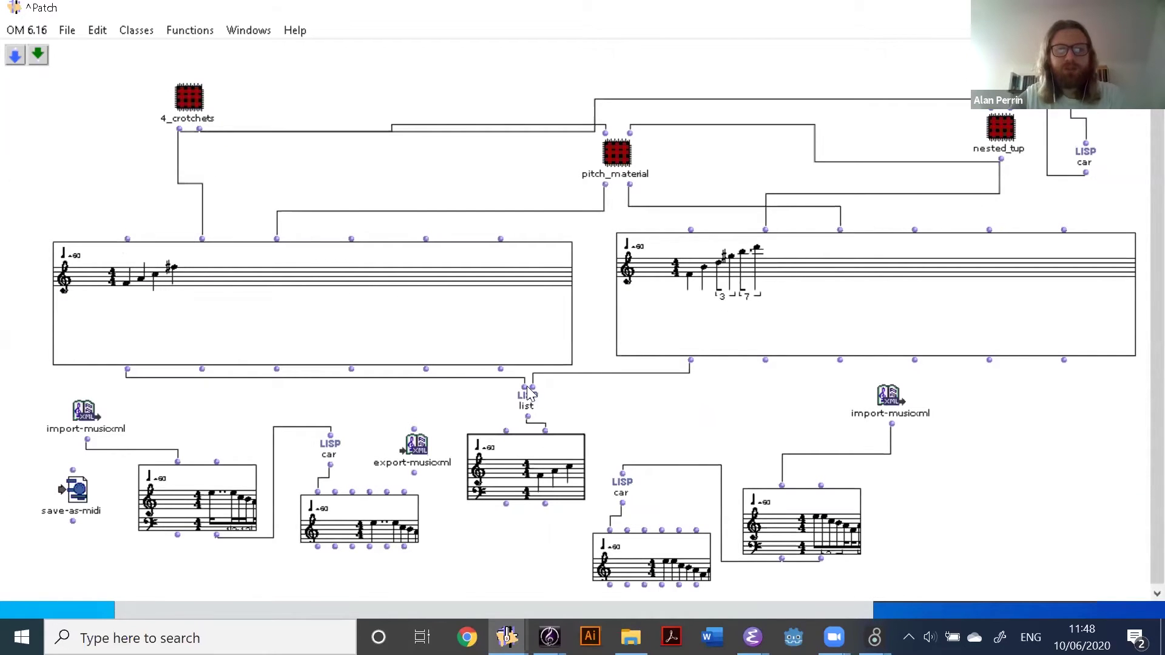
drag(474, 302, 468, 277)
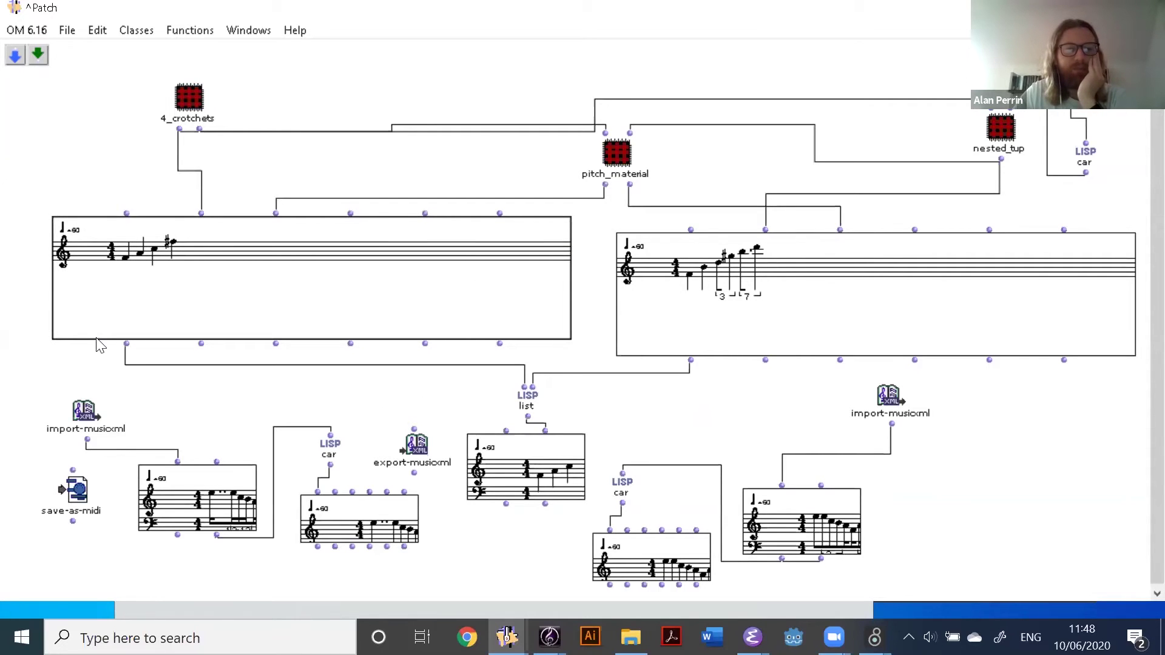
Connect the 4_crotchets voice to export-musicxml and export it as an XML file named MyFirstTest in out-files
mouse_move(126, 343)
mouse_down()
mouse_move(425, 442)
mouse_move(415, 430)
mouse_up()
click(417, 453)
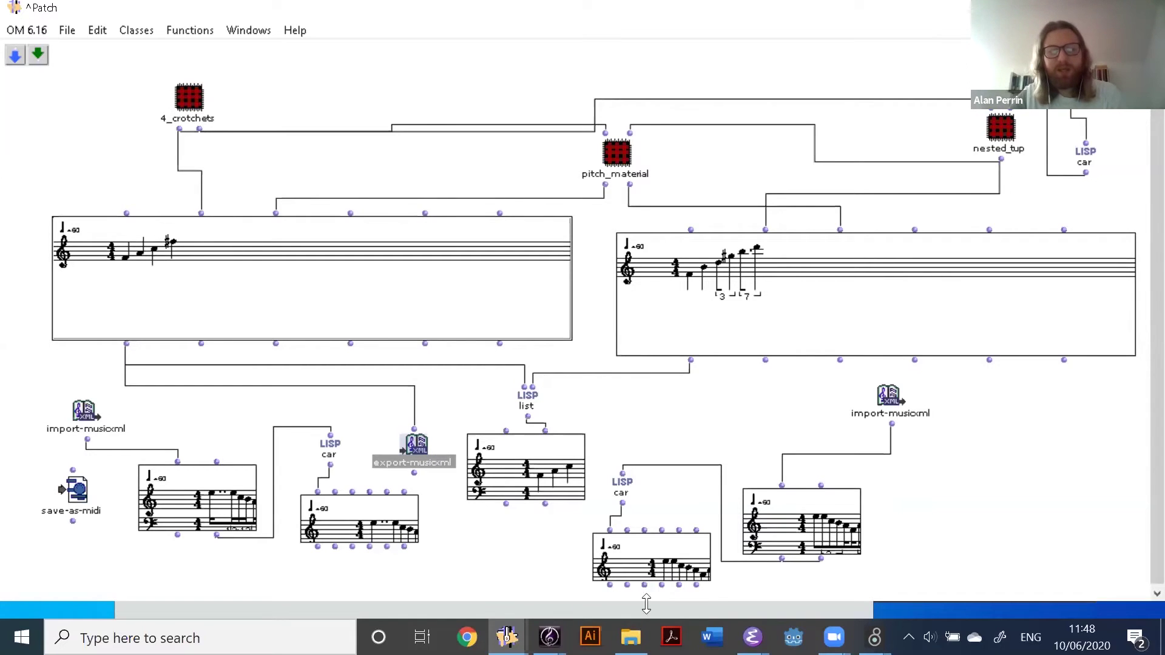
click(431, 476)
click(423, 454)
key(v)
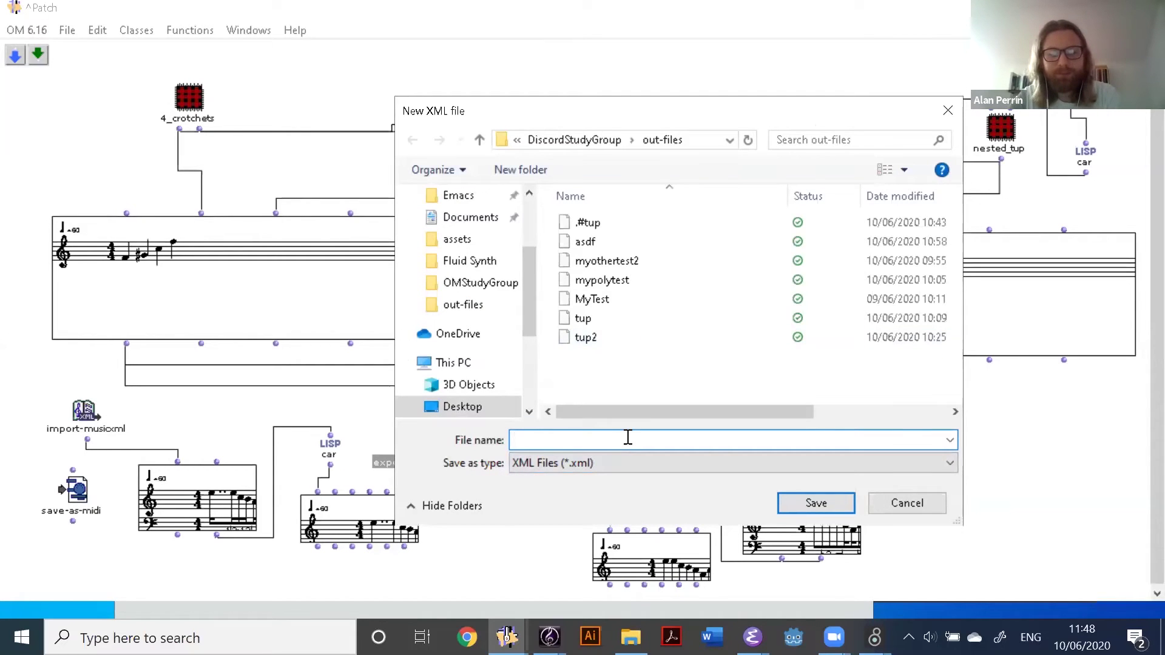
text(My)
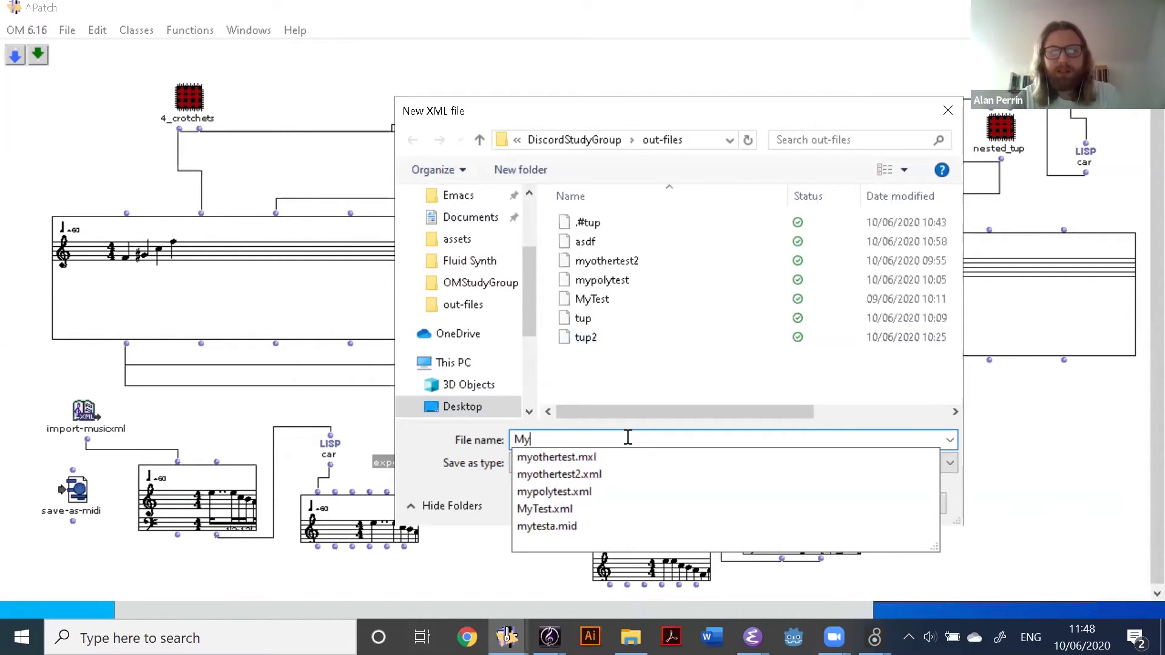
text(FirstTest)
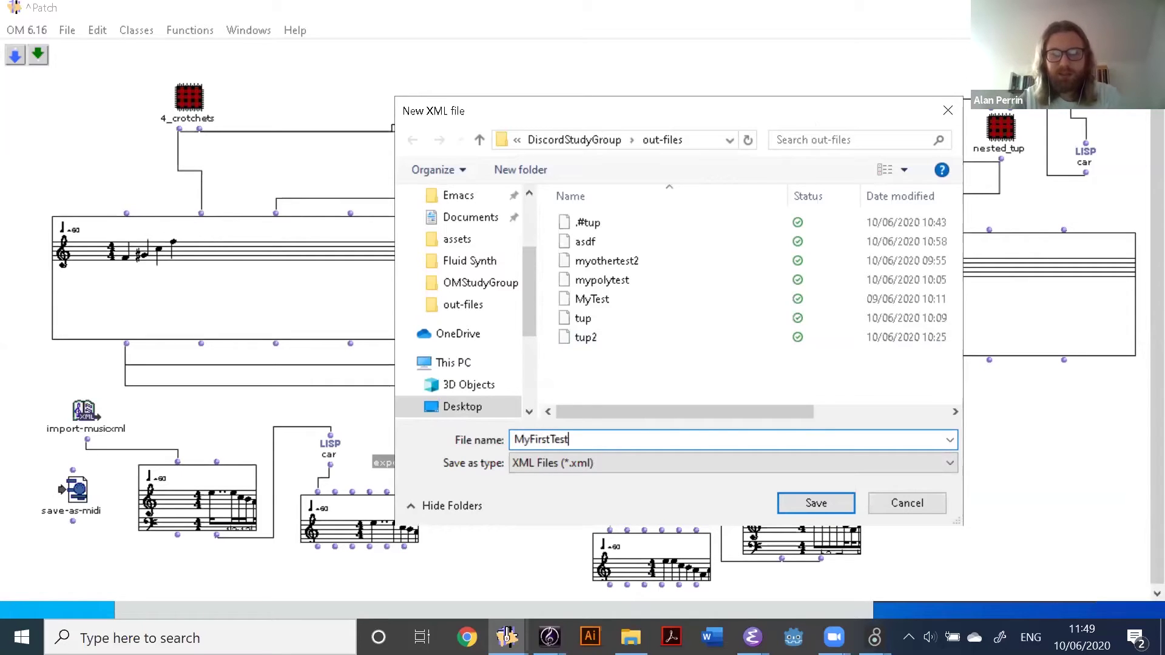
click(838, 502)
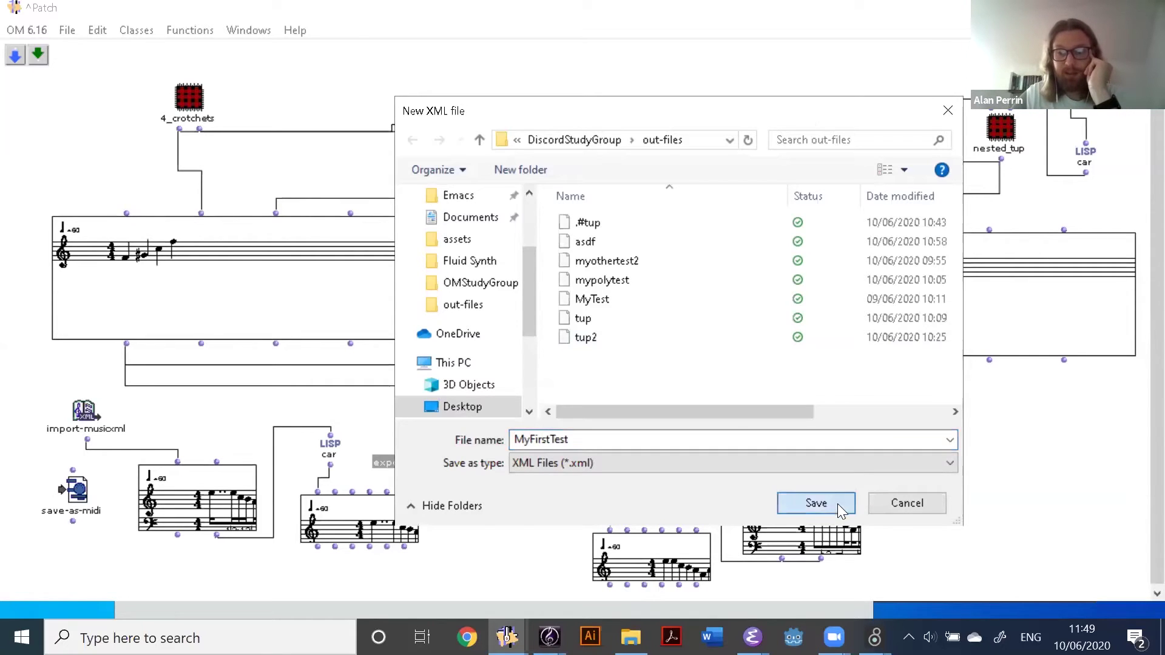
Switch to the myothertest score in Sibelius and import the MyFirstTest file from the out-files folder
mouse_move(549, 638)
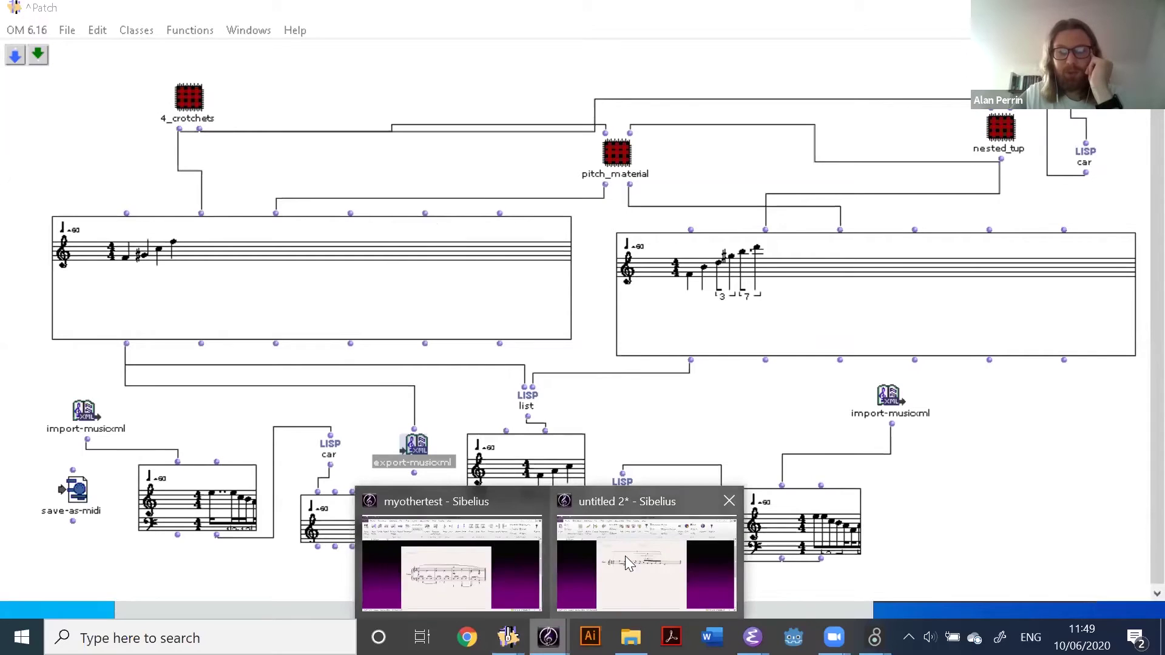
click(504, 555)
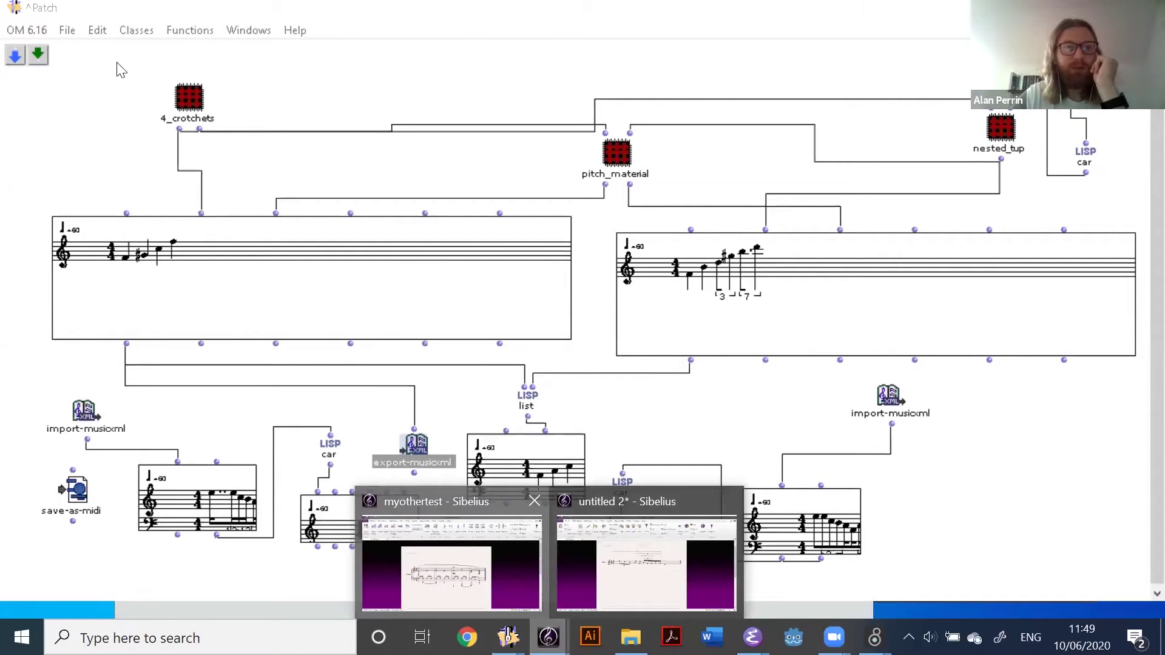
click(24, 26)
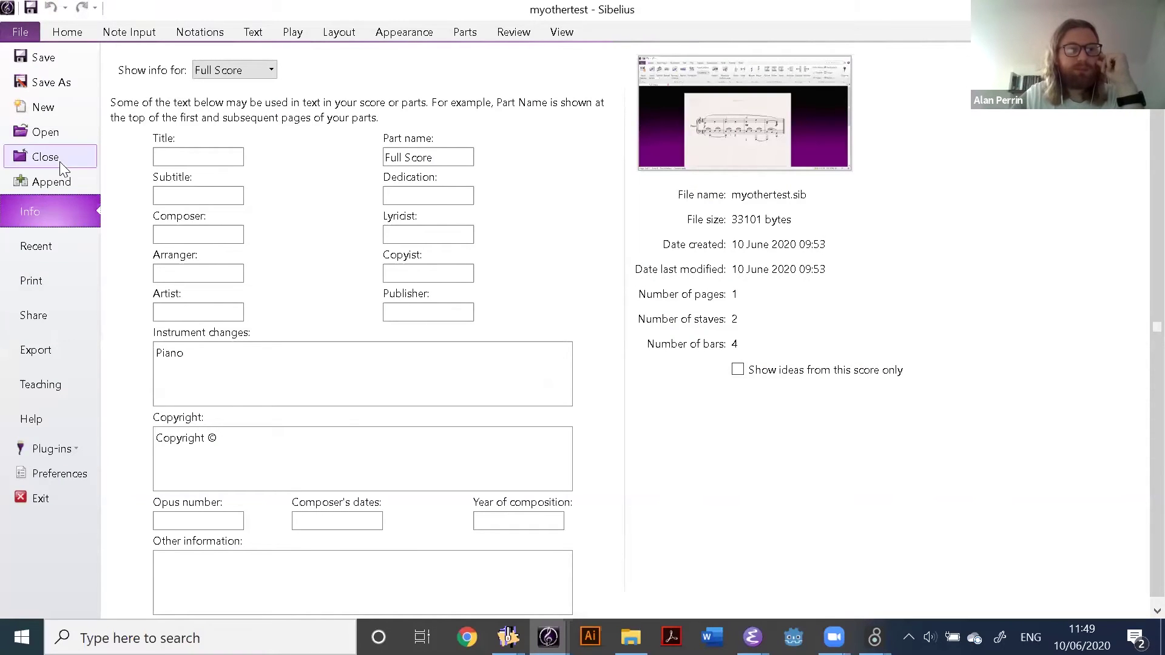
click(57, 132)
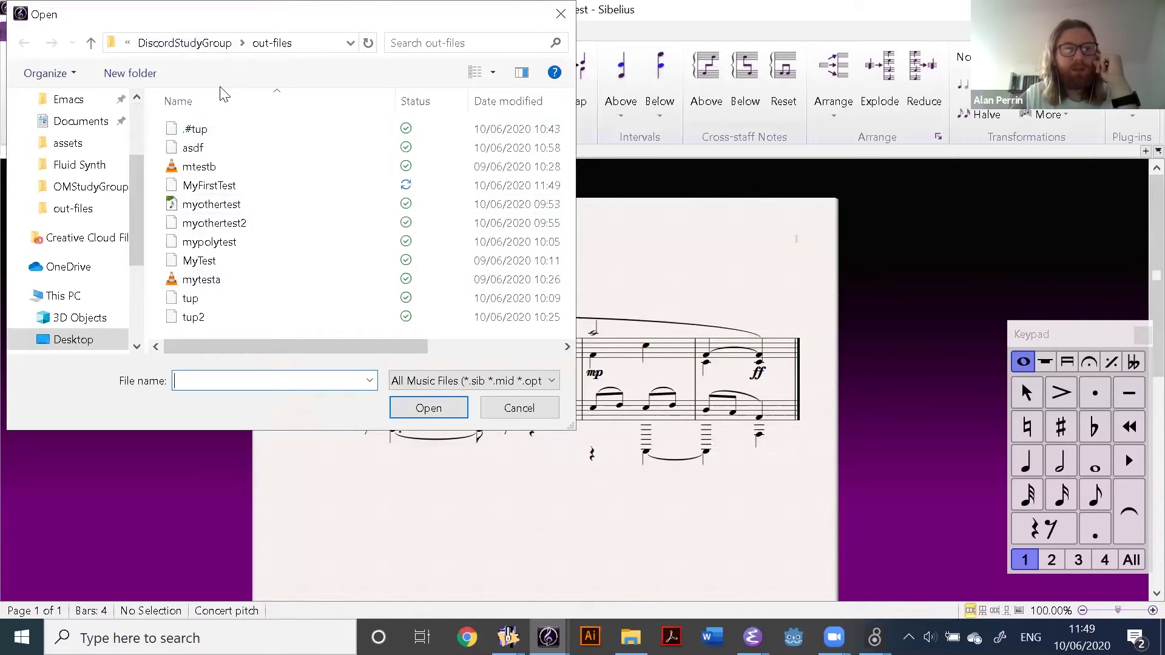
double_click(253, 190)
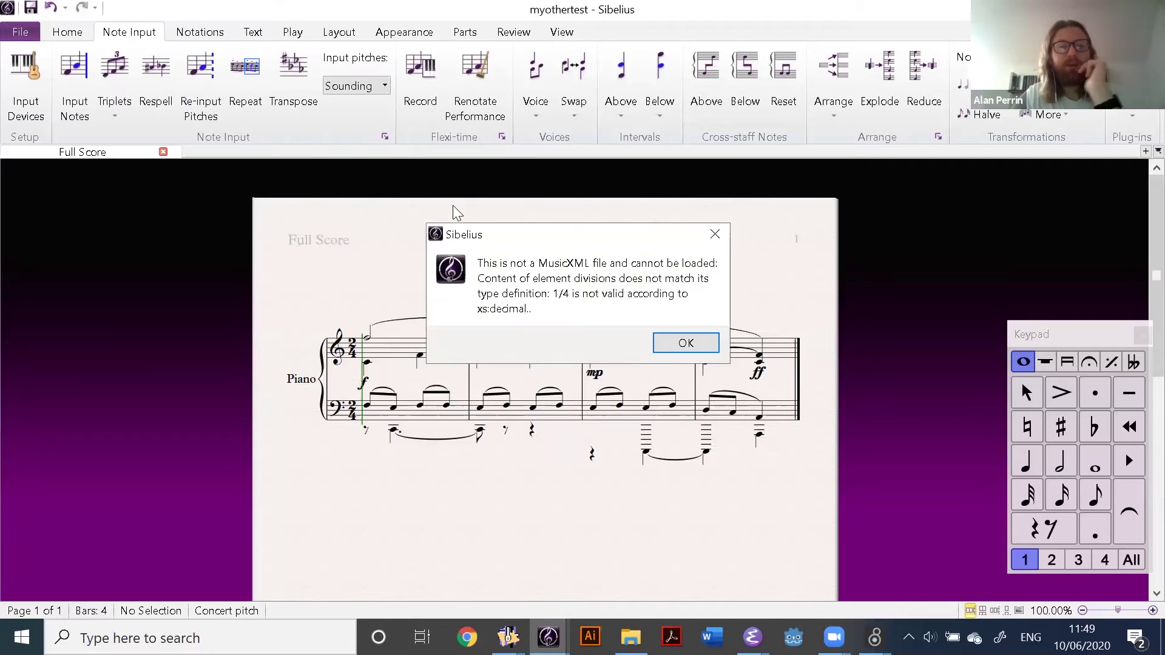
click(677, 341)
click(627, 464)
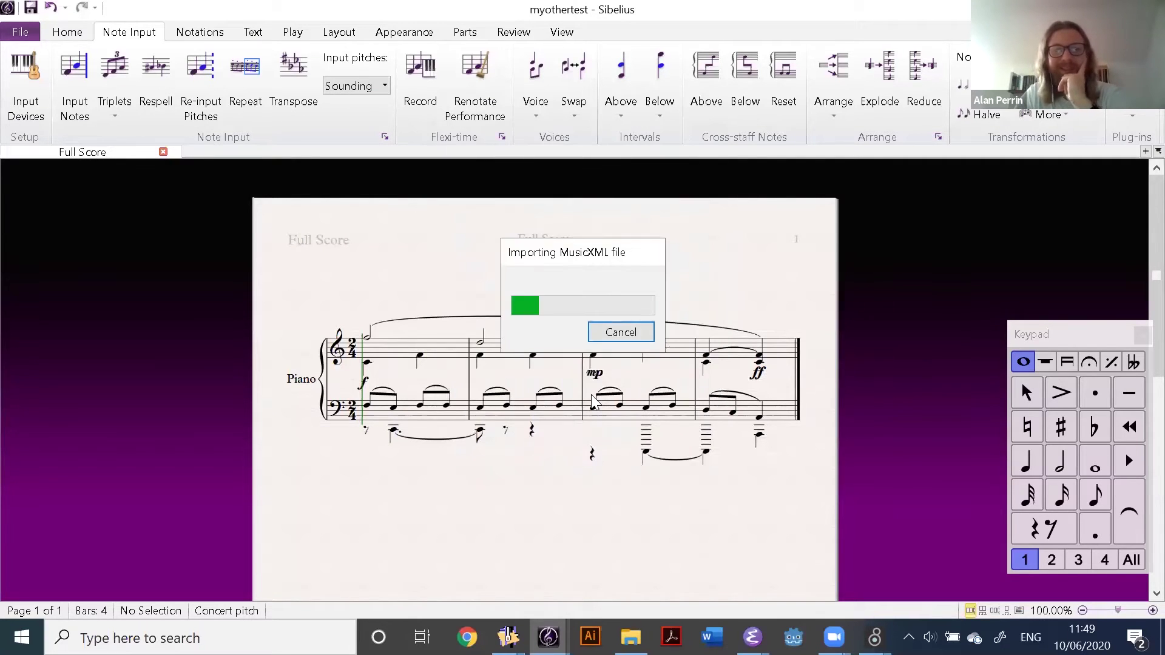
Enlarge the imported MyFirstTest score to 150% and copy its bar of four crotchets
key(ctrl+w)
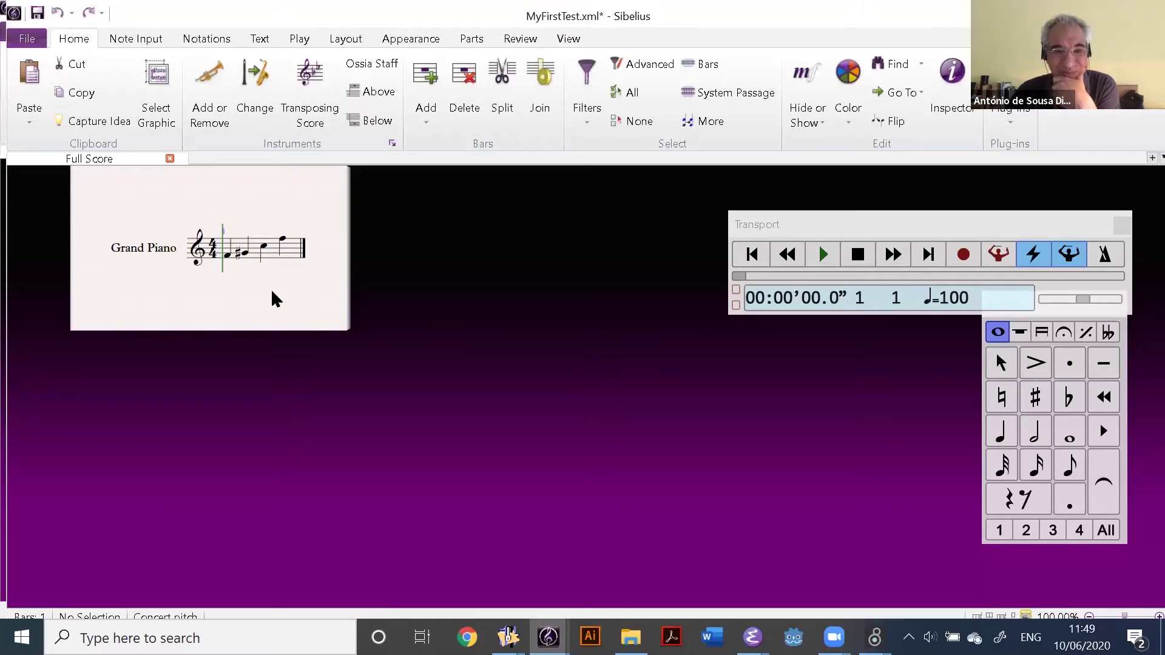
drag(276, 299, 505, 404)
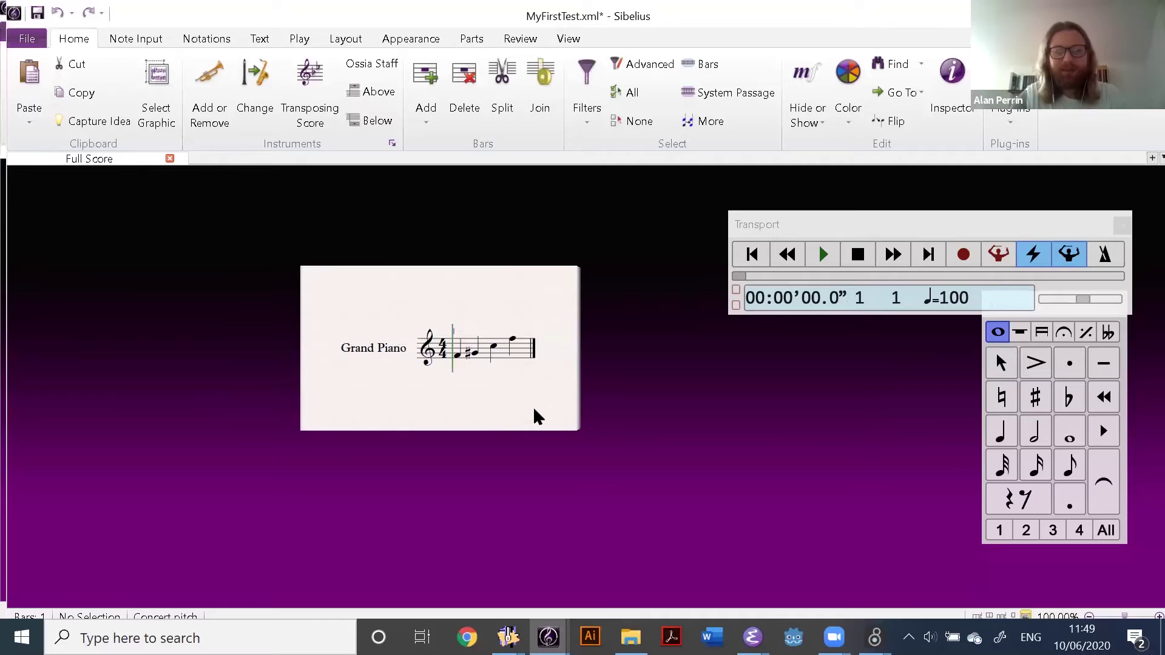
key(ctrl+plus)
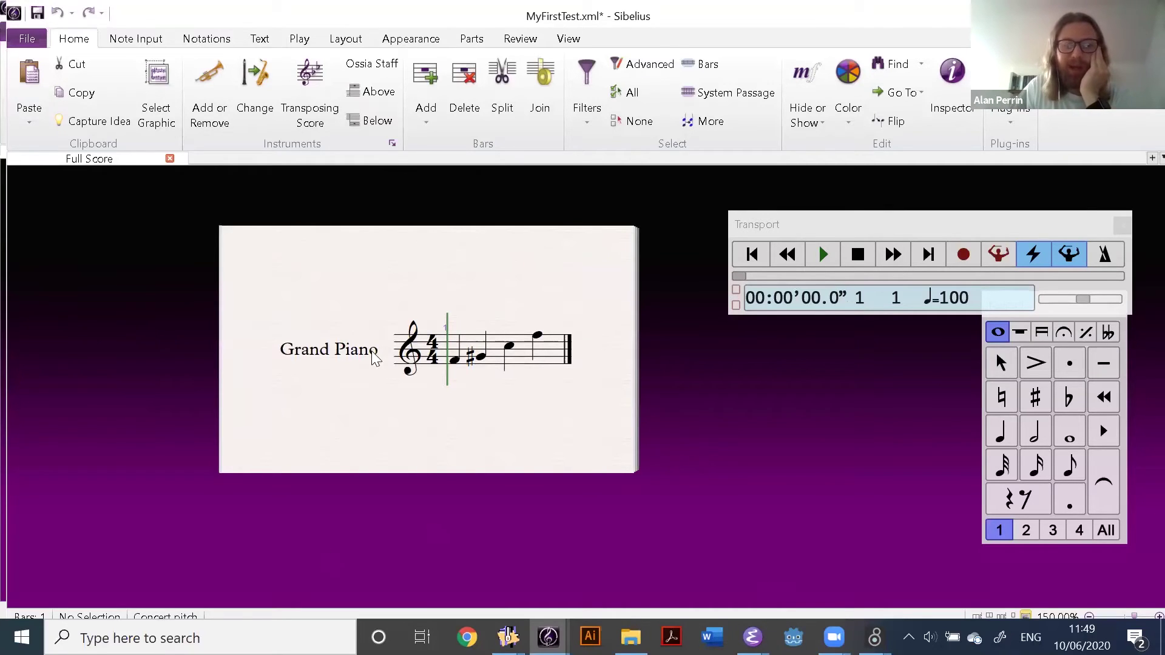
drag(382, 427, 438, 443)
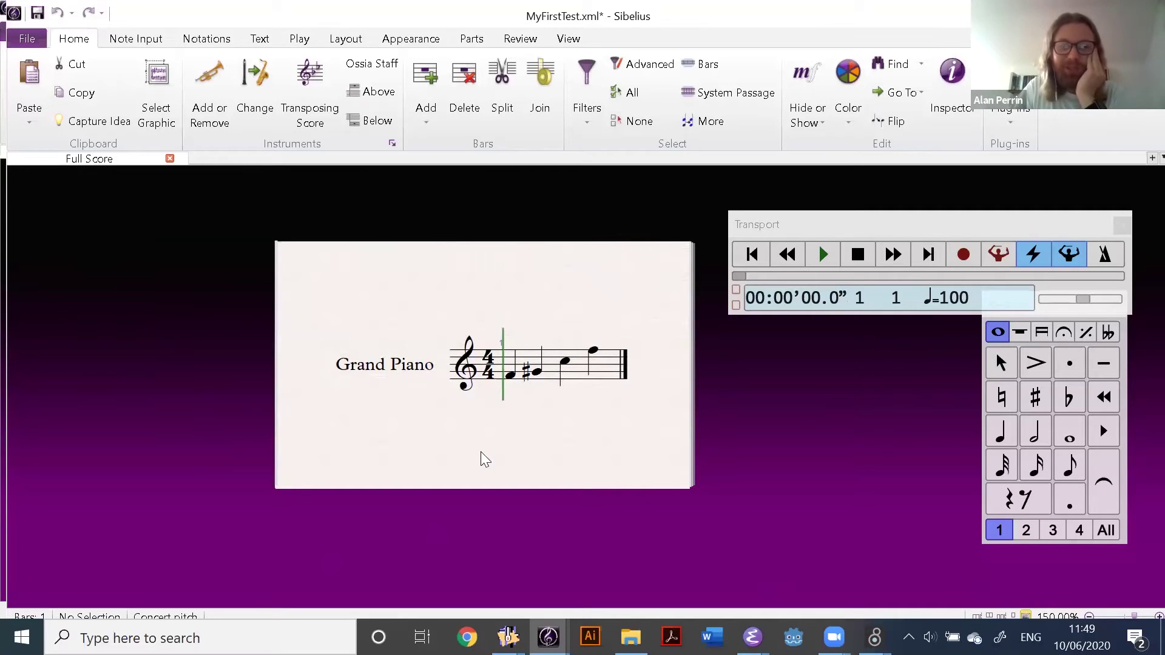
click(610, 383)
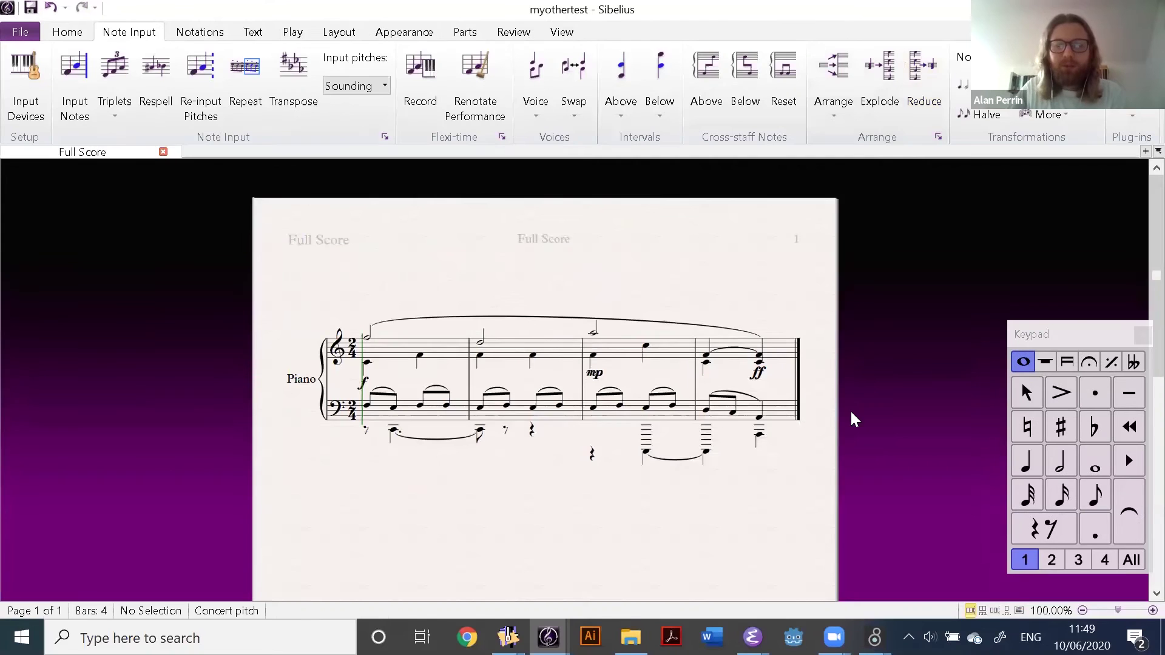
Add one bar at the end of the myothertest score and break the system before it
key(ctrl+b)
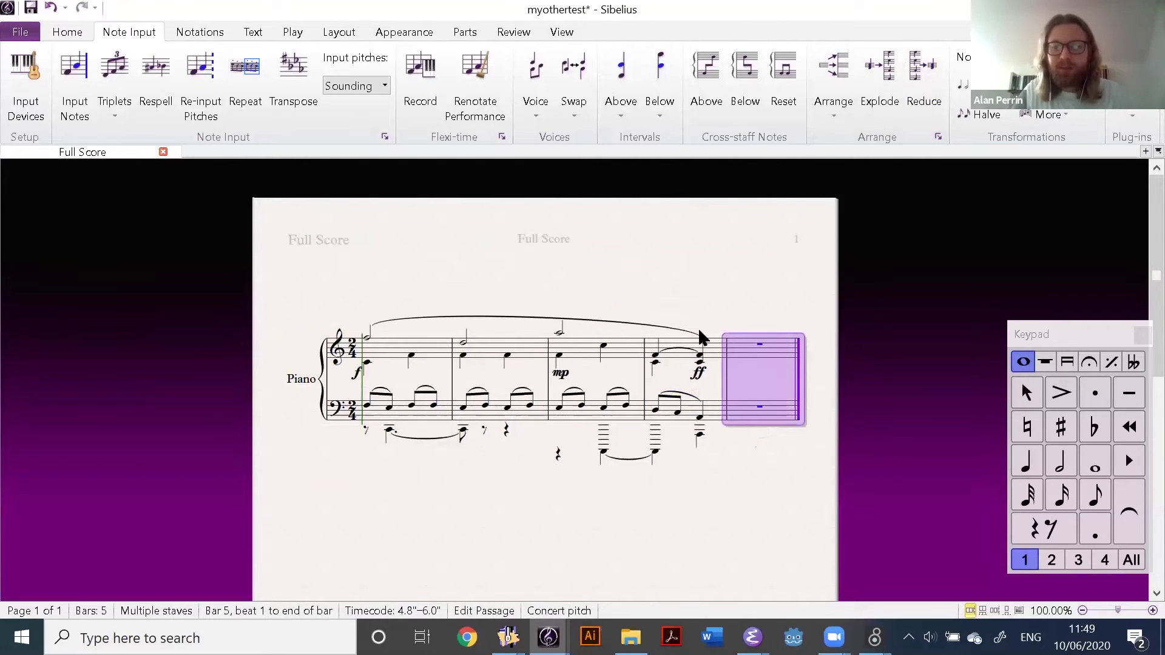
click(721, 384)
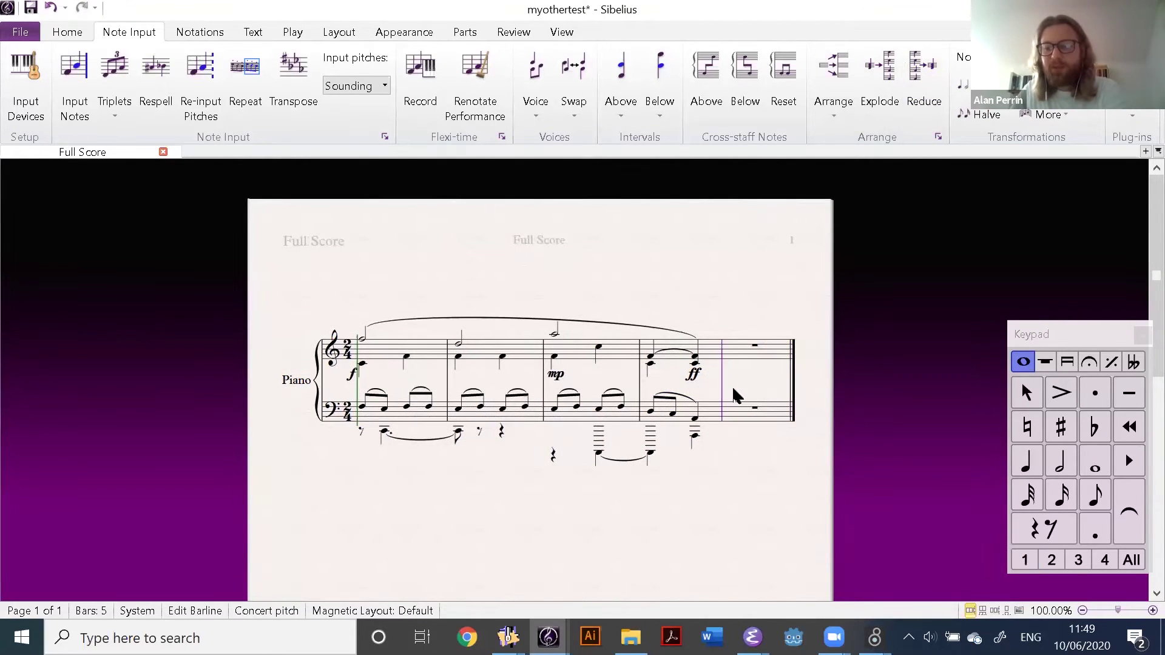
key(Return)
Paste the copied crotchets into the piano's bass and treble staves from bar 5, then move the new system down slightly
scroll(470, 324, down, 3)
click(504, 295)
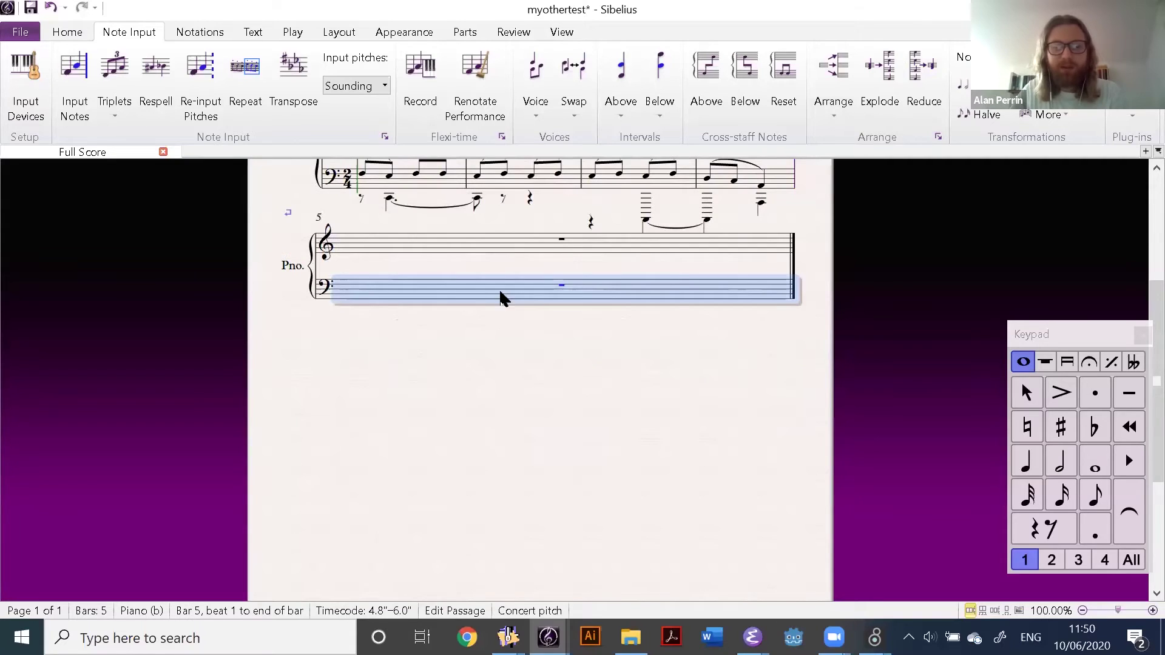
key(ctrl+v)
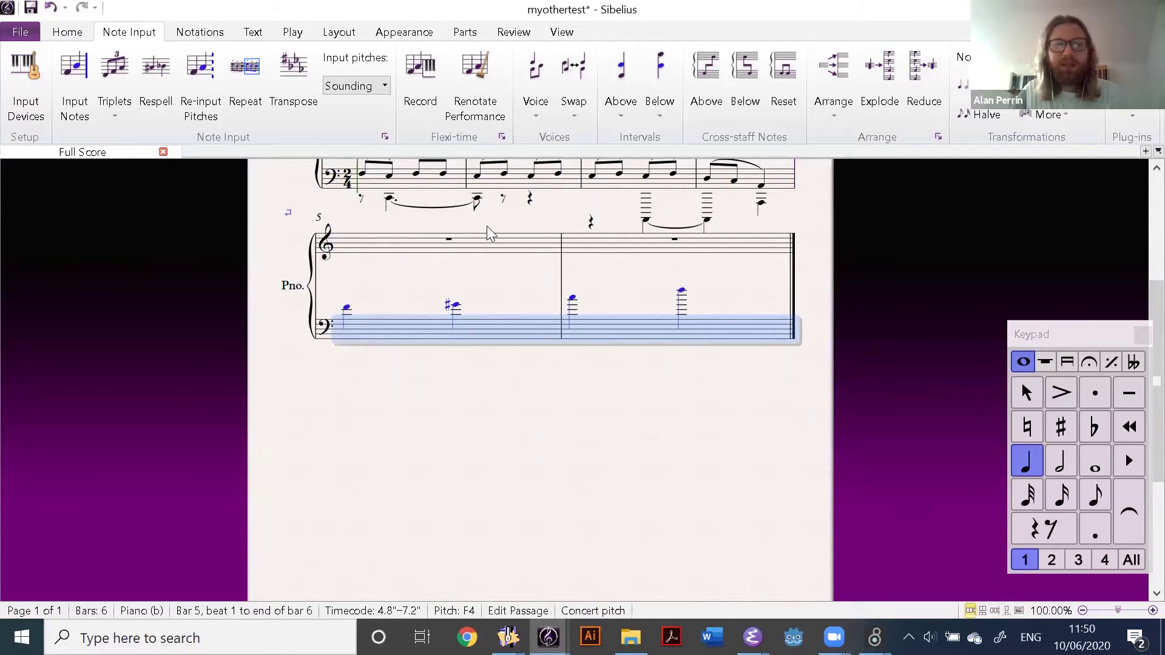
click(495, 250)
key(c)
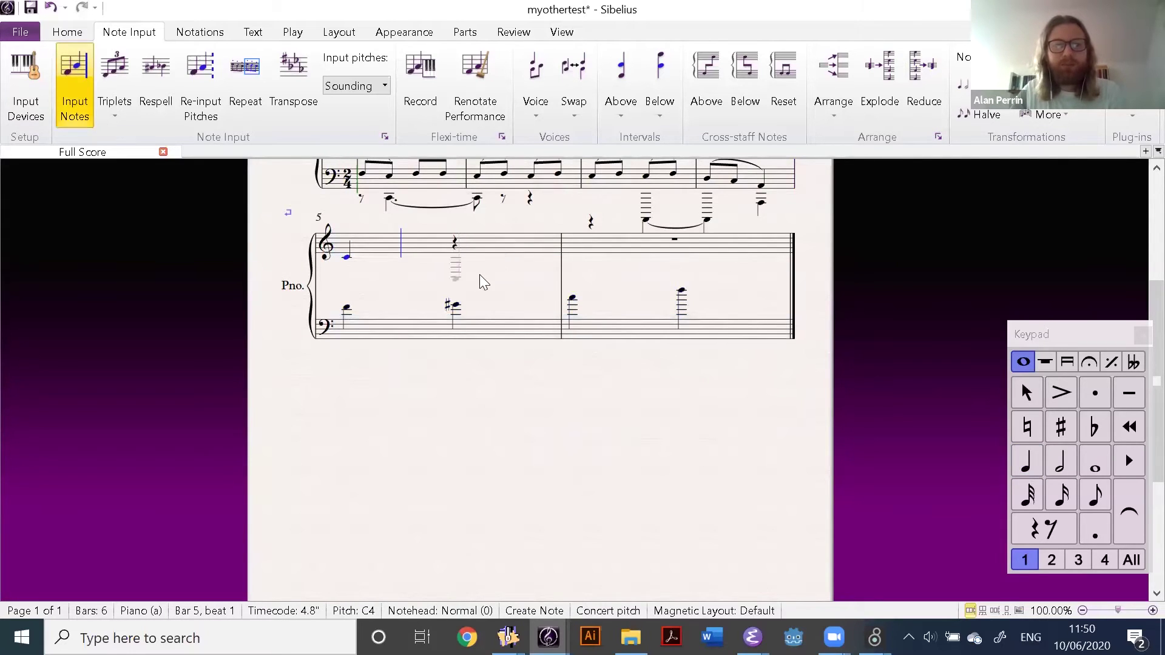
key(ctrl+v)
key(Escape)
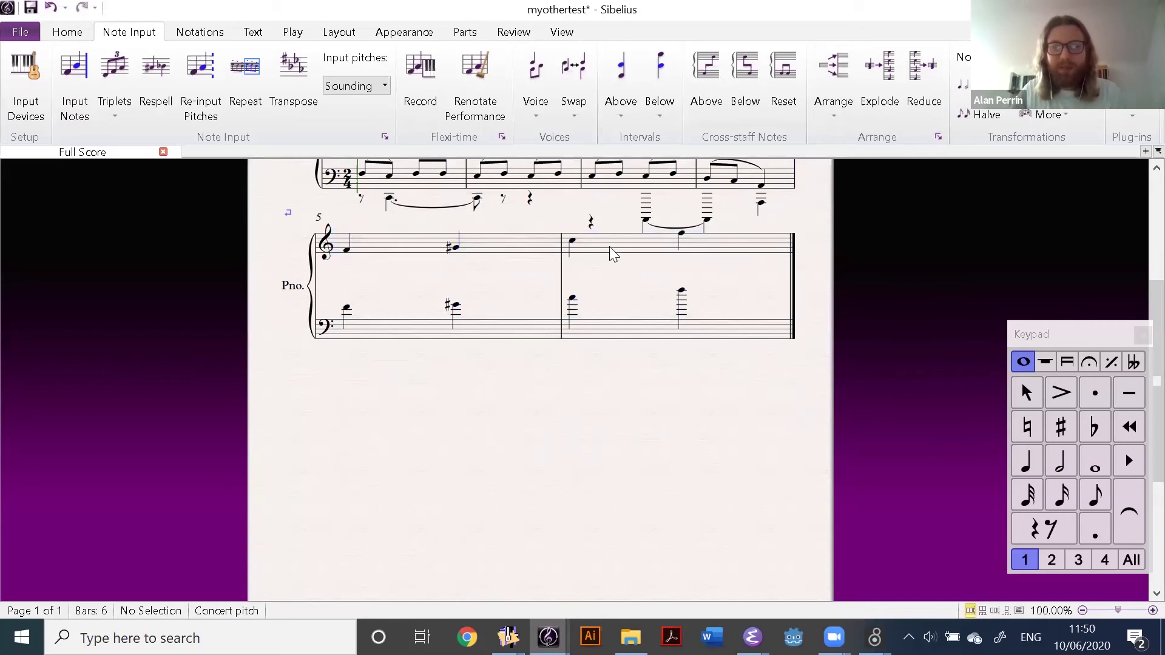
click(622, 301)
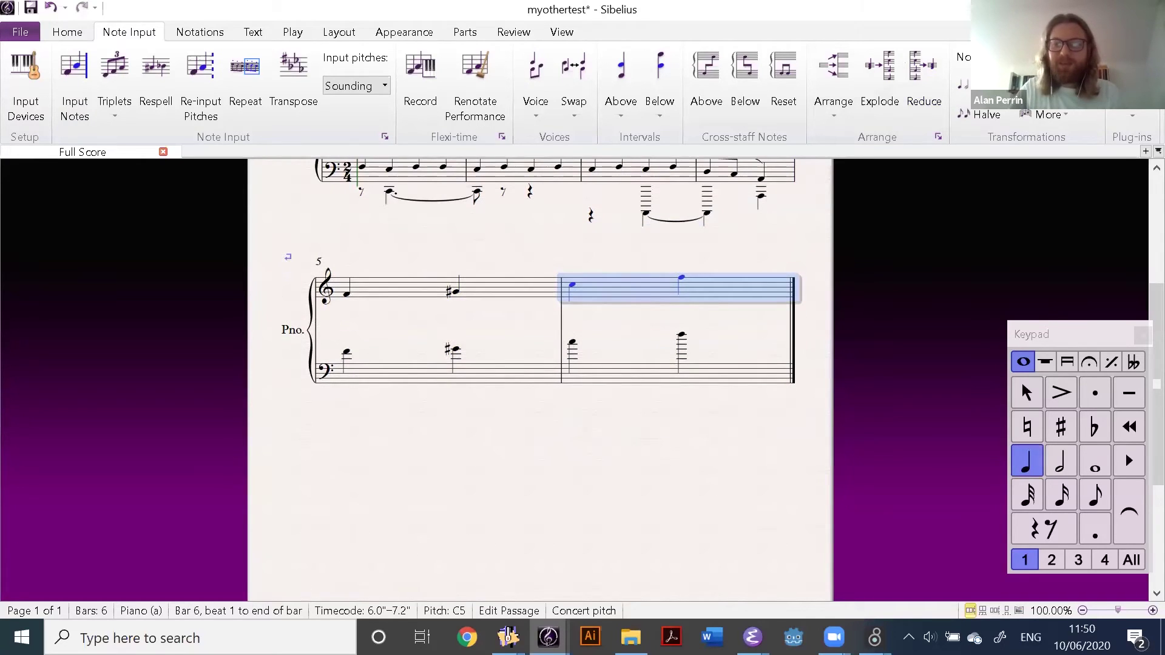
Switch back to the OpenMusic patch, shift the pitch_material box slightly left, and inspect the nested_tup patch
key(alt+Tab)
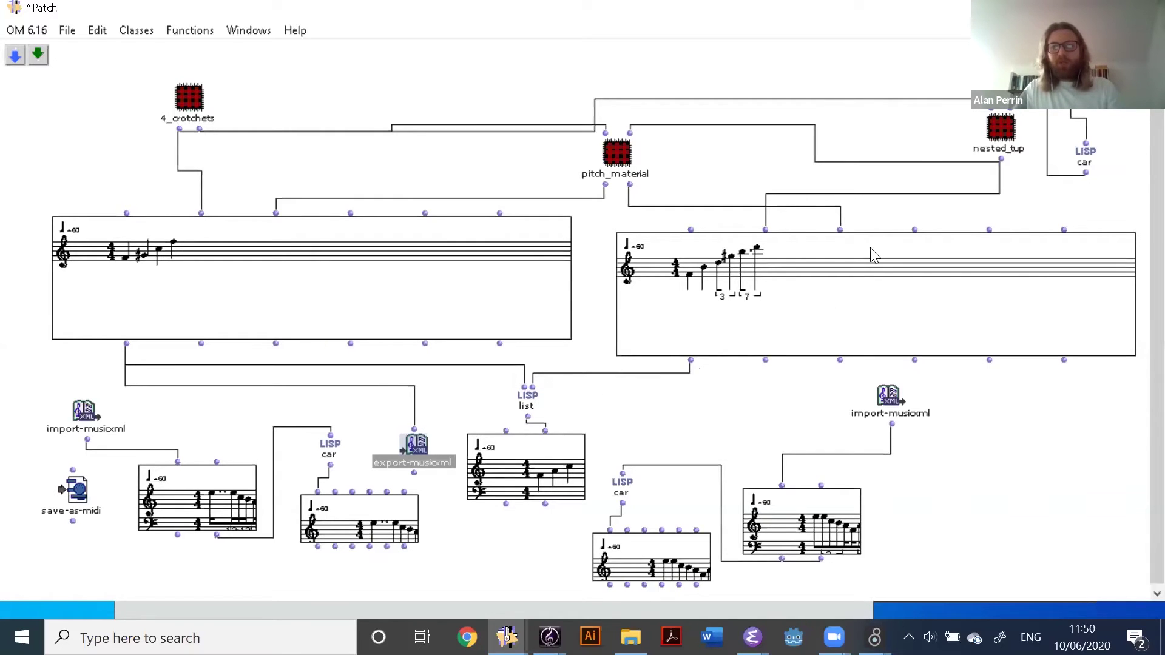
drag(611, 157, 586, 155)
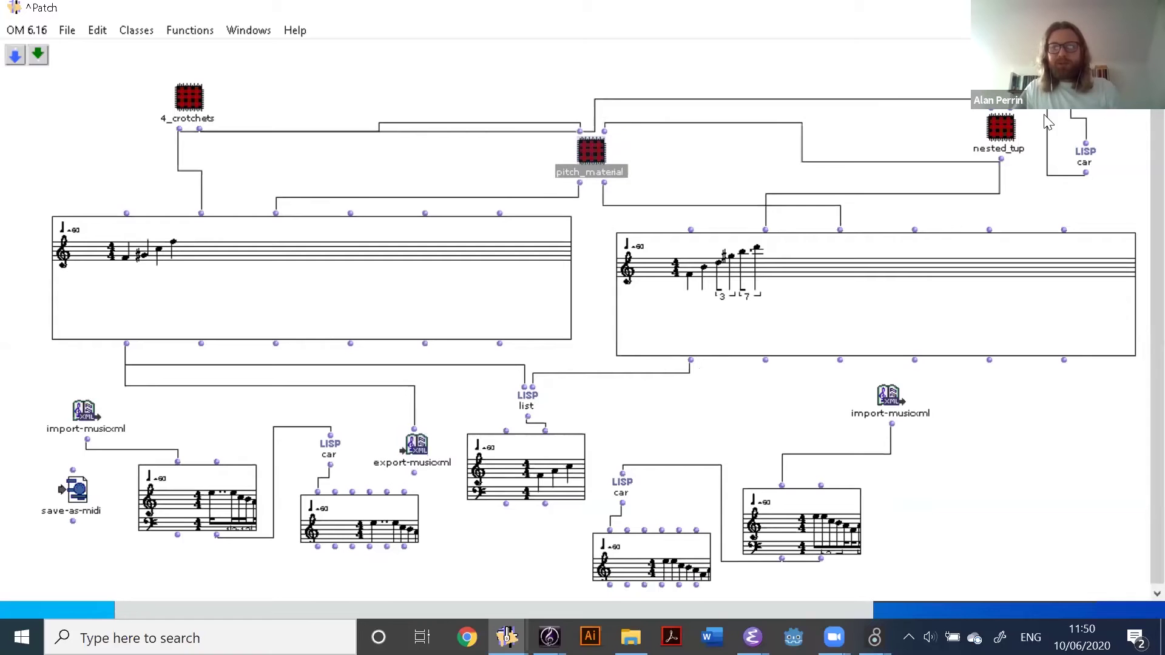
double_click(1002, 128)
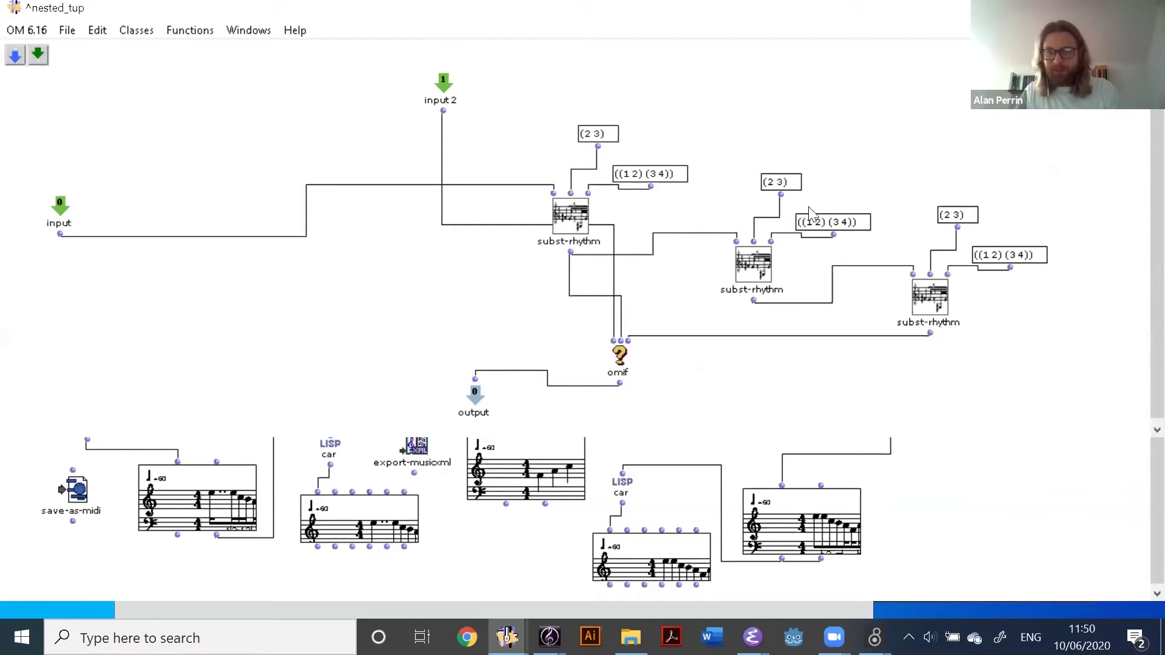
key(ctrl+w)
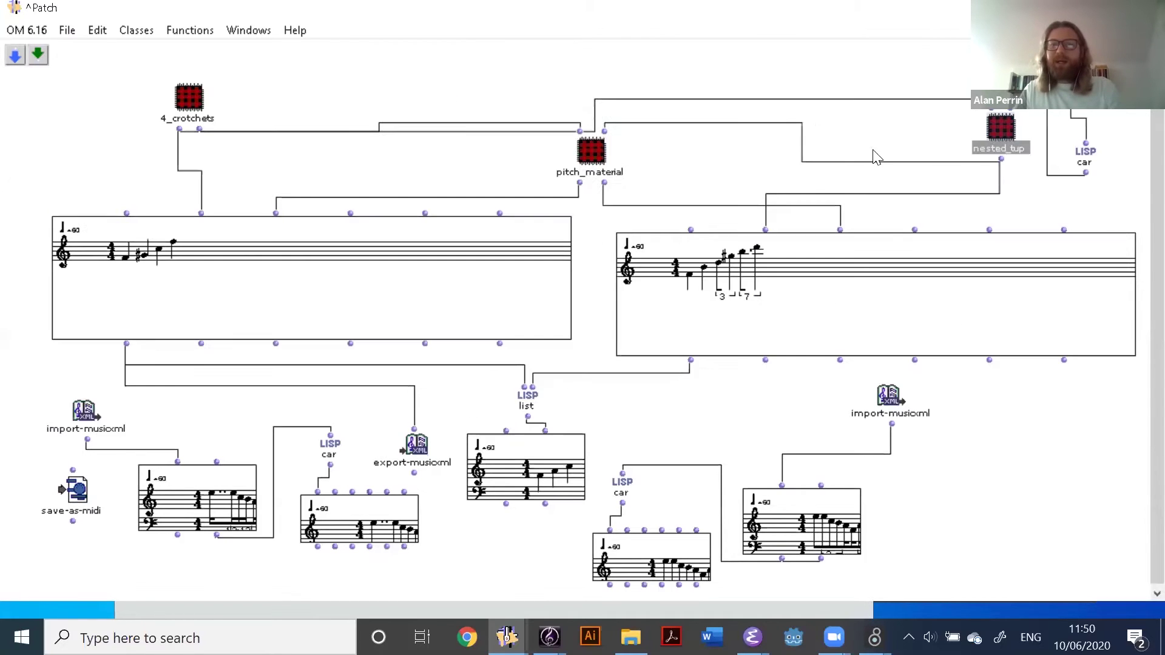
click(821, 297)
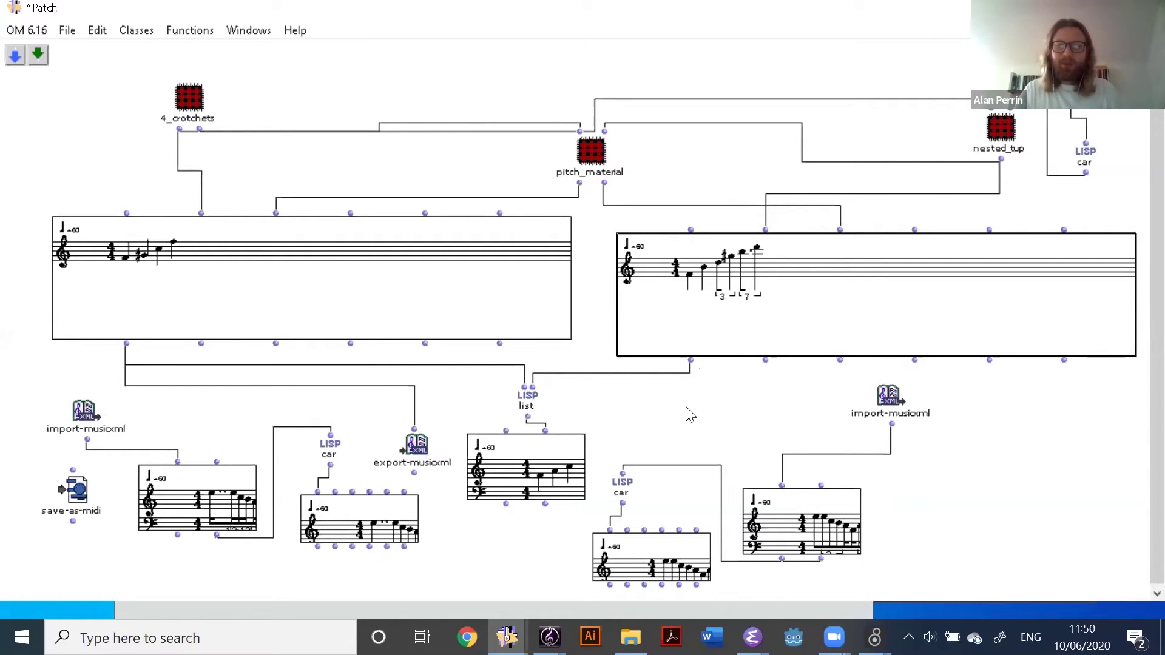
Nudge the export-musicxml box slightly up and to the left
click(419, 450)
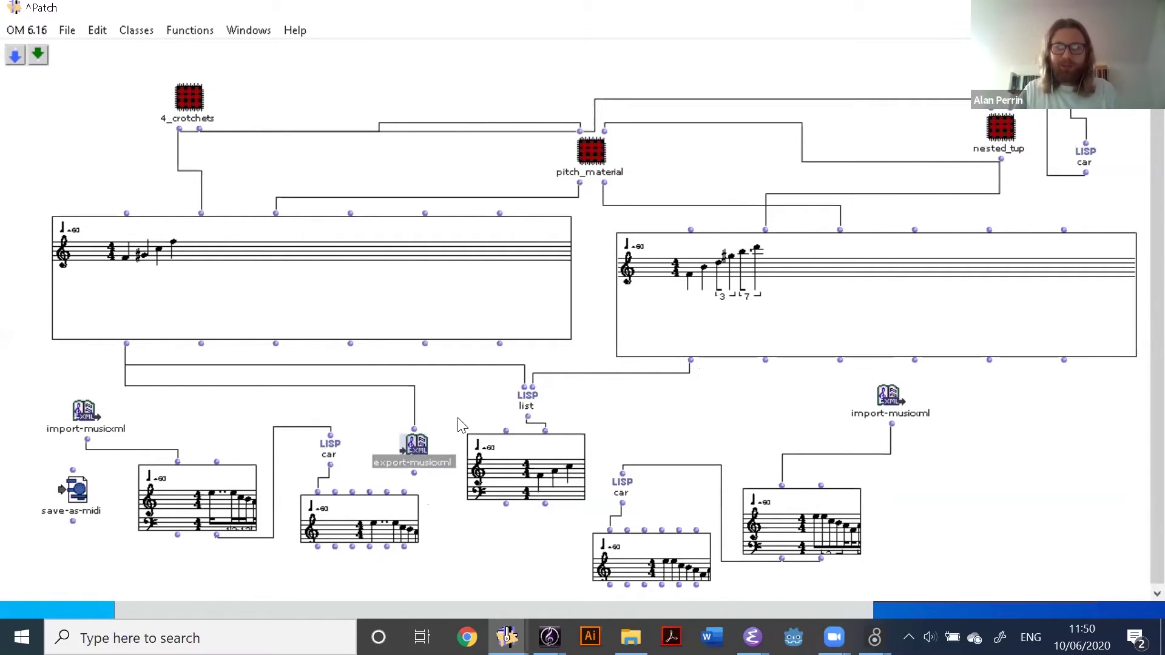
key(Left)
key(Up)
click(489, 416)
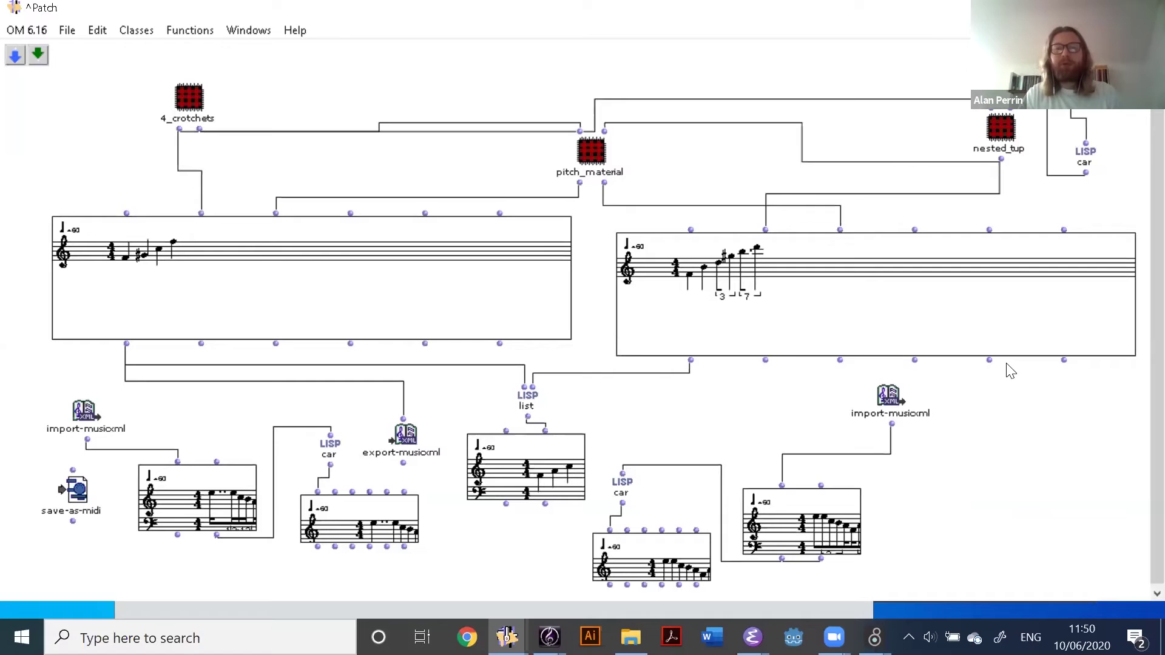
Connect the nested_tup voice to export-musicxml and export it as an XML file named MySecondTest in out-files
drag(690, 360, 403, 423)
click(404, 434)
key(v)
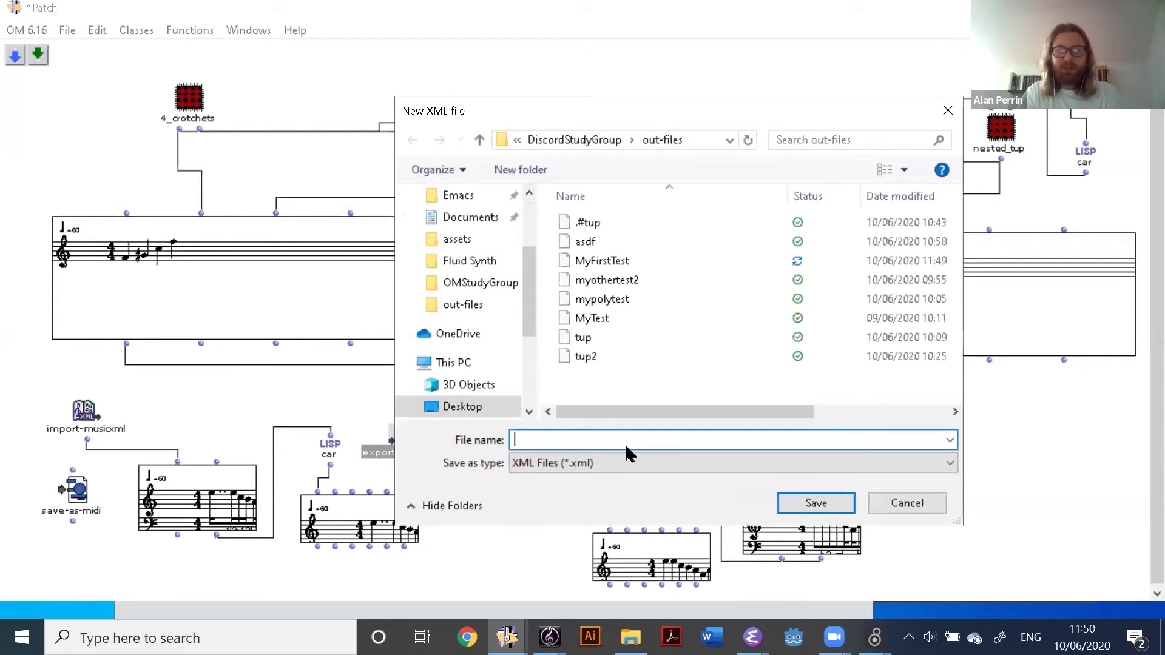
text(MySecondTest)
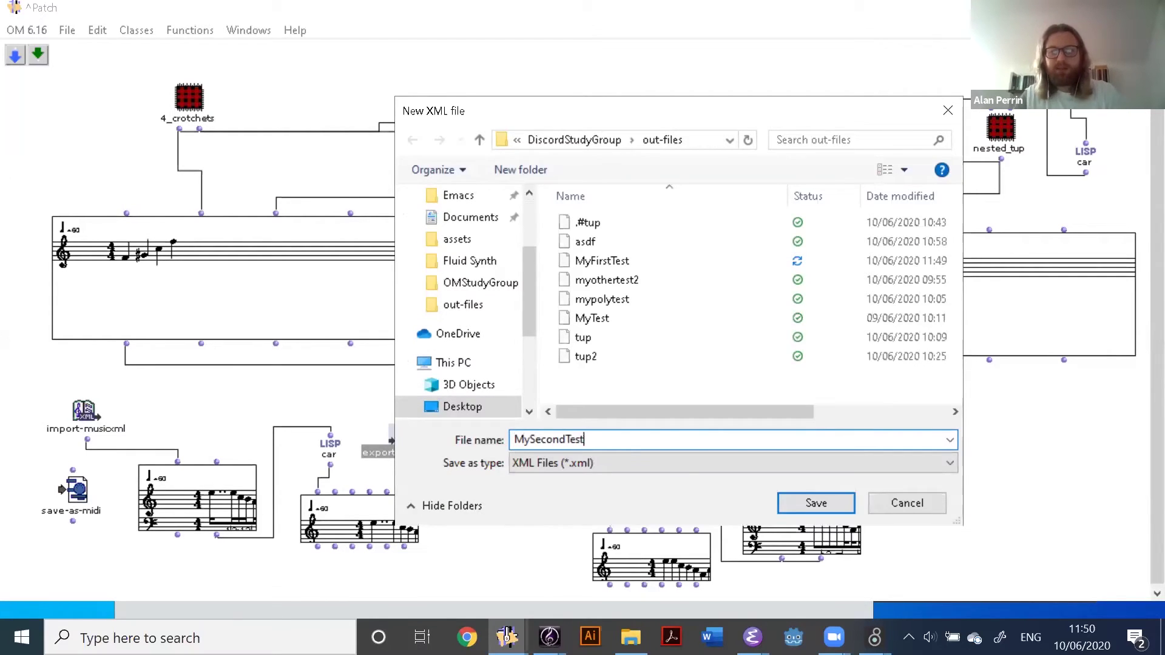
click(813, 504)
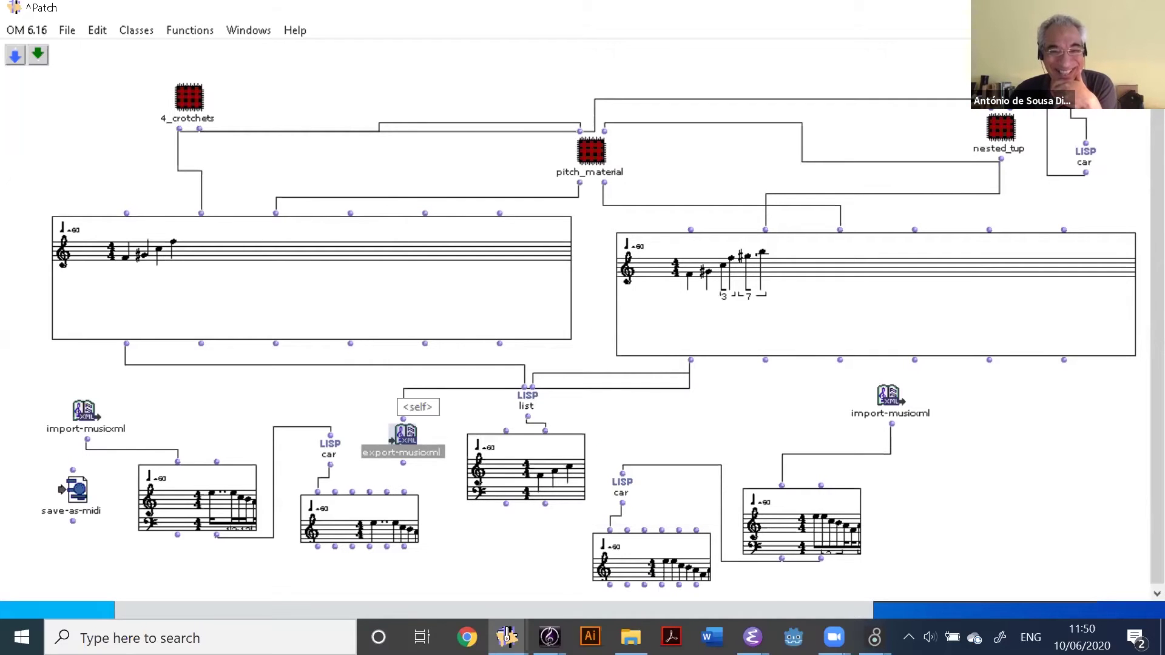
Switch to Sibelius and close the MyFirstTest score
mouse_move(549, 637)
click(753, 555)
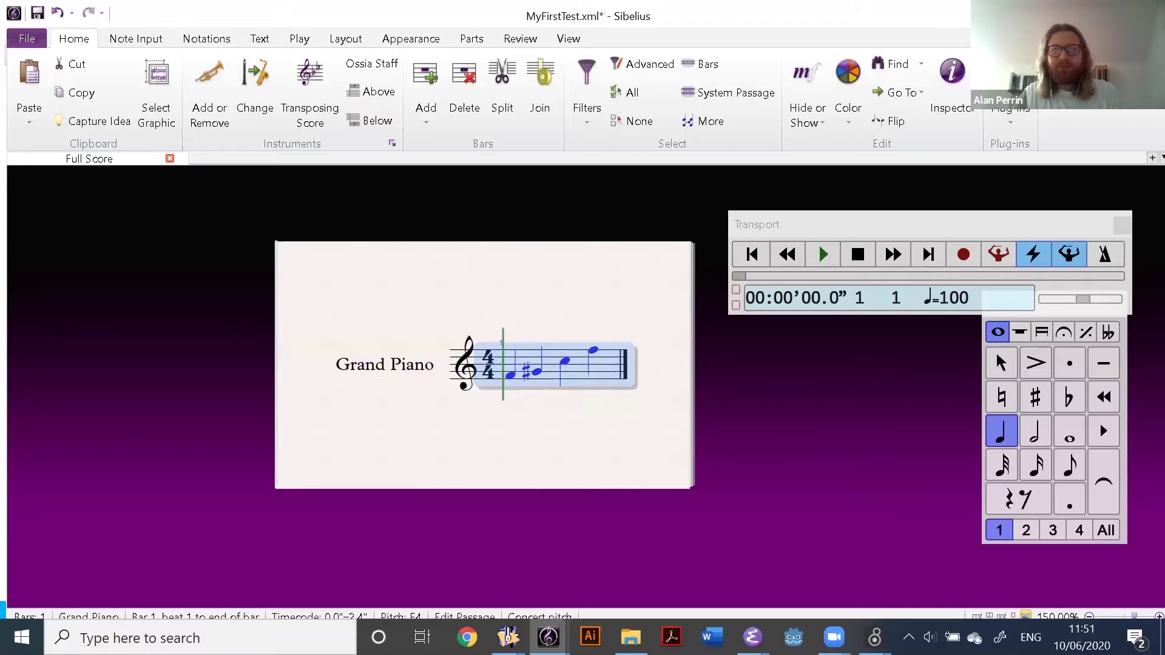
key(alt+F4)
click(616, 333)
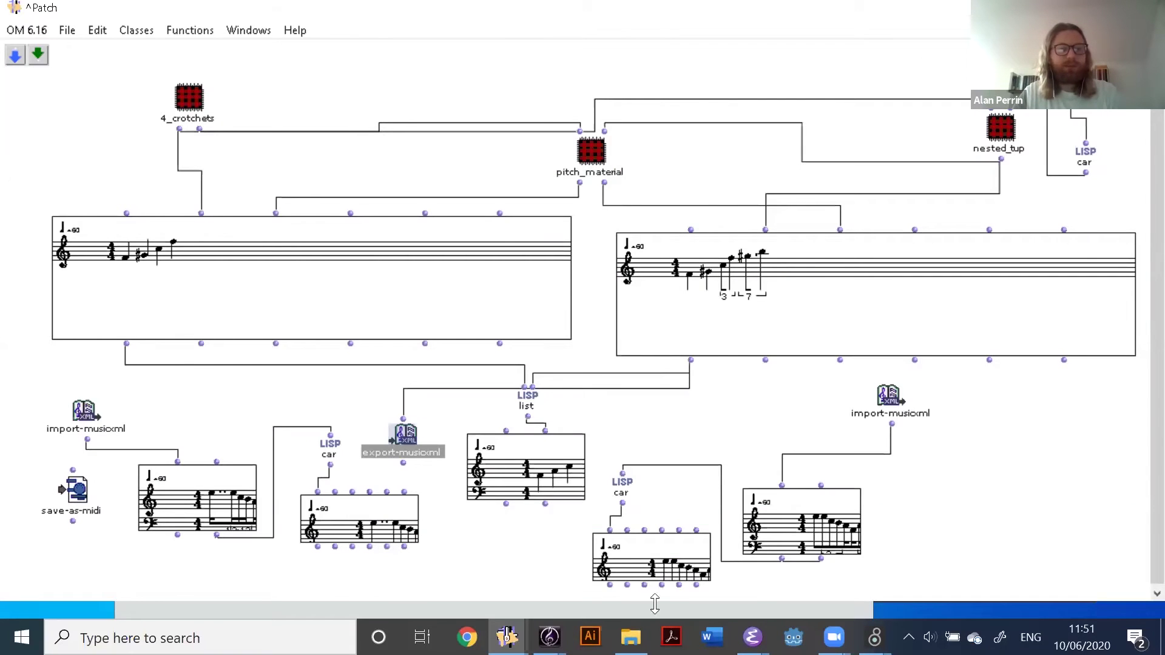
Bring up Sibelius again and import the MySecondTest MusicXML file from the out-files folder as a new score
mouse_move(550, 637)
click(648, 567)
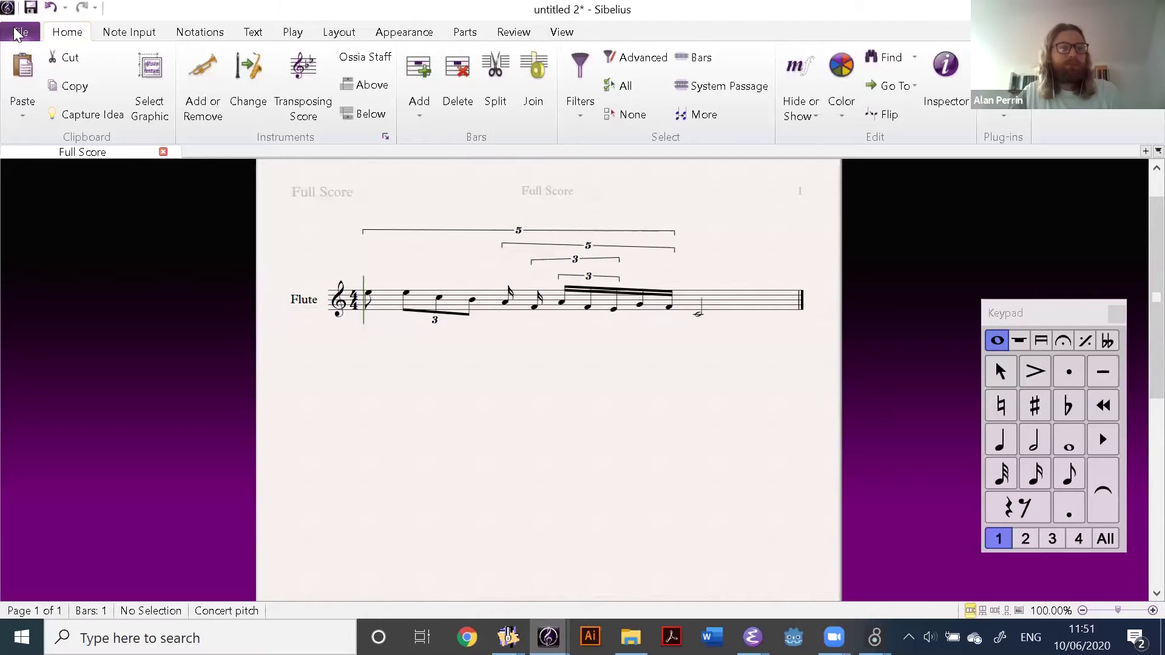
click(20, 33)
key(Escape)
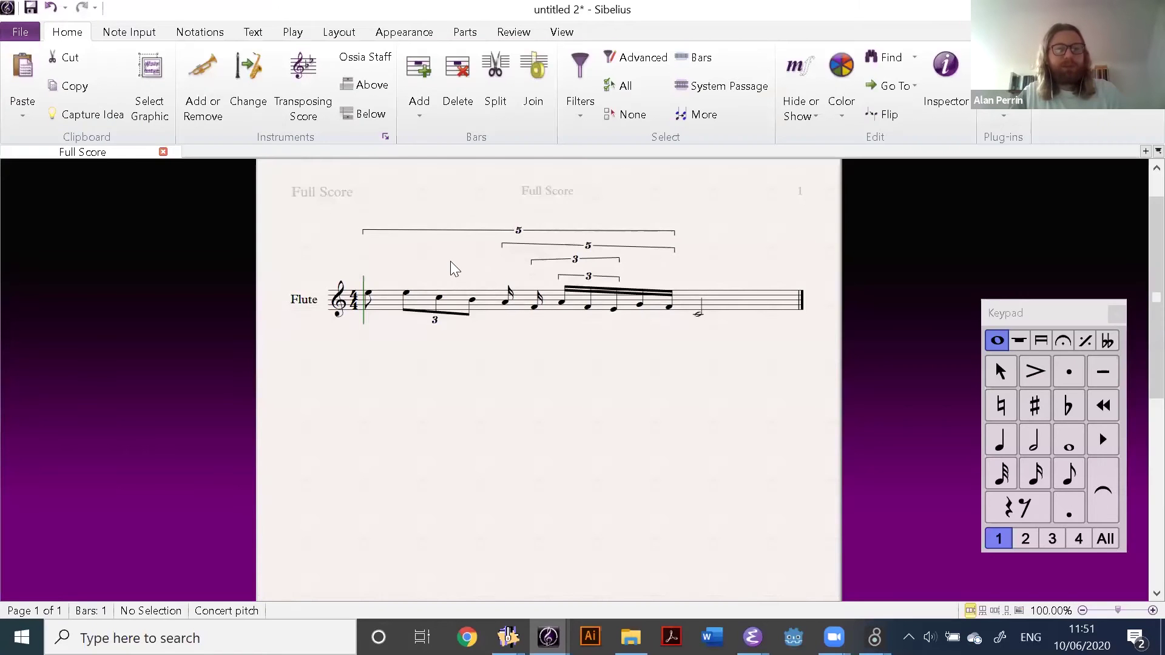
key(ctrl+o)
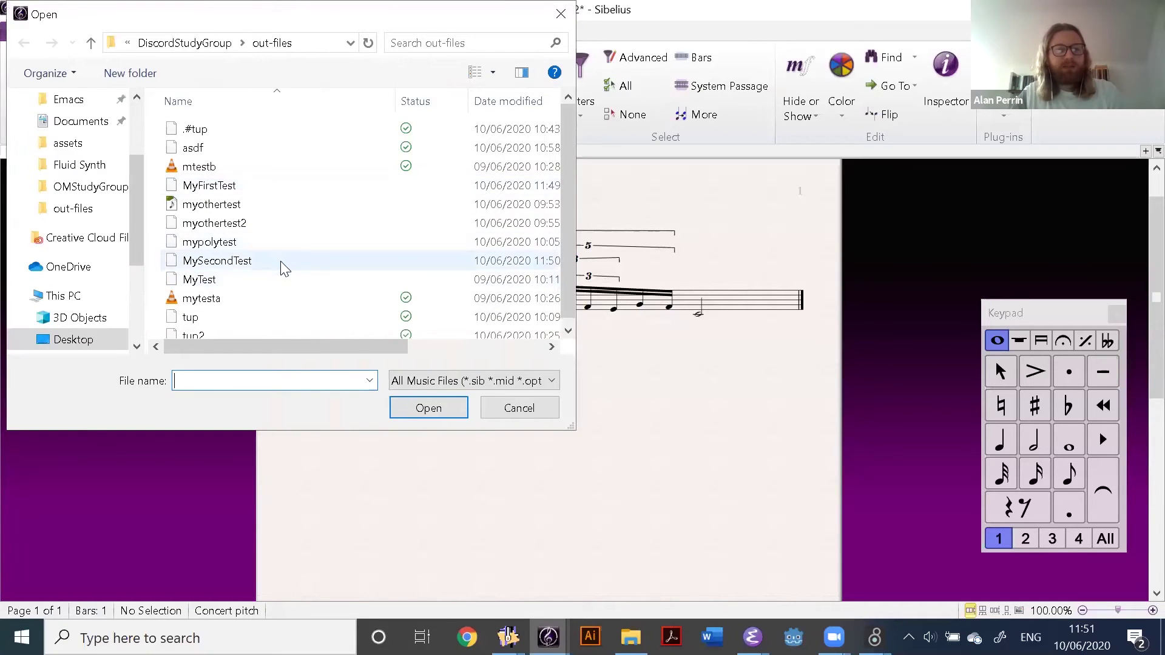
double_click(281, 263)
click(685, 340)
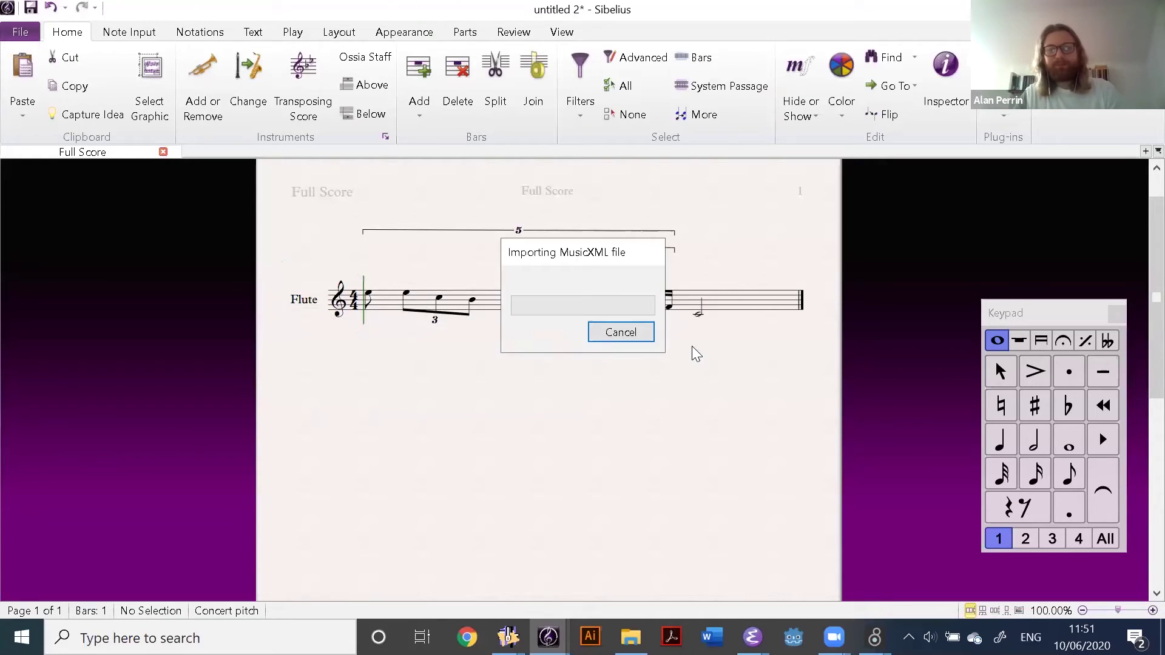
click(607, 455)
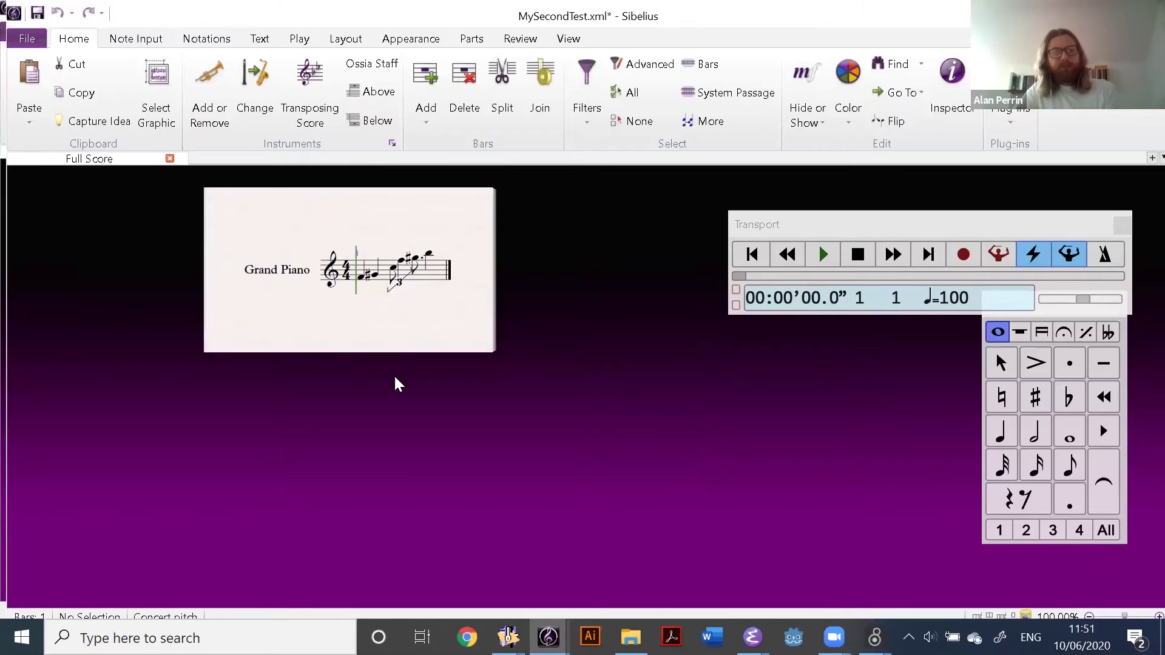
Examine how the nested tuplet is notated in the imported MySecondTest score
scroll(399, 381, down, 3)
key(ctrl+plus)
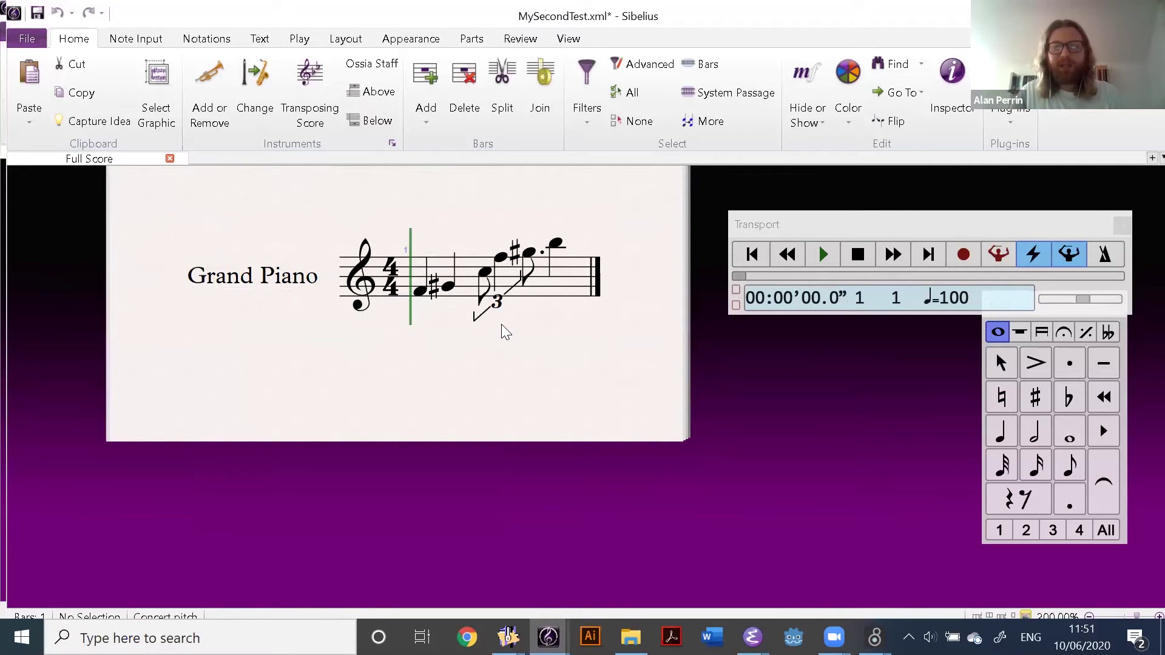
click(498, 303)
key(x)
key(Escape)
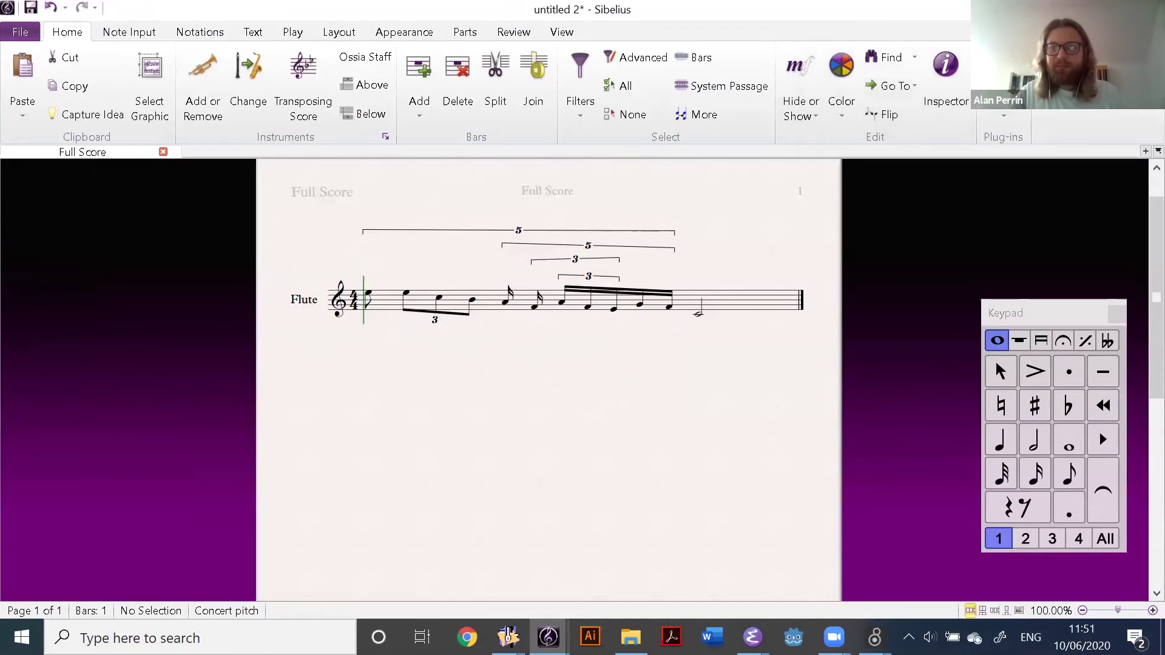
Put the OpenMusic windows away and open the exportxml LISP file from the OM 6.15 folder in File Explorer
key(alt+Tab)
key(ctrl+w)
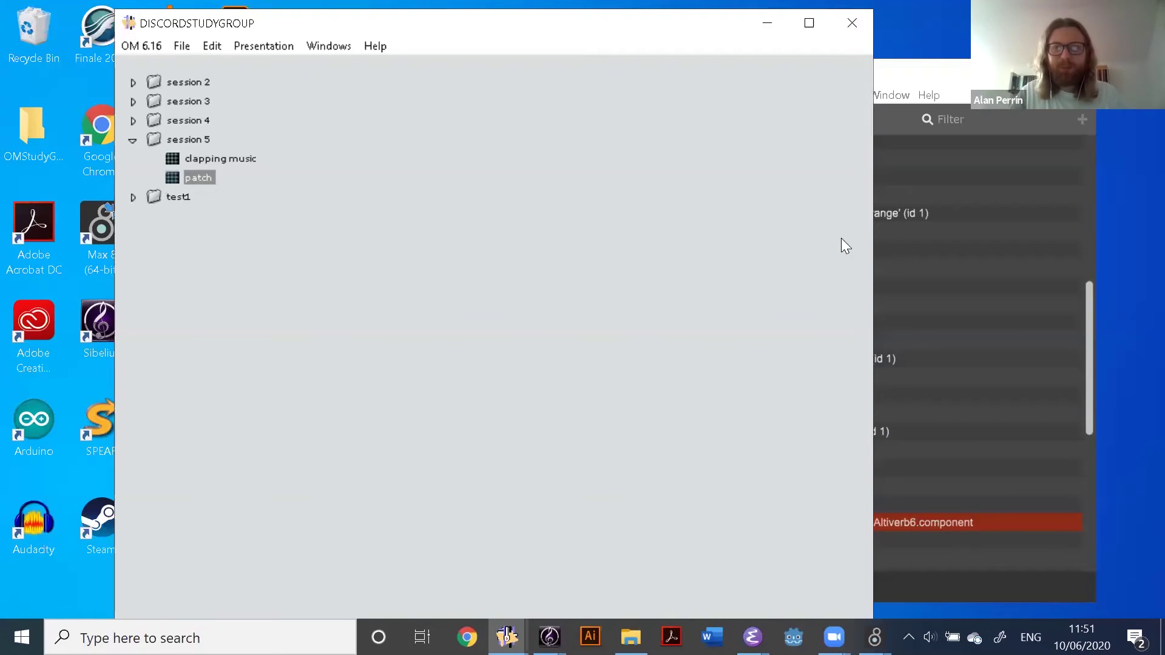
click(767, 22)
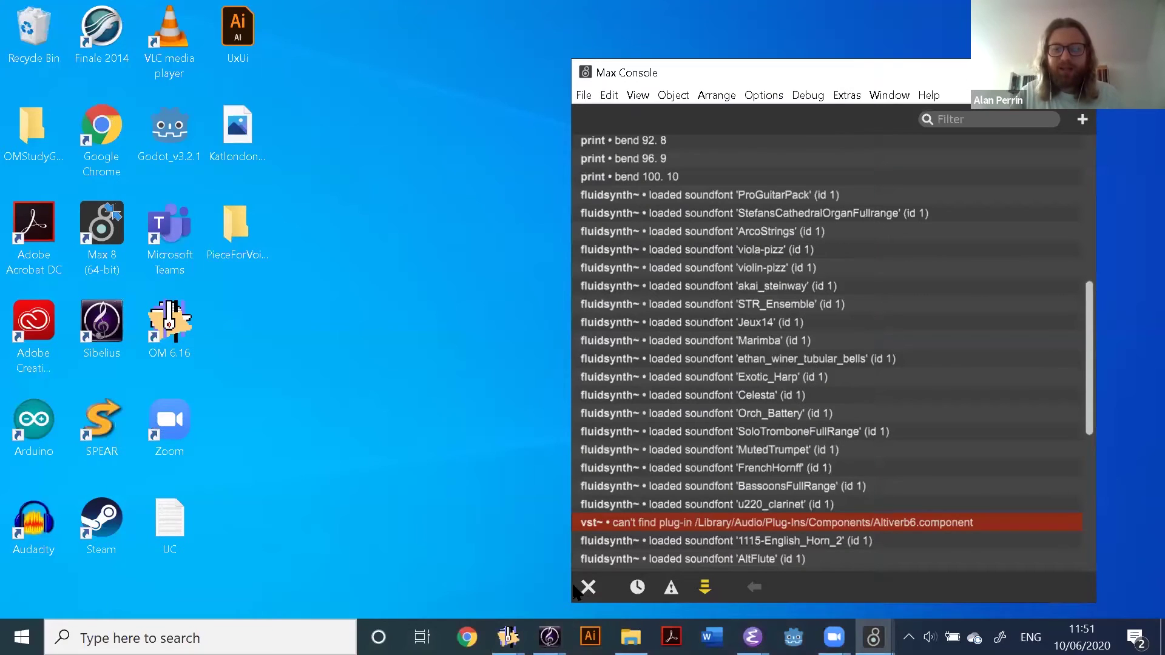
key(alt+Tab)
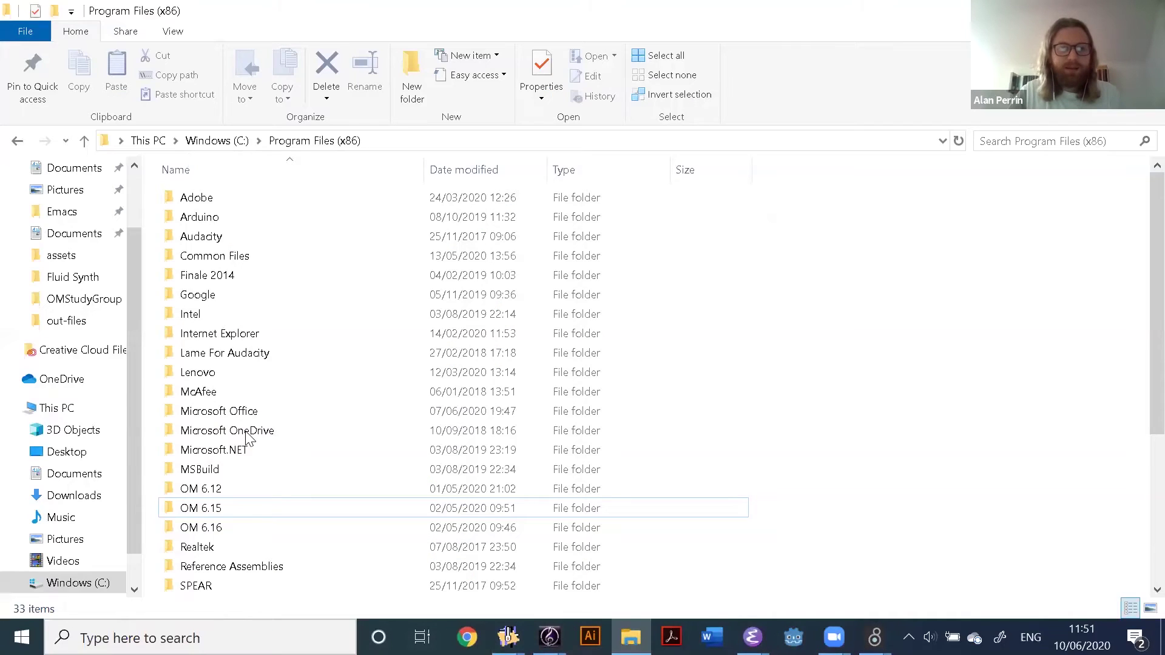
click(250, 508)
key(Return)
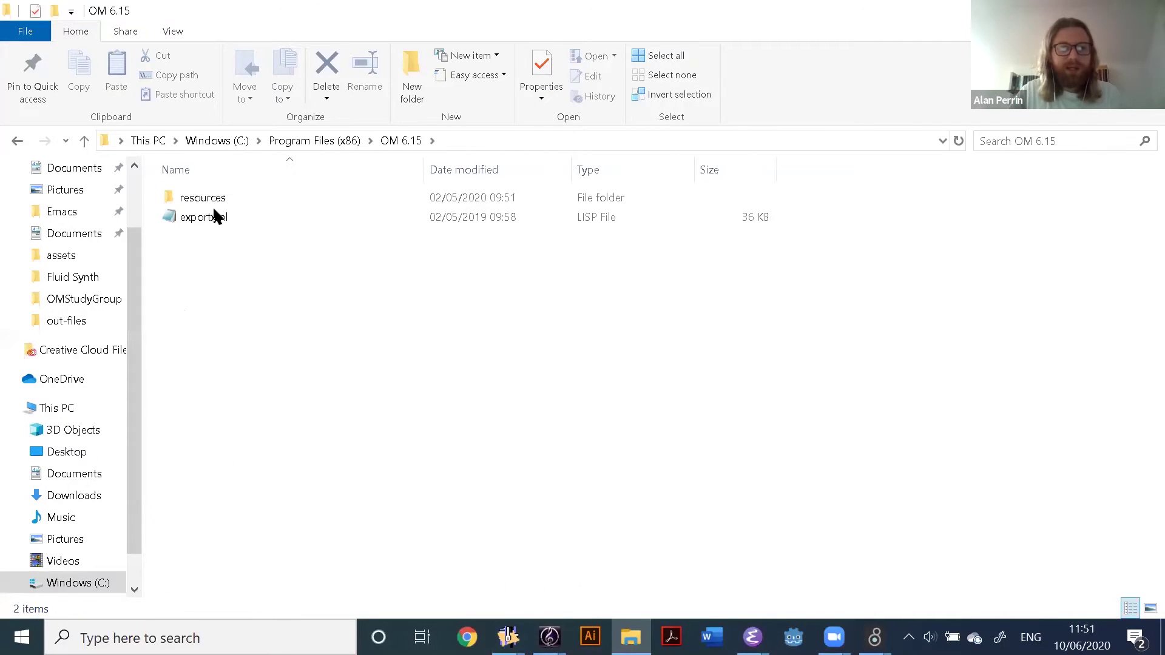
double_click(232, 217)
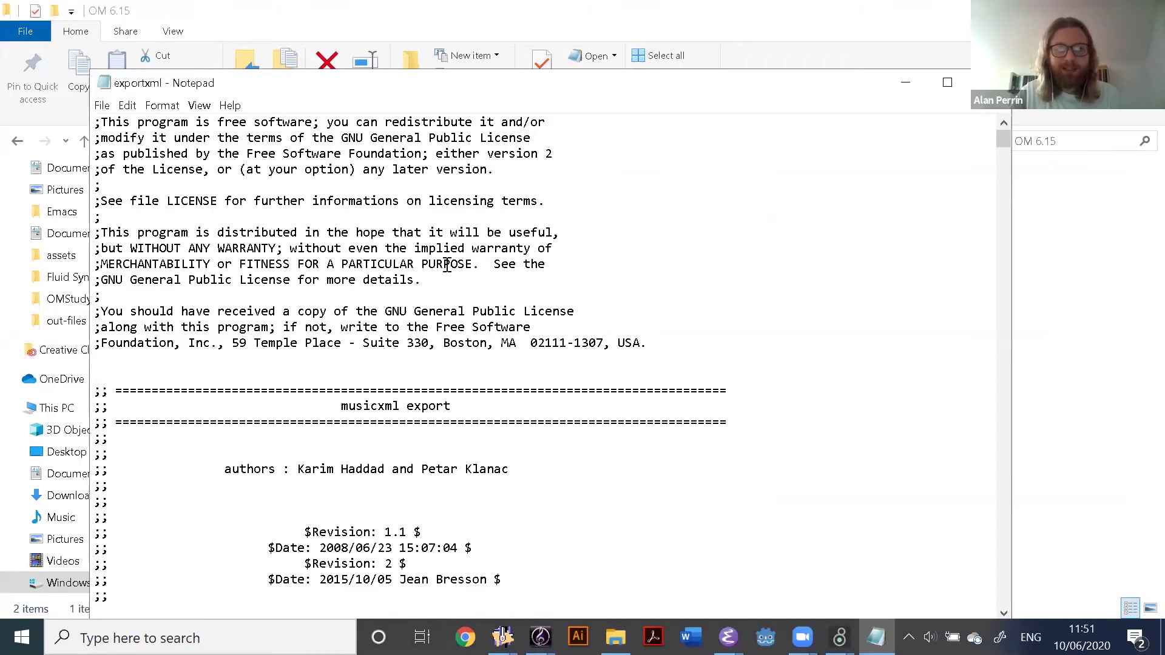
Read the revision header and first method definitions of the exportxml file, then close it
scroll(446, 270, down, 4)
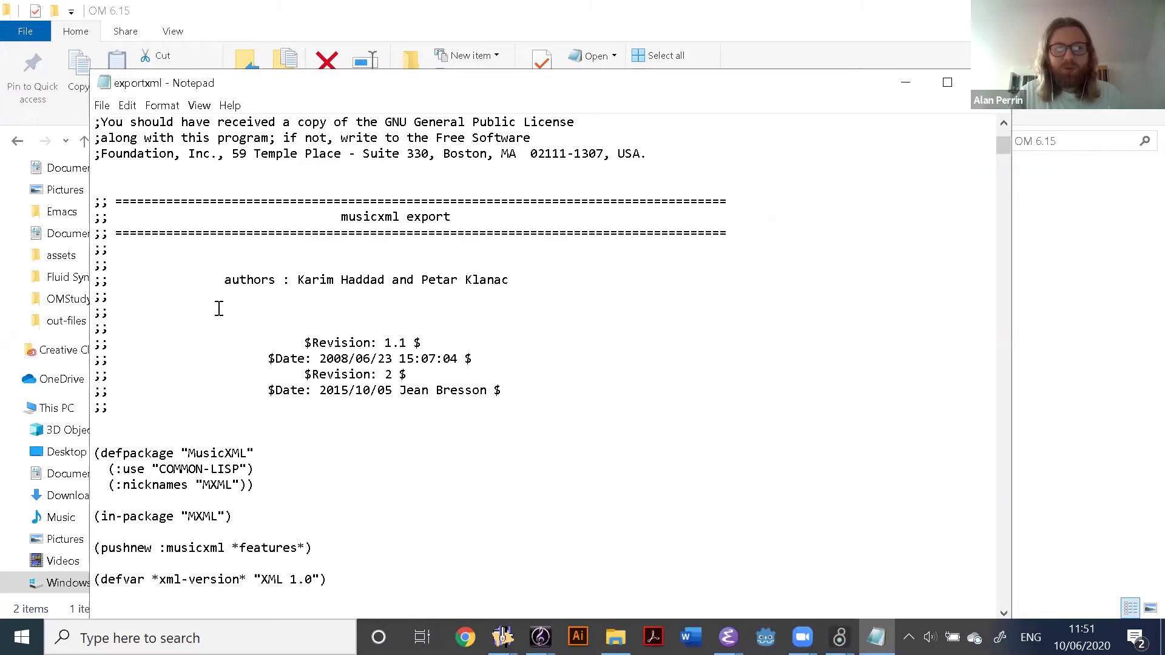
drag(315, 355, 473, 359)
click(391, 388)
scroll(463, 385, down, 4)
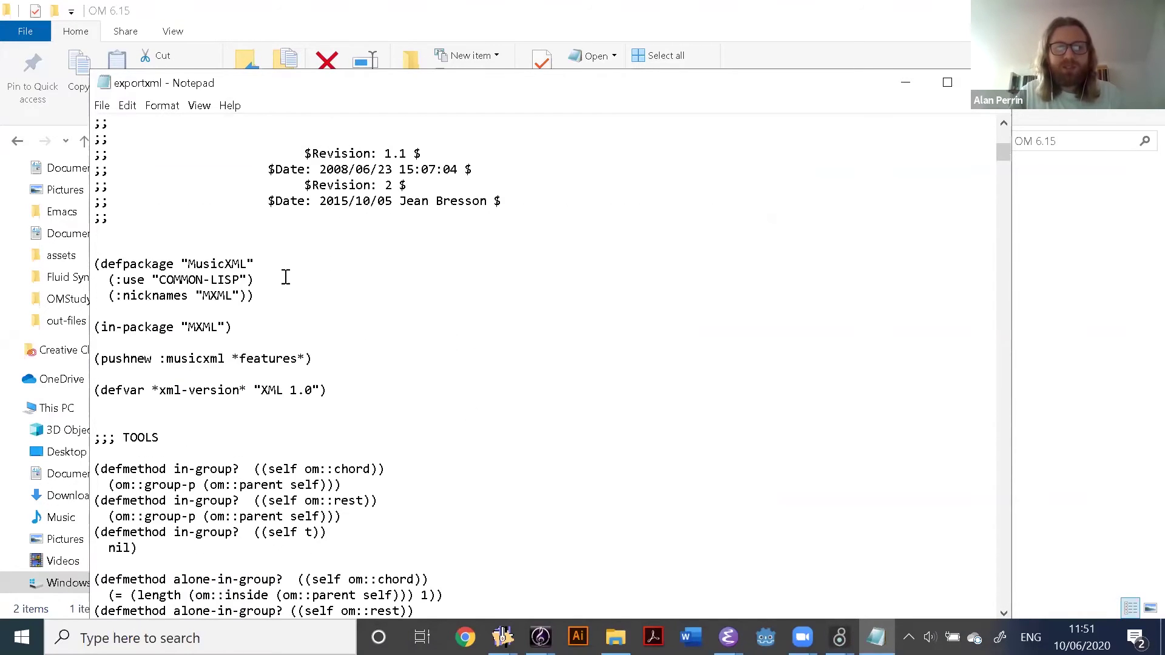
scroll(284, 277, down, 4)
scroll(476, 325, down, 6)
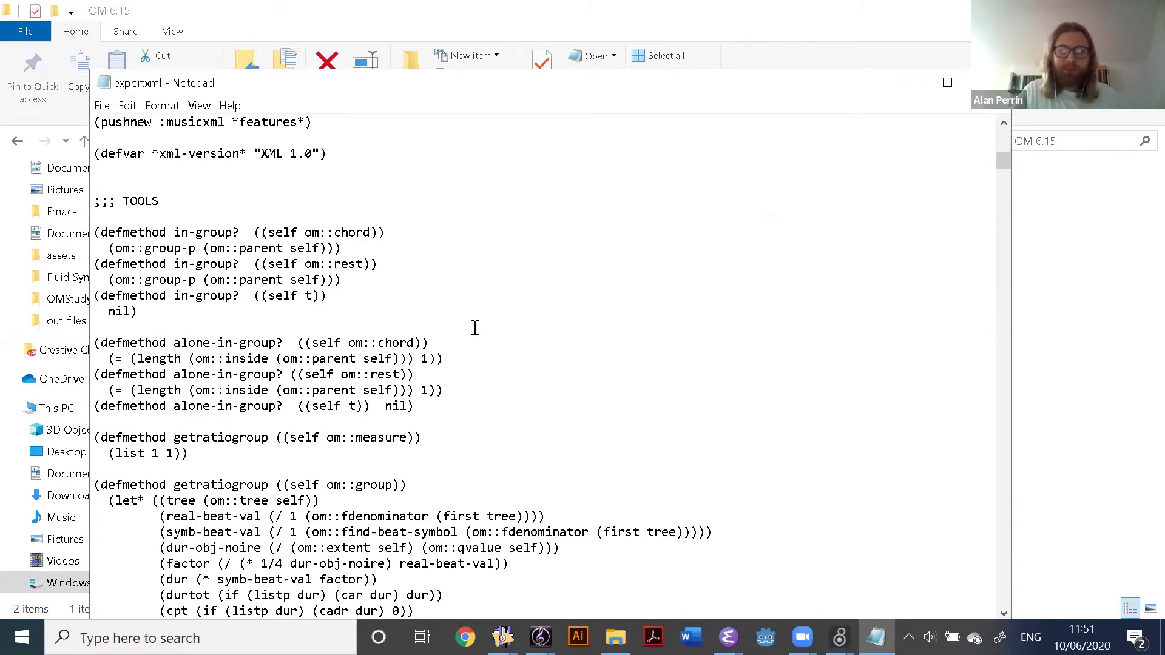
scroll(550, 363, up, 6)
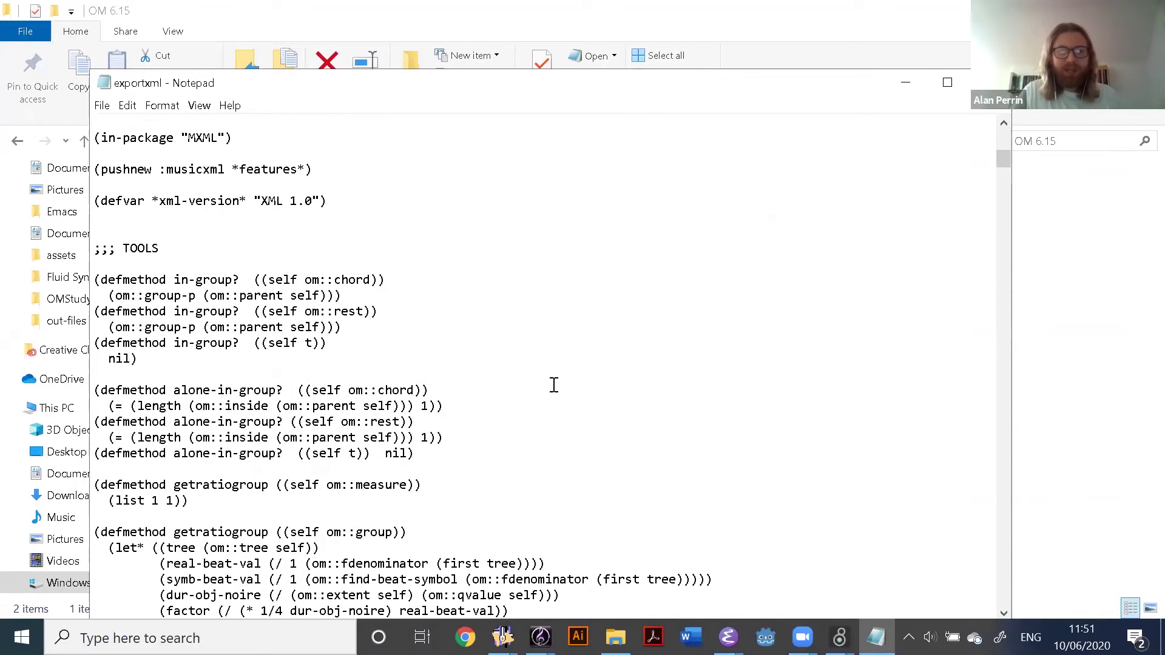
scroll(561, 406, up, 12)
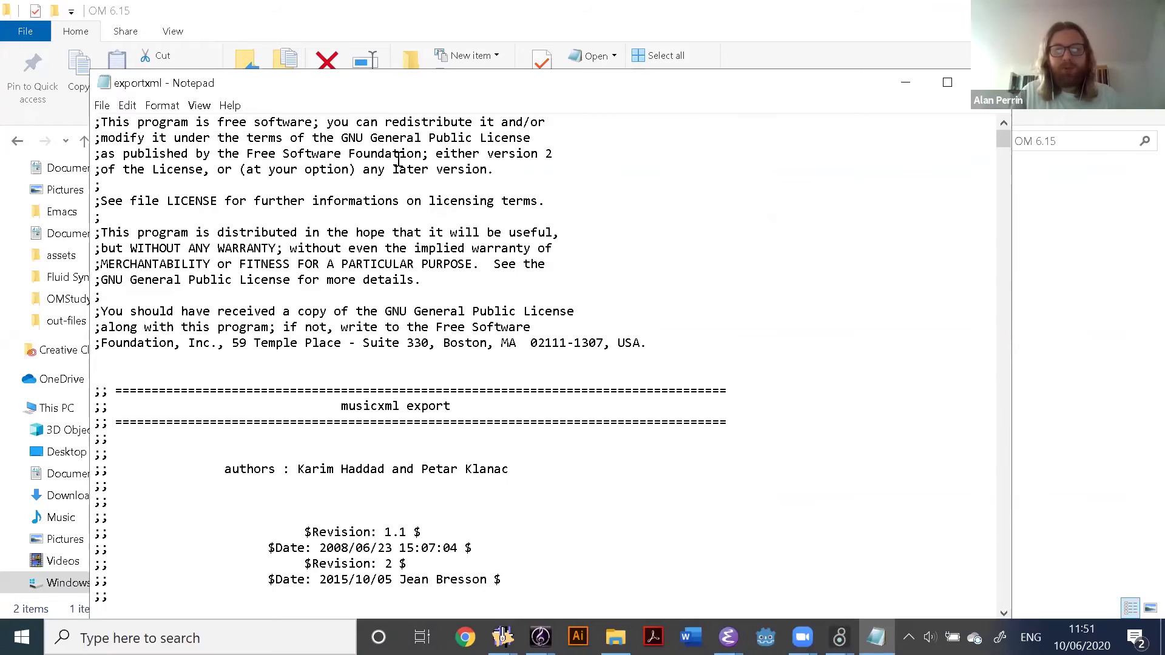
click(989, 82)
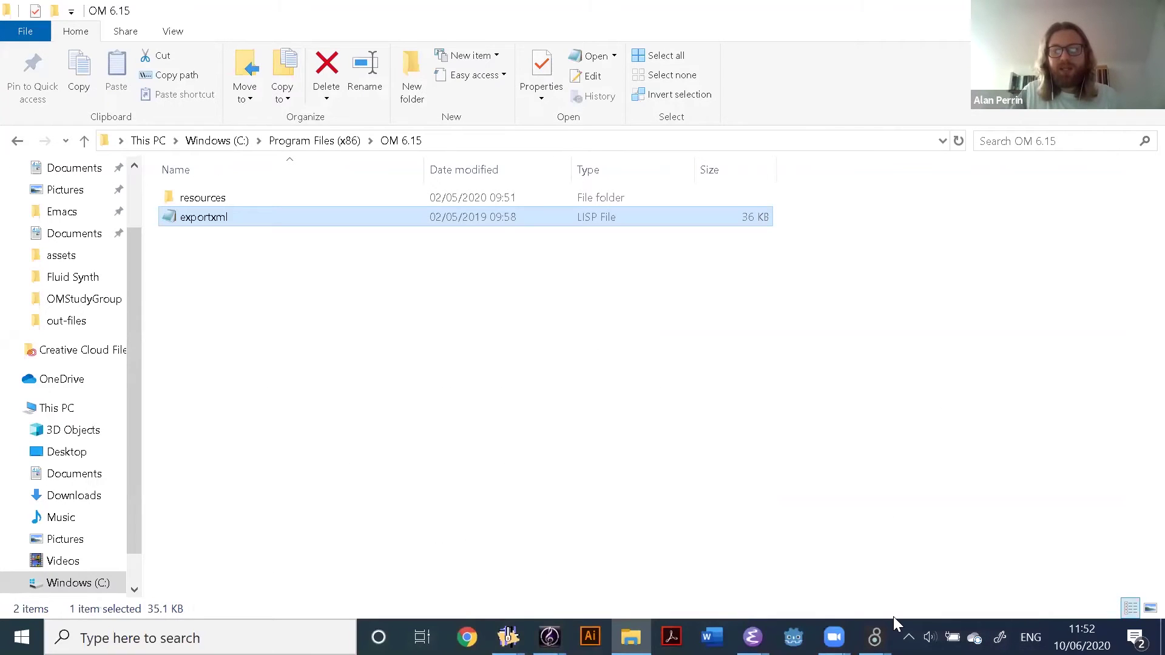
Switch to OpenMusic and load the exportxml LISP file from the OM 6.15 folder through the OM Listener
click(508, 637)
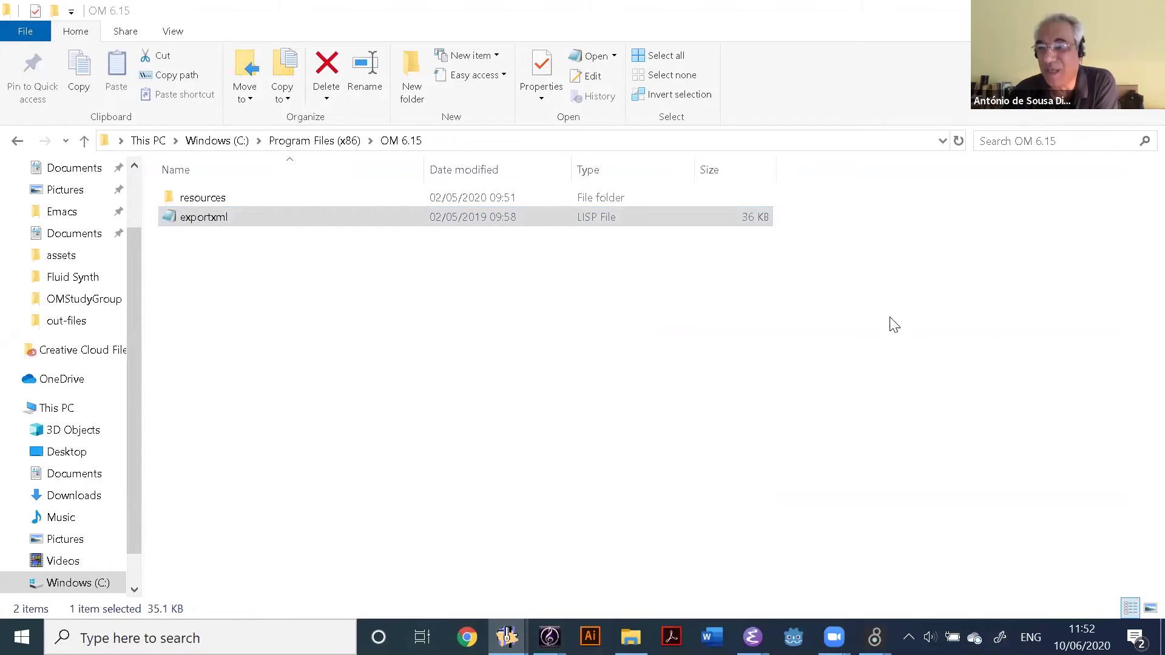
click(511, 621)
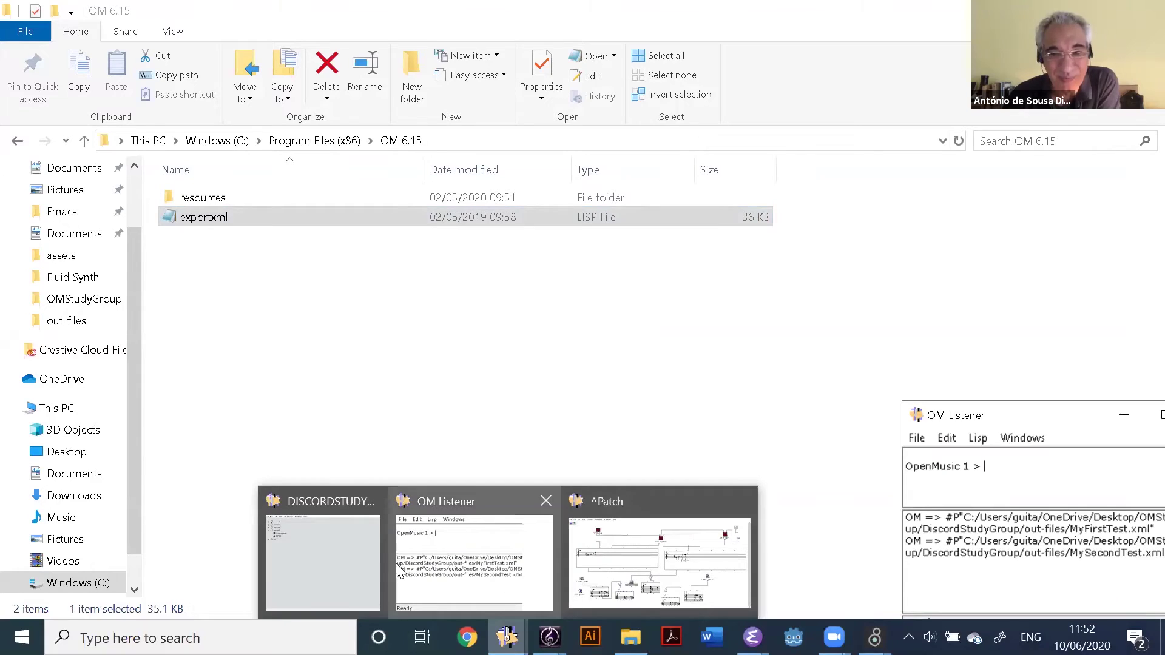
click(347, 572)
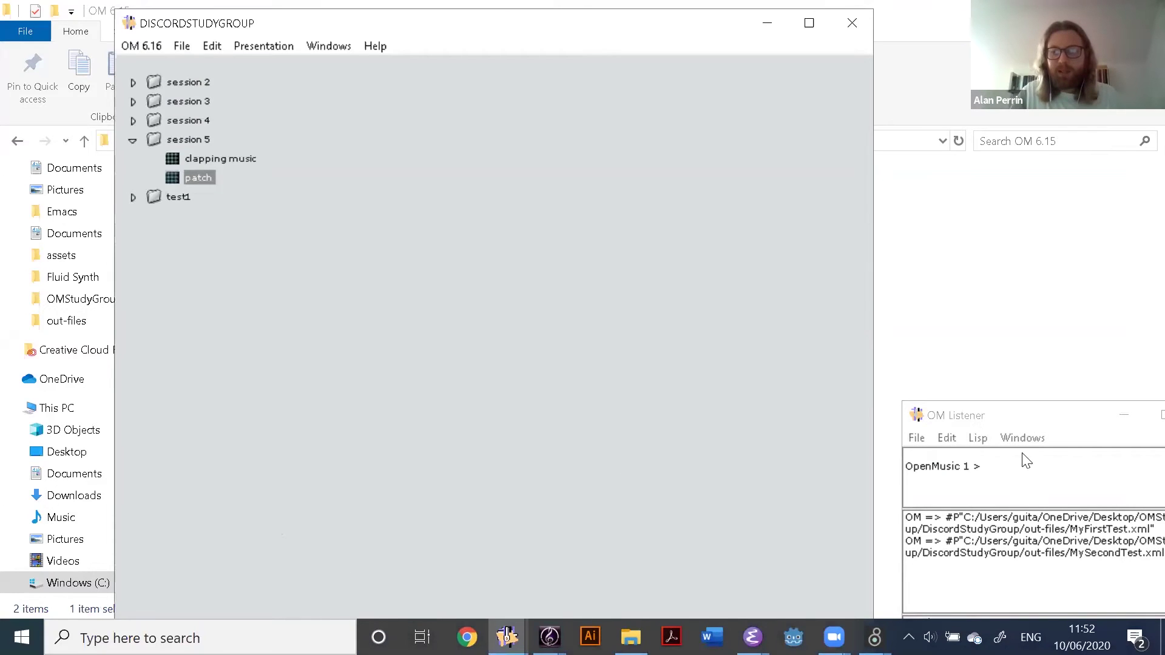
click(980, 439)
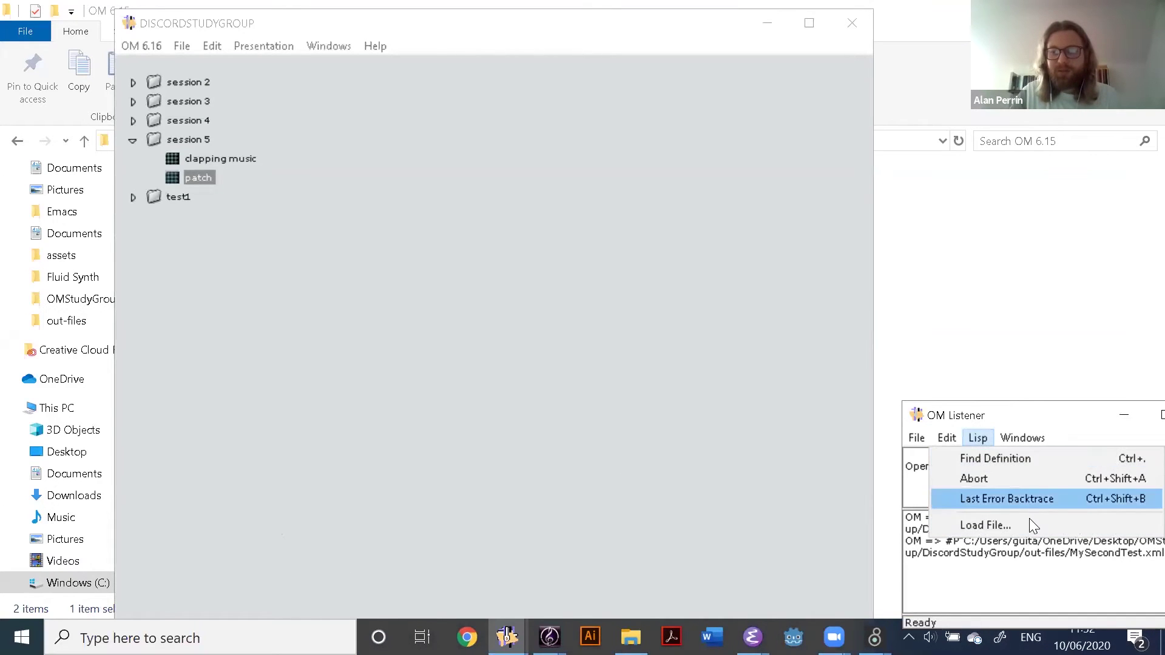
click(1035, 523)
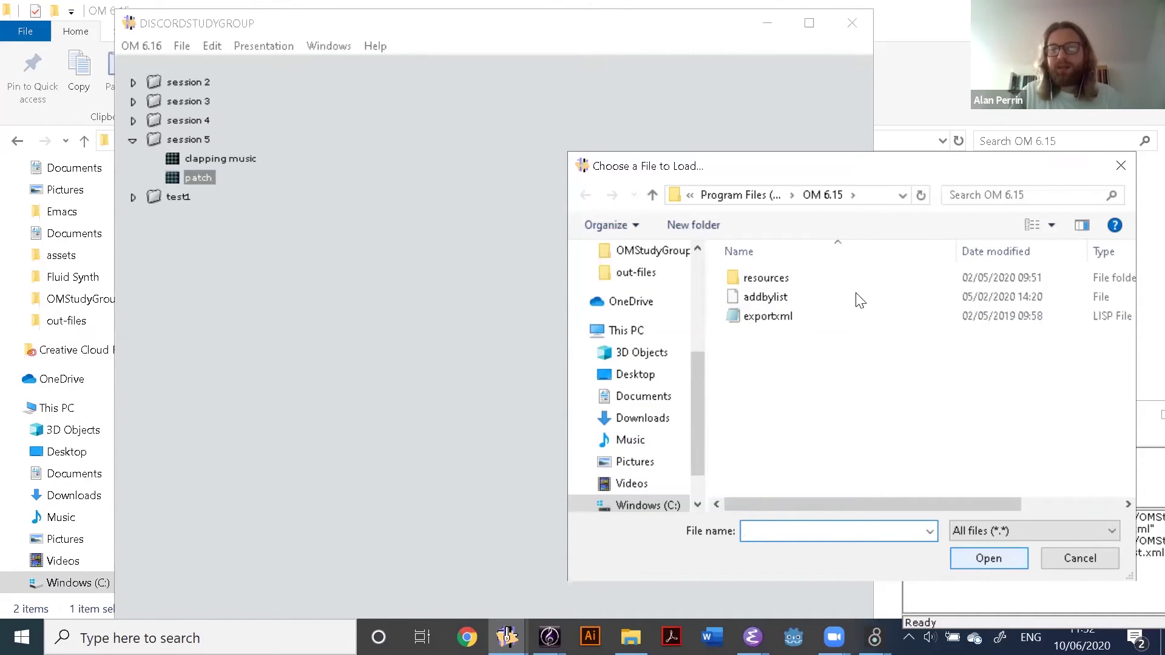
click(835, 316)
click(999, 553)
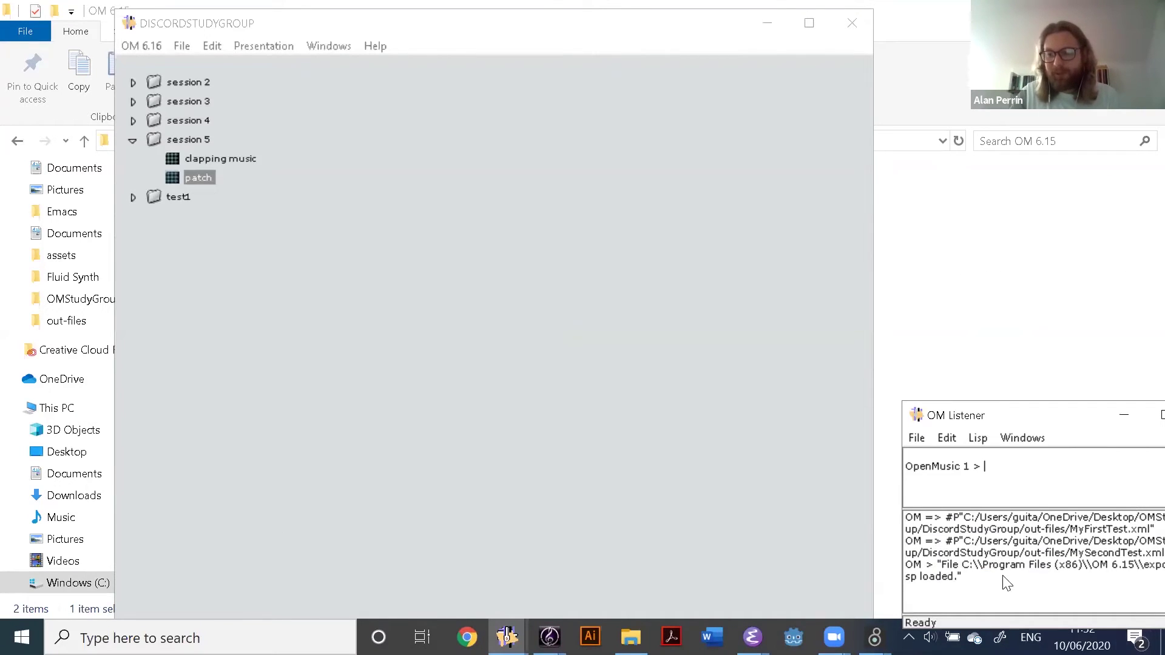
Return to the patch and move its export-musicxml box slightly up and to the left
click(399, 311)
mouse_move(507, 637)
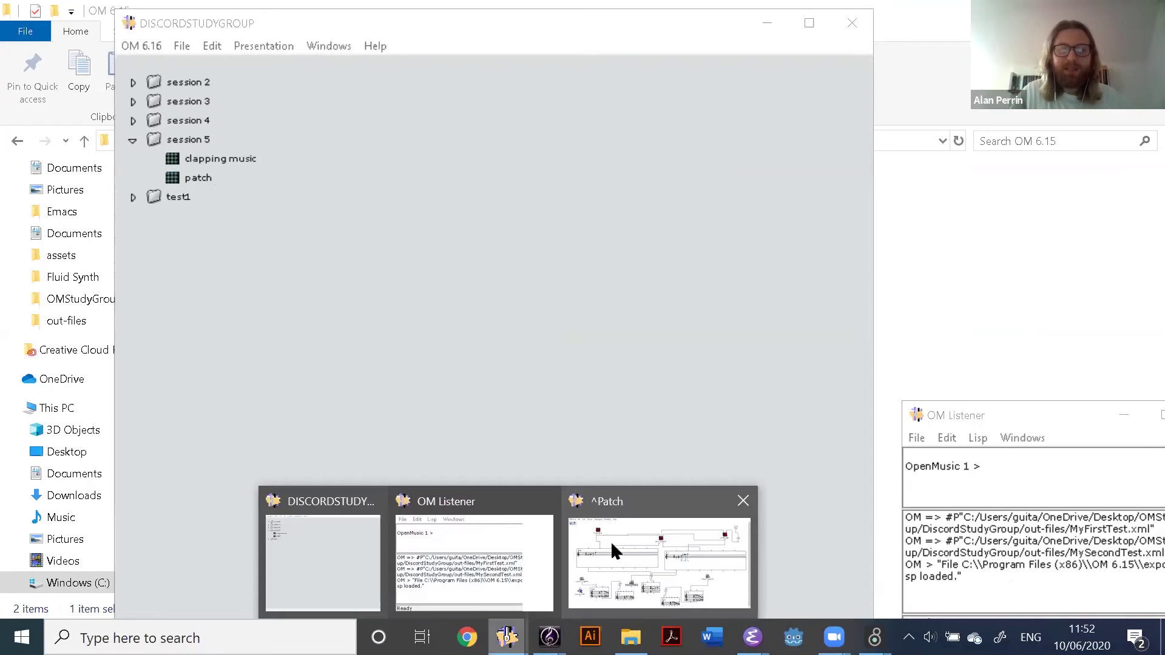
click(628, 486)
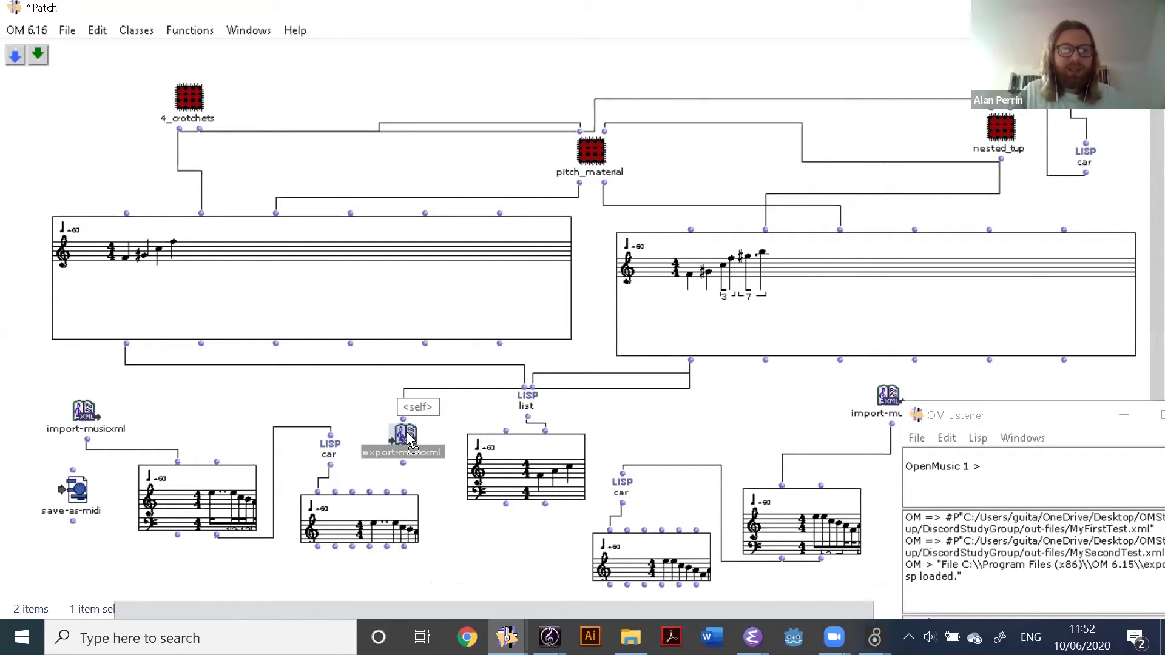
drag(409, 440, 399, 418)
double_click(398, 416)
click(655, 426)
click(730, 412)
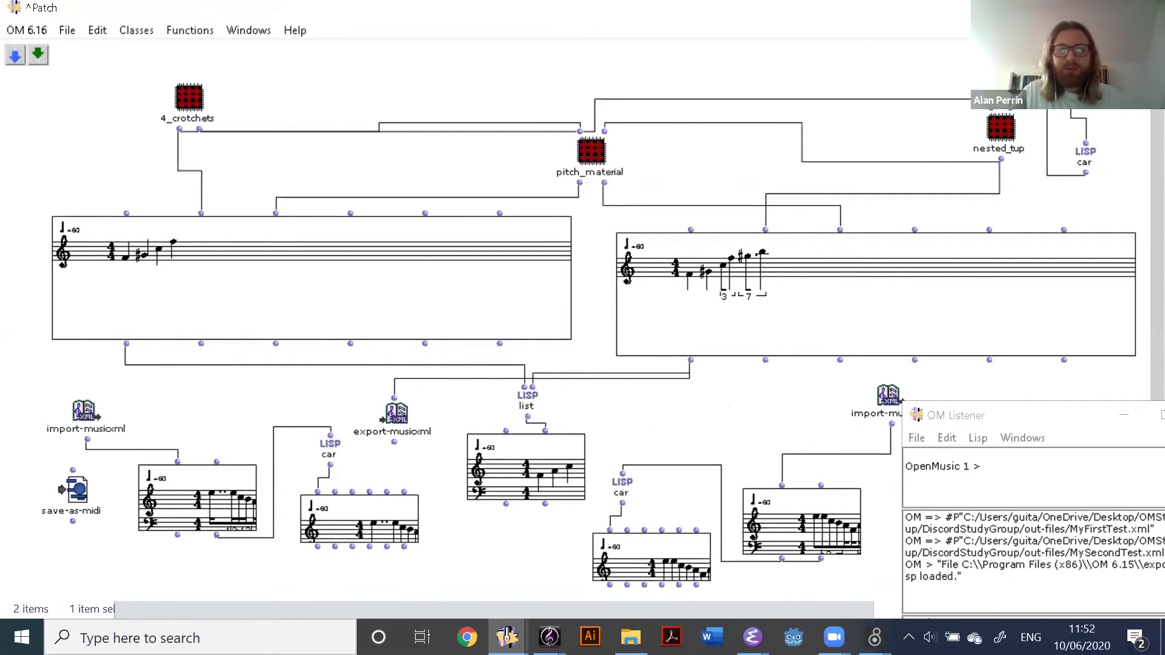
Close the patch, quit OpenMusic saving the workspace, and restart it with the previous DISCORDSTUDYGROUP workspace
key(ctrl+w)
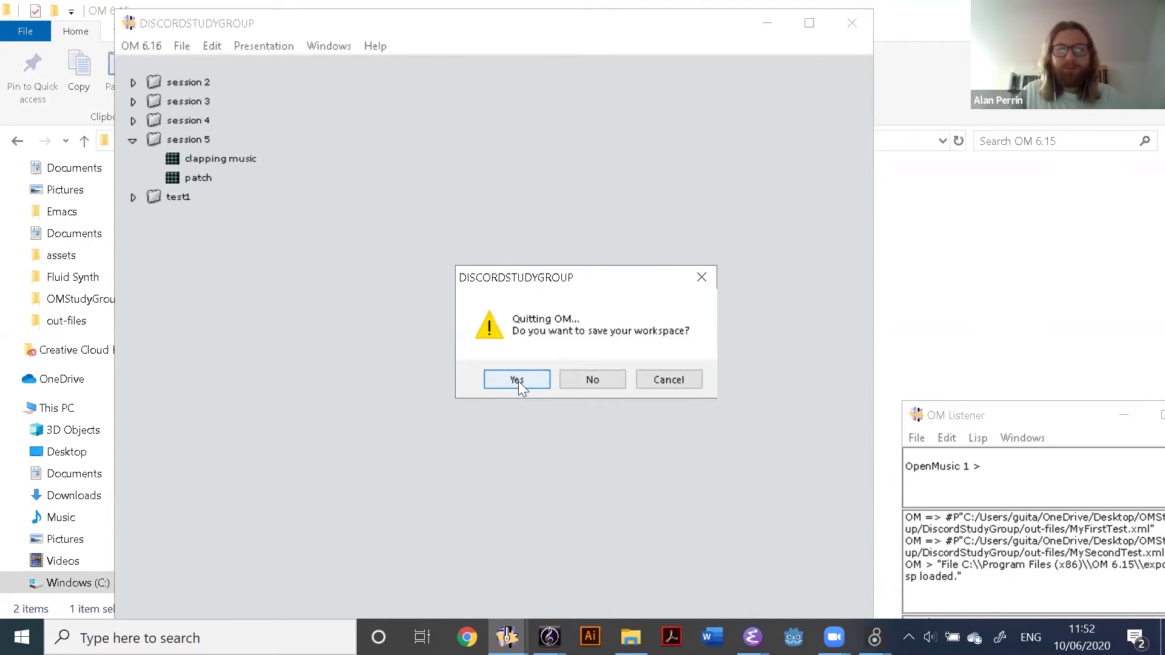
click(519, 381)
click(701, 413)
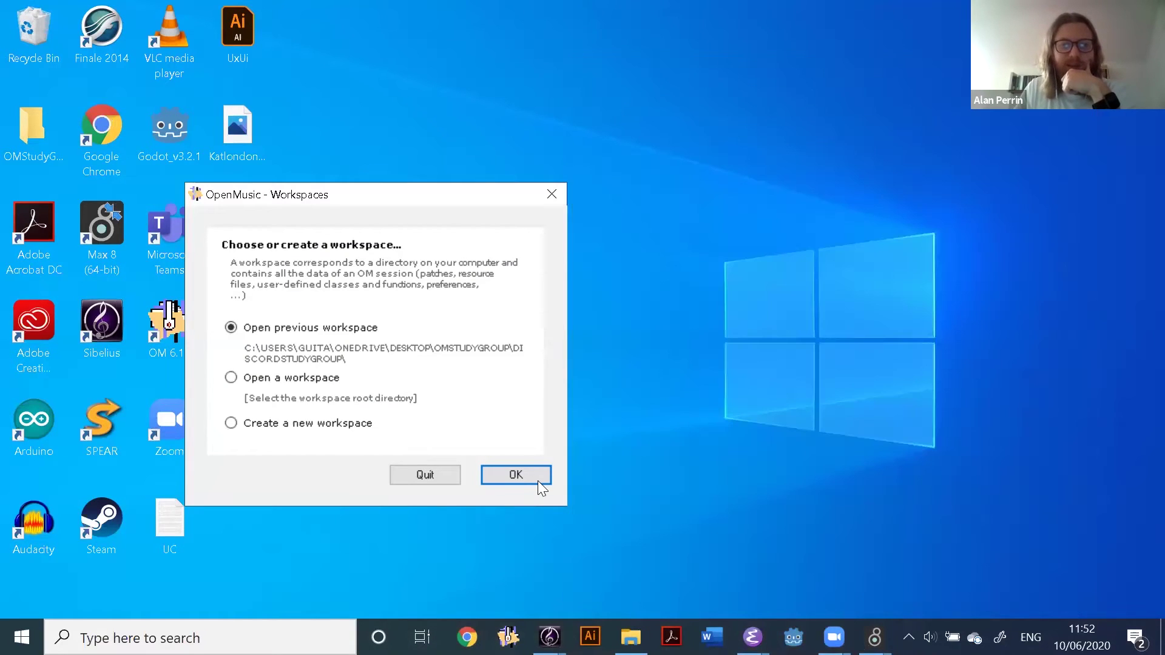
click(538, 481)
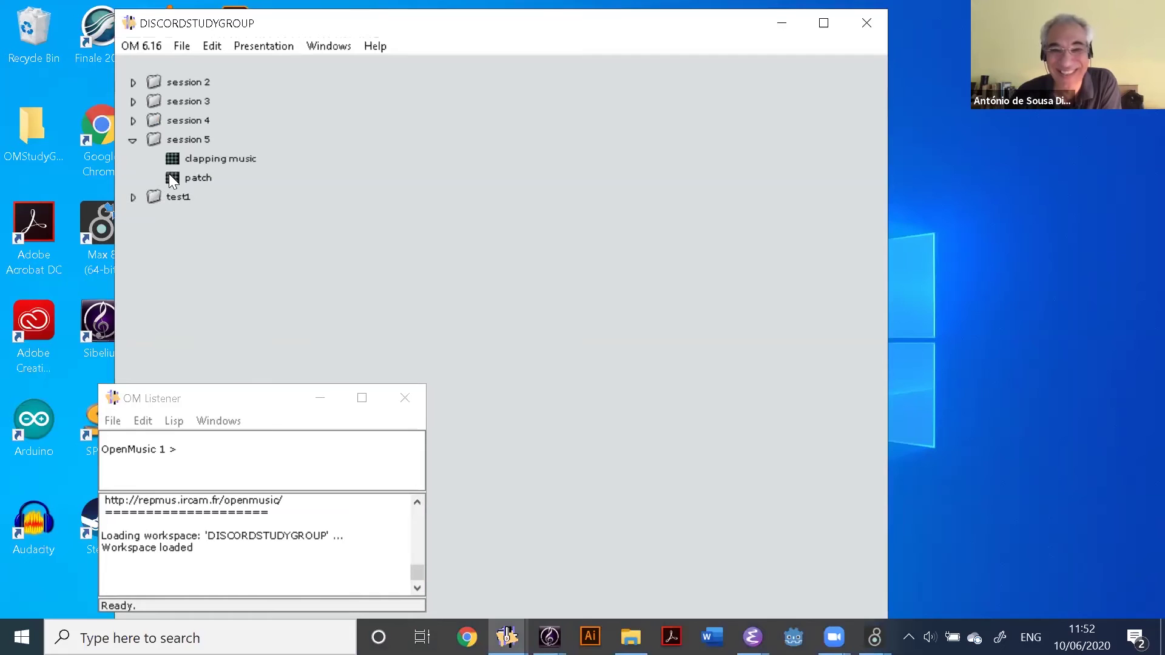
Open the session 5 patch and export the nested tuplet voice through export-musicxml as MySecondTest2 in the out-files folder
double_click(169, 174)
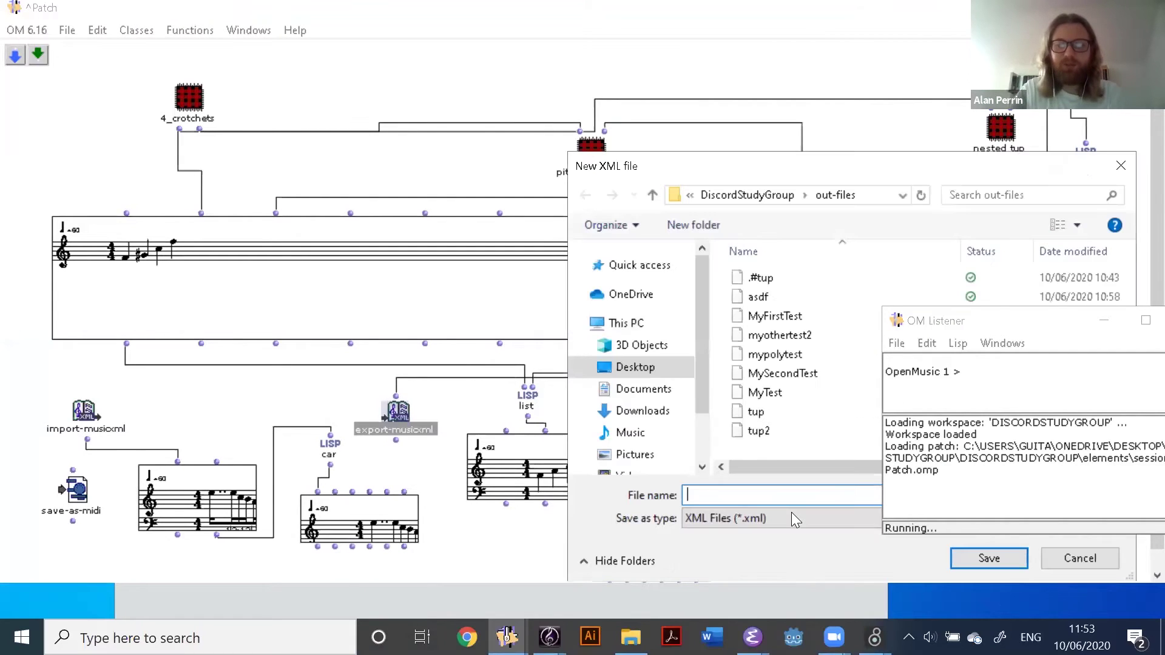
text(My)
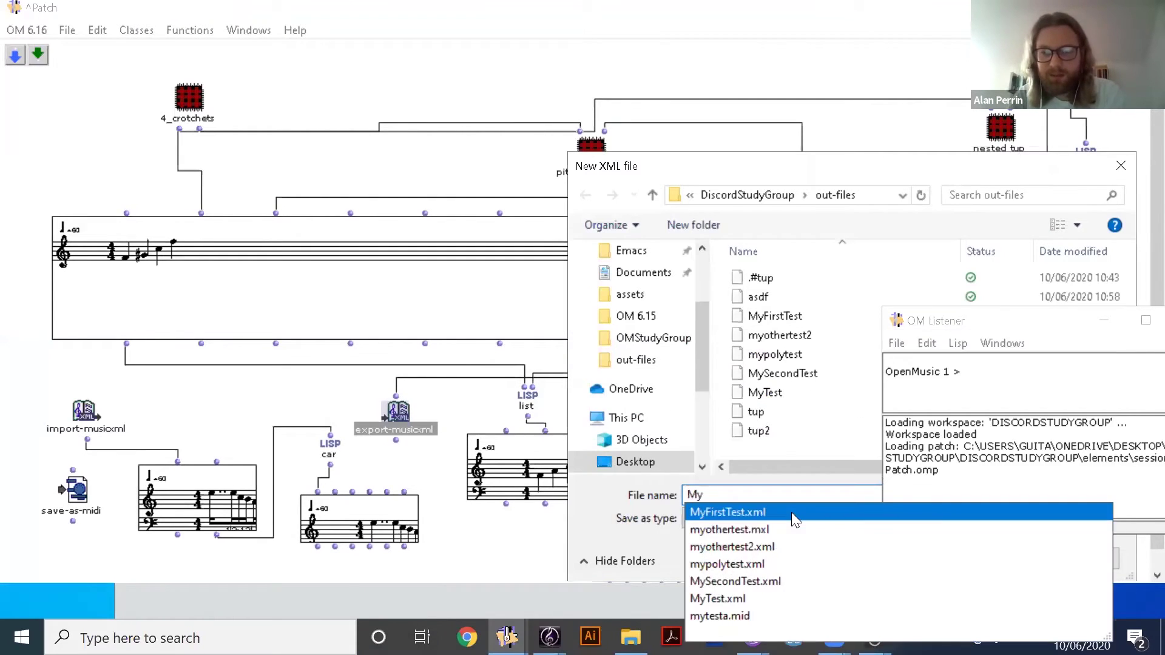
text(S)
key(Tab)
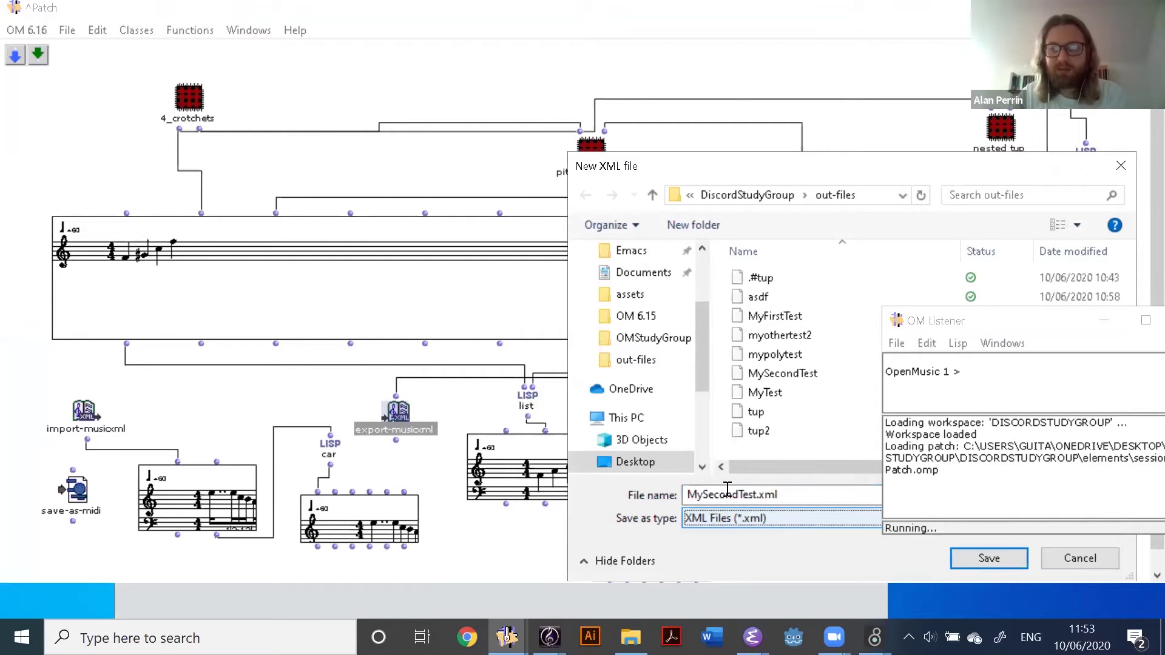
click(793, 497)
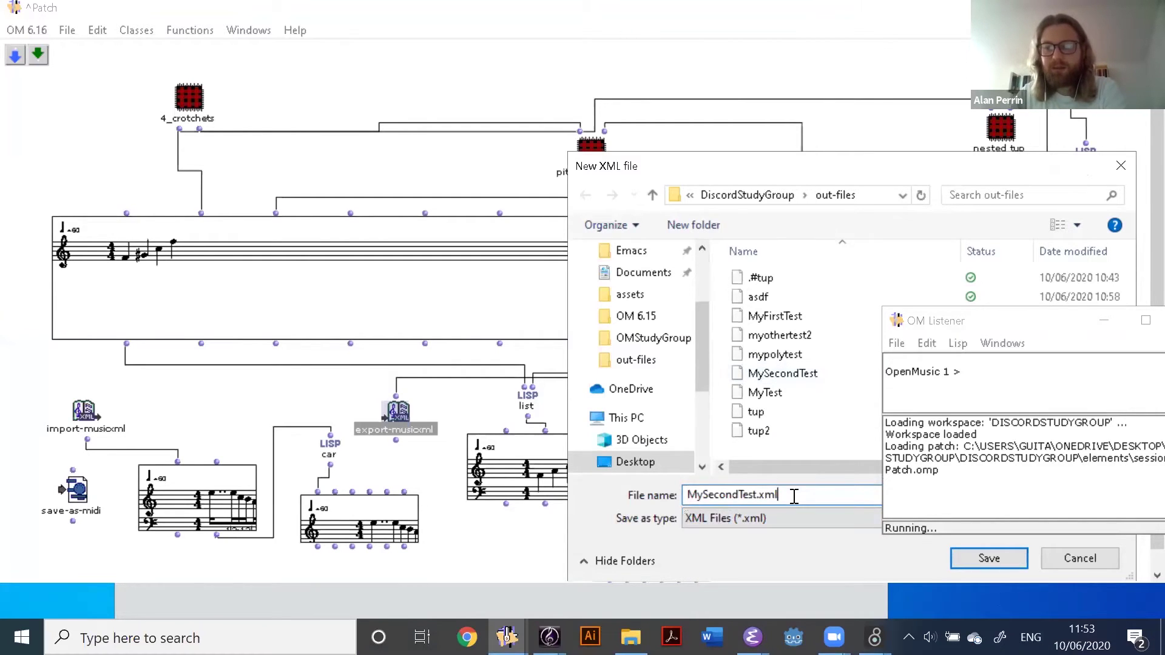
key(BackSpace)
key(BackSpace)
key(BackSpace)
key(BackSpace)
text(2)
click(856, 500)
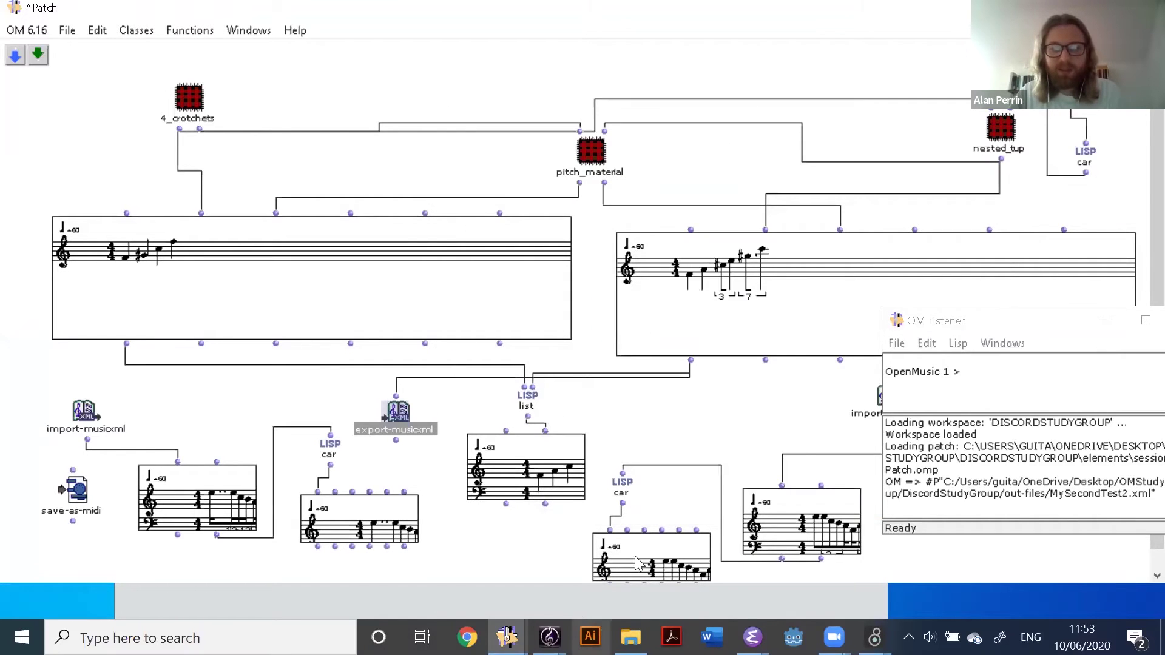
Switch to Sibelius and open MySecondTest2 from the out-files folder, using the MusicXML file's page, layout and instrument name settings
mouse_move(549, 638)
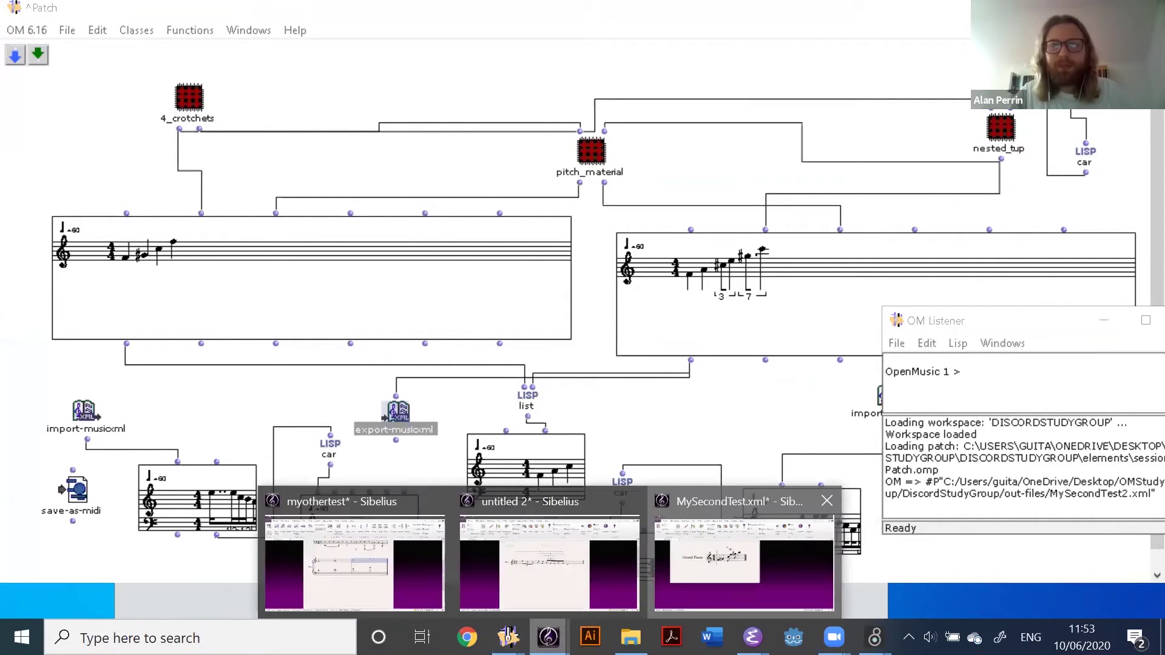
click(828, 501)
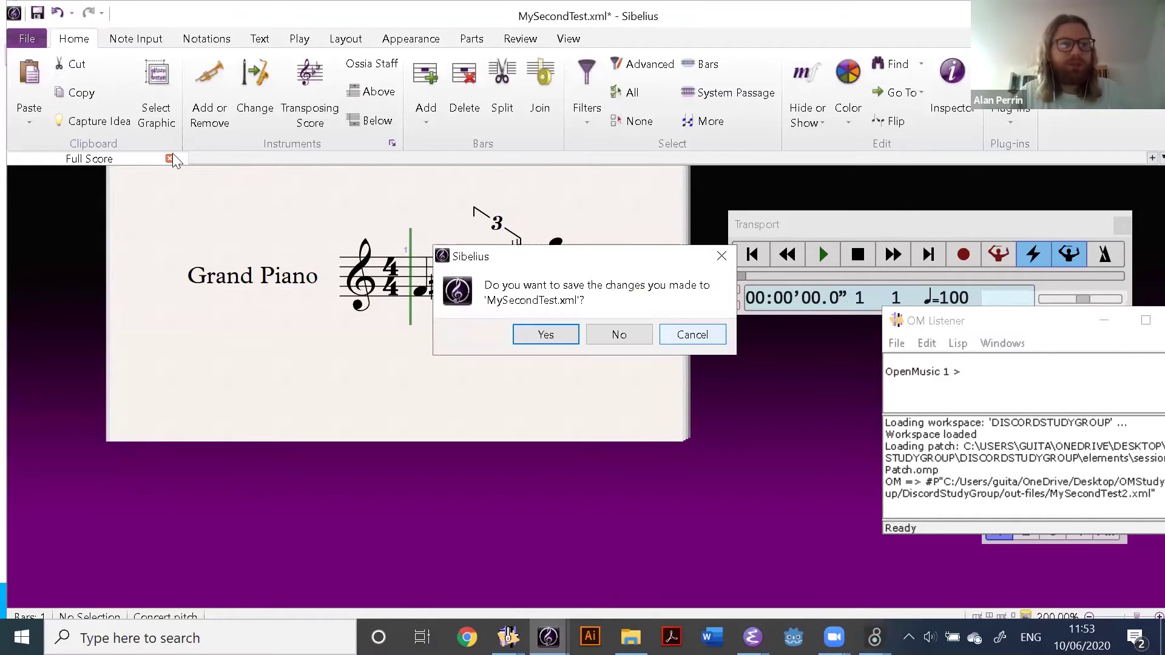
key(Escape)
click(27, 38)
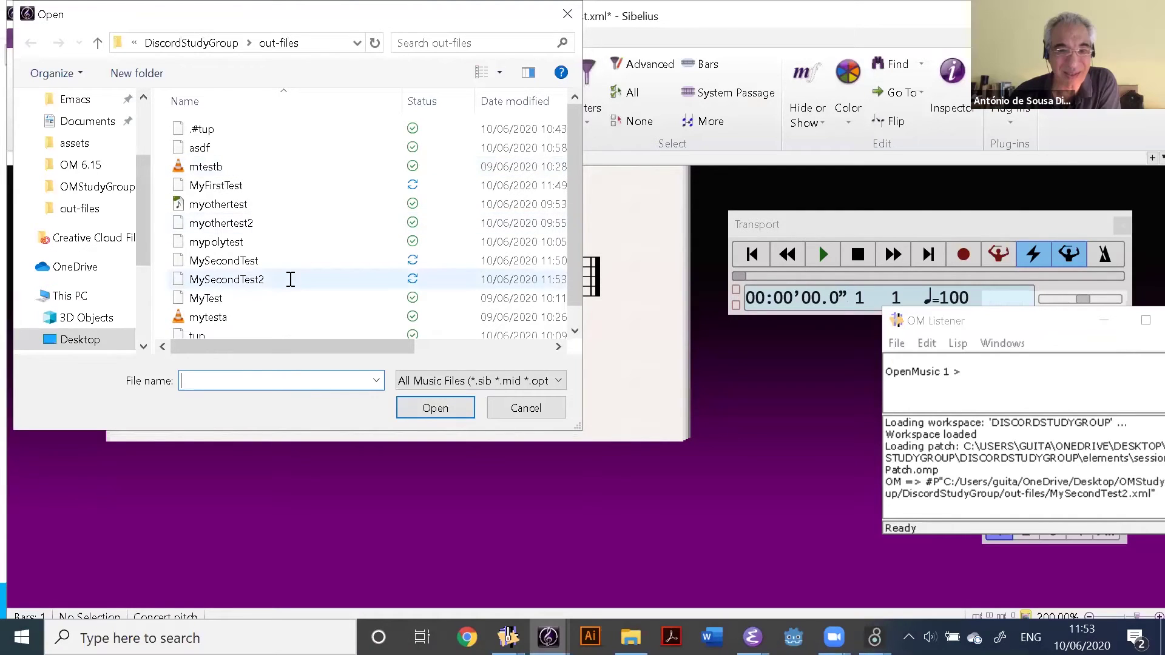
click(352, 277)
double_click(352, 260)
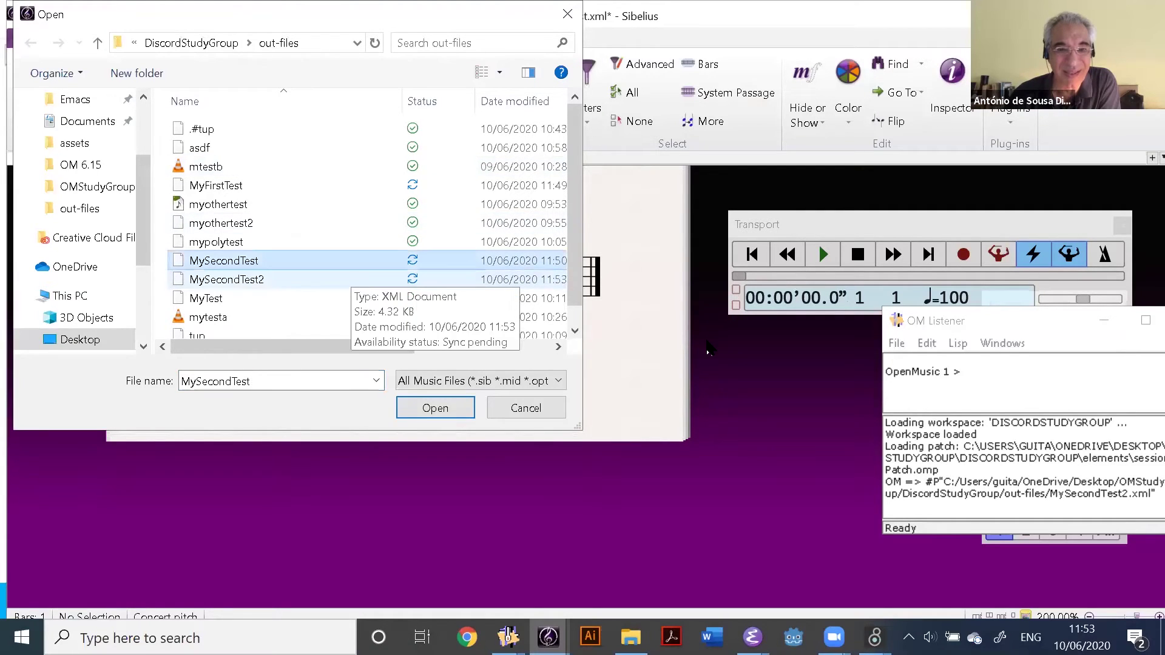
key(Return)
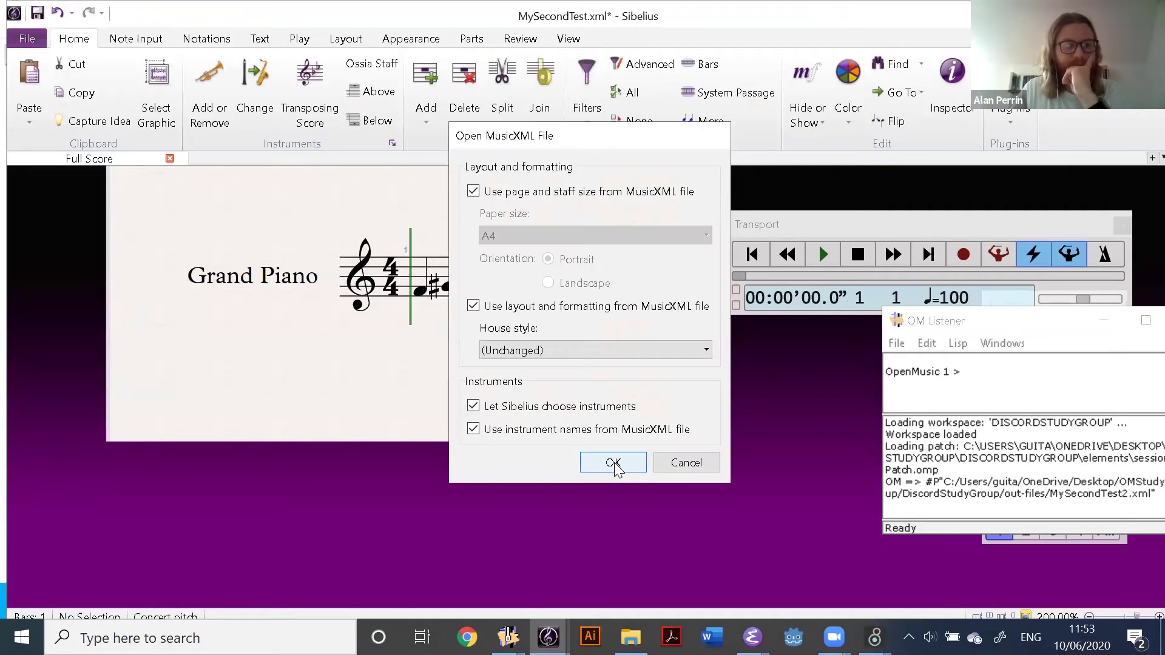
click(591, 454)
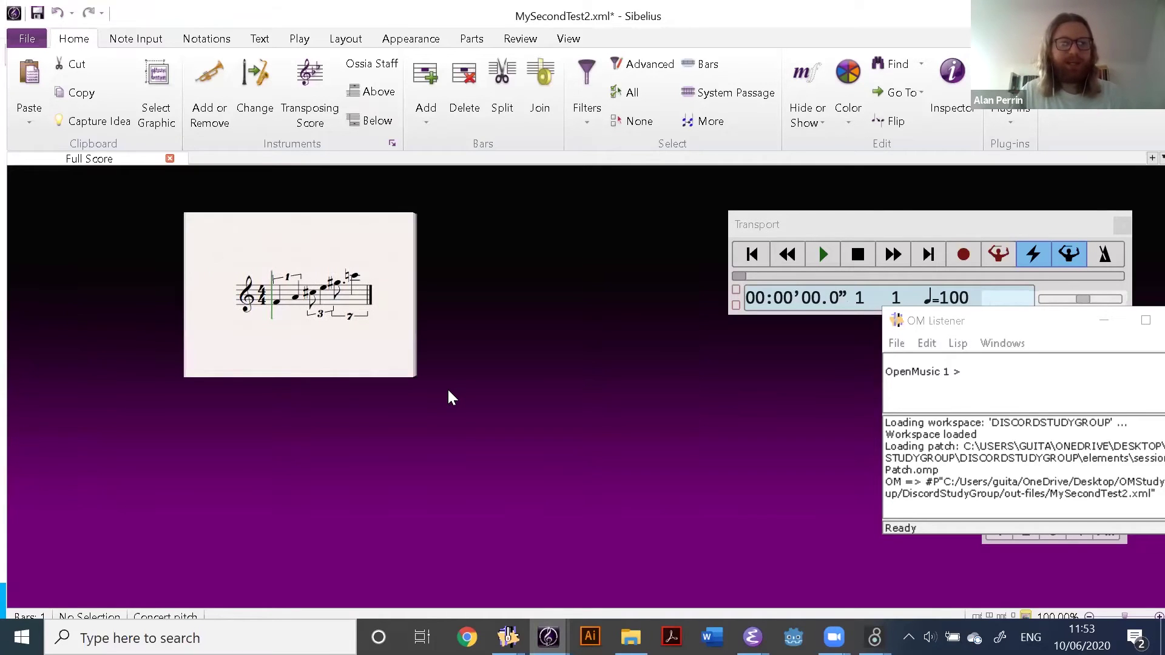
key(ctrl+plus)
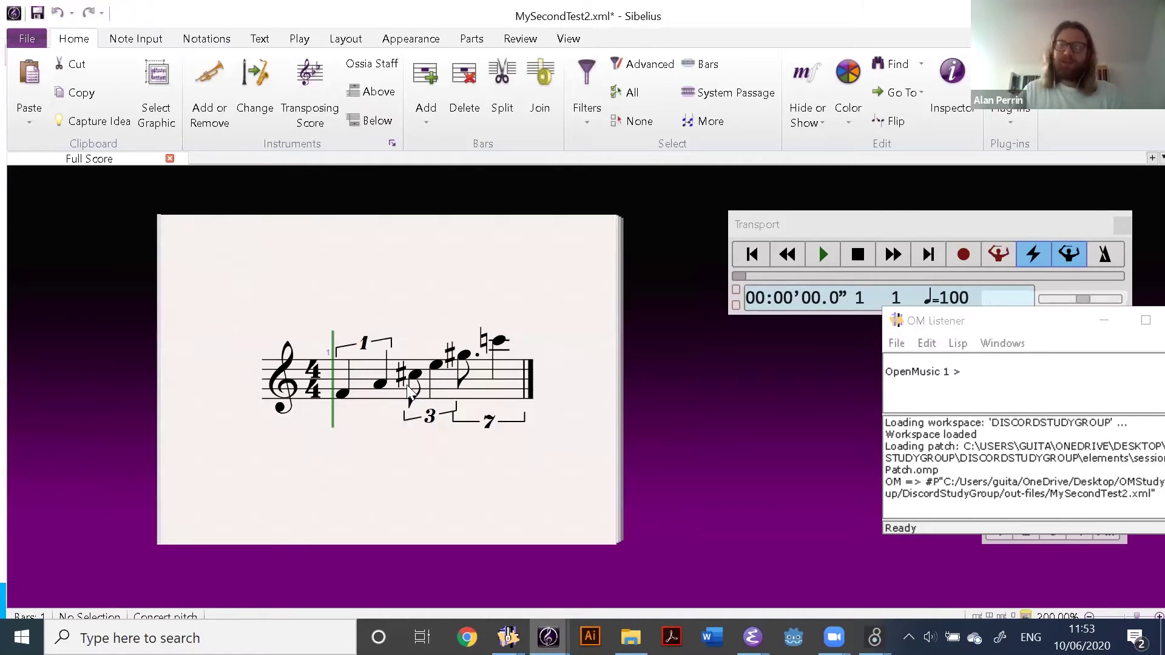
Compare the tuplet brackets in the MySecondTest2.xml score with those in the MySecondTest.xml score
click(372, 351)
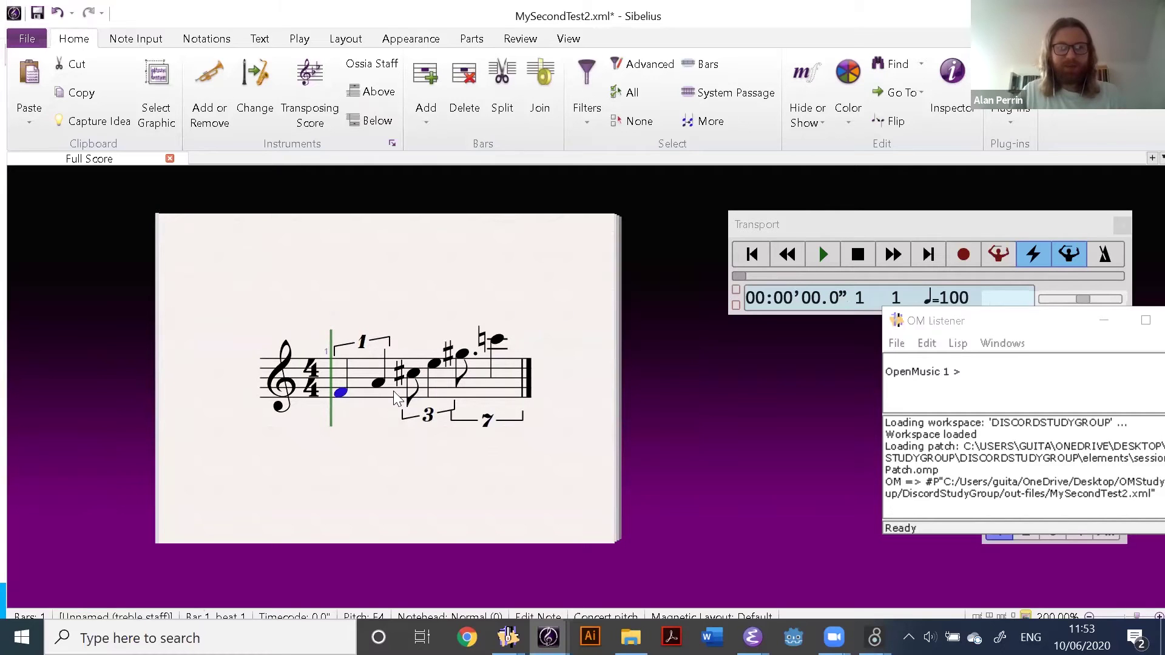
key(Escape)
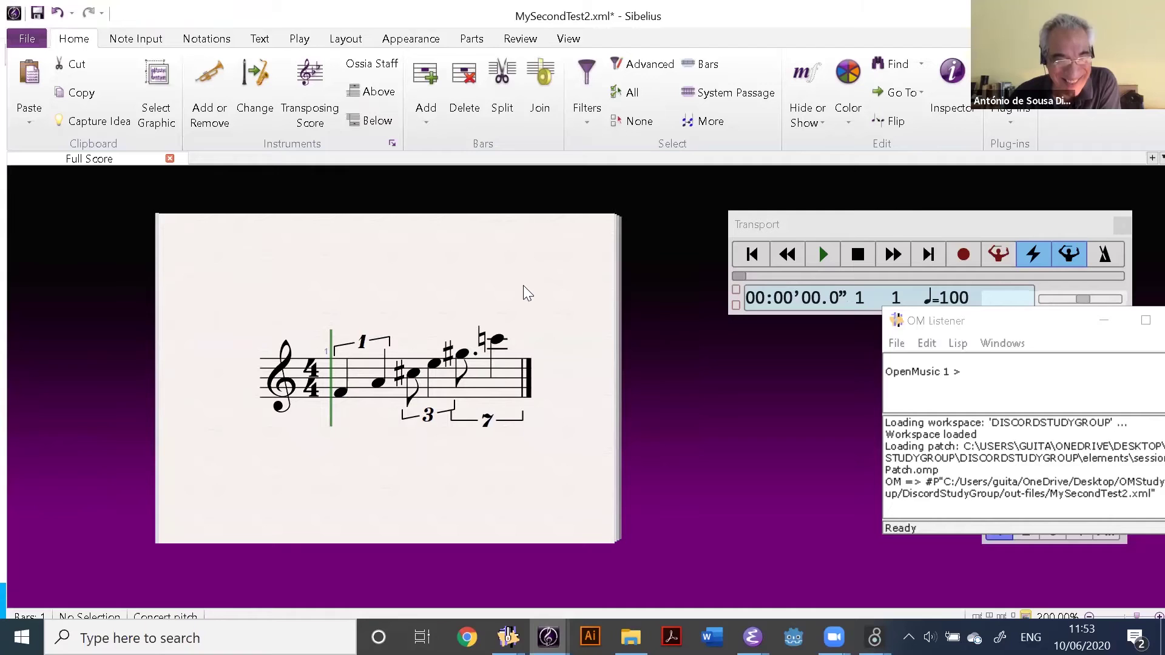
key(ctrl+Tab)
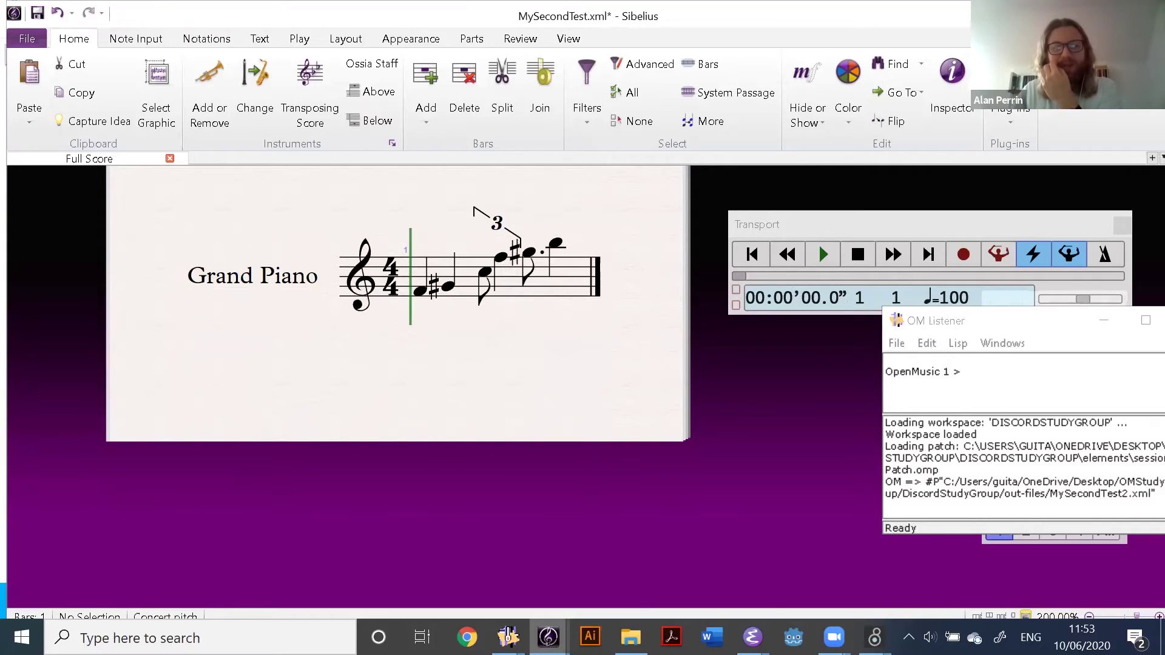
key(ctrl+Tab)
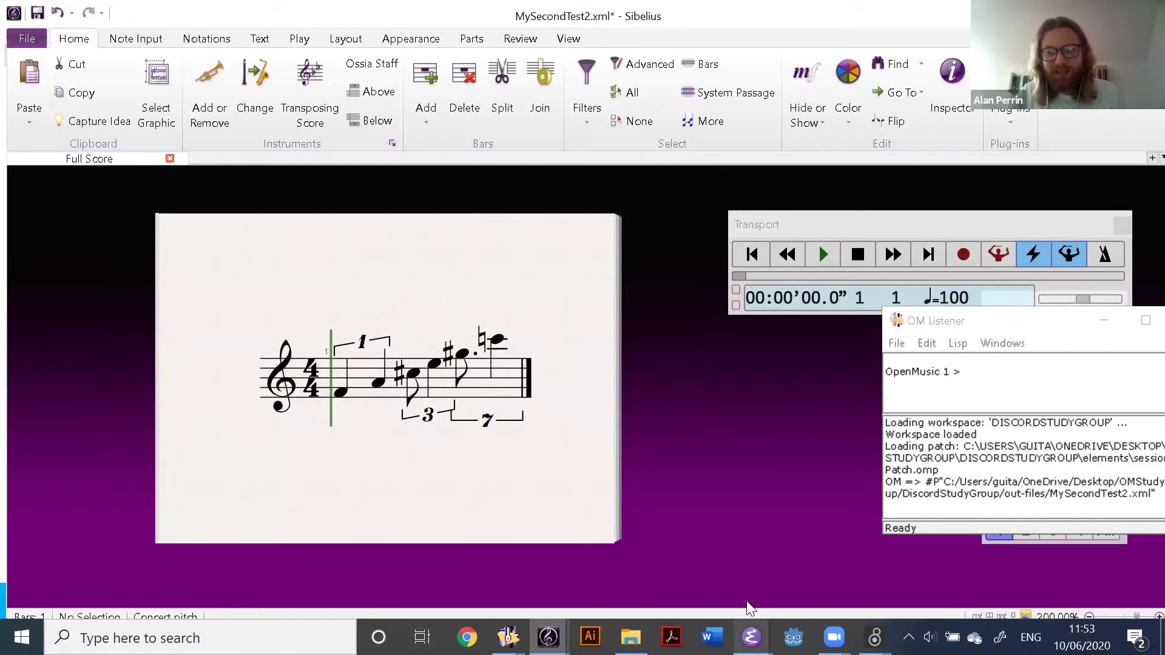
Switch to the OpenMusic patch and add a print function box below the voice fed by nested_tup
mouse_move(752, 638)
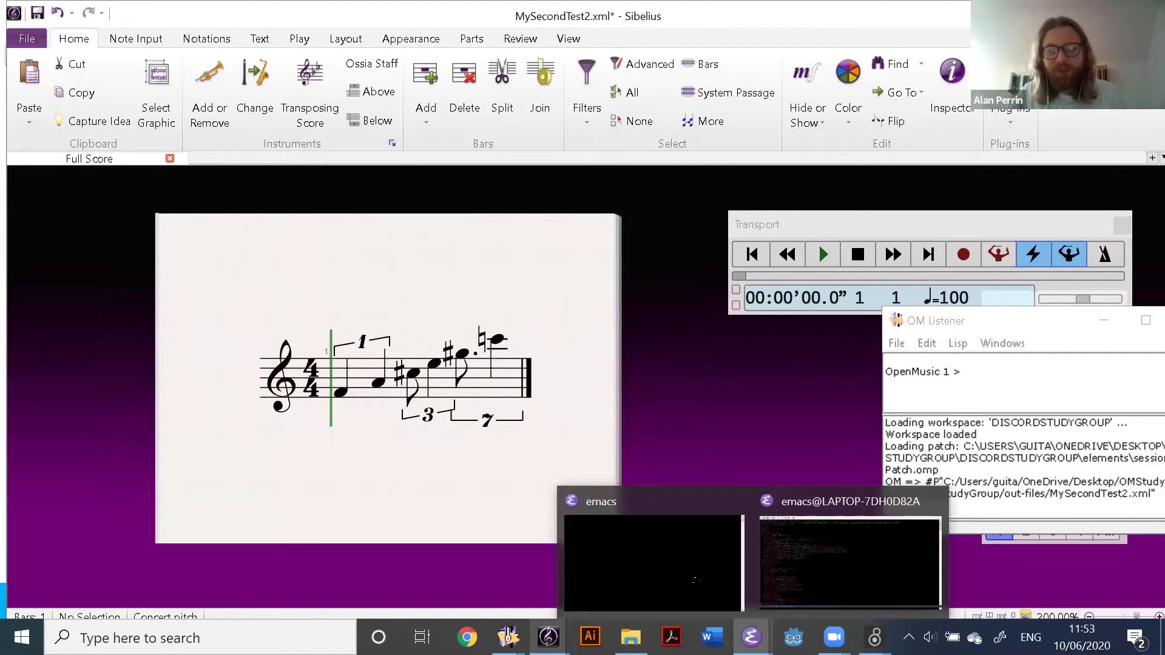
mouse_move(508, 638)
click(660, 561)
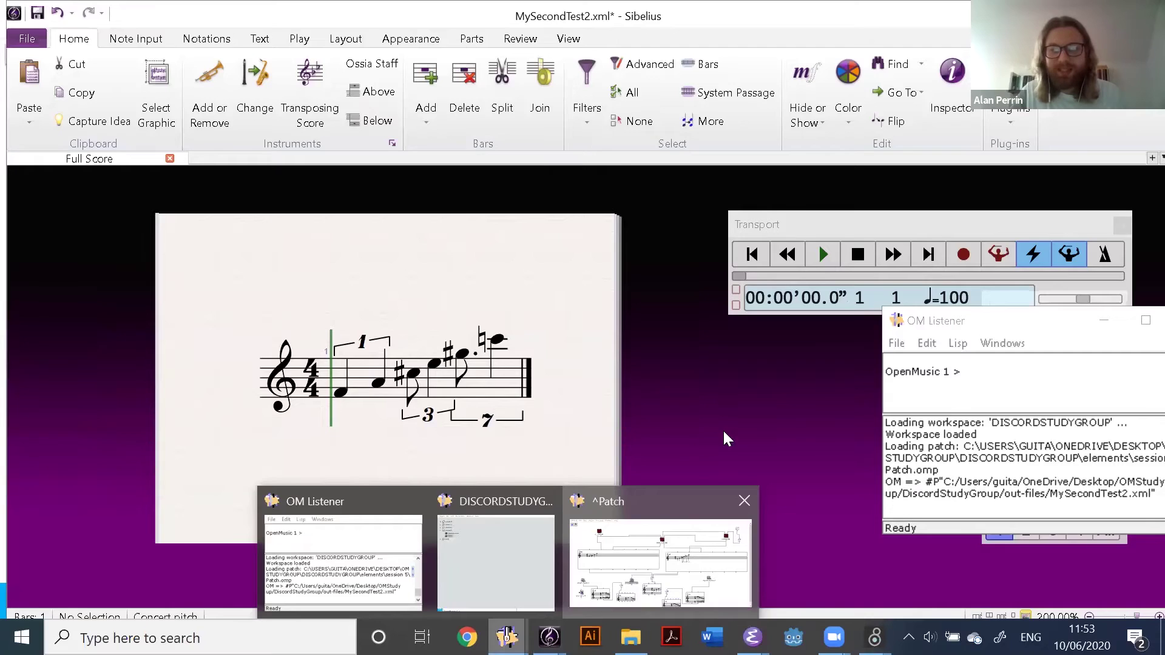
double_click(722, 432)
text(print)
key(Return)
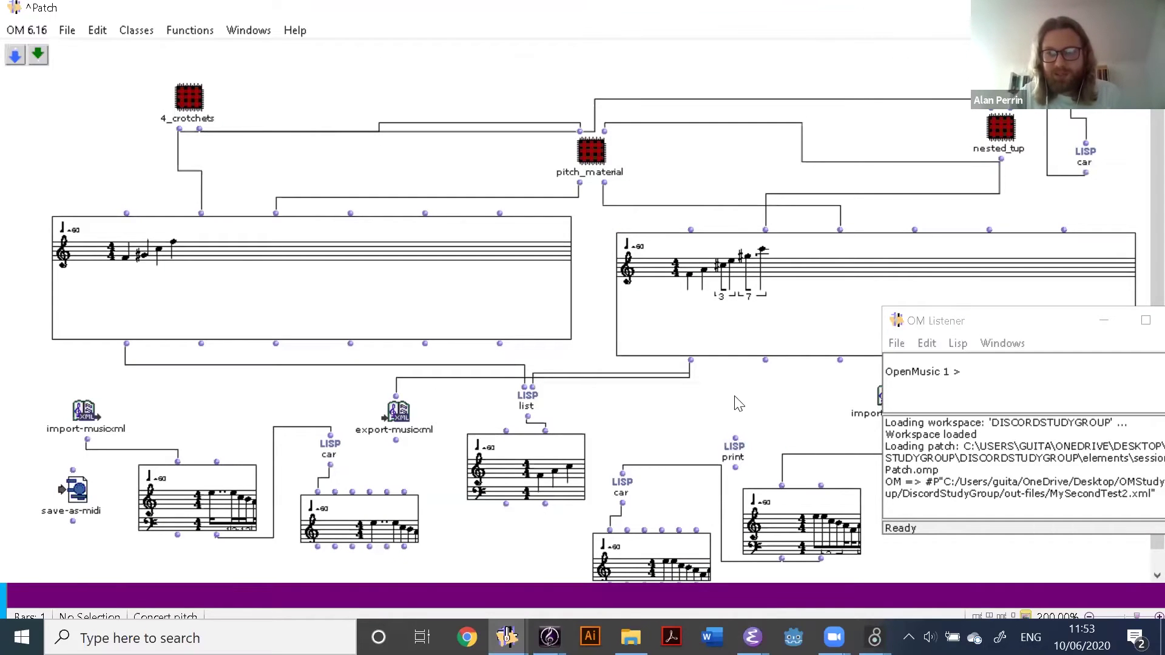
Connect the second output of the nested_tup voice to the print box and evaluate it
drag(765, 361, 736, 438)
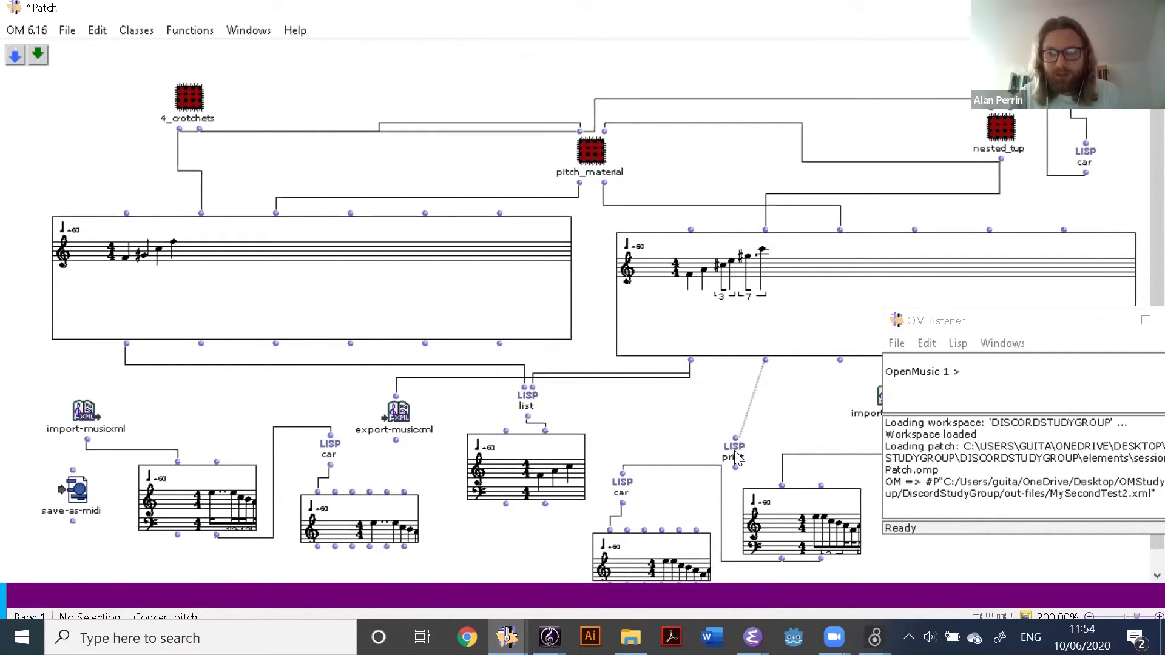
click(736, 458)
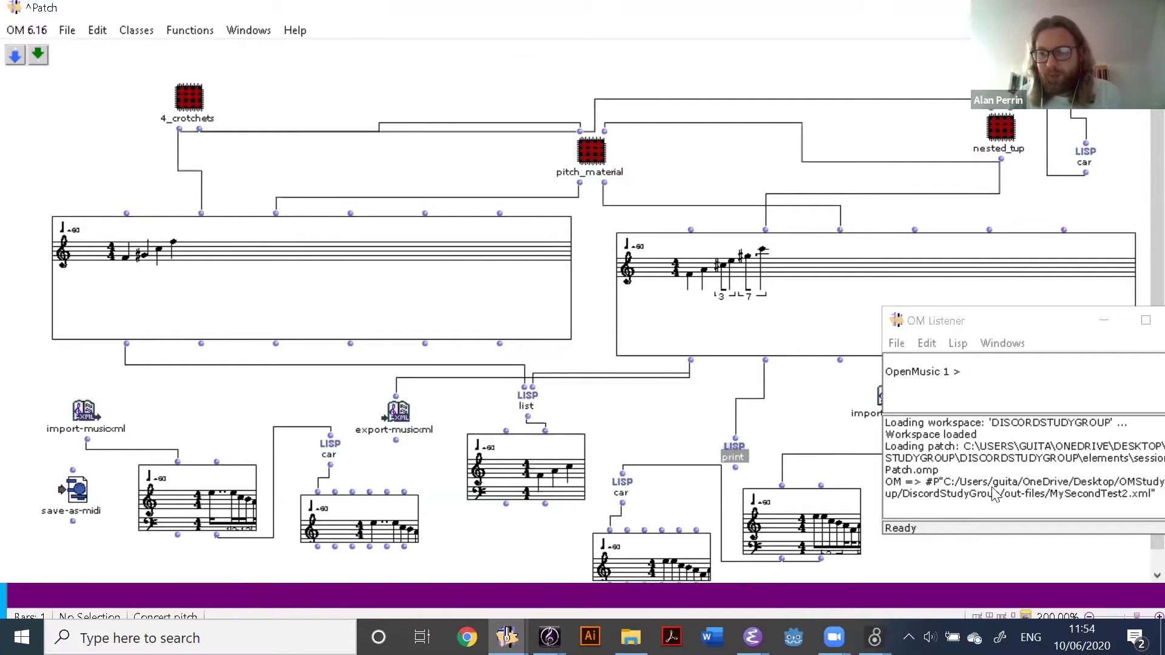
key(v)
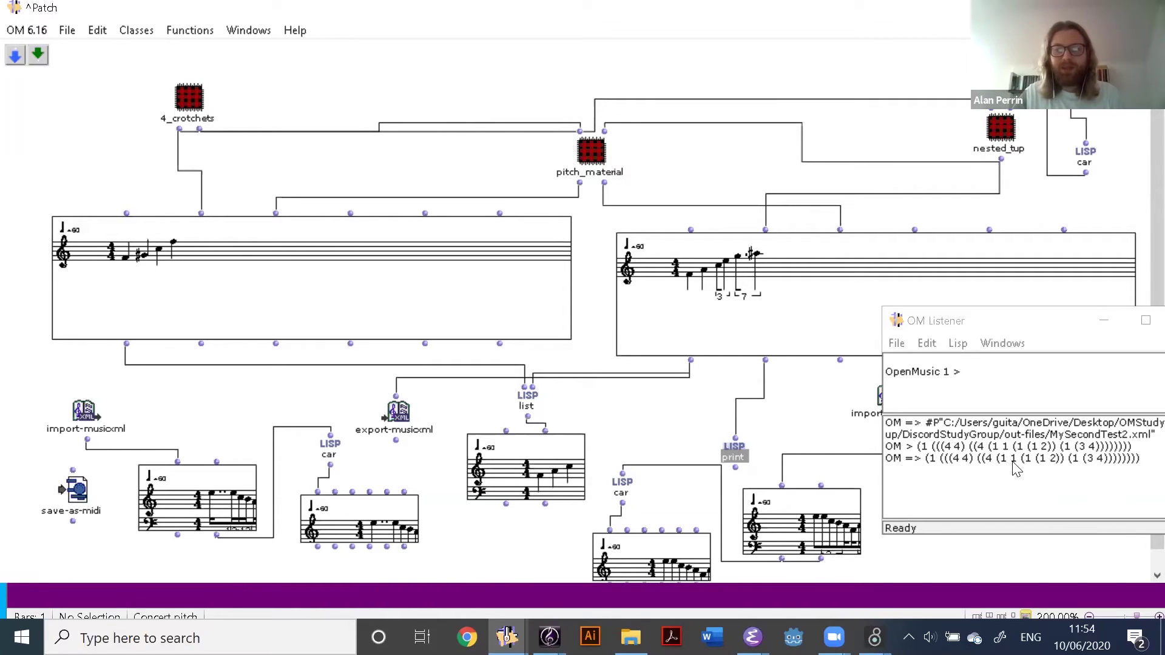
click(693, 434)
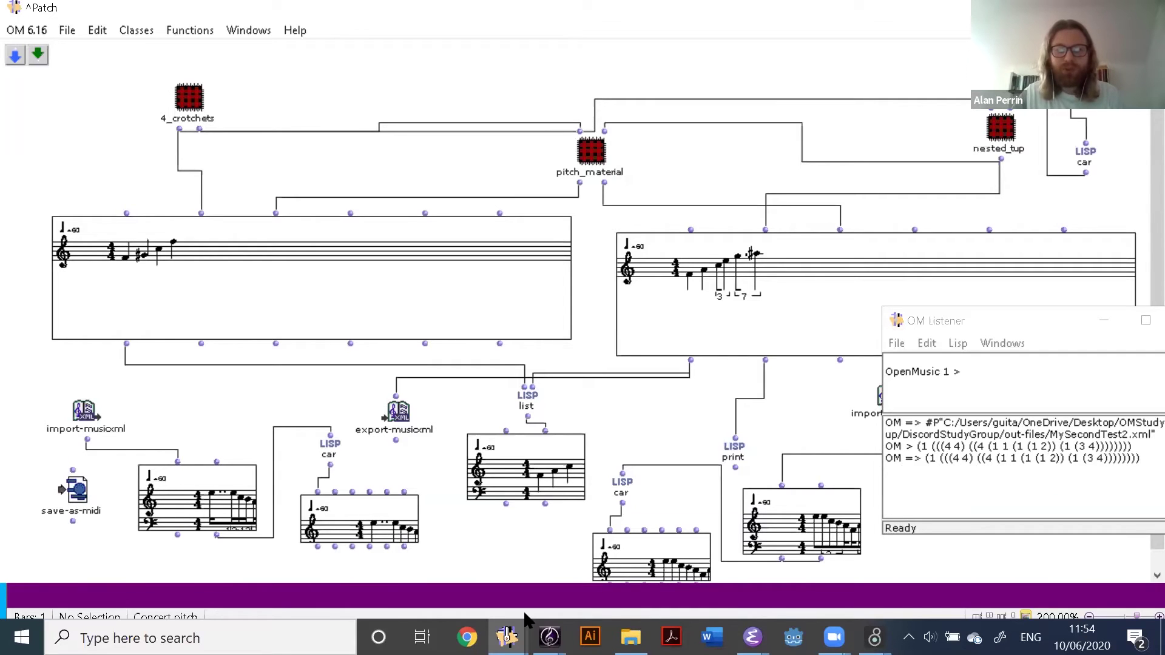
Switch to the MySecondTest2.xml score in Sibelius and close it without saving the changes
key(super+3)
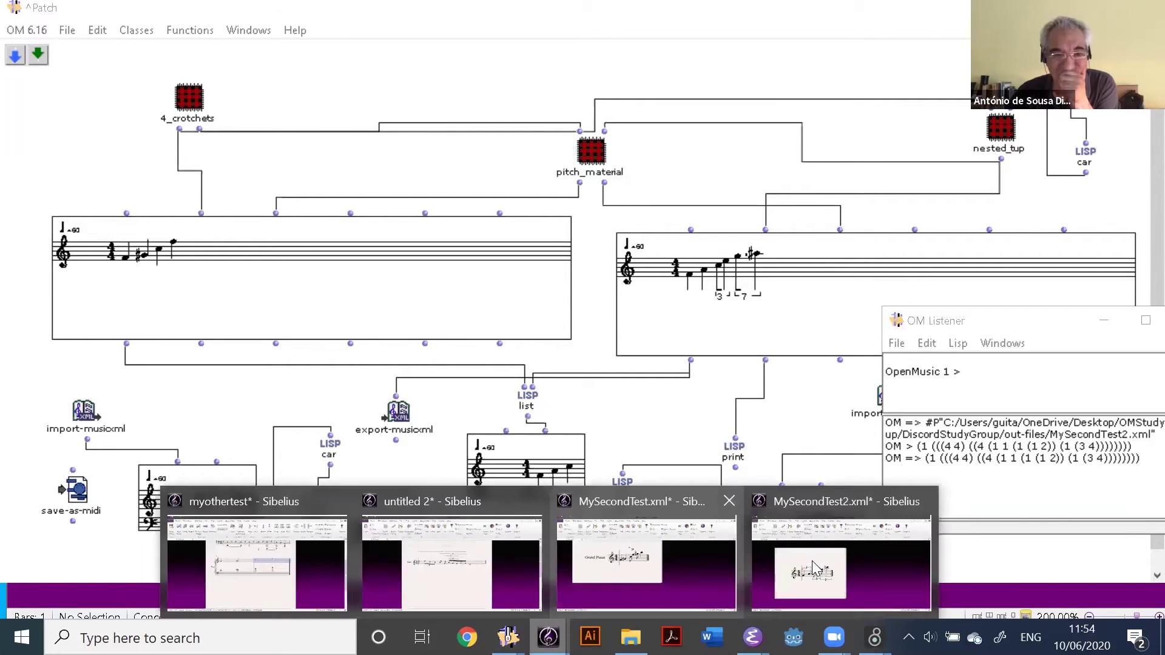
click(814, 567)
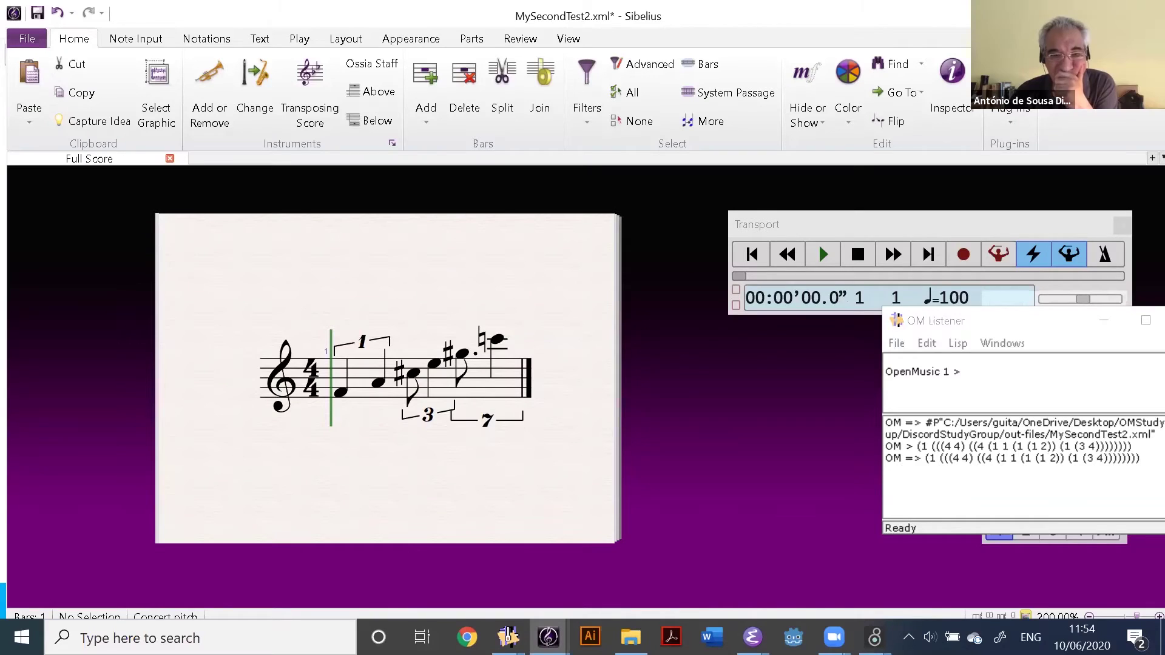
key(ctrl+w)
click(624, 333)
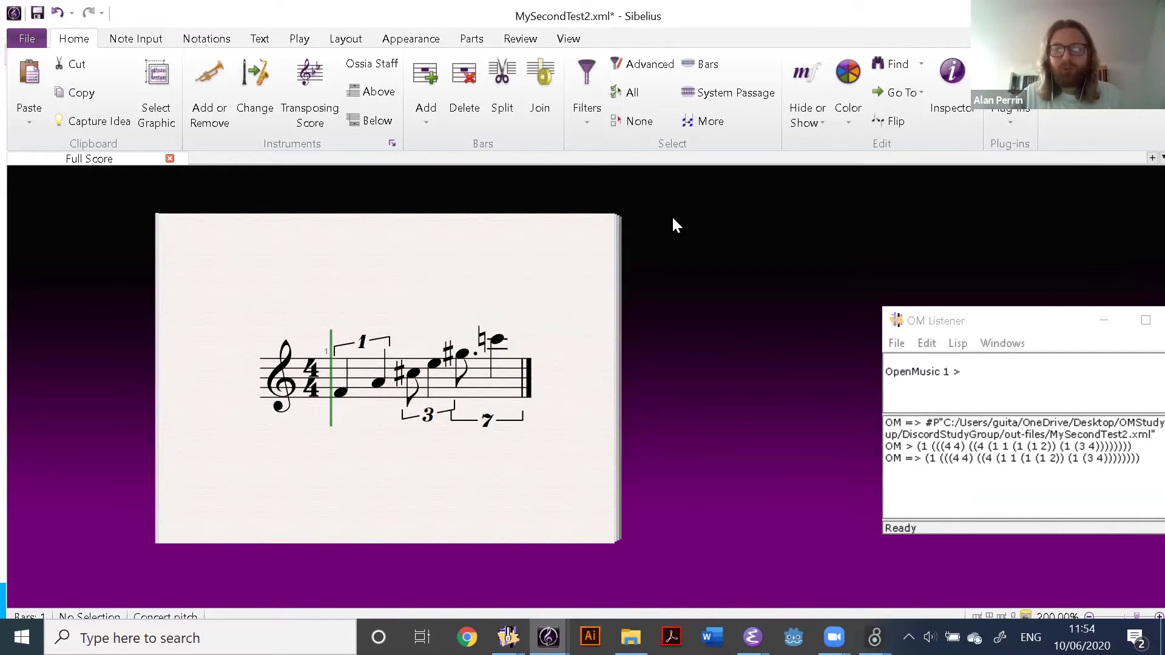
Return to OpenMusic and load the XML export Lisp file from the OM 6.15 folder in Program Files (x86)
key(alt+Tab)
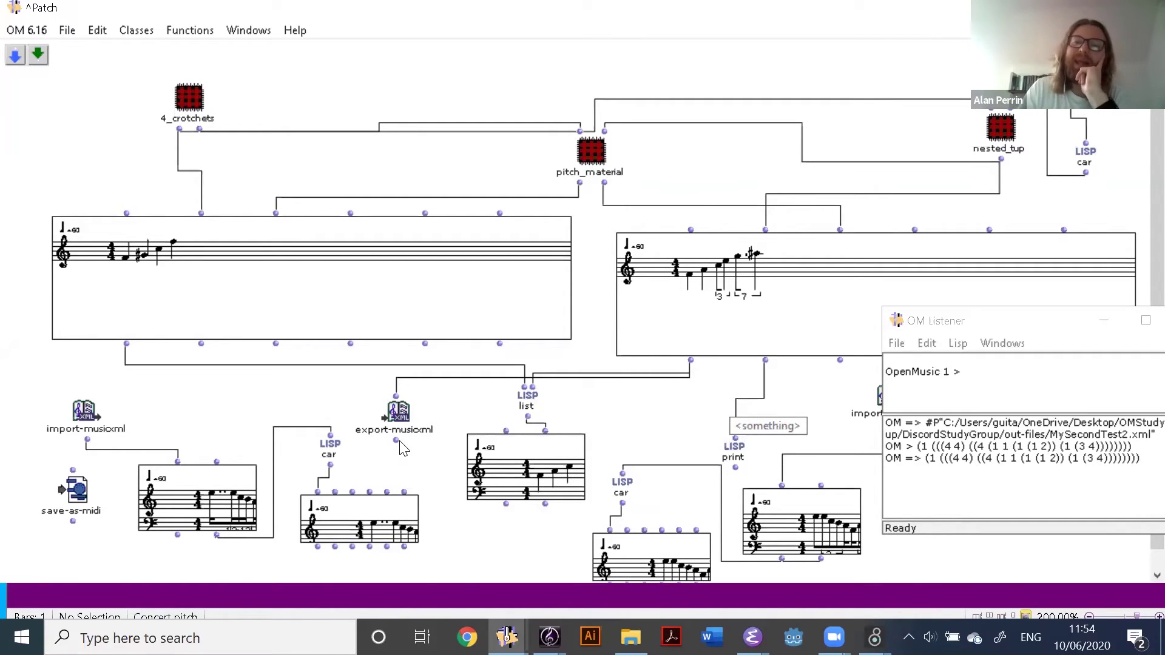
click(958, 343)
click(1010, 424)
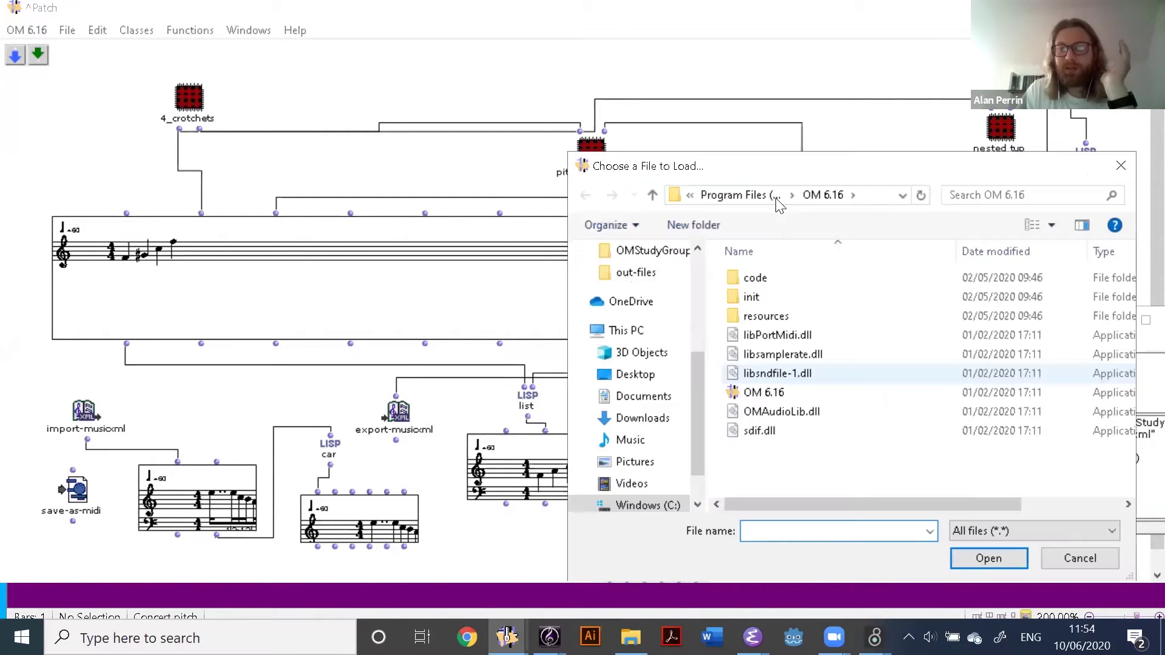
click(742, 200)
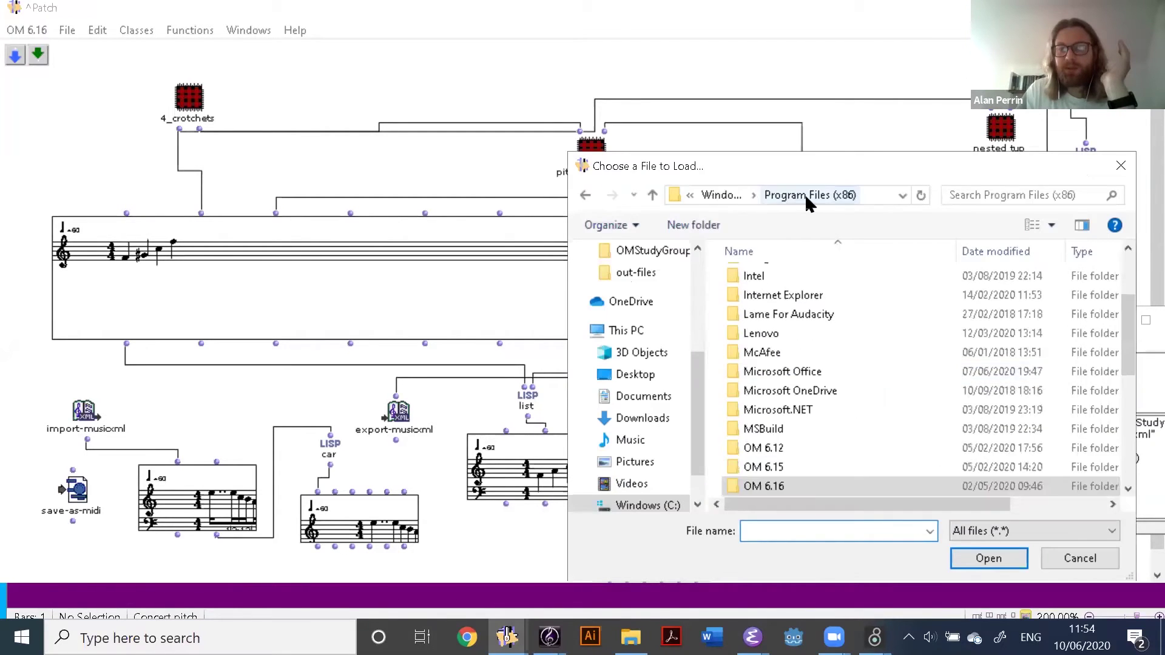
click(795, 464)
key(Return)
double_click(793, 315)
Evaluate the export-musicxml box and save the exported XML file as MySecondTest3 in the out-files folder
click(401, 418)
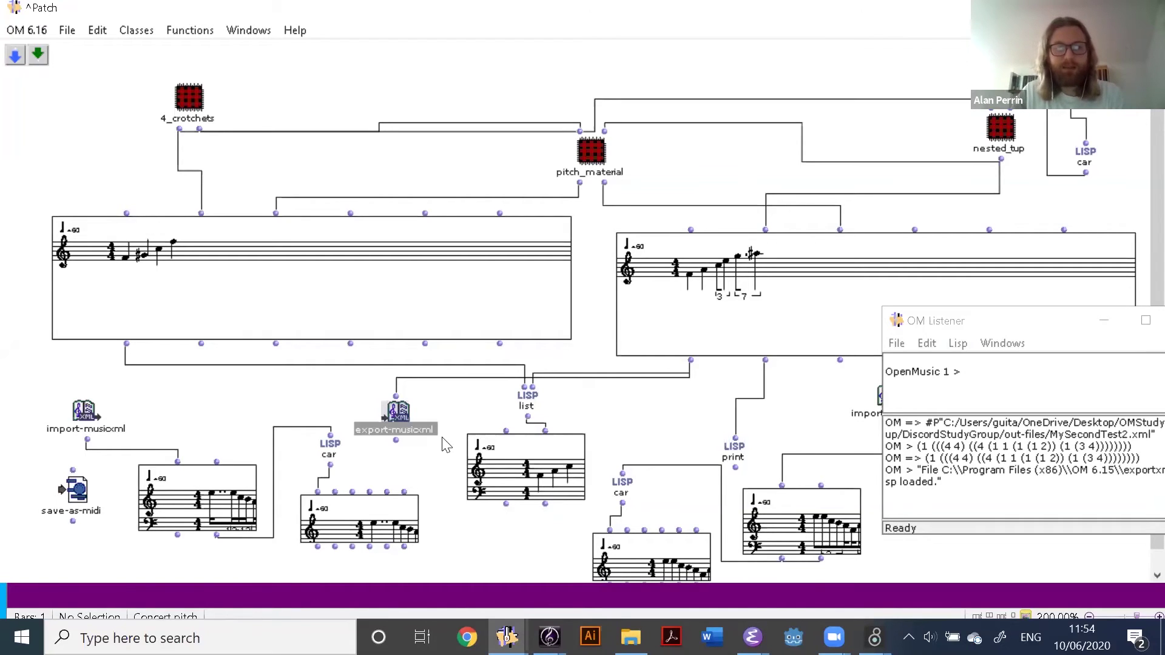
key(v)
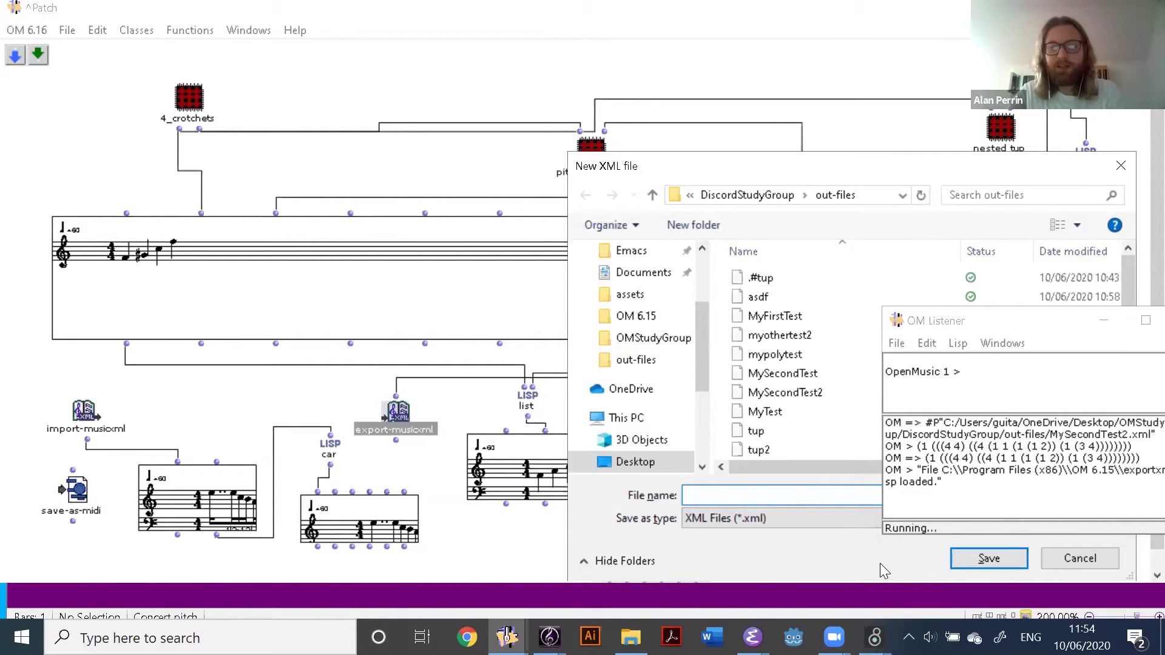
text(MySecon)
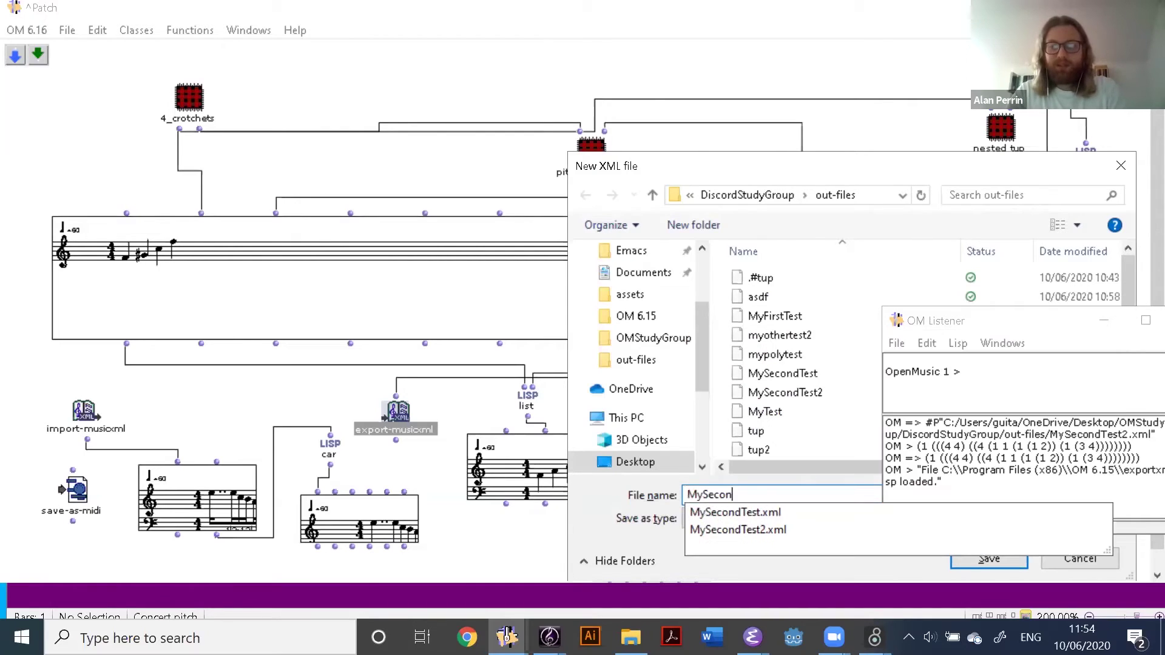
text(dTest)
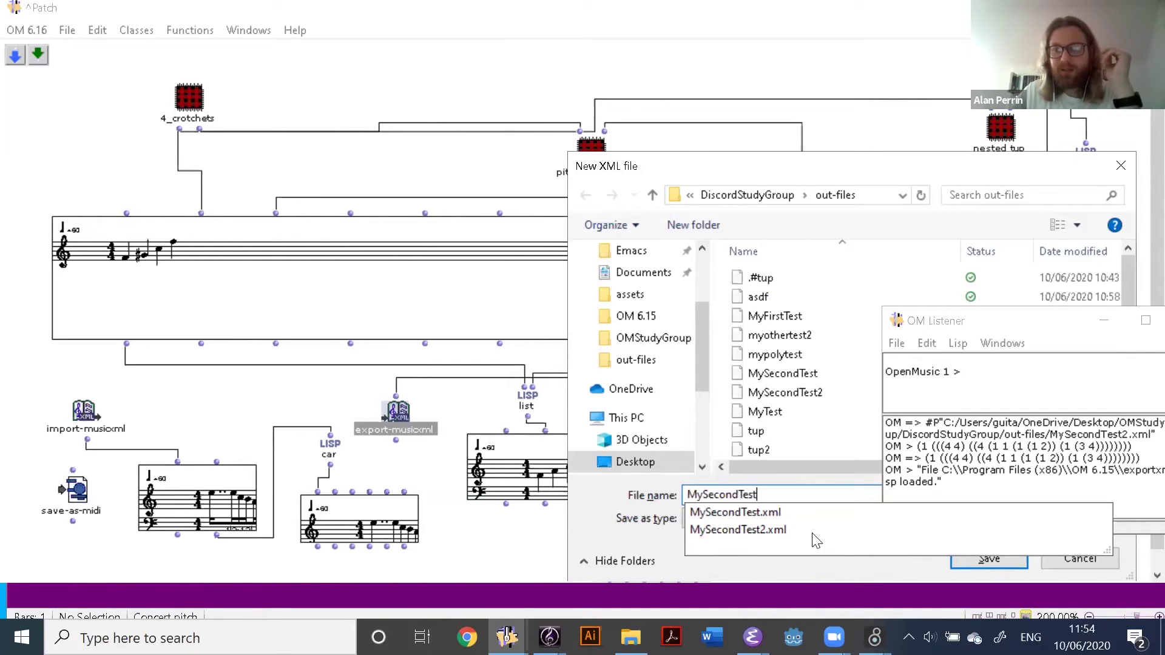
text(3)
drag(872, 154, 573, 144)
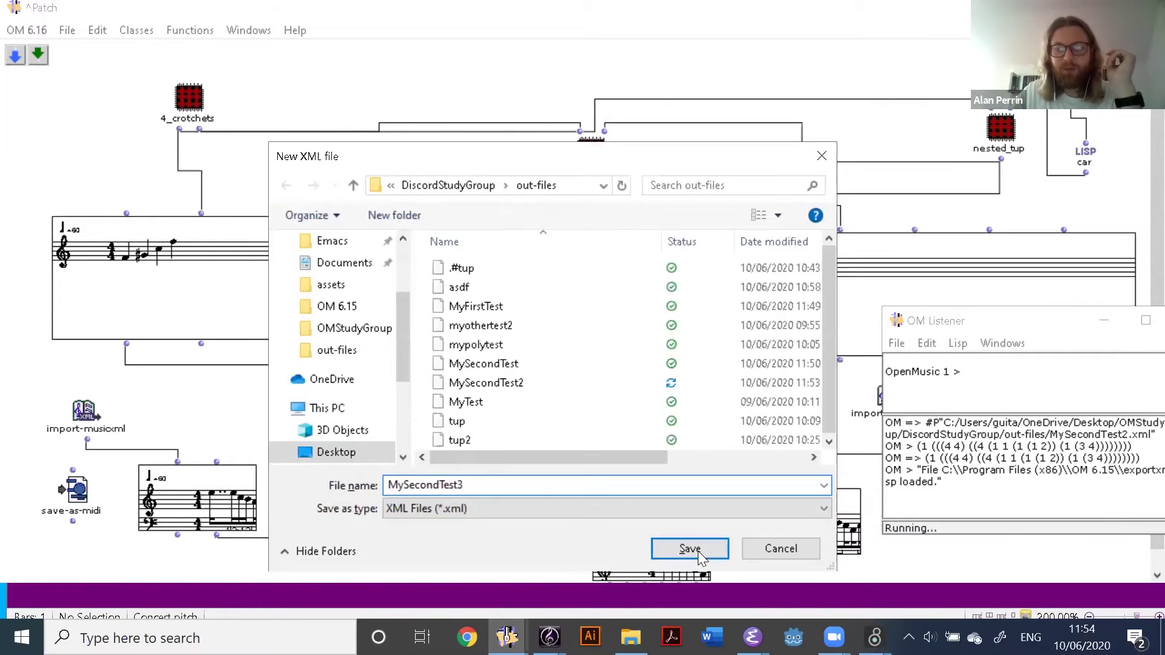
Switch to the MySecondTest.xml score in Sibelius and close it without saving the changes
key(super+3)
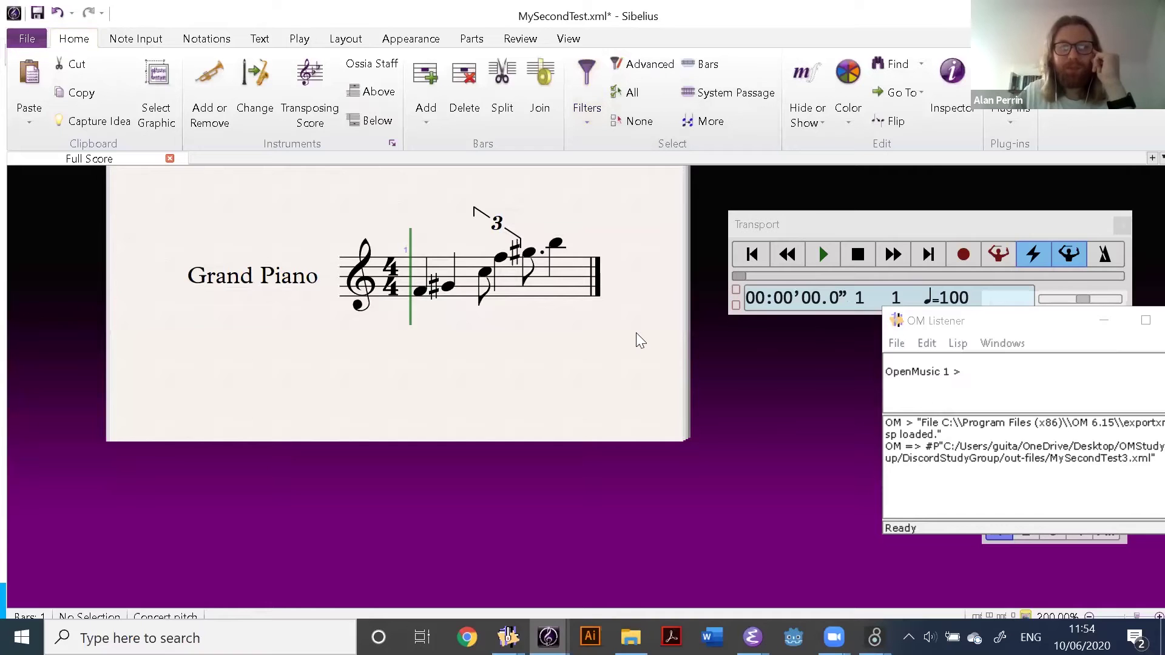
key(ctrl+w)
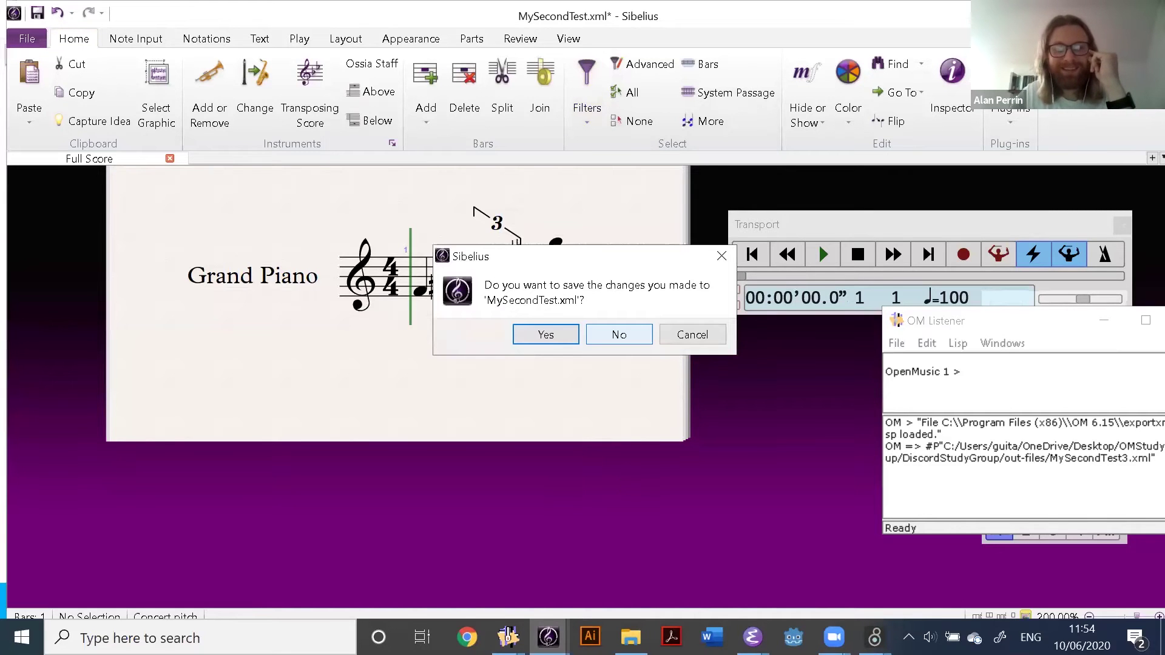
key(n)
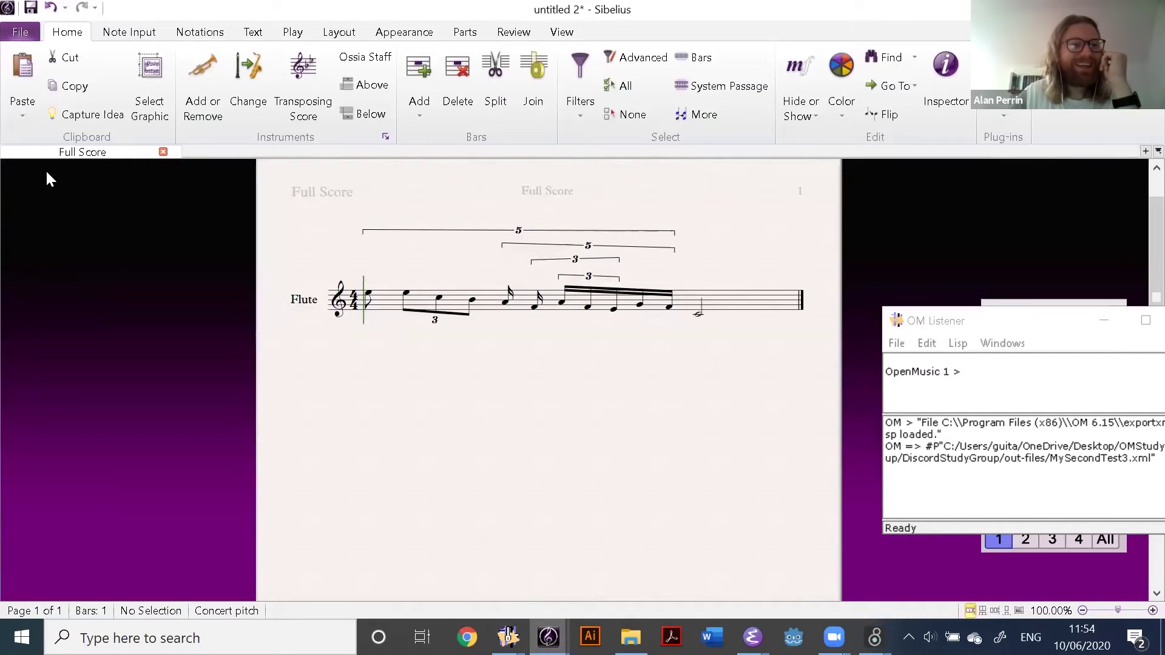
Open the MySecondTest3 file from the out-files folder, accepting the import options
click(20, 32)
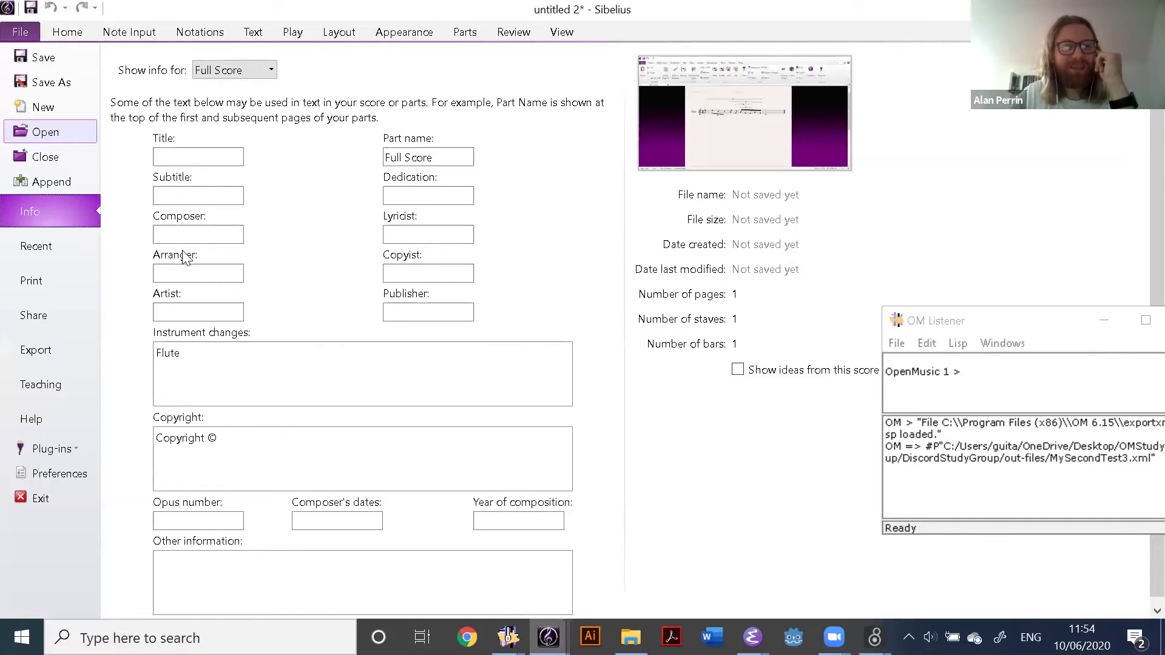
key(Down)
key(Down)
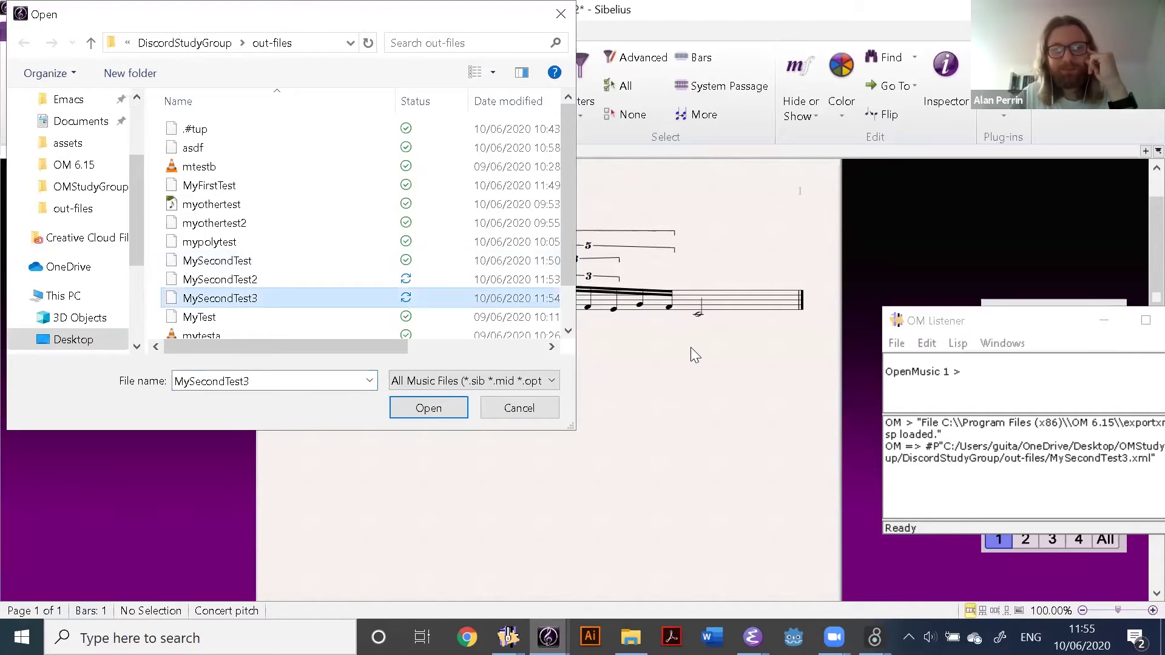
key(Return)
key(Return)
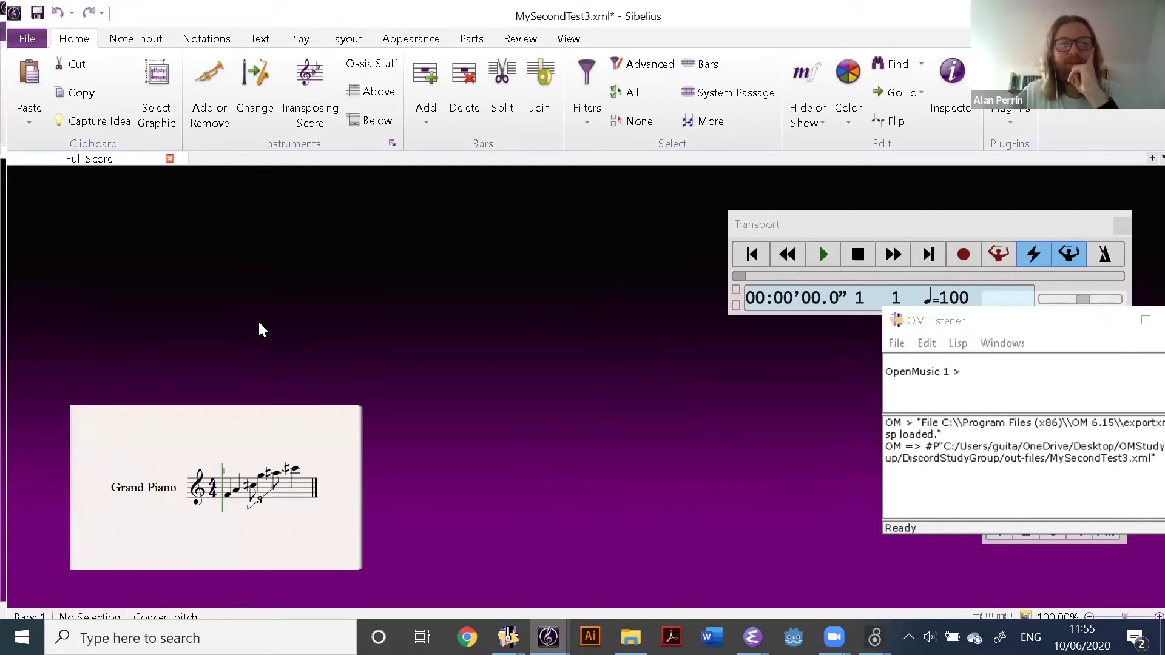
Flip the triplet bracket to the upper side of the notes in the Grand Piano staff
key(ctrl+equal)
key(ctrl+equal)
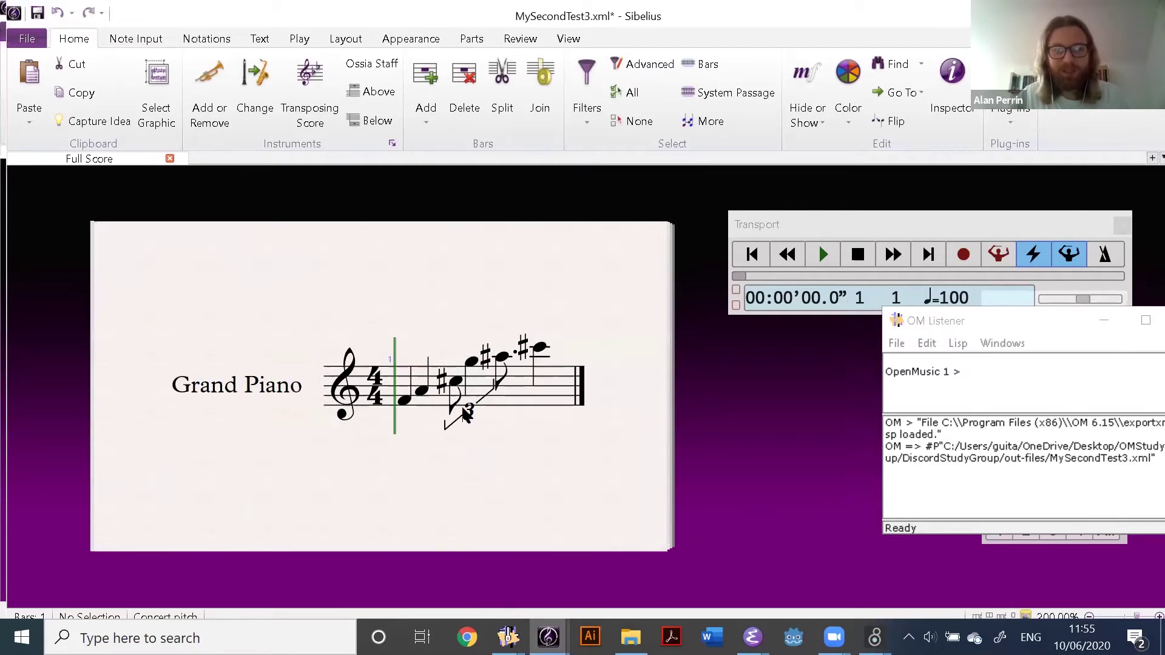
click(467, 410)
key(x)
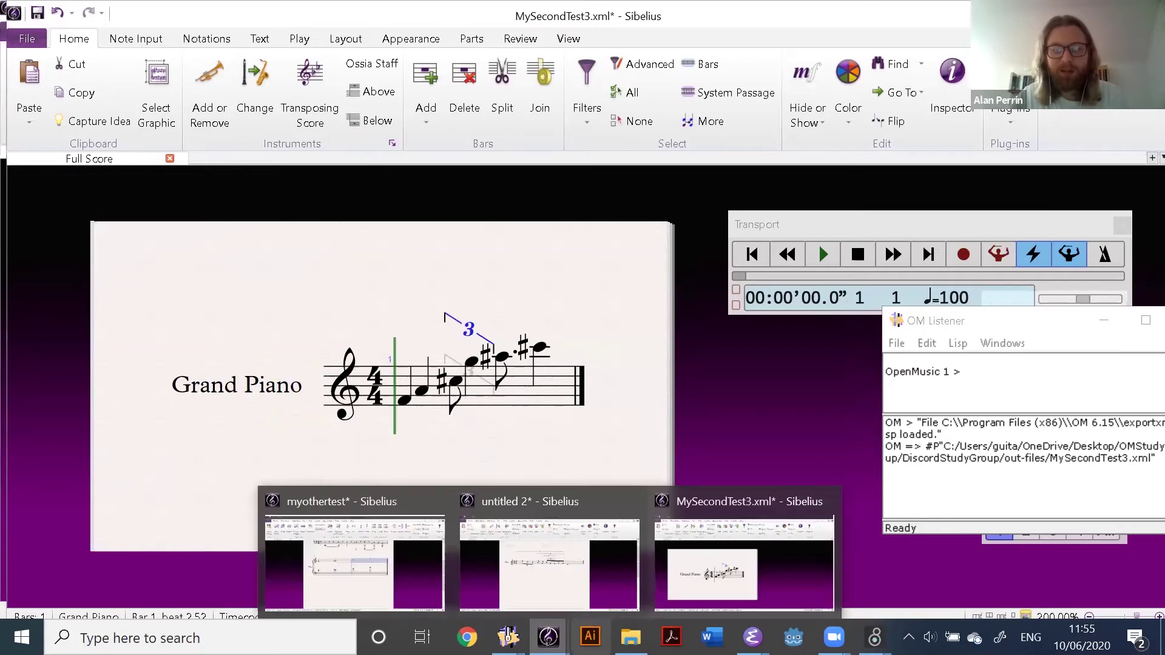
Check the nested_tup voice in the OpenMusic patch against the imported score, and return to Sibelius
mouse_move(508, 637)
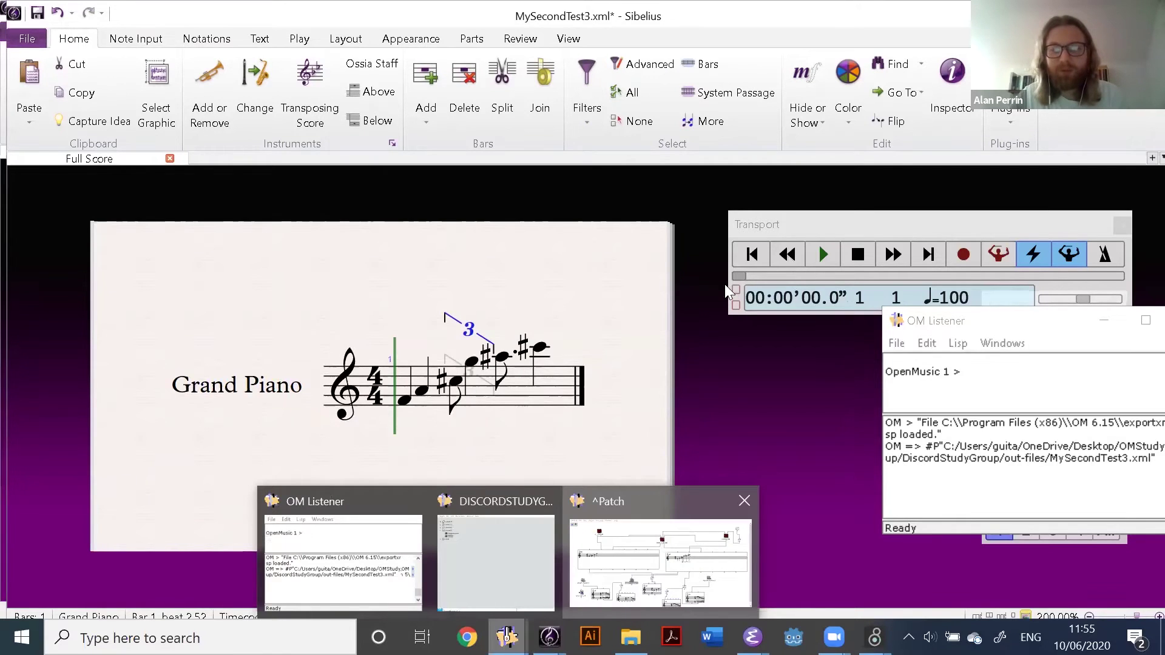
click(706, 577)
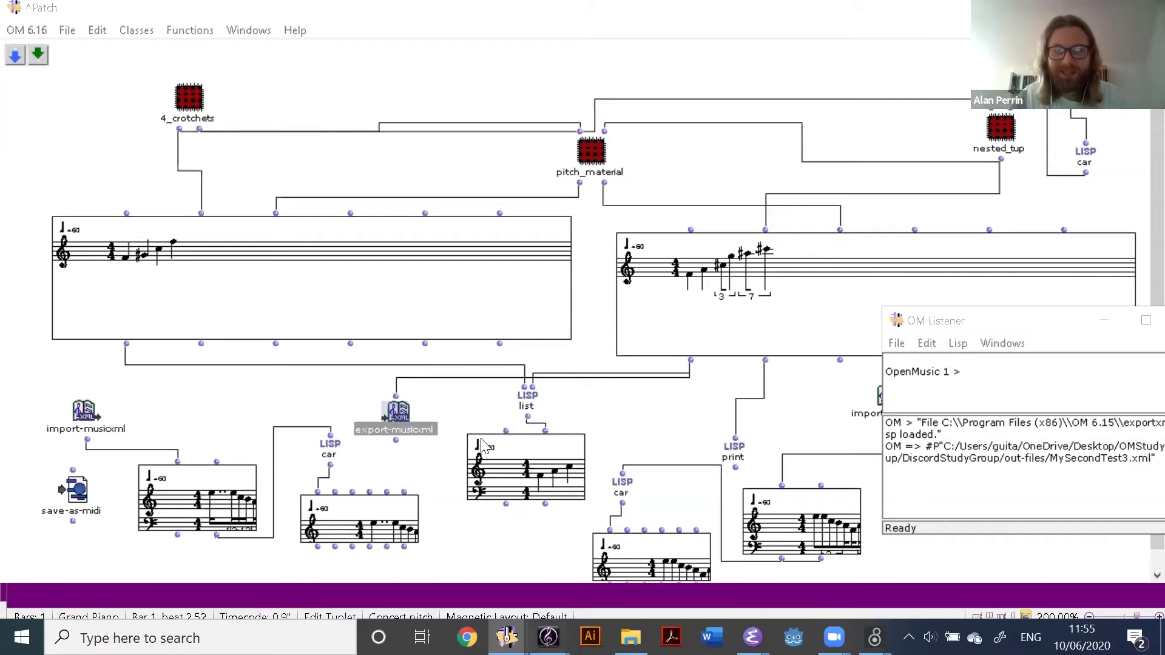
key(alt+Tab)
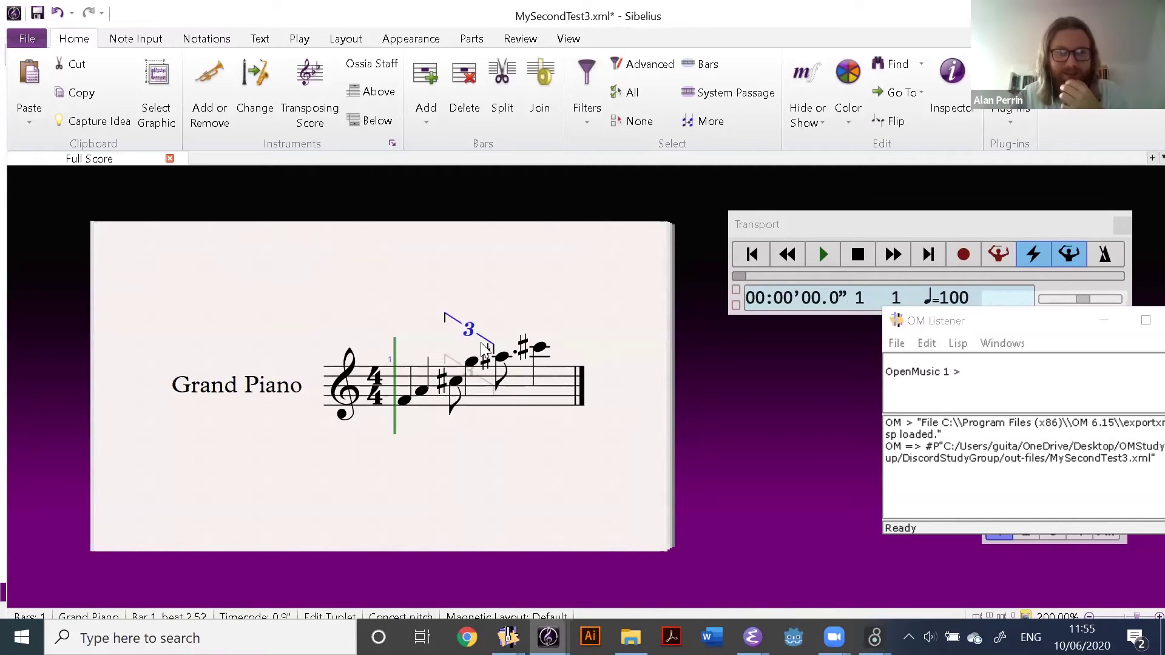
Adjust the sloping triplet bracket to make it horizontal above the notes, and clear the selection
click(503, 300)
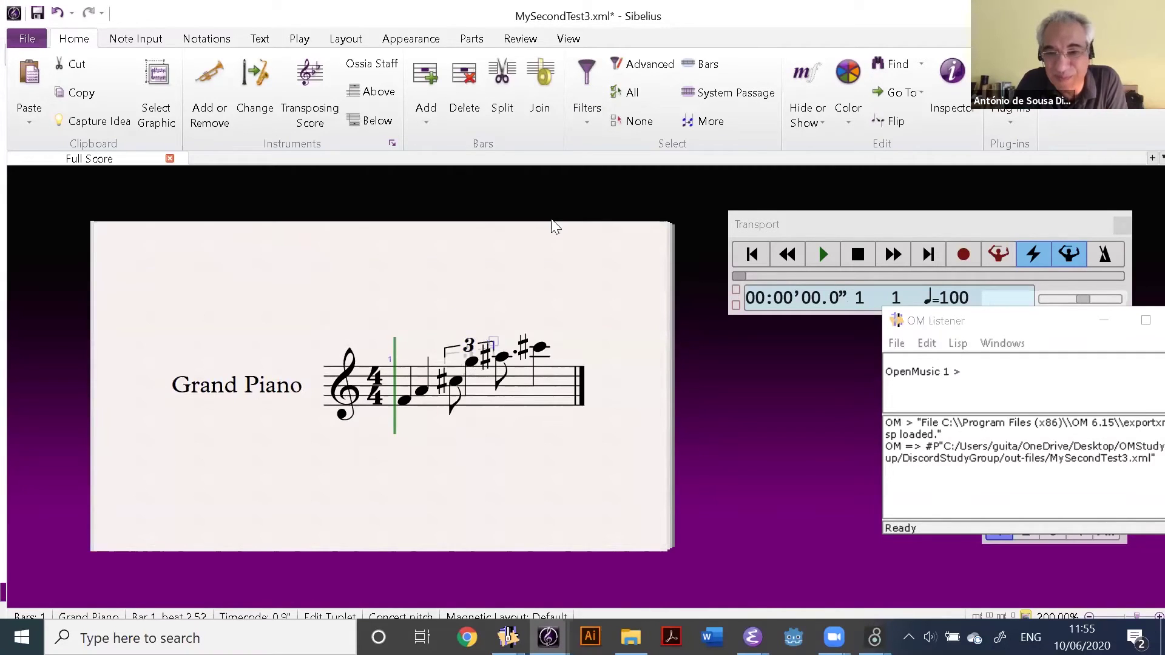
key(Escape)
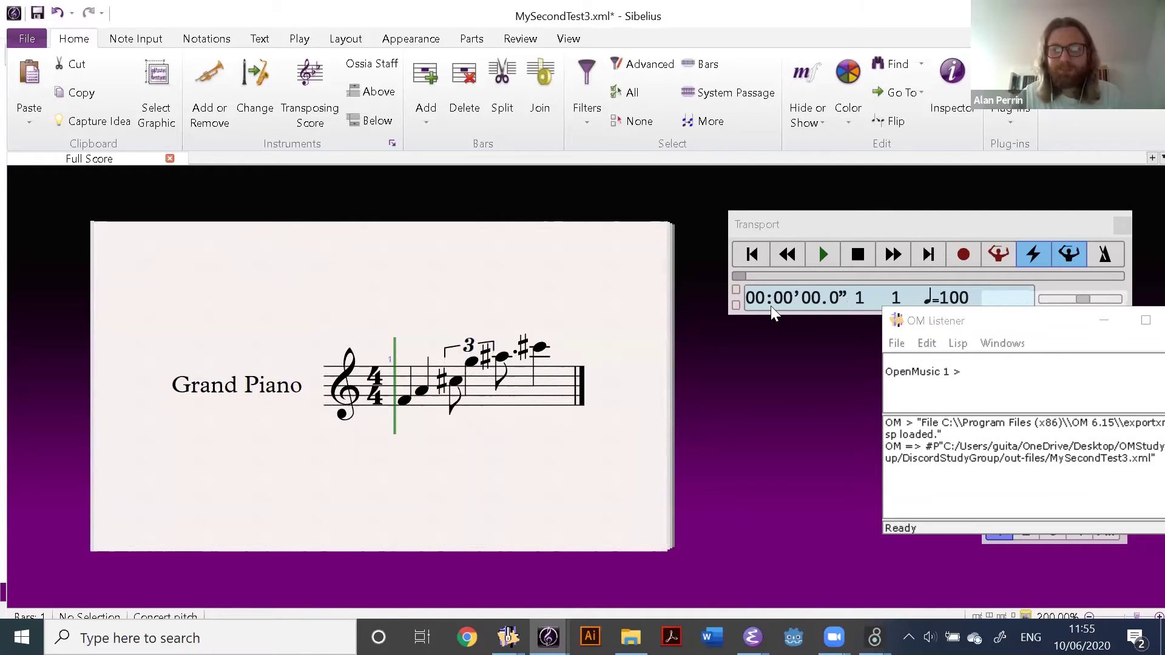
Switch to OpenMusic, re-evaluate the voice box fed by nested_tup twice, and check its notation in the voice editor
key(alt+Tab)
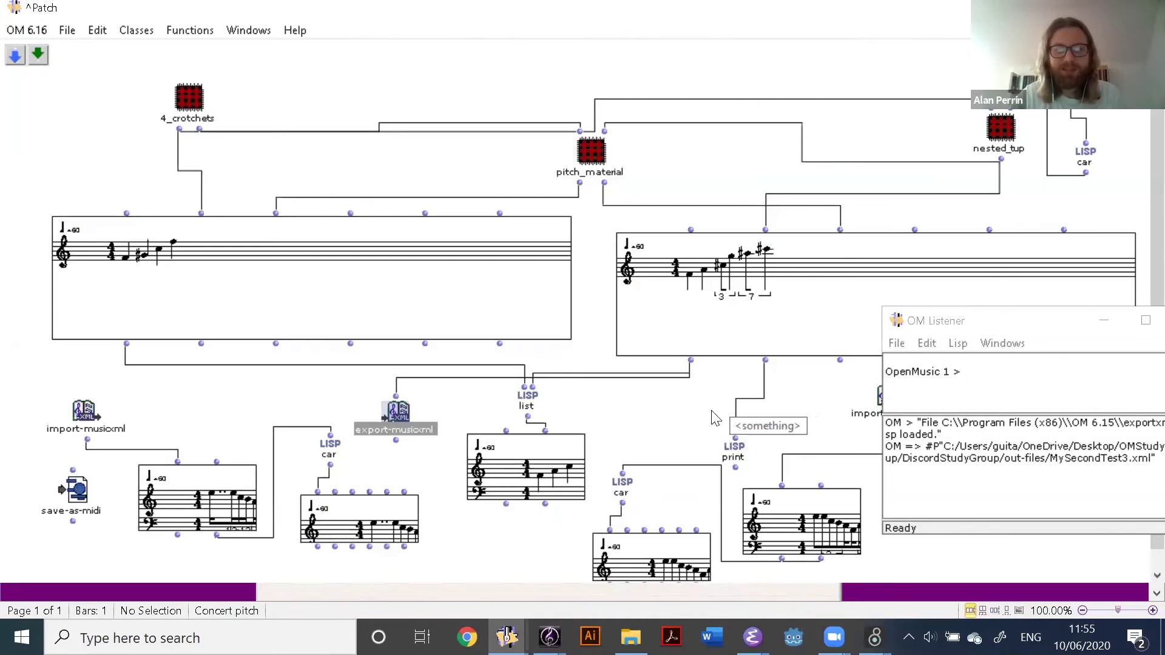
click(499, 412)
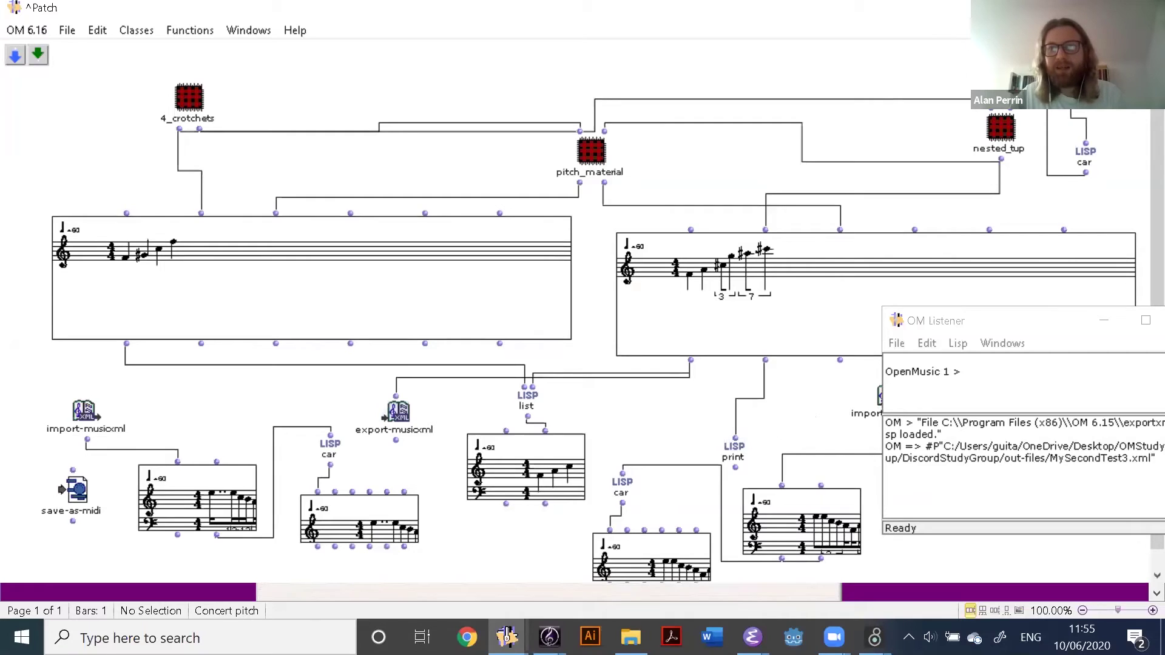
click(607, 377)
click(1146, 292)
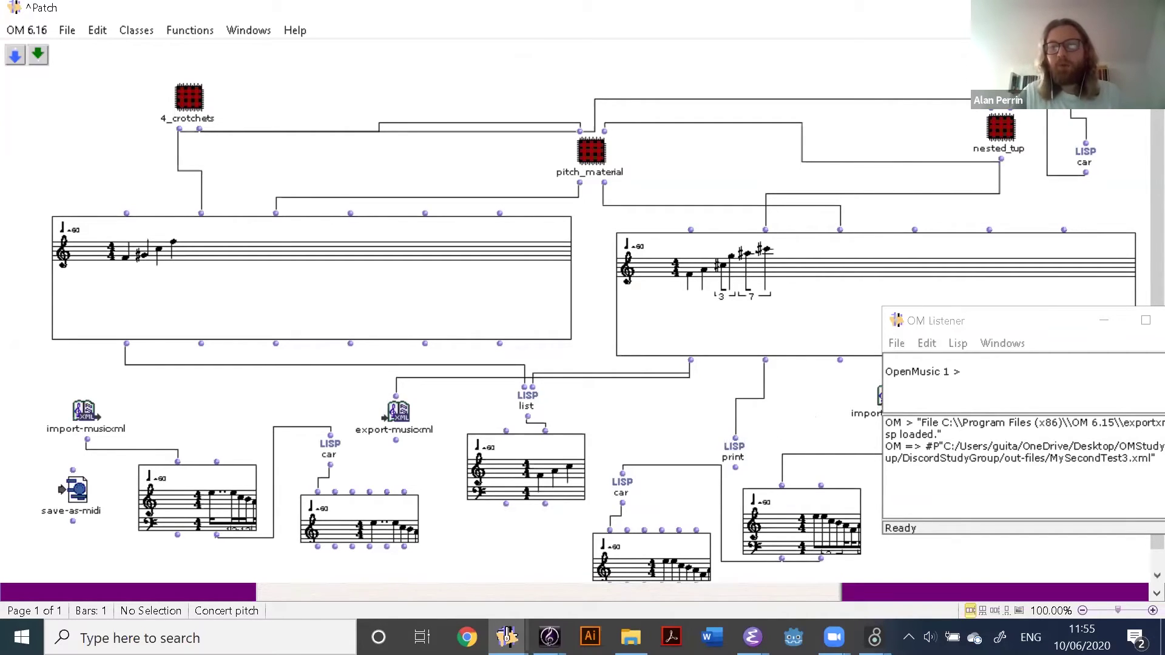
drag(746, 280, 744, 283)
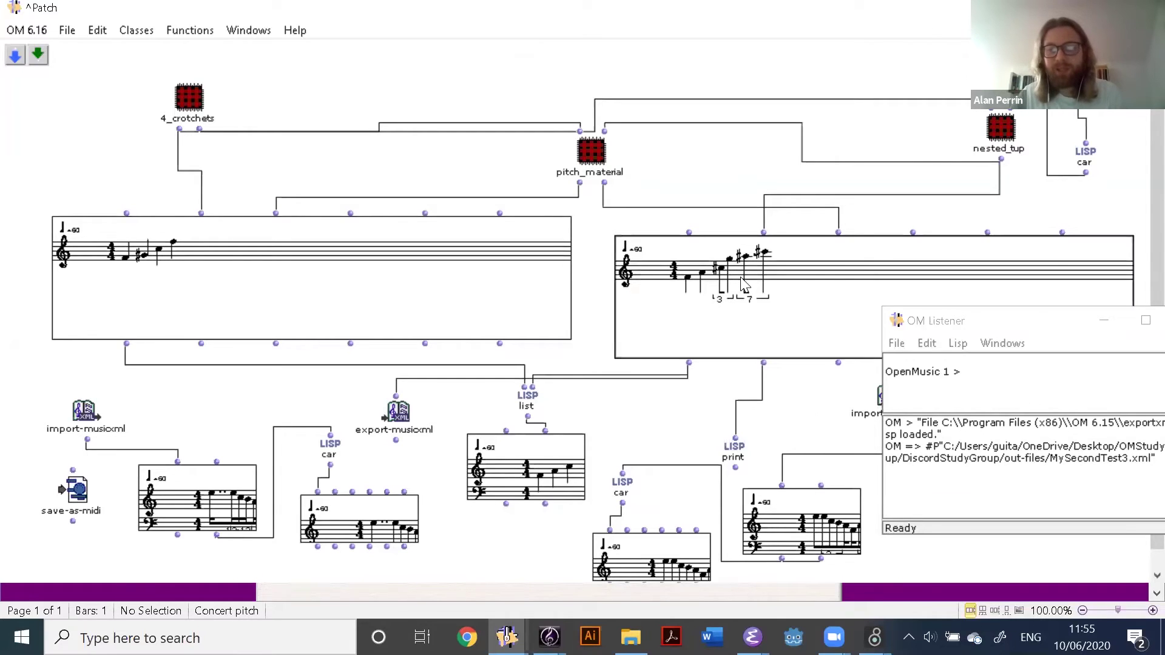
key(v)
key(v)
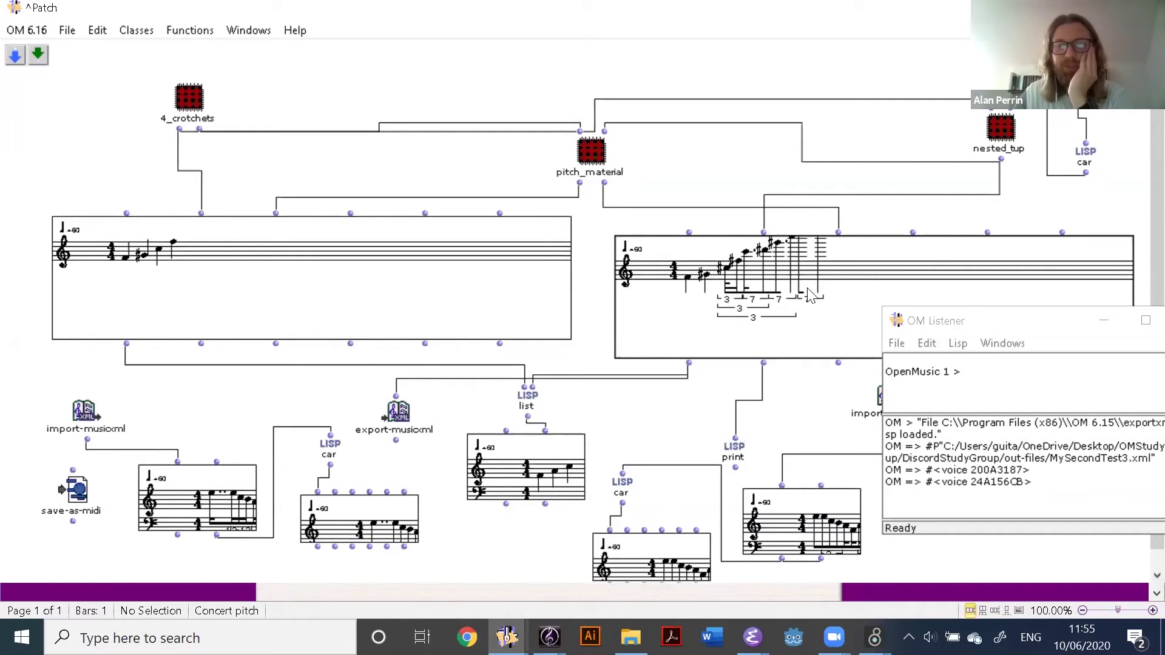
double_click(998, 149)
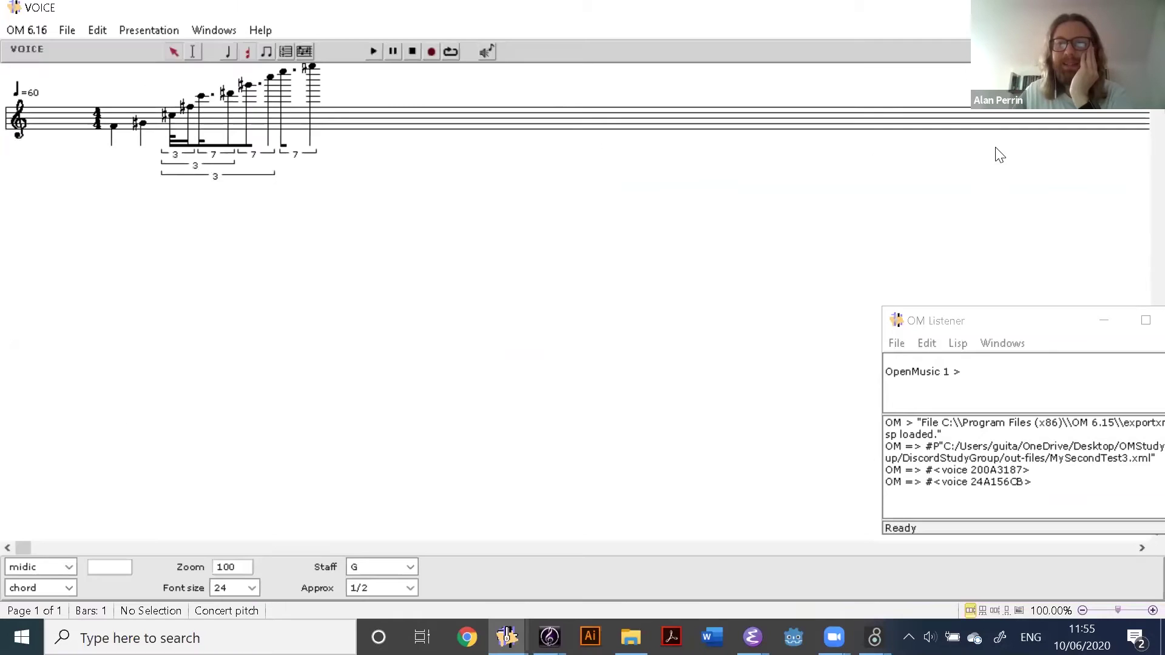
key(ctrl+w)
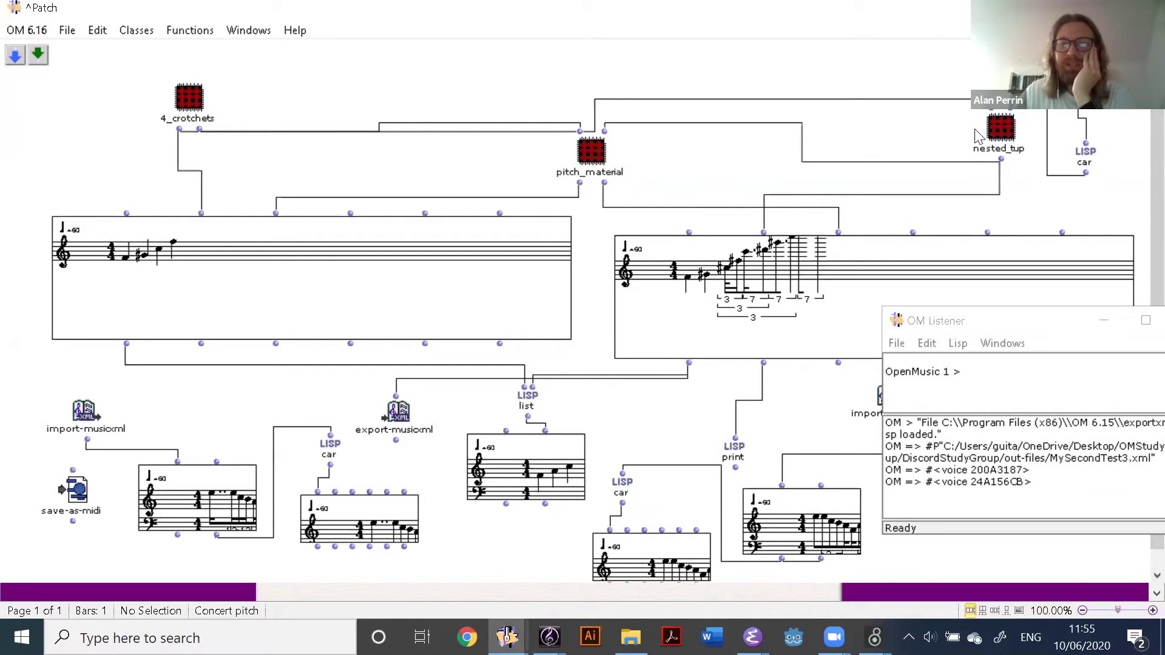
double_click(1000, 129)
key(ctrl+w)
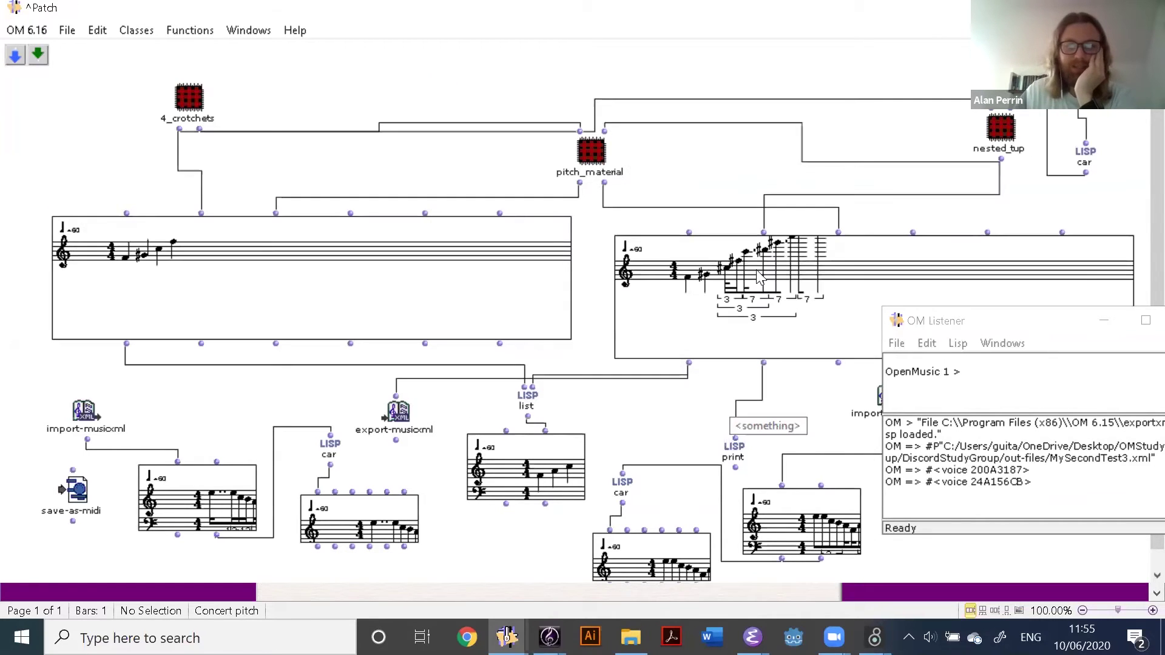
Export the new nested tuplet voice with export-musicxml as asdf in the out-files folder, replacing the existing file
click(378, 442)
key(v)
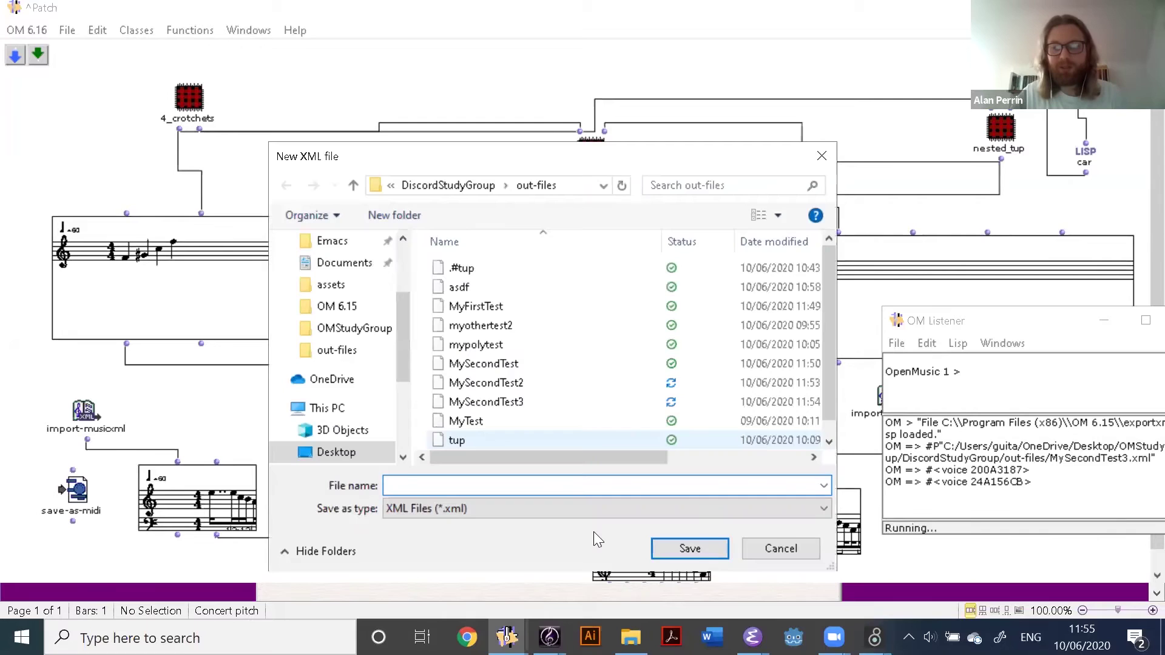
text(asdf)
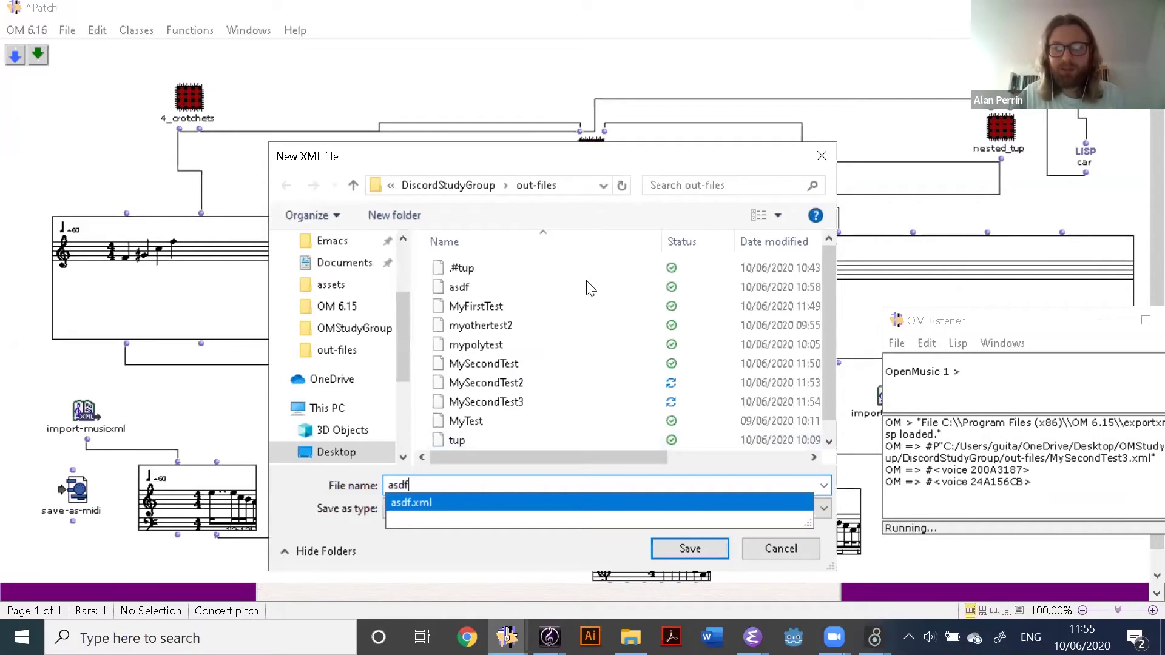
key(Return)
click(654, 325)
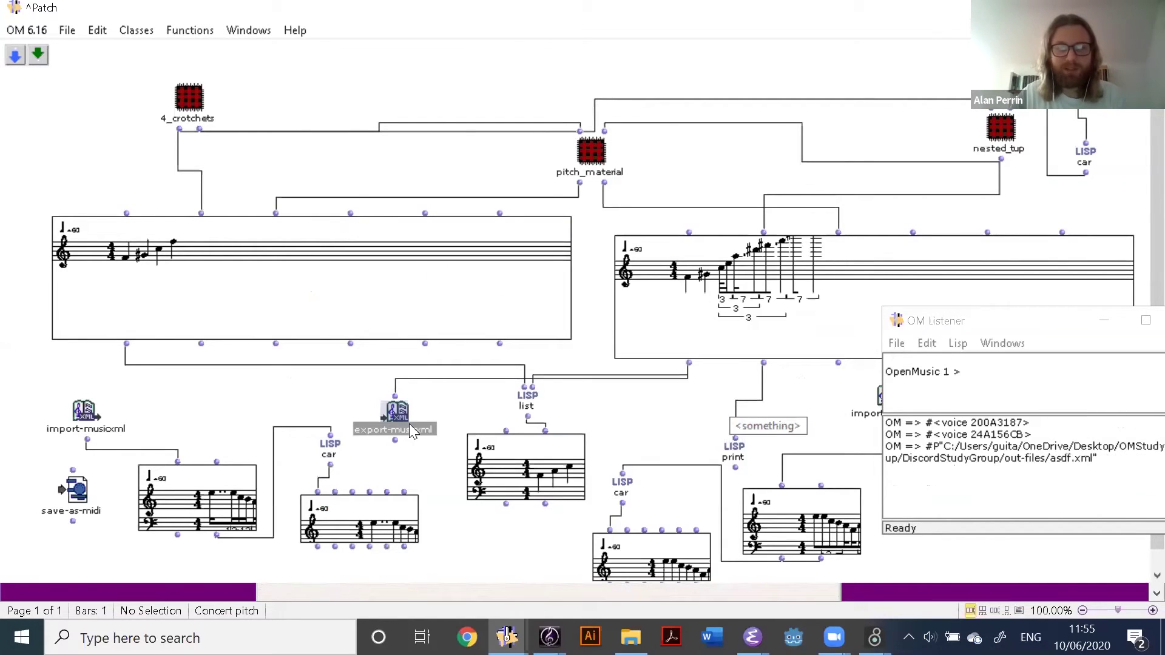
click(464, 428)
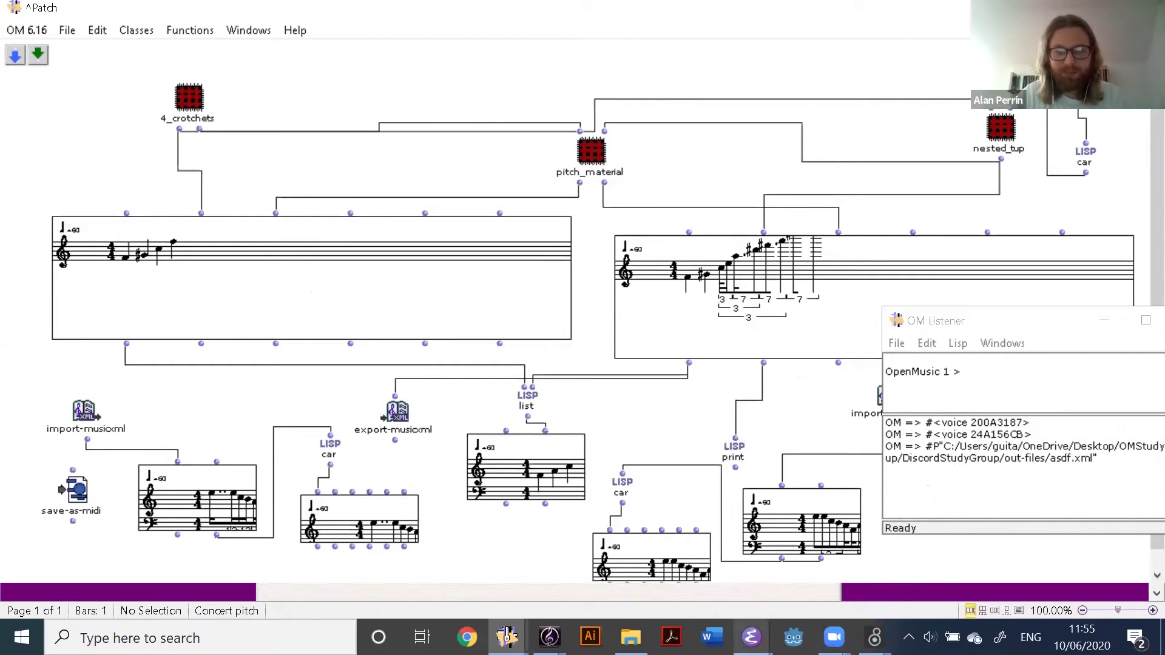
Switch to Sibelius and try to open the asdf XML file from the out-files folder
mouse_move(751, 637)
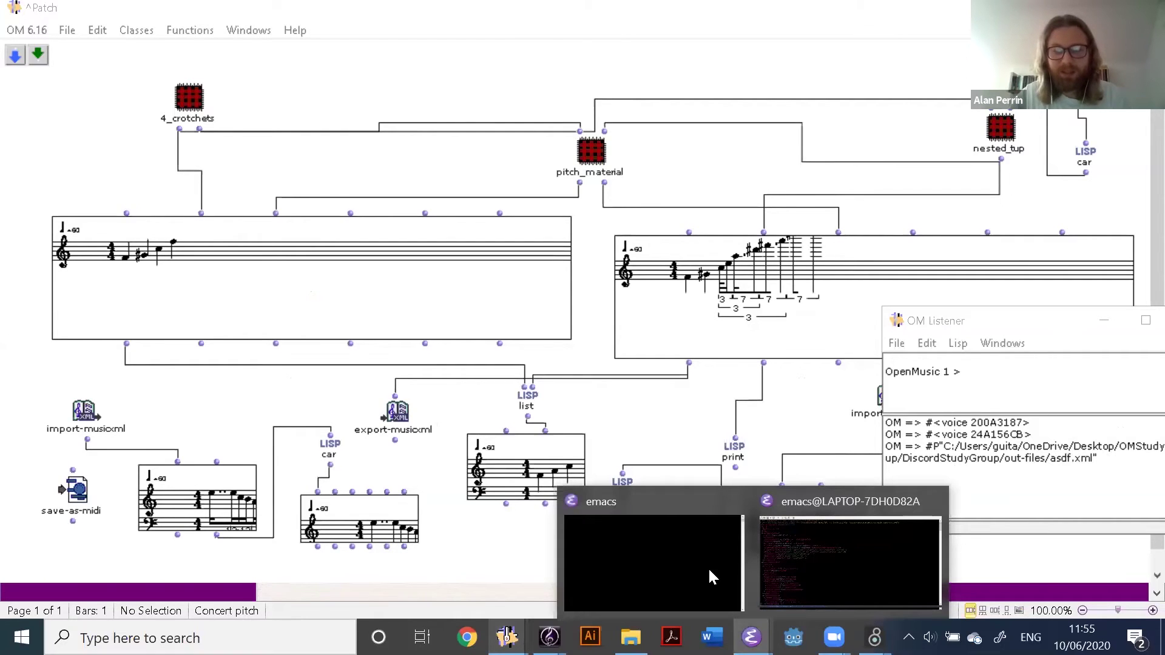
mouse_move(550, 637)
click(743, 565)
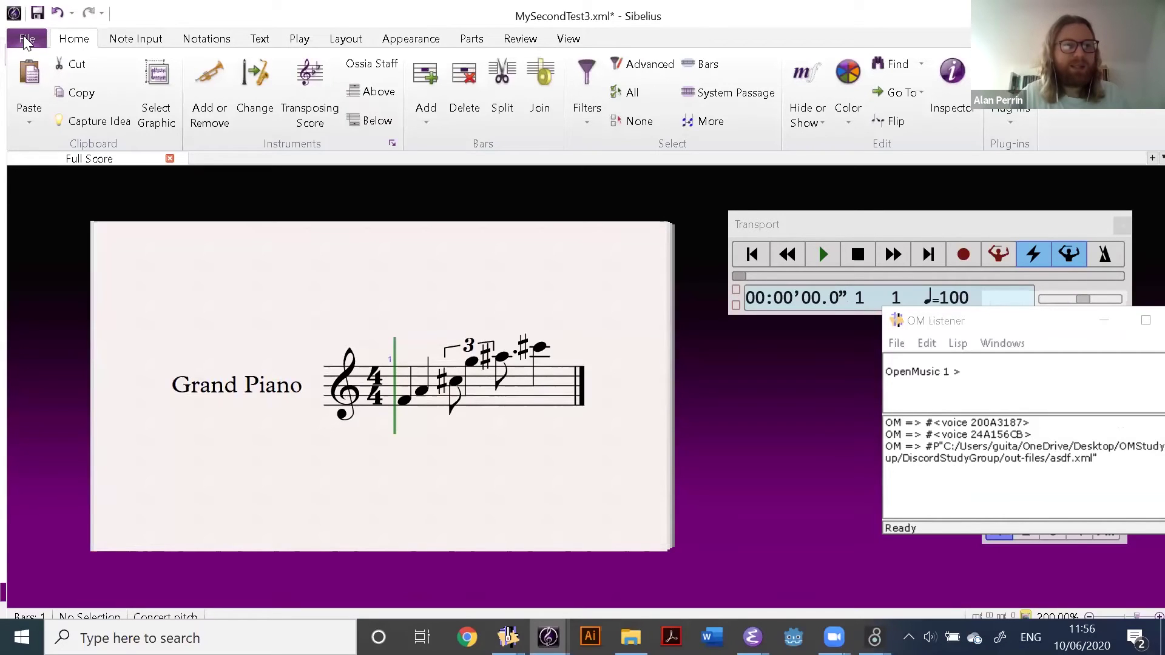
key(alt+f)
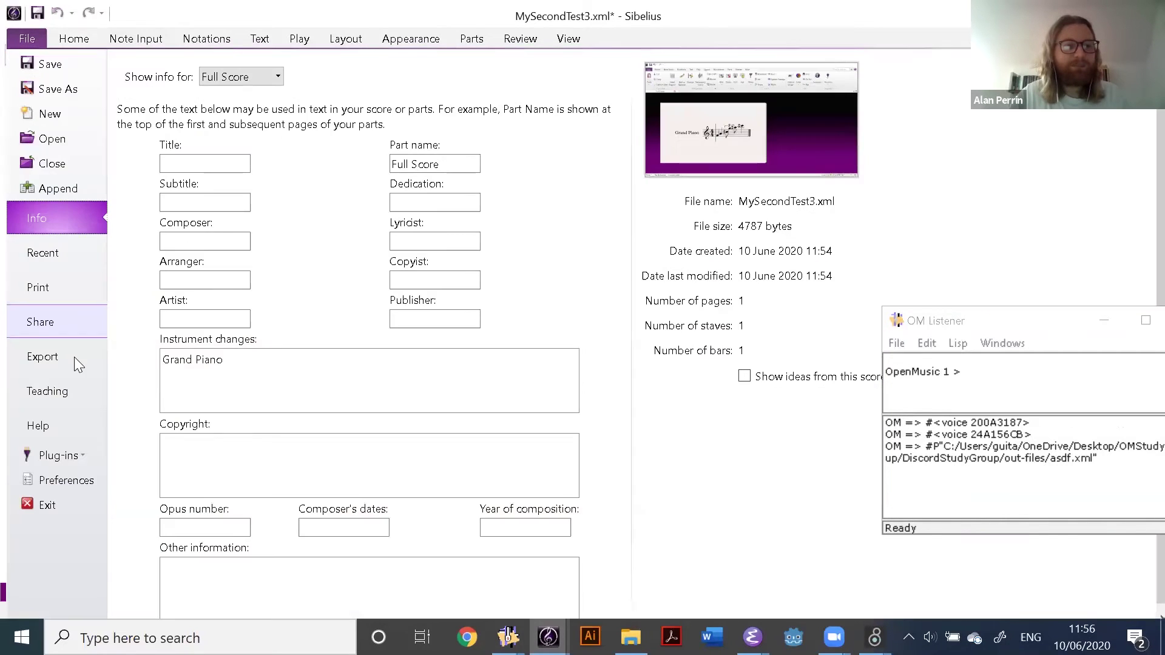
click(66, 145)
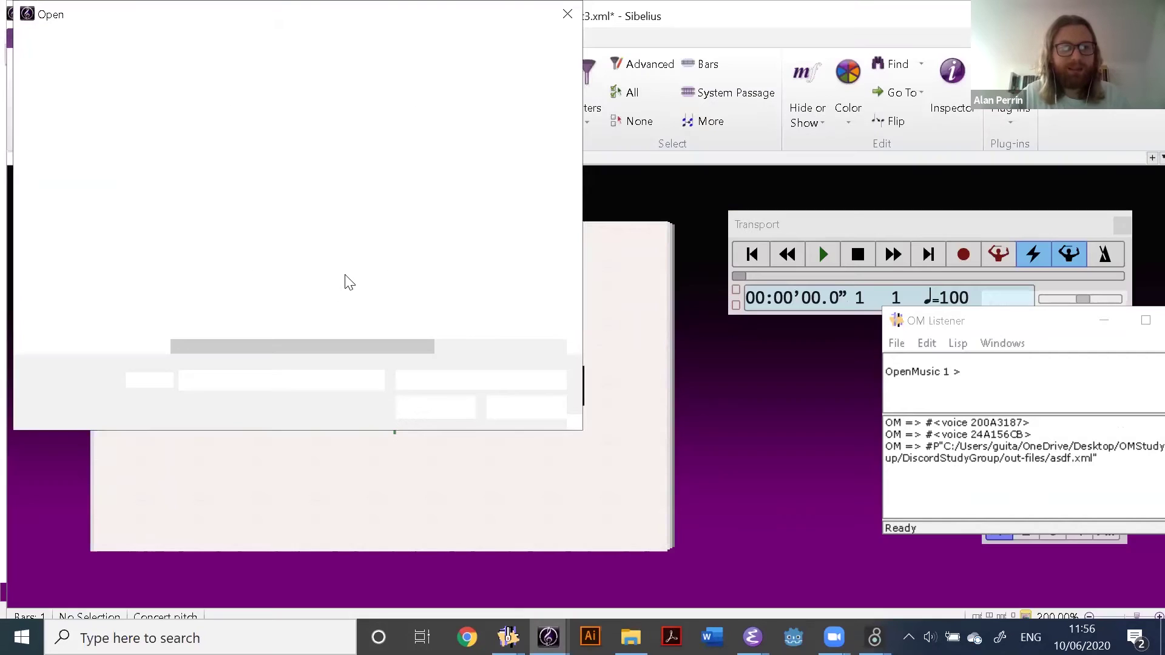
scroll(370, 157, down, 1)
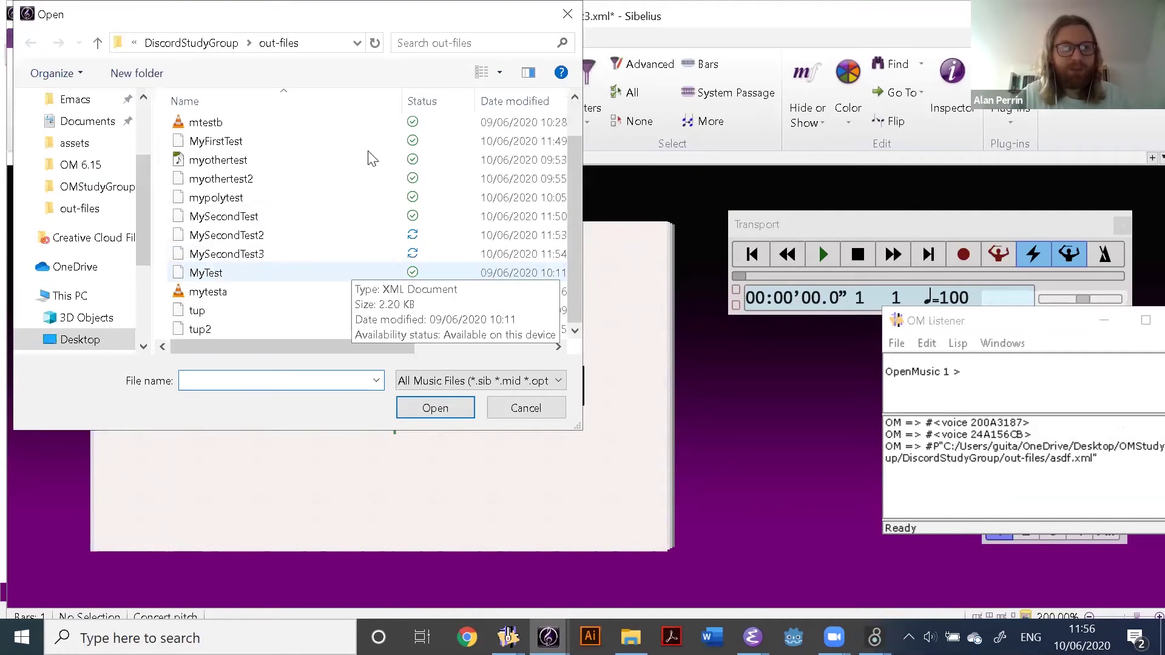
scroll(267, 154, up, 1)
click(529, 408)
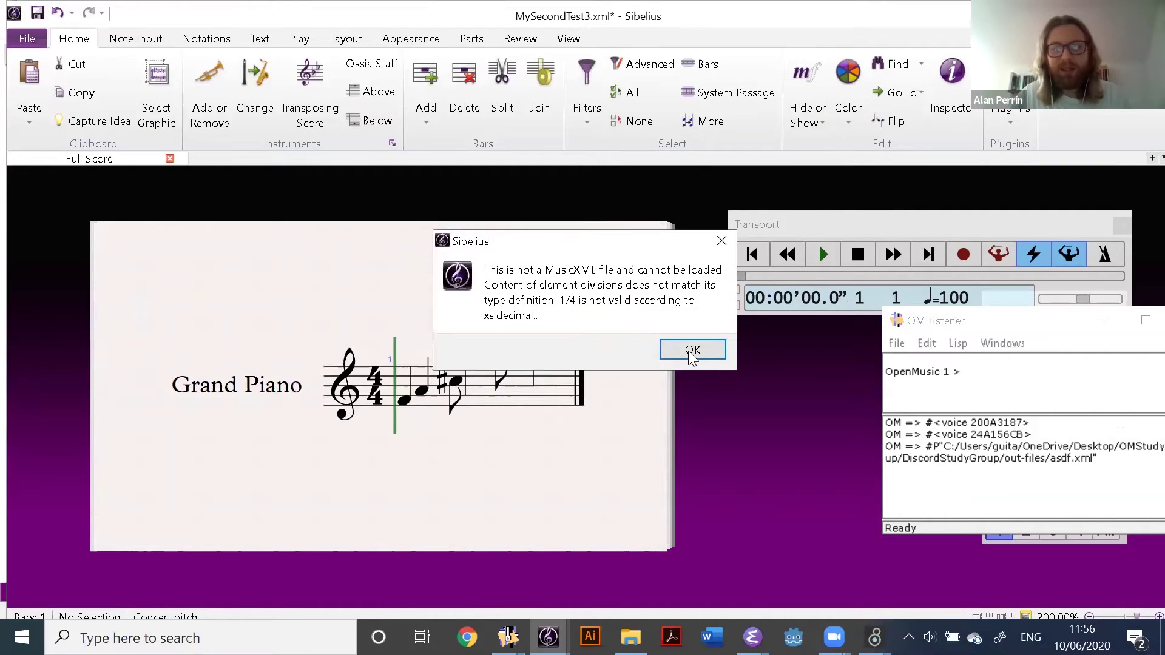
key(Return)
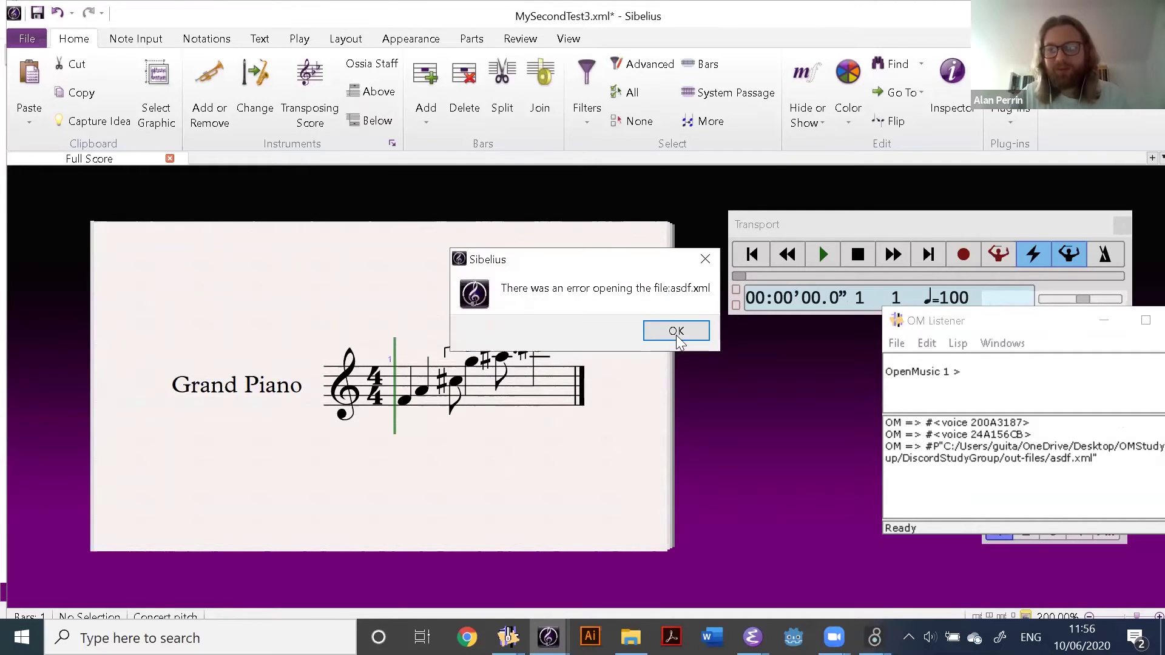
key(Return)
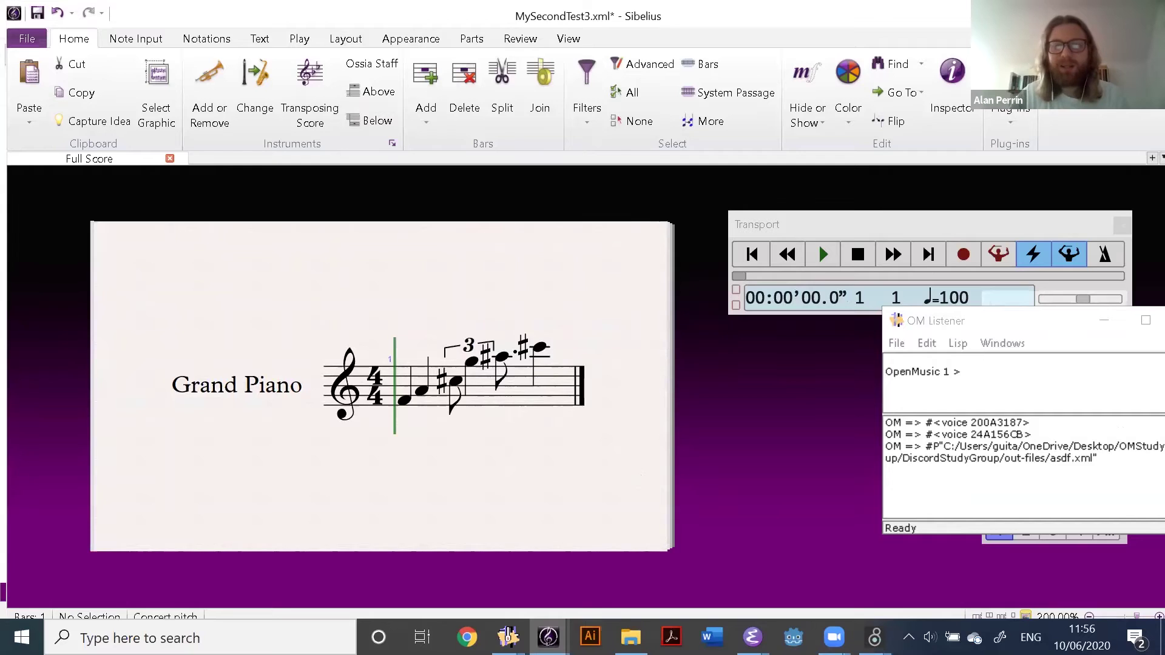
Clear the open windows to reach the desktop, launch Finale 2014, and answer its .asv file type registration prompt
key(alt+Tab)
key(alt+Tab)
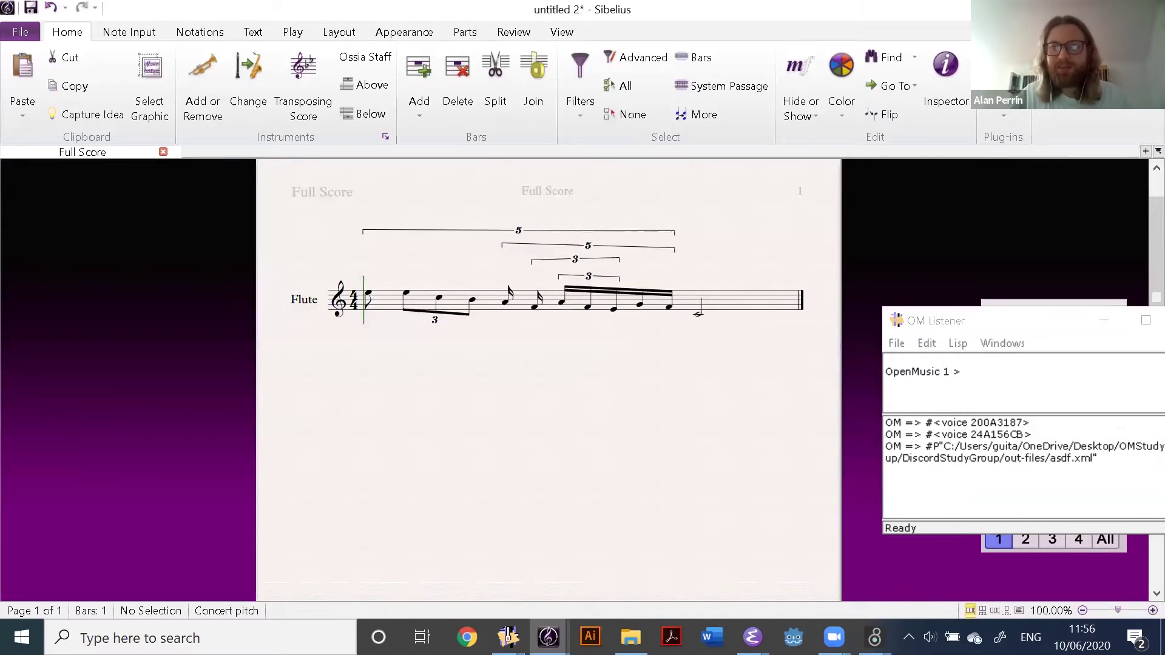
key(alt+Tab)
key(ctrl+w)
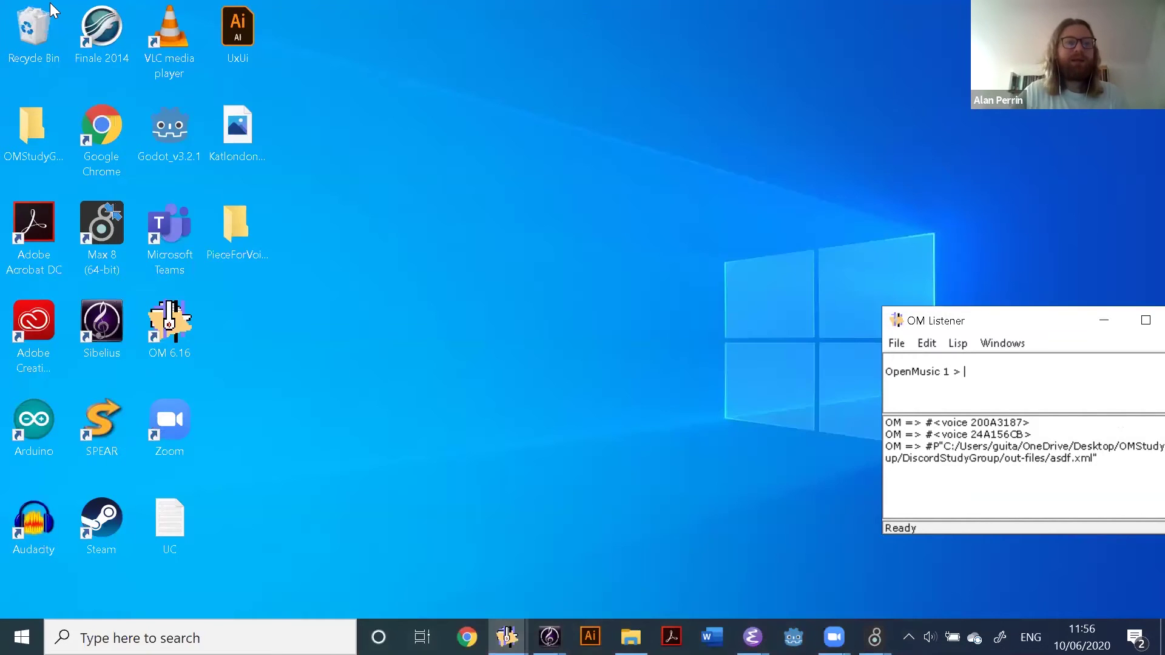
double_click(125, 52)
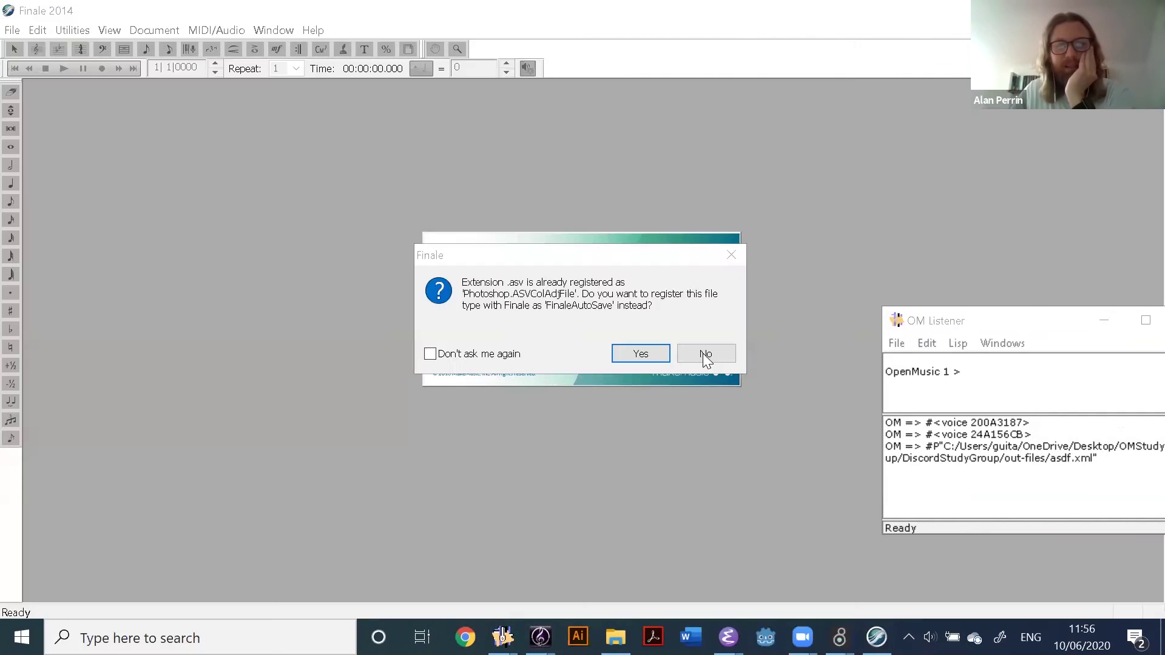
click(642, 354)
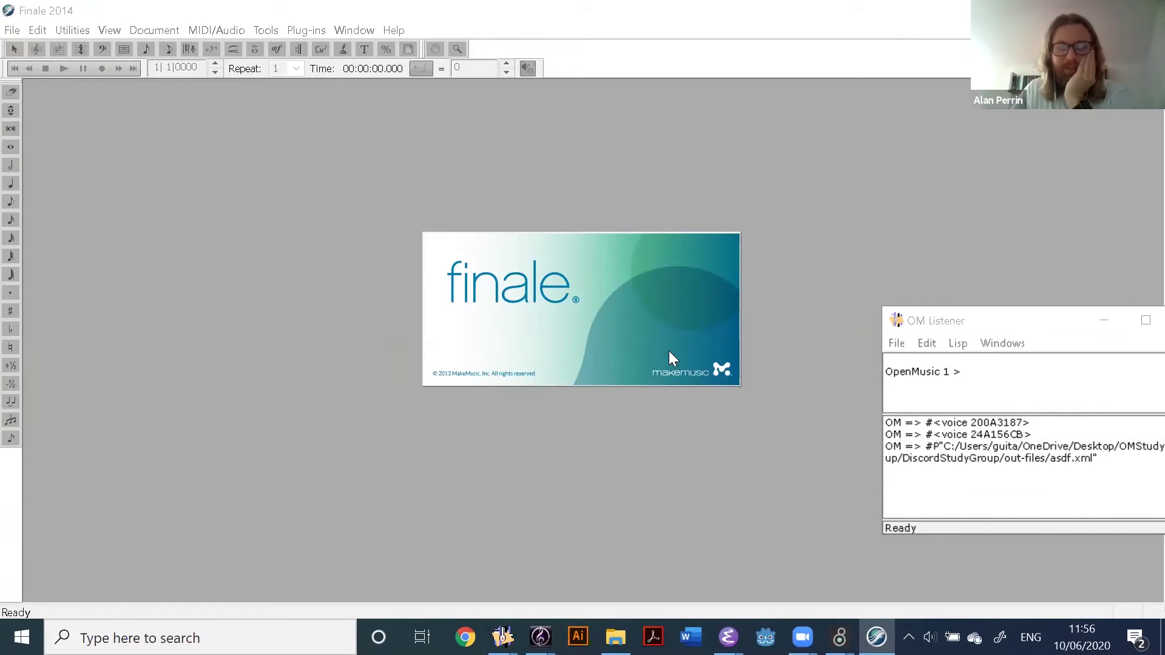
Move the OM Listener window aside, import the asdf MusicXML file into Finale, and examine the score's tuplet brackets
click(615, 637)
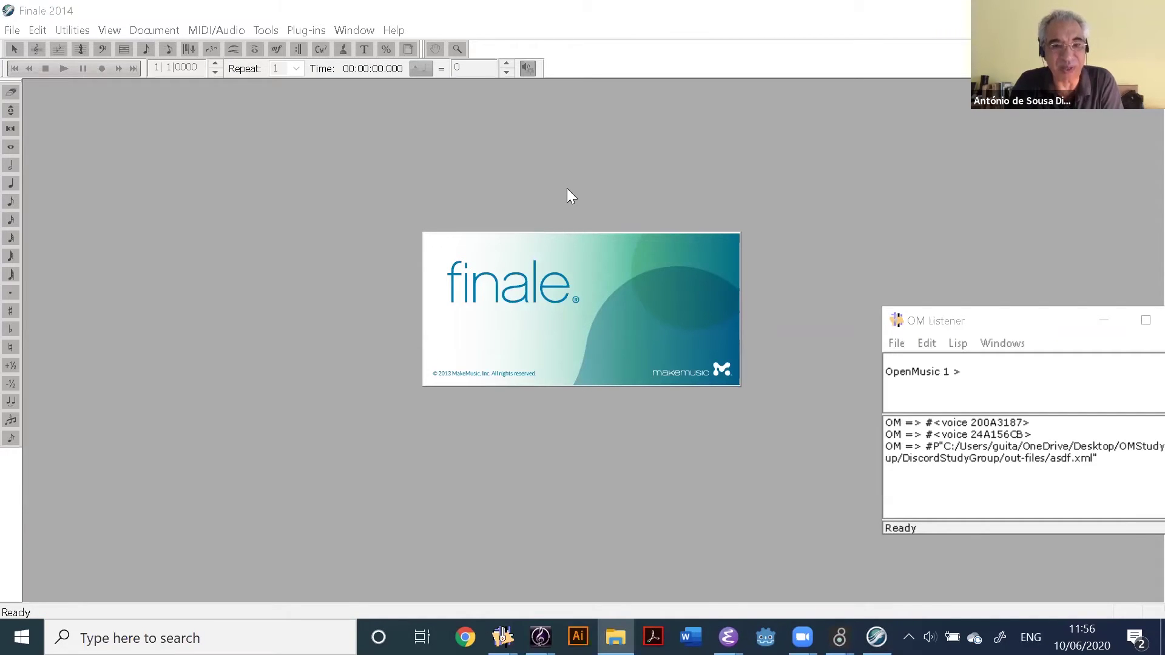
click(952, 322)
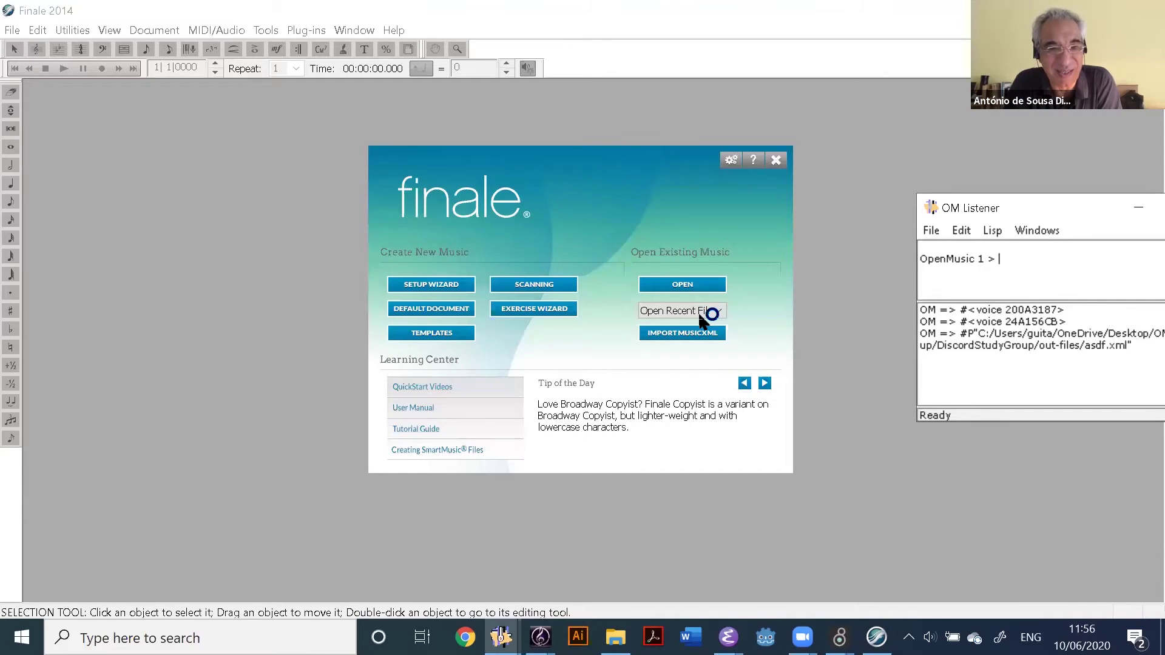
click(682, 332)
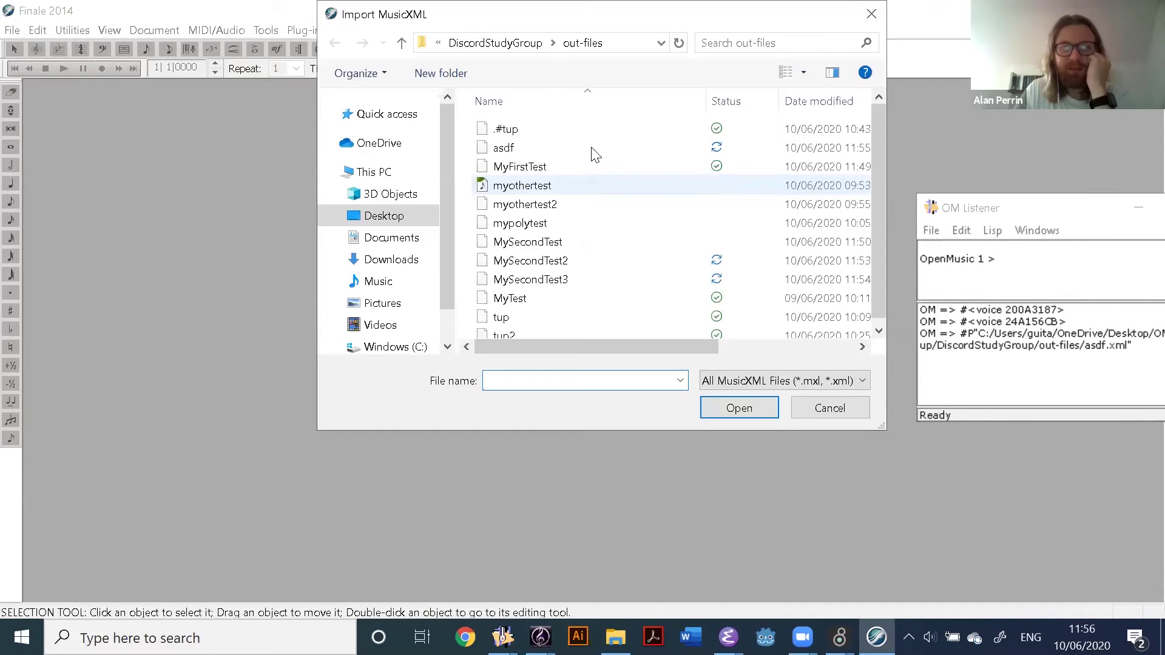
double_click(573, 241)
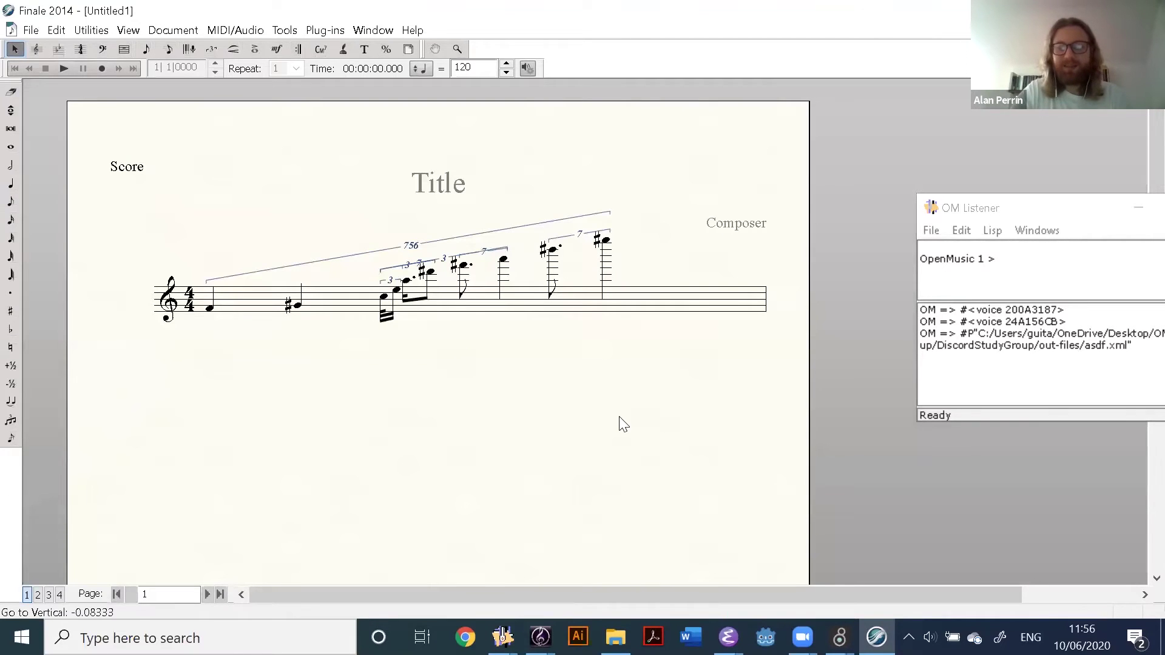
scroll(624, 423, up, 1)
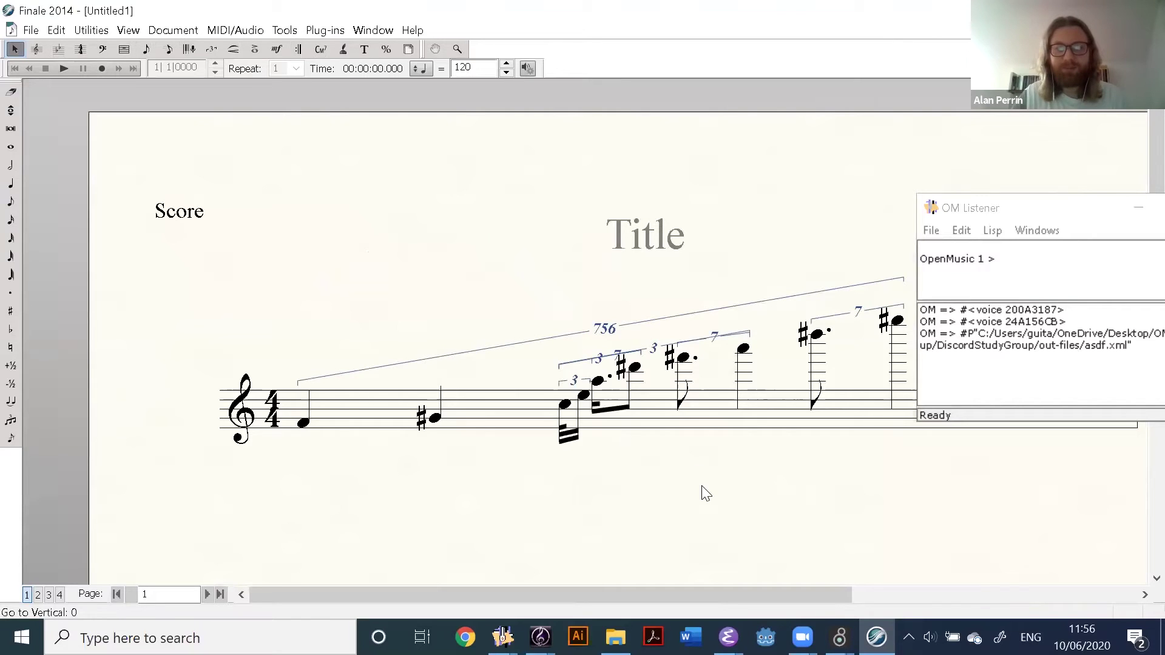
scroll(627, 494, up, 3)
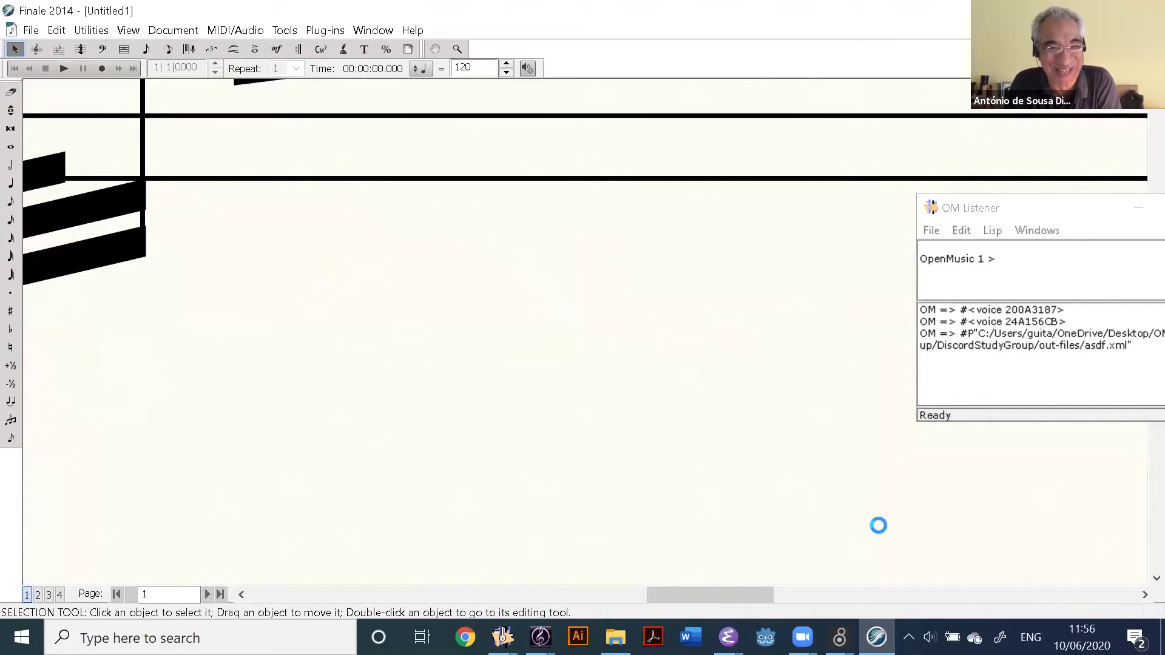
scroll(879, 529, down, 3)
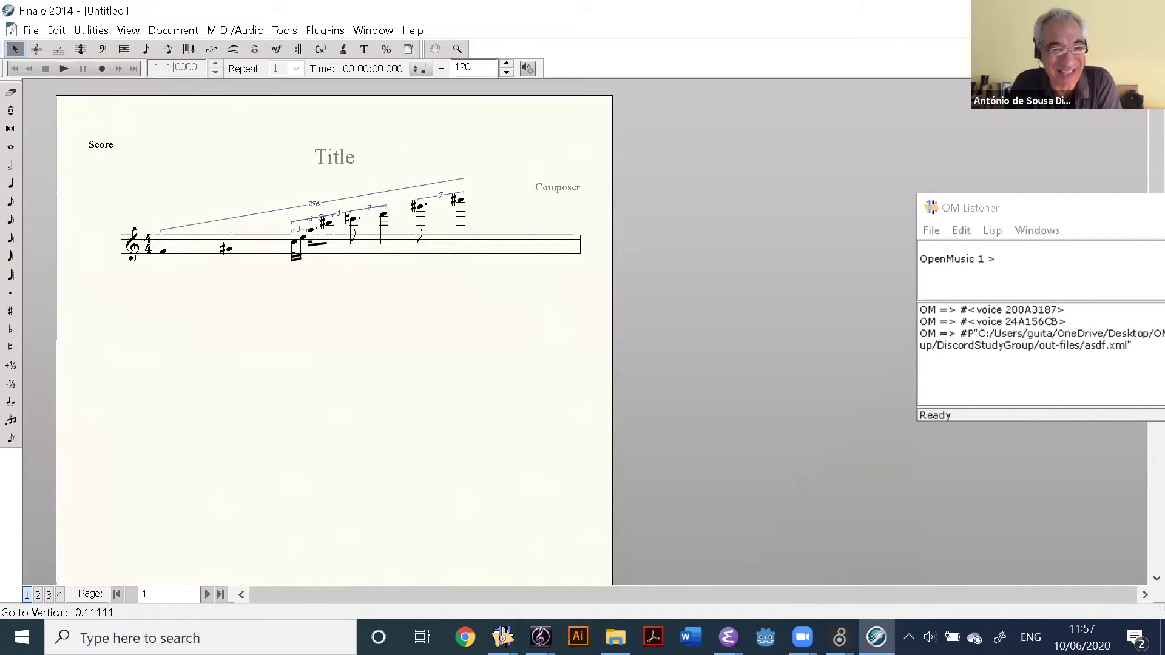
Hide Finale, return to the OpenMusic patch, and move the OM Listener window below the nested tuplet voice box
click(877, 637)
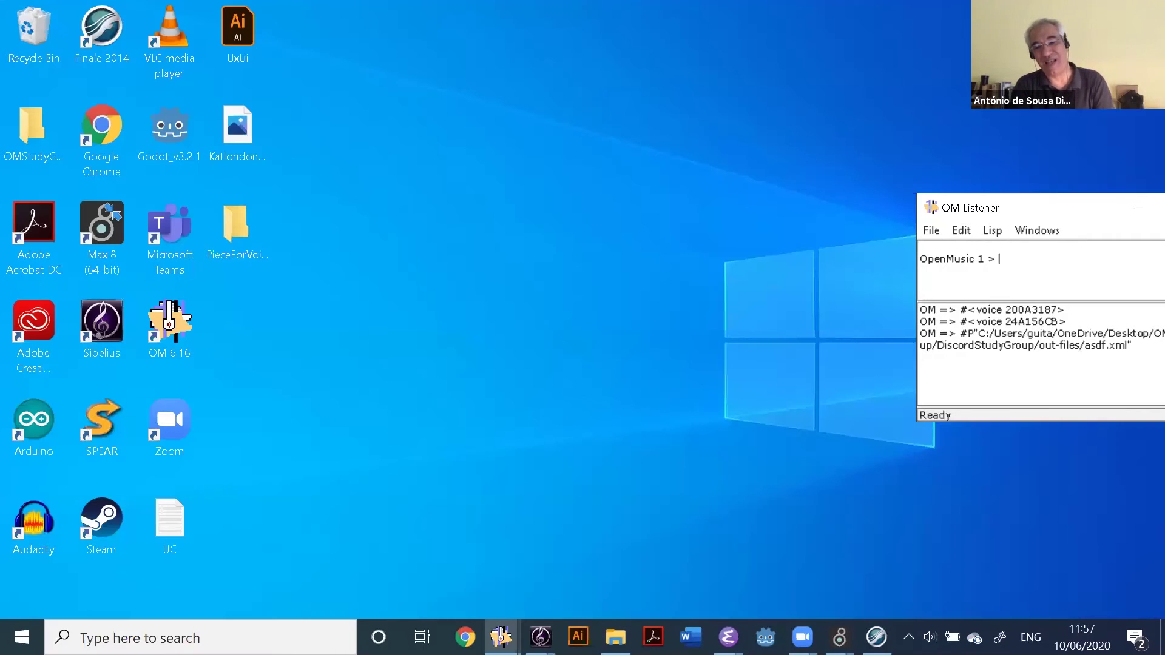
key(super+t)
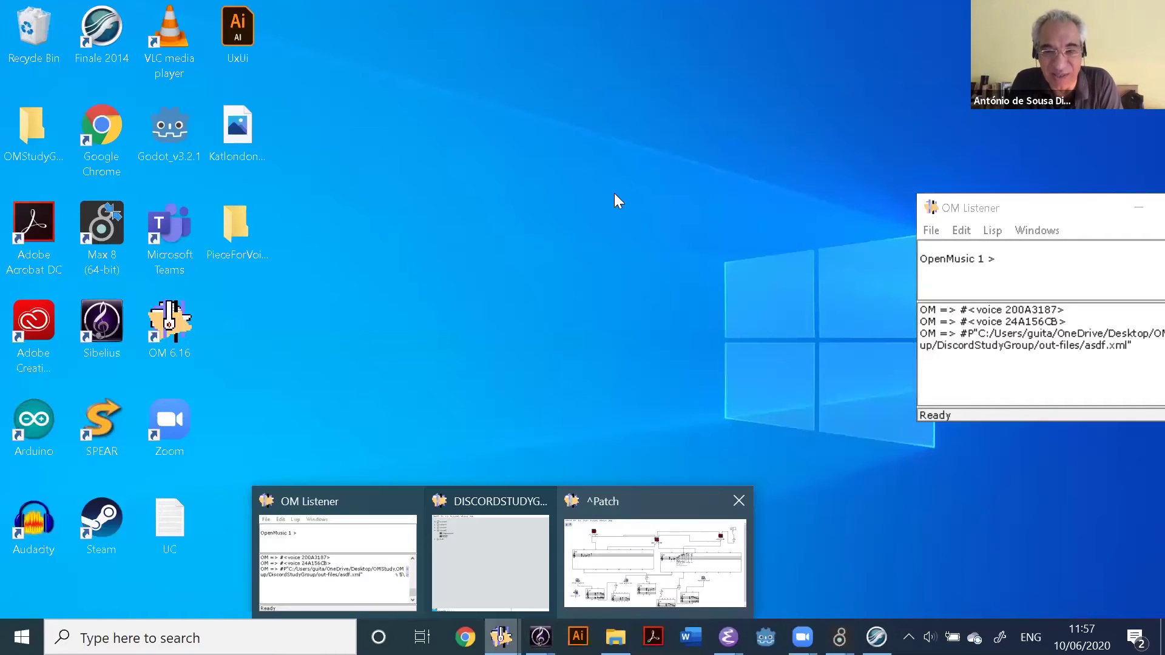
key(Return)
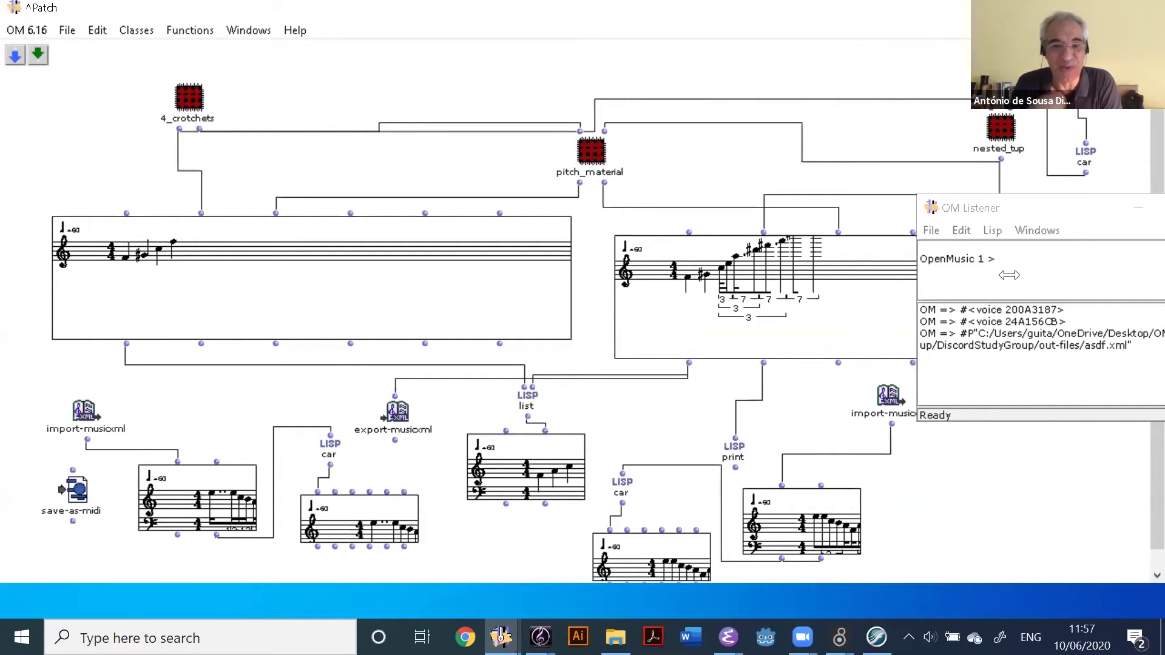
drag(1009, 275, 895, 402)
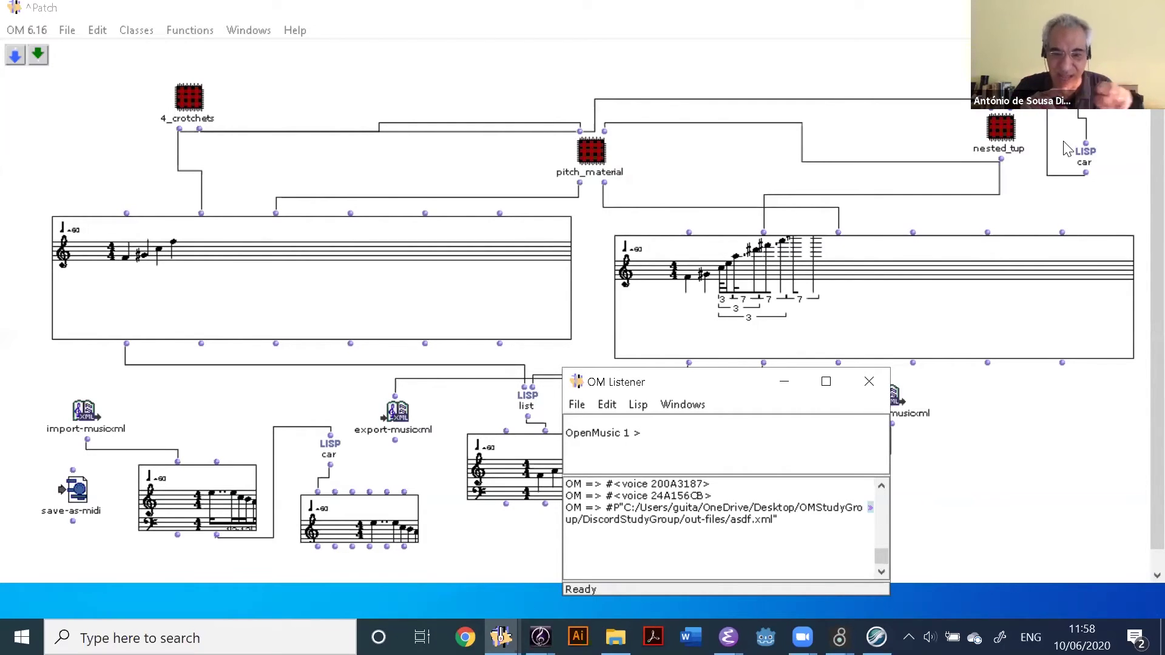
Lock the evaluation of the import-musicxml box in the OpenMusic patch
click(88, 419)
key(b)
click(379, 409)
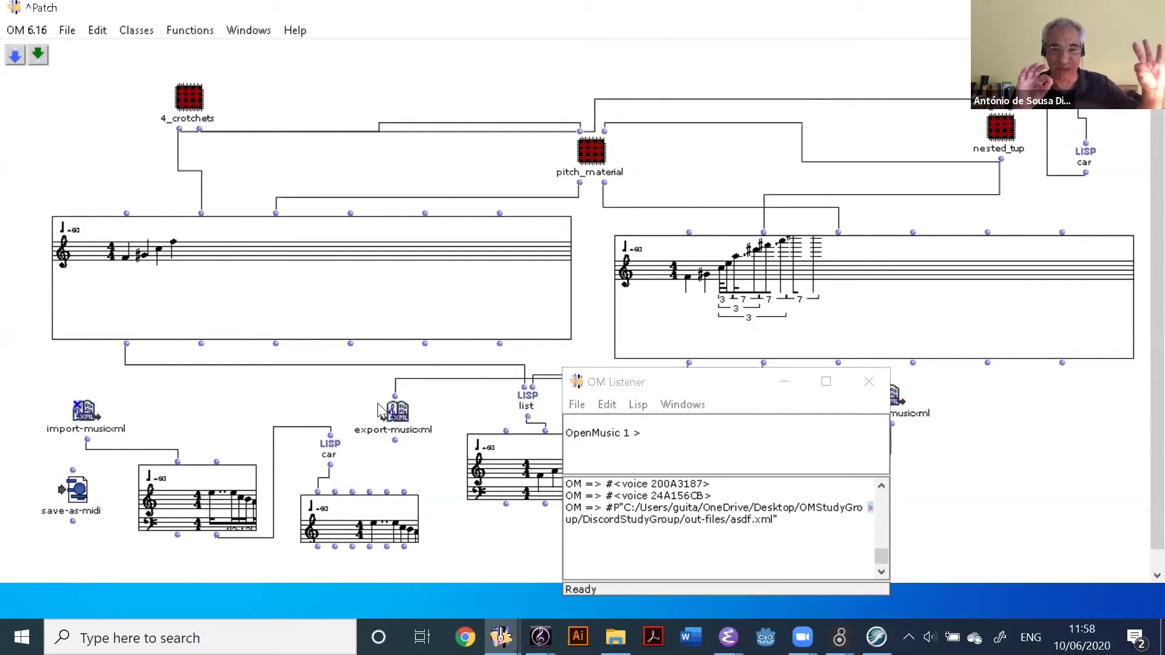
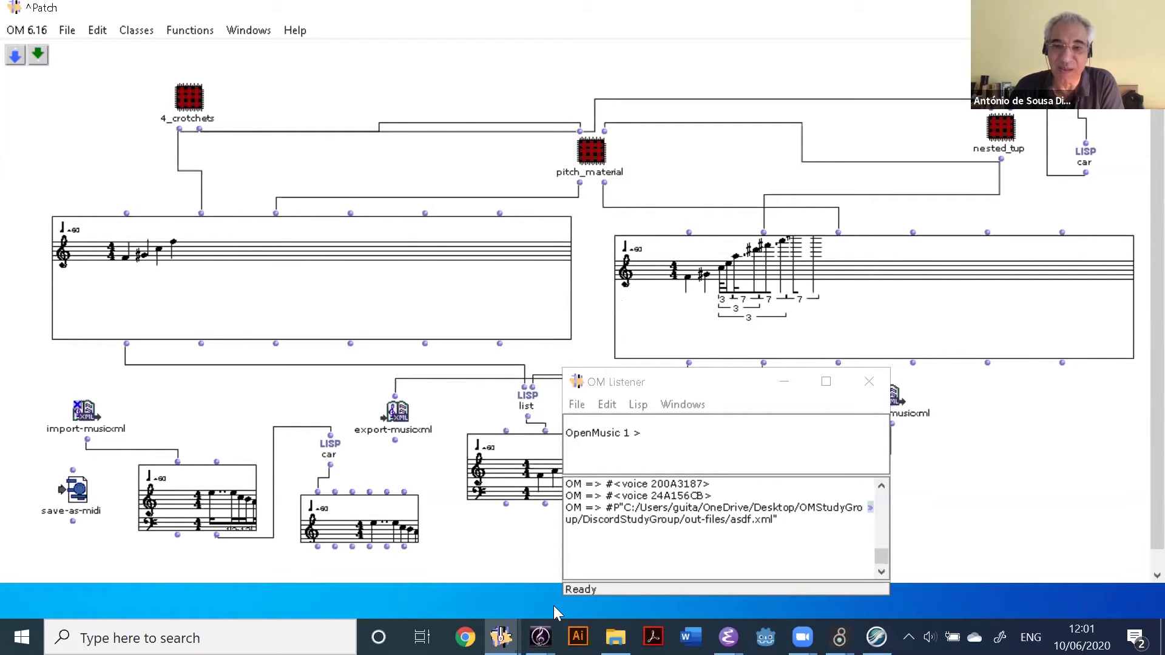
Switch to the MySecondTest3.xml score in Sibelius and add a slur from the first note to the last note
mouse_move(539, 634)
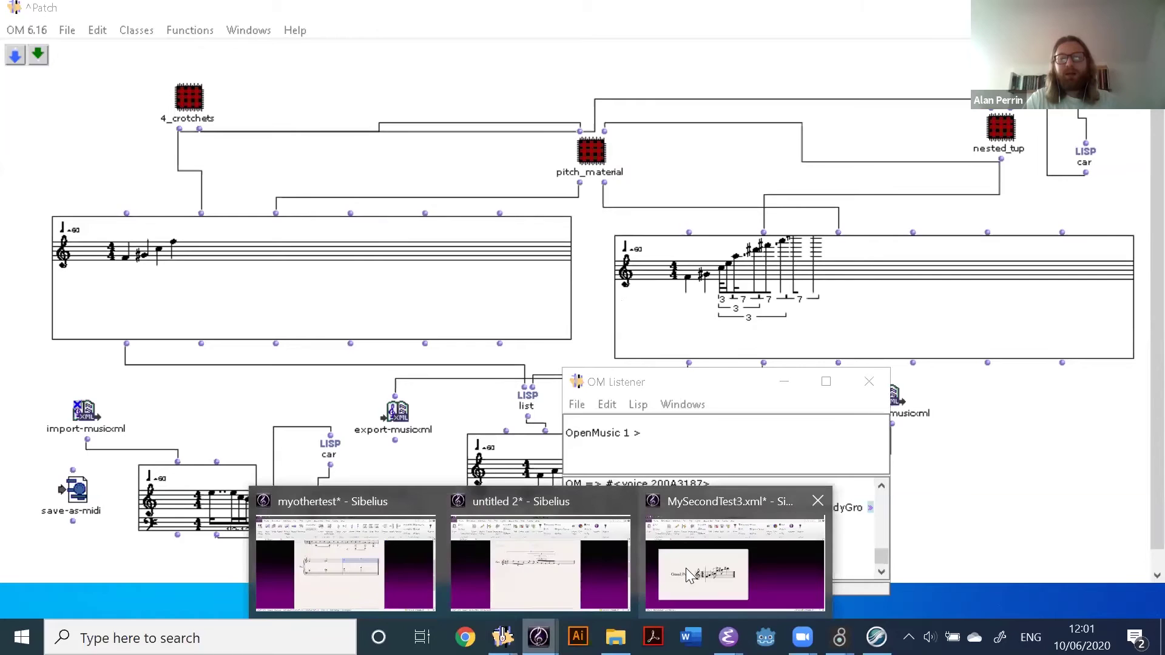
click(726, 573)
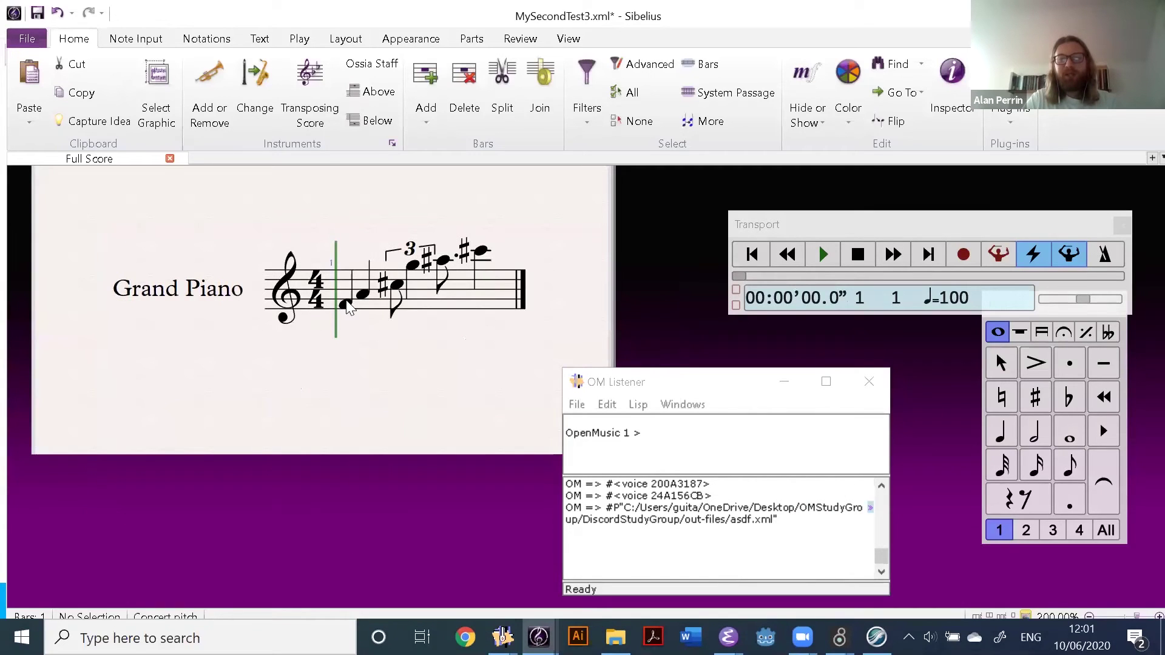
click(344, 303)
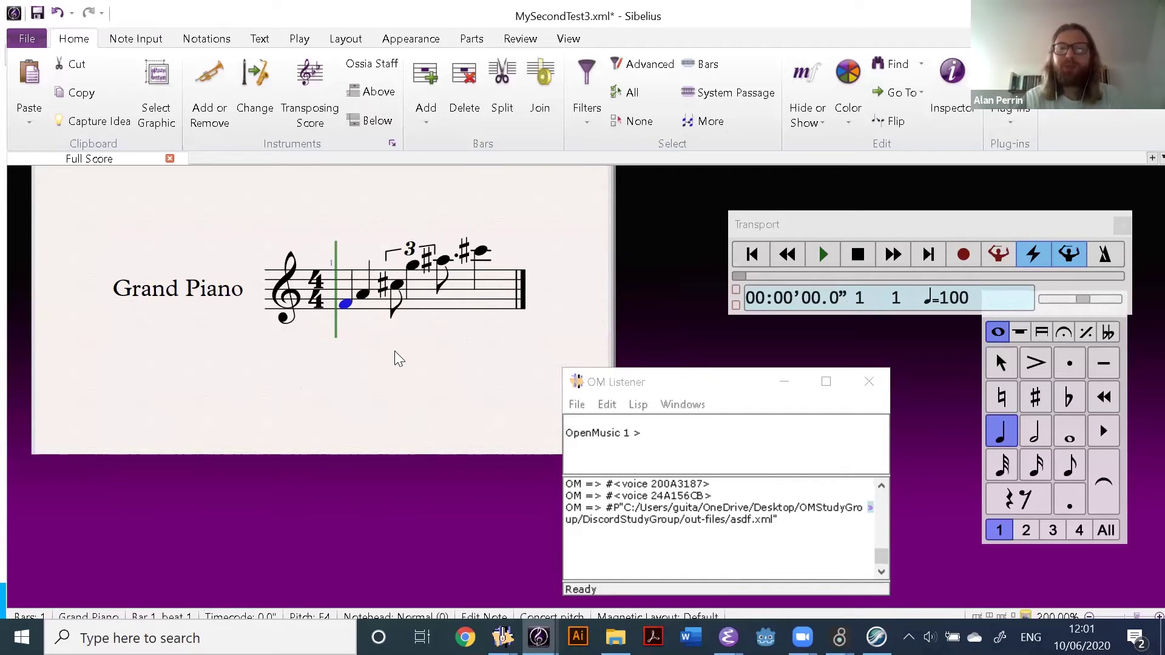
key(s)
key(space)
key(space)
key(space)
key(space)
key(space)
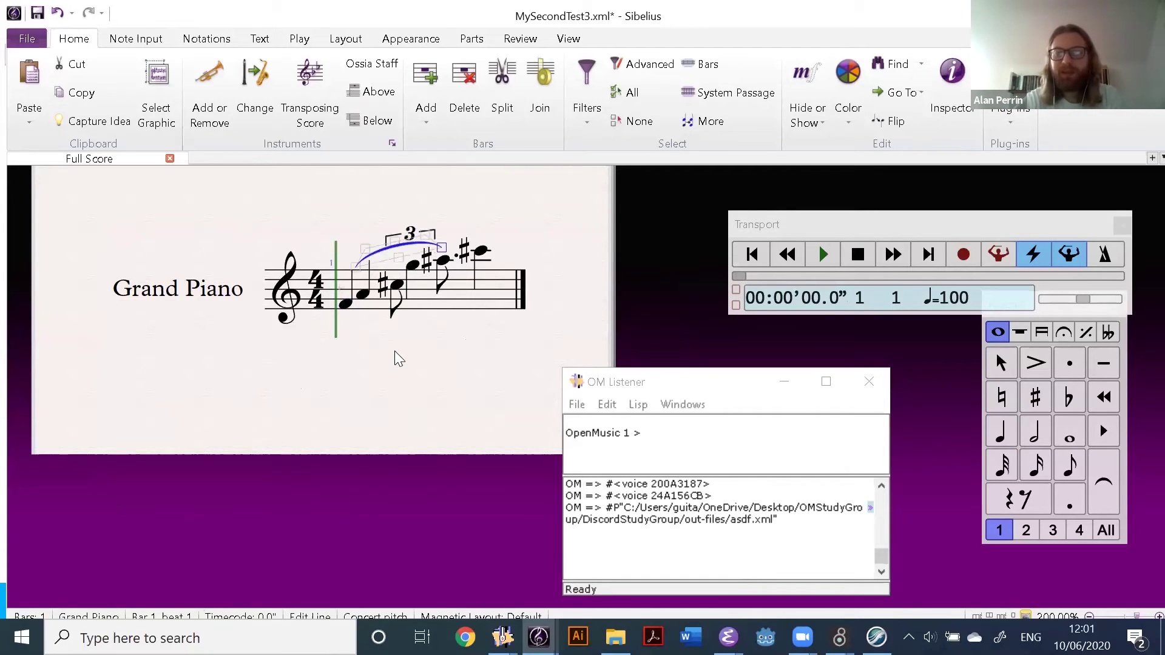
key(Escape)
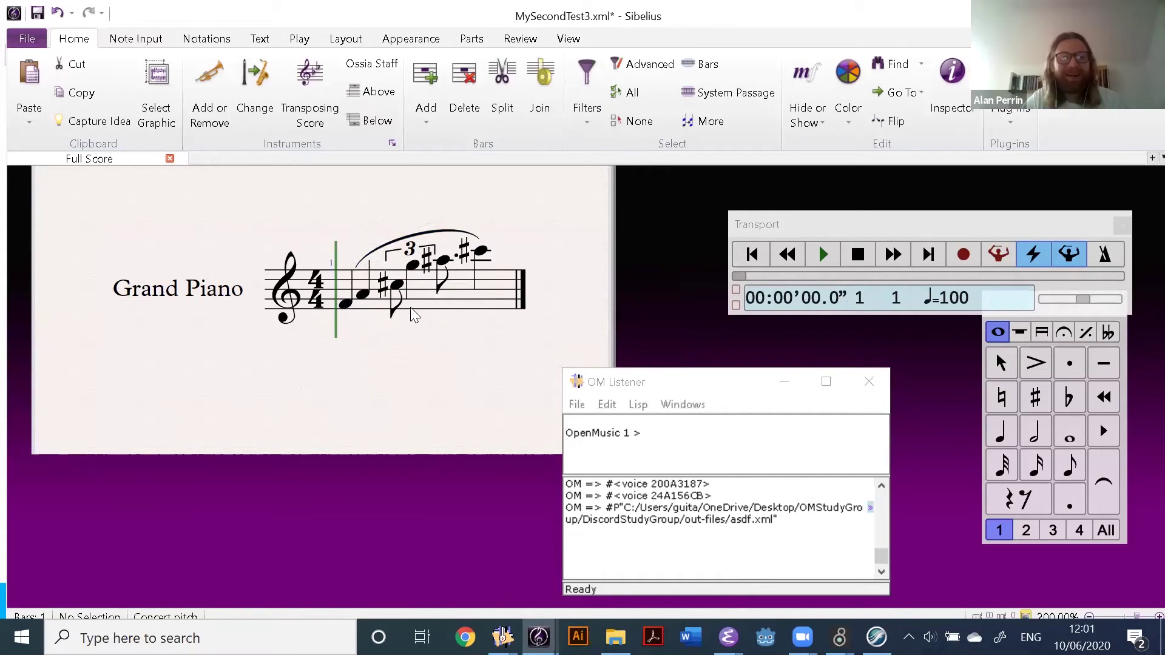
Add a crescendo hairpin under the staff from the second note, extended to the last note
click(362, 295)
key(h)
key(space)
key(space)
key(space)
key(space)
key(space)
Add an fff dynamic below the last note of the bar
click(483, 252)
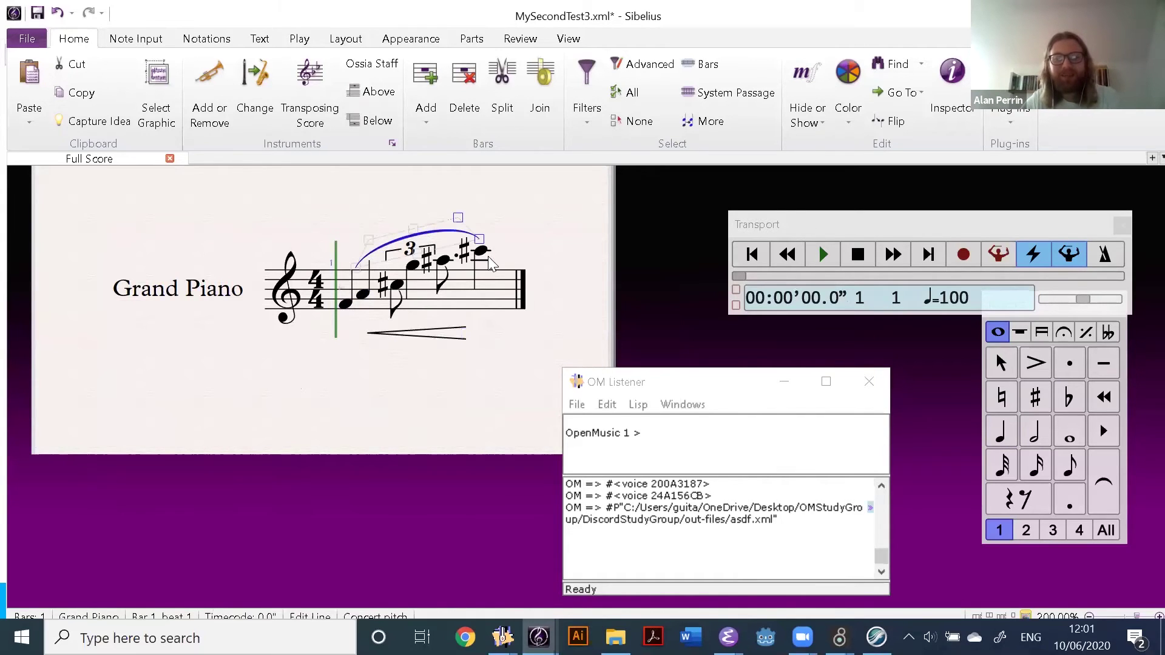
key(ctrl+e)
key(ctrl+f)
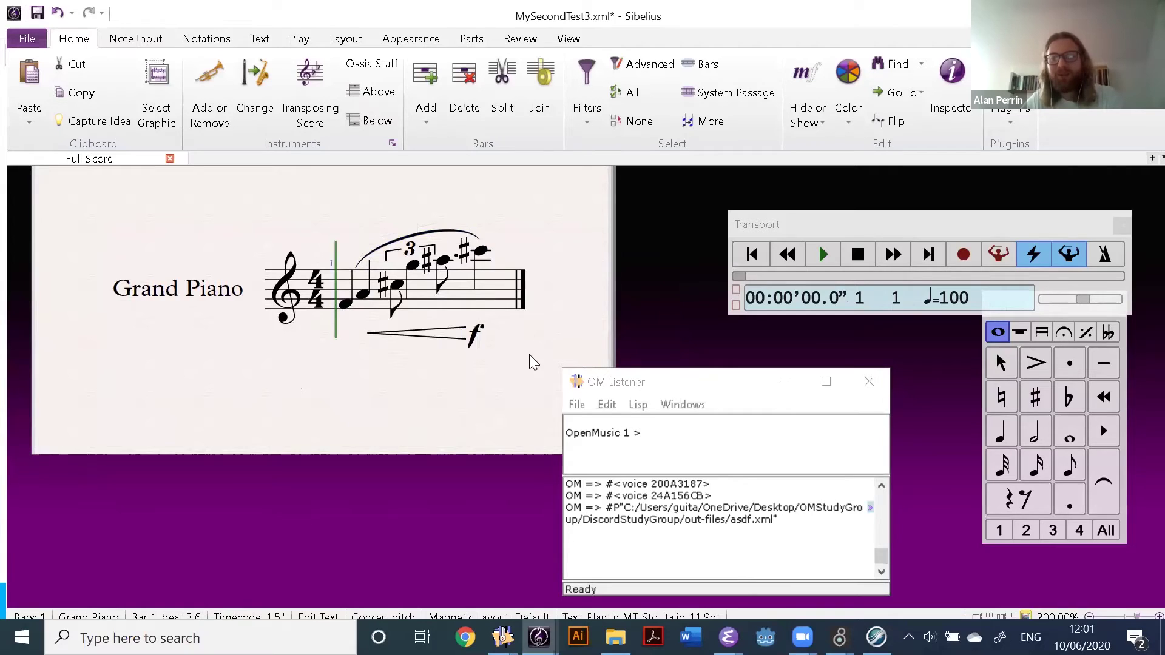
key(ctrl+f)
key(ctrl+f)
key(Escape)
key(Escape)
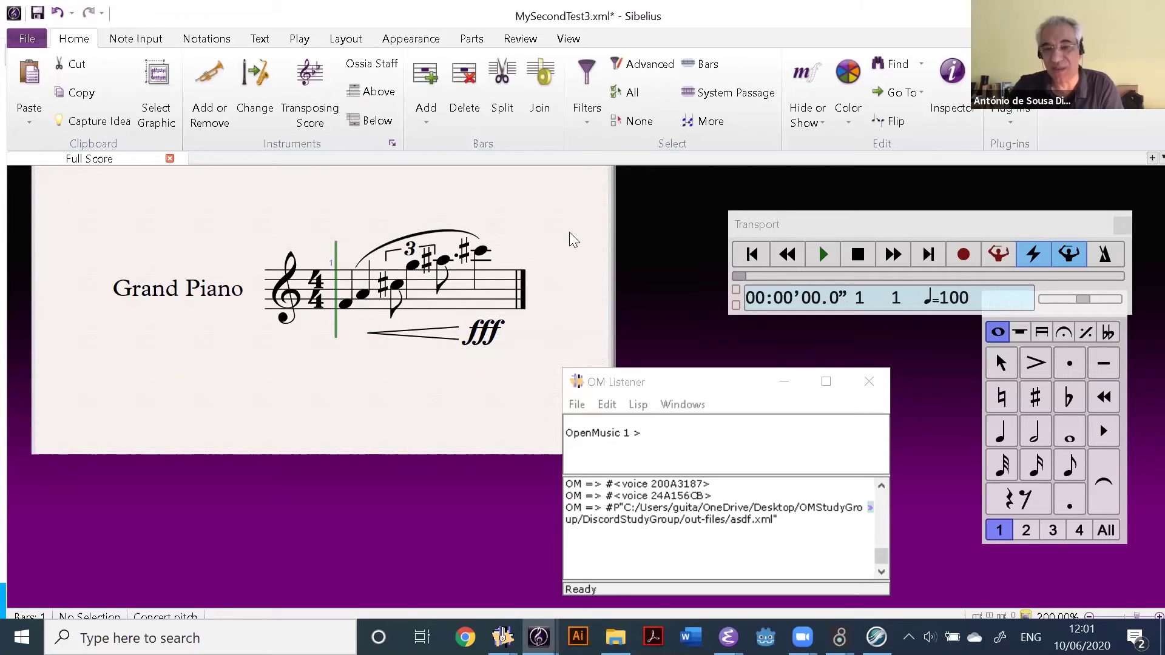
Add an accent and a staccato dot to the last note
click(484, 251)
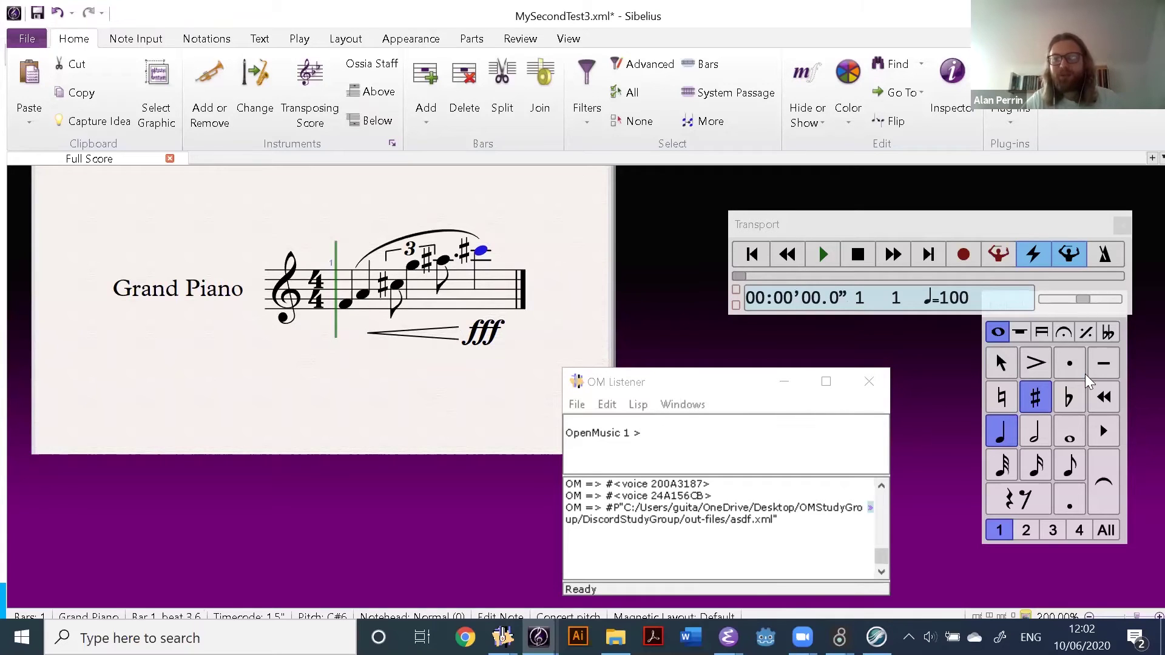
key(KP_Divide)
key(Escape)
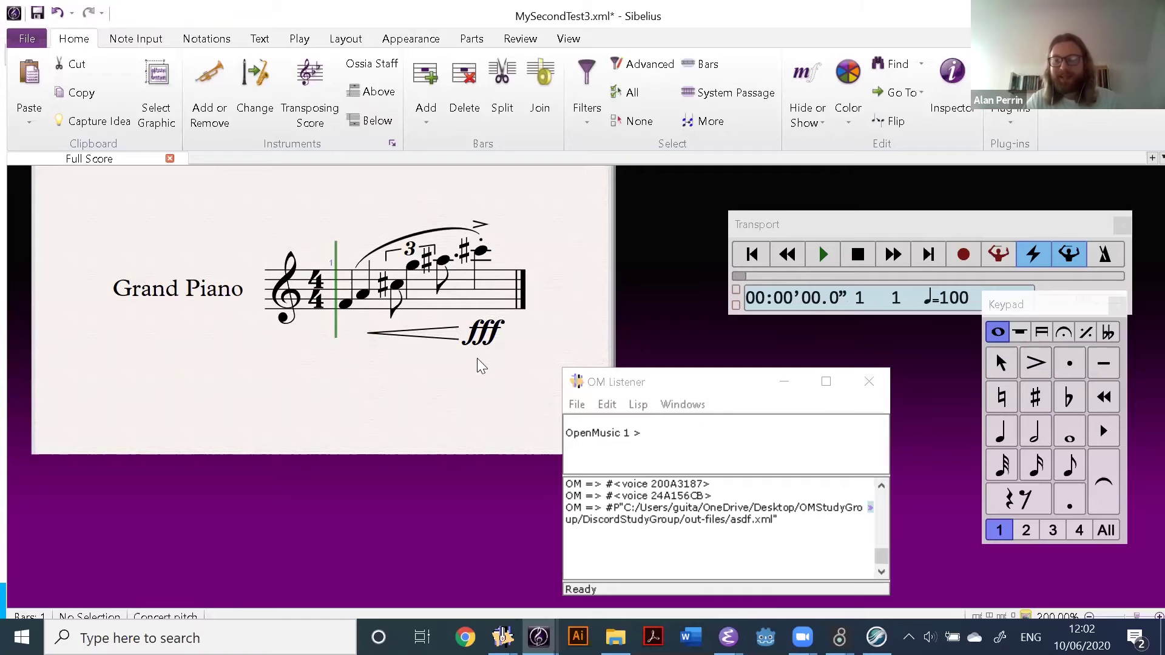
View the R-udp-player window in Max and return to the MySecondTest3.xml score in Sibelius
mouse_move(839, 638)
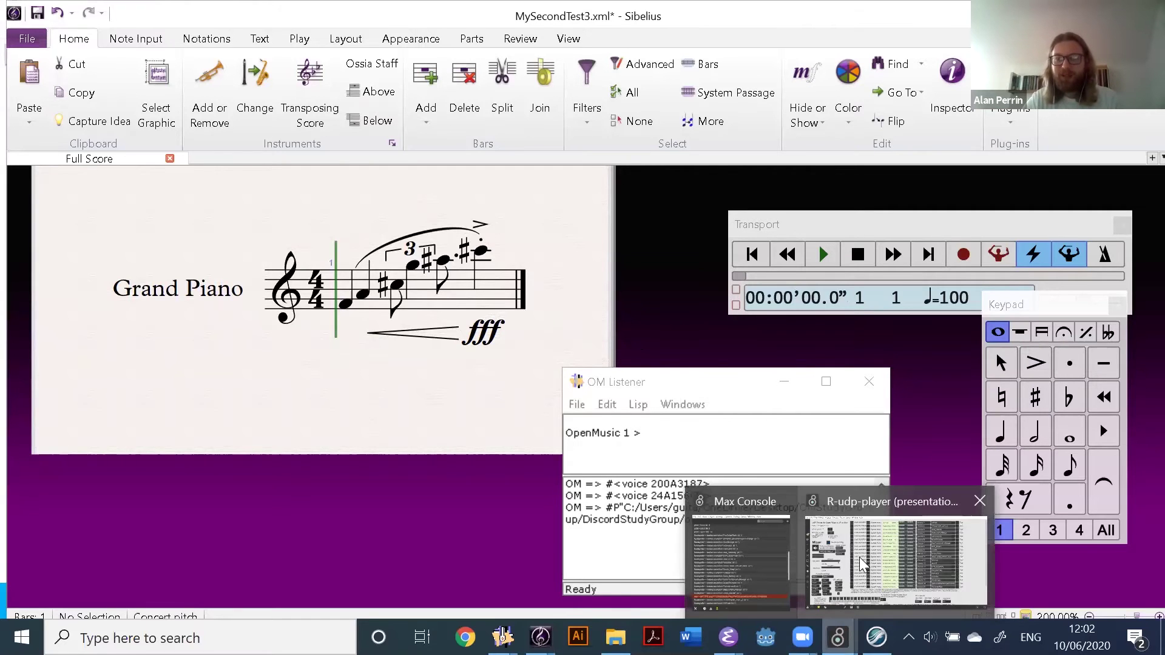
click(859, 486)
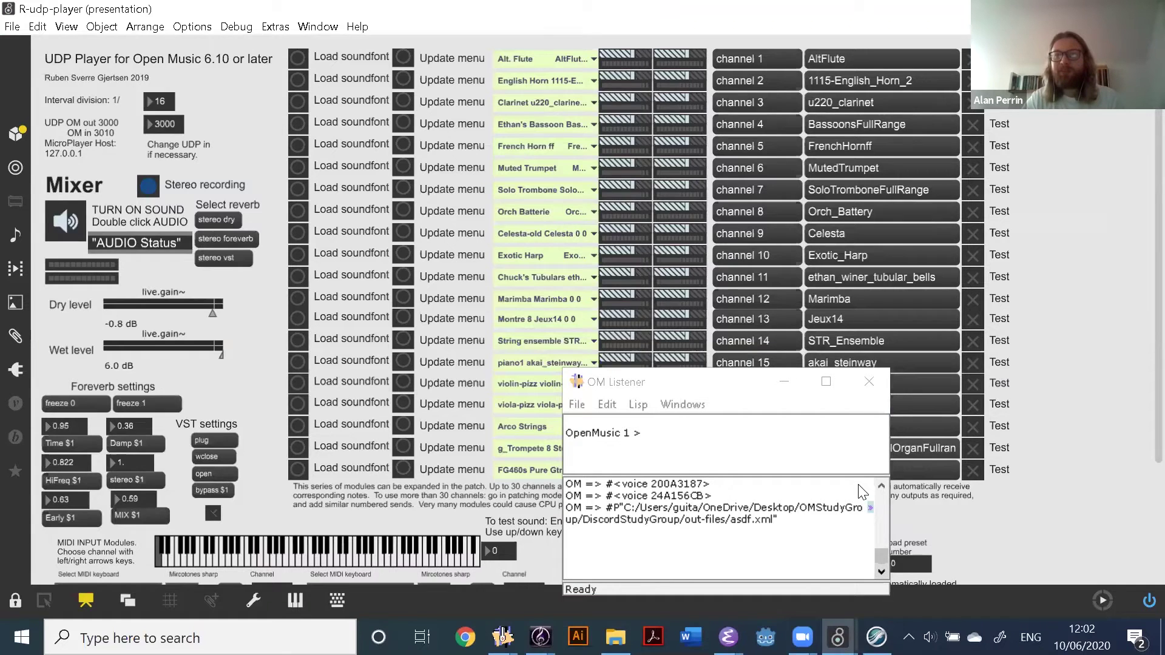
key(alt+Tab)
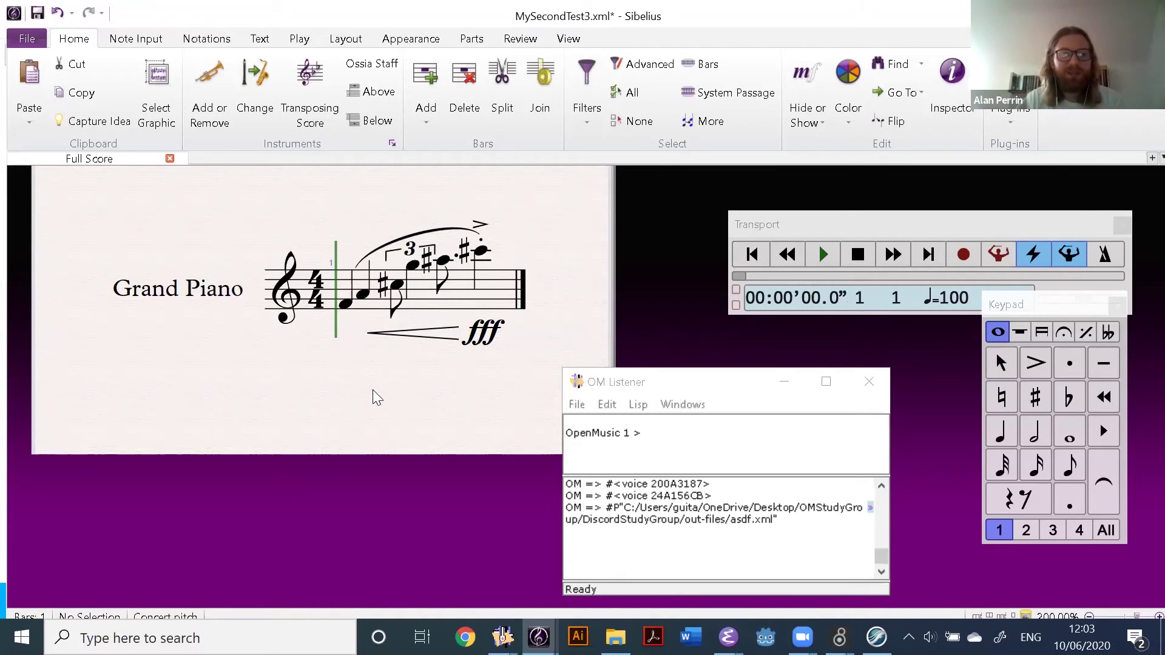
Select the whole annotated bar in MySecondTest3.xml and switch to the untitled 2 score in Sibelius
scroll(390, 422, up, 2)
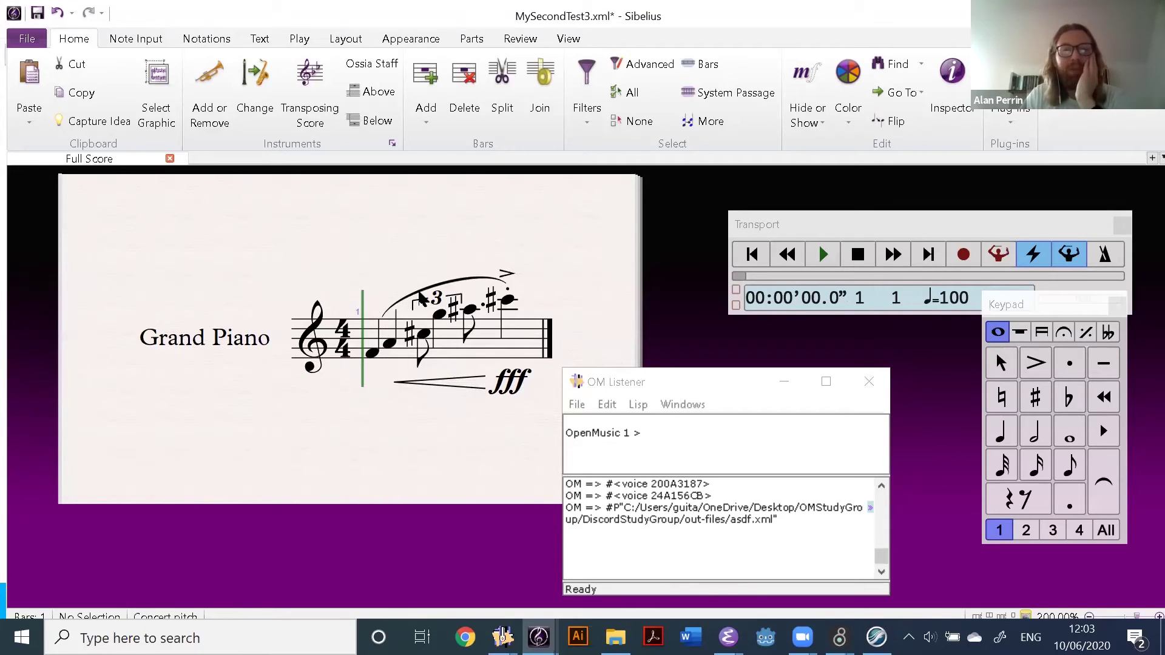
click(511, 344)
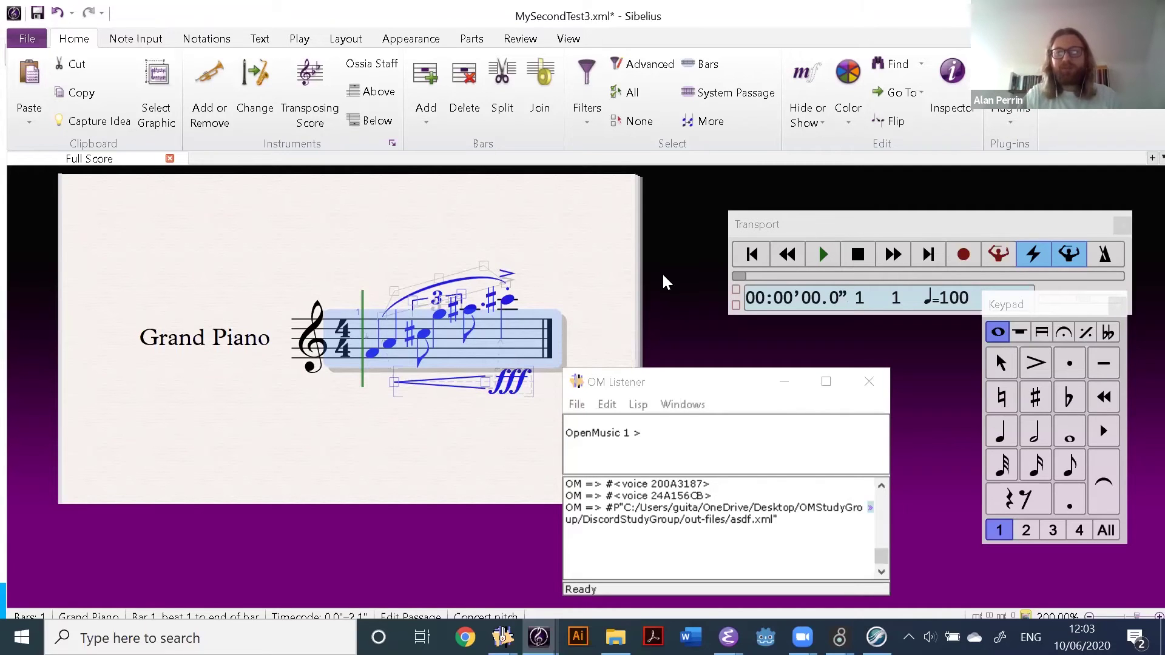
key(alt+Tab)
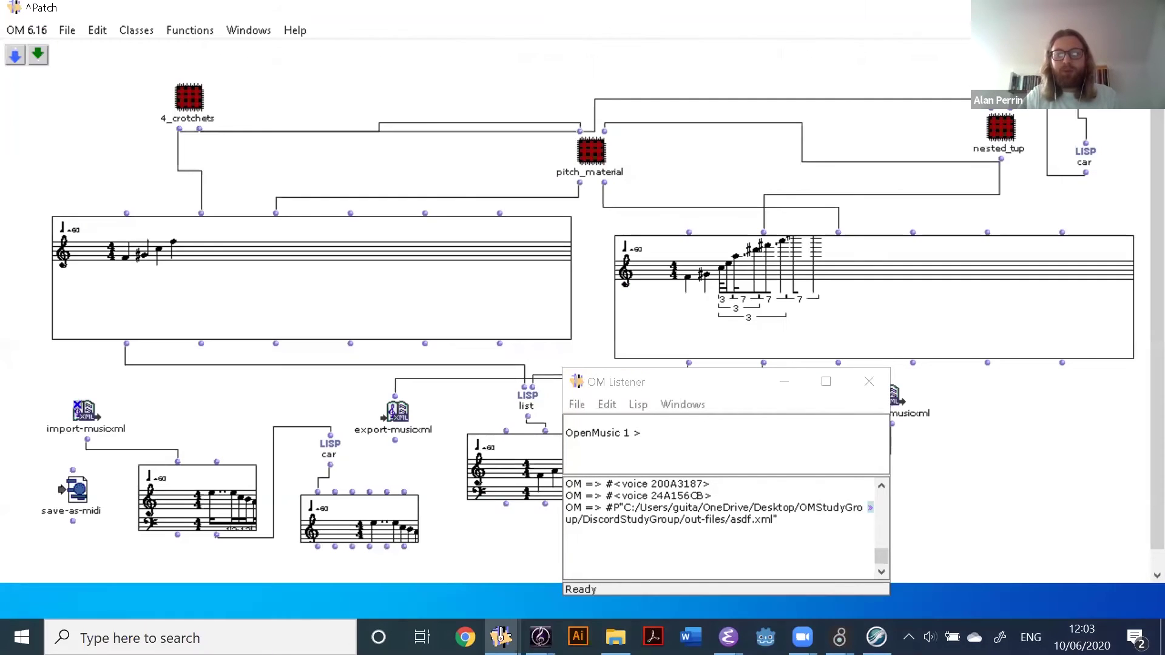
mouse_move(540, 637)
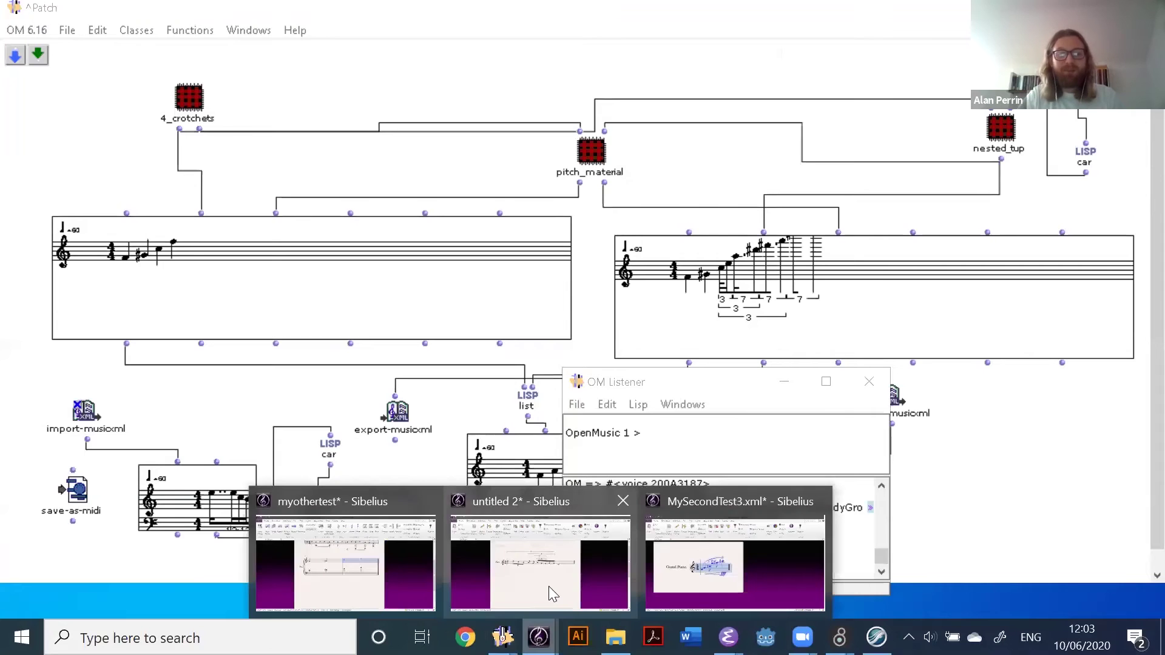
click(517, 575)
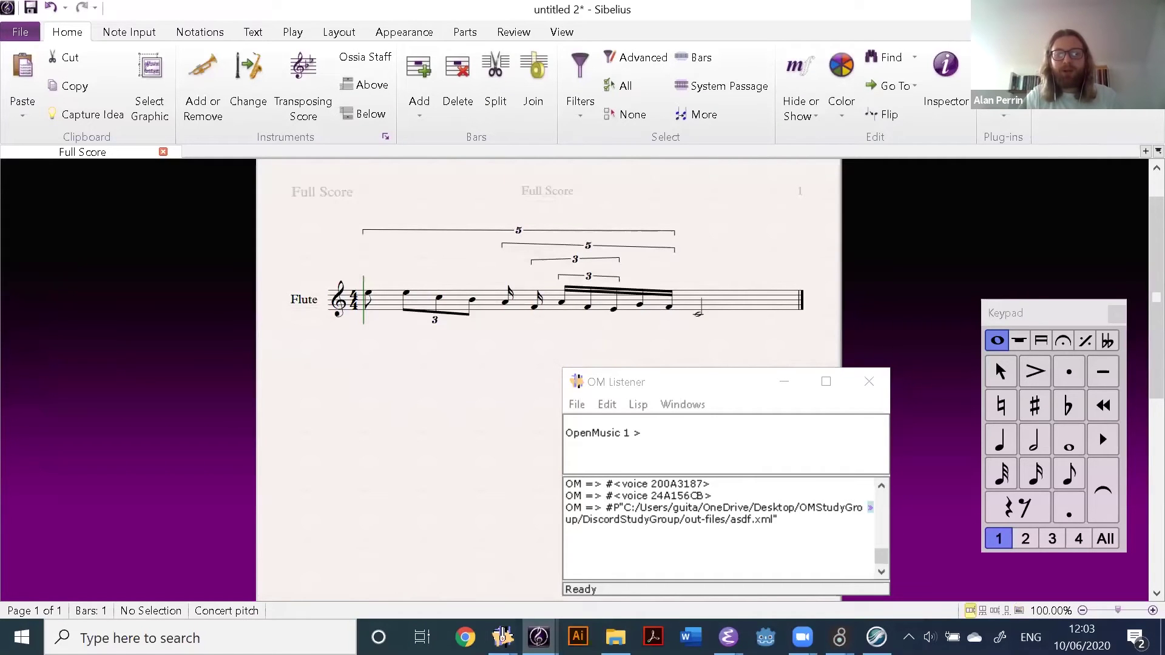
Create a new score from the Blank manuscript paper and add a Flute staff to it
click(20, 31)
click(61, 103)
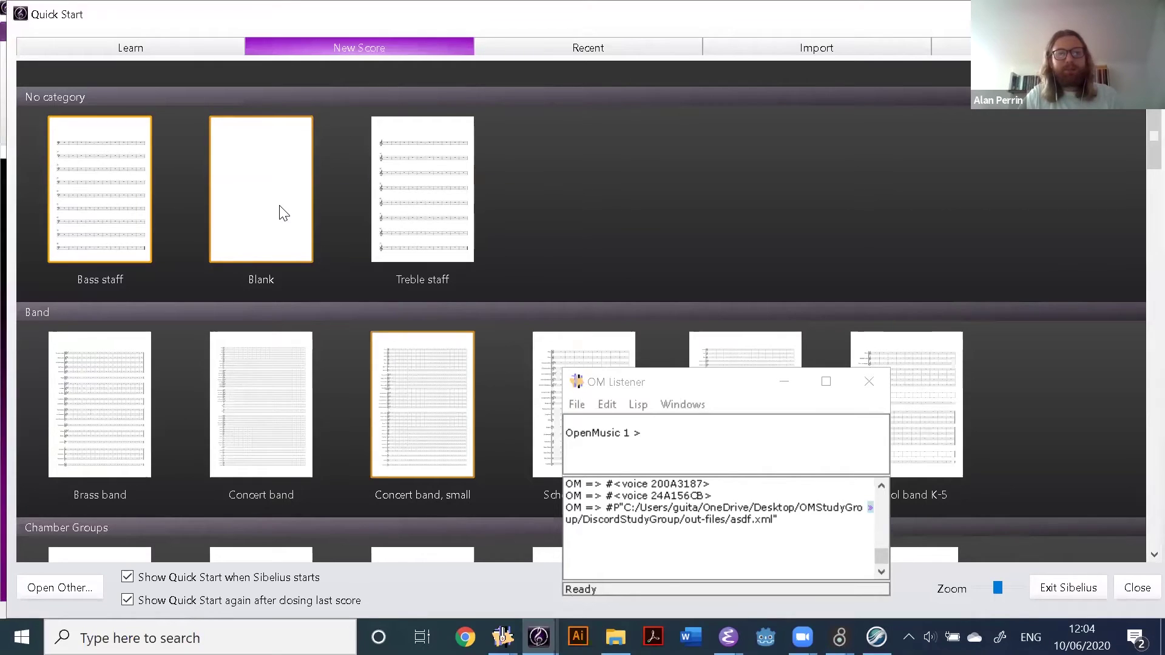
double_click(284, 212)
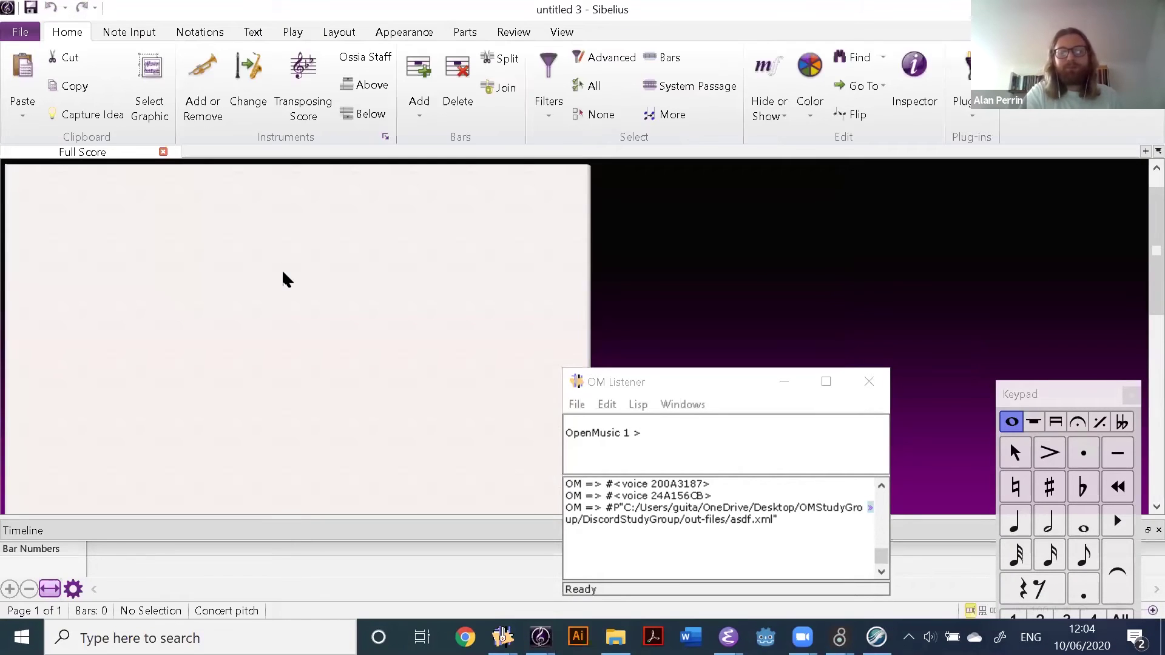
click(622, 170)
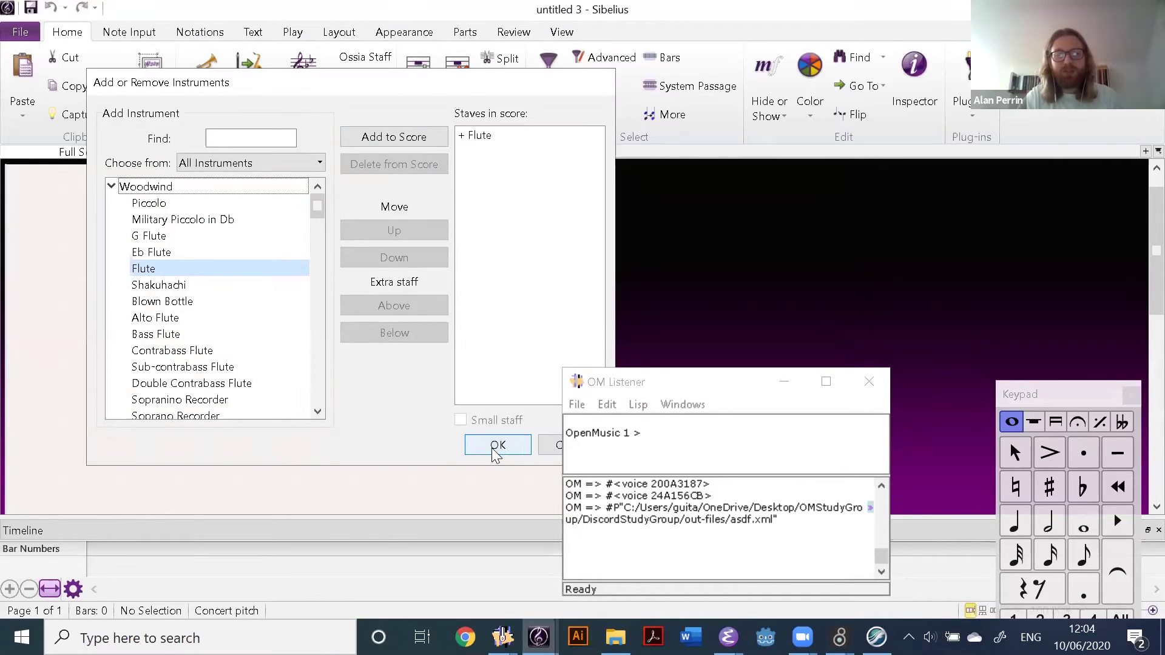
click(497, 448)
Try pasting the full passage from MySecondTest3.xml into the first bar of the new Flute score, and undo the paste
click(161, 315)
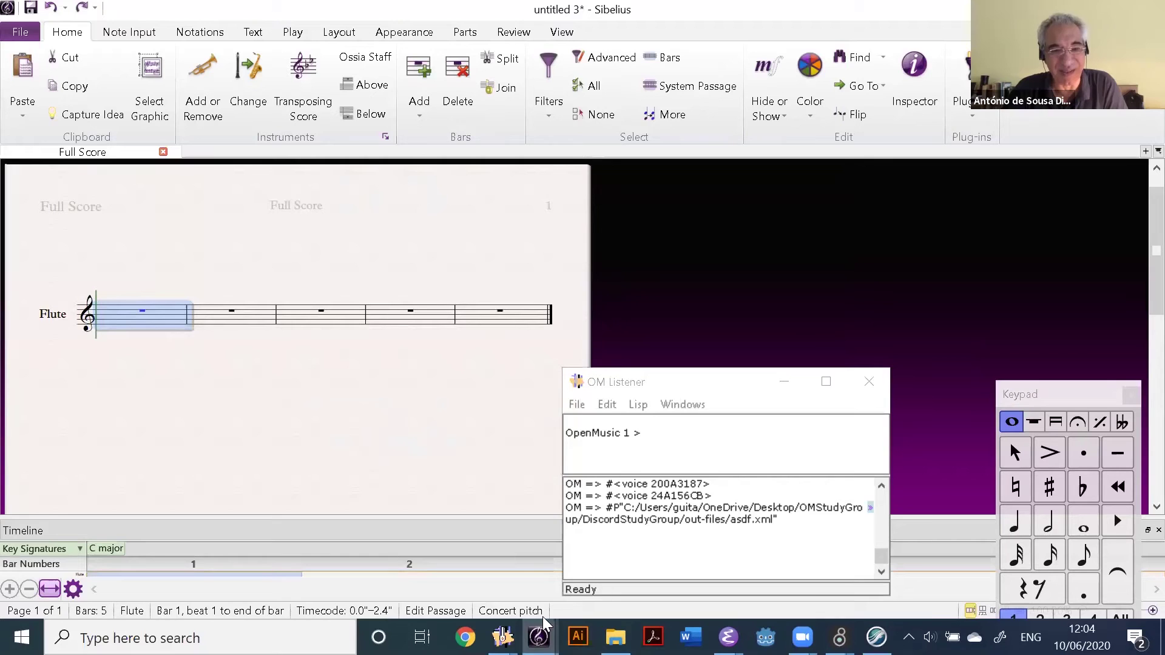
mouse_move(540, 631)
click(637, 574)
click(375, 354)
click(513, 330)
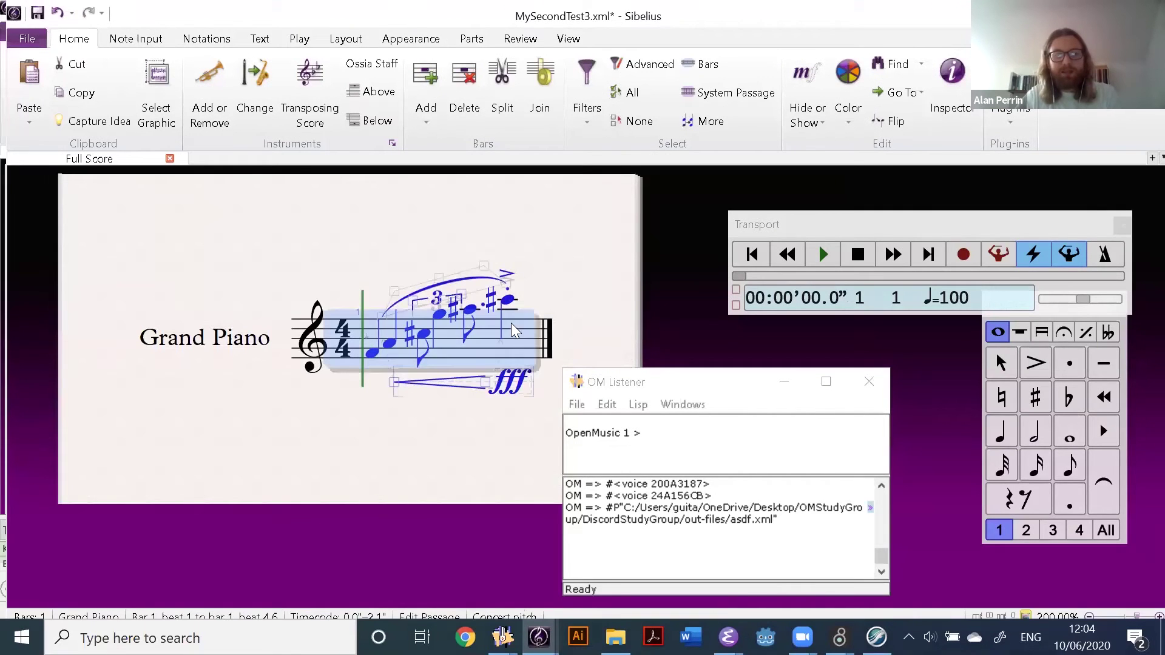
key(ctrl+Tab)
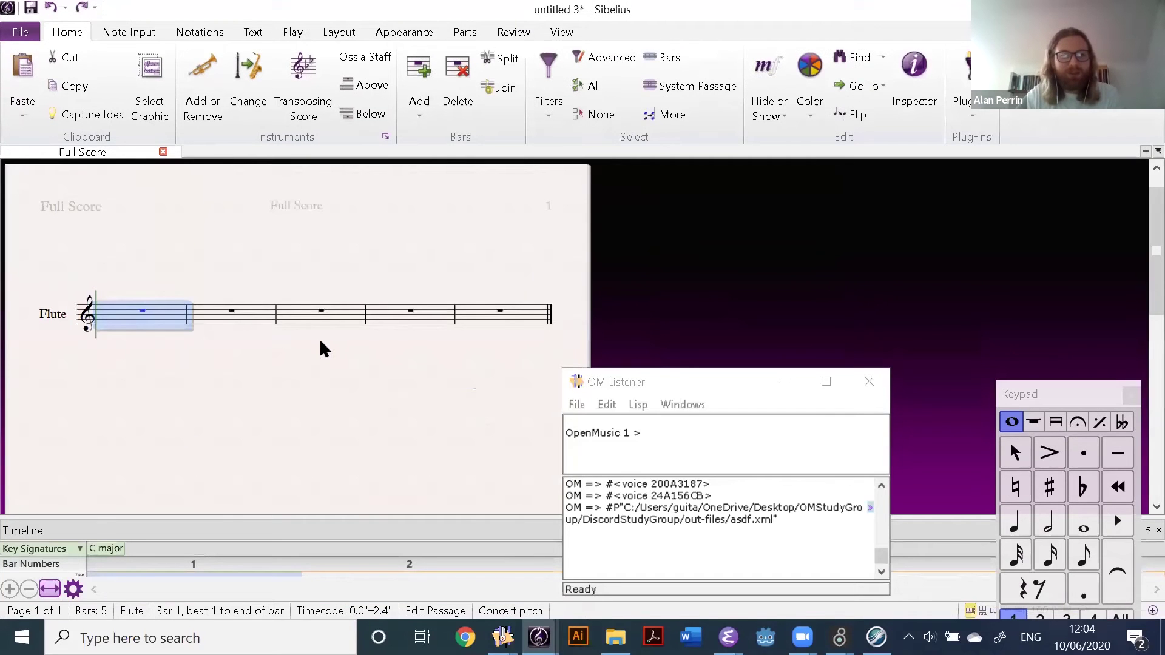
key(ctrl+v)
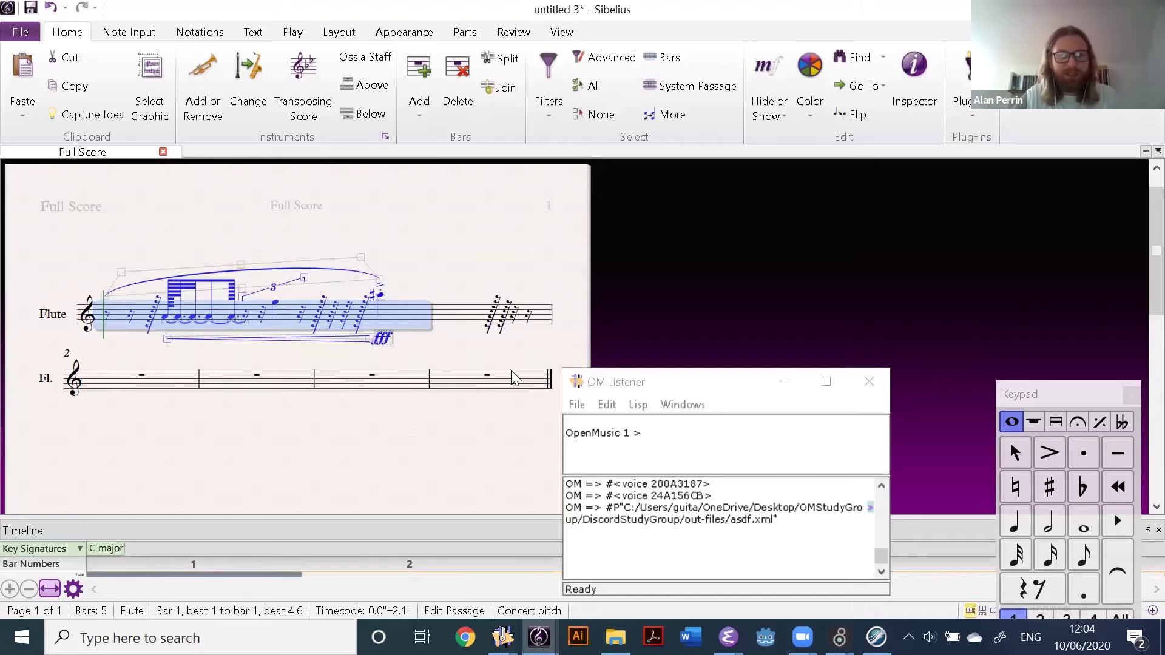
key(ctrl+z)
Try pasting only the first three notes of MySecondTest3.xml into the Flute score's first bar, and undo the paste
mouse_move(539, 637)
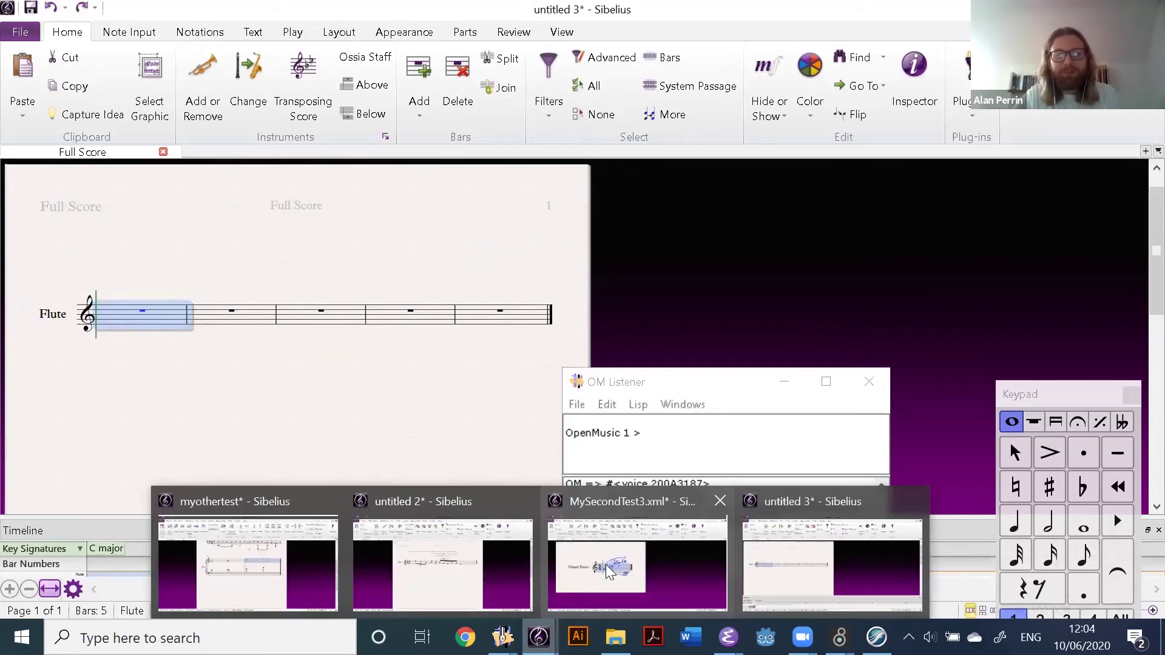
click(603, 528)
click(373, 352)
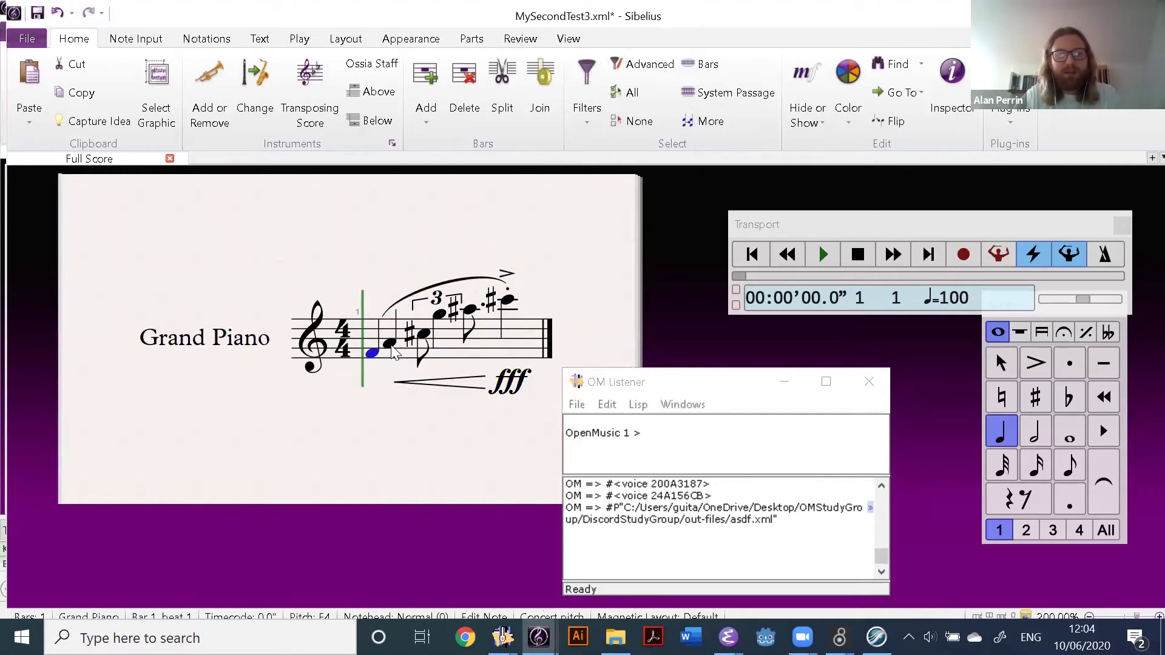
shift+click(423, 334)
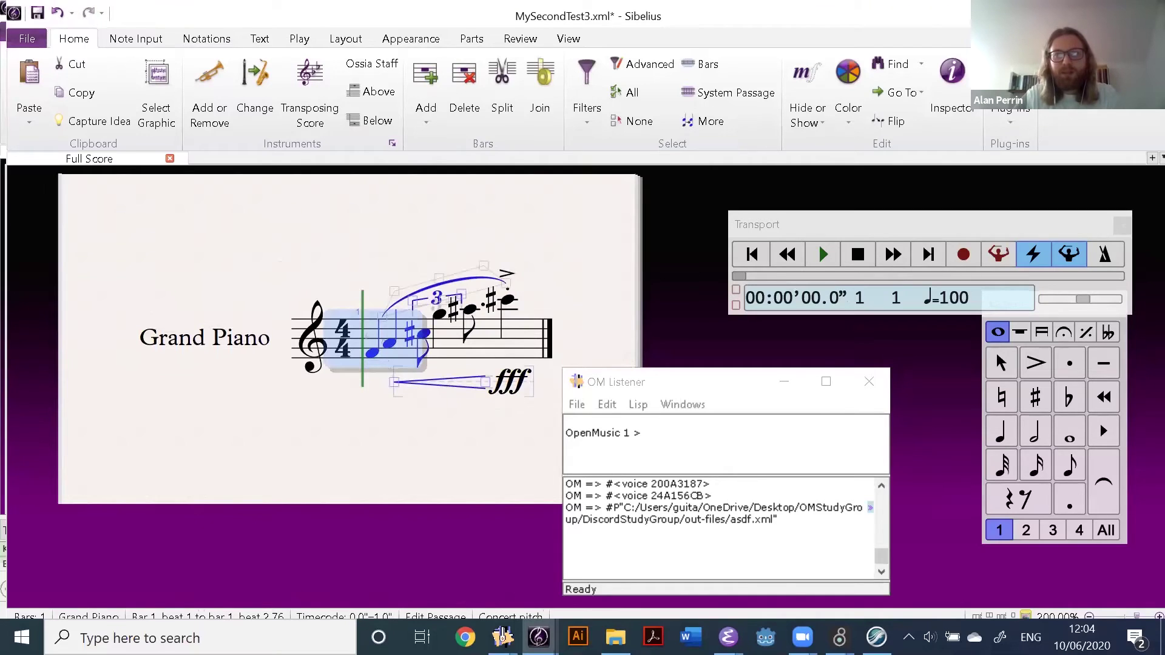
key(ctrl+c)
key(alt+Tab)
key(ctrl+v)
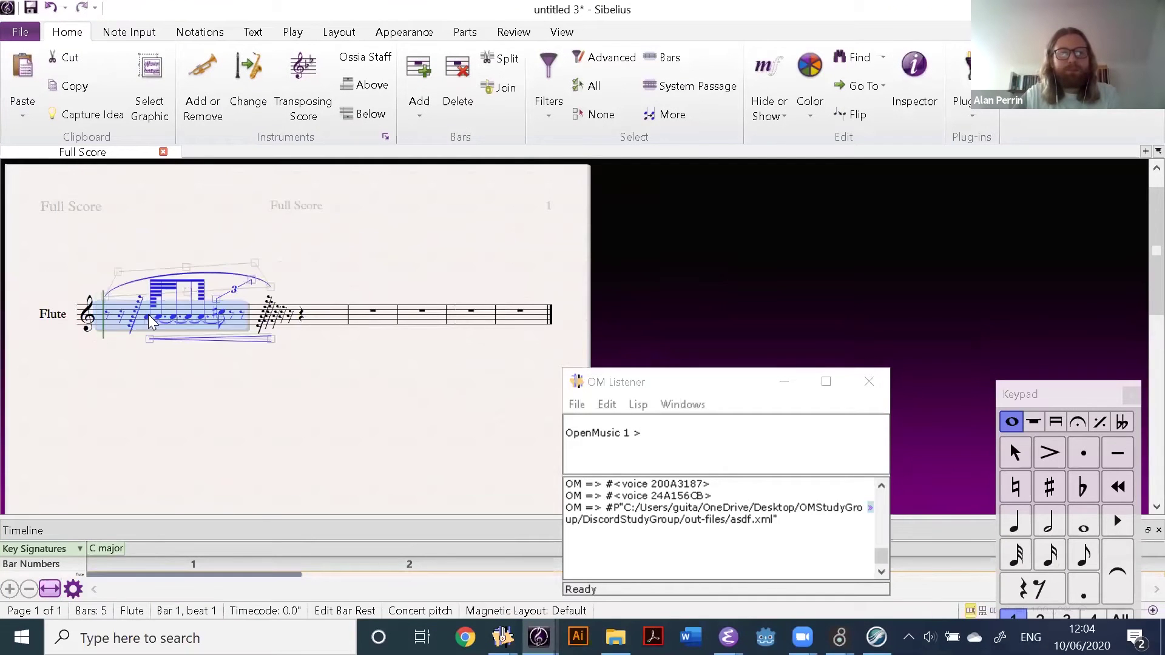
key(ctrl+z)
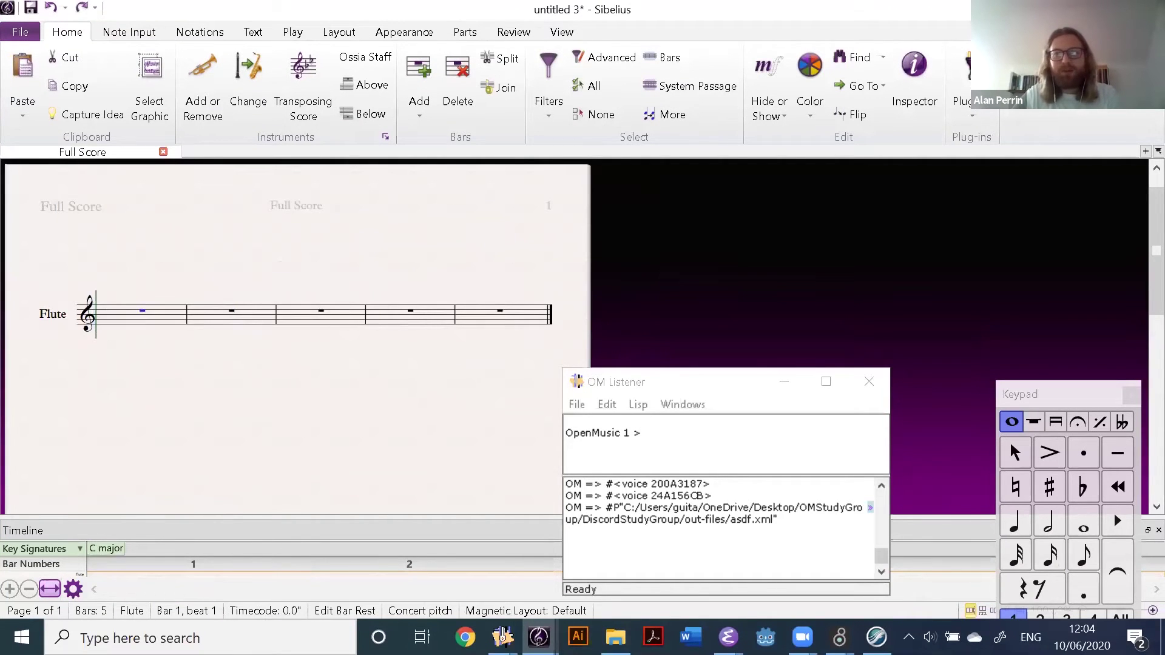
View the untitled 2 score and return to the MySecondTest3.xml score
key(alt+Tab)
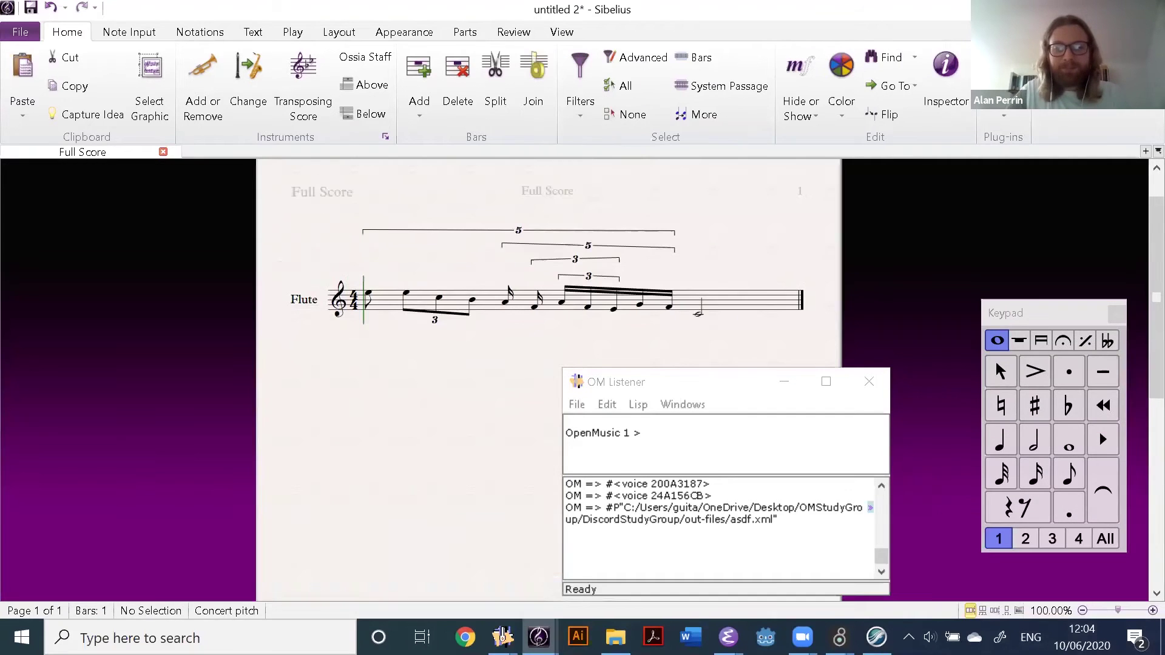
mouse_move(539, 637)
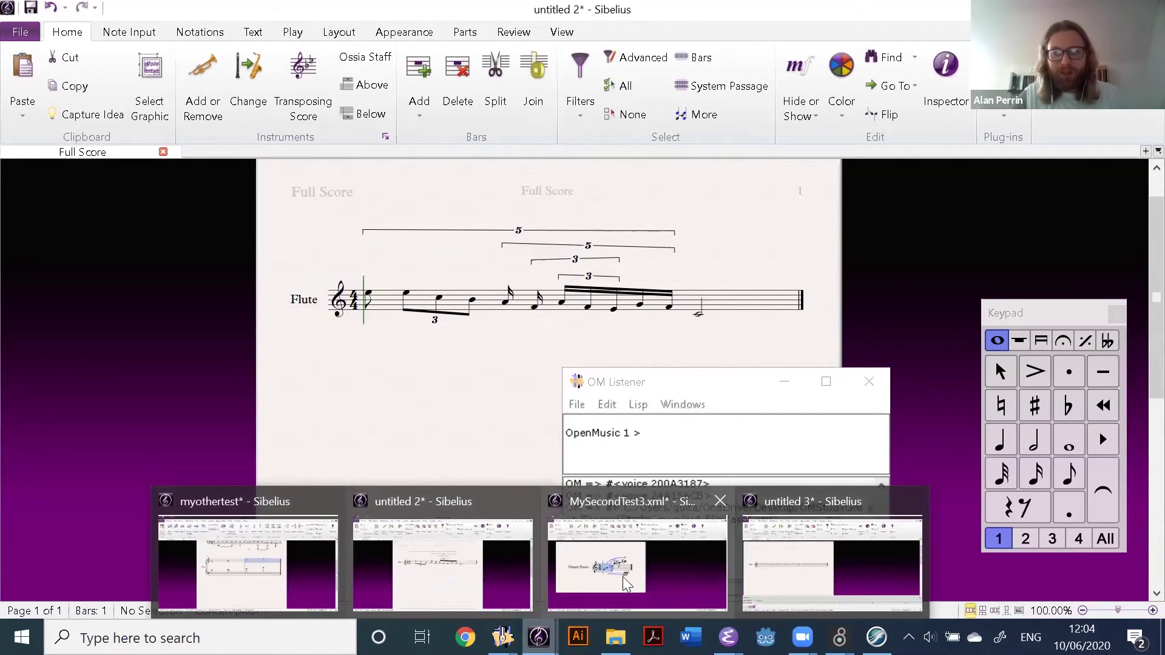
click(698, 566)
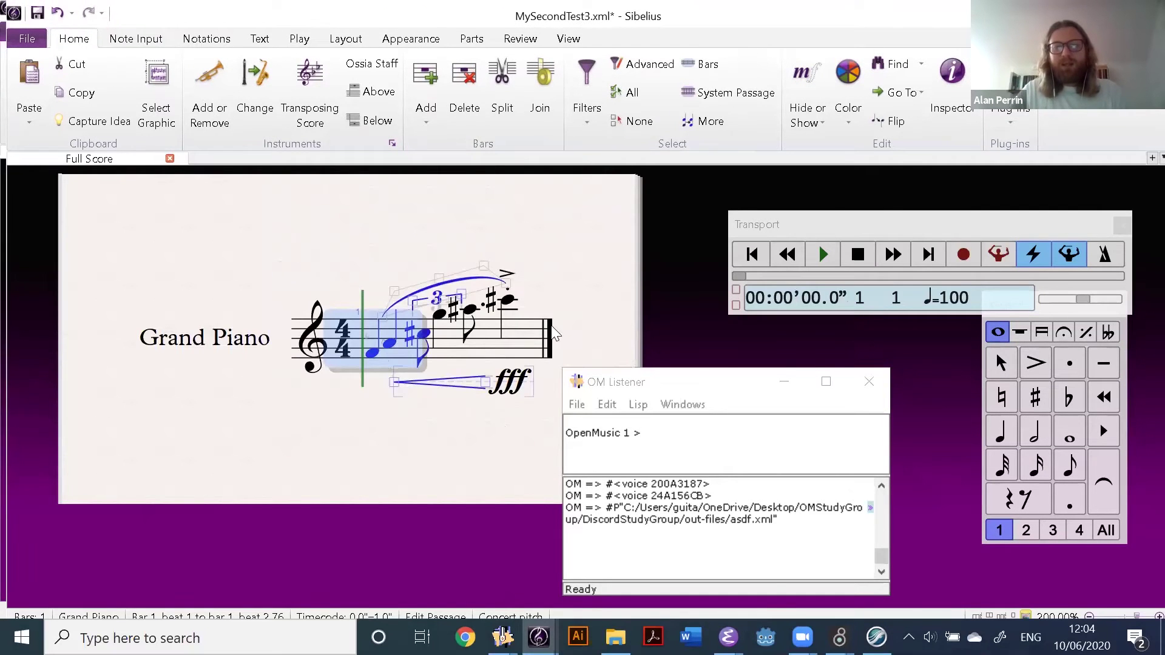
Switch to the untitled 3 Flute score among the open score windows
key(alt+Tab)
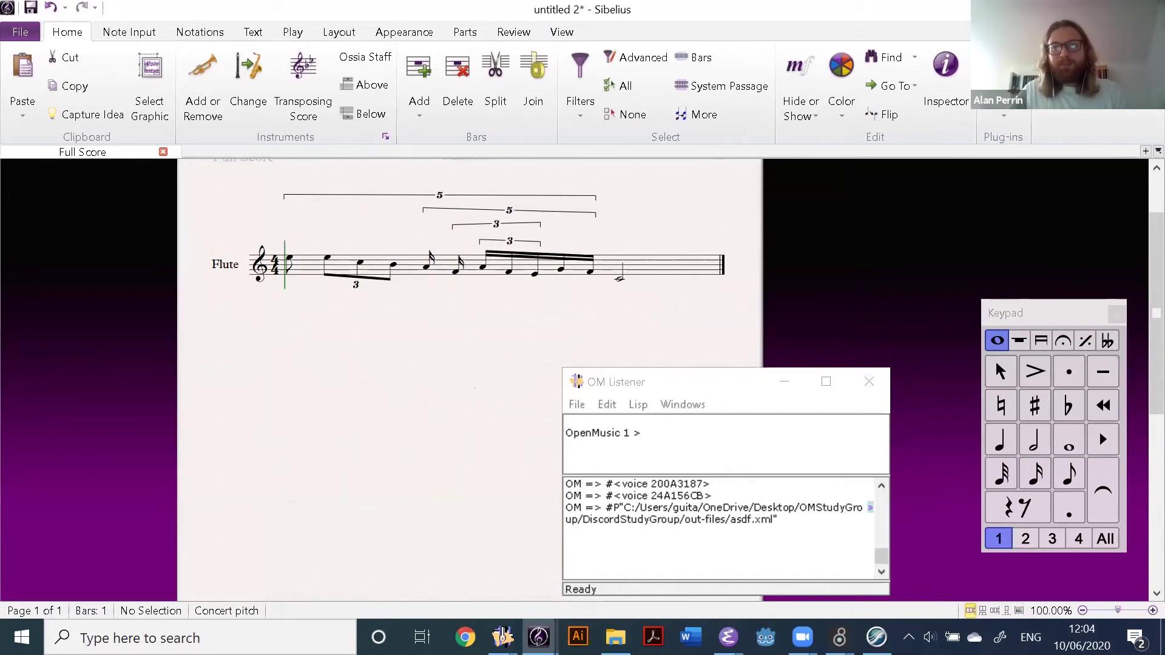
key(alt+Tab)
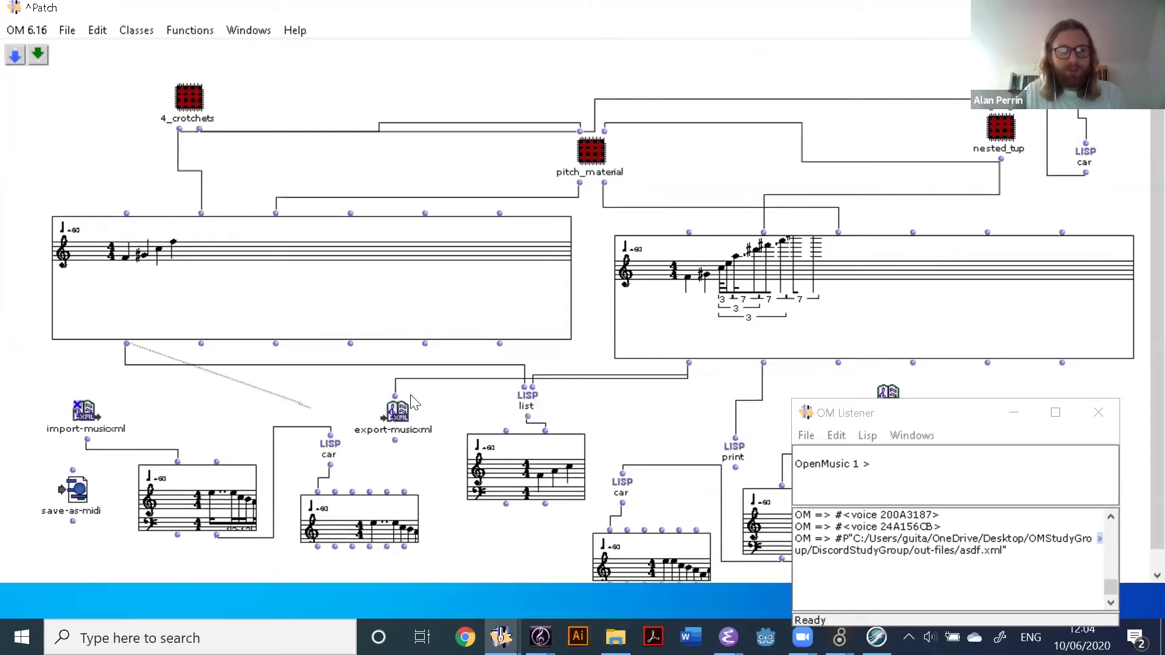
click(540, 637)
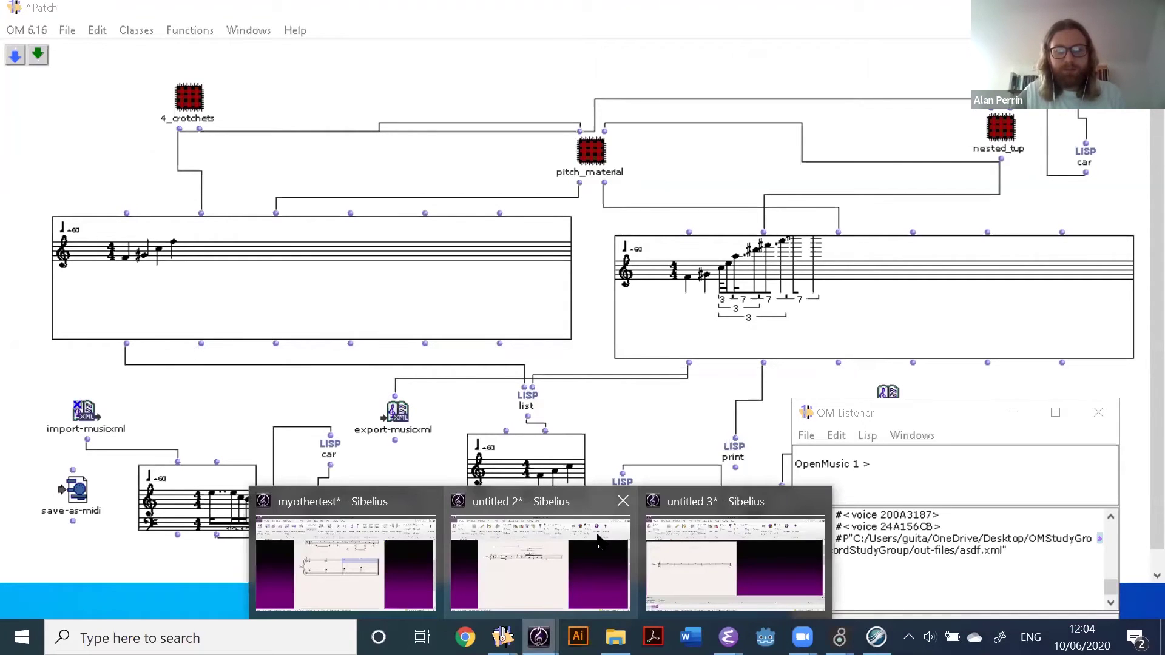
click(725, 569)
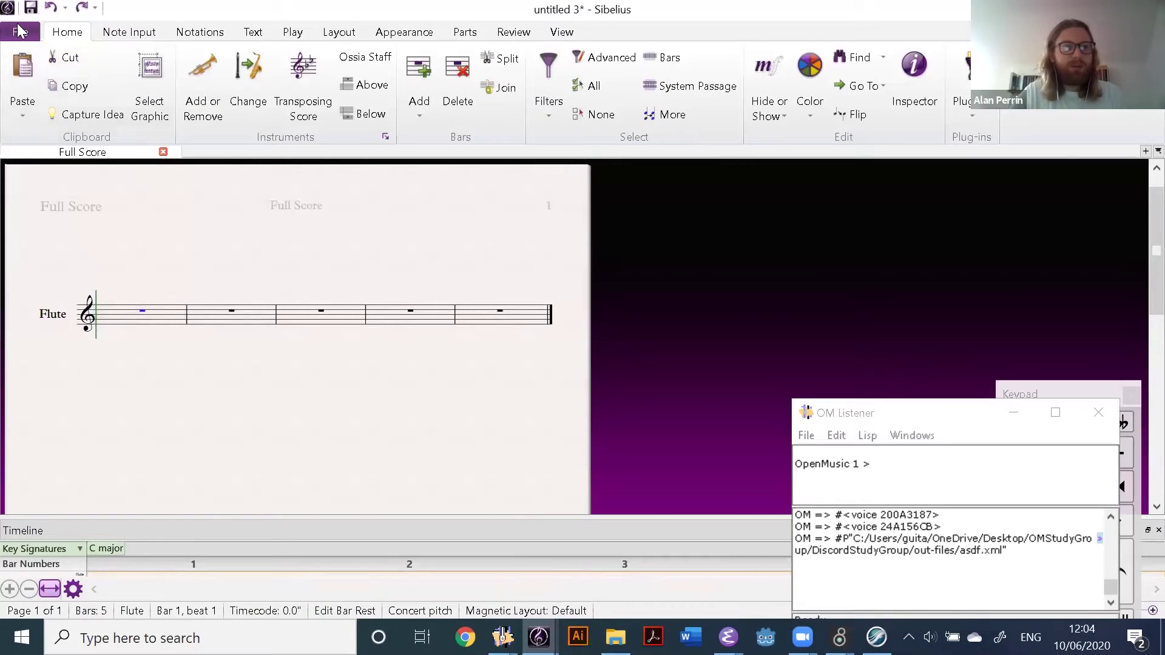
click(20, 33)
click(44, 108)
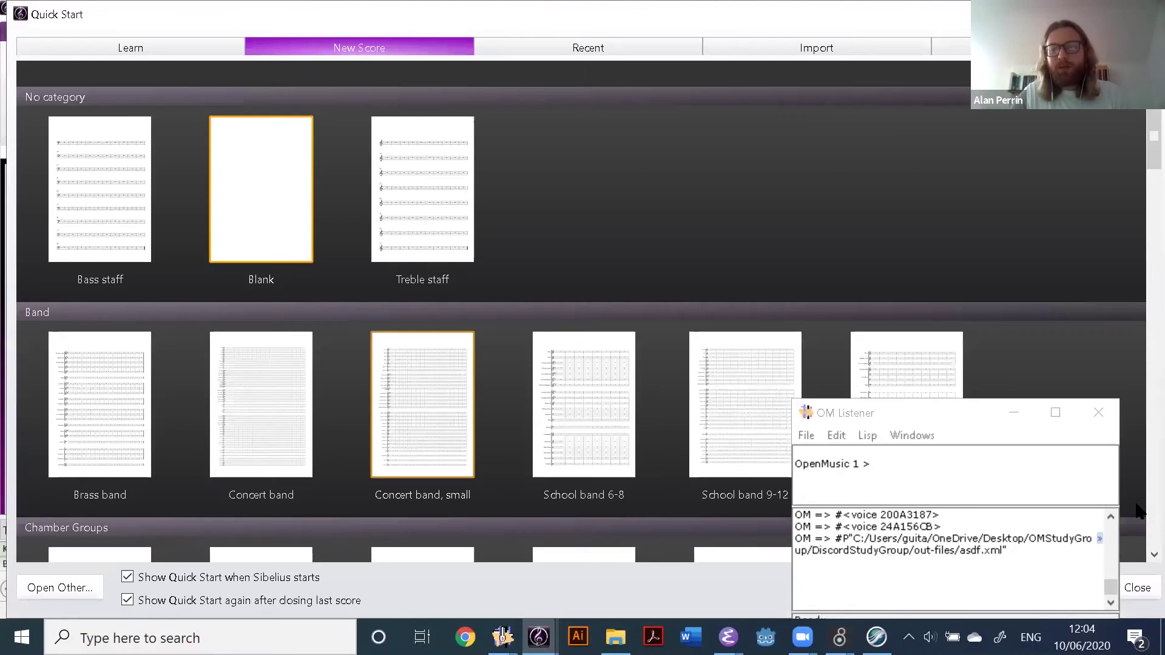
key(Escape)
Open the MySecondTest MusicXML file from the out-files folder, keeping the offered import settings
click(22, 31)
click(43, 125)
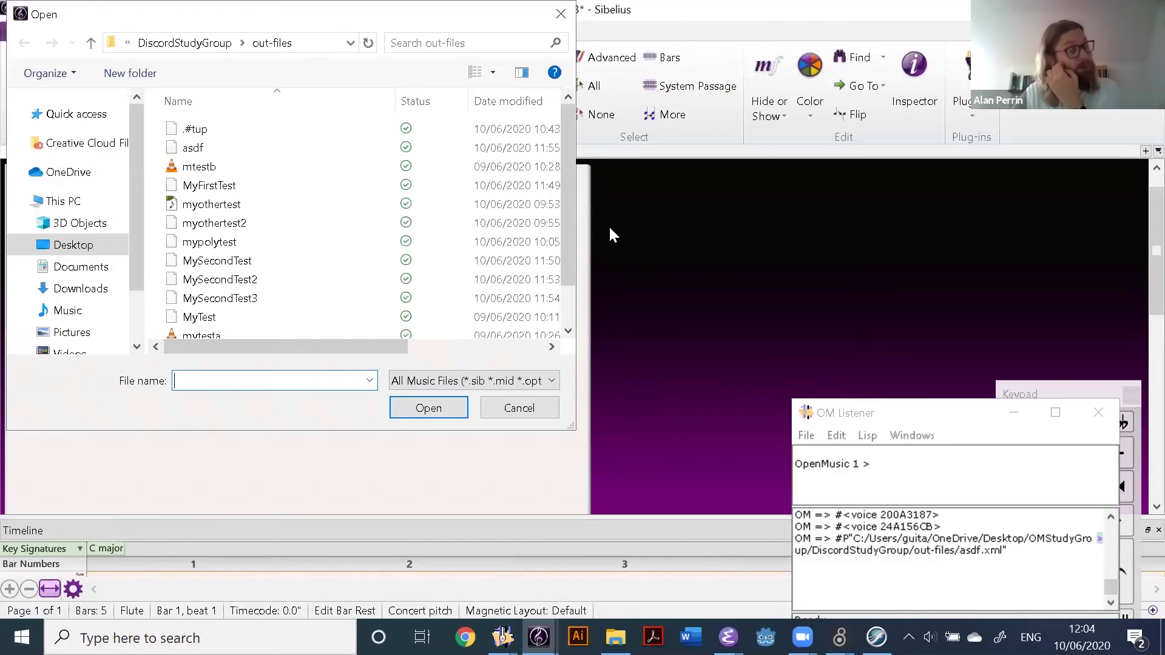
double_click(271, 260)
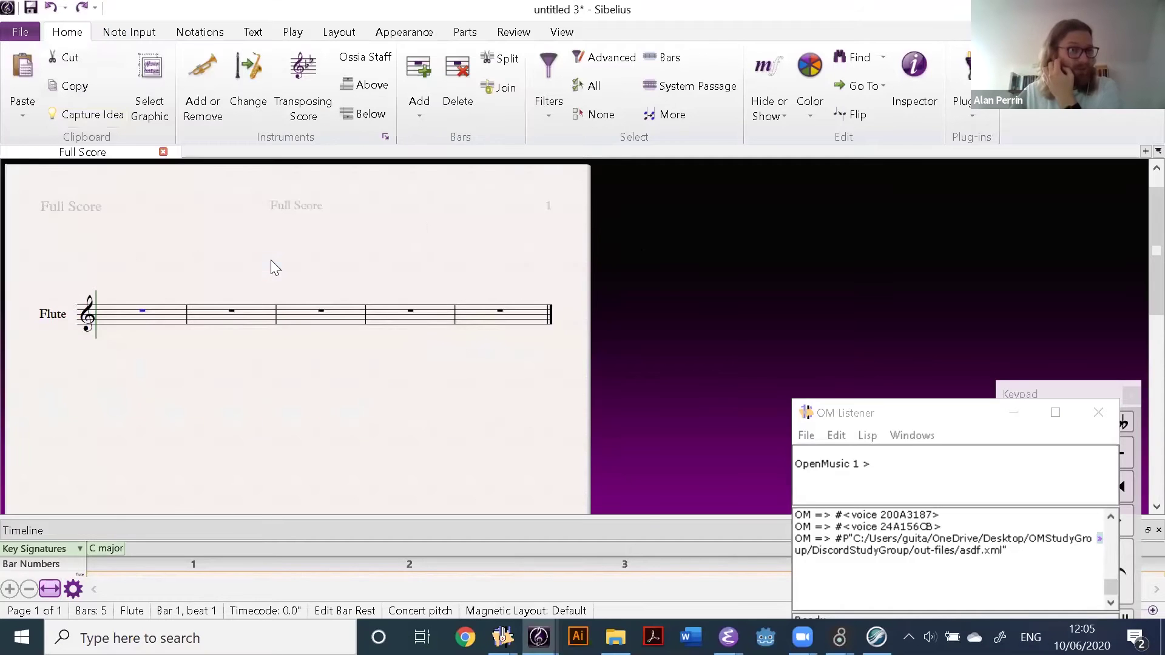
click(685, 343)
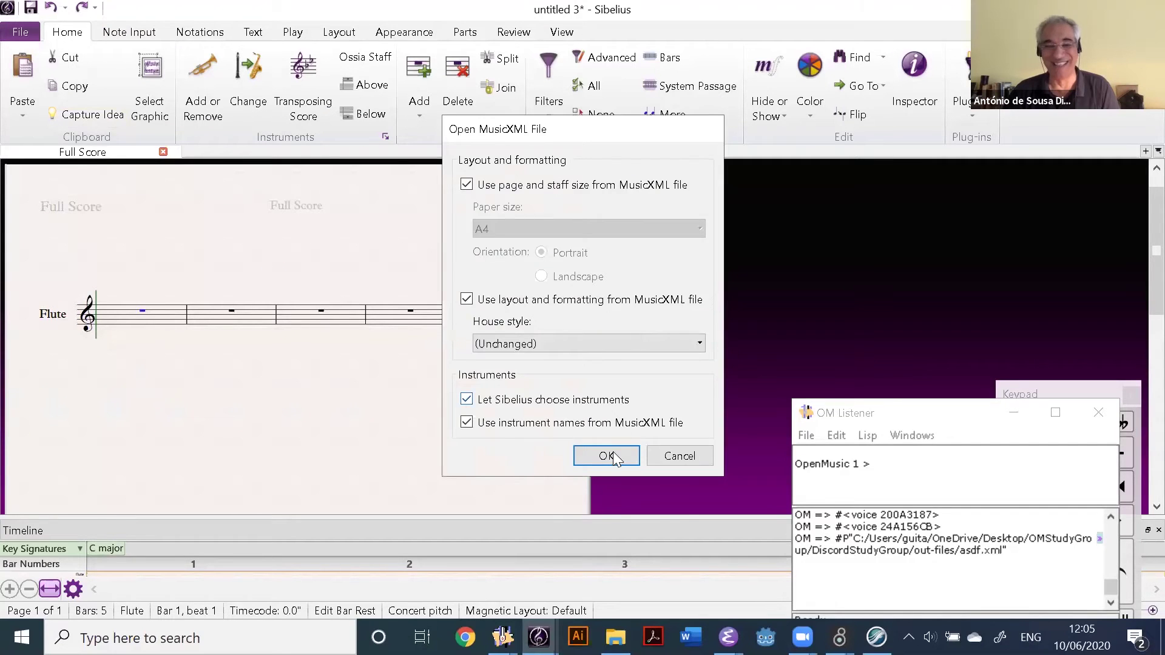
click(613, 455)
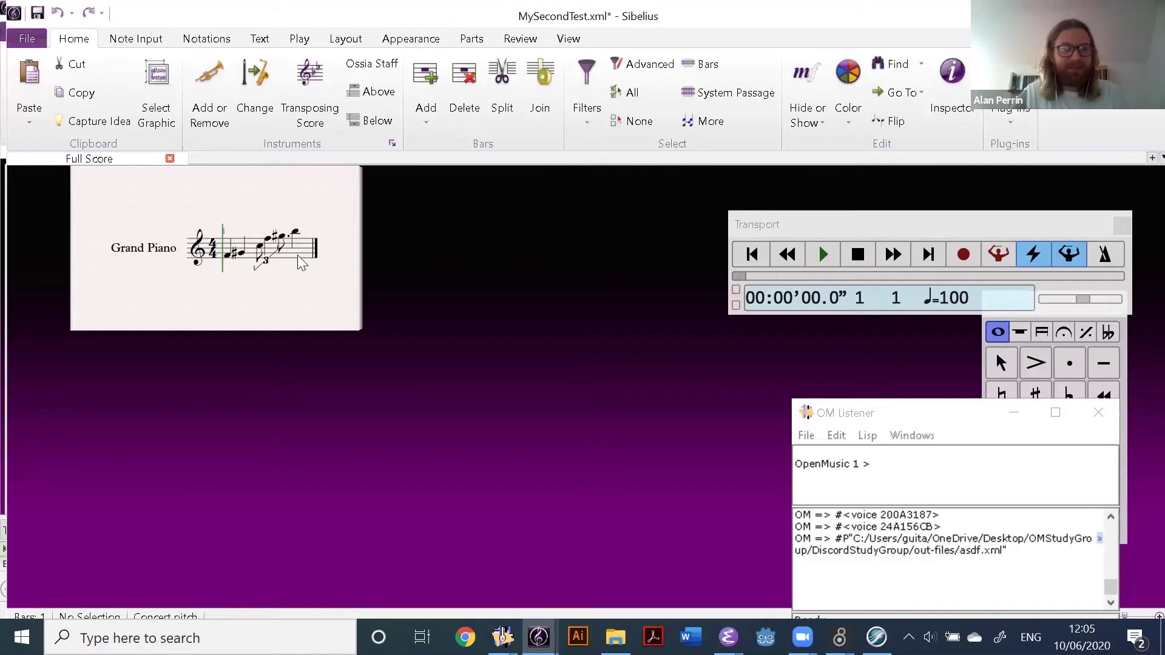
Try pasting the full bar of MySecondTest.xml into the first bar of the Flute score, and undo the paste
click(301, 259)
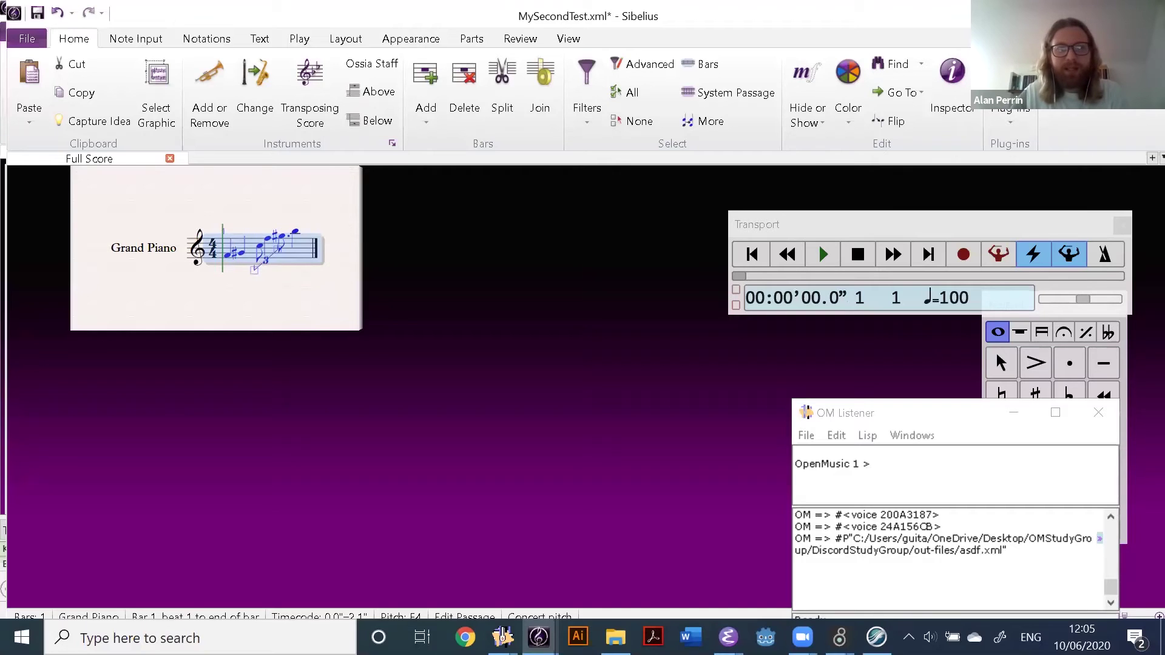
key(ctrl+Tab)
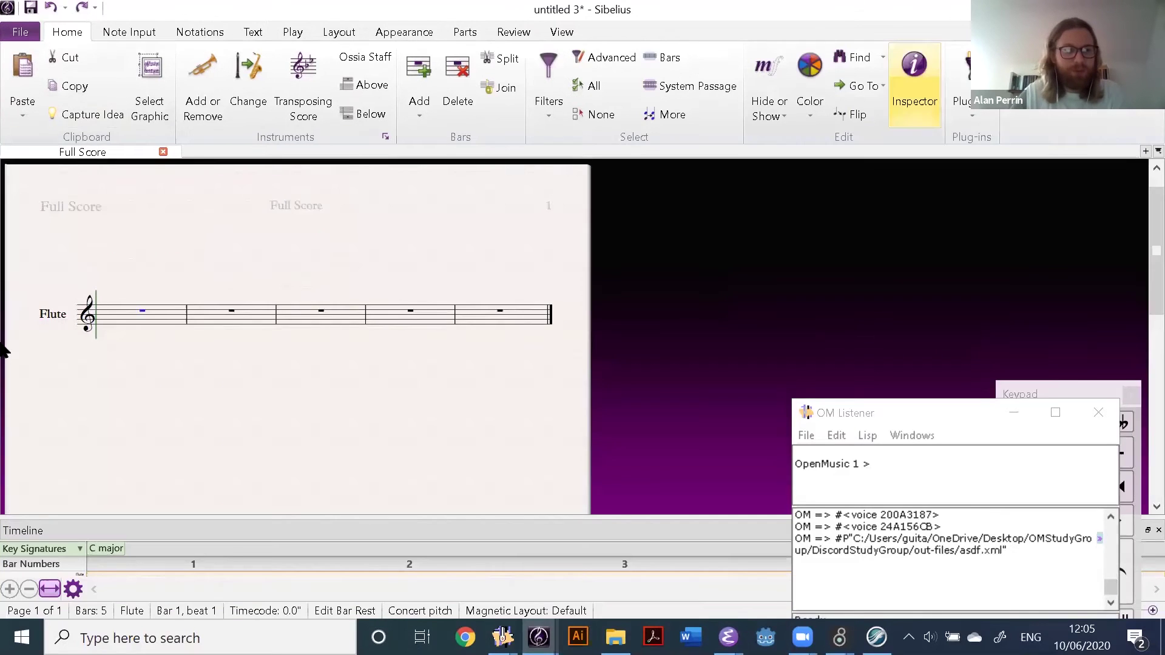
click(159, 322)
key(ctrl+v)
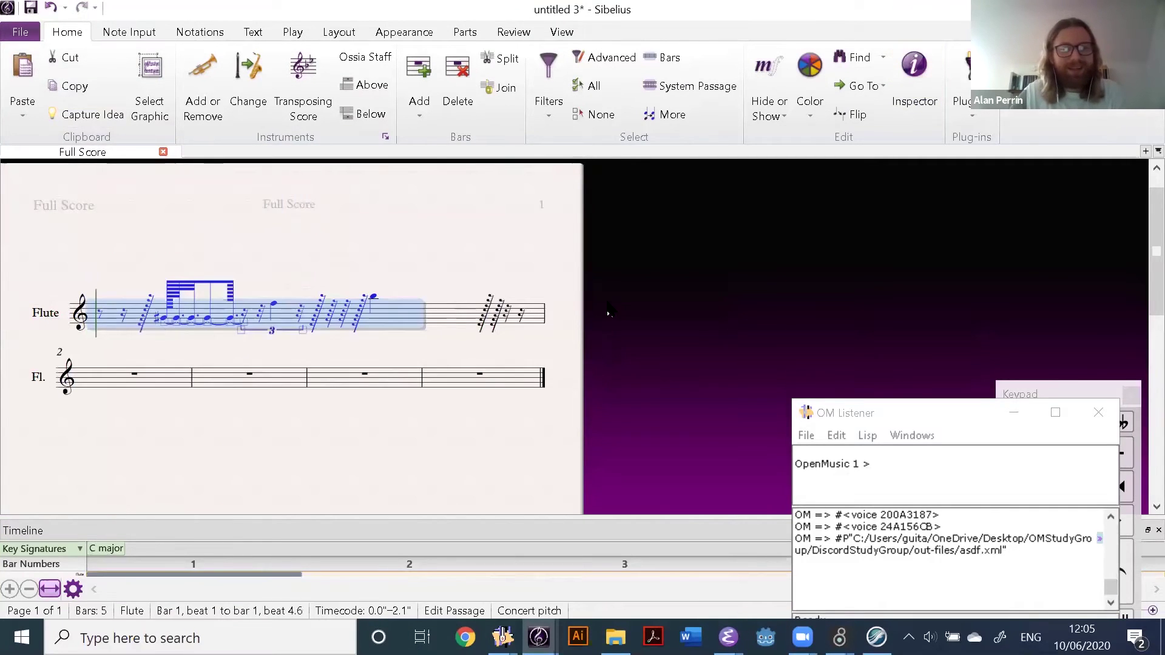
key(ctrl+z)
Open the MySecondTest2 MusicXML file from the out-files folder, keeping the offered import settings
click(8, 36)
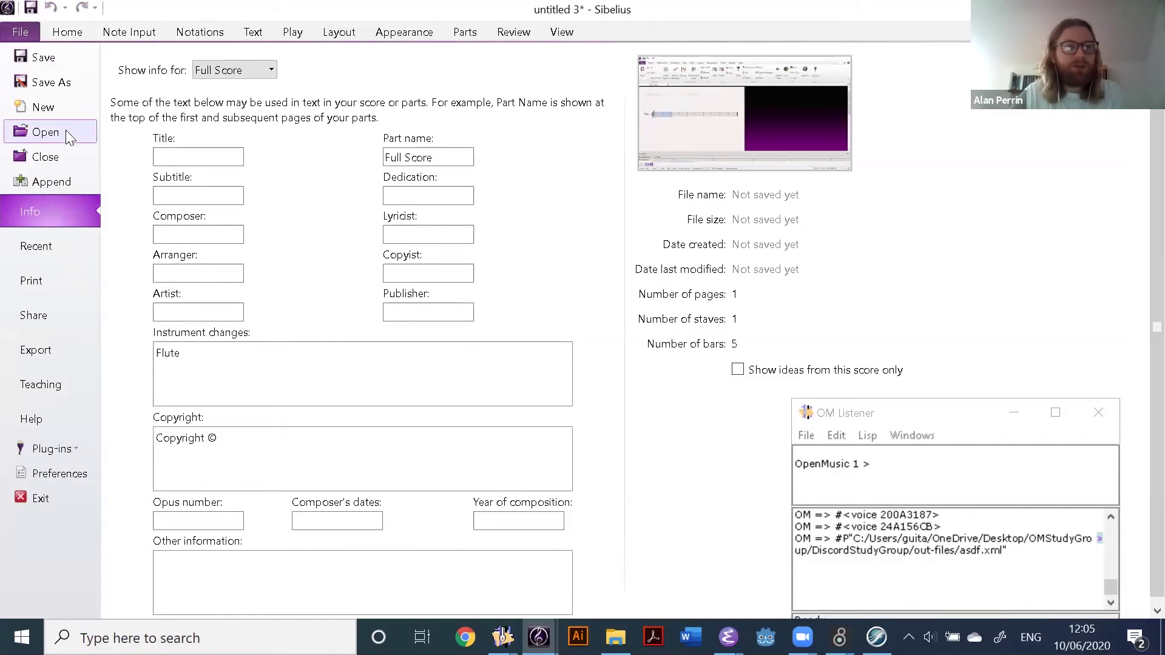
click(72, 133)
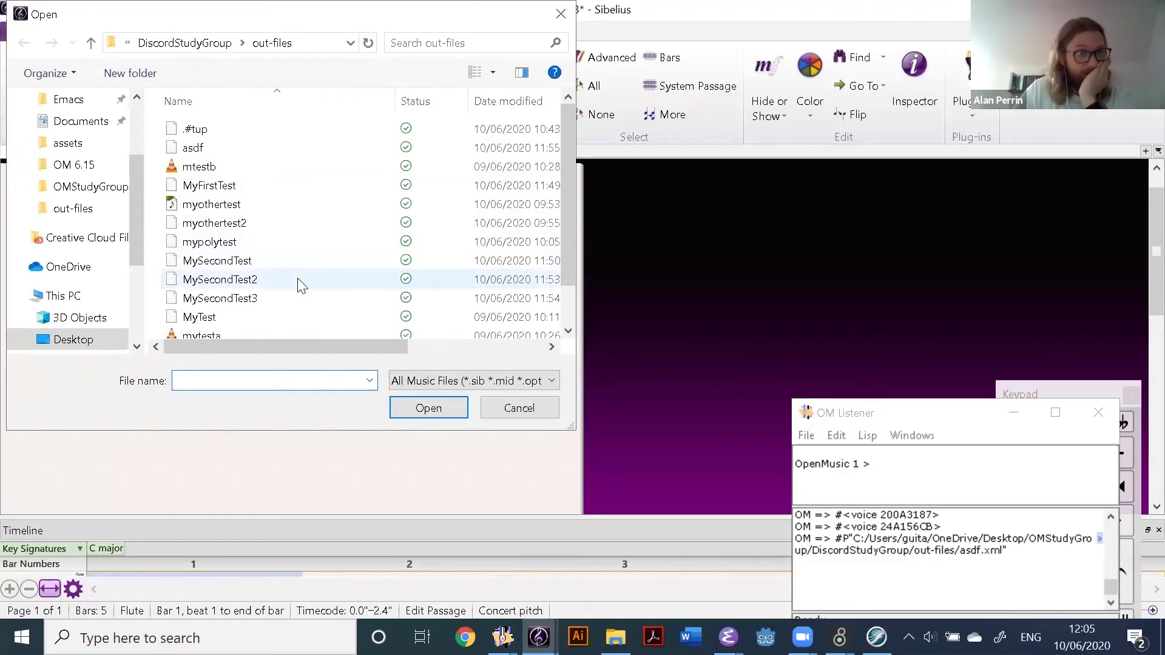
double_click(298, 278)
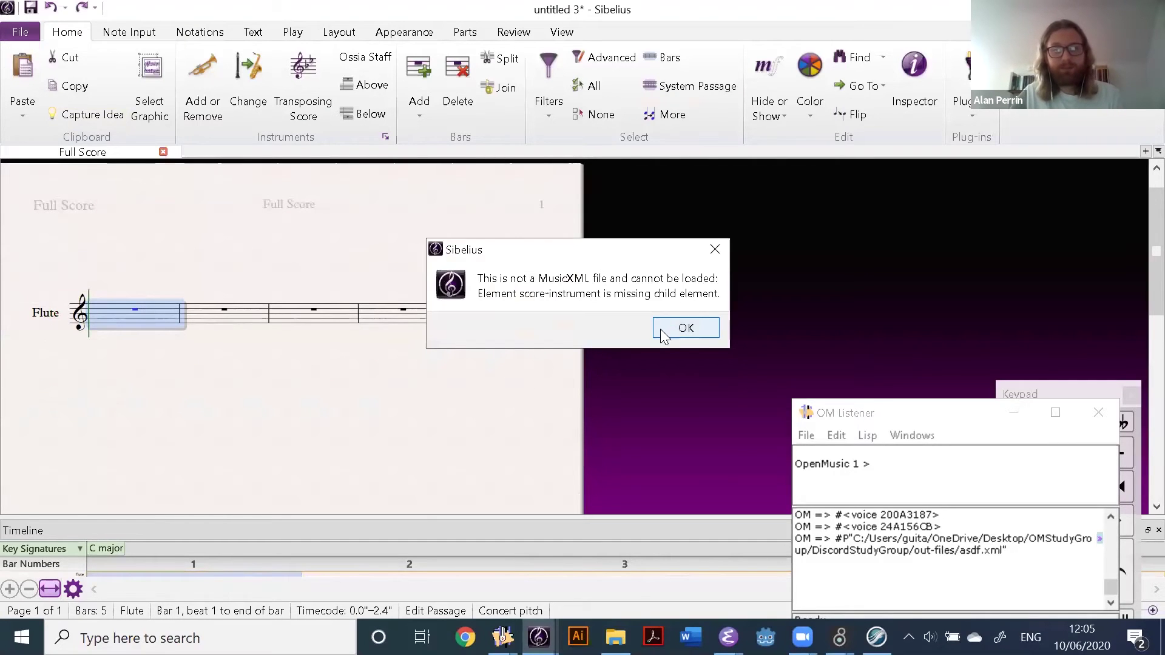
click(683, 328)
click(606, 457)
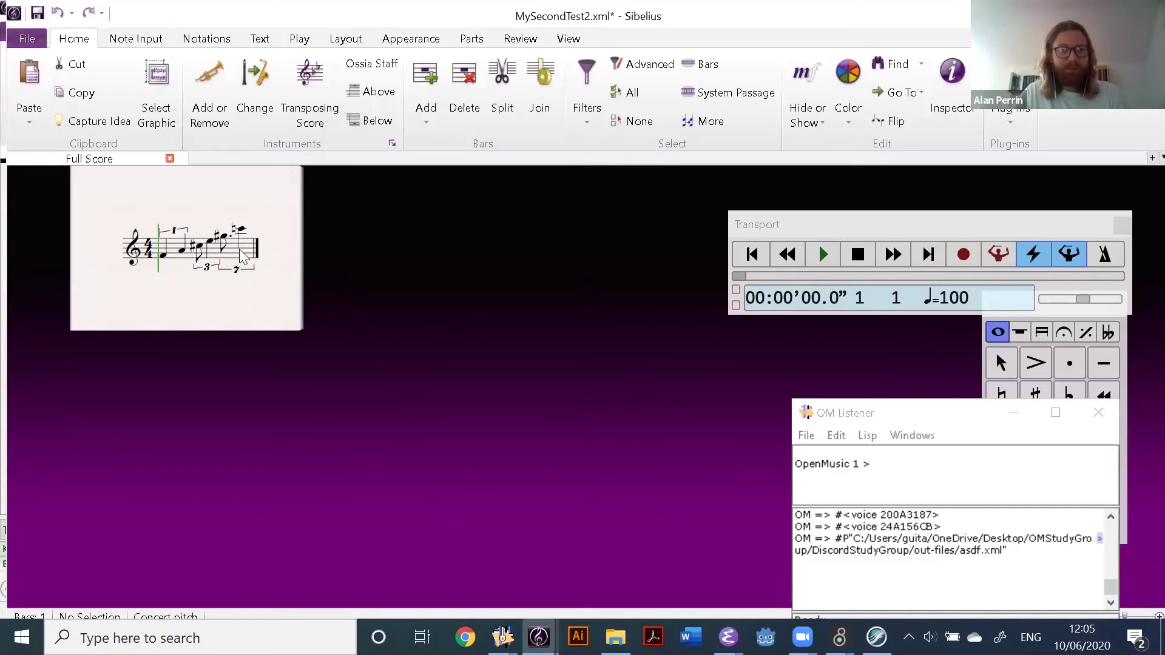
Copy the full bar of MySecondTest2.xml into the Flute score's first bar, closing the source score without saving
click(246, 258)
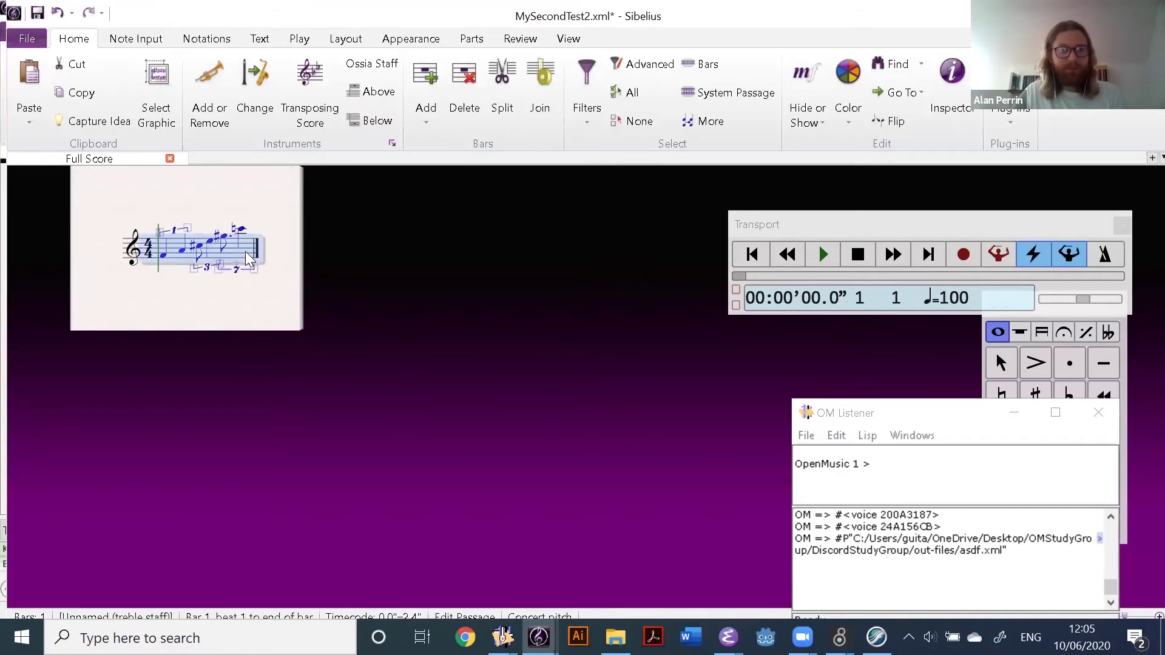
key(ctrl+w)
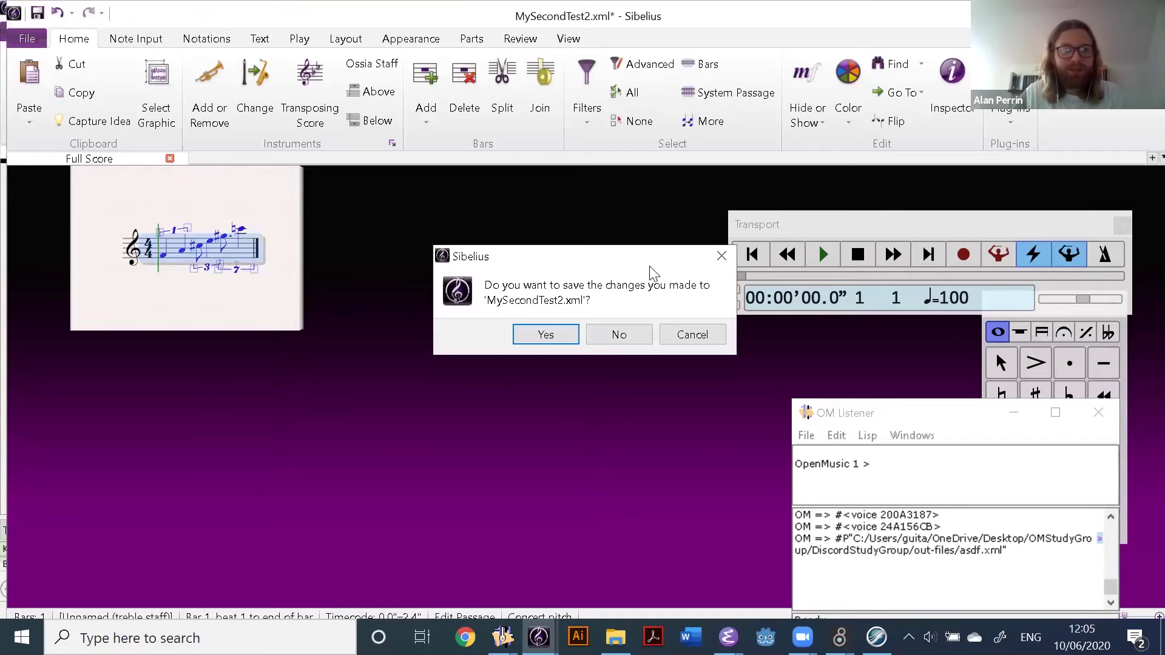
click(619, 337)
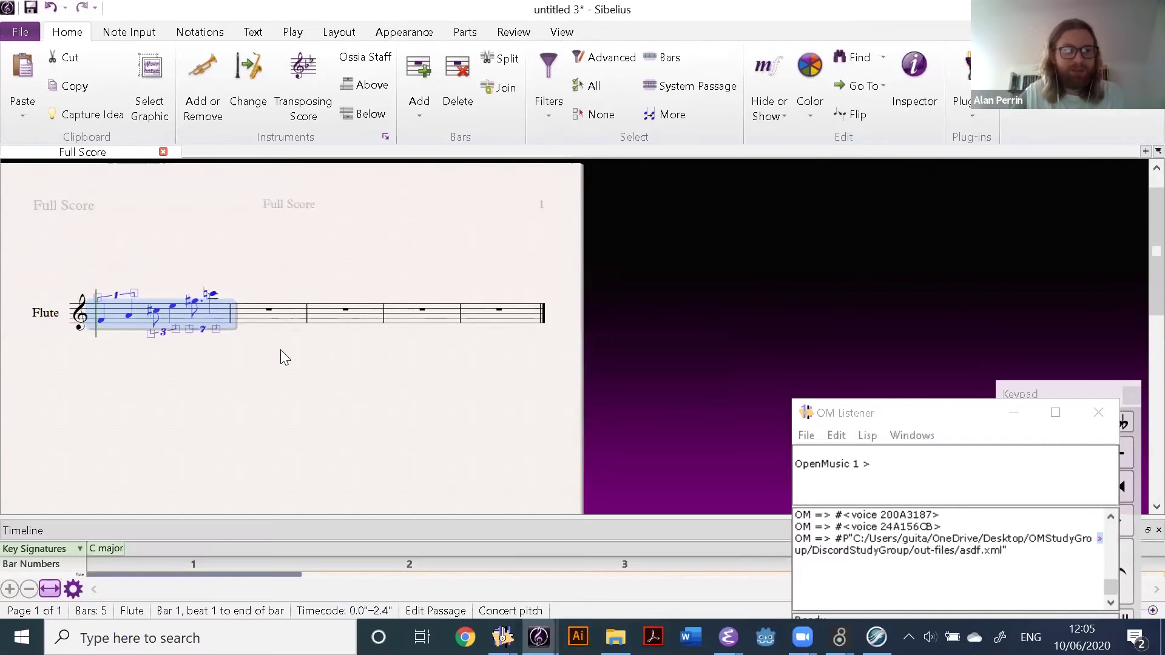
key(Escape)
Delete the four empty bars that follow the pasted passage in the Flute score
click(279, 318)
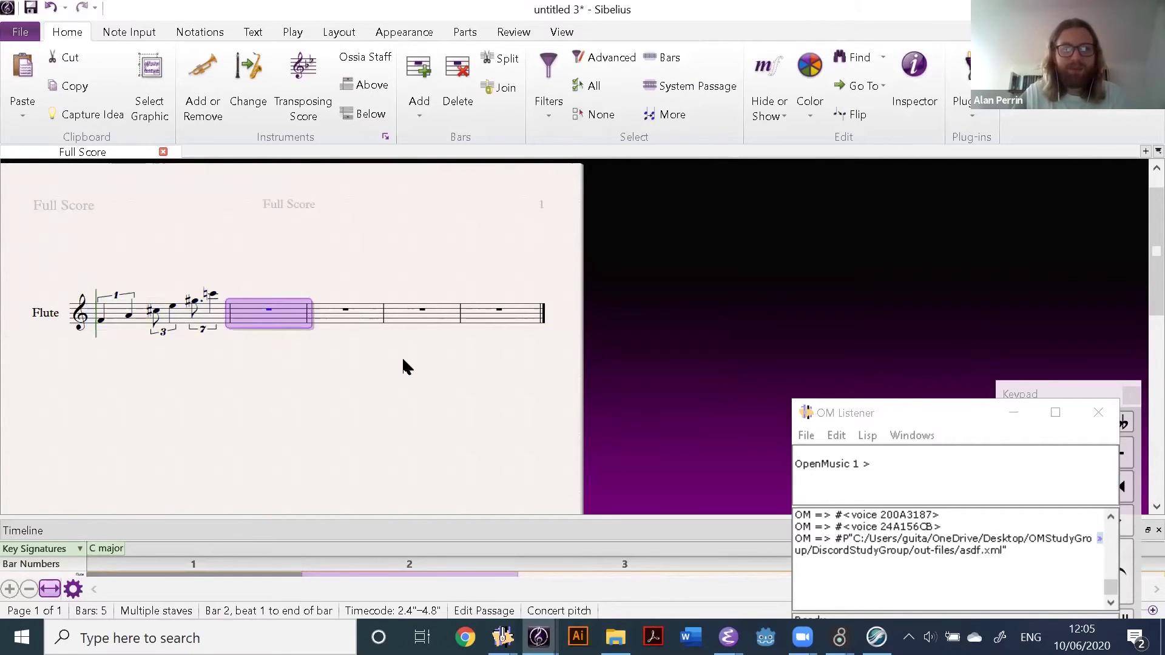
key(shift+Right)
key(shift+Right)
key(shift+Right)
key(ctrl+BackSpace)
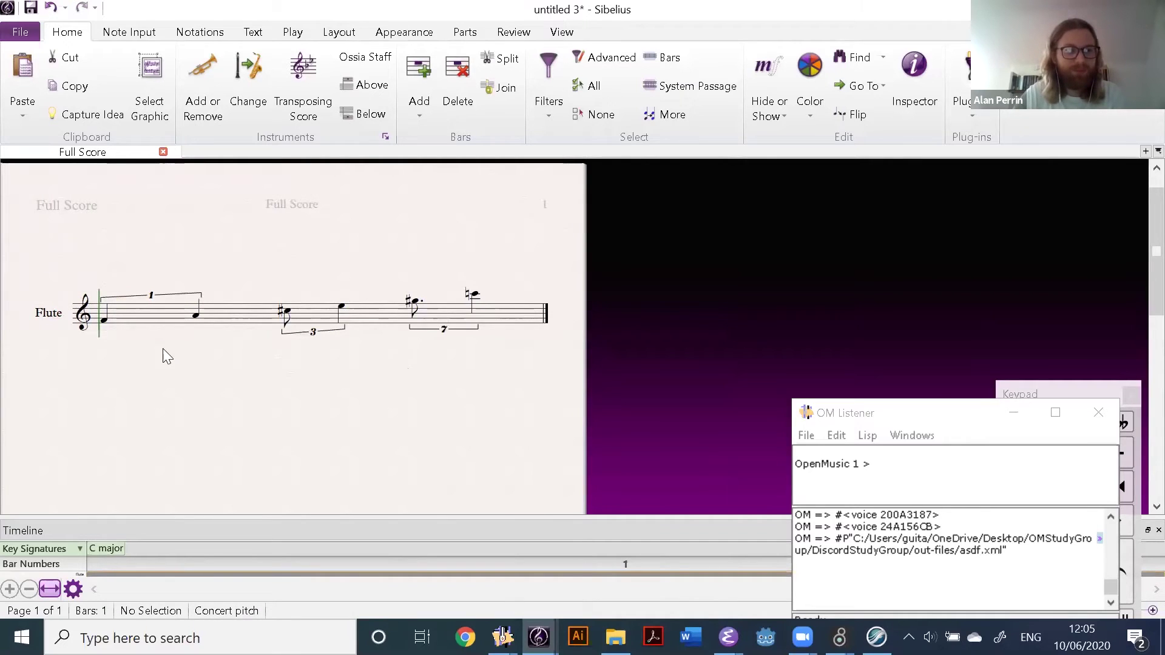
Add a slur from the first note of the Flute passage to its fifth note
click(104, 320)
key(s)
key(space)
key(space)
Close the Timeline and add a crescendo hairpin below the staff from the second note to the fifth
click(198, 317)
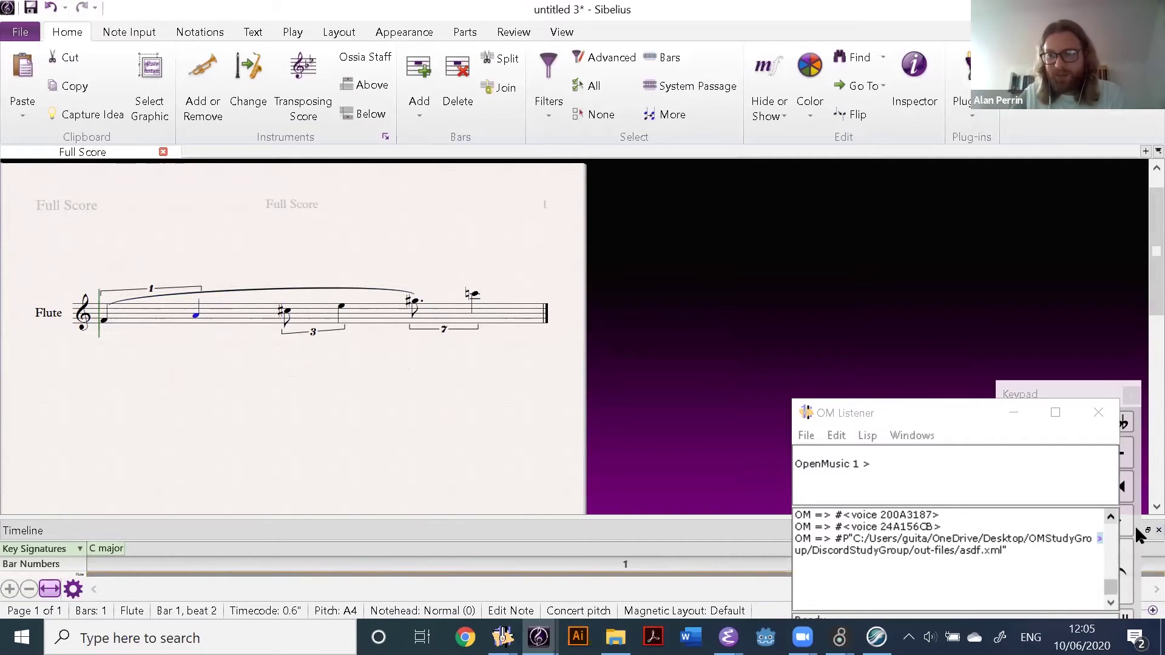
click(1159, 531)
key(Escape)
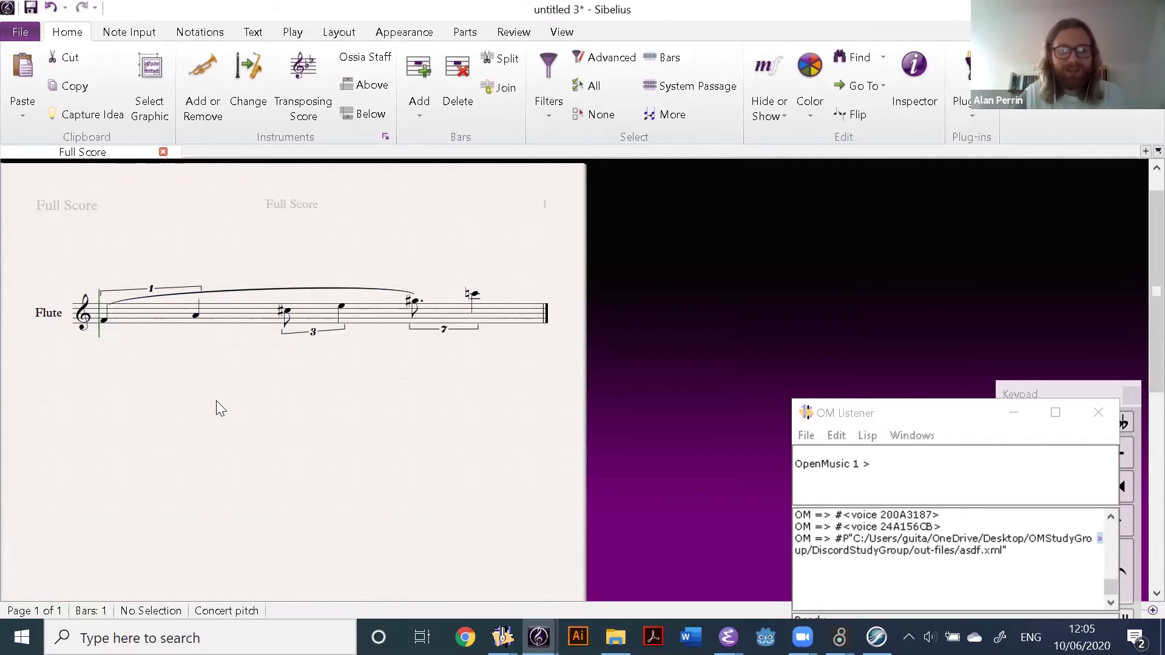
click(198, 338)
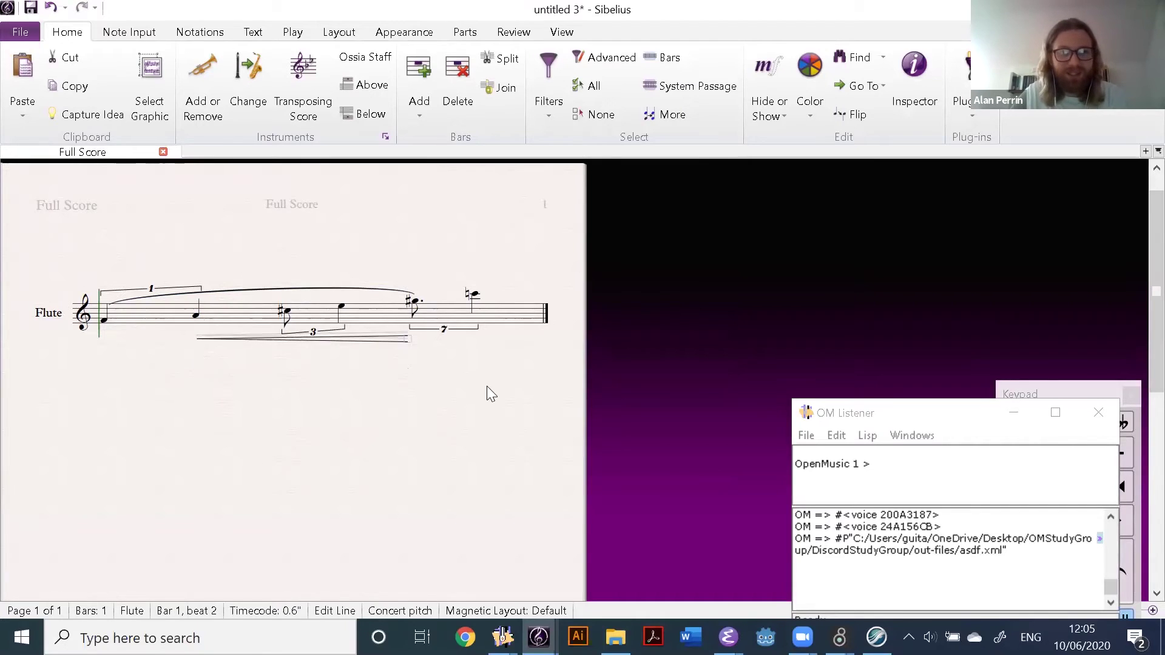
click(494, 408)
Add an ff dynamic below the last note of the Flute passage
click(487, 346)
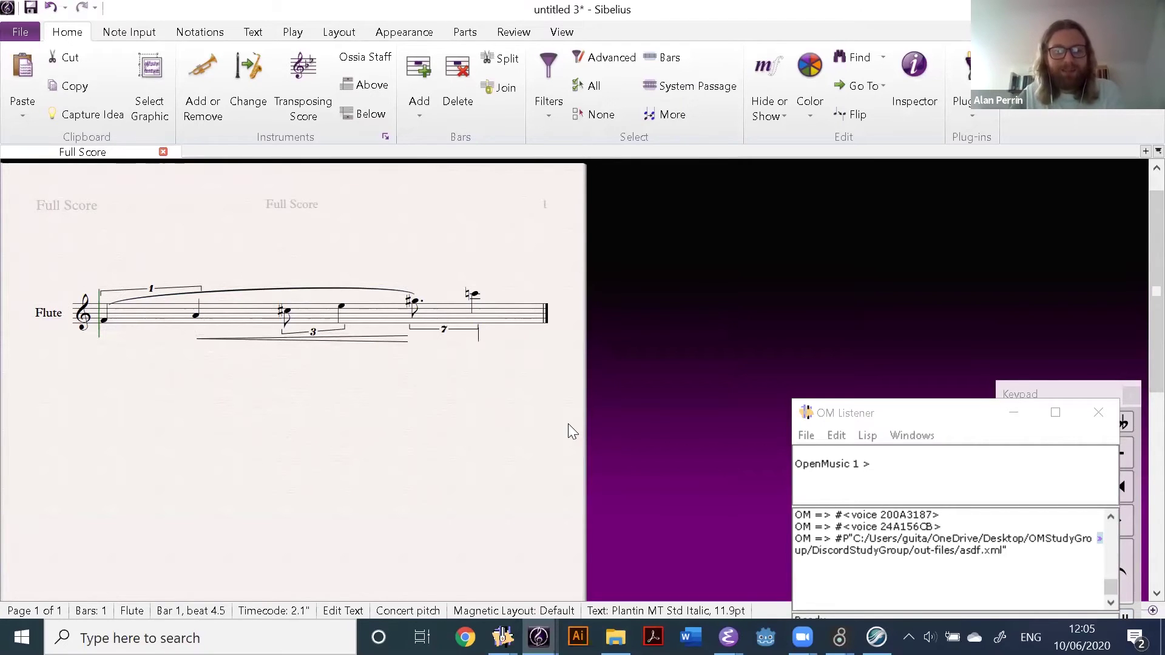
key(ctrl+f)
key(ctrl+f)
key(Escape)
key(Escape)
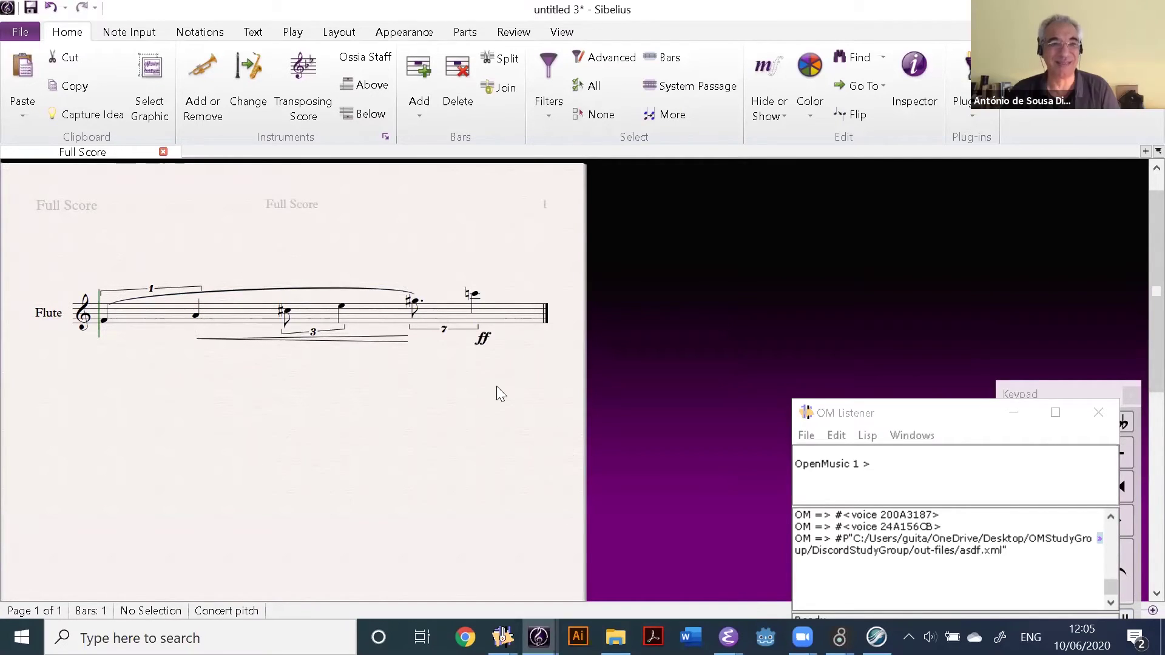
Set up a PDF export of the Flute score with the filename Somenotes.pdf
drag(261, 409, 471, 433)
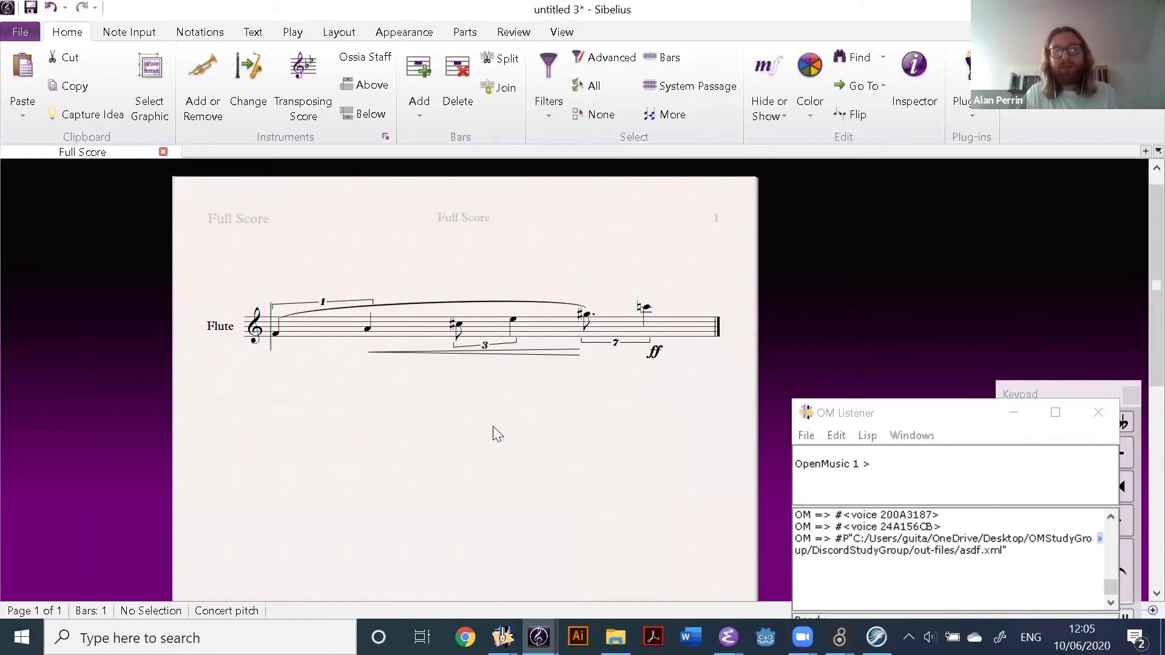
click(23, 35)
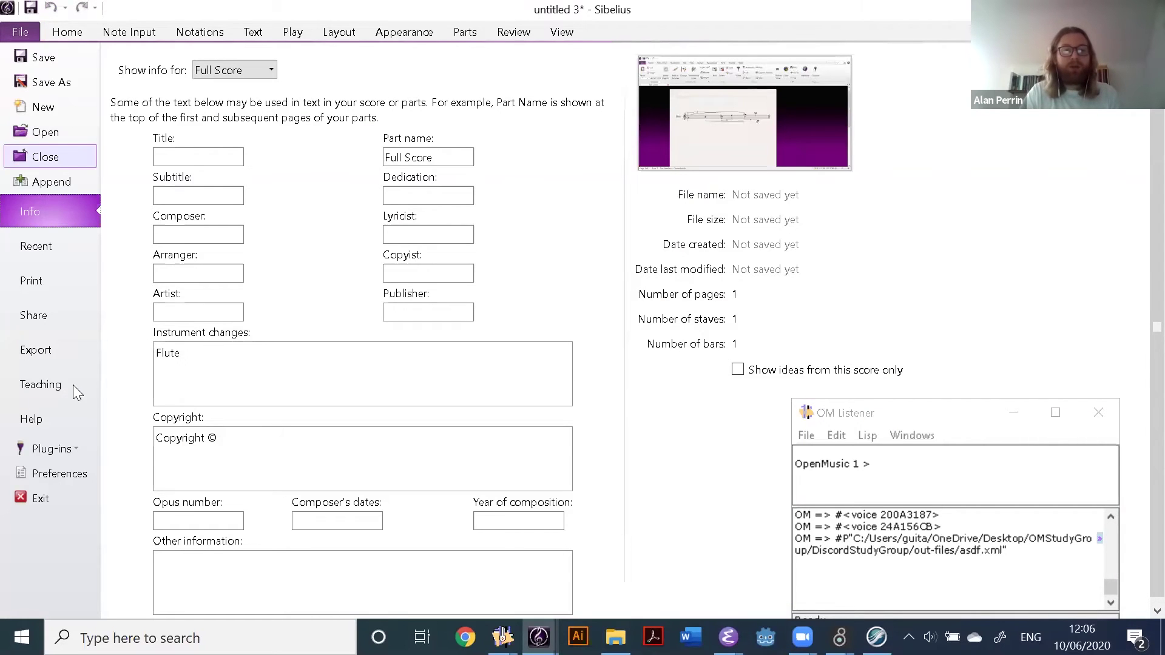
click(43, 350)
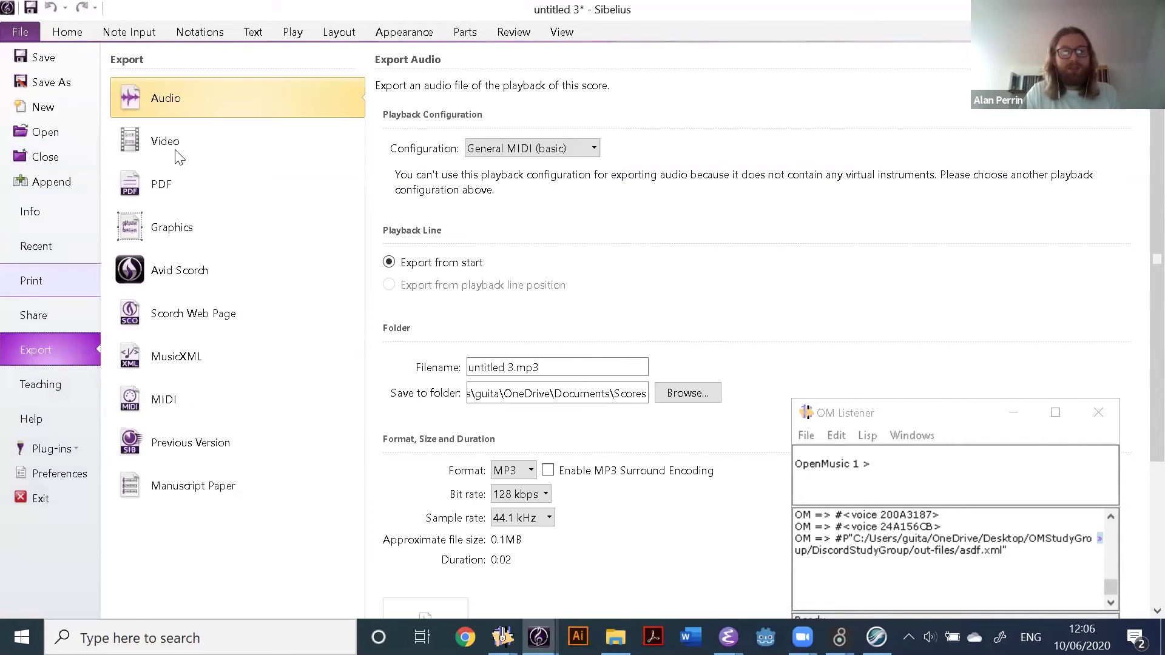
click(208, 182)
scroll(629, 538, down, 3)
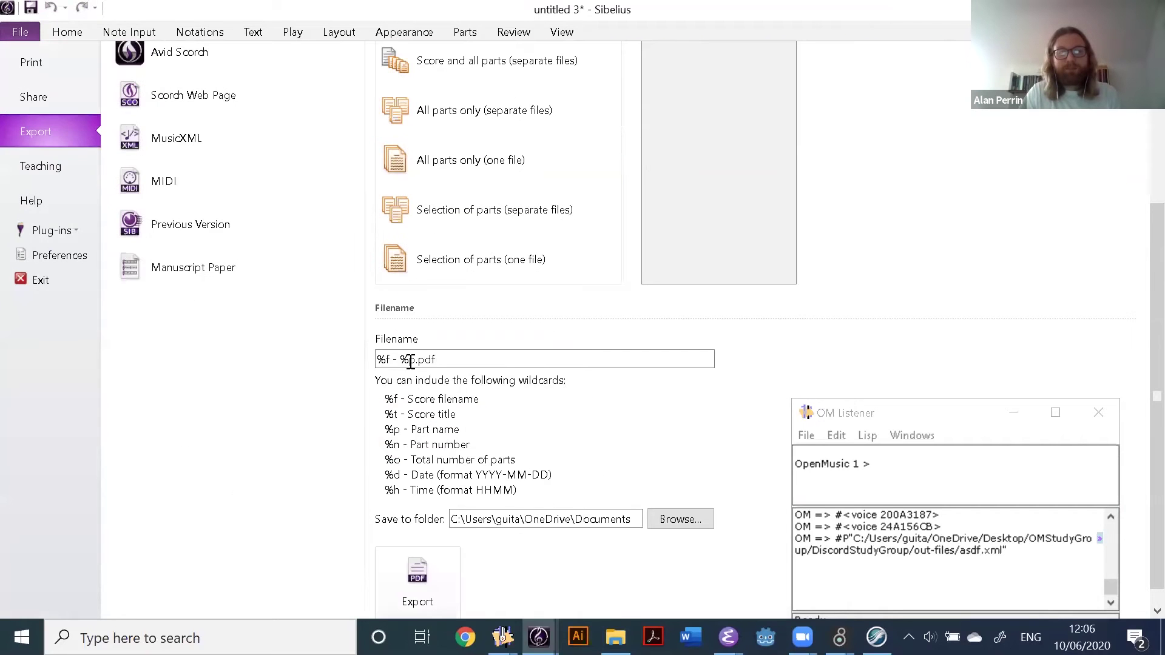
drag(416, 360, 305, 359)
text(Somenotes)
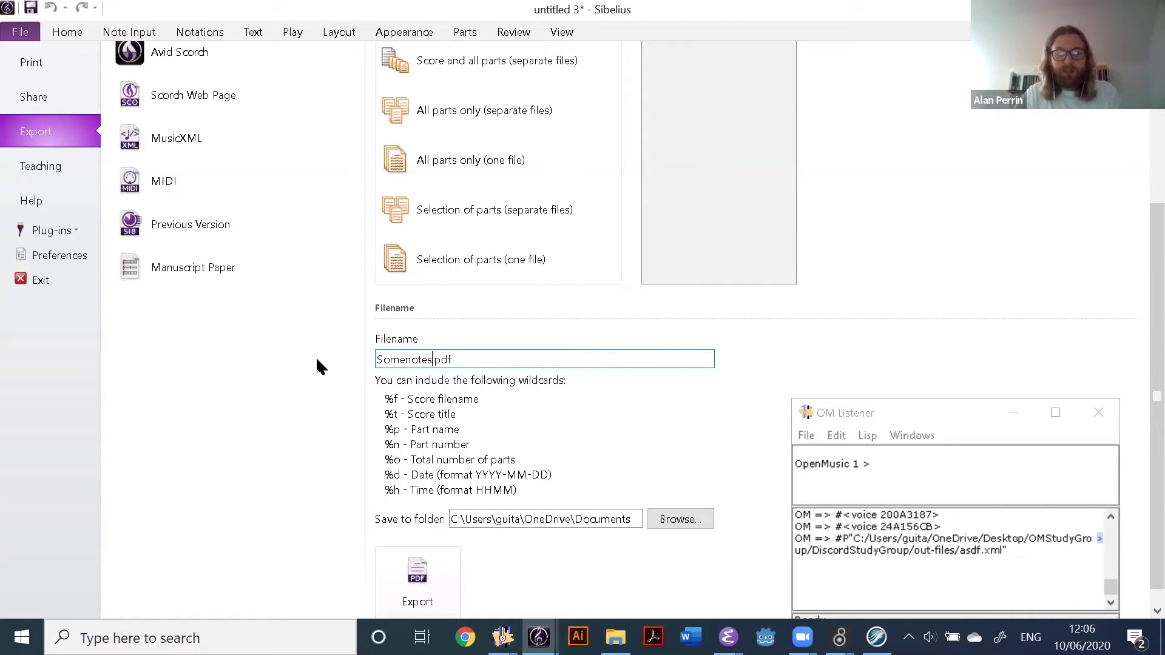
Choose the Desktop as the destination folder and export the PDF
click(670, 521)
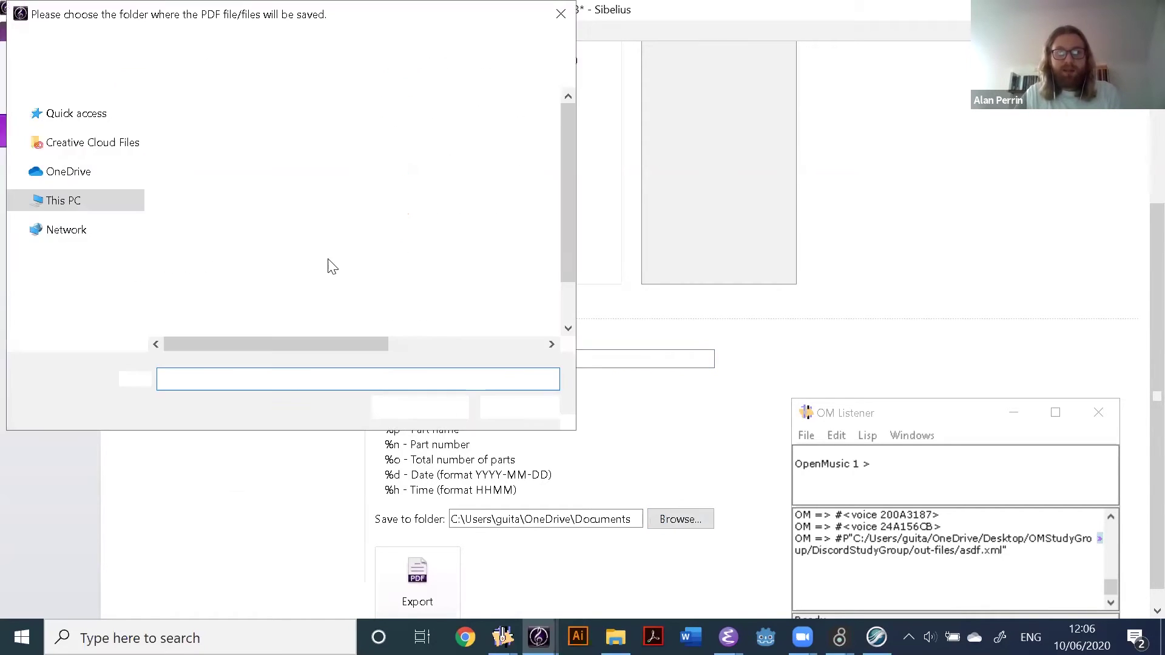
click(17, 114)
scroll(73, 182, up, 3)
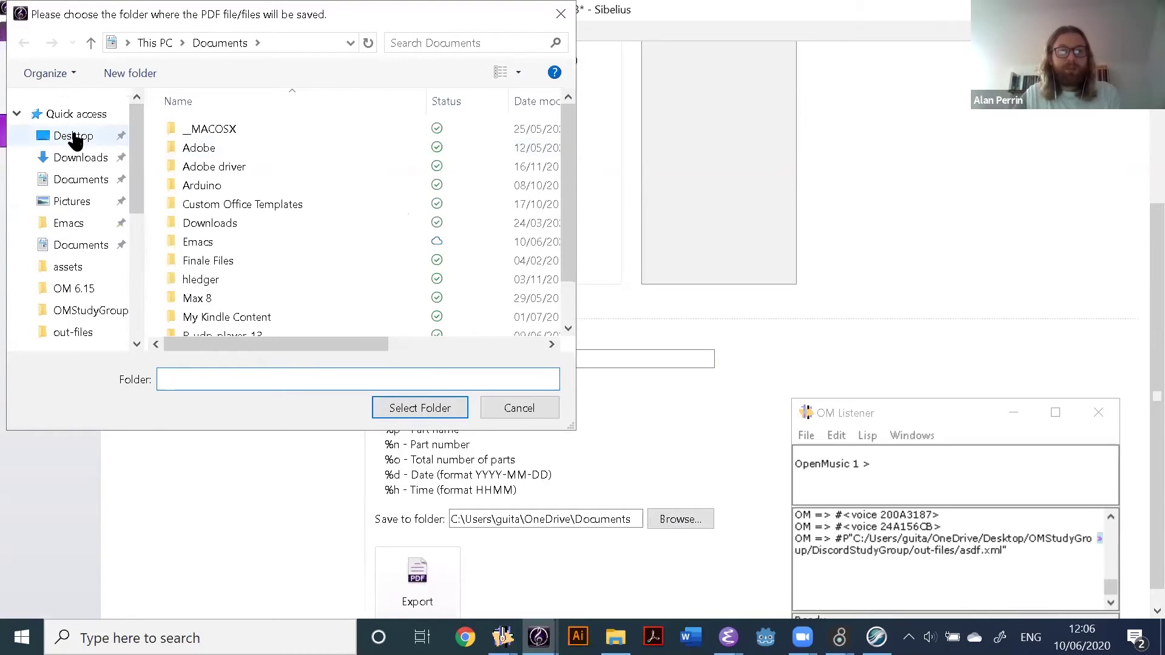
click(73, 135)
click(441, 409)
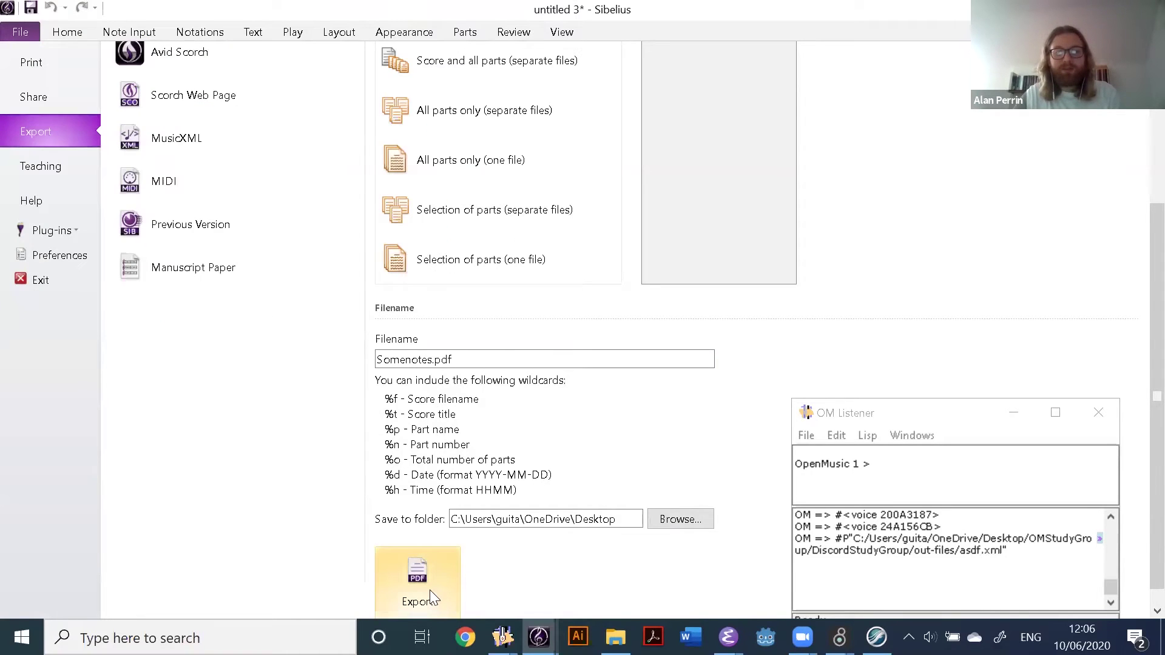
click(454, 584)
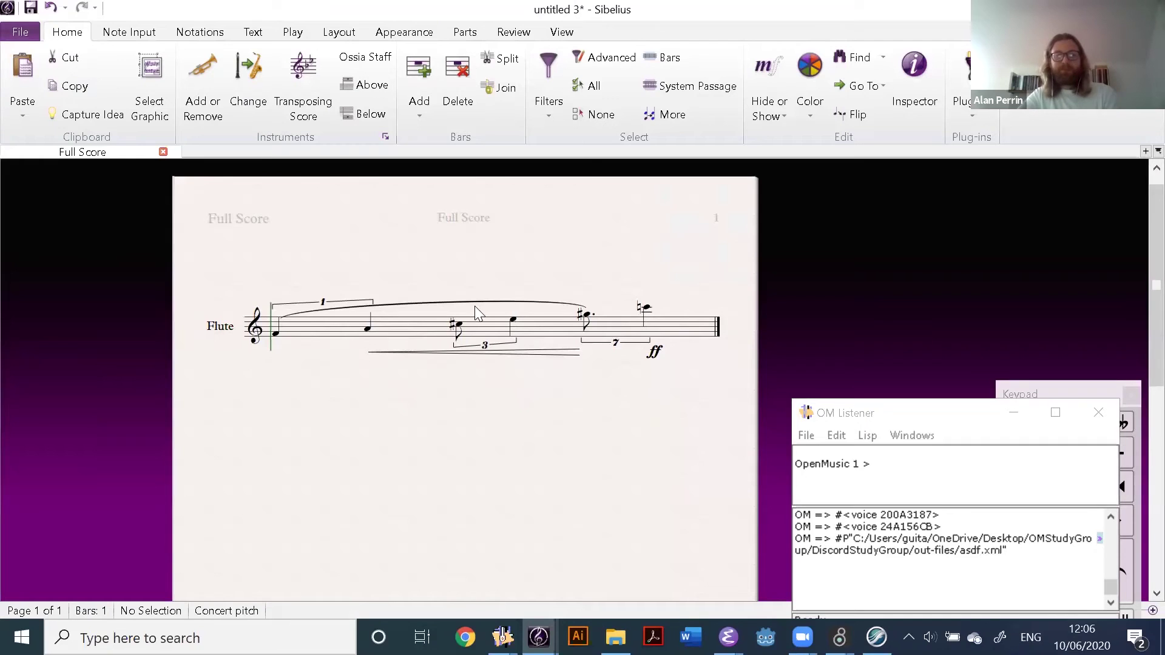
Switch to Illustrator and open Somenotes.pdf from the Desktop
key(super+d)
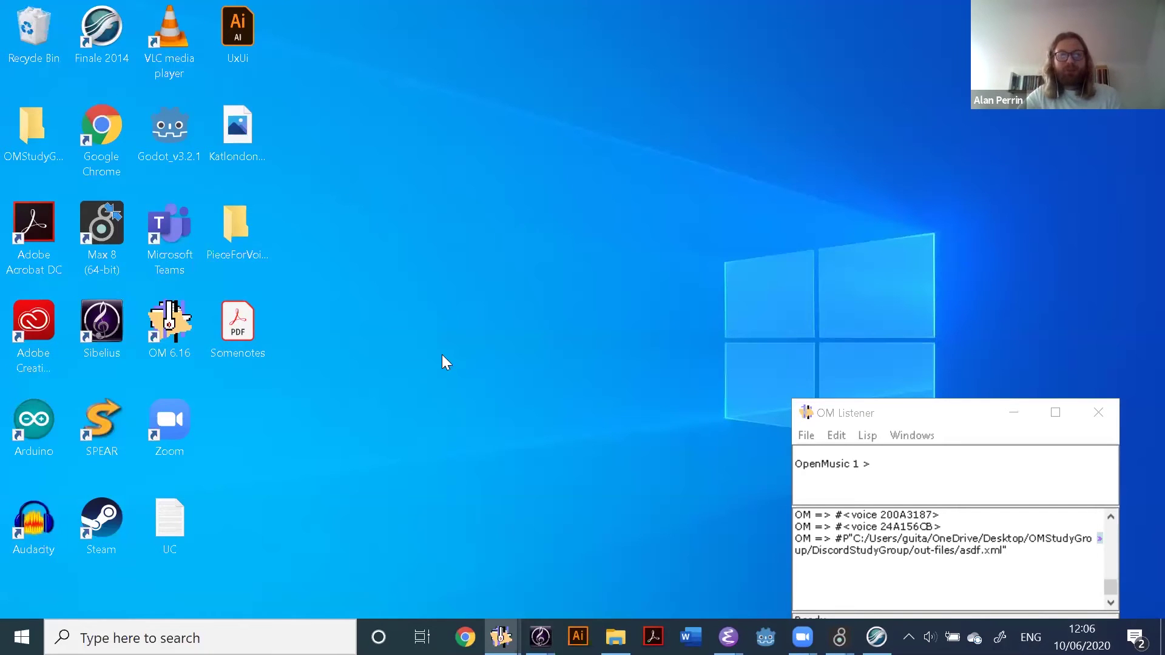
click(578, 636)
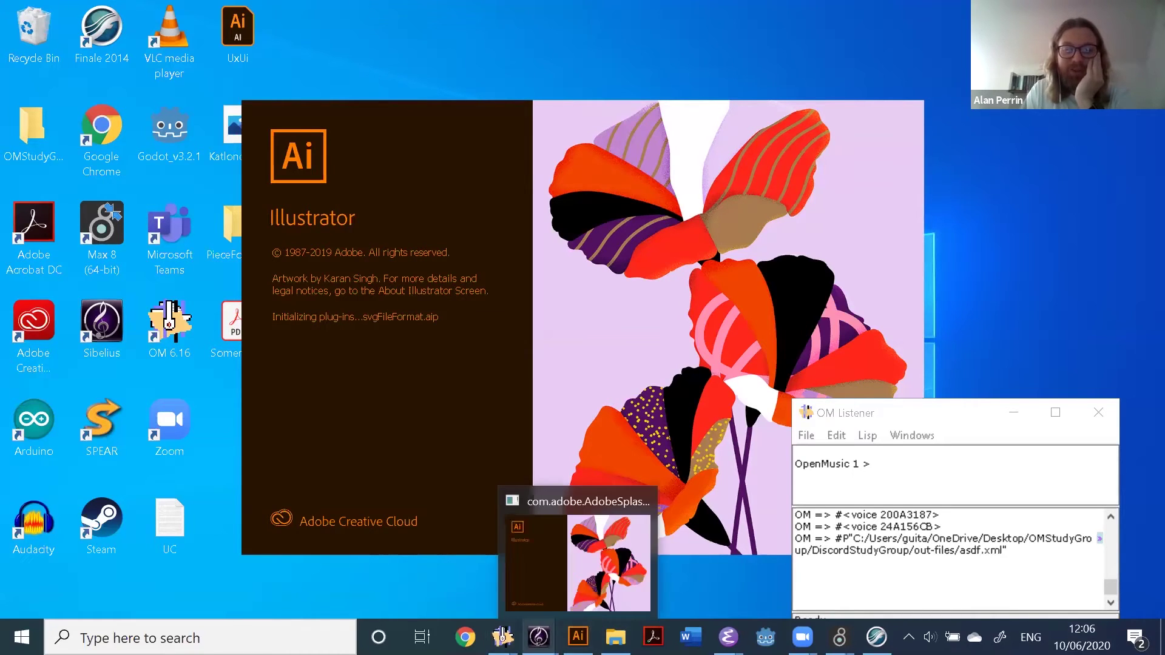
mouse_move(501, 637)
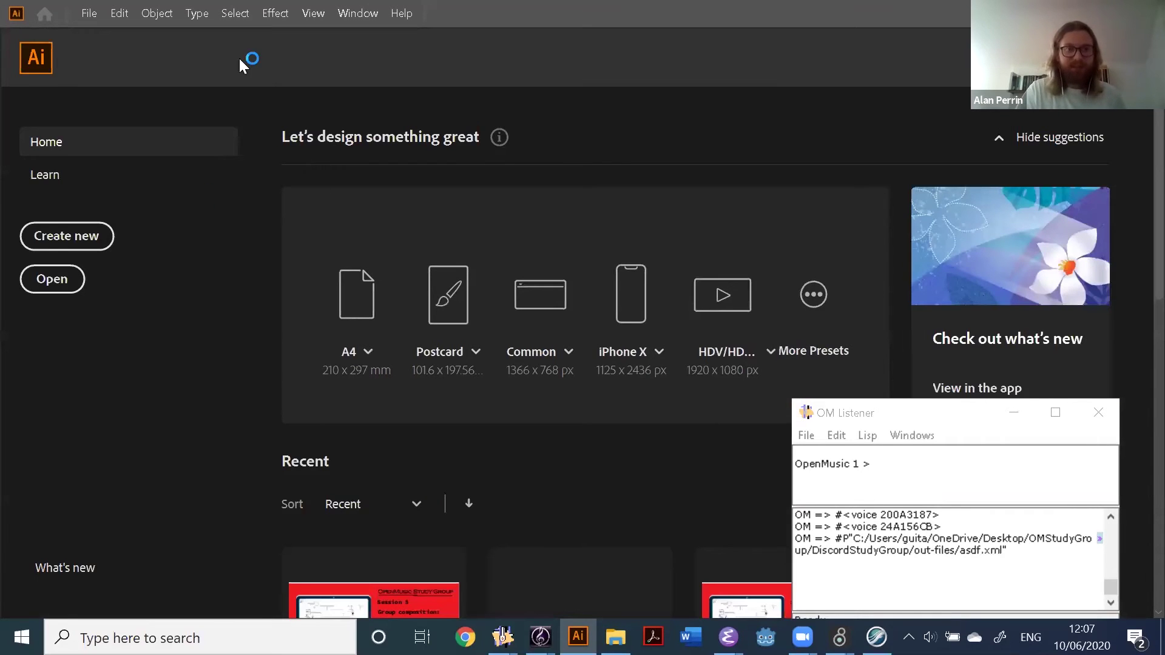
click(89, 13)
click(97, 15)
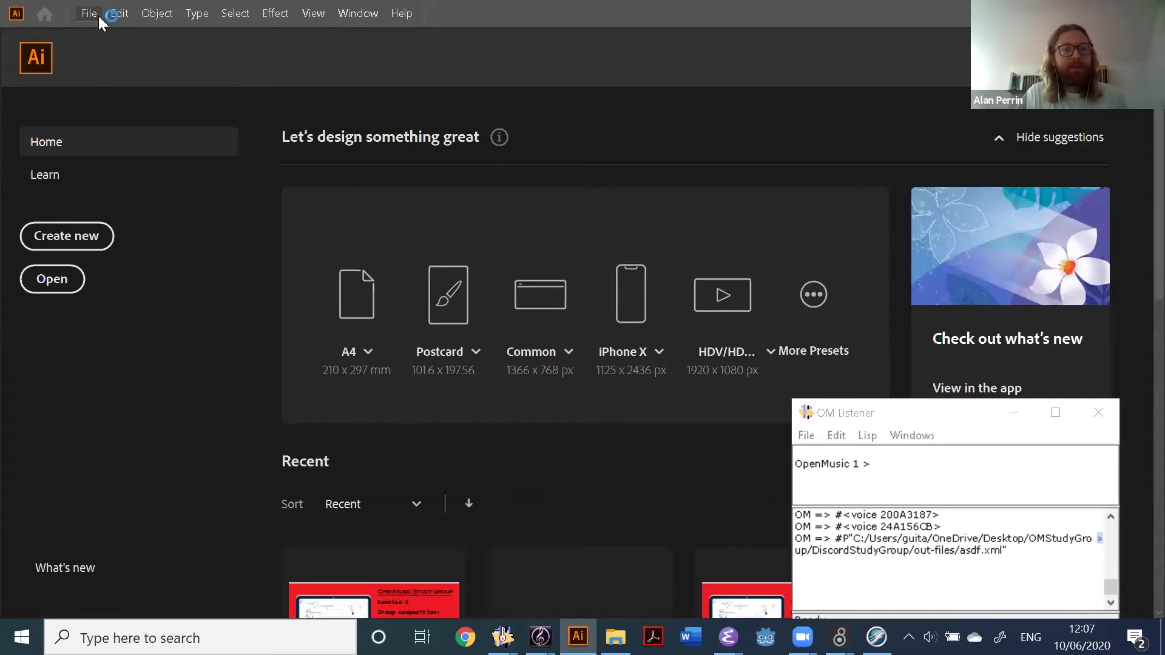
click(93, 15)
click(149, 73)
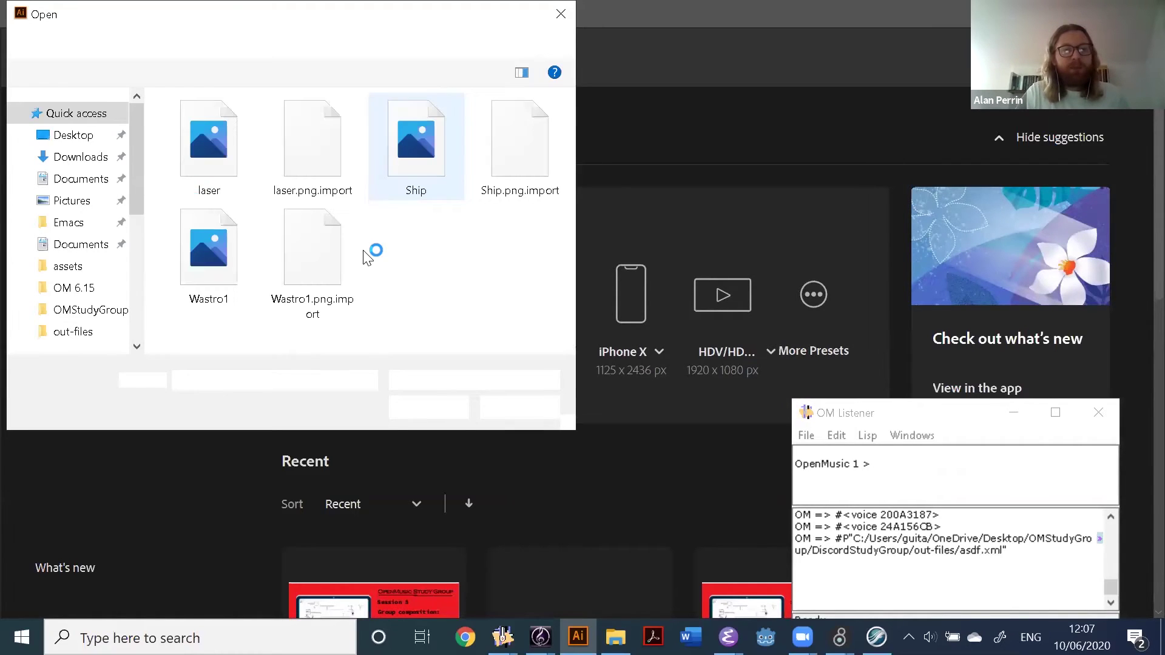
click(91, 136)
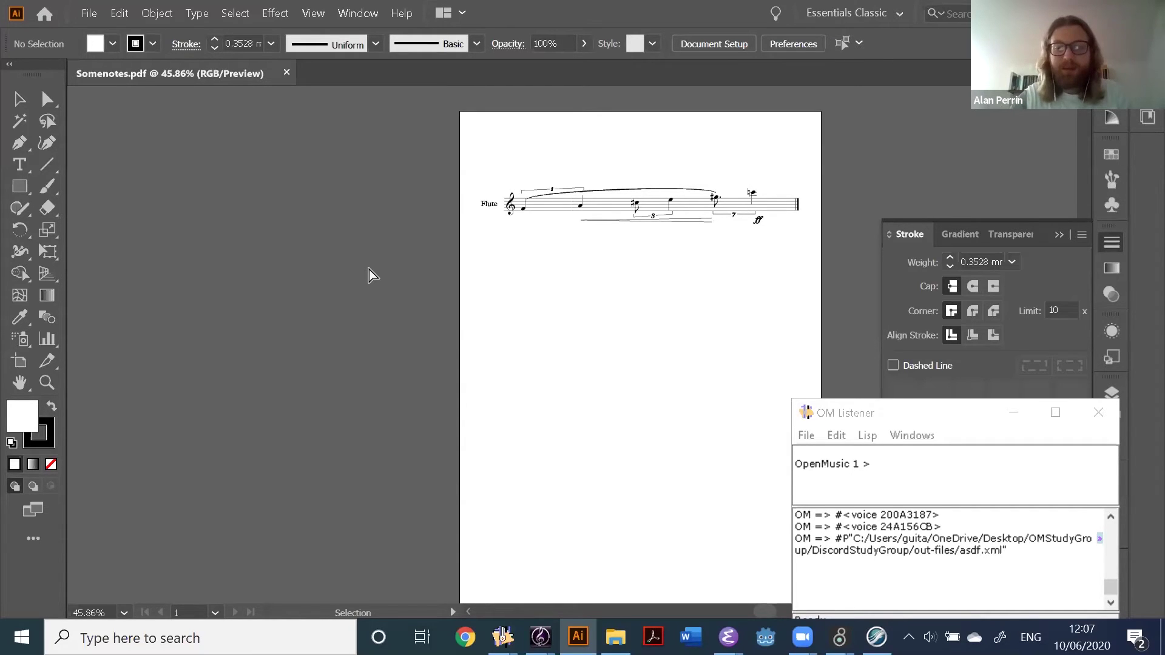
Dismiss the Print dialog and clear the OM Listener window out of the Illustrator workspace
key(ctrl+p)
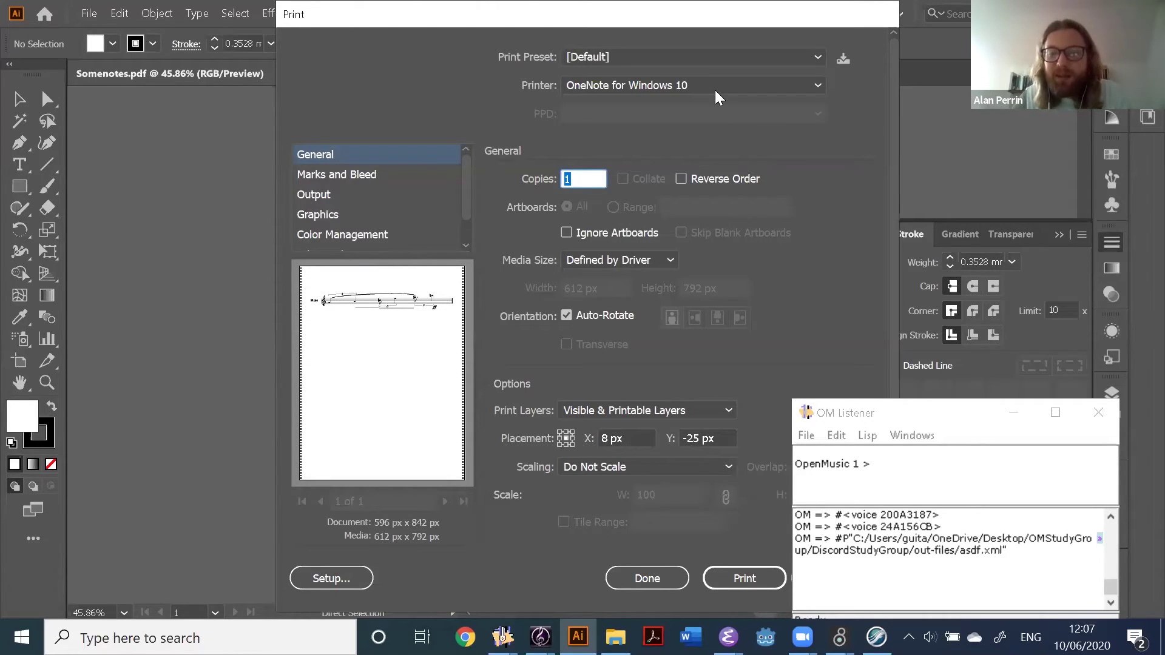
click(837, 579)
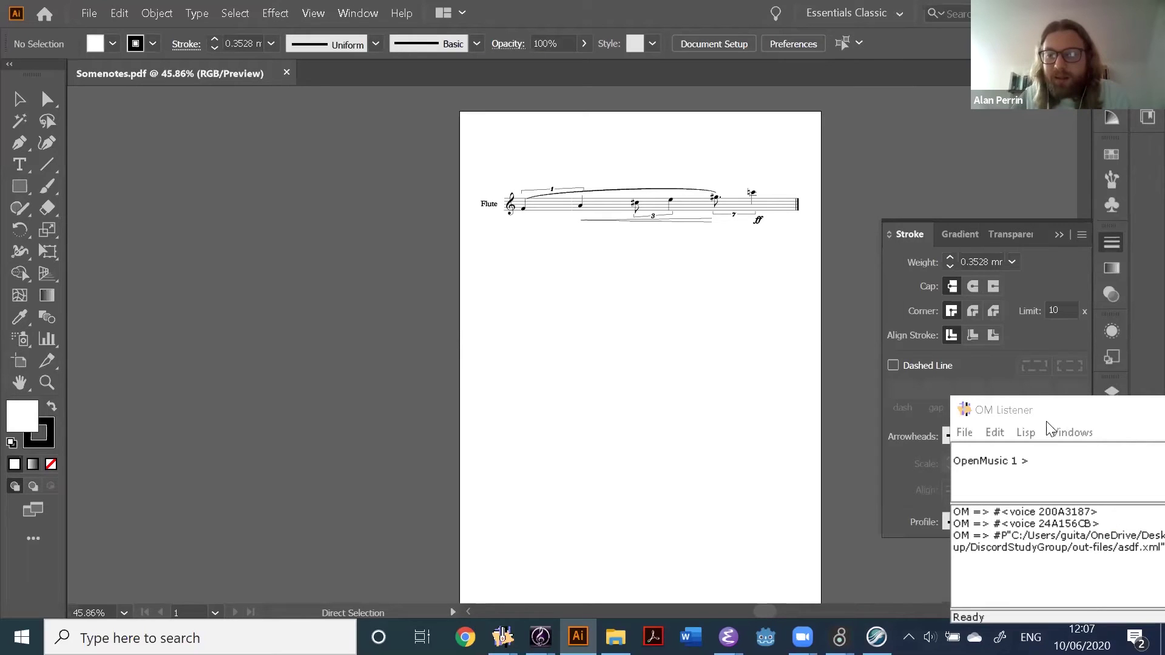
drag(1051, 411, 720, 376)
click(721, 380)
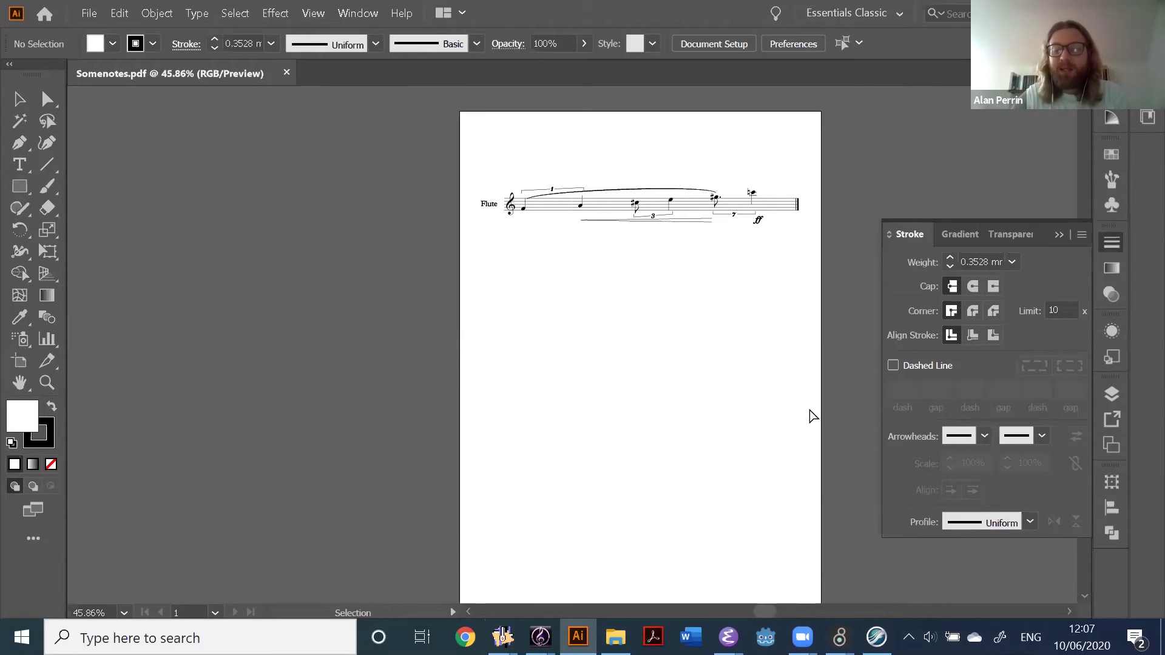
Delete the treble clef from the start of the Flute staff
key(ctrl+equal)
key(ctrl+equal)
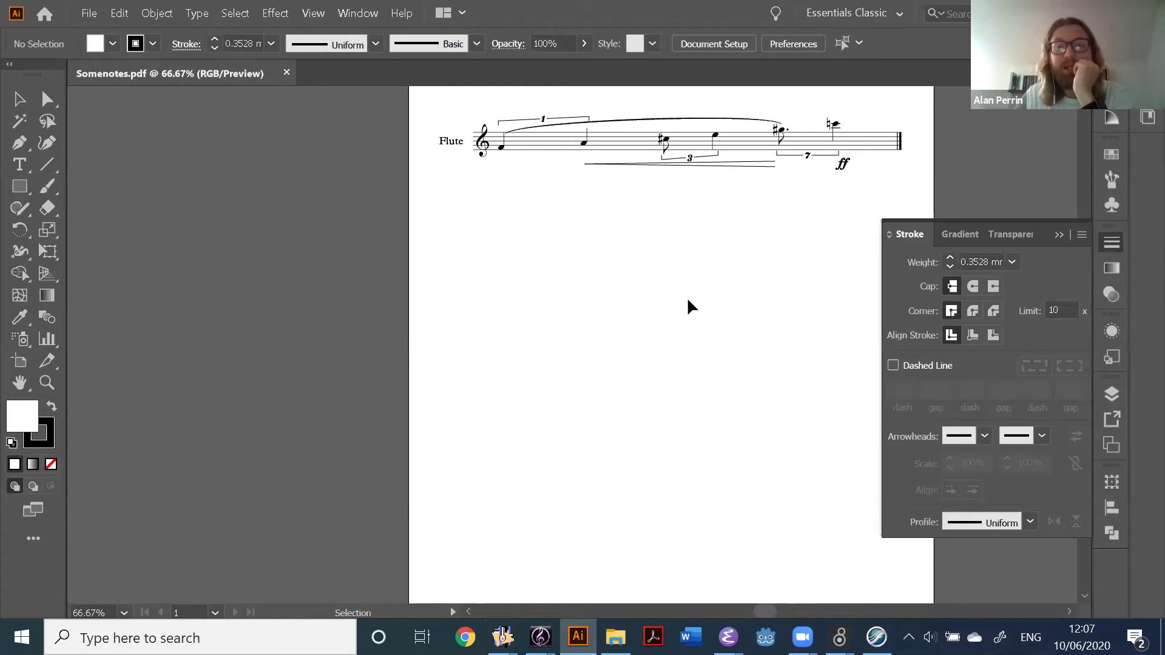
scroll(688, 292, up, 3)
key(space)
drag(674, 289, 487, 376)
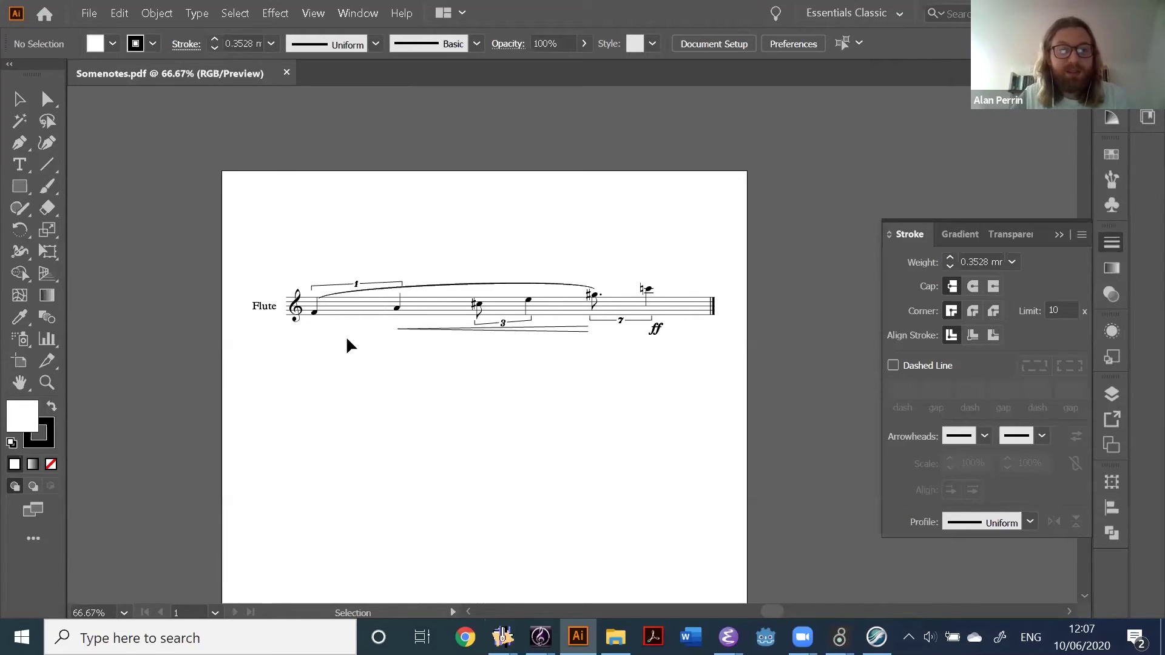
click(19, 98)
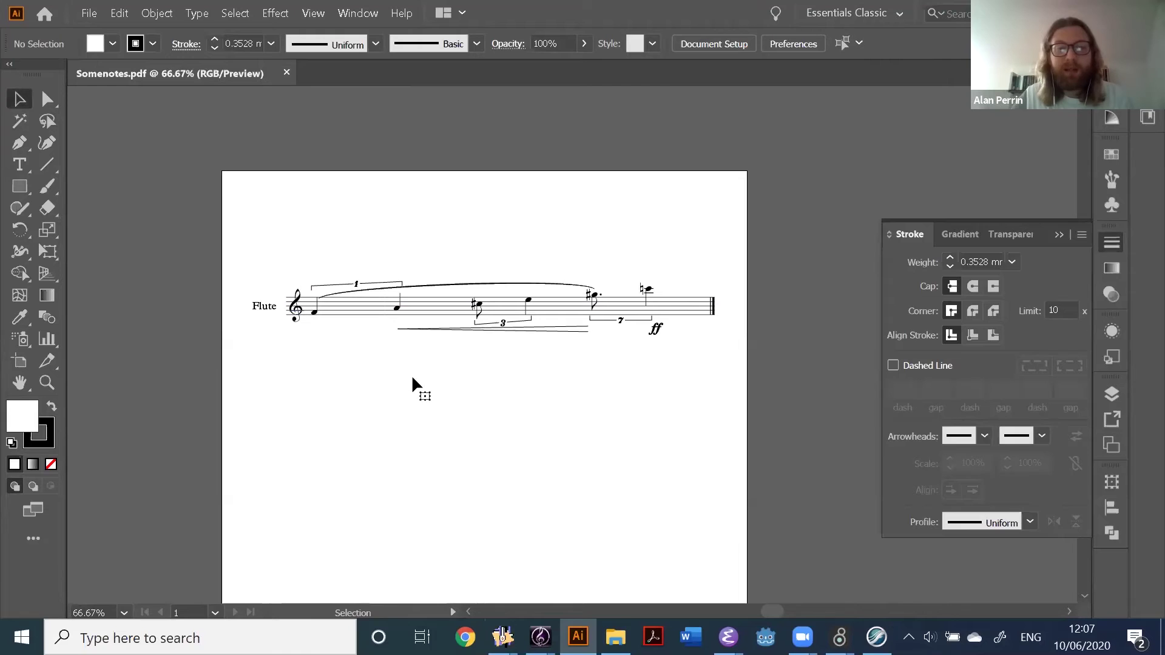
key(ctrl+equal)
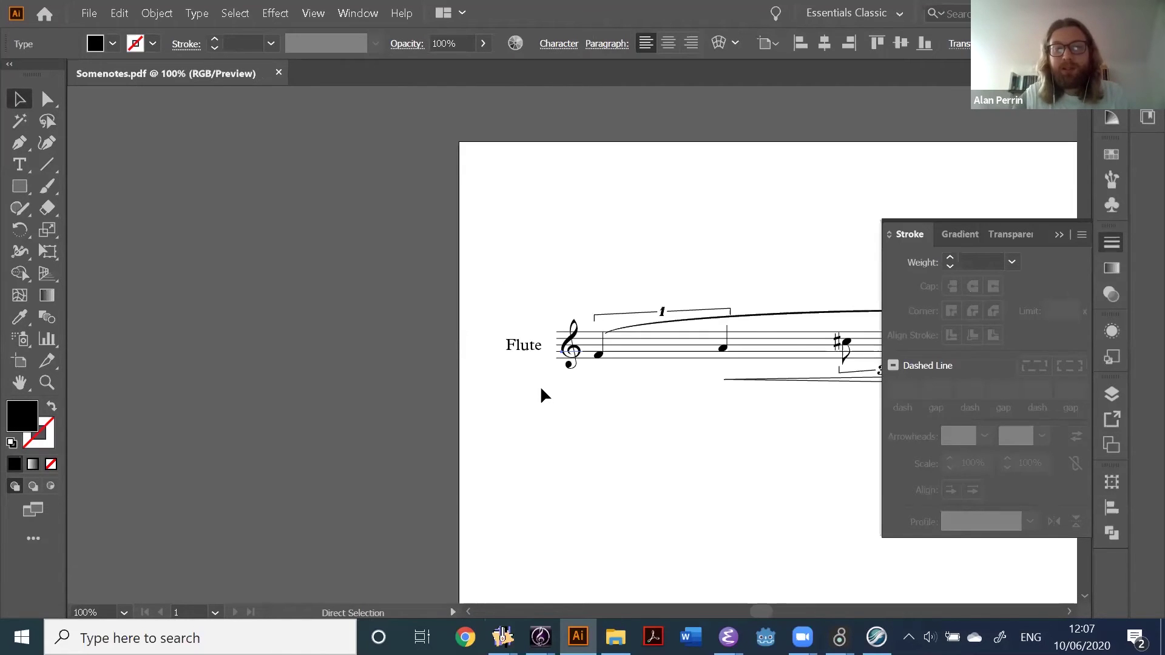
key(ctrl+equal)
key(Delete)
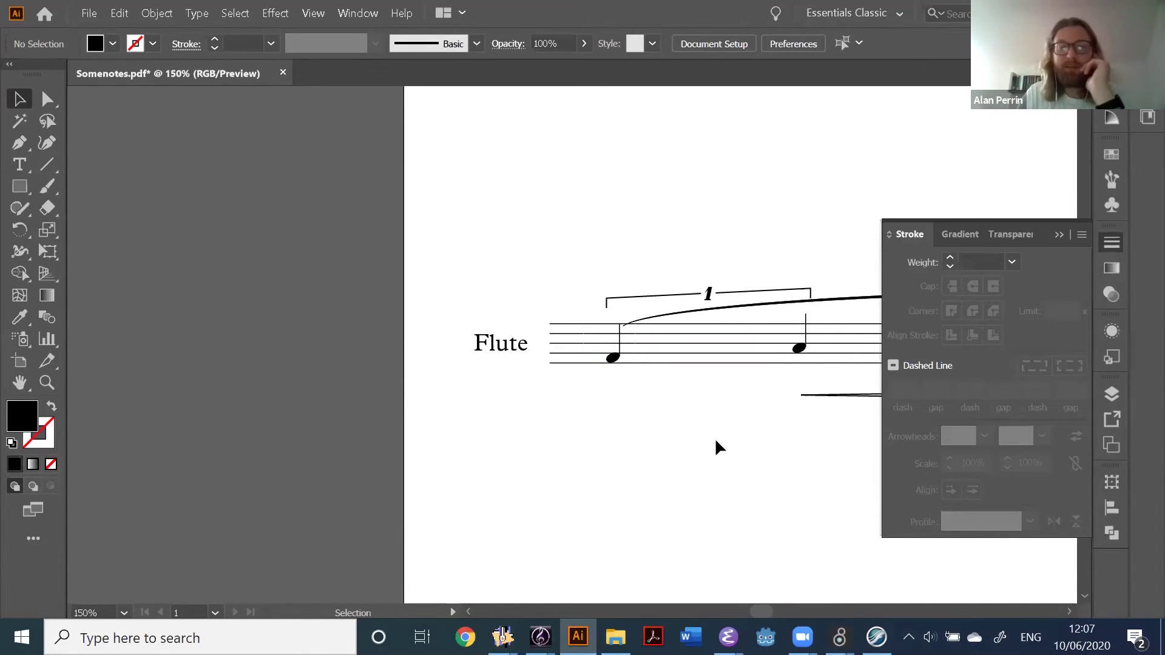
Select the second note of the Flute staff with the Direct Selection tool and set the keyboard increment to 100 px
scroll(724, 468, up, 1)
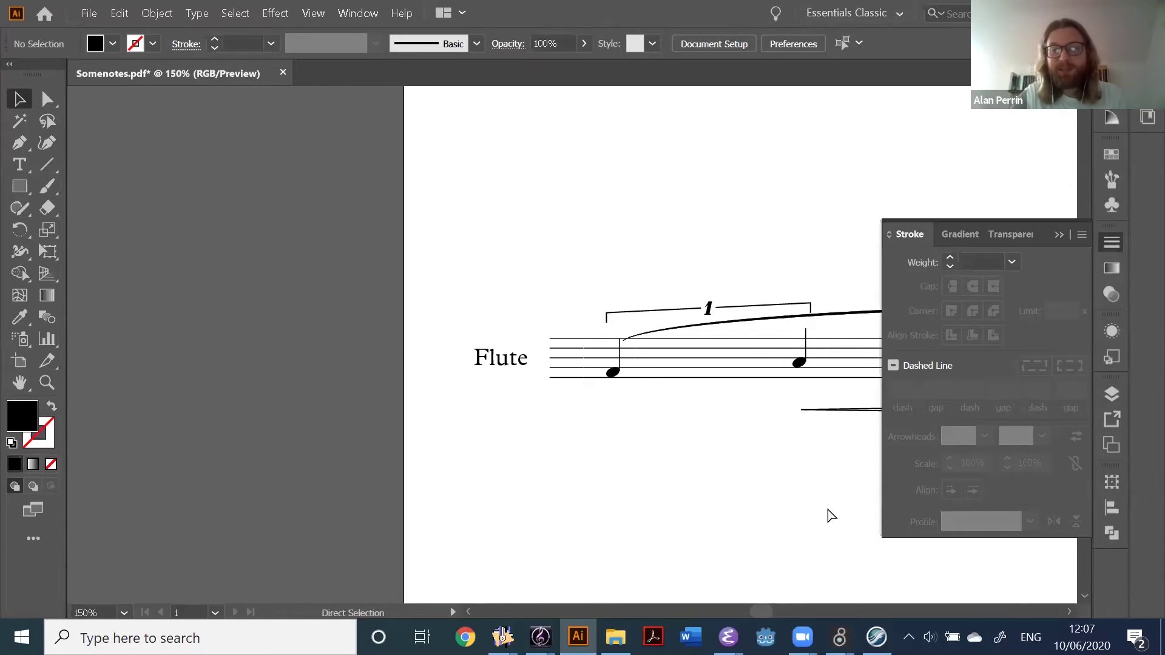
key(ctrl+minus)
key(ctrl+minus)
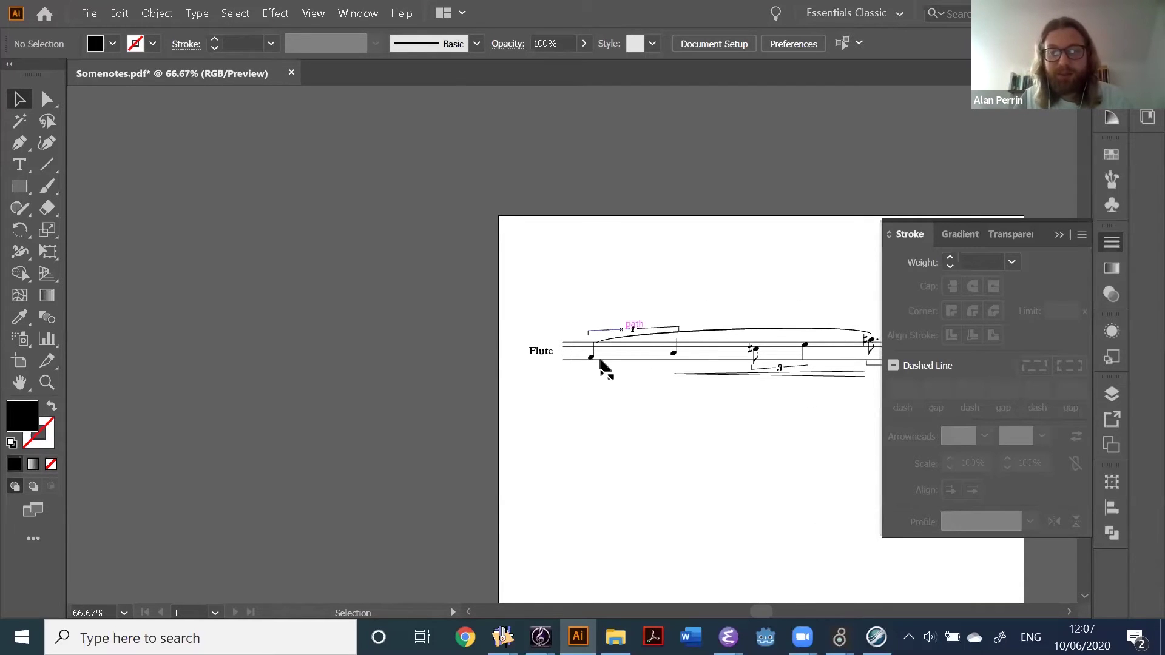
drag(757, 461, 459, 432)
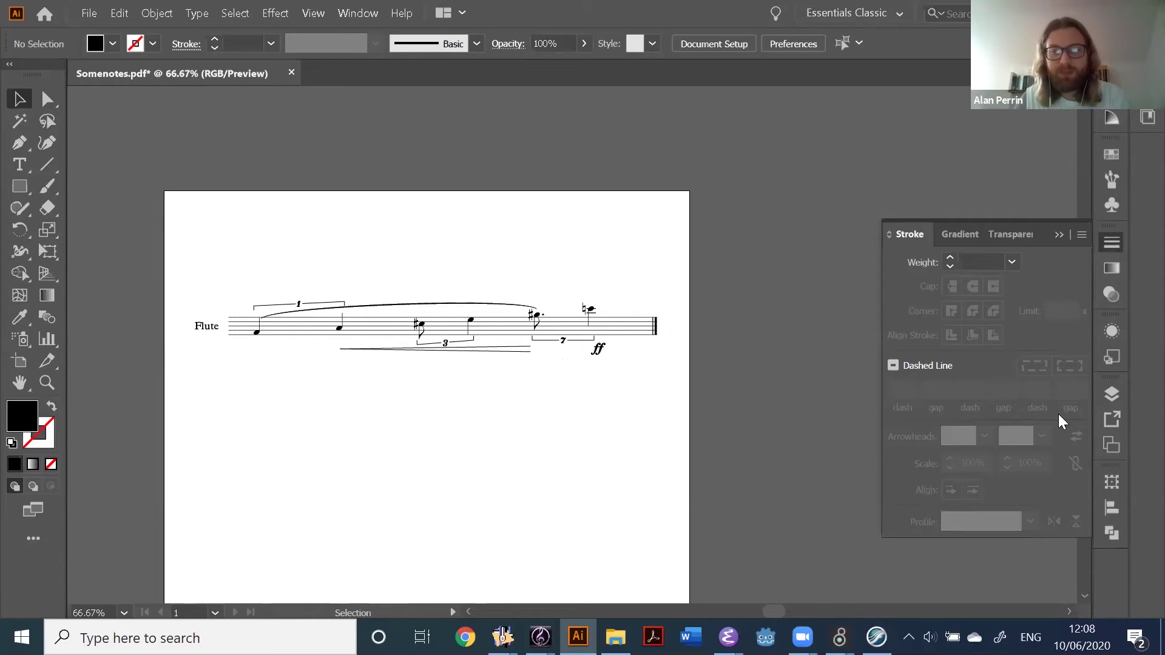
key(ctrl+plus)
key(ctrl+plus)
key(ctrl+minus)
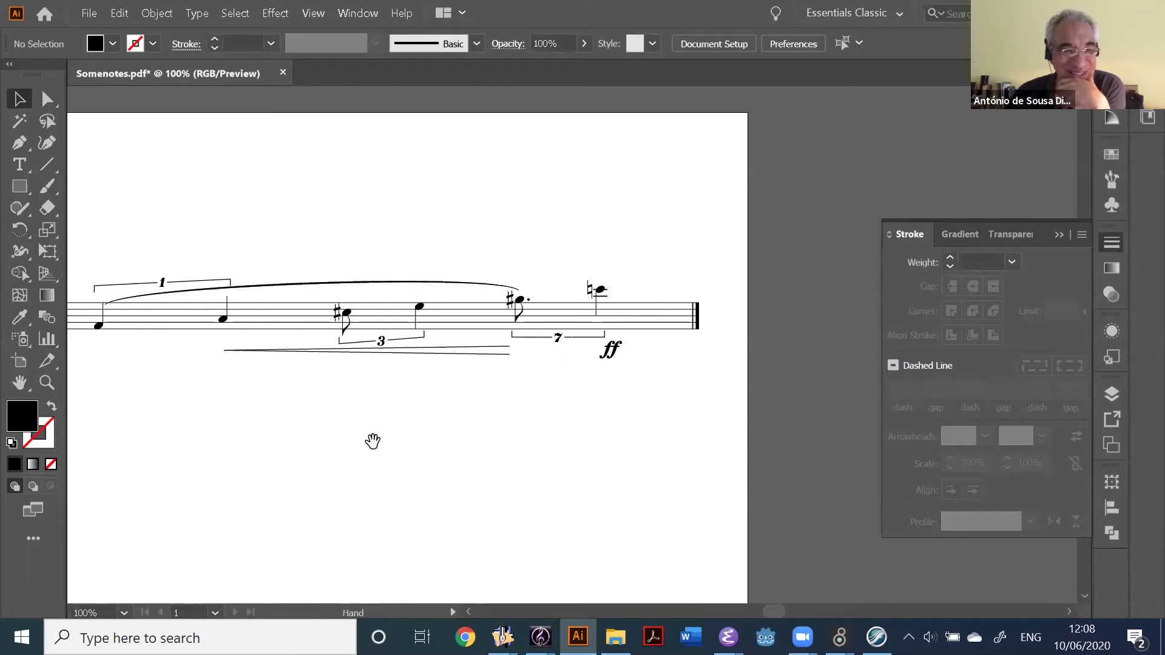
drag(372, 437, 529, 446)
click(46, 99)
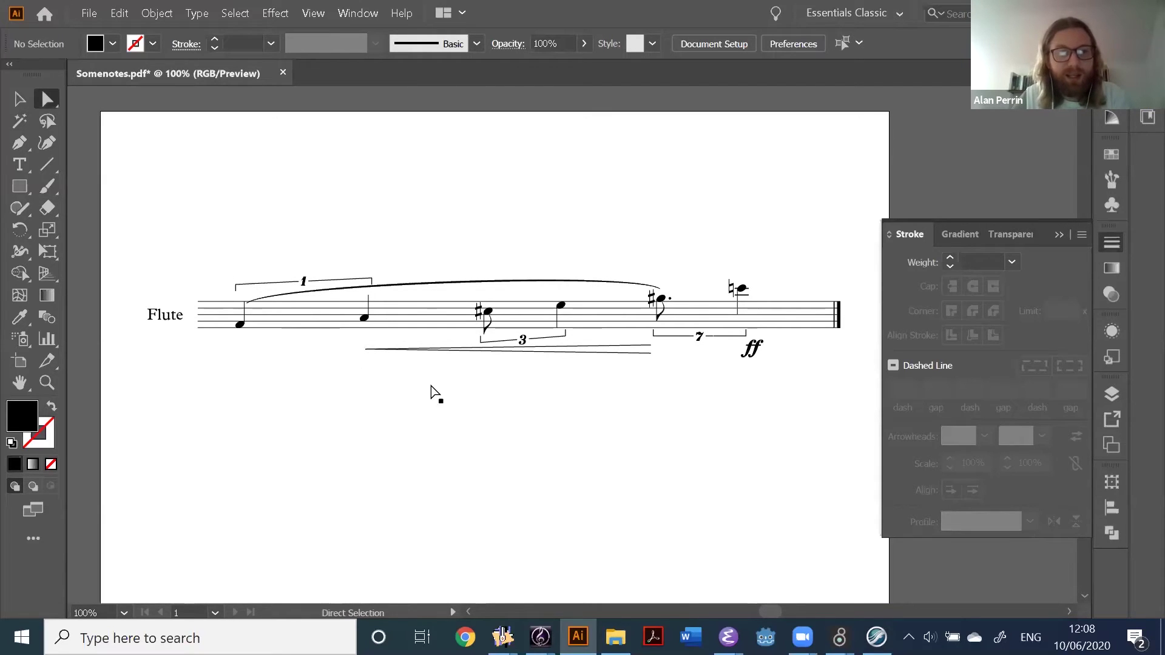
click(364, 318)
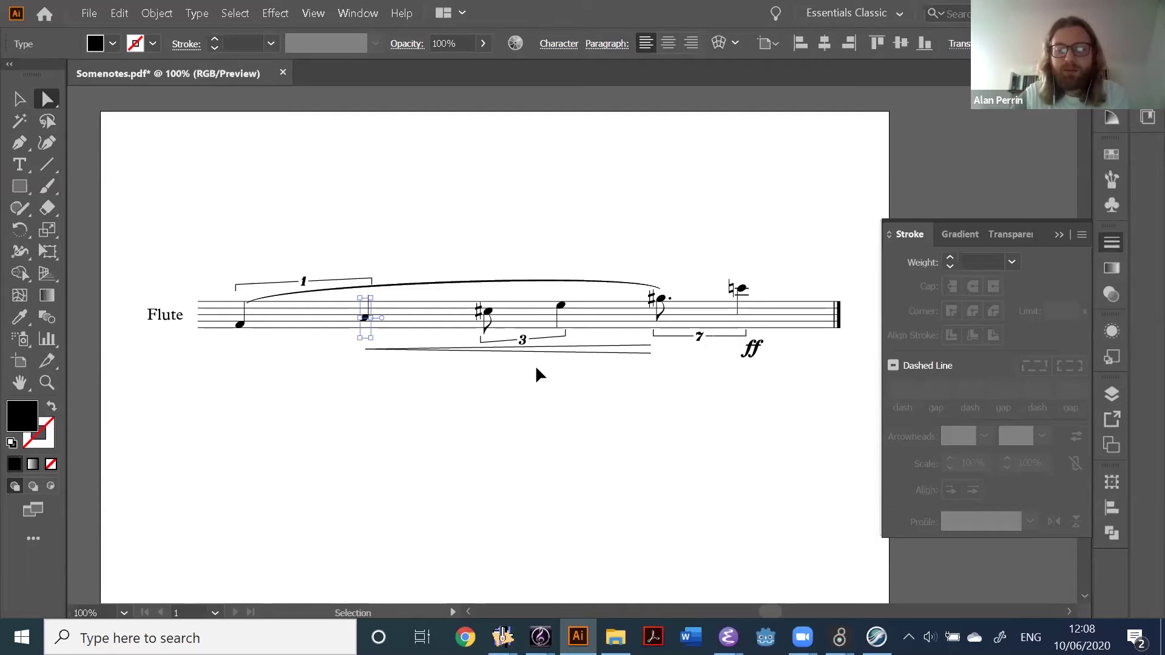
key(ctrl+k)
drag(565, 114, 491, 118)
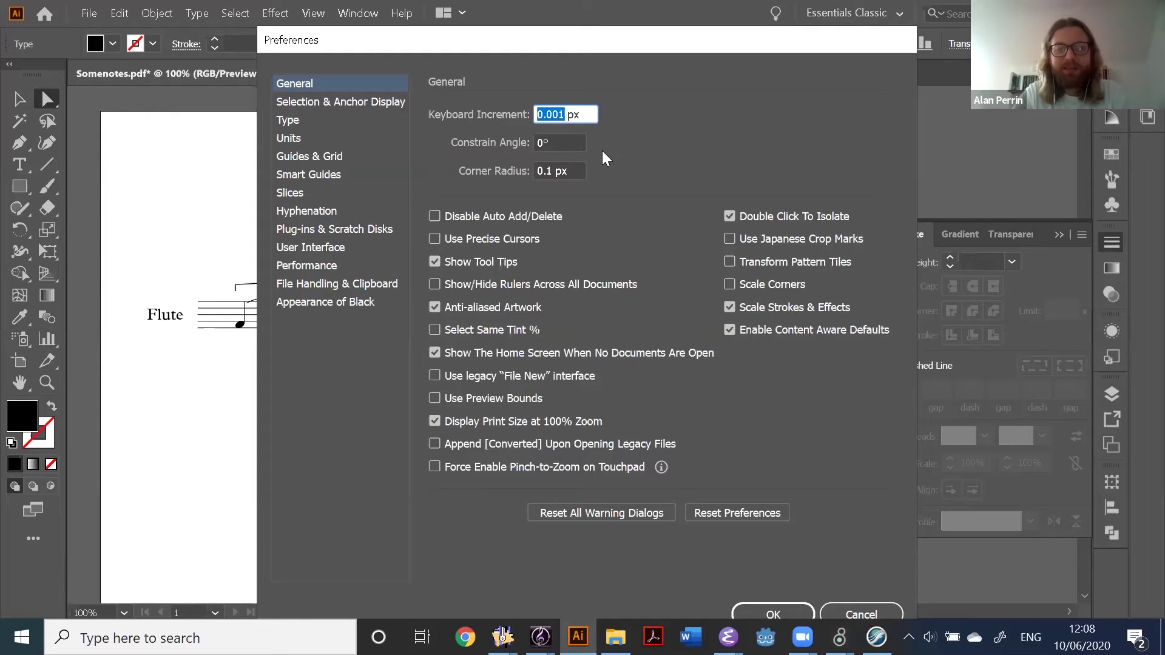
text(50)
key(BackSpace)
key(BackSpace)
text(100)
key(Return)
Nudge the second note up and down by the keyboard increment, return it to its place and deselect it
key(Up)
key(Down)
key(Down)
key(Up)
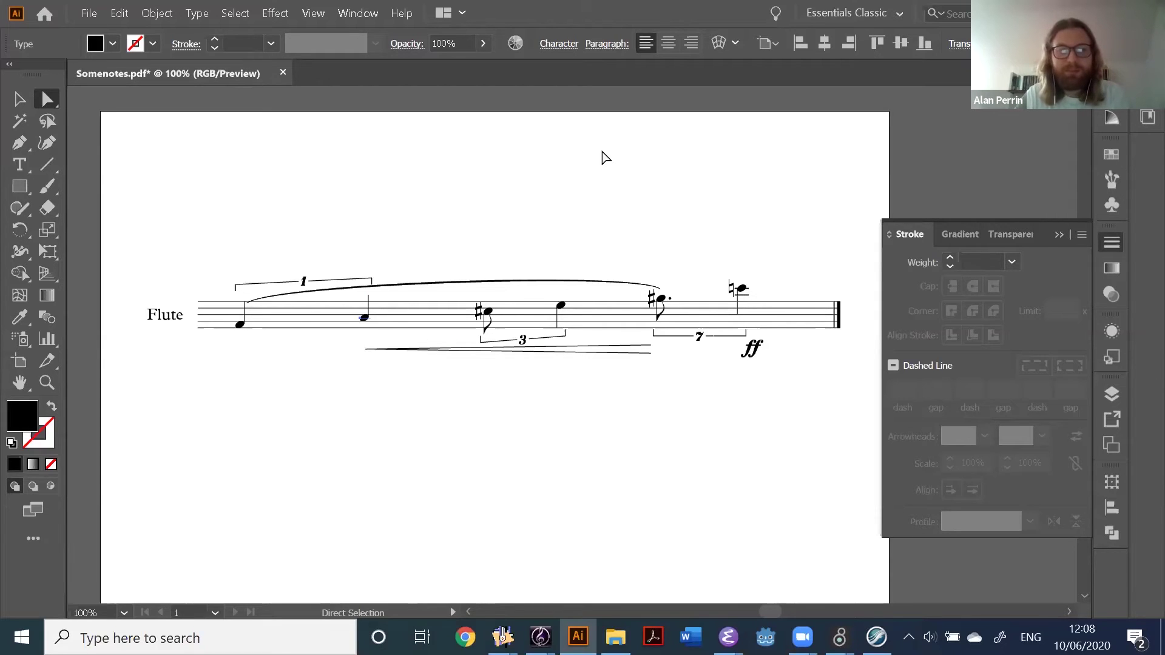
click(498, 411)
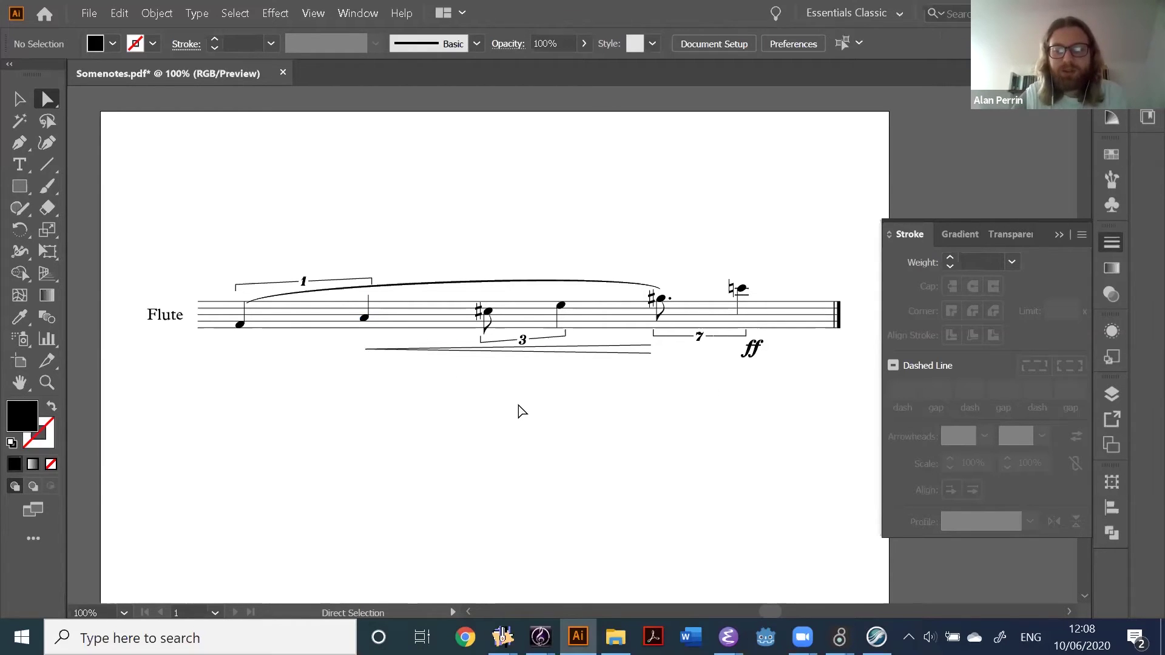
Set the keyboard increment to 1 px in the general preferences, briefly select the second note and deselect it
key(ctrl+k)
key(Home)
key(Right)
key(Right)
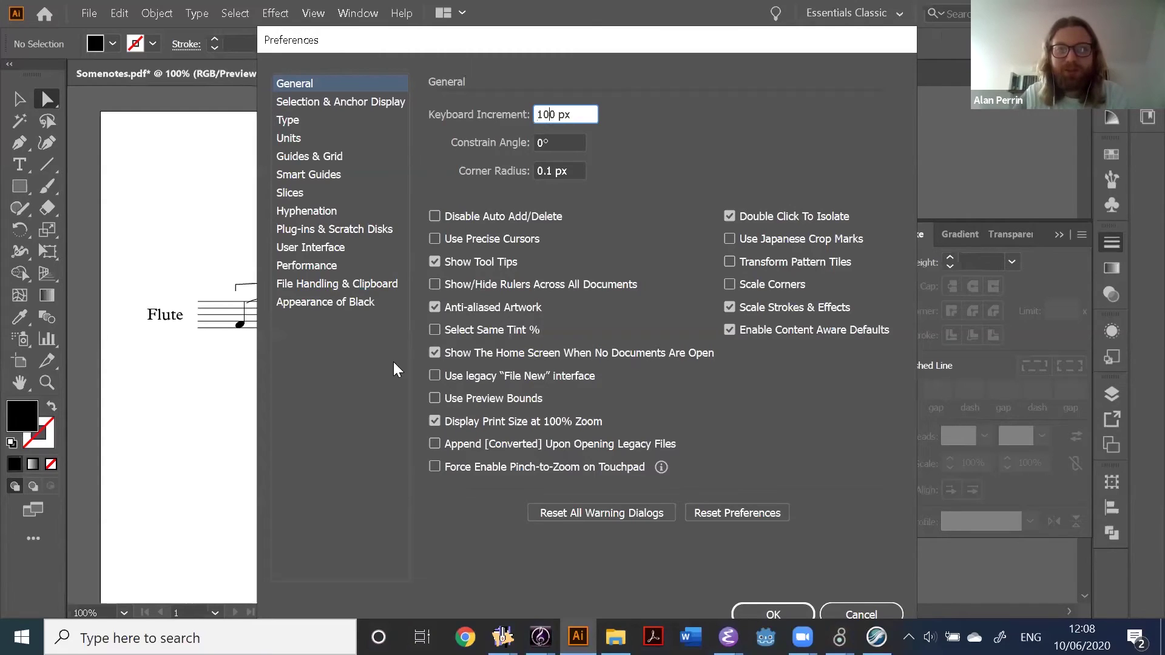
key(BackSpace)
key(BackSpace)
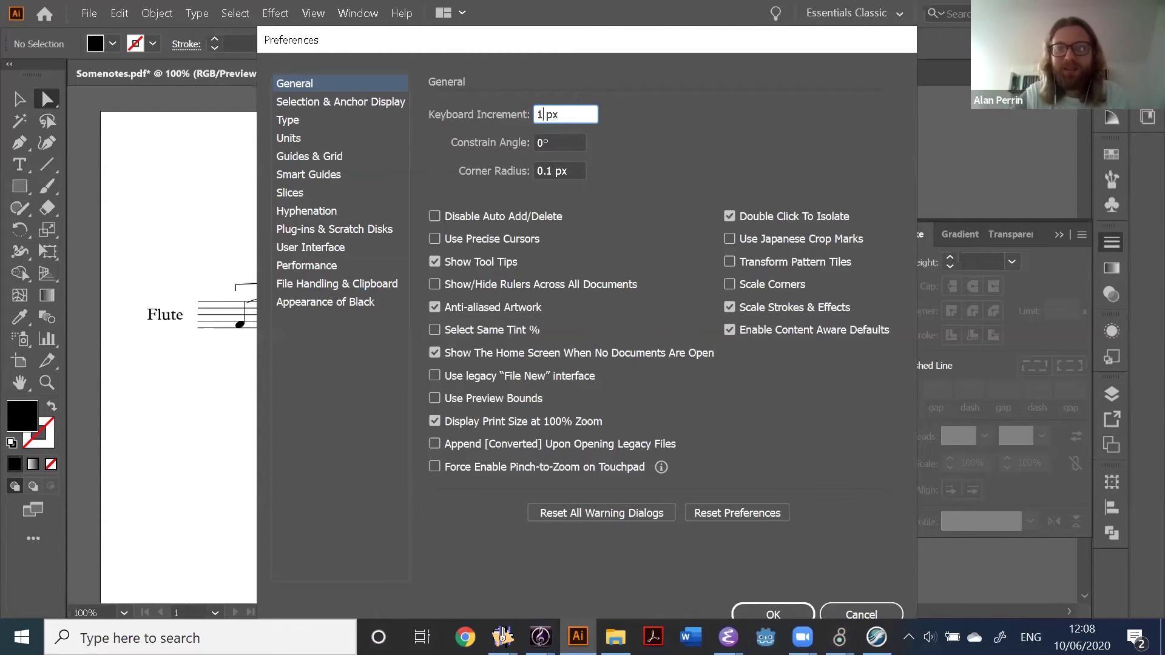
key(Return)
click(365, 320)
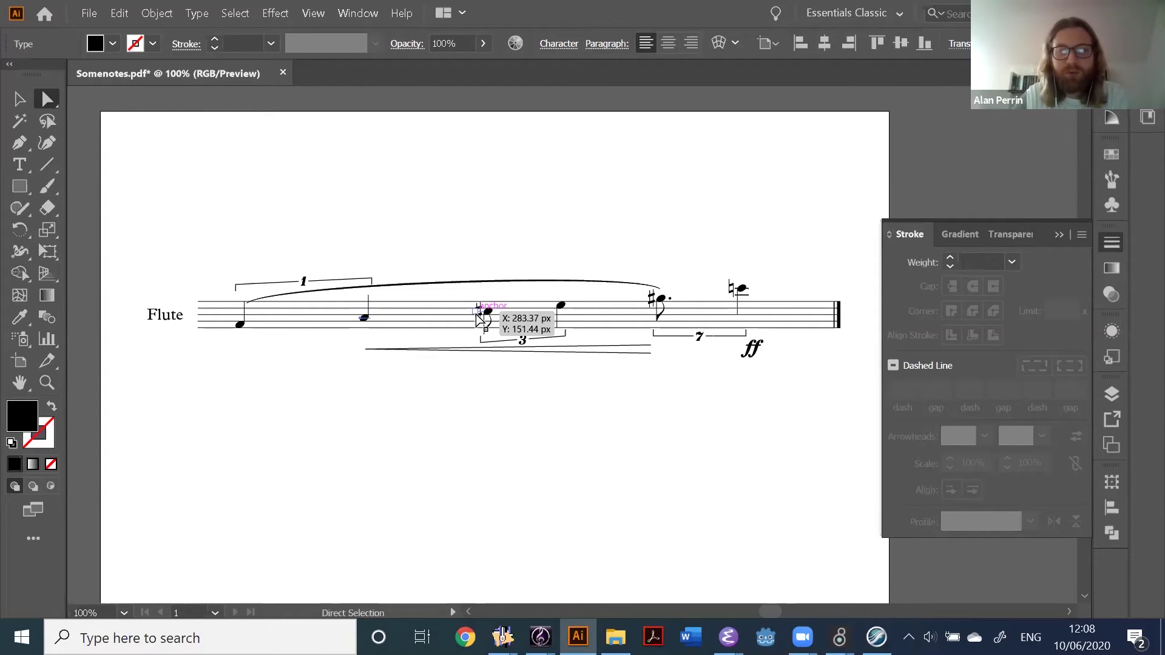
click(539, 435)
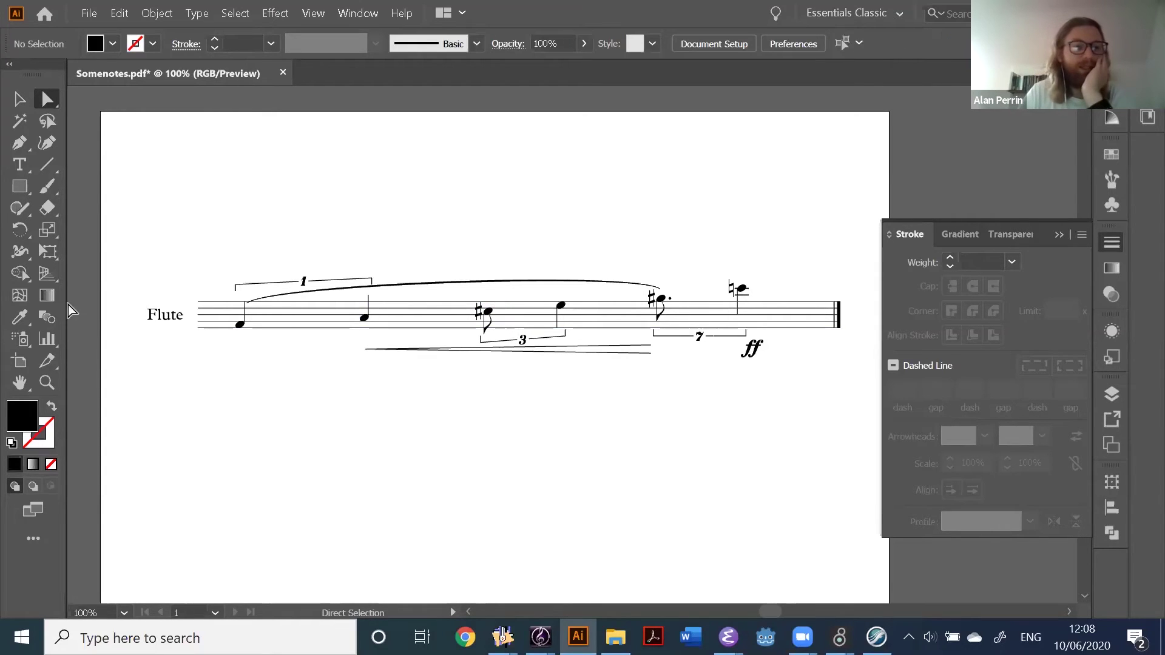
click(25, 297)
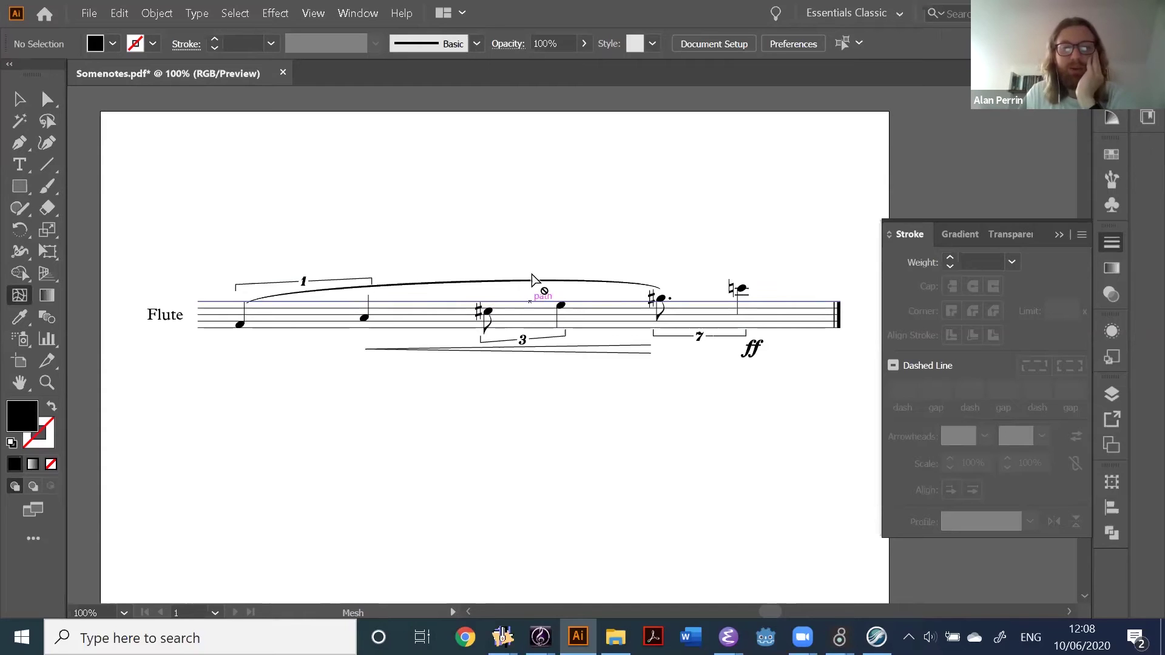
click(558, 304)
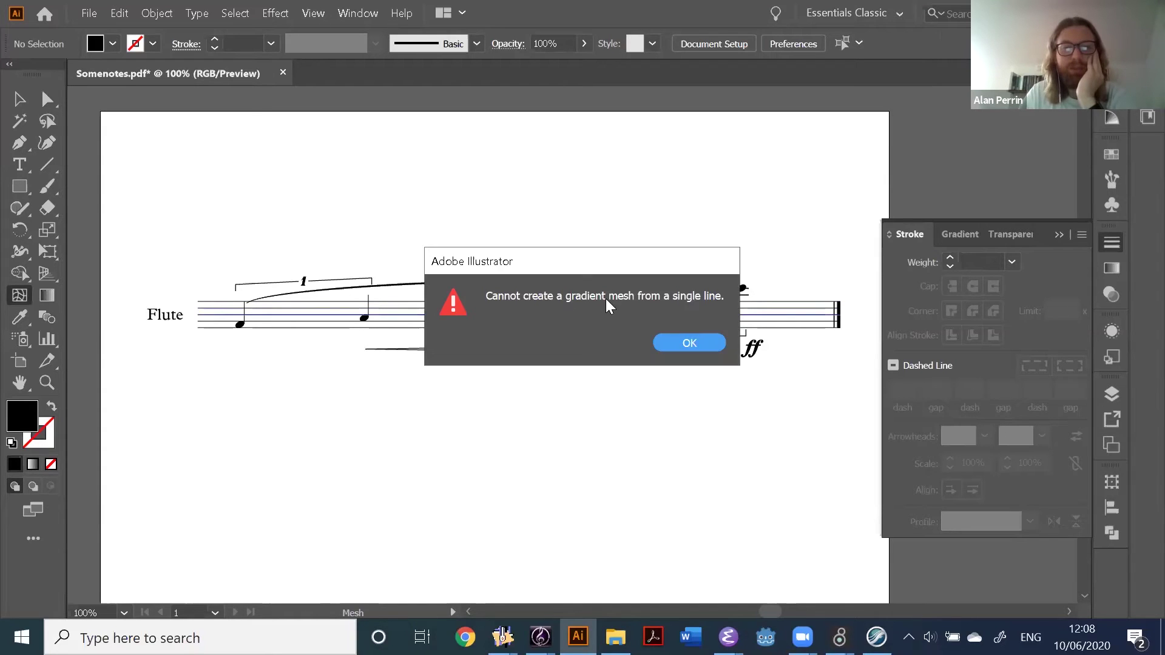
click(696, 348)
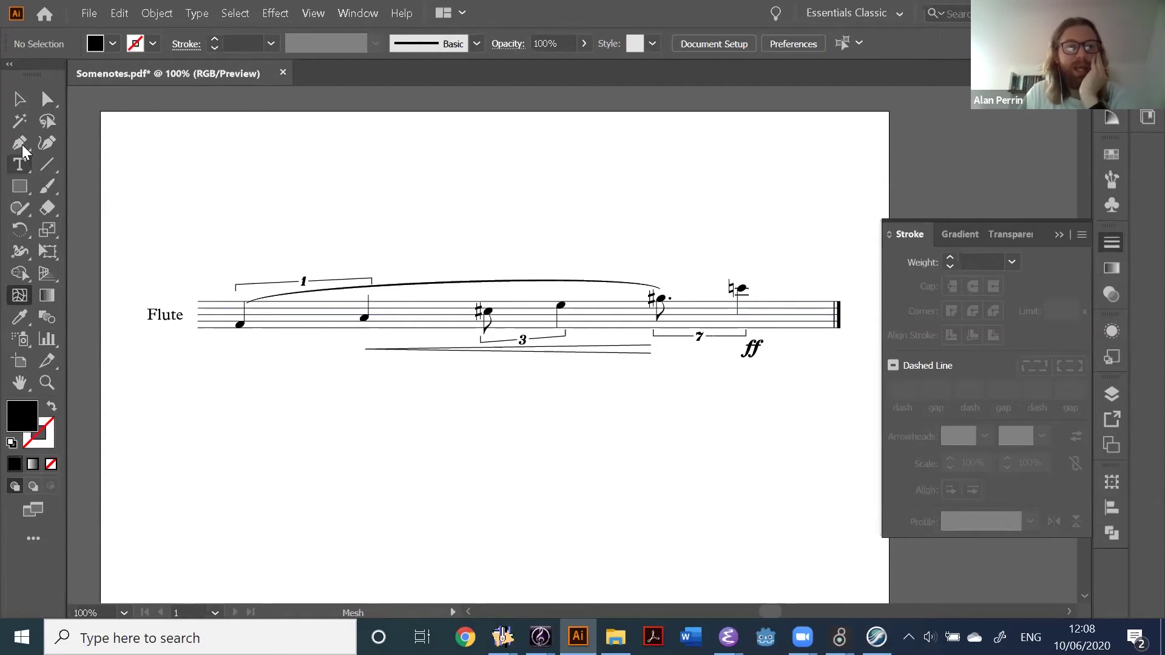
Cut all five staff lines between the second and third notes with the Scissors tool
mouse_move(52, 209)
mouse_down()
mouse_move(97, 224)
mouse_move(104, 242)
mouse_move(125, 227)
mouse_up()
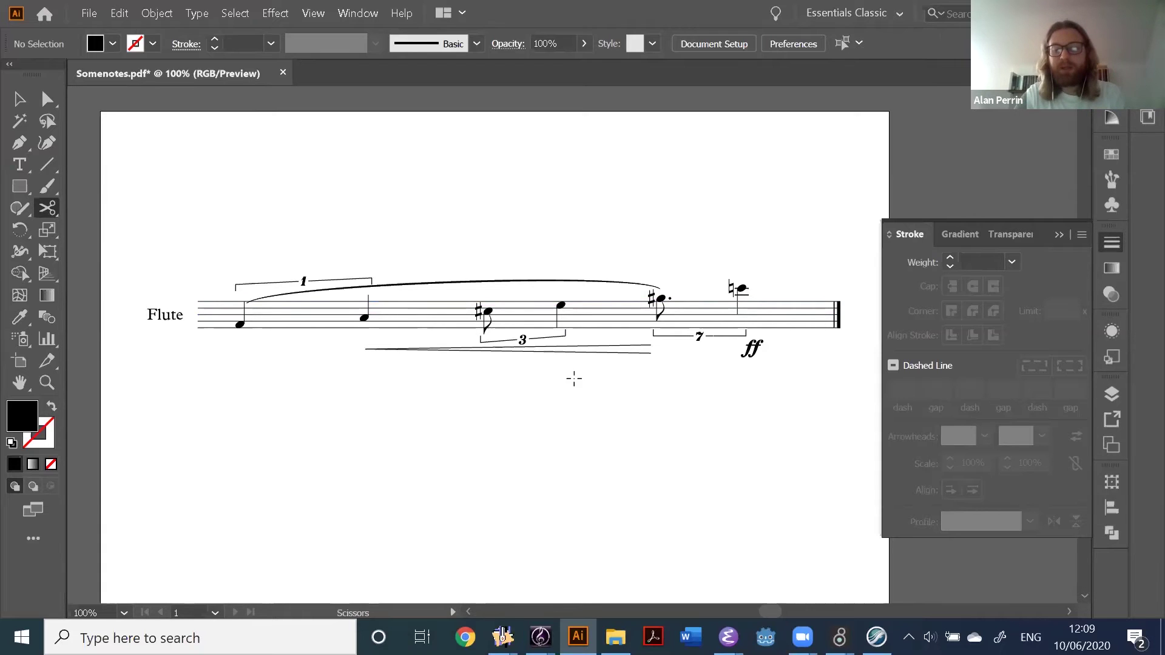
key(ctrl+equal)
key(ctrl+equal)
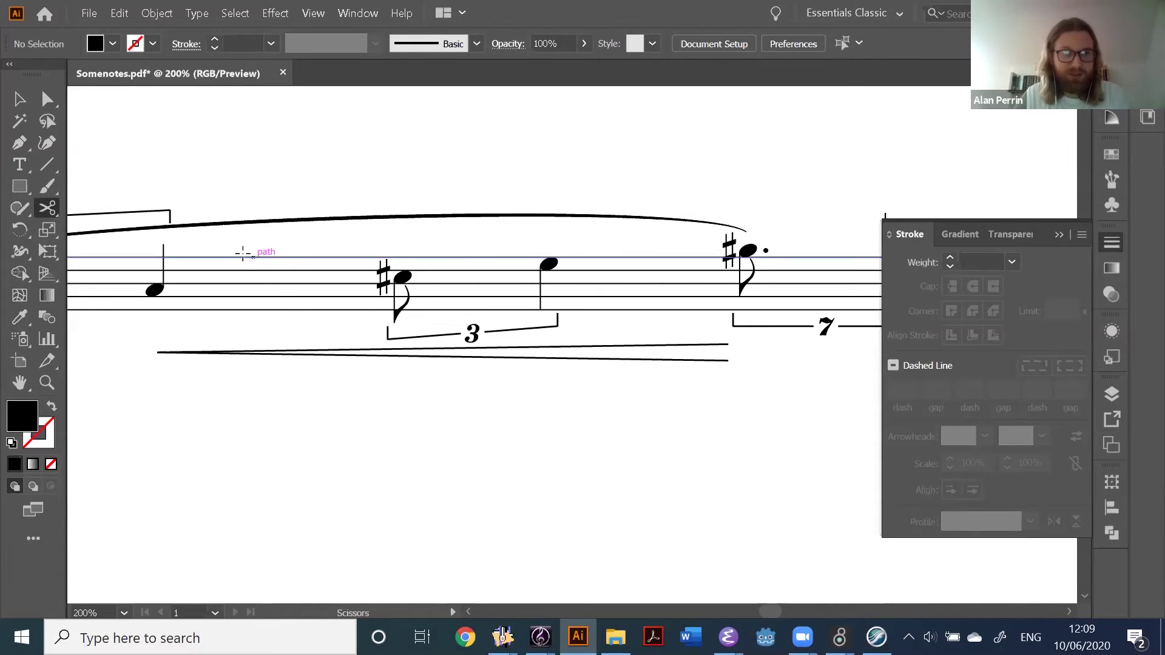
click(303, 258)
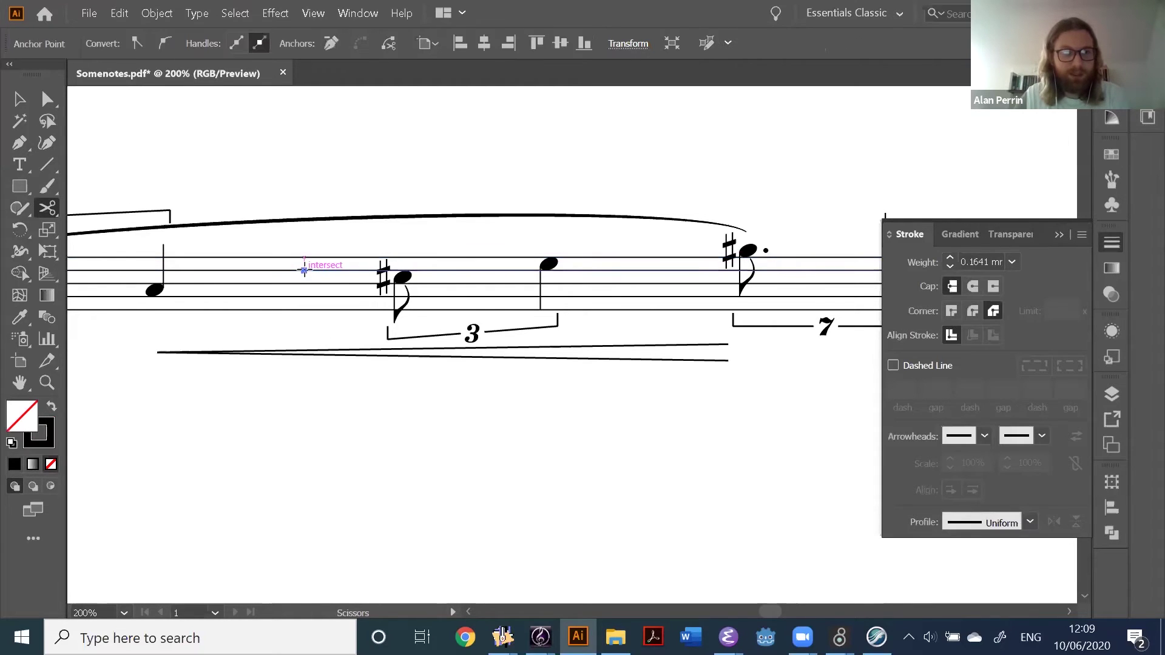
click(303, 310)
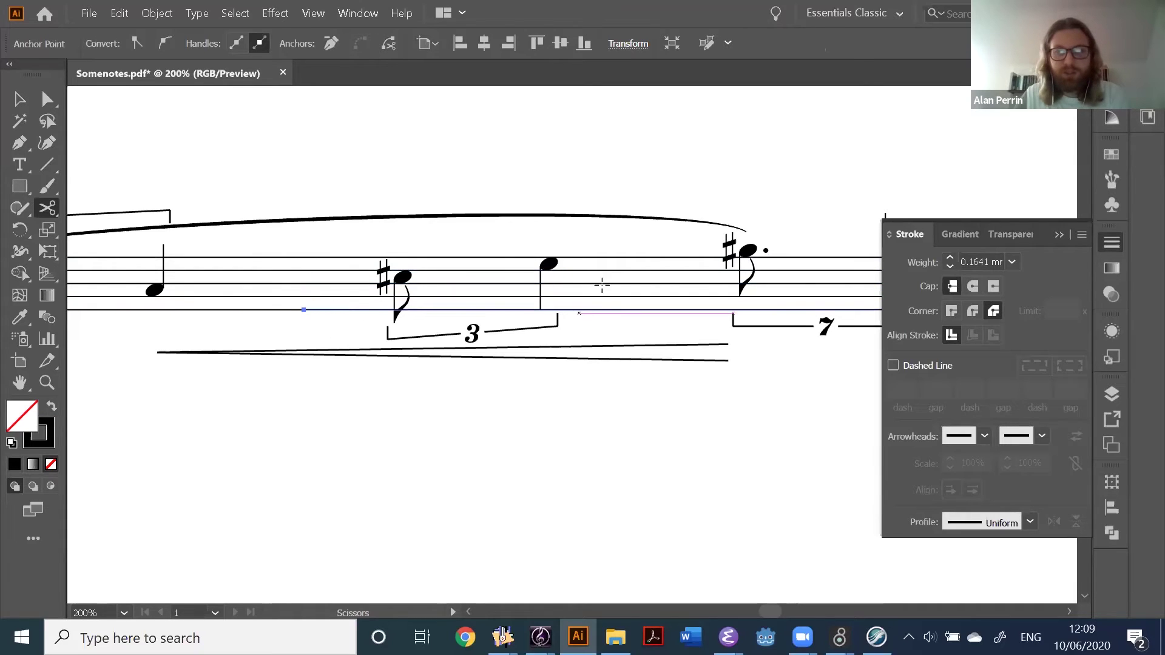
Cut all five staff lines just before the dotted sharp note that begins the 7 bracket
click(684, 258)
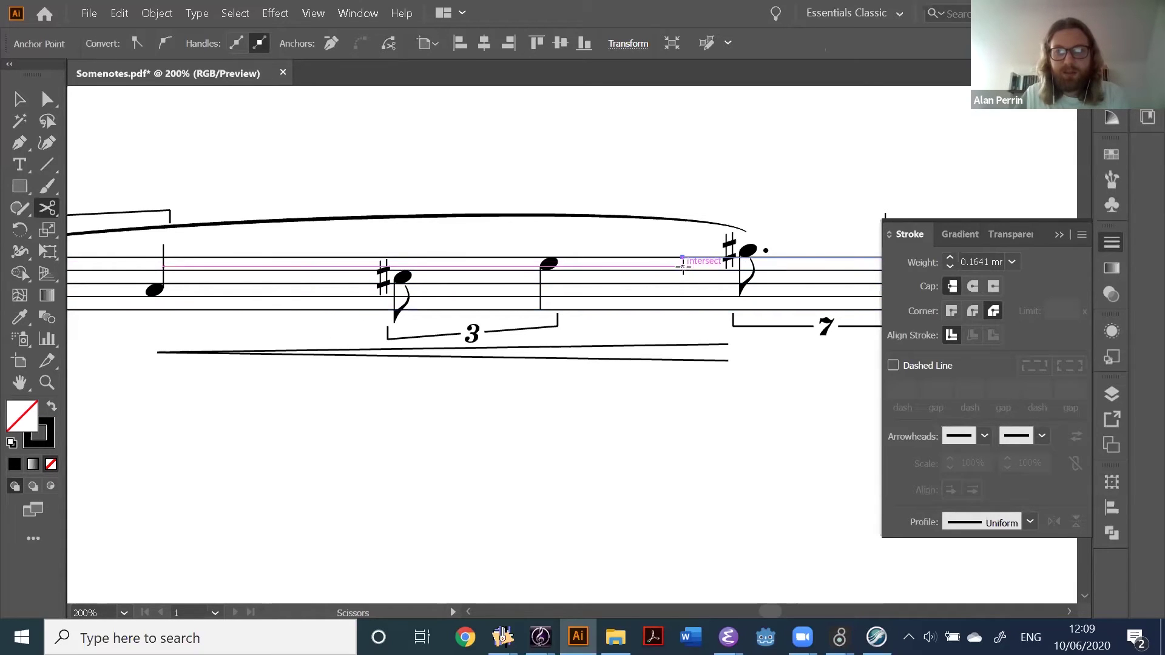
click(683, 270)
click(683, 283)
click(684, 297)
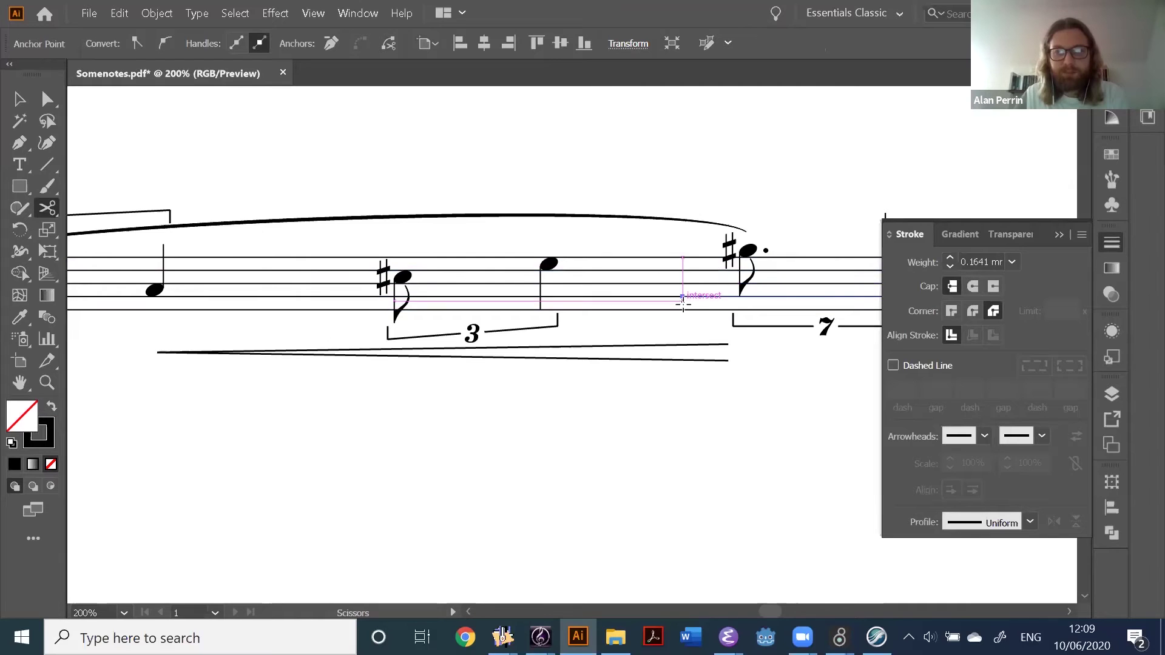
click(683, 310)
Select the cut staff-line segments around the two notes of the 3 bracket with Direct Selection and delete them
click(46, 98)
drag(606, 229, 661, 333)
key(Delete)
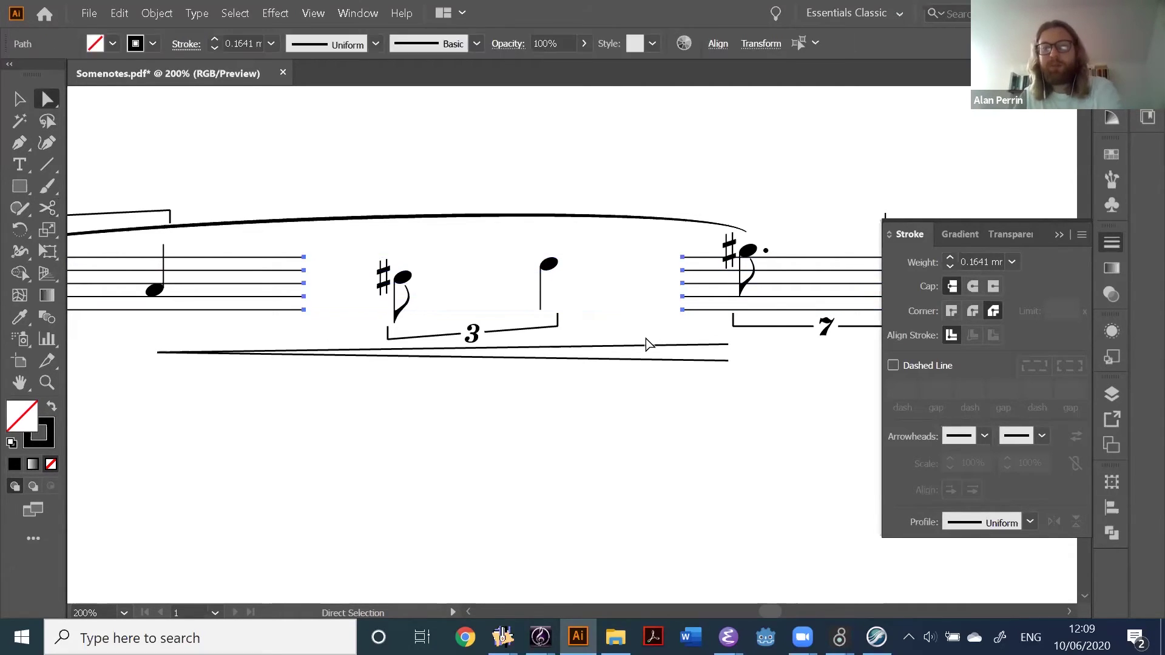
key(ctrl+minus)
key(ctrl+minus)
key(ctrl+minus)
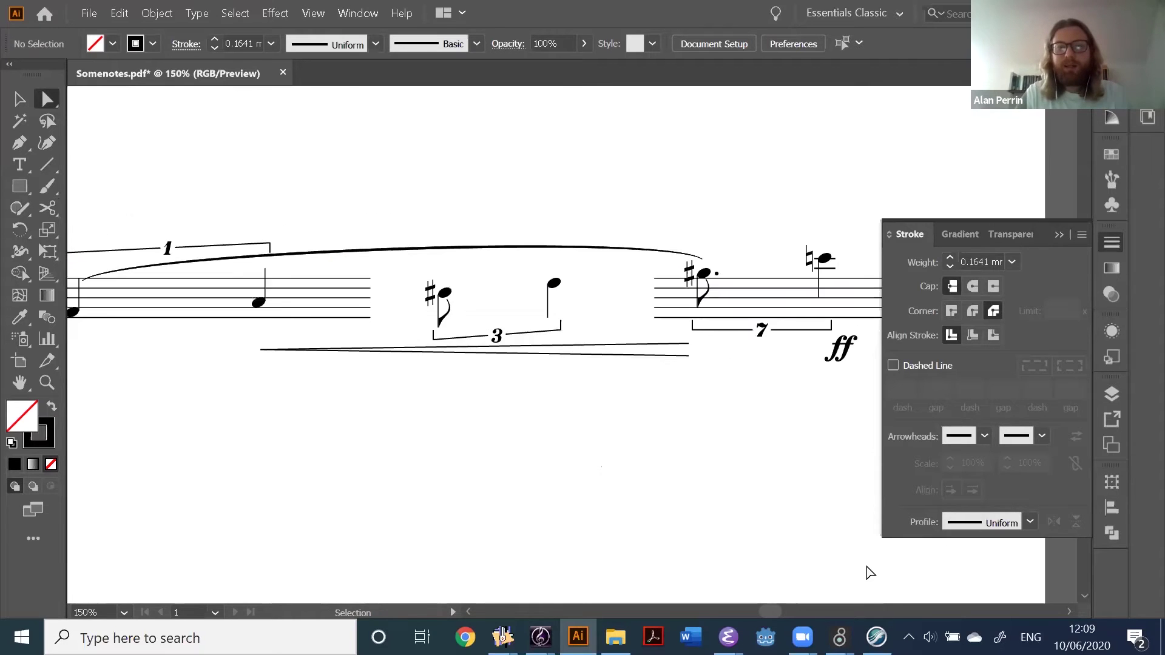
key(ctrl+plus)
key(ctrl+plus)
key(ctrl+plus)
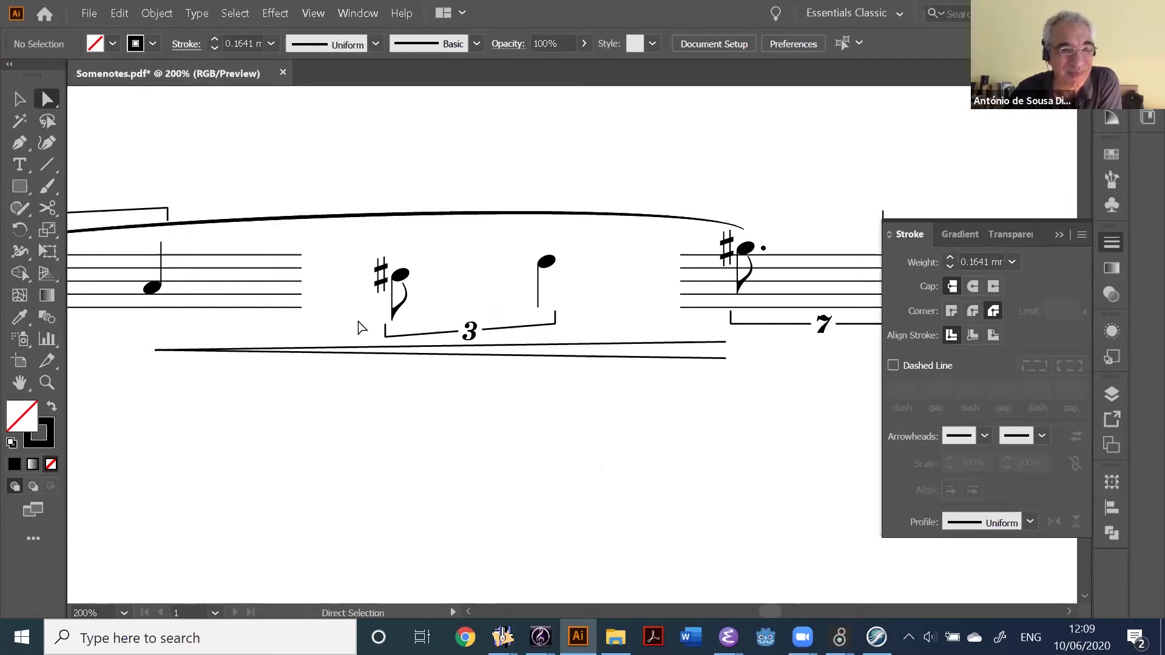
Activate the Paintbrush tool, add a new layer above the notation and lock Layer 1
click(47, 187)
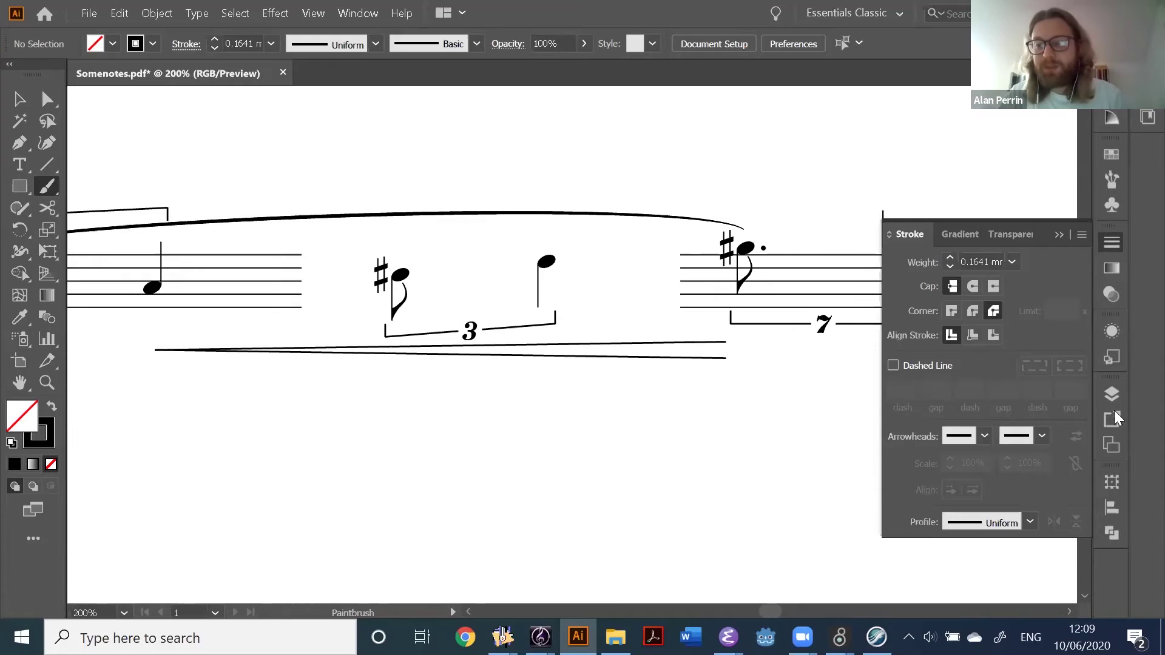
click(1110, 393)
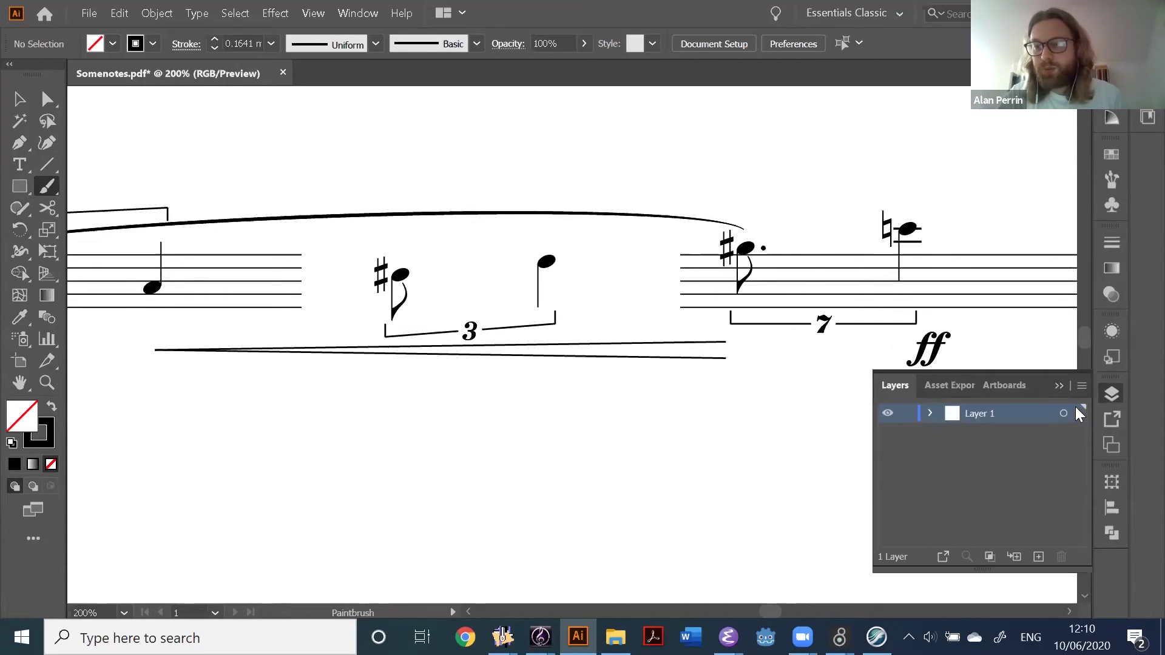
click(1039, 558)
click(906, 433)
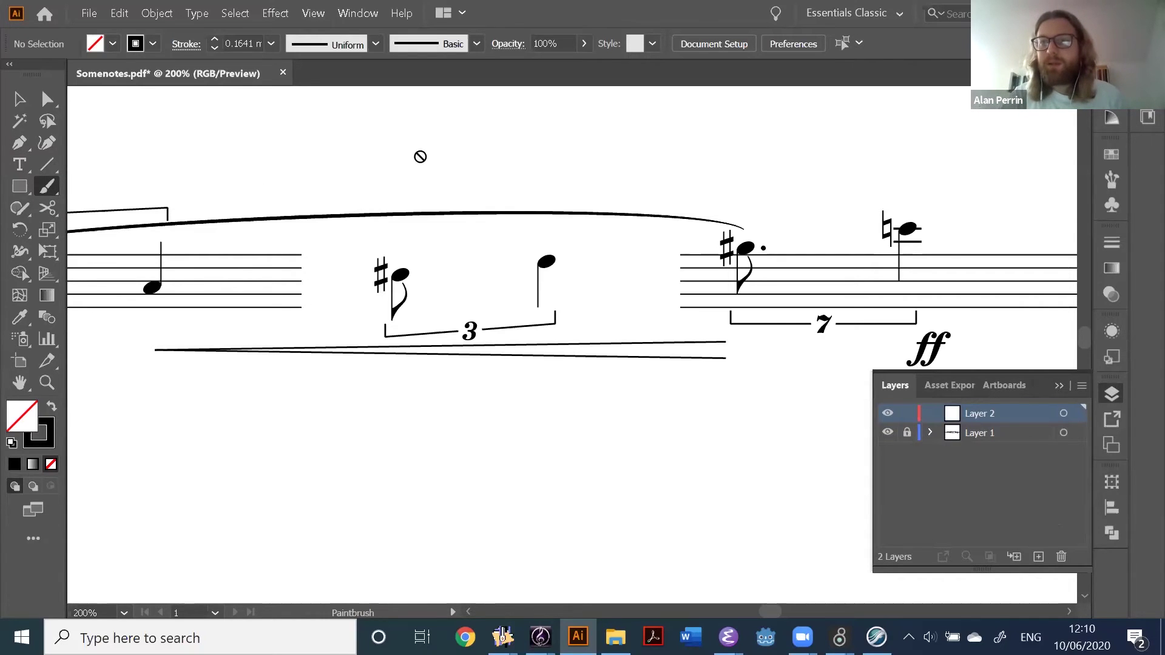
click(1112, 179)
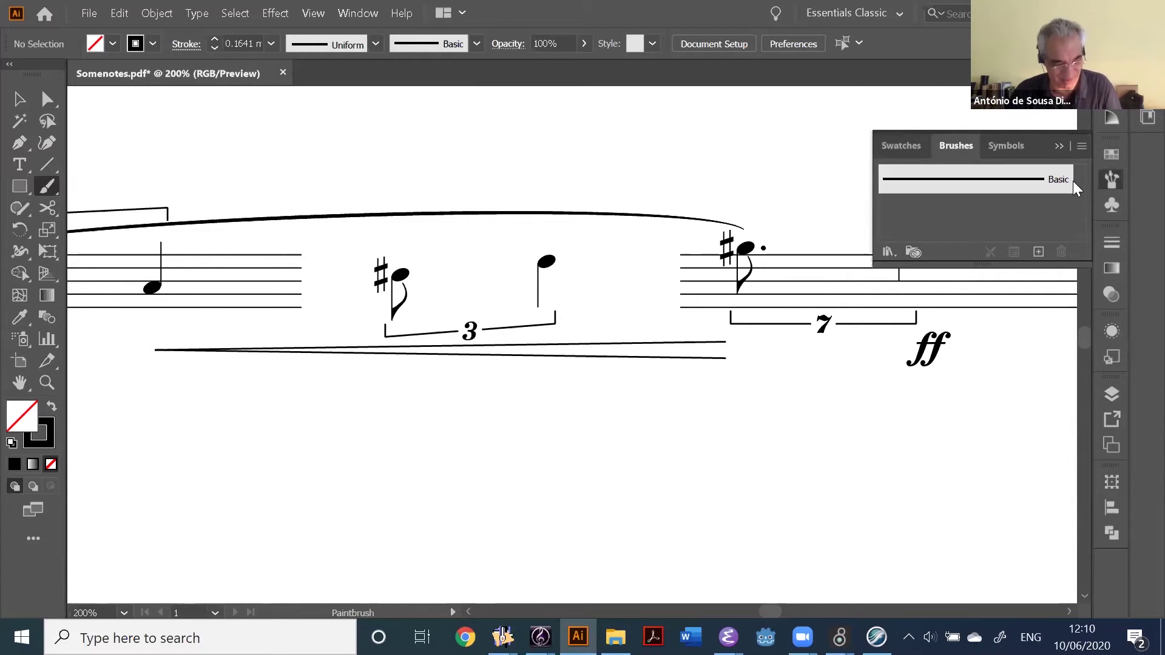
click(1110, 205)
click(1114, 185)
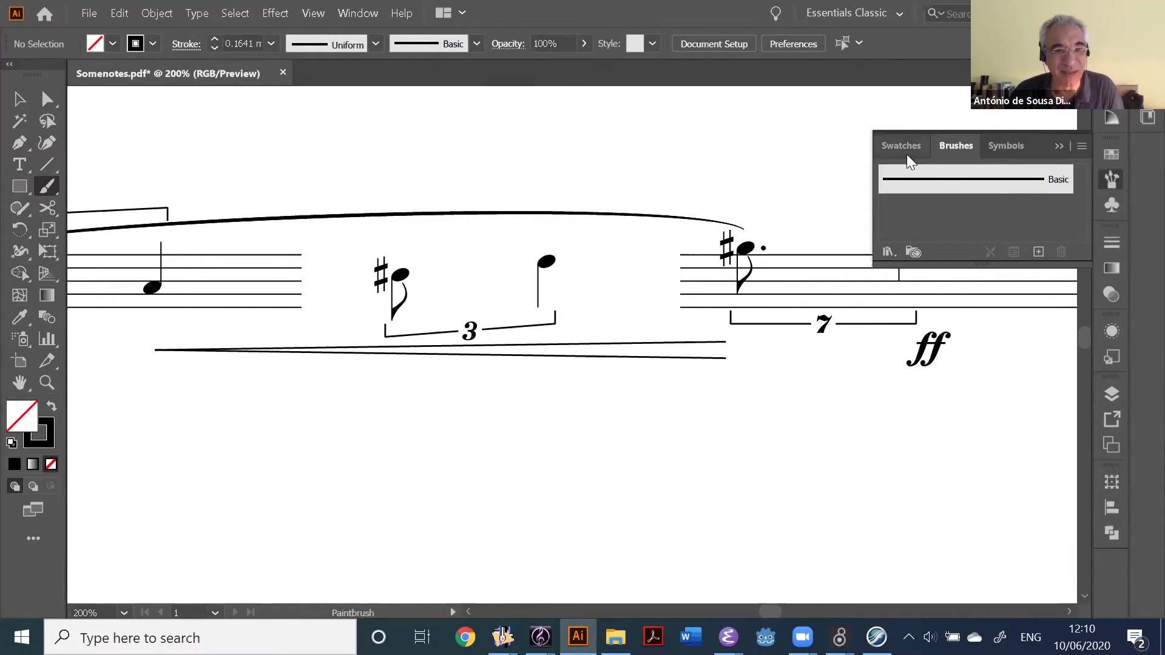
click(904, 145)
click(955, 145)
click(1033, 186)
click(45, 186)
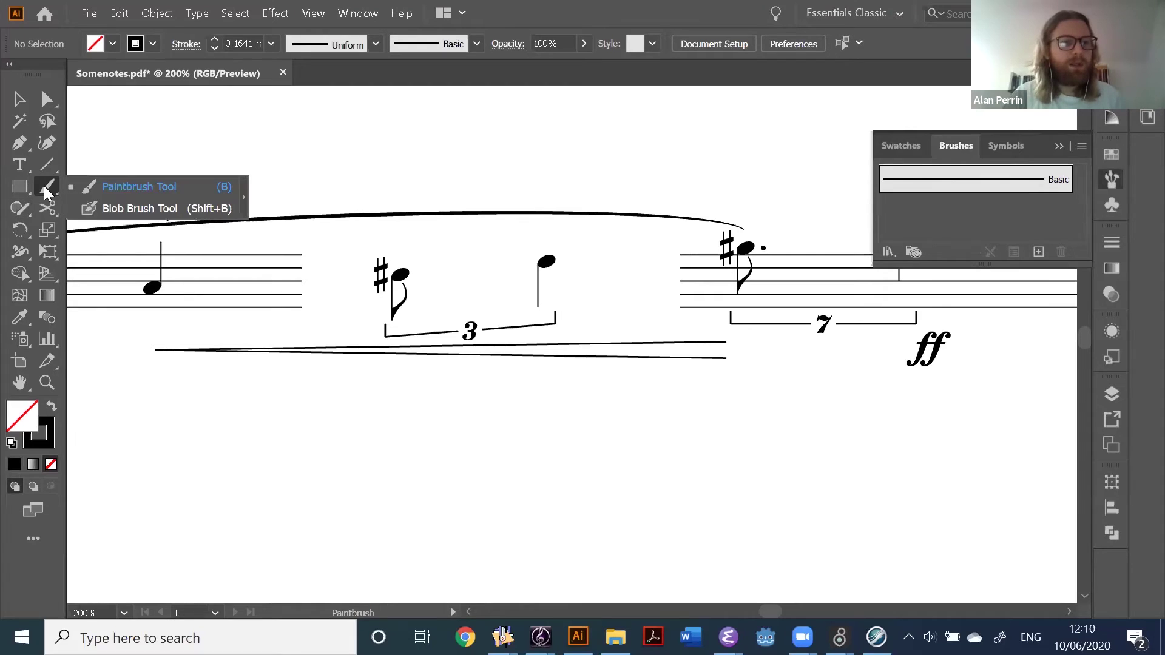
click(122, 187)
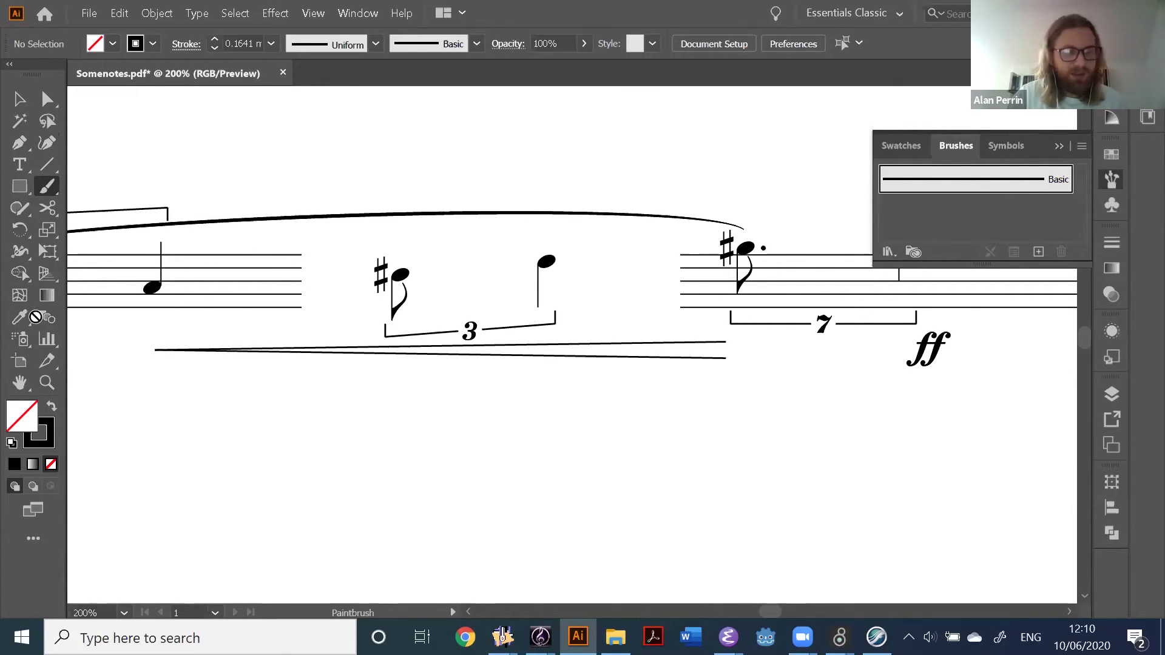
click(1114, 194)
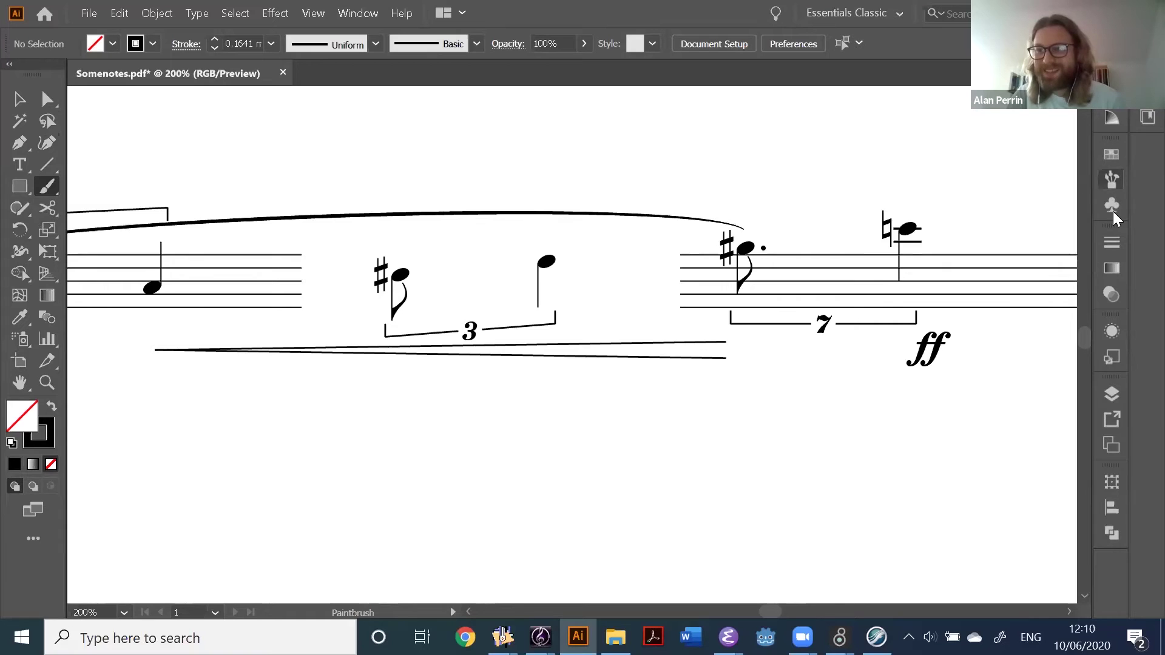
Create a round 9 pt calligraphic brush and paint a wavy line above the slur
click(1113, 206)
click(945, 145)
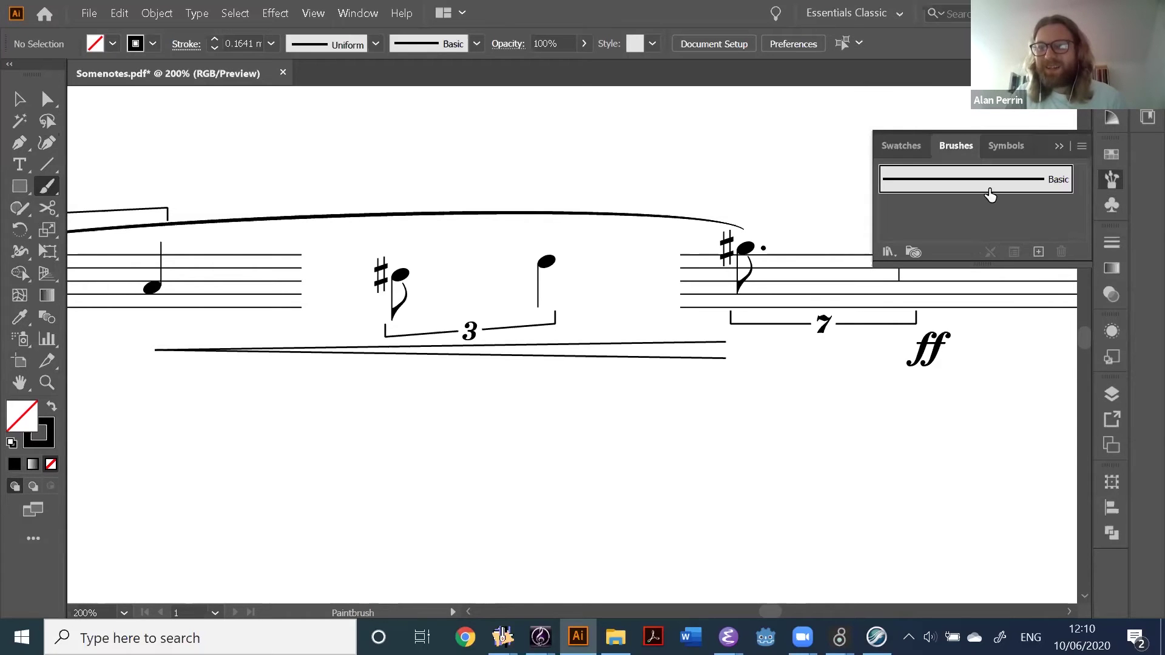
click(1038, 251)
click(559, 449)
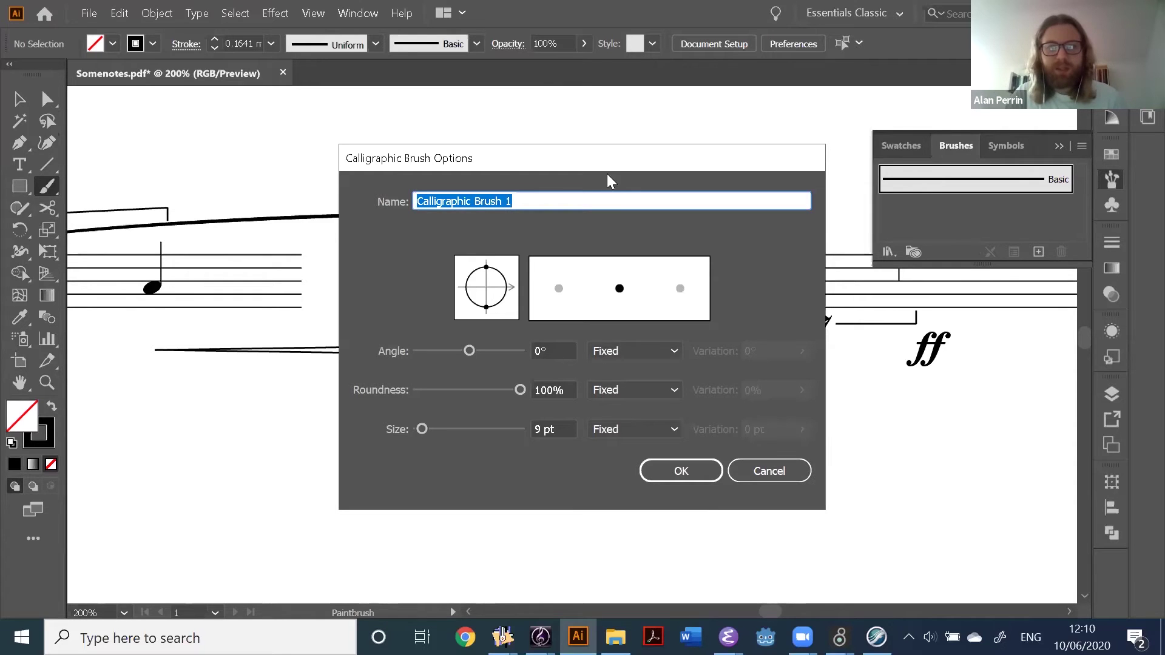
click(508, 398)
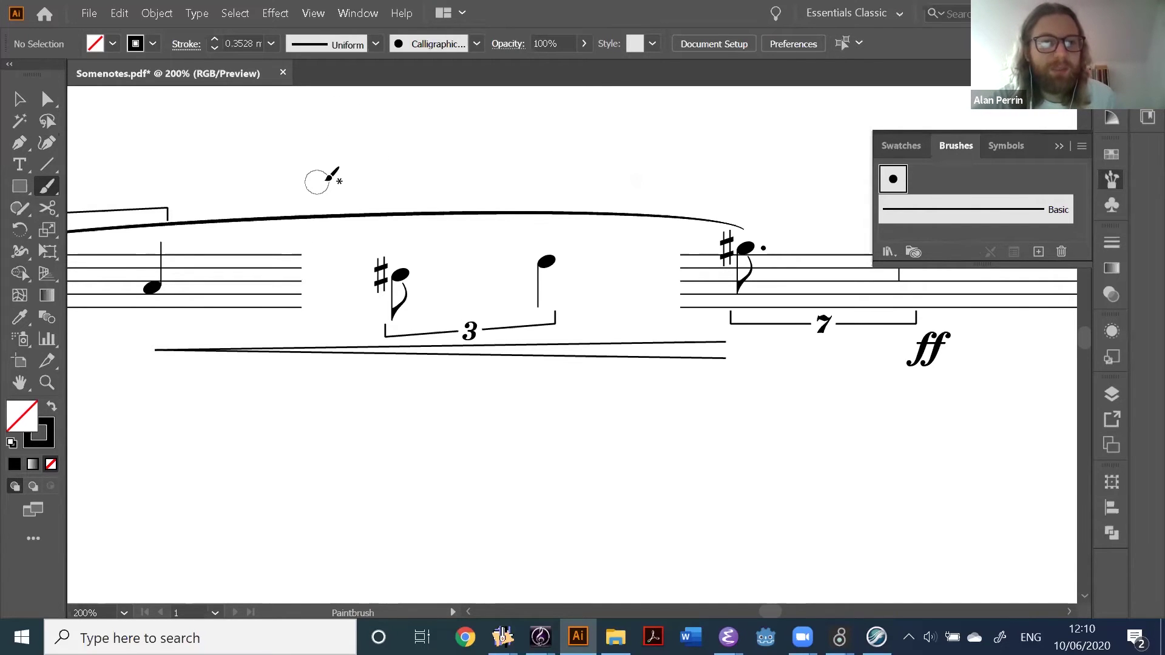
mouse_move(313, 190)
mouse_down()
mouse_move(349, 168)
mouse_move(401, 183)
mouse_move(436, 168)
mouse_move(519, 175)
mouse_up()
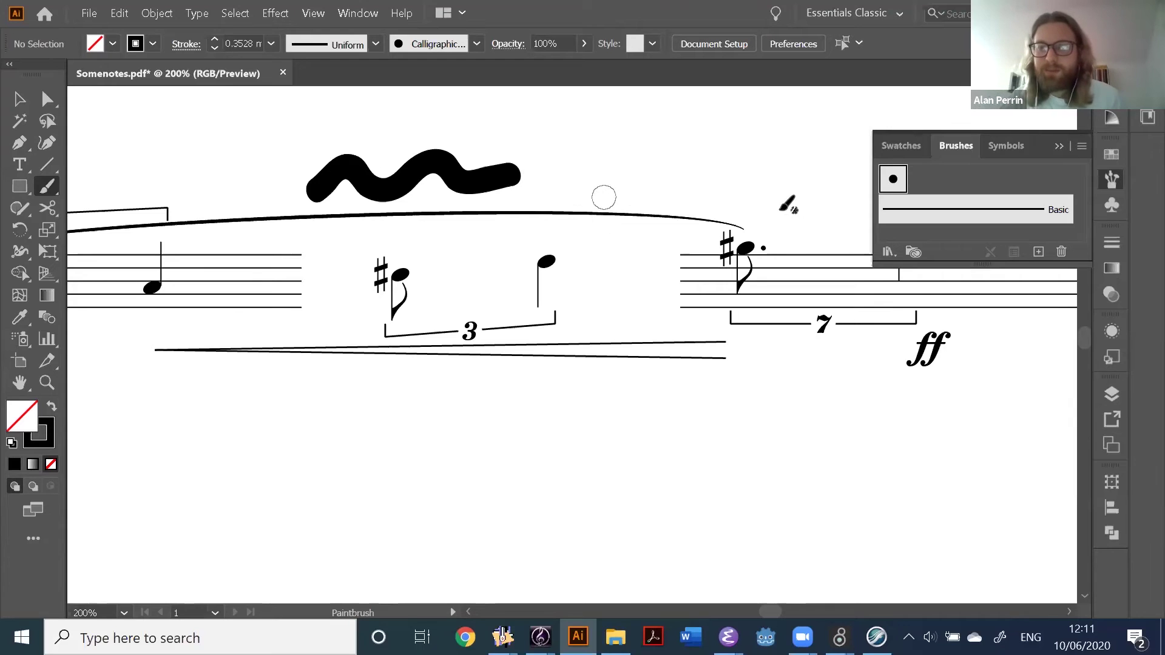
Set the calligraphic brush's size to 1 pt and apply the change to the existing strokes
double_click(893, 179)
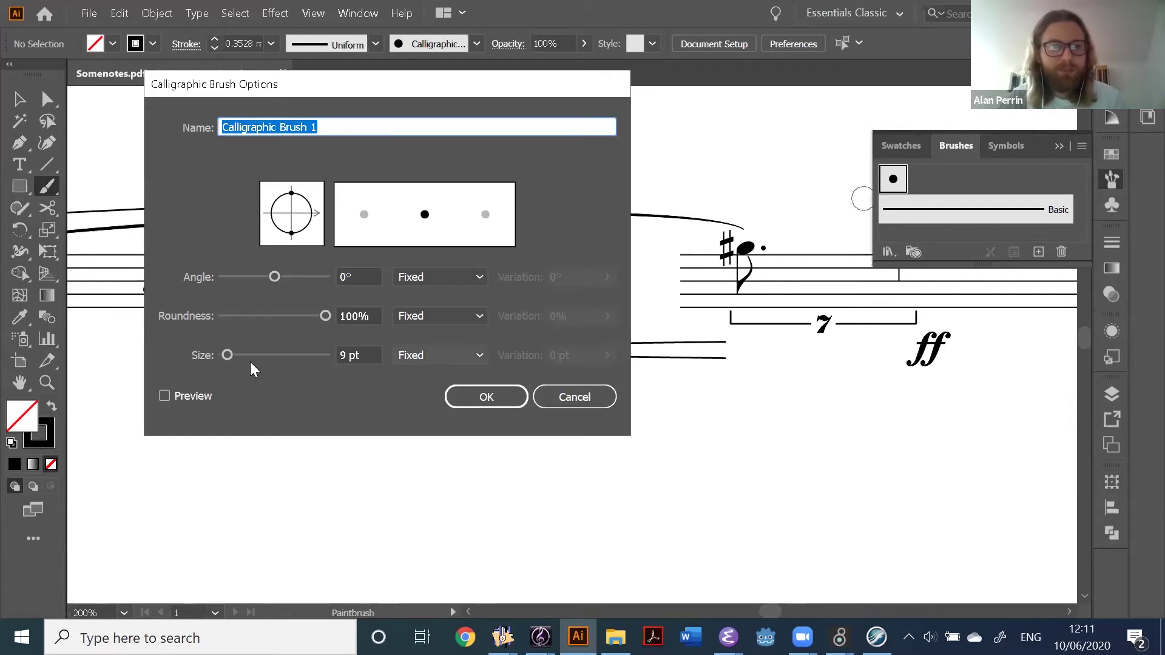
click(346, 355)
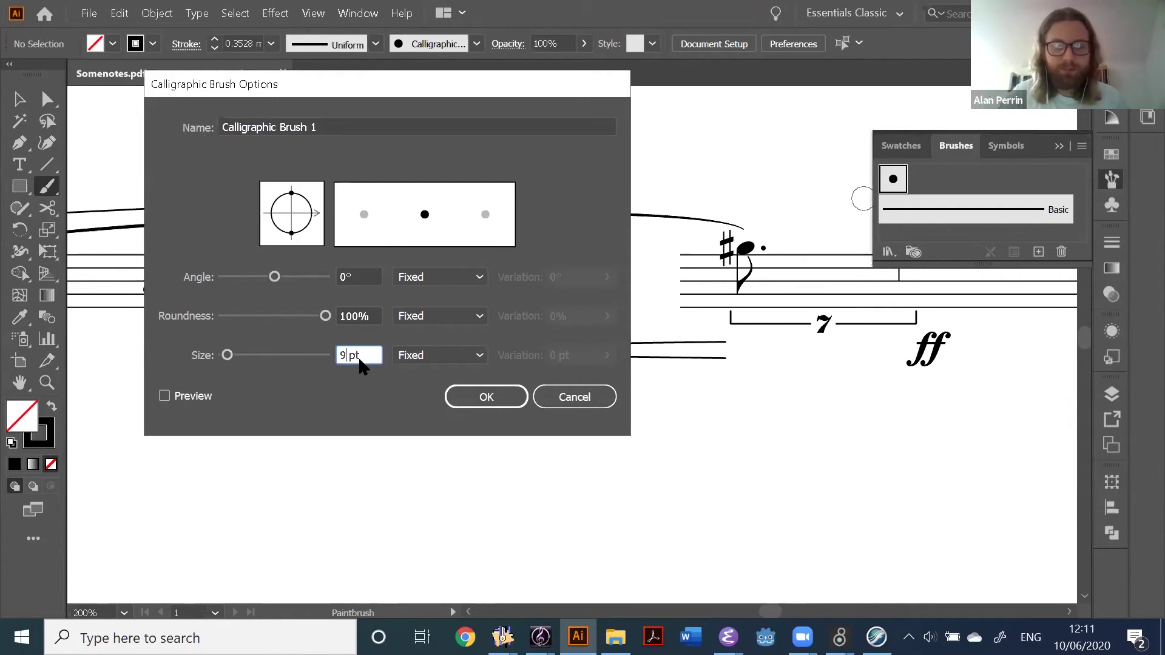
text(1)
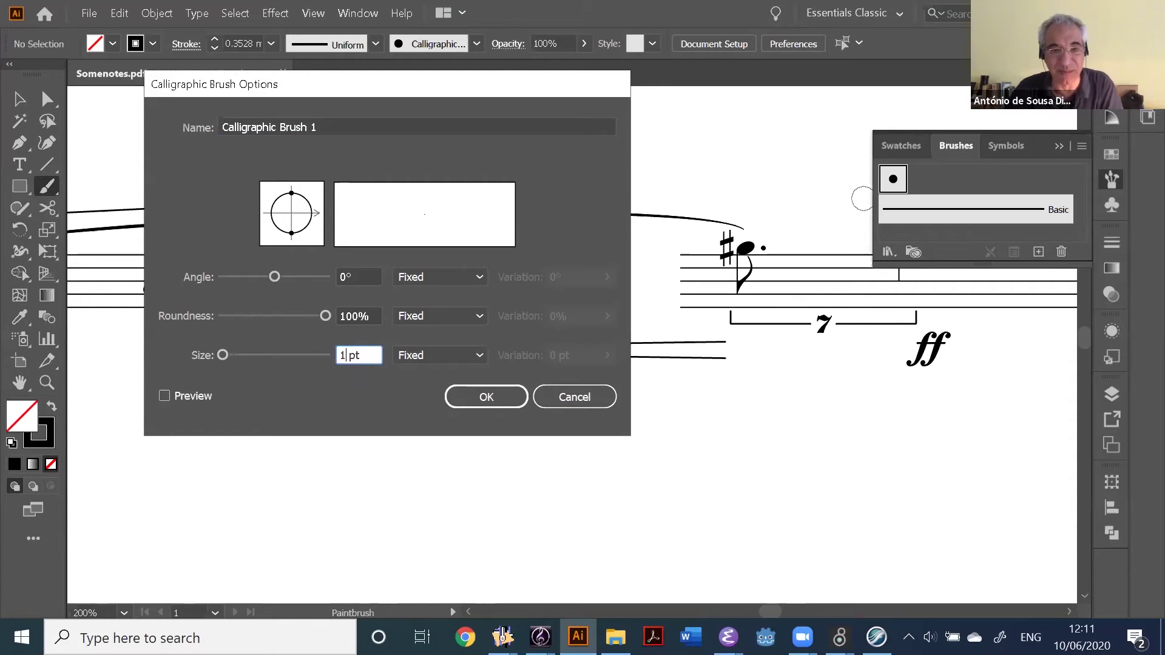
click(488, 398)
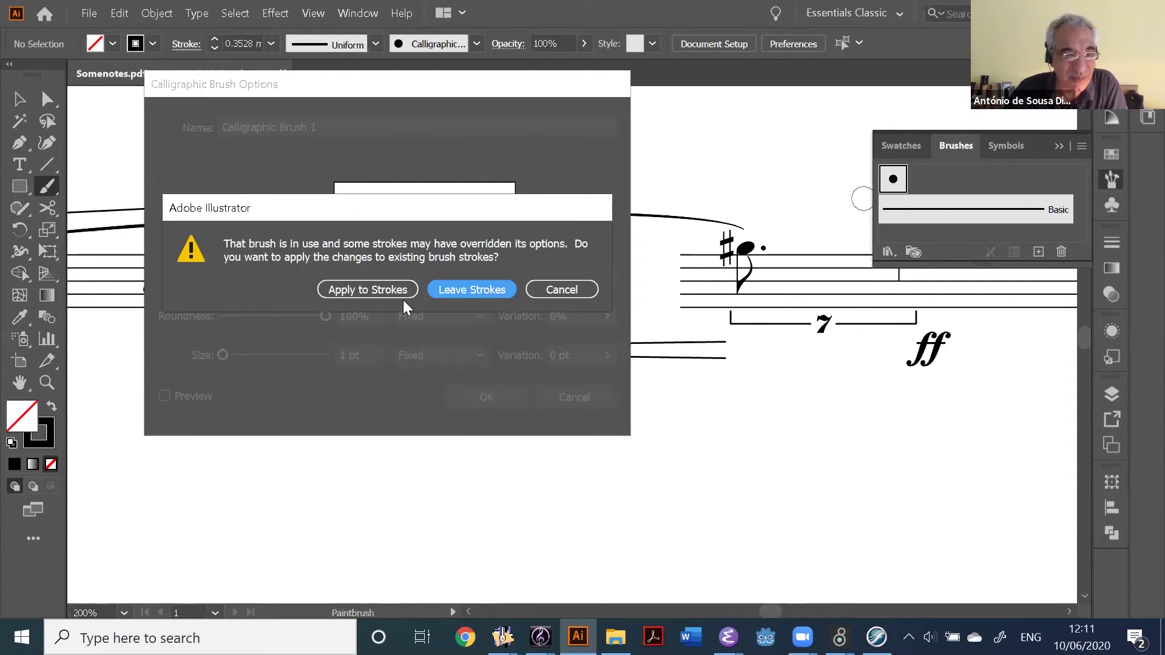
click(390, 291)
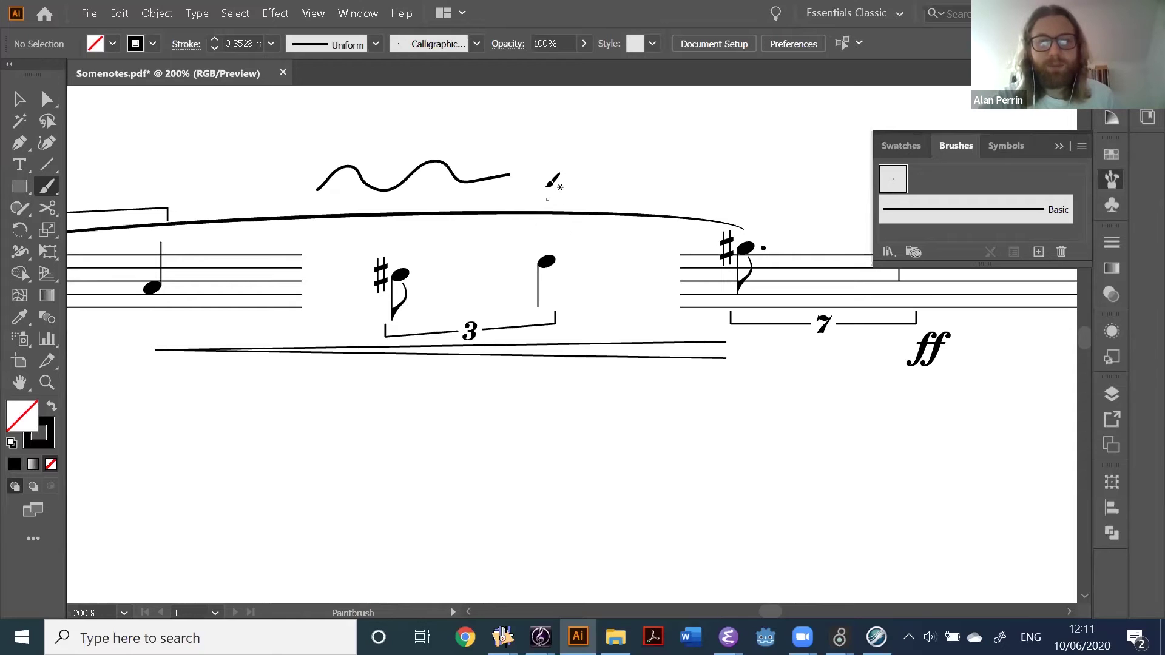
Handwrite "Hush!" with the Paintbrush above the slur, beside the wavy line
mouse_move(550, 157)
mouse_down()
mouse_move(548, 199)
mouse_move(559, 197)
mouse_up()
drag(549, 180, 586, 196)
mouse_move(603, 158)
mouse_down()
mouse_move(615, 198)
mouse_move(631, 184)
mouse_up()
click(632, 195)
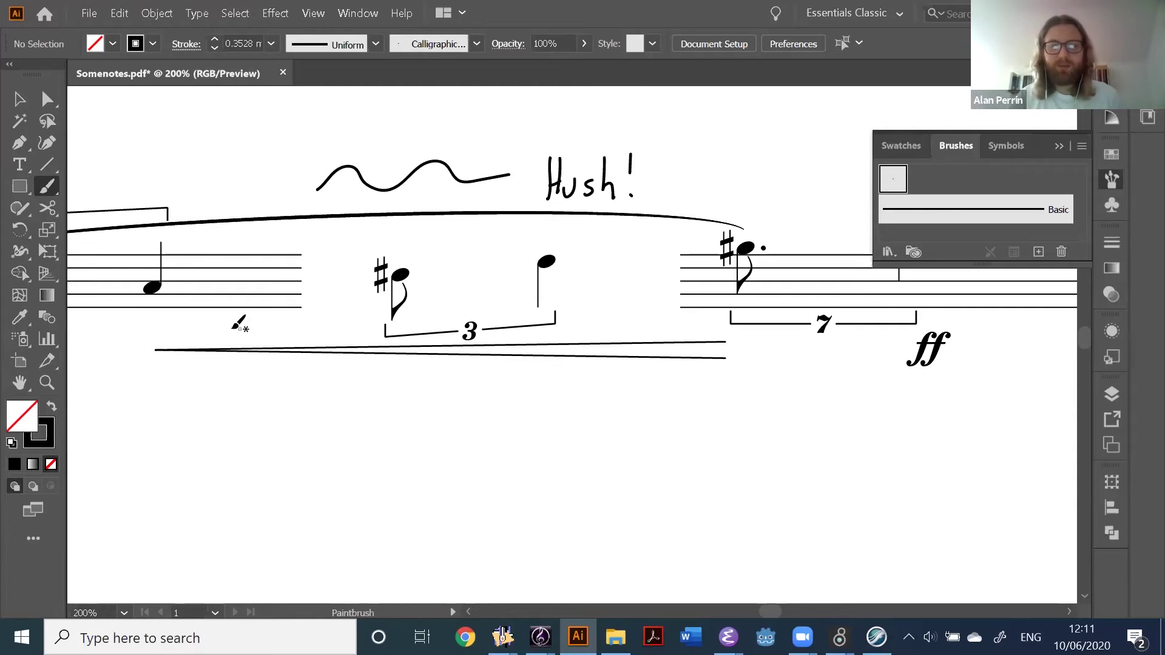
key(ctrl+1)
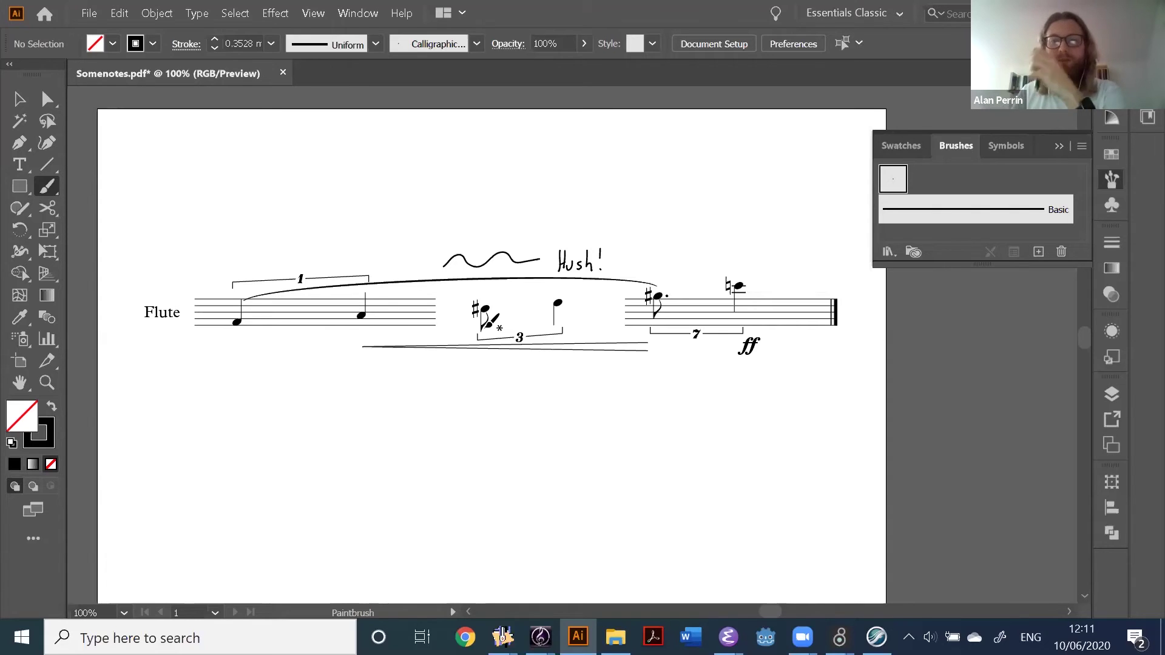
Start closing Somenotes.pdf, back out of the save question and put the Illustrator window away
key(ctrl+w)
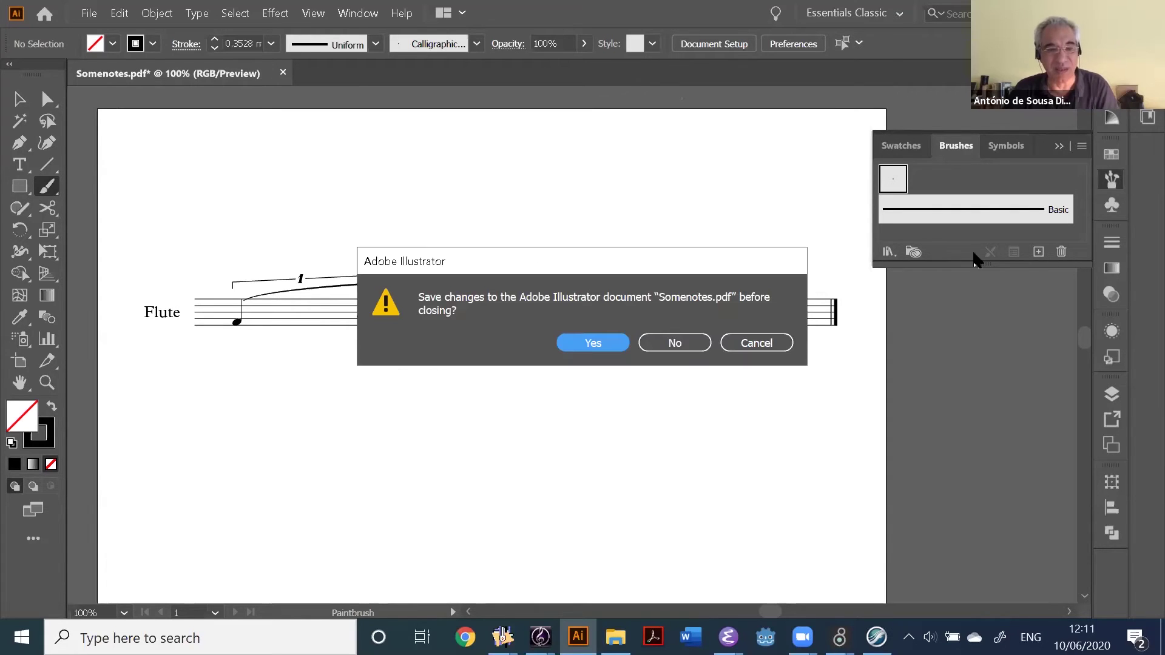
key(Escape)
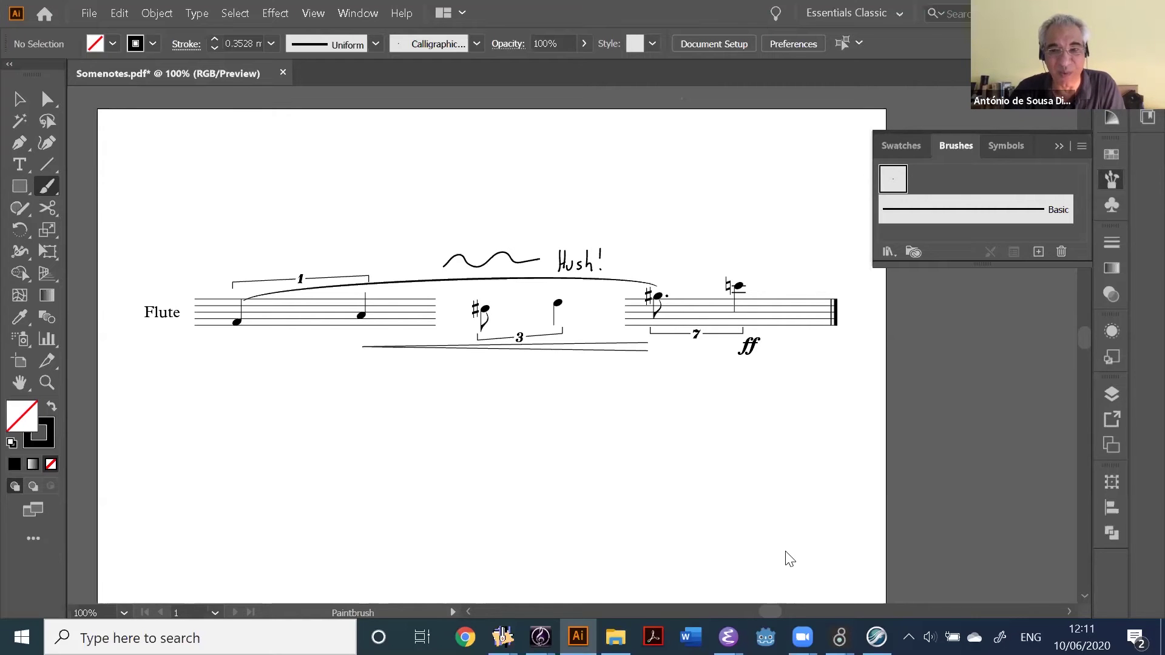
click(578, 637)
mouse_move(540, 637)
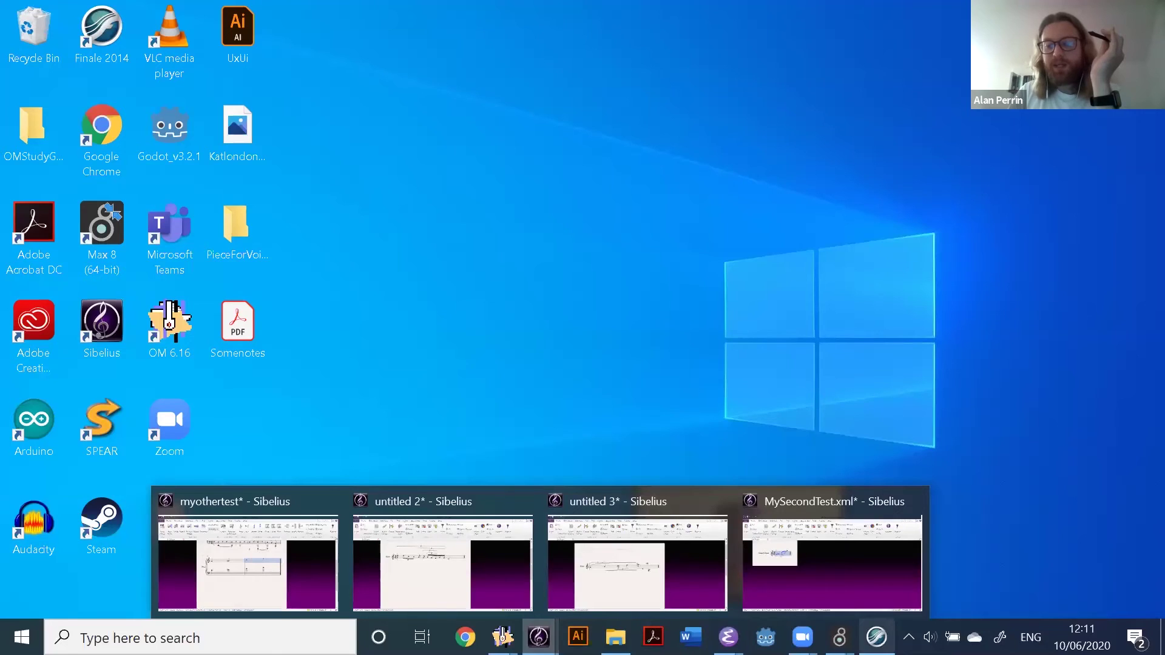
Switch to Finale and close it without saving the changes to Untitled1
click(876, 637)
key(alt+F4)
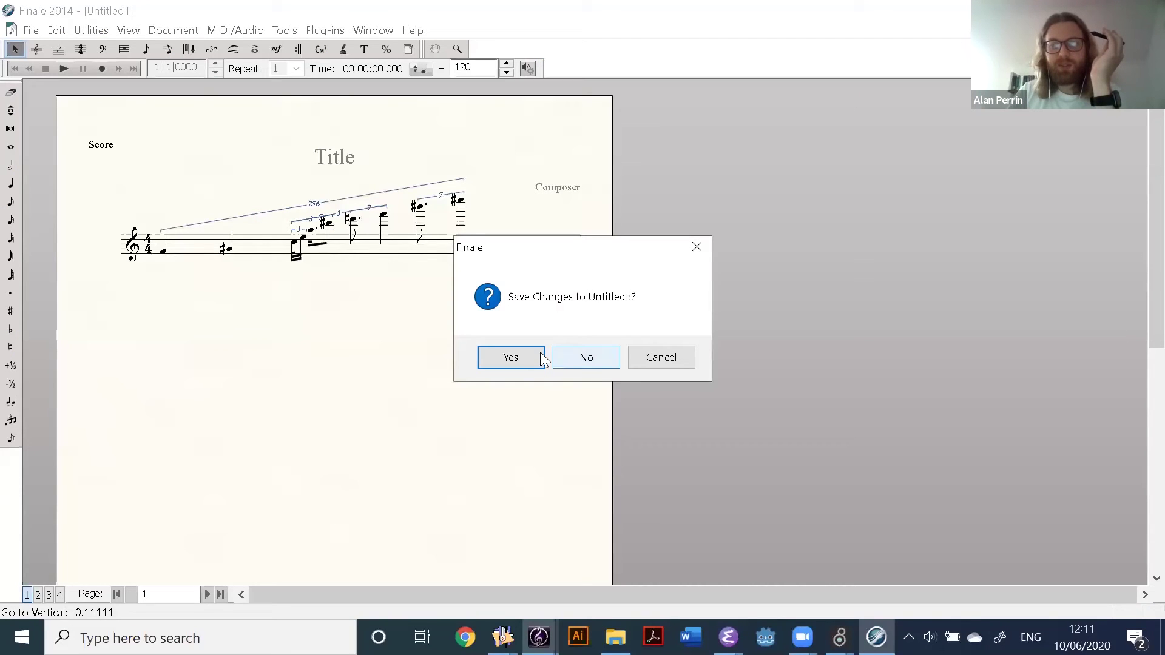
click(586, 358)
Switch to the OpenMusic patch with the 4_crotchets and nested_tup voices
mouse_move(501, 637)
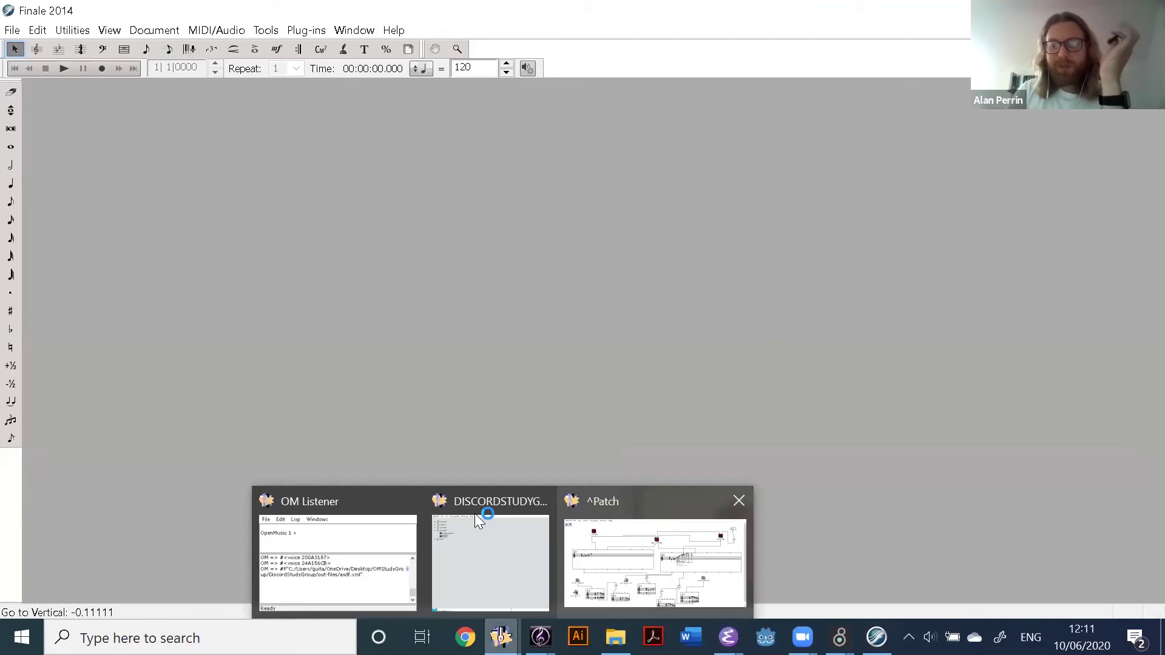
click(477, 516)
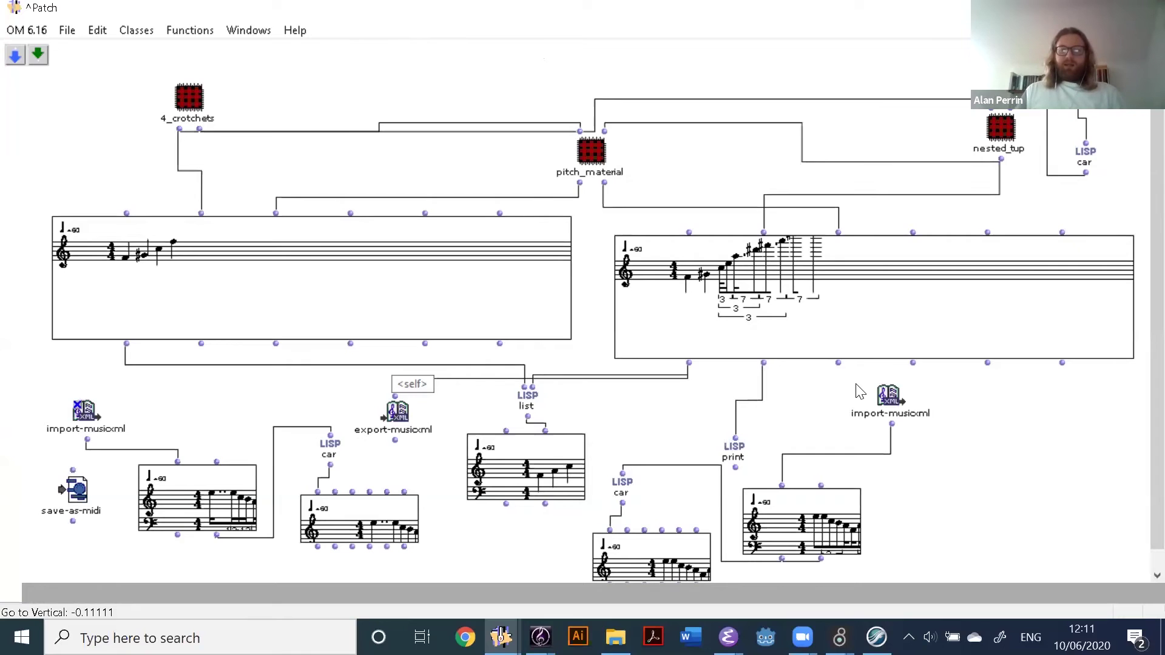
scroll(769, 413, down, 1)
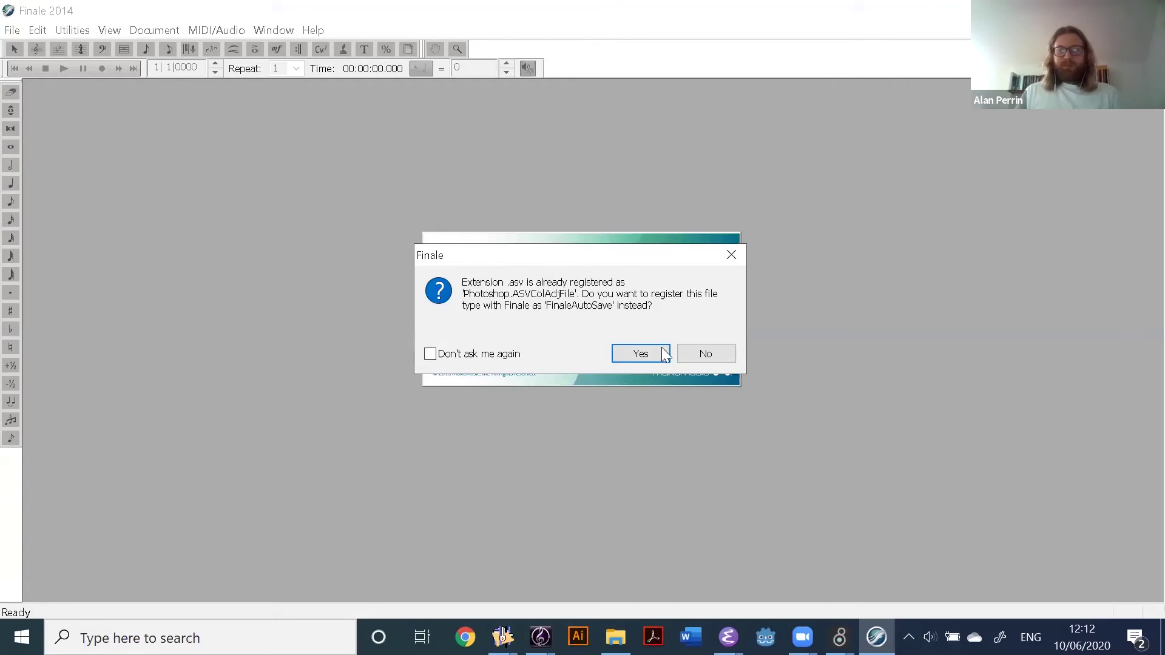
Decline registering .asv files with Finale, discard its auto-saved documents and return to the OpenMusic patch
click(727, 351)
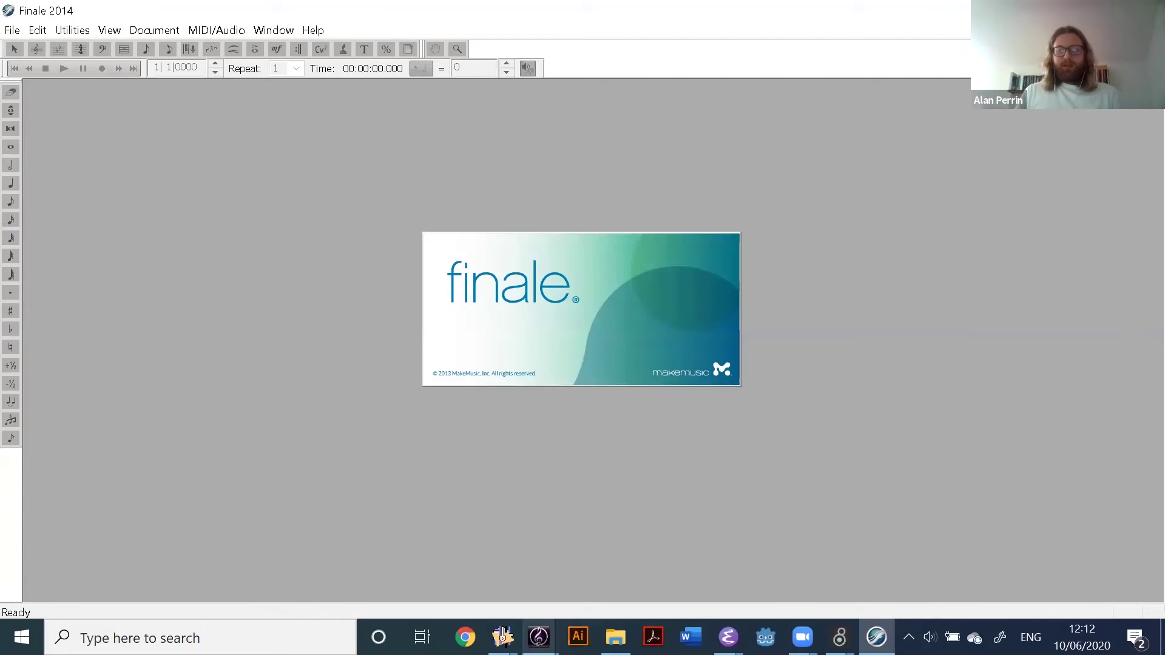
mouse_move(502, 637)
click(657, 552)
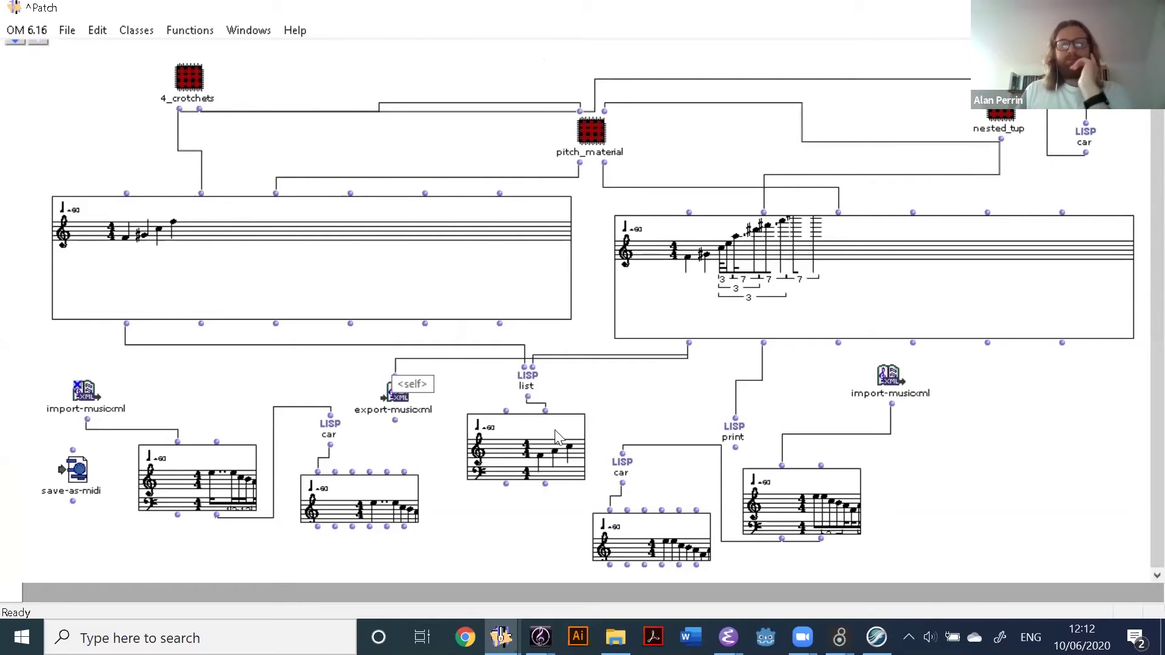
drag(556, 437, 539, 461)
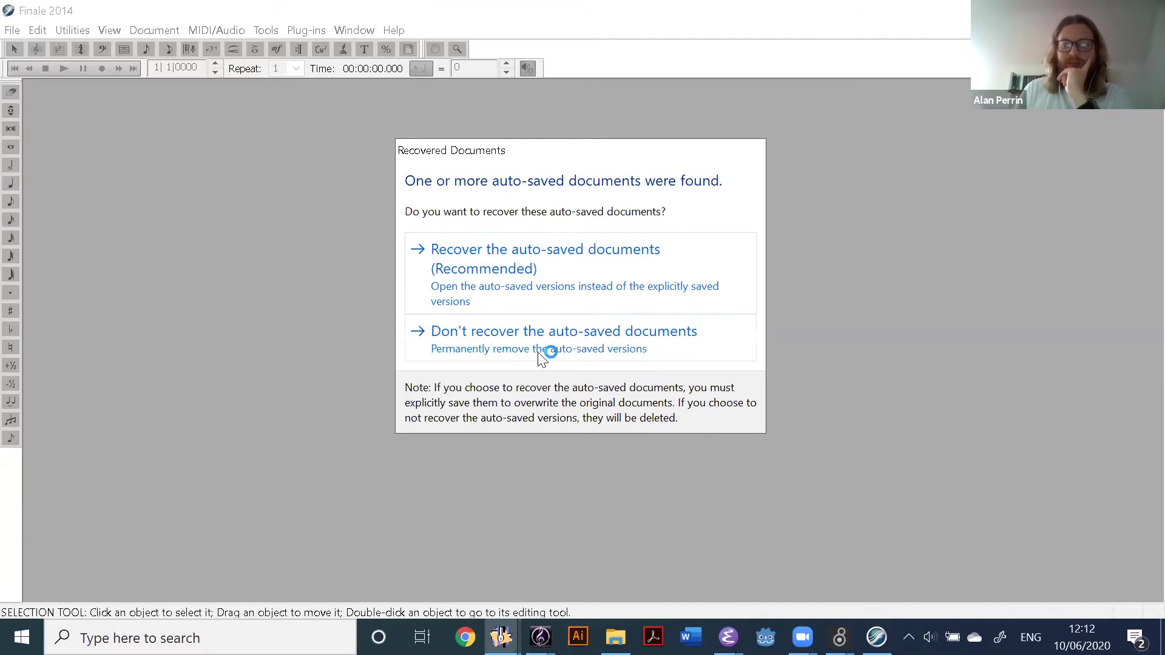
click(565, 337)
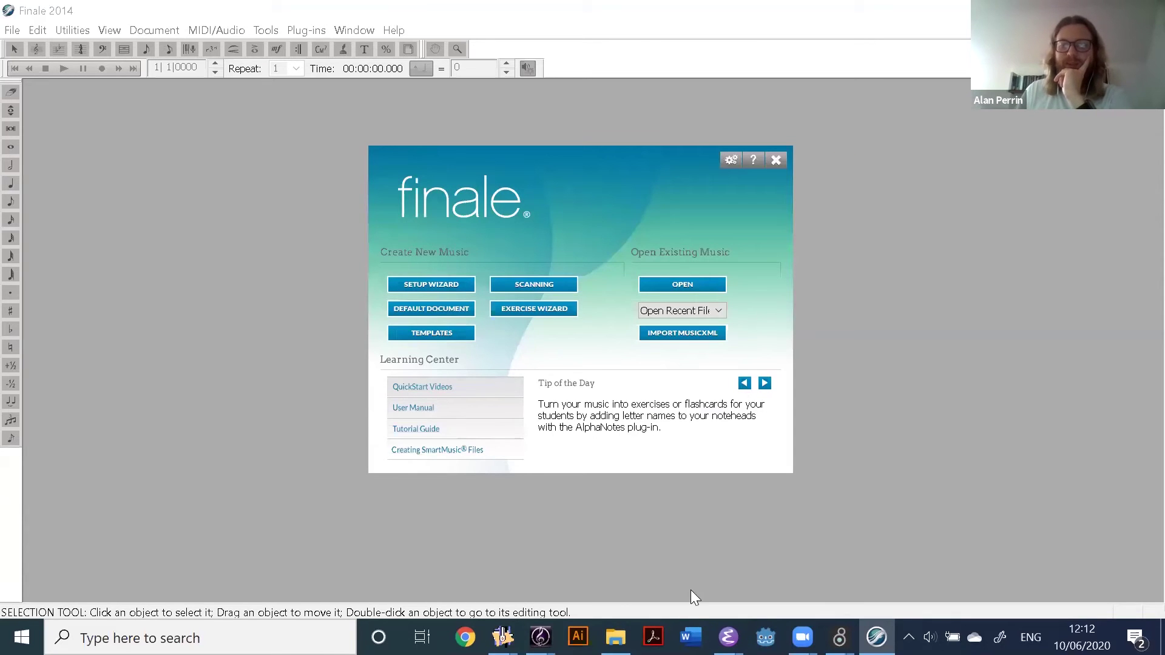
click(503, 637)
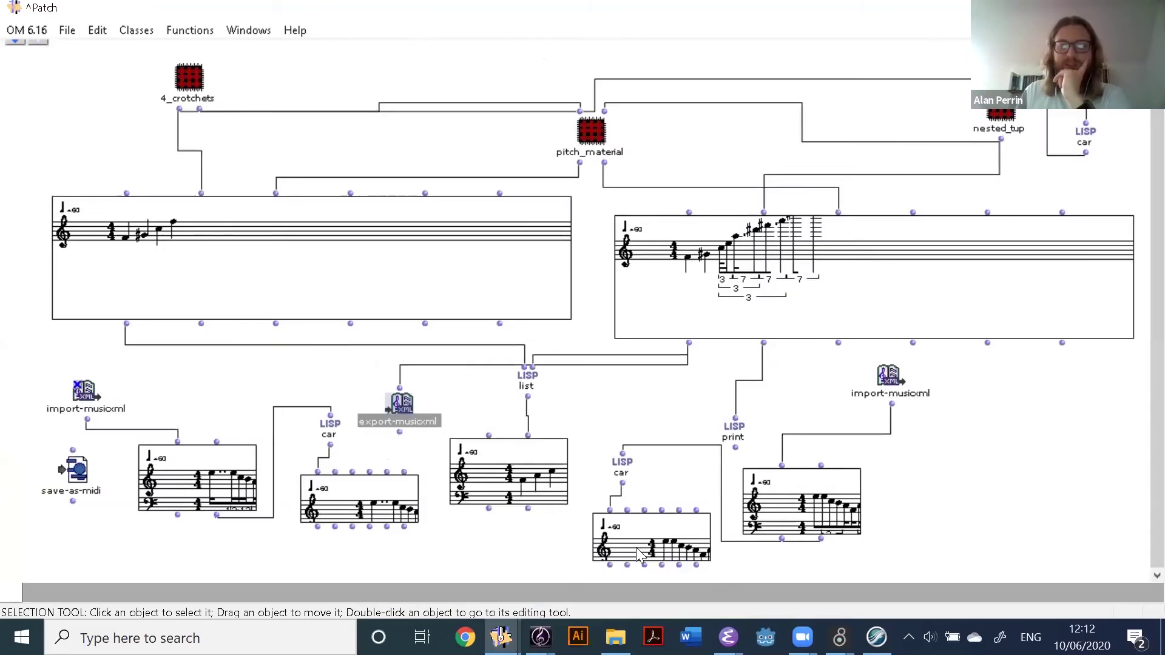
Nudge the nested-tuplet voice box and try to evaluate the poly box under import-musicxml without choosing a file
drag(809, 304, 803, 293)
drag(891, 388, 891, 386)
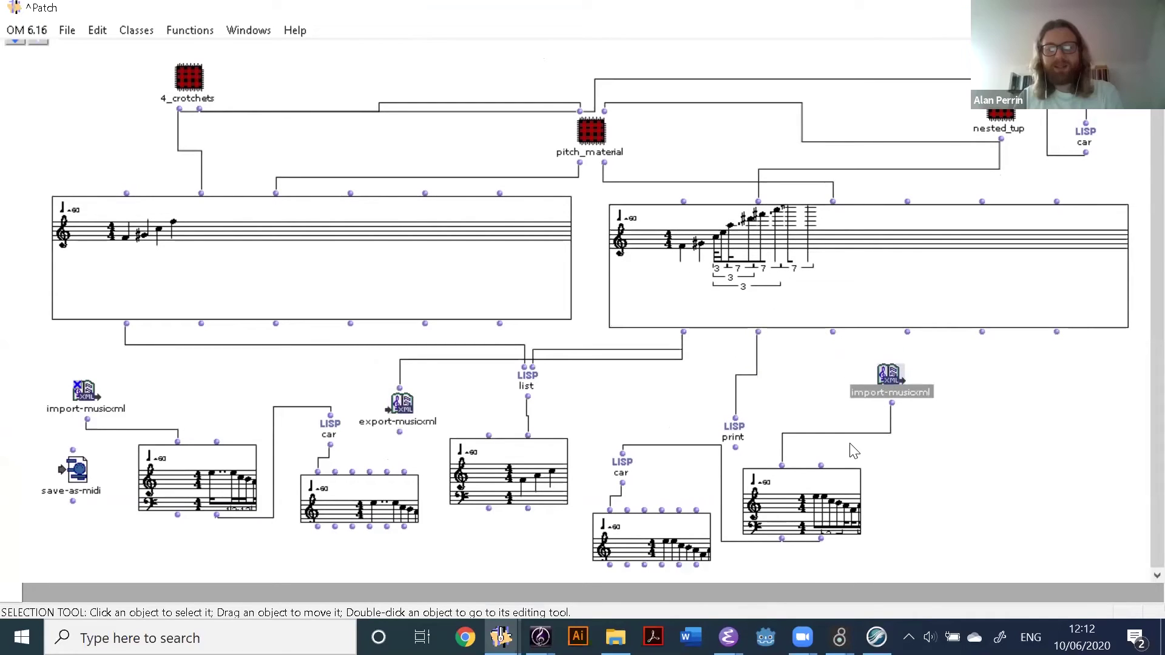
click(804, 528)
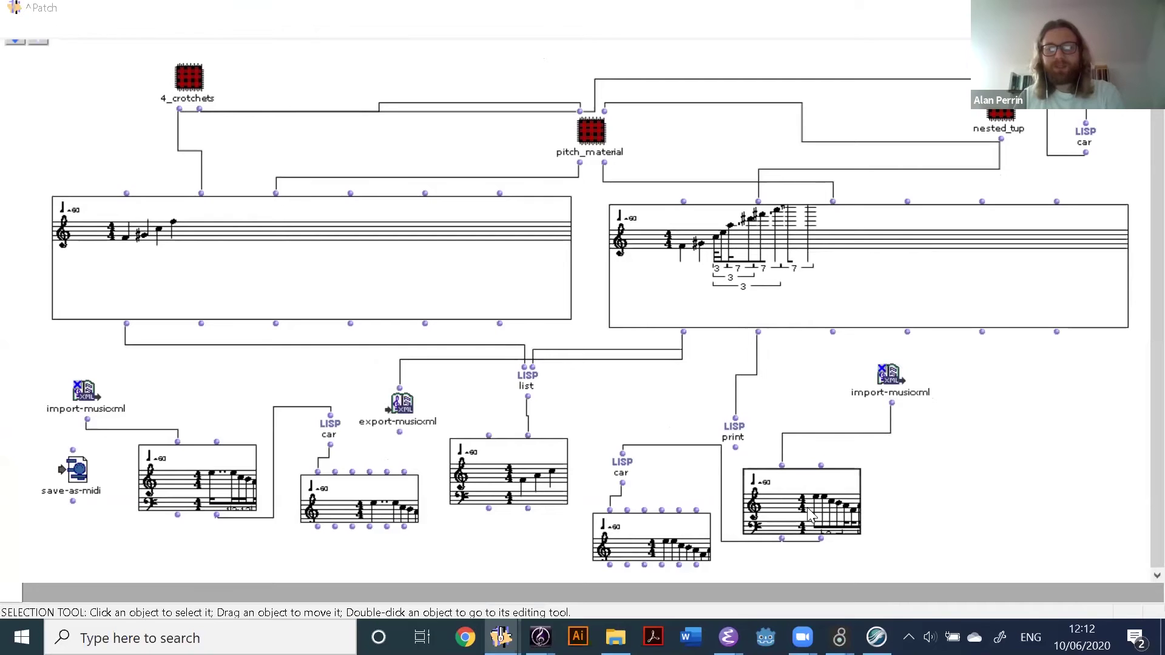
key(v)
click(789, 552)
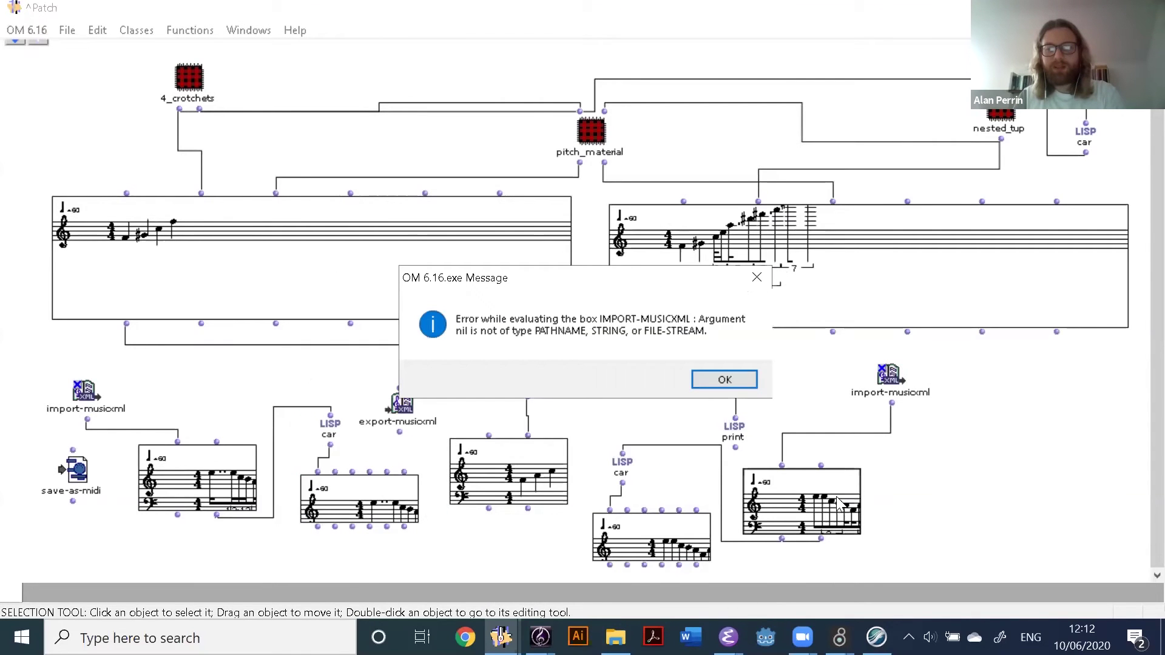
key(Return)
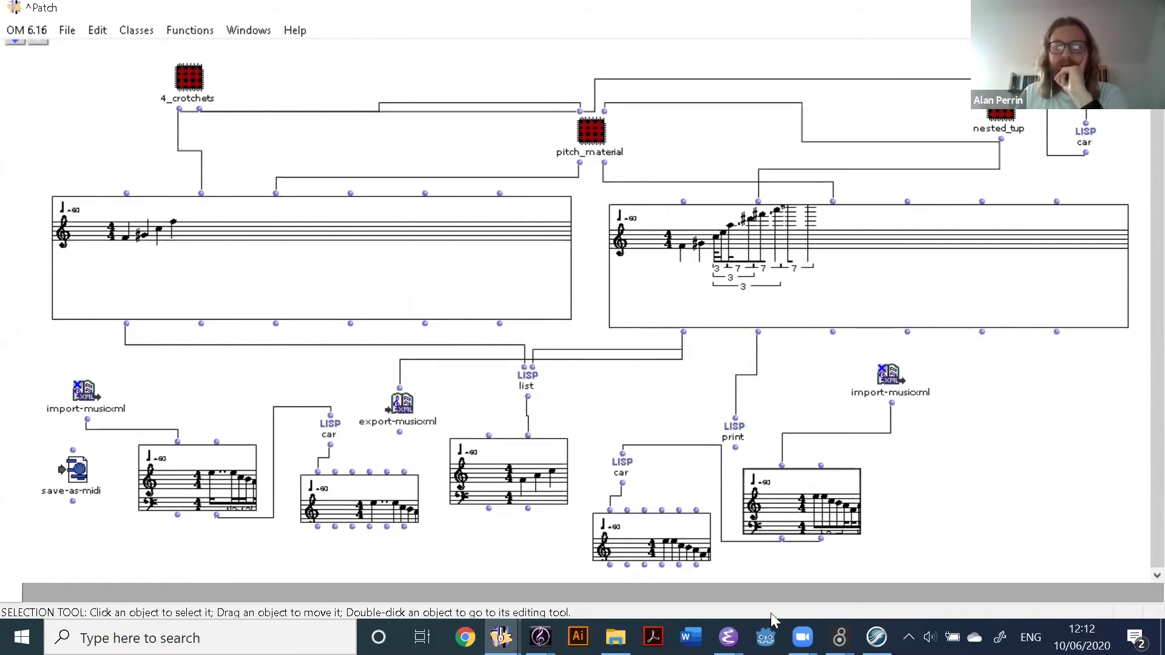
Examine the tuplet markup of nestedTupletsTest.xml in Emacs alongside the untitled 2 flute score in Sibelius
mouse_move(727, 637)
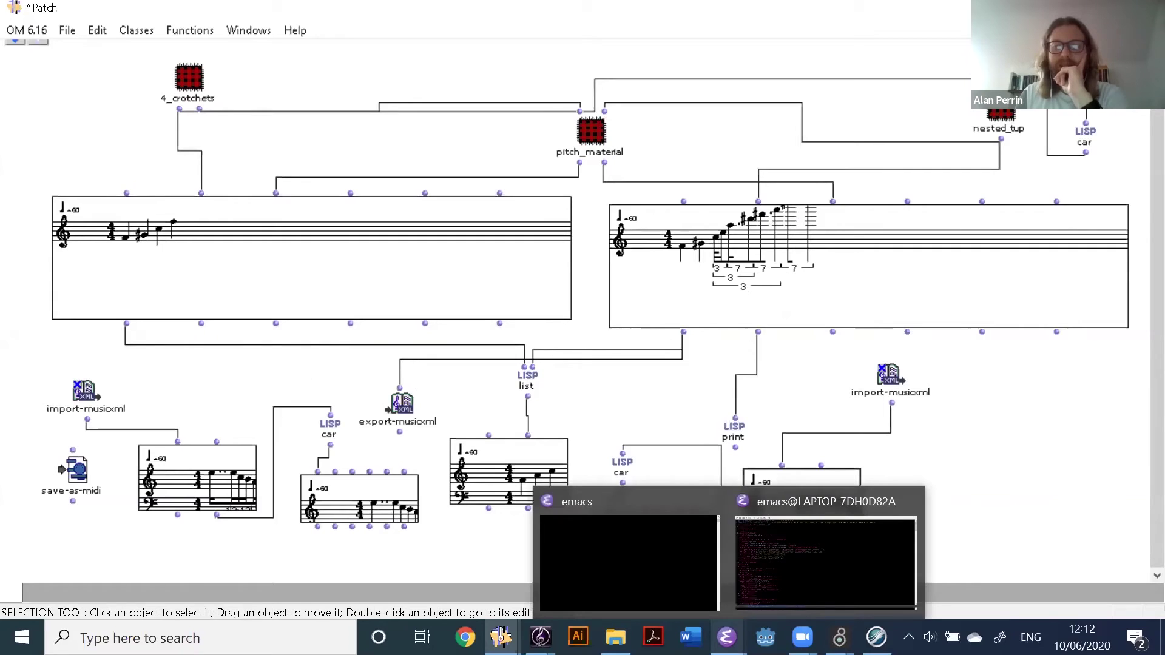
click(835, 537)
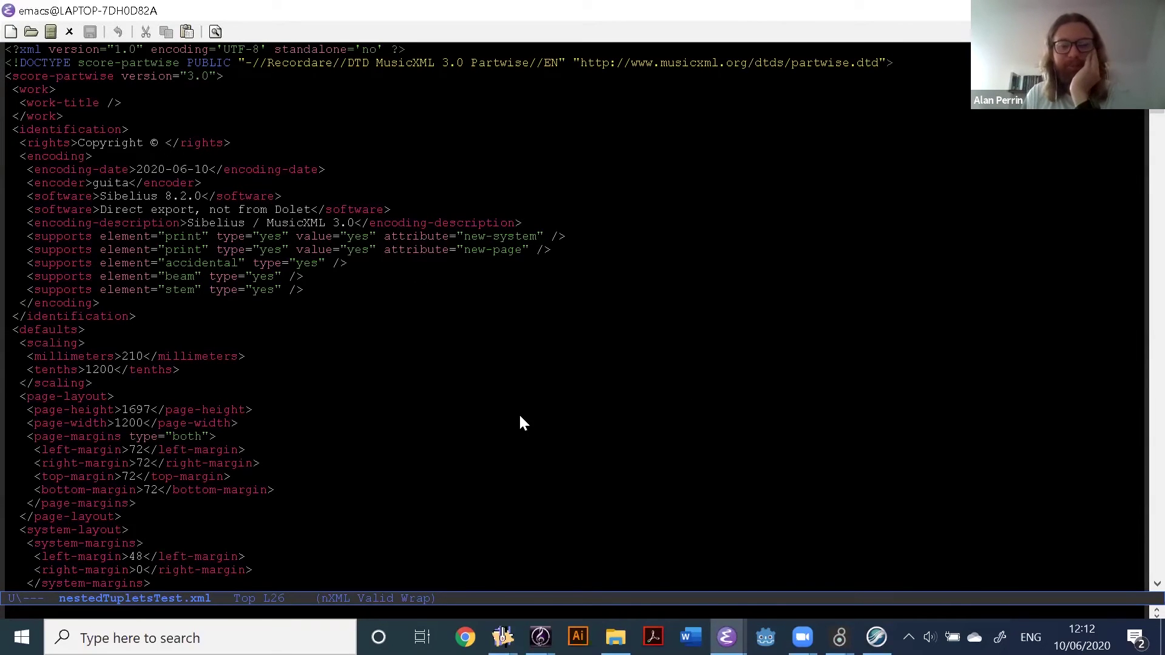
mouse_move(541, 637)
click(445, 570)
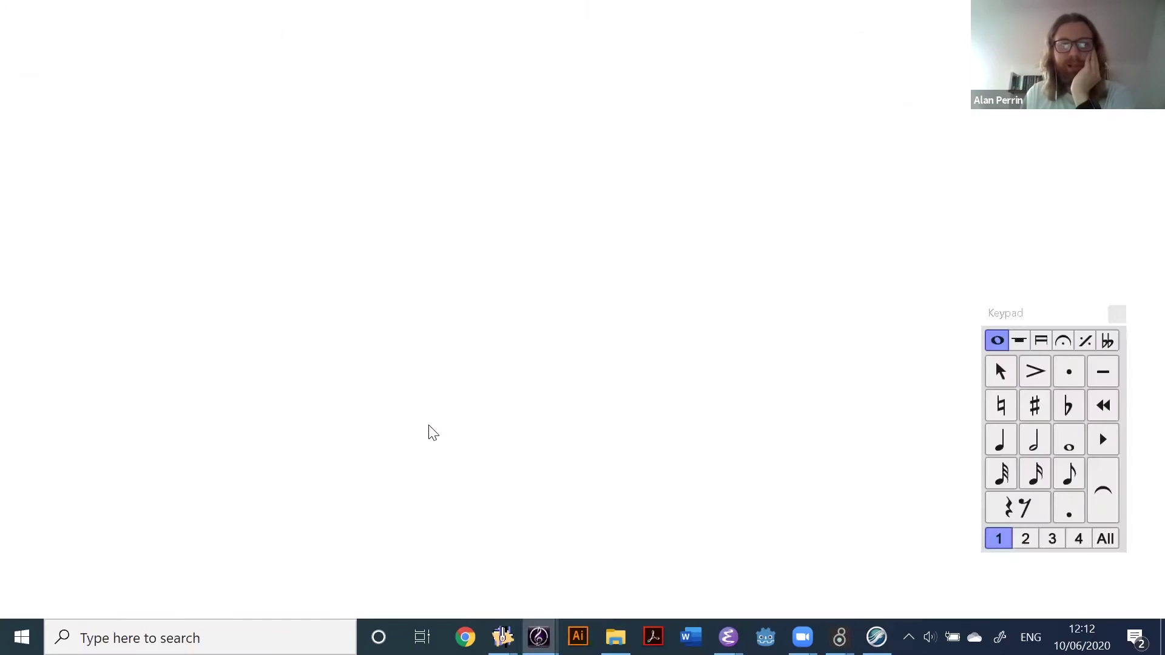
scroll(634, 358, up, 2)
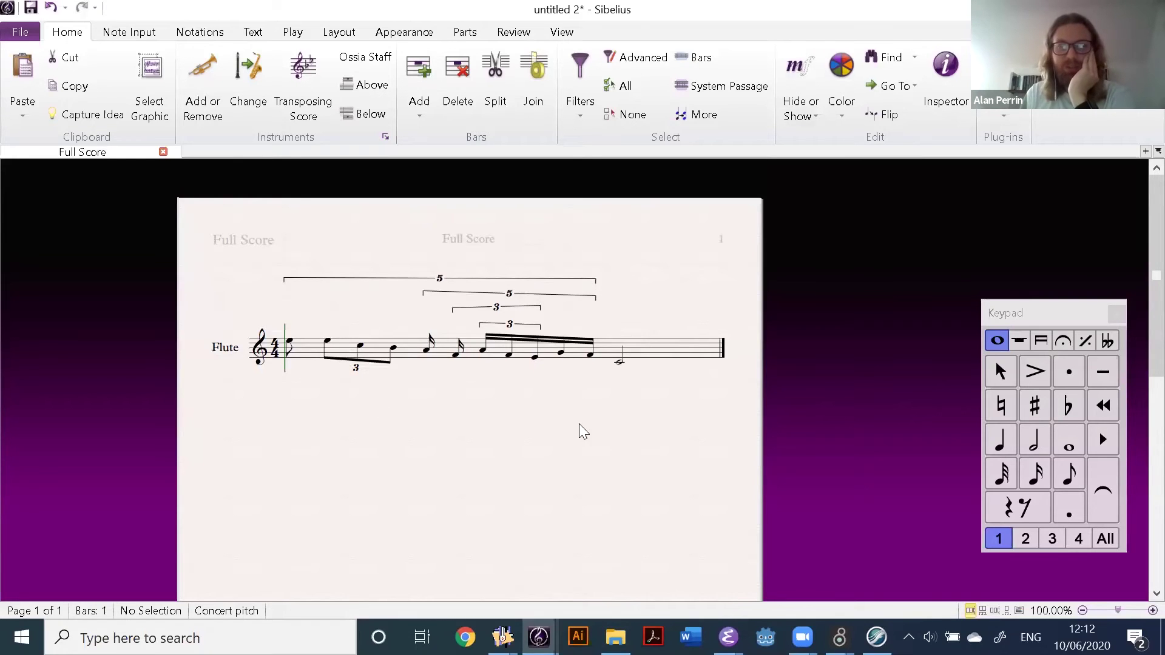
key(alt+Tab)
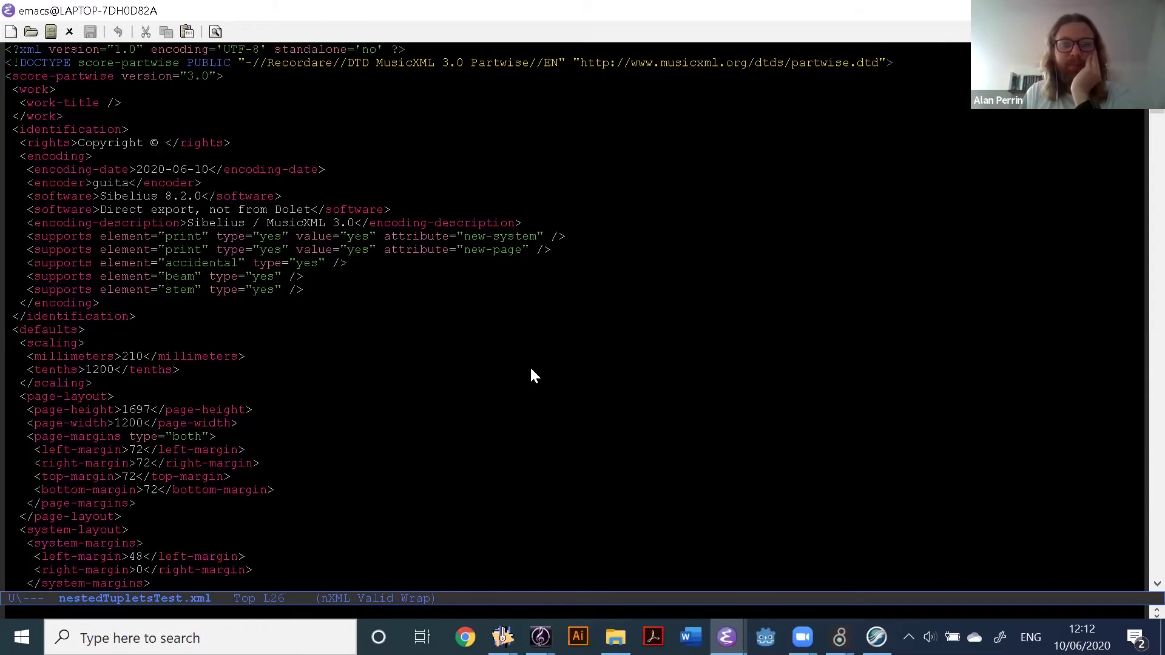
key(Up)
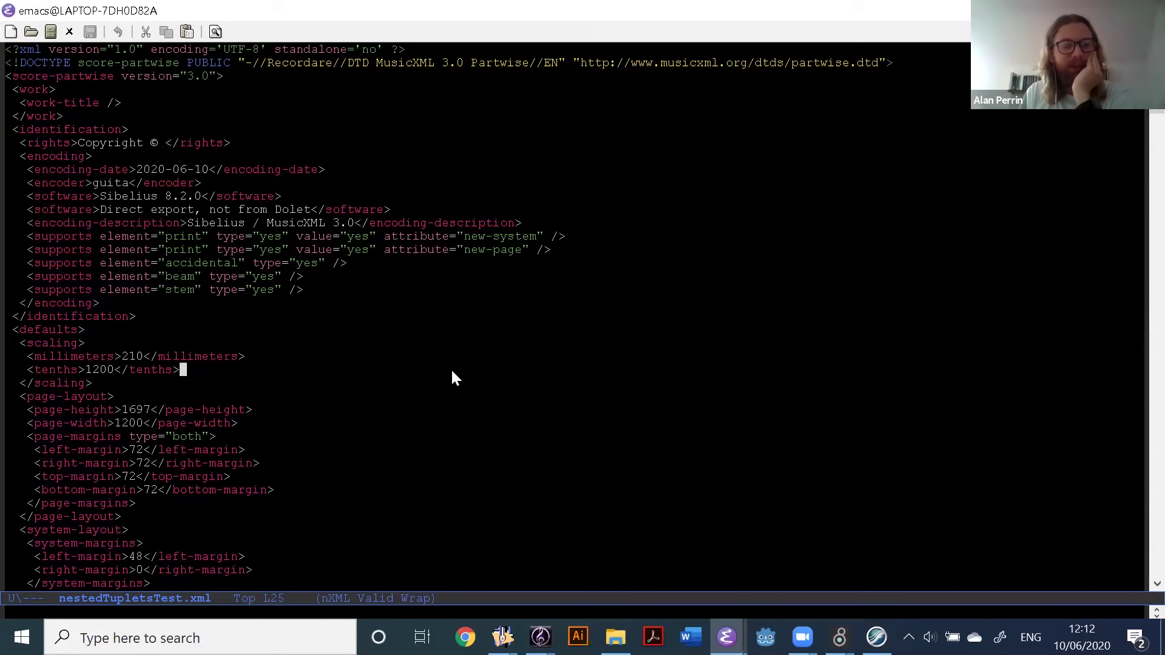
scroll(450, 367, down, 20)
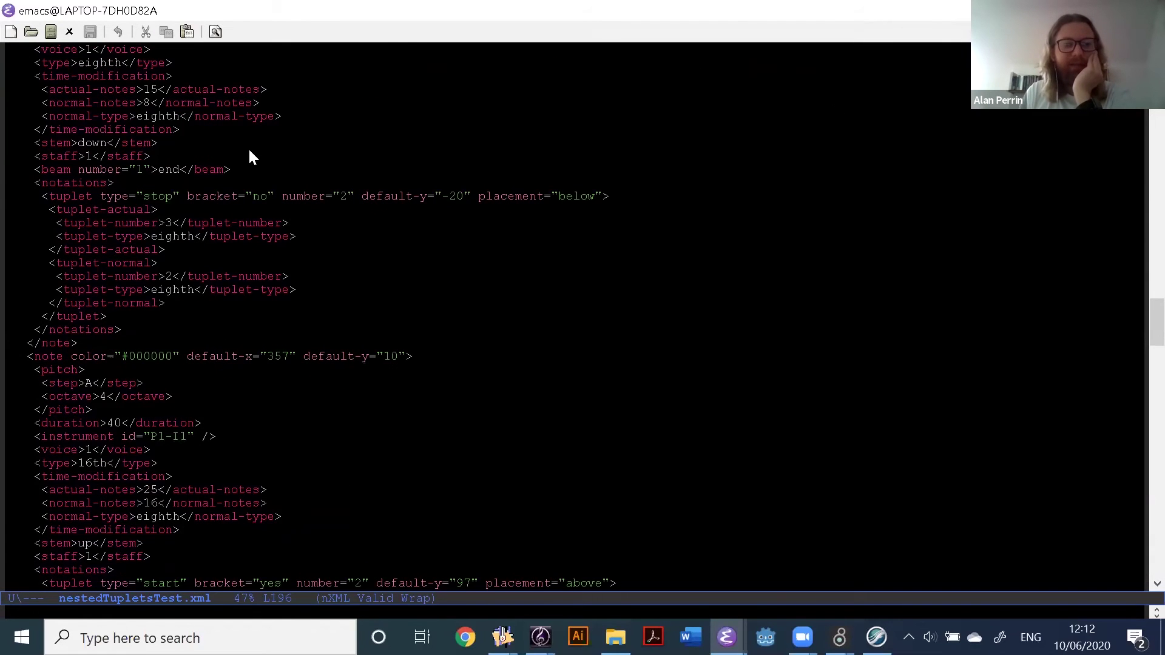
Switch back to the OpenMusic patch and evaluate the import-musicxml box beside print with nestedTupletsTest from the in-files folder
key(alt+Tab)
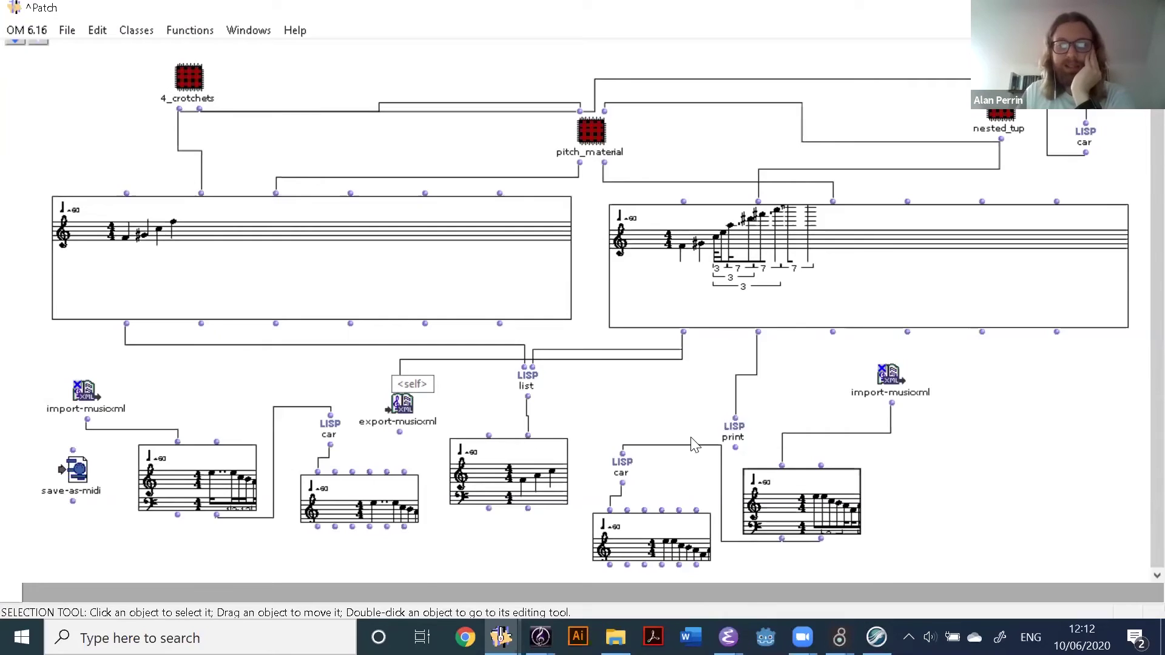
click(883, 389)
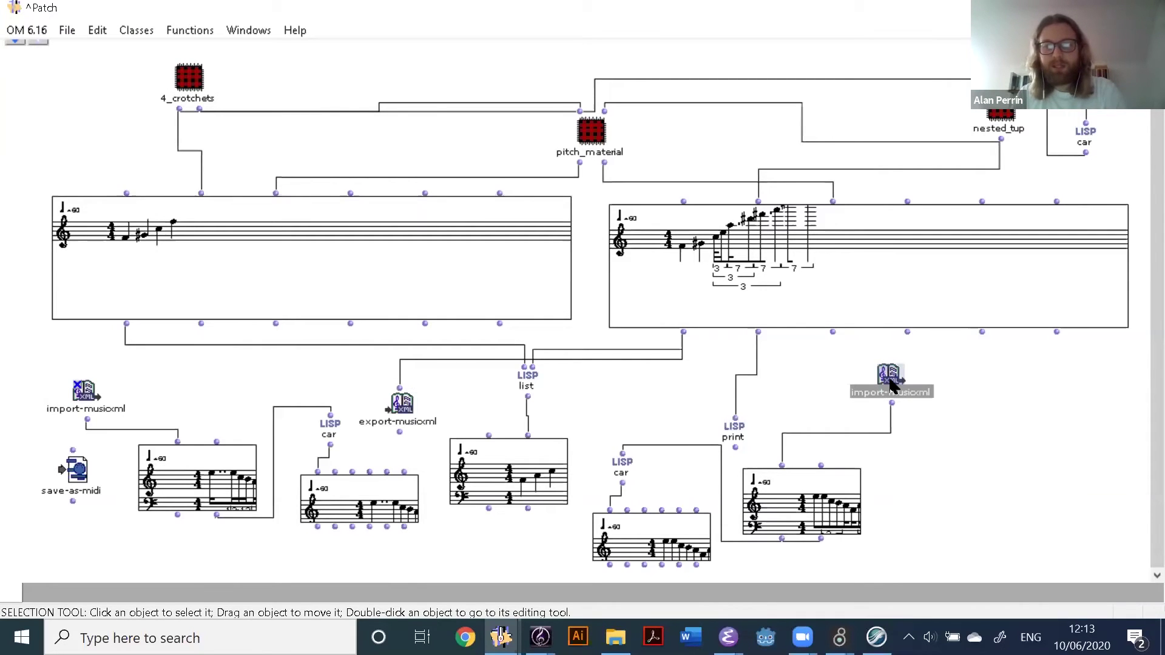
key(v)
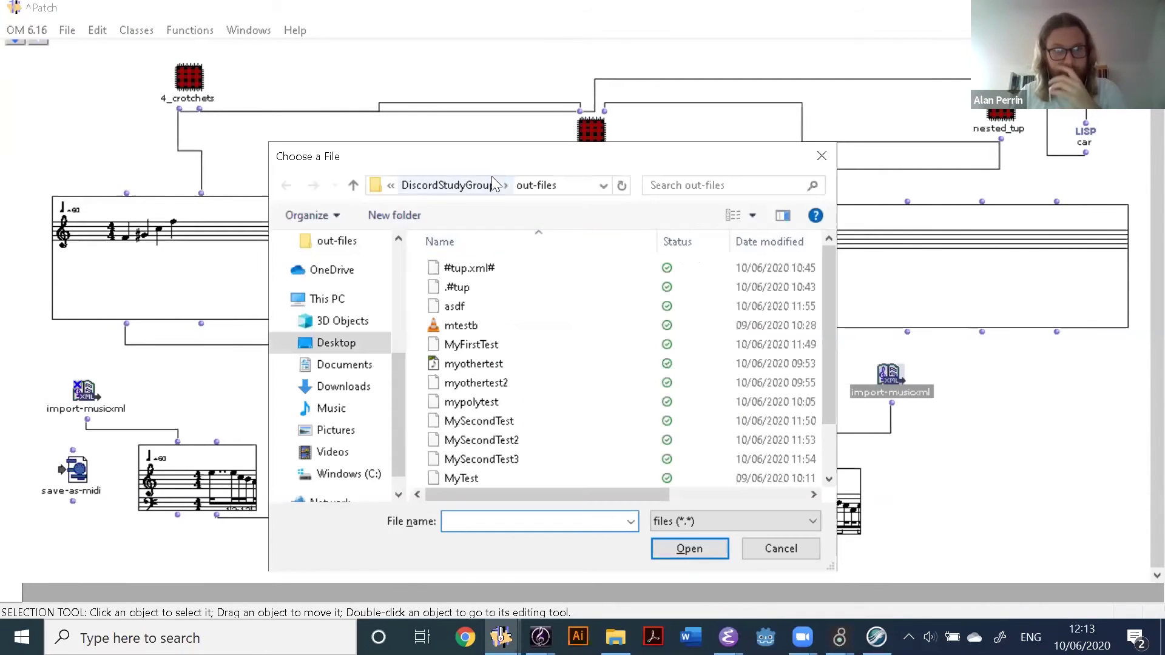
click(484, 189)
double_click(494, 304)
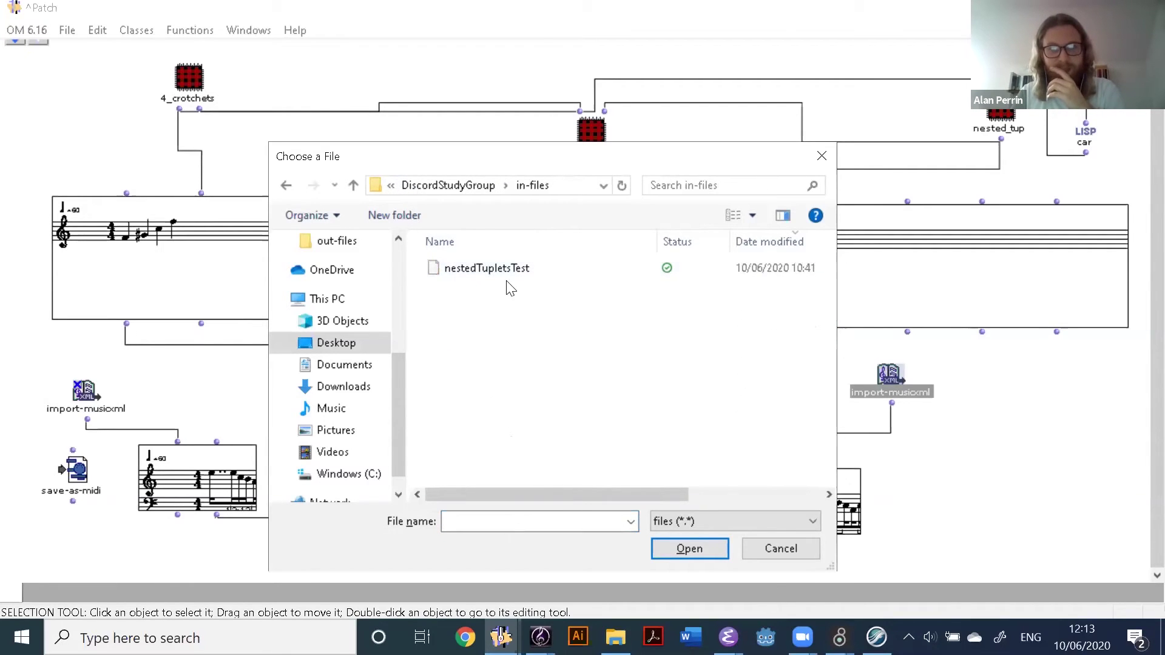
double_click(515, 279)
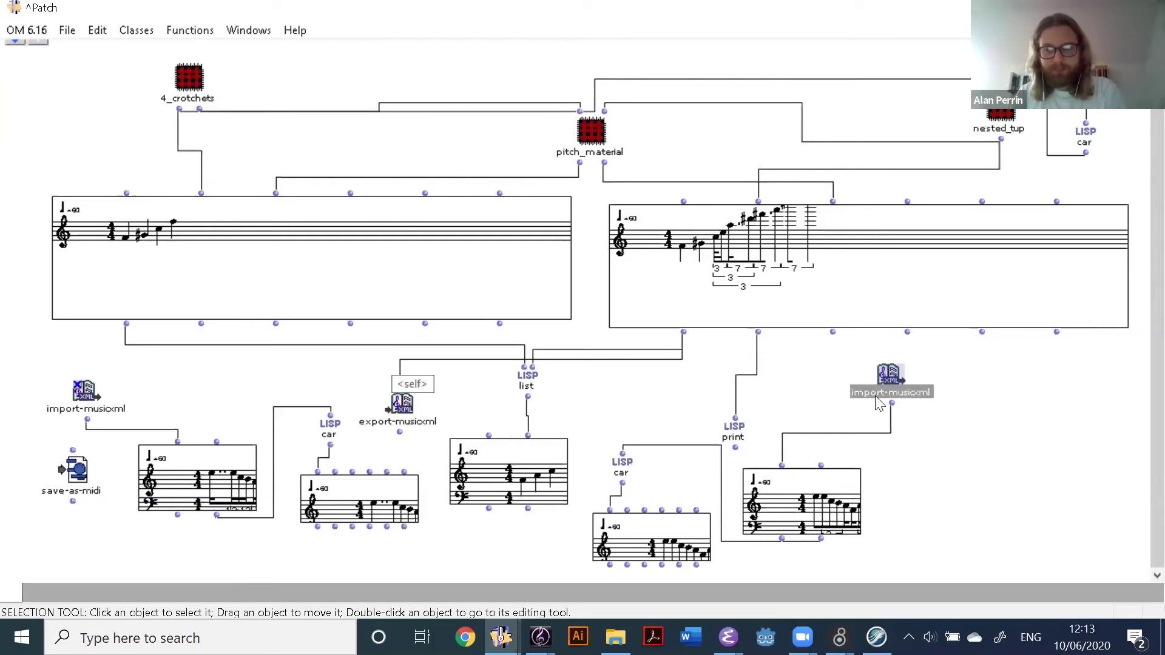
Open the poly fed by that import, compare its tuplets with the untitled 2 score in Sibelius, and play it back
double_click(829, 514)
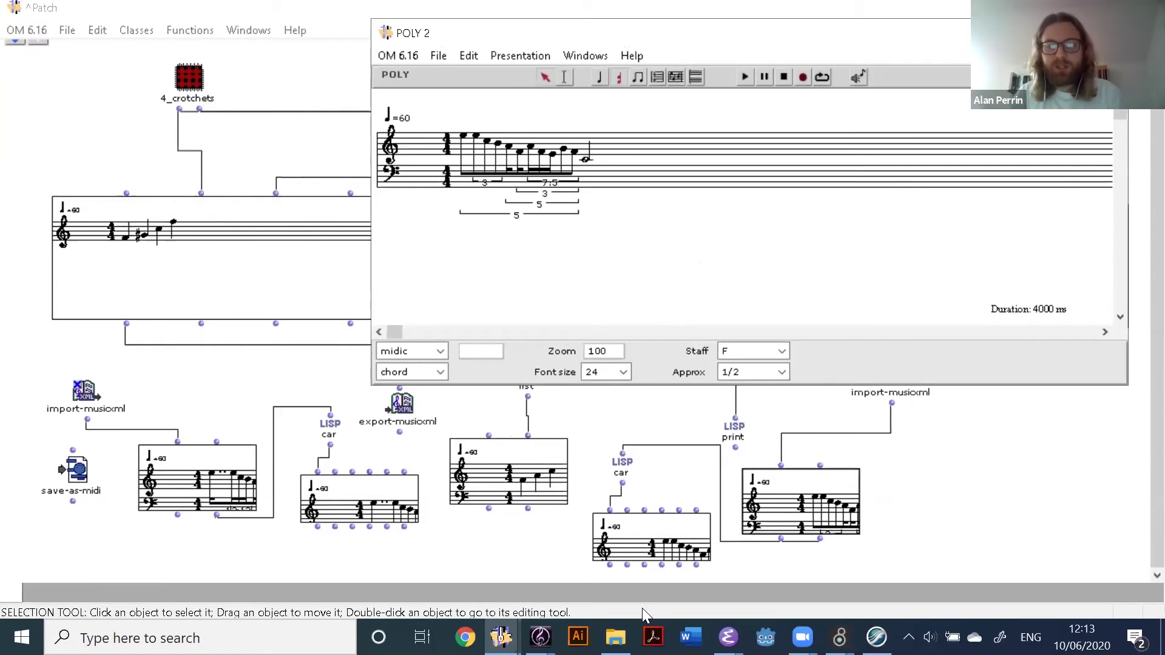
click(539, 637)
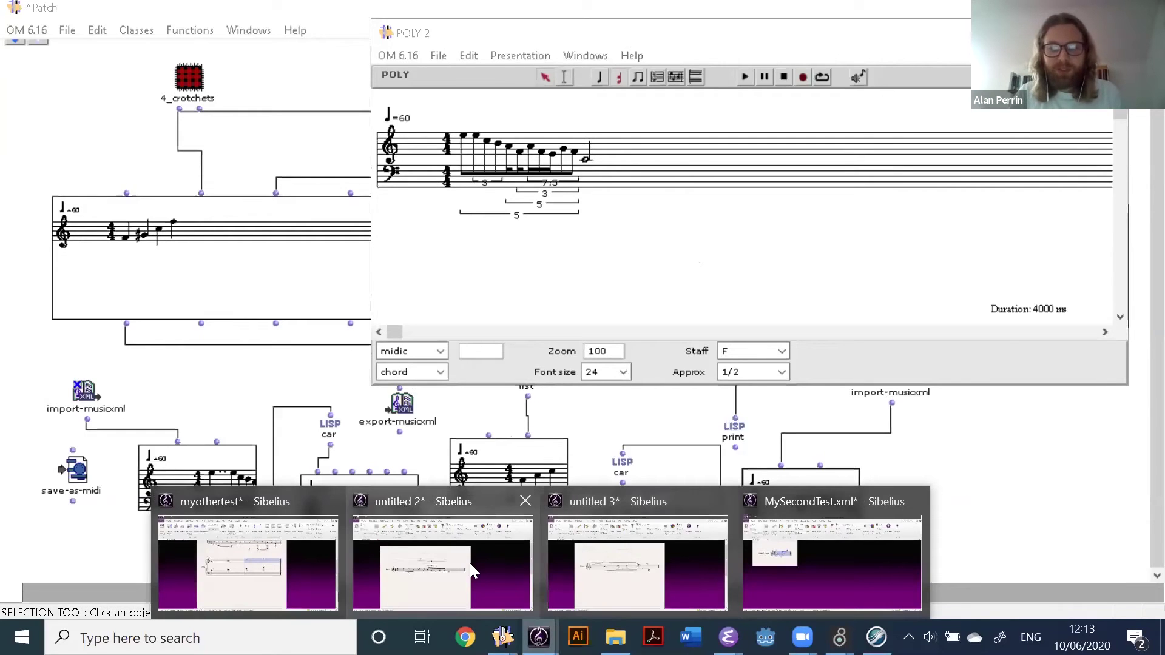
click(443, 561)
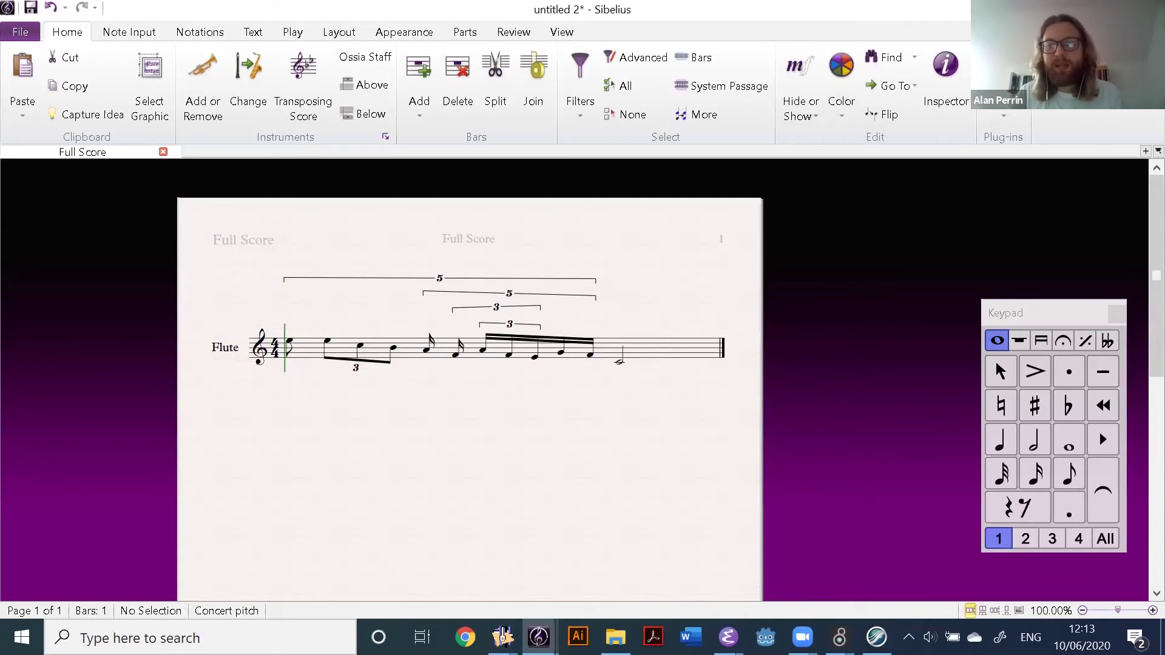
key(alt+Tab)
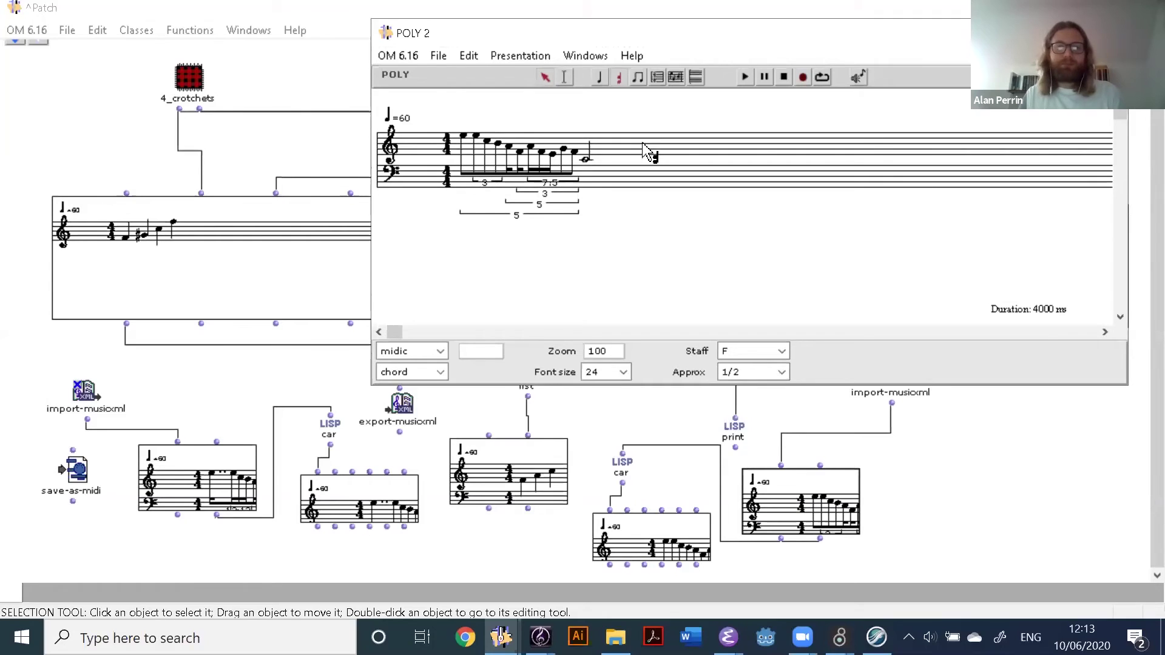
key(space)
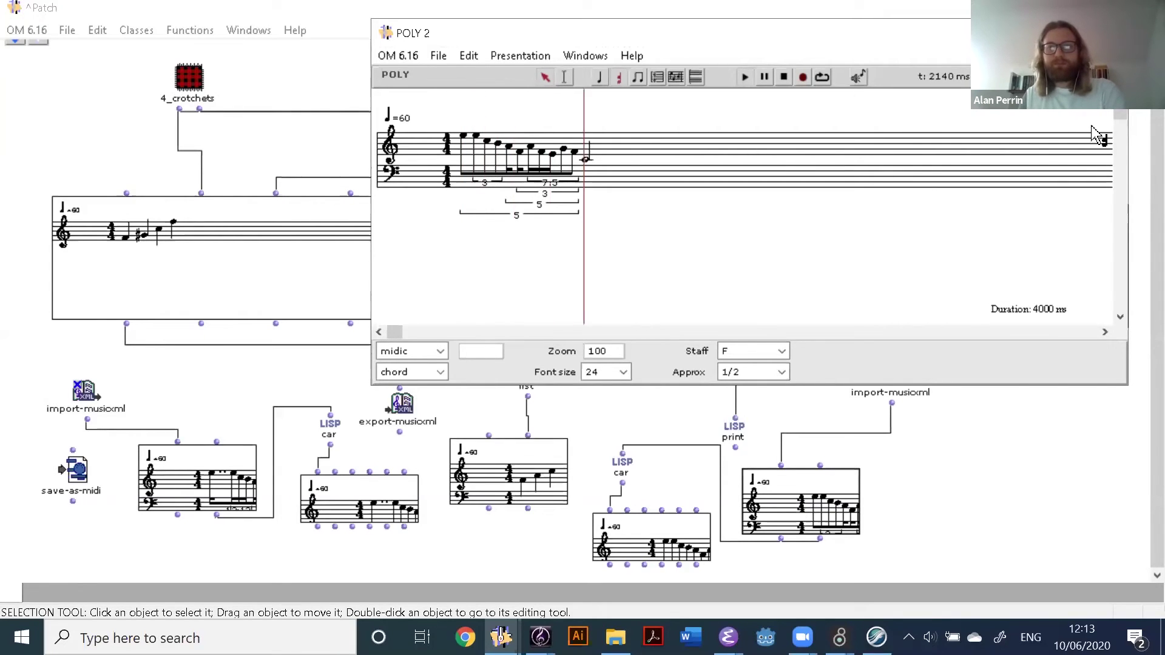
click(820, 400)
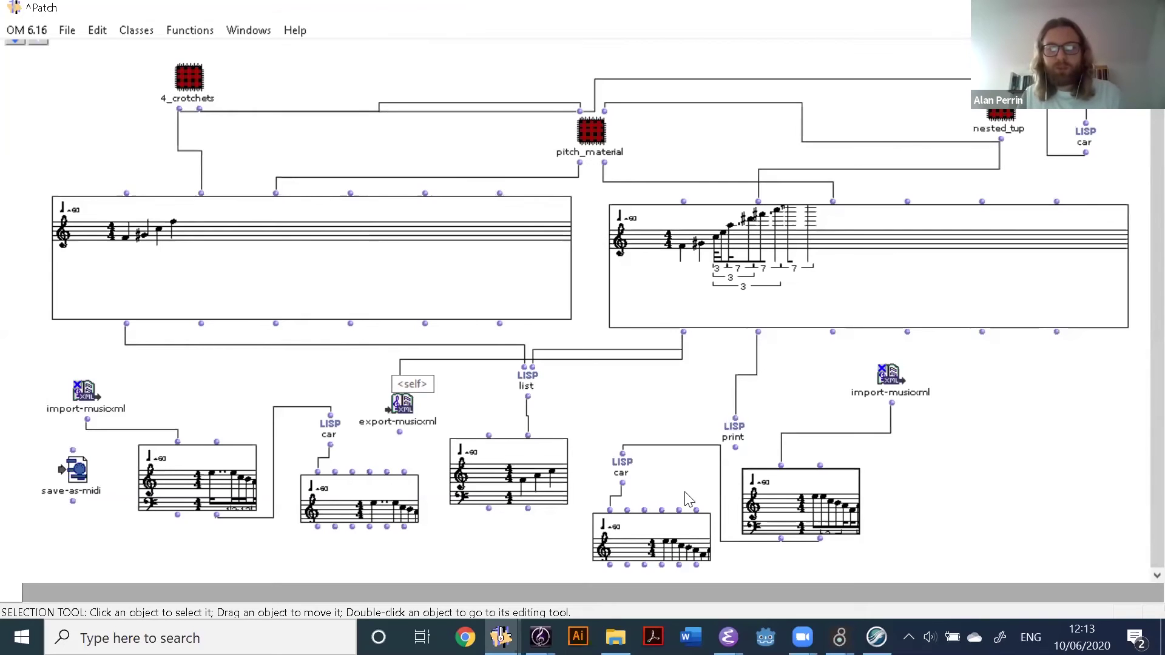
Nudge the poly box under the import-musicxml beside print, and inspect the notation of the poly fed by the other import
drag(805, 486, 819, 471)
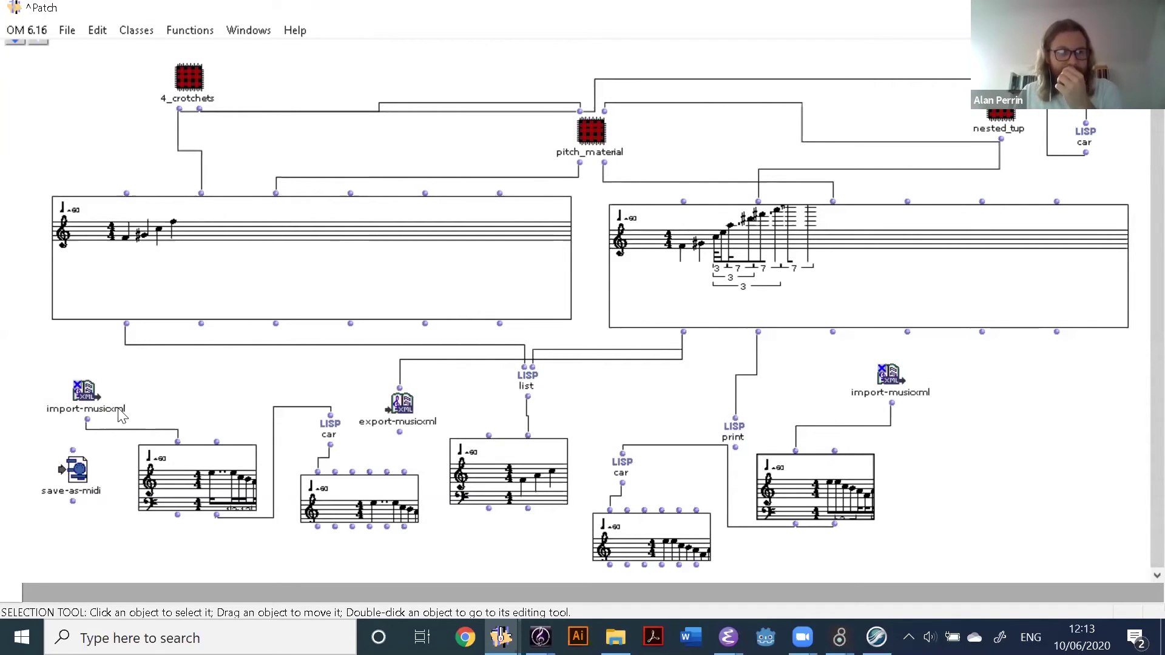
double_click(216, 484)
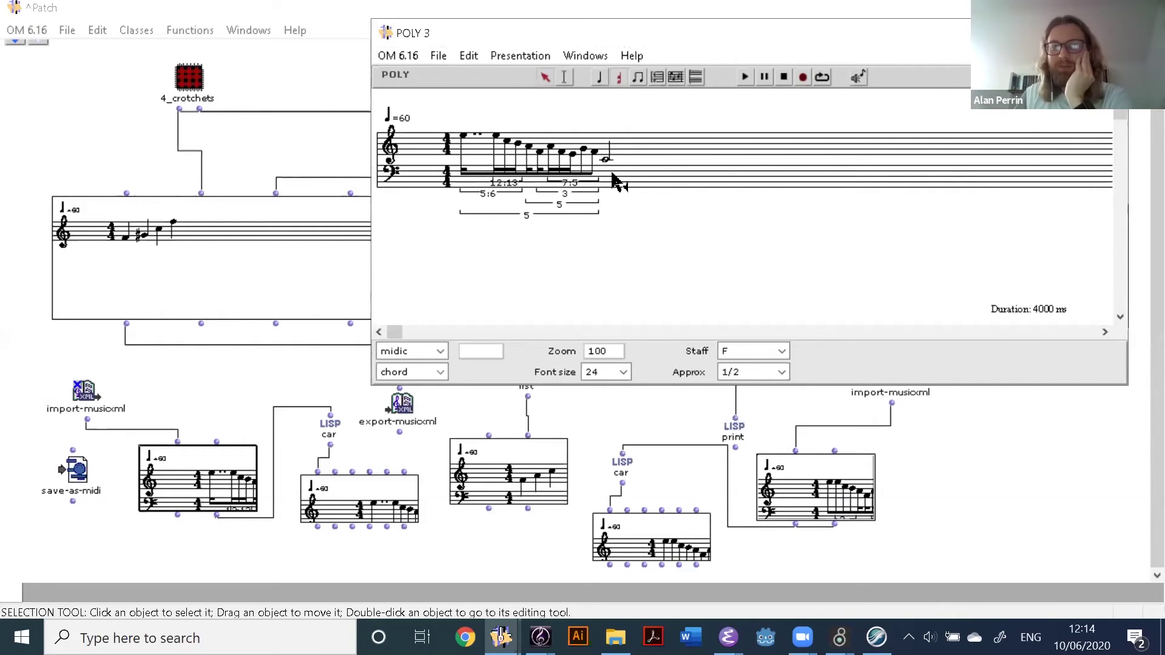
key(ctrl+w)
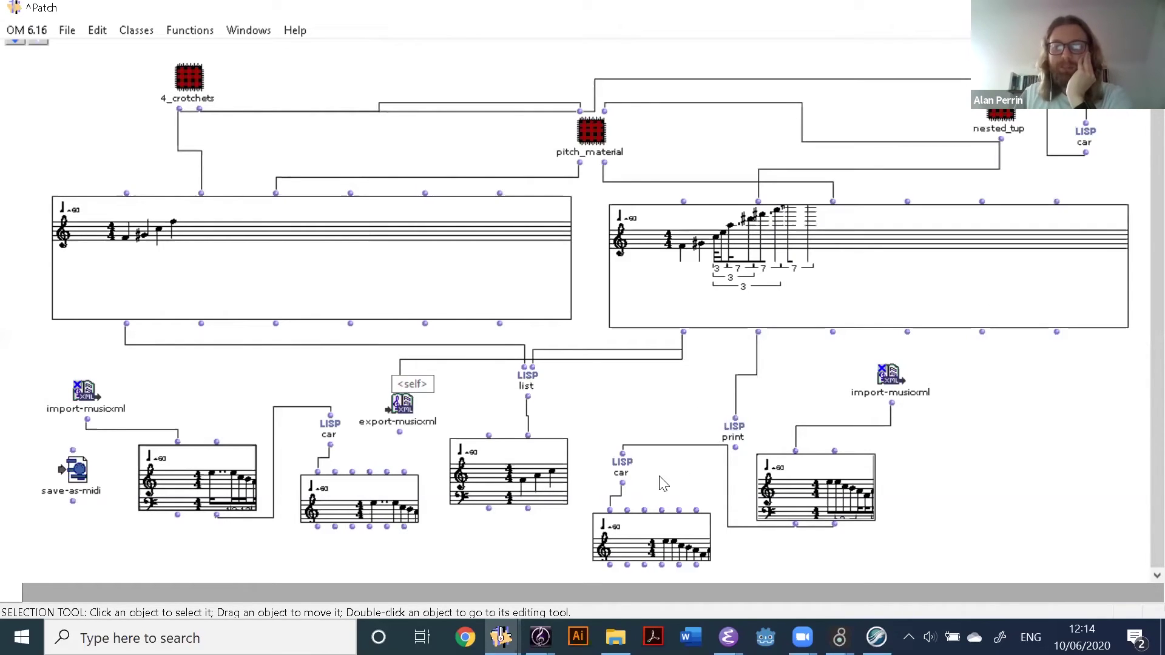
Connect the two voices fed by the car boxes to the list box's inputs and try to evaluate the poly below it without choosing a file
drag(609, 565, 533, 367)
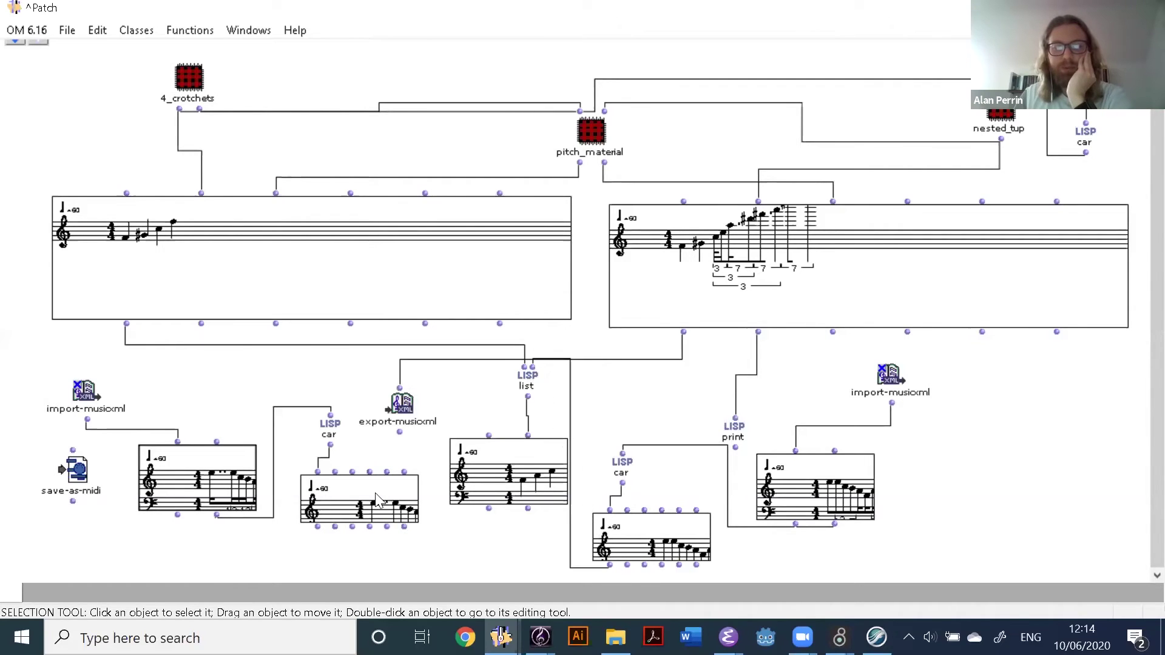
drag(317, 526, 525, 393)
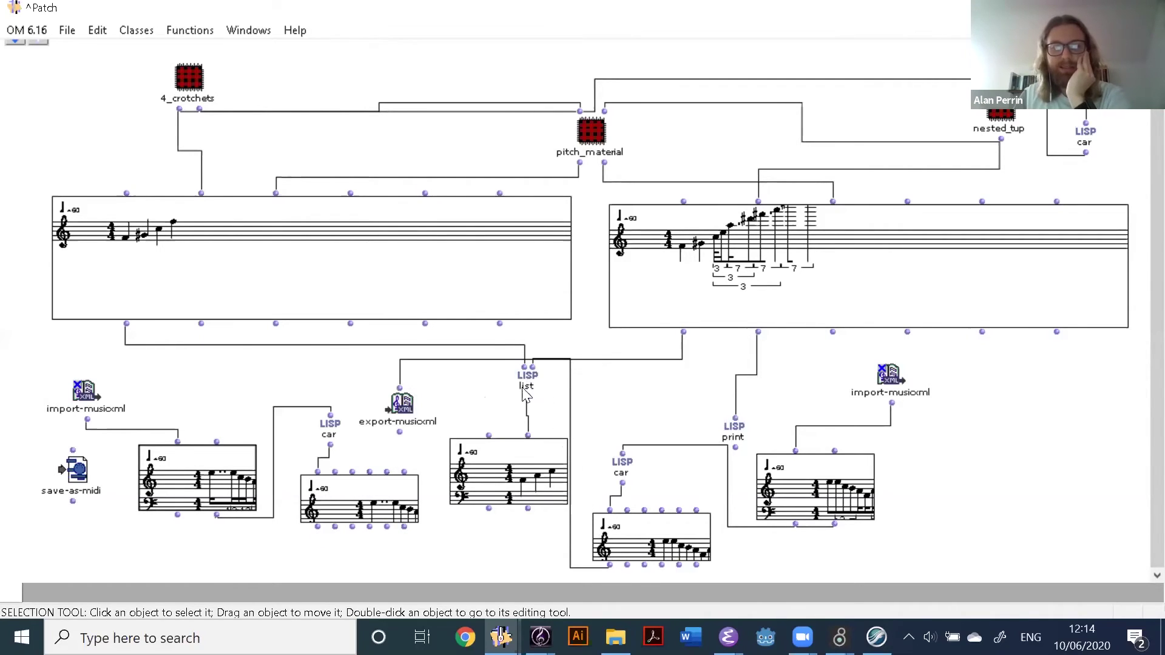
click(521, 453)
key(v)
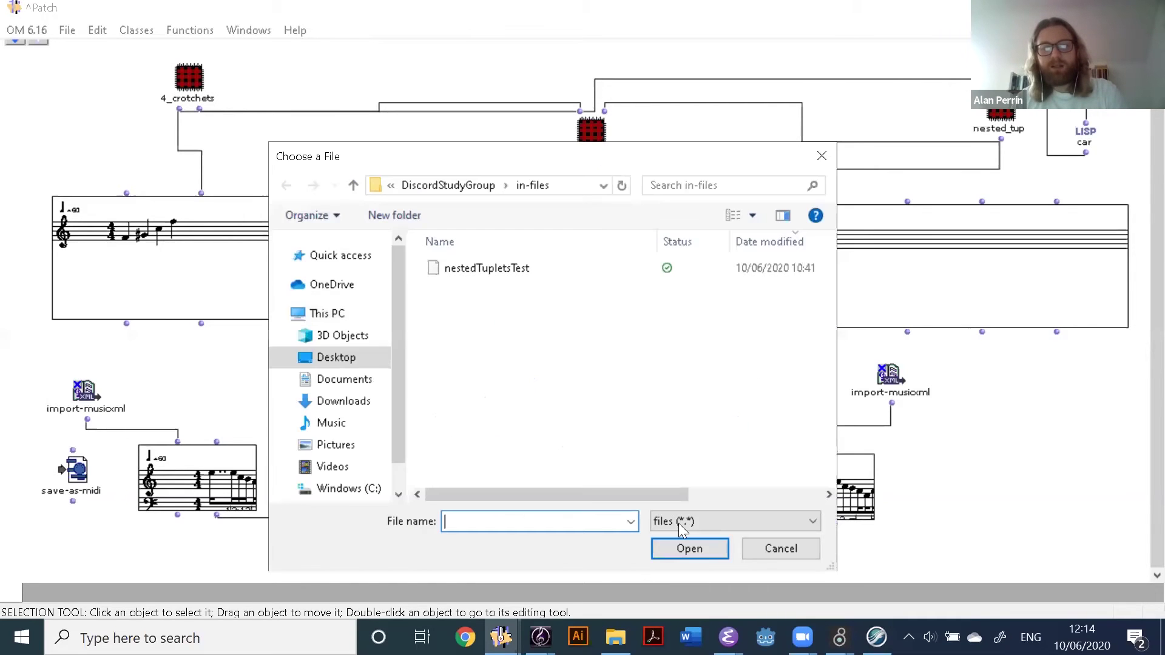
click(773, 556)
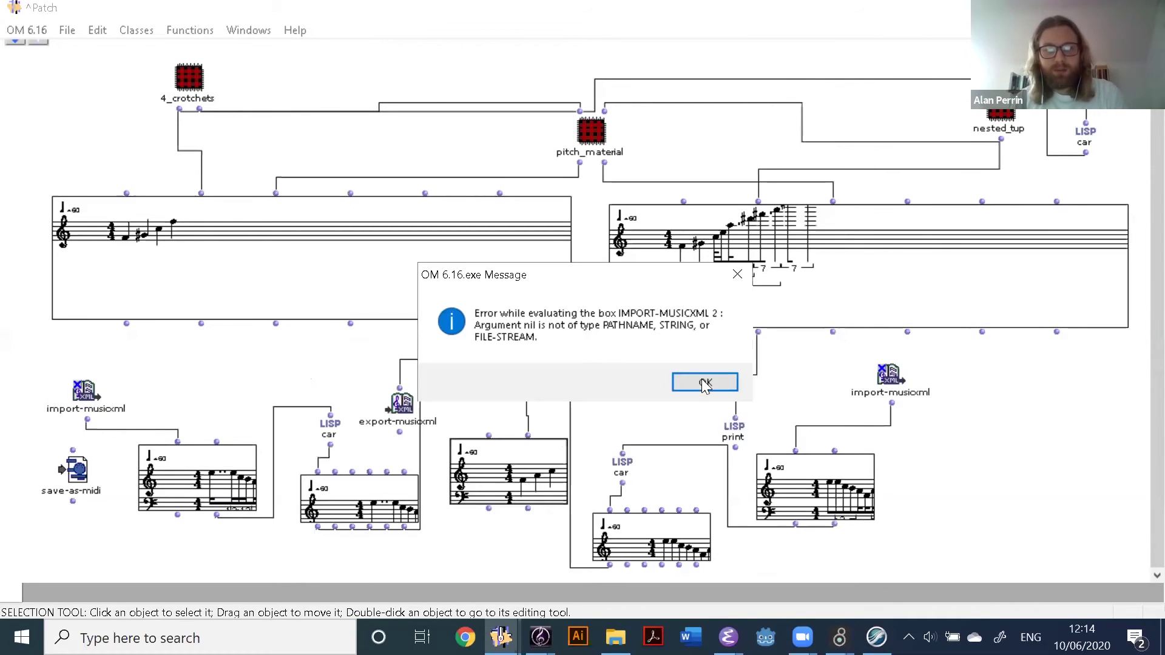
click(704, 383)
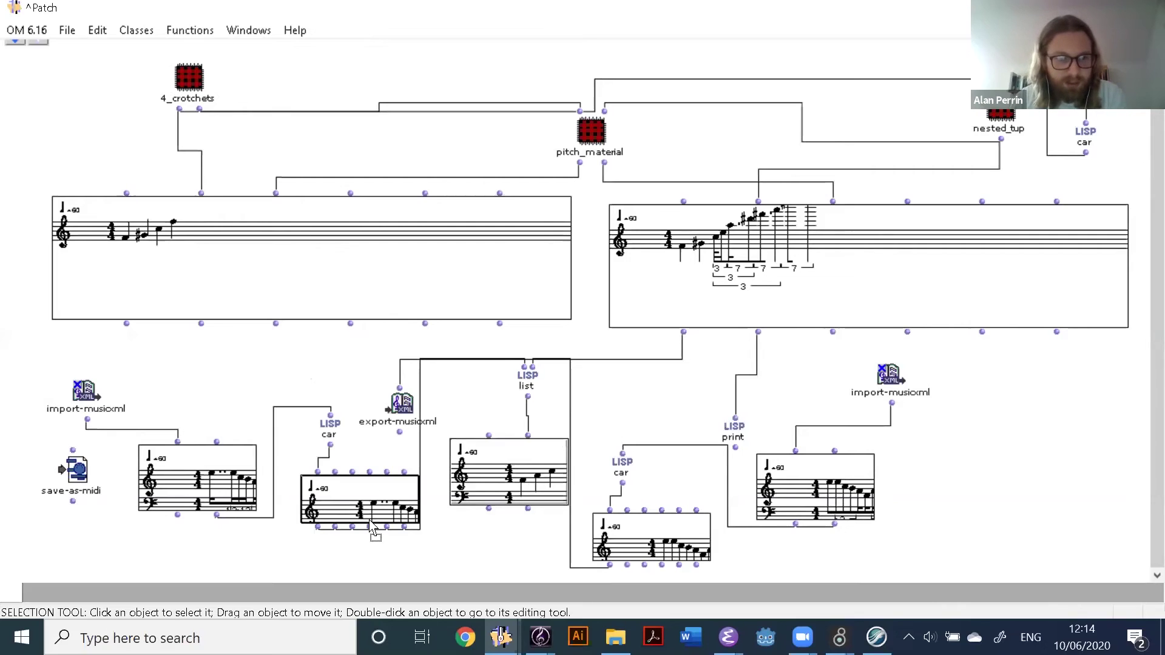
Move the voice box beside export-musicxml lower and lock it, and evaluate the poly box fed by list
drag(362, 503, 361, 521)
key(b)
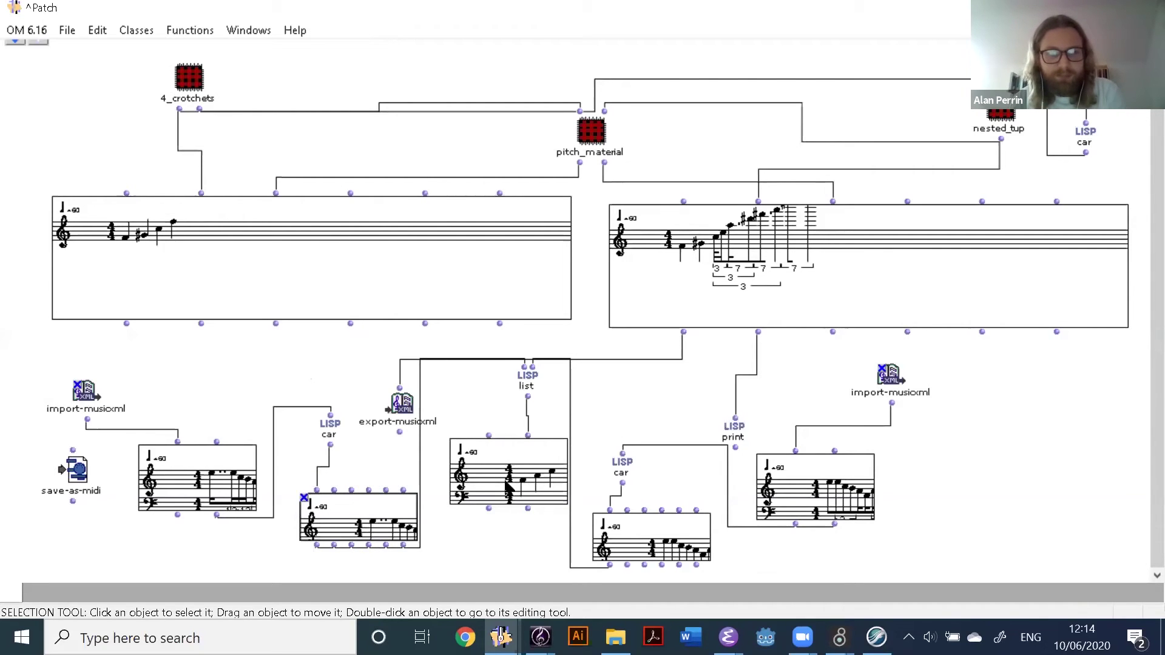
drag(534, 487, 534, 489)
key(v)
Open the poly fed by list, inspect the tuplets of its two combined voices, and close the editor
double_click(535, 489)
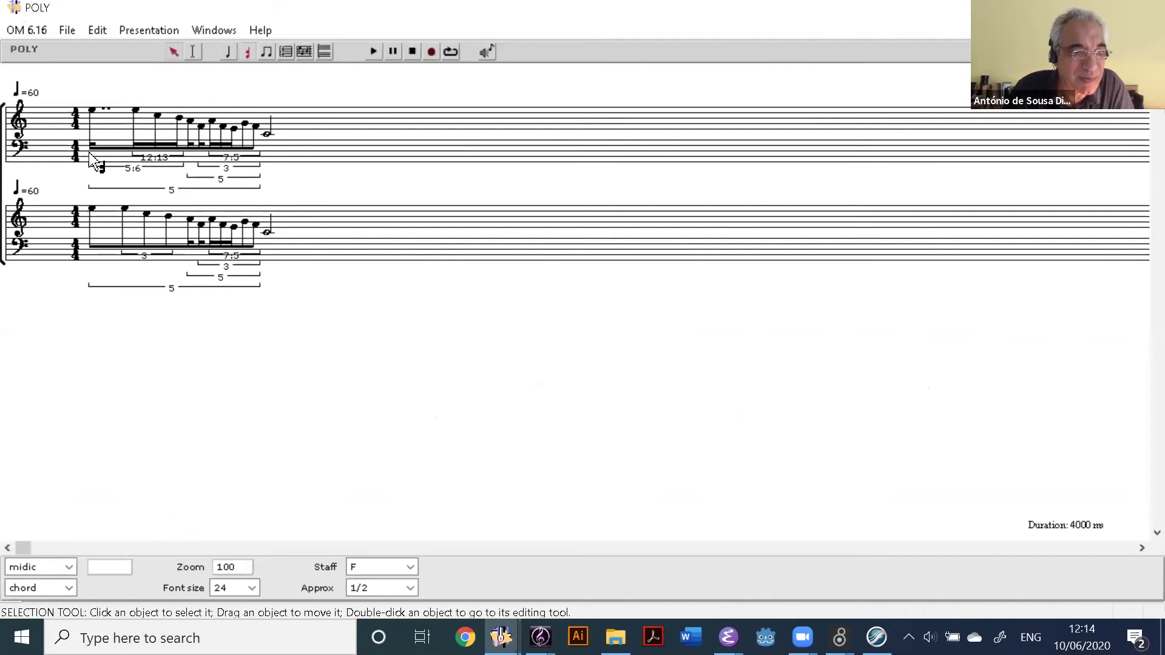
click(104, 229)
click(406, 311)
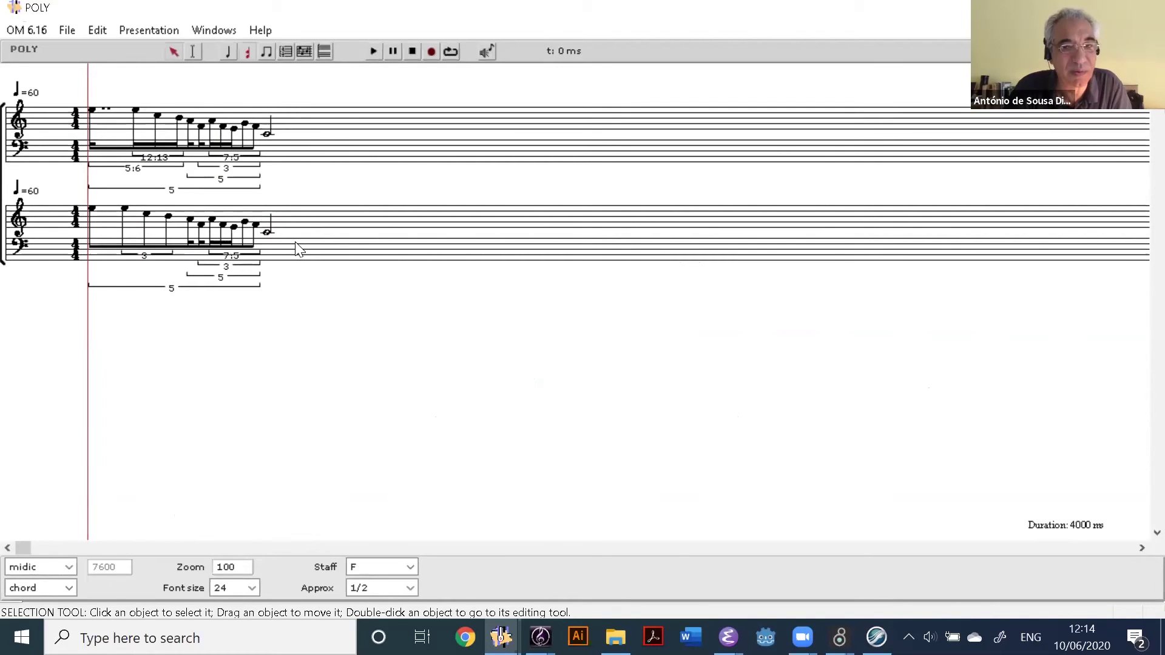
key(ctrl+w)
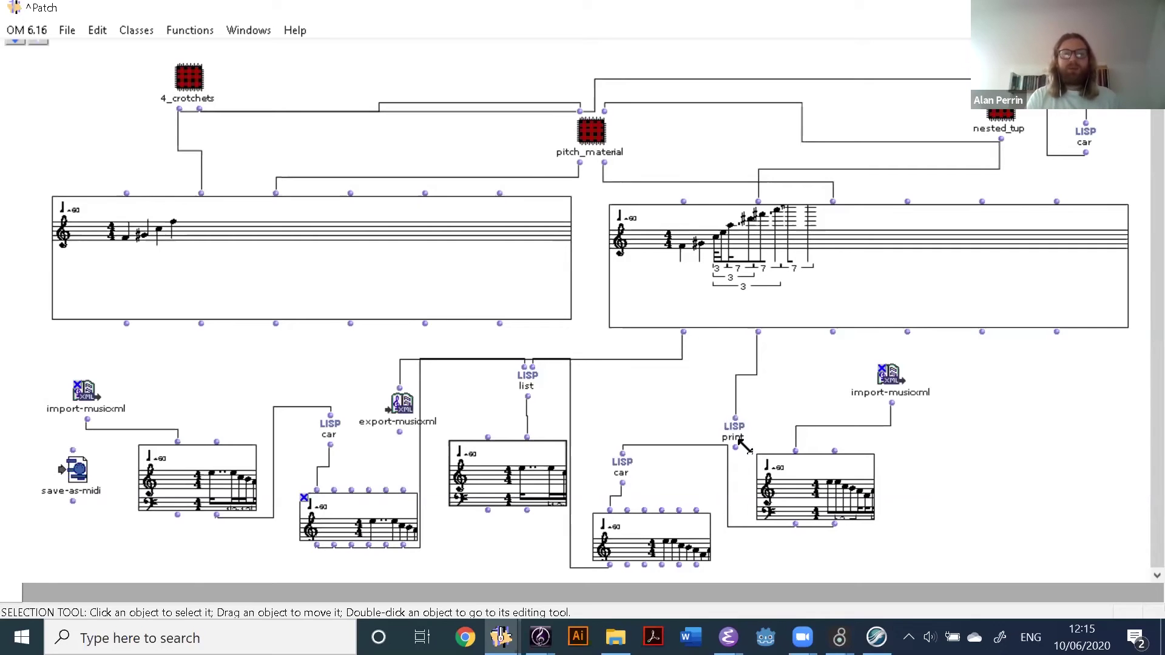
Switch to nestedTupletsTest.xml in Emacs
mouse_move(727, 637)
click(784, 583)
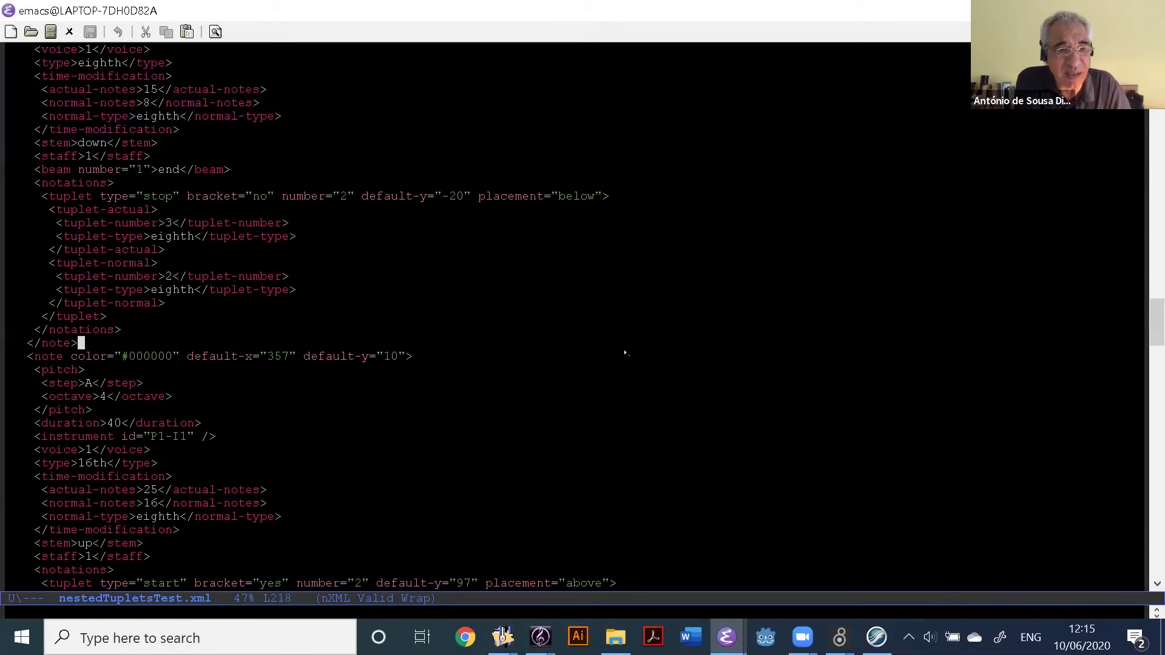
key(ctrl+x)
key(ctrl+f)
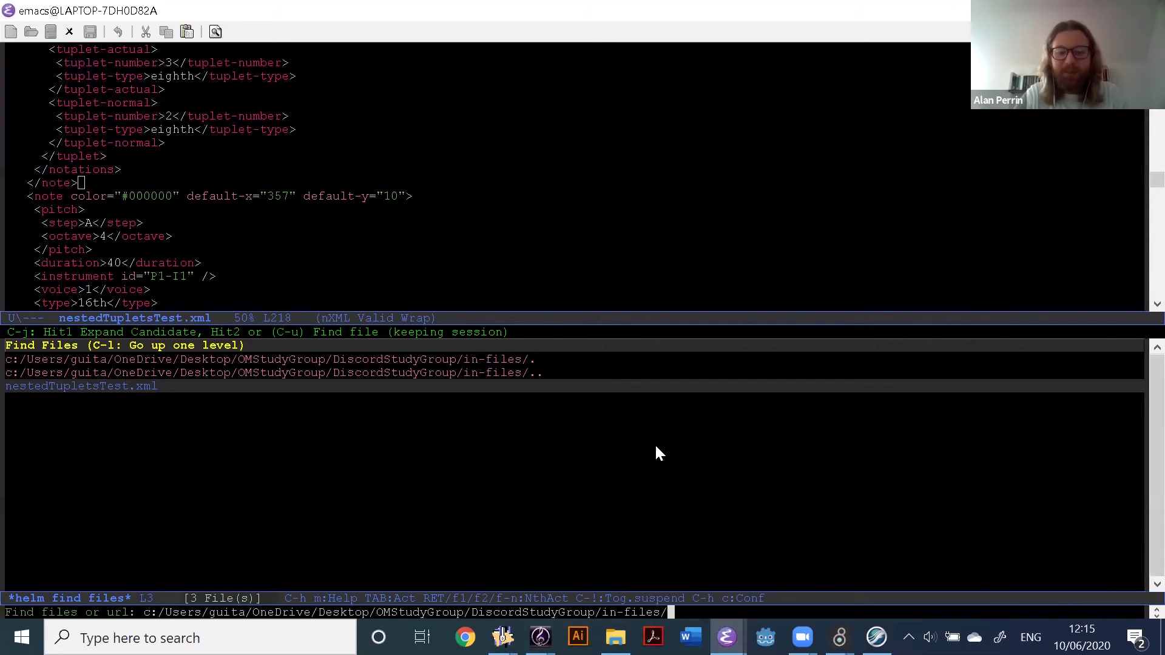
key(ctrl+x)
key(0)
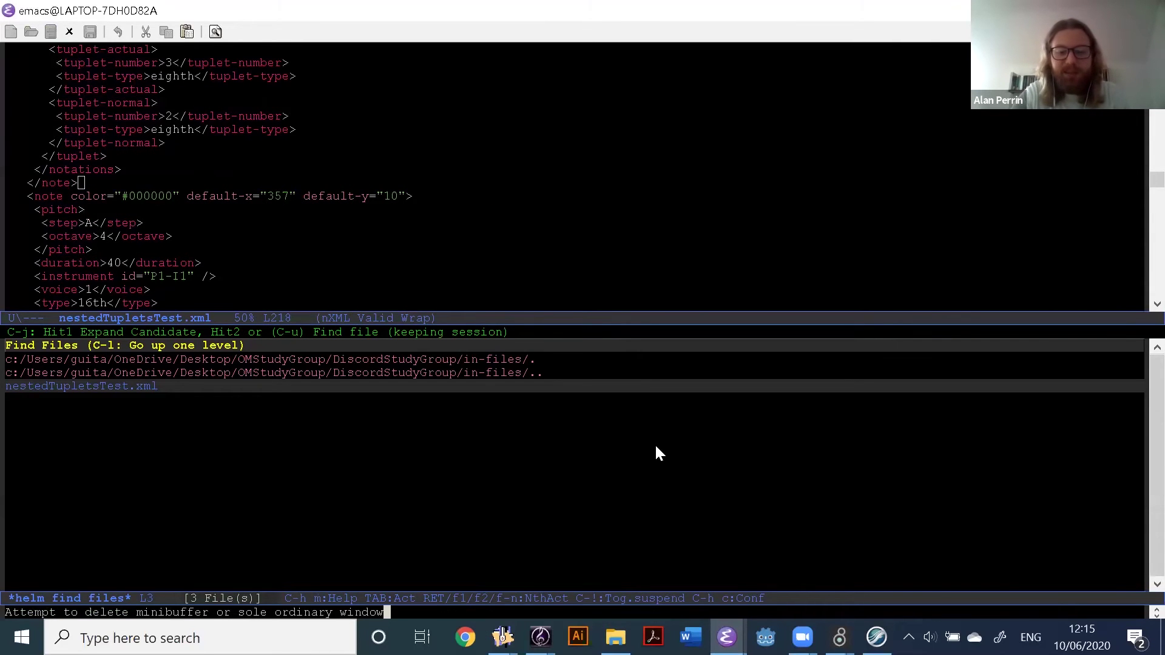
key(ctrl+g)
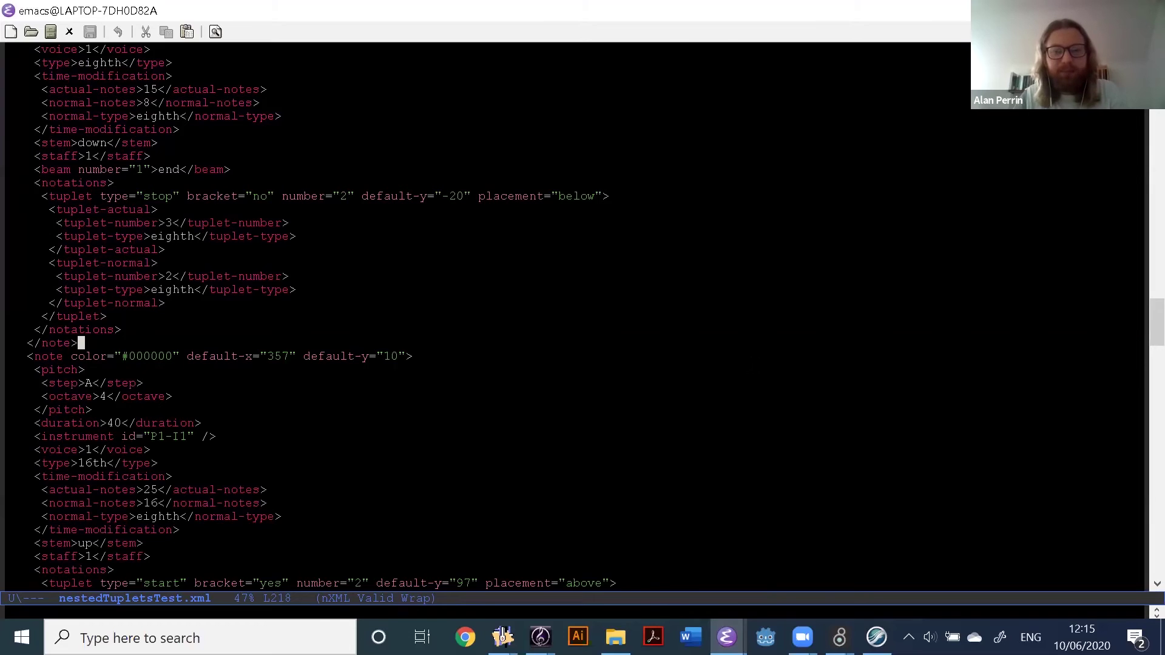
Split the nestedTupletsTest.xml view into two side-by-side panes and make the new pane active
key(ctrl+x)
key(3)
click(855, 424)
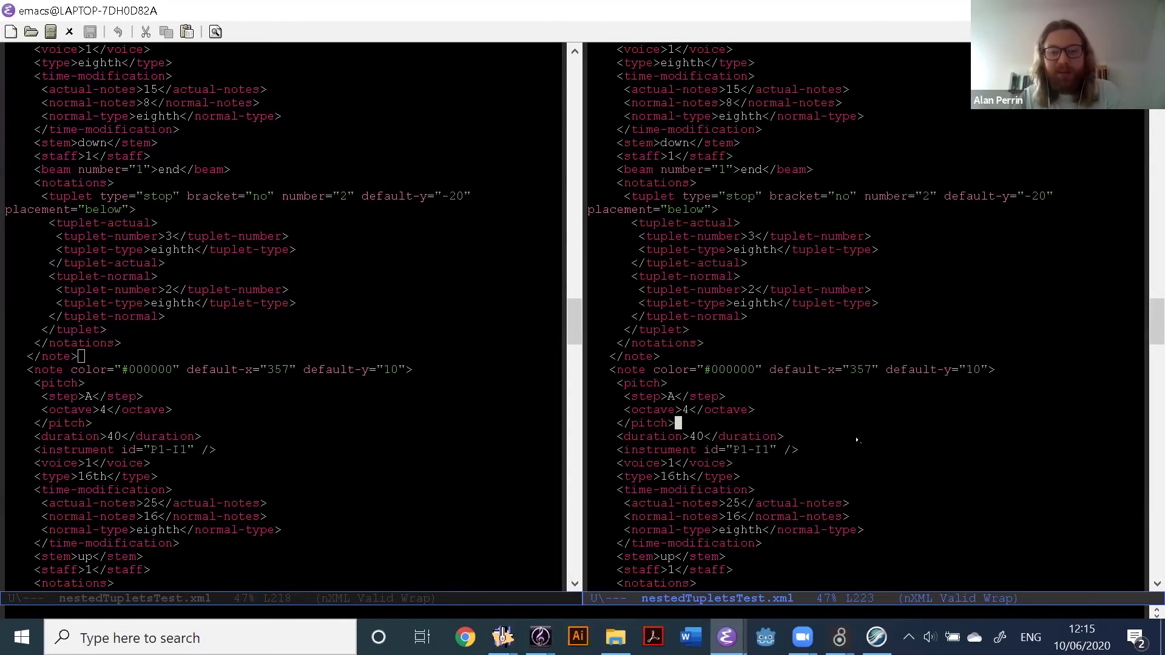
Start finding a file for the new pane and navigate from in-files to the out-files folder of DiscordStudyGroup
key(ctrl+x)
key(ctrl+f)
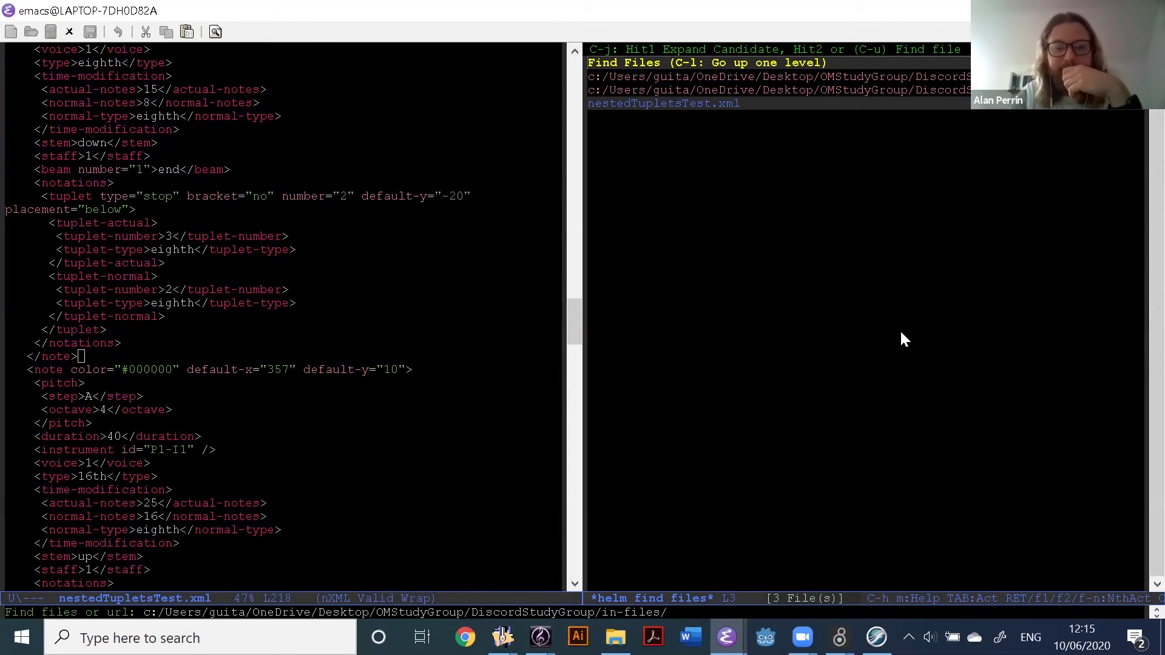
key(BackSpace)
key(BackSpace)
key(BackSpace)
key(BackSpace)
key(BackSpace)
key(BackSpace)
key(BackSpace)
key(BackSpace)
key(BackSpace)
key(Down)
key(Down)
key(Down)
key(Down)
key(Down)
key(ctrl+j)
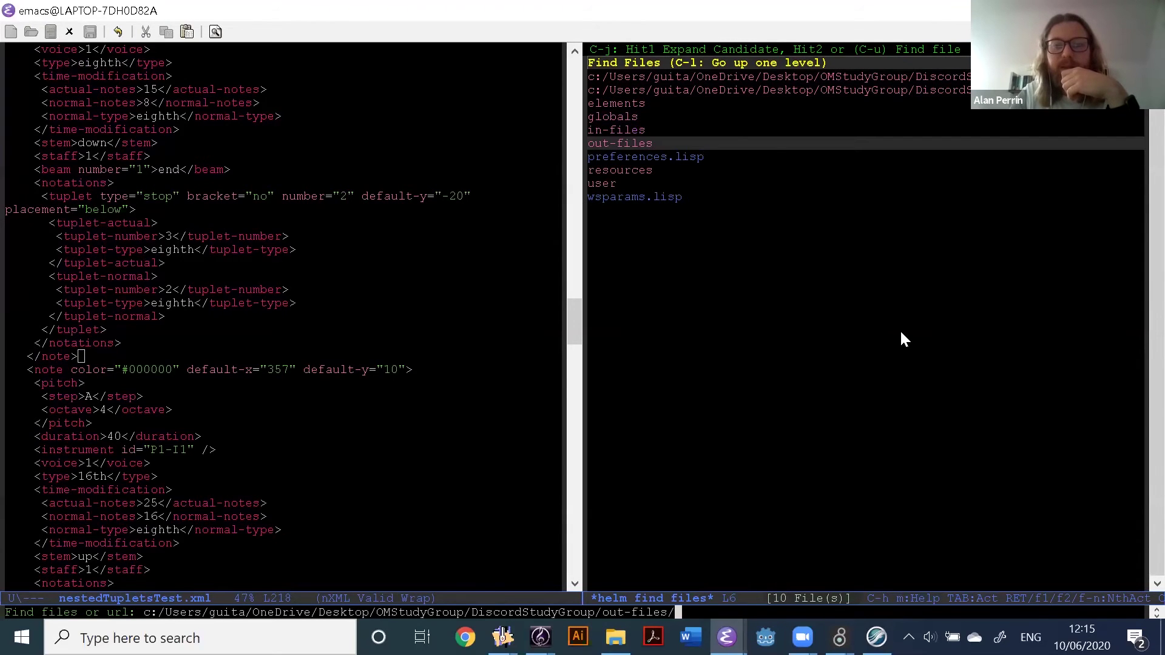
Open MyFirstTest.xml from the out-files folder beside nestedTupletsTest.xml
key(Down)
key(Down)
key(Down)
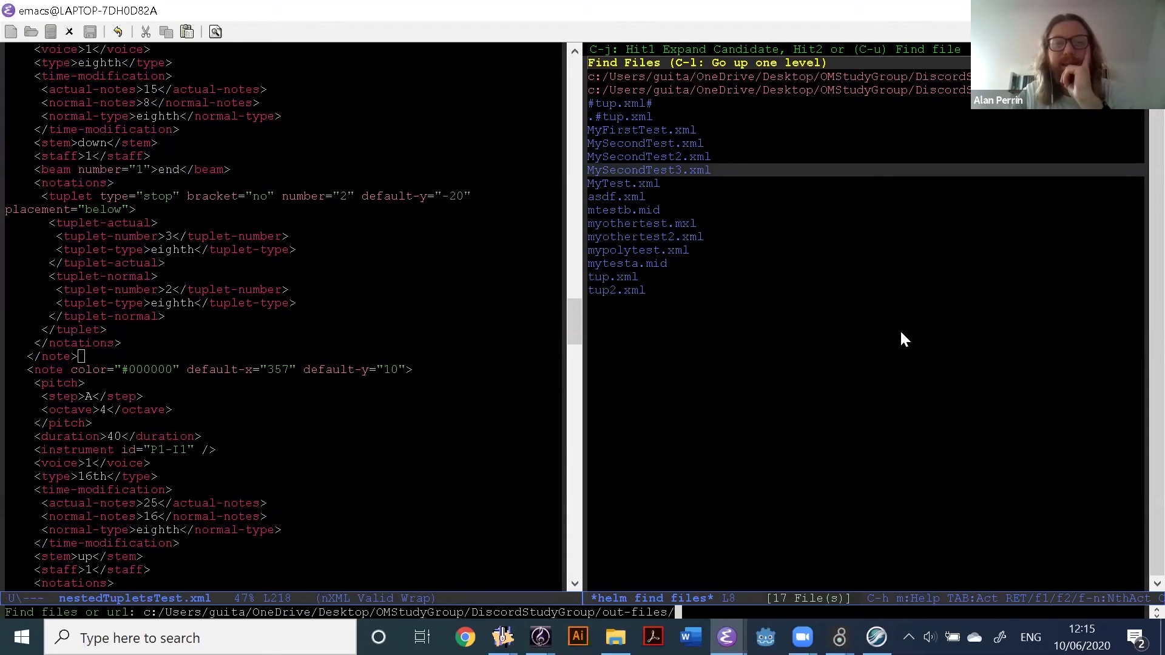
key(Up)
key(Up)
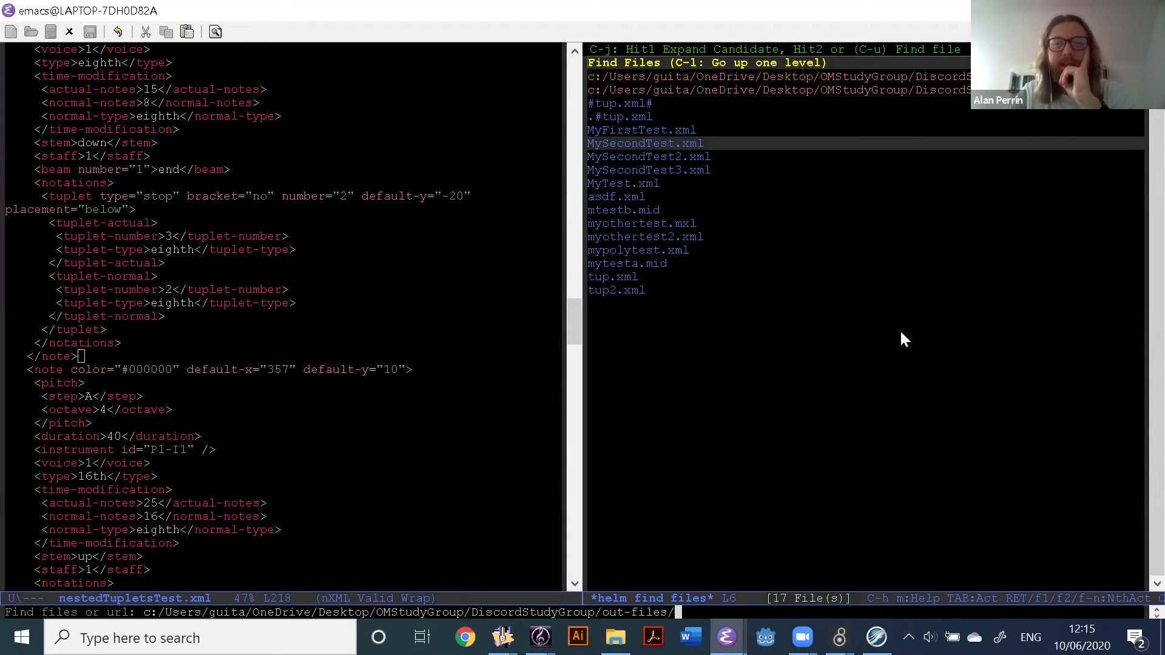
key(Down)
key(Up)
key(Up)
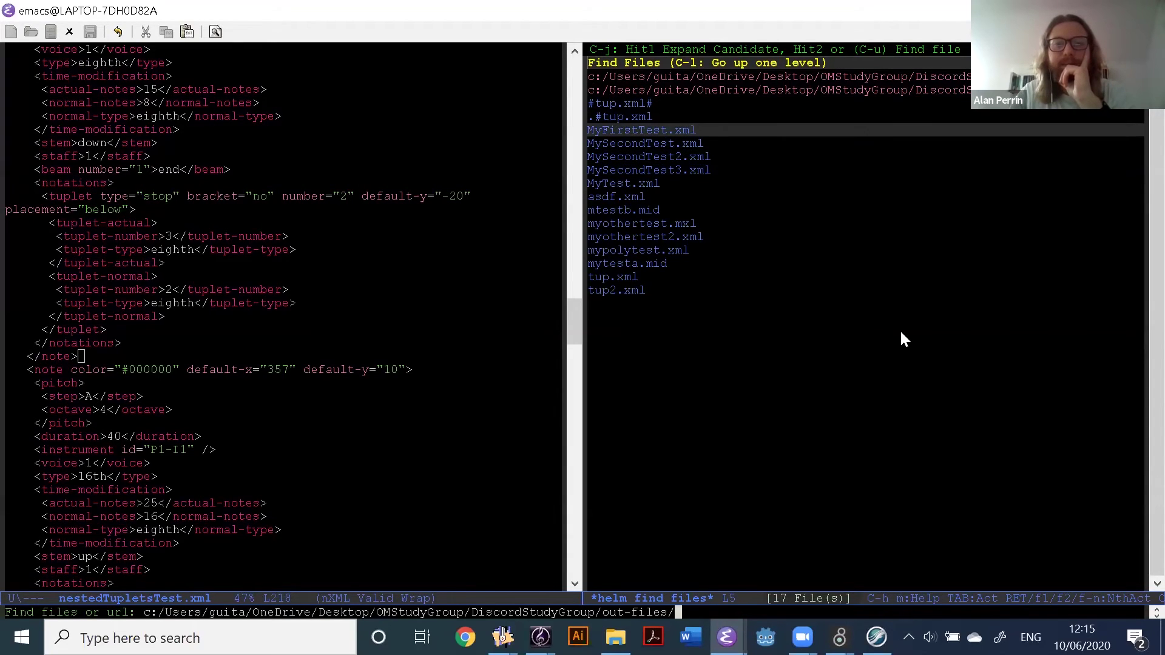
key(Return)
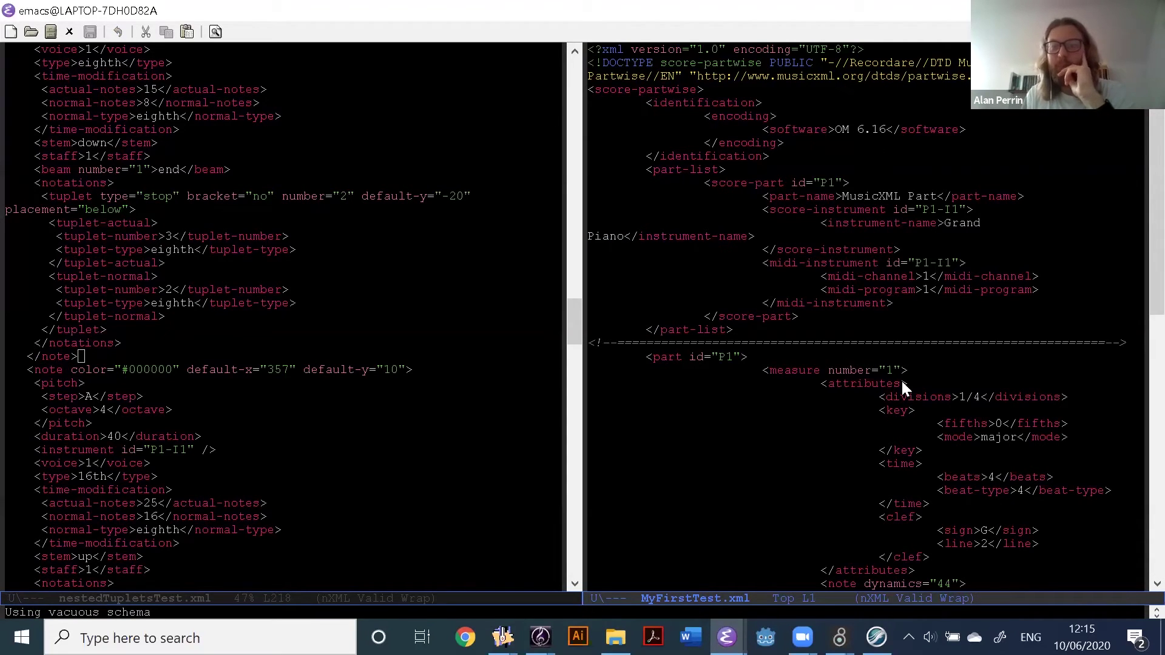
Compare the header, layout and appearance sections of nestedTupletsTest.xml with the opening of MyFirstTest.xml
click(391, 320)
scroll(386, 318, up, 20)
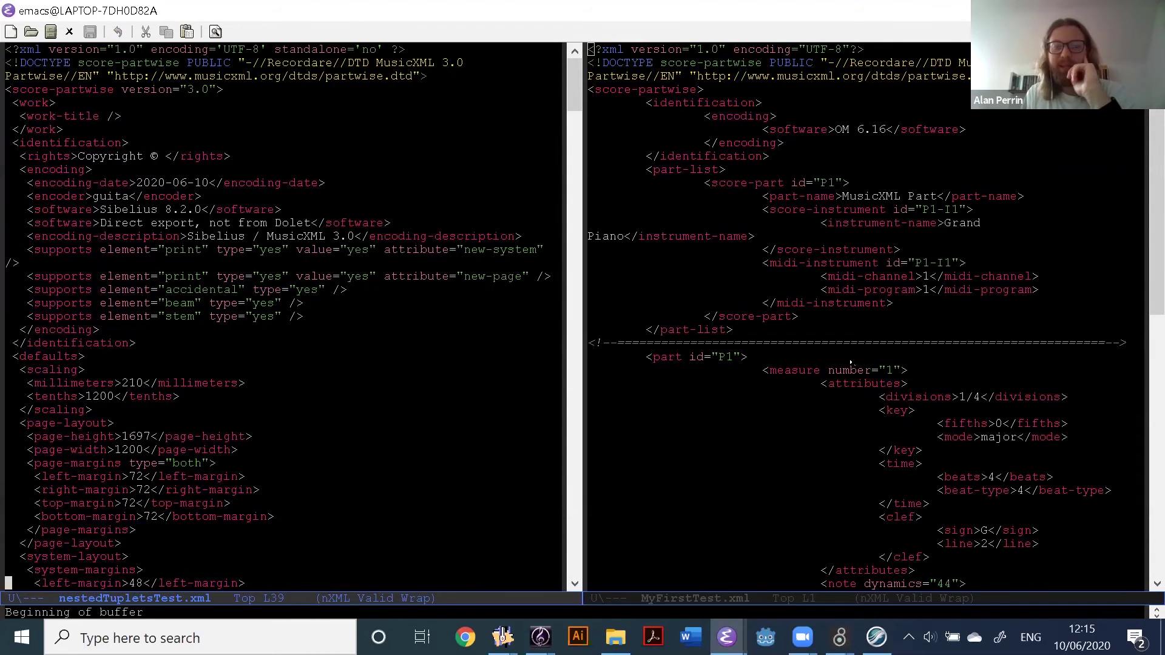
scroll(867, 316, down, 3)
scroll(112, 332, down, 5)
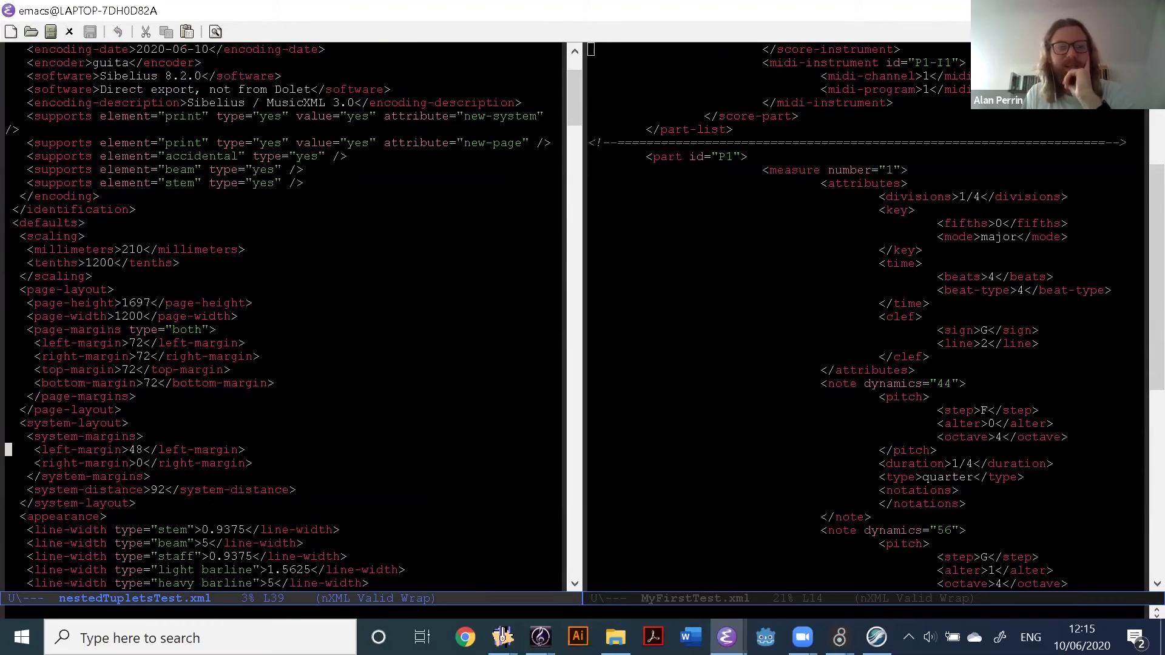
scroll(357, 333, down, 15)
scroll(357, 334, up, 11)
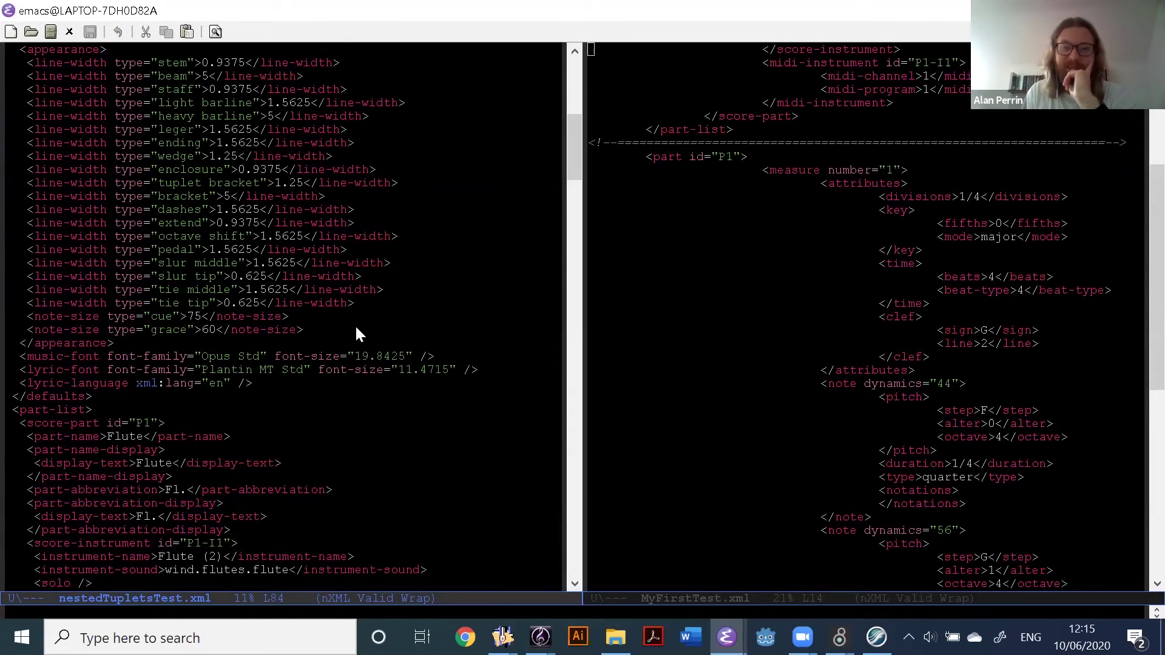
scroll(819, 240, up, 3)
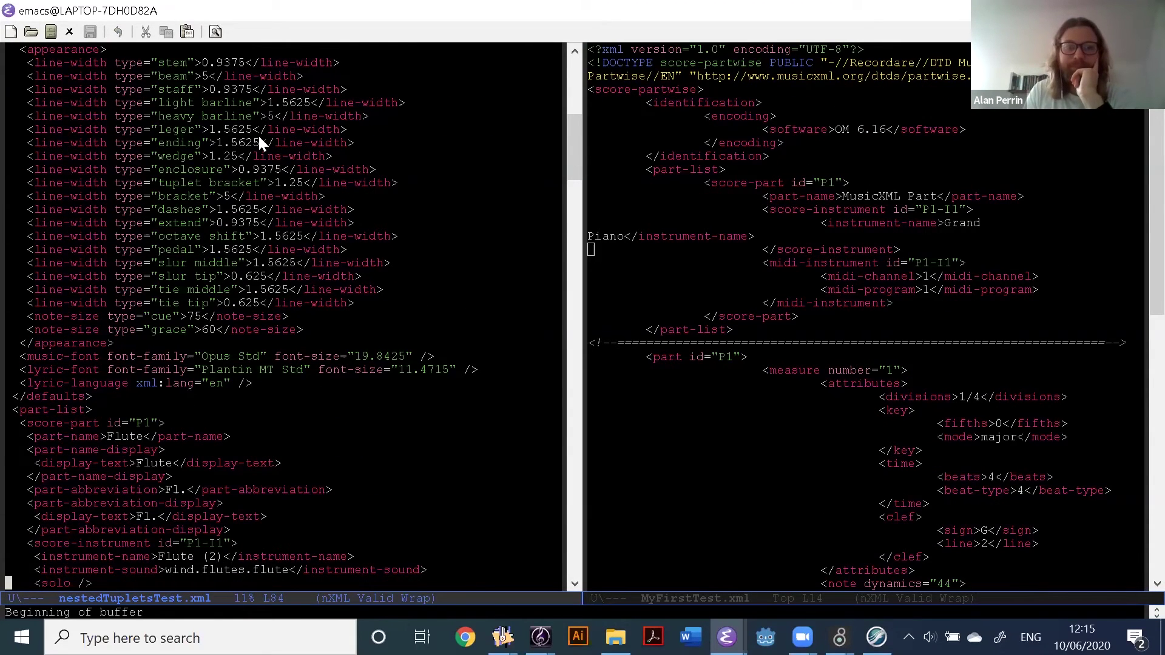
scroll(264, 144, up, 8)
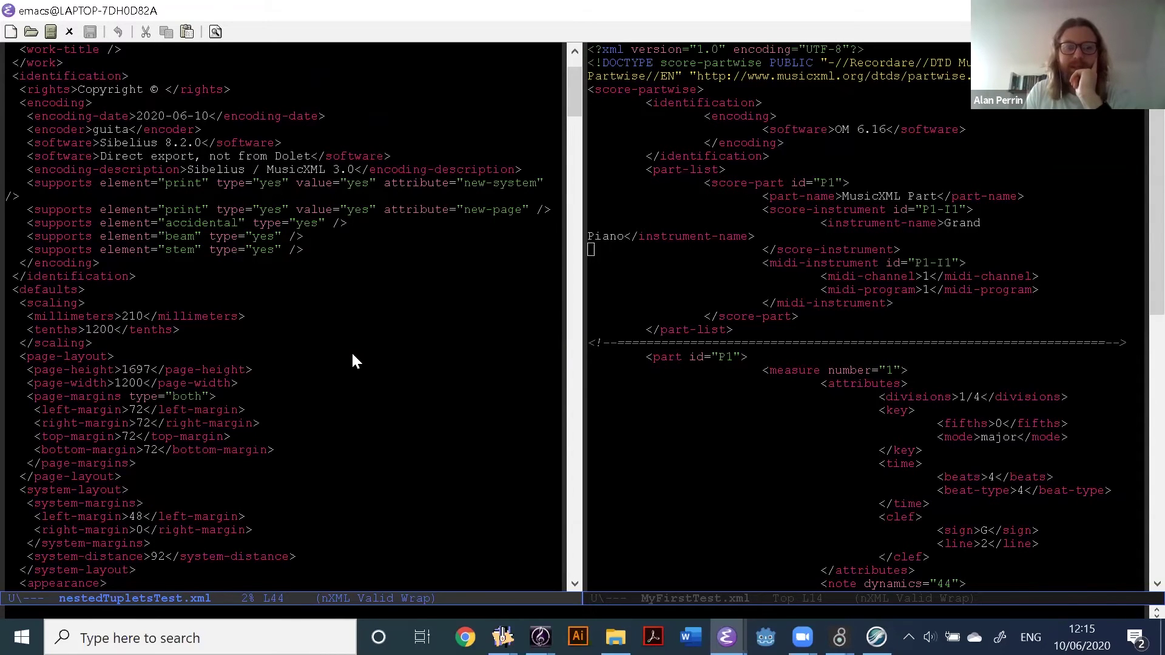
Examine the part list and measure 1 attributes in nestedTupletsTest.xml against those in MyFirstTest.xml
scroll(351, 350, down, 1)
scroll(247, 370, down, 3)
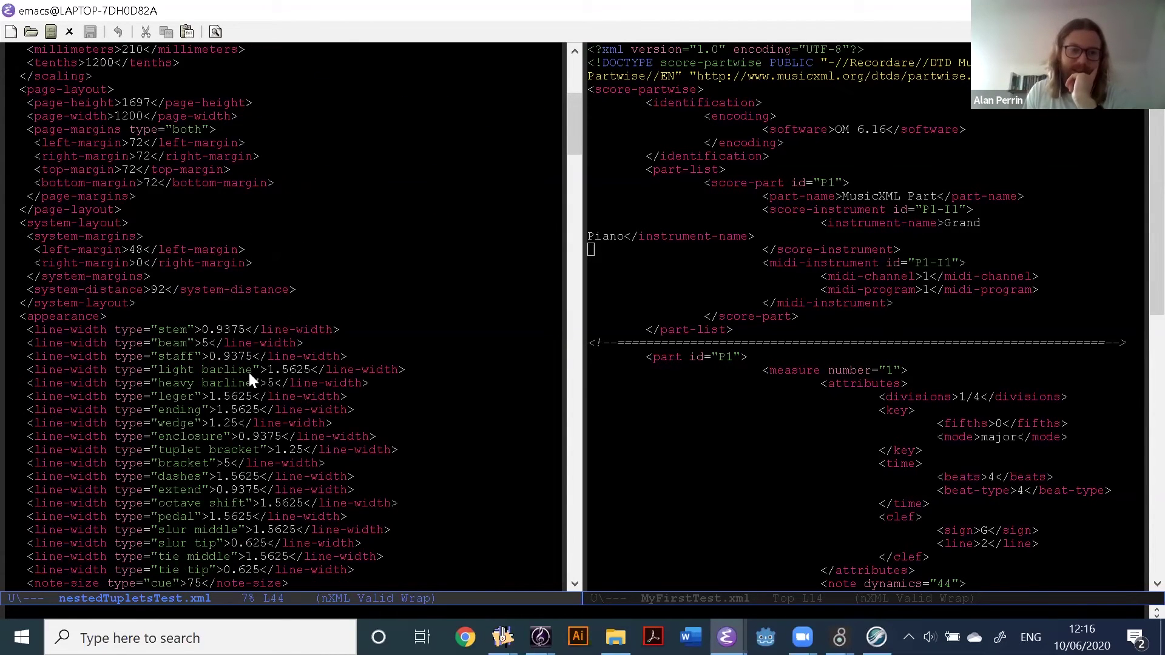
scroll(248, 370, down, 6)
scroll(272, 380, down, 7)
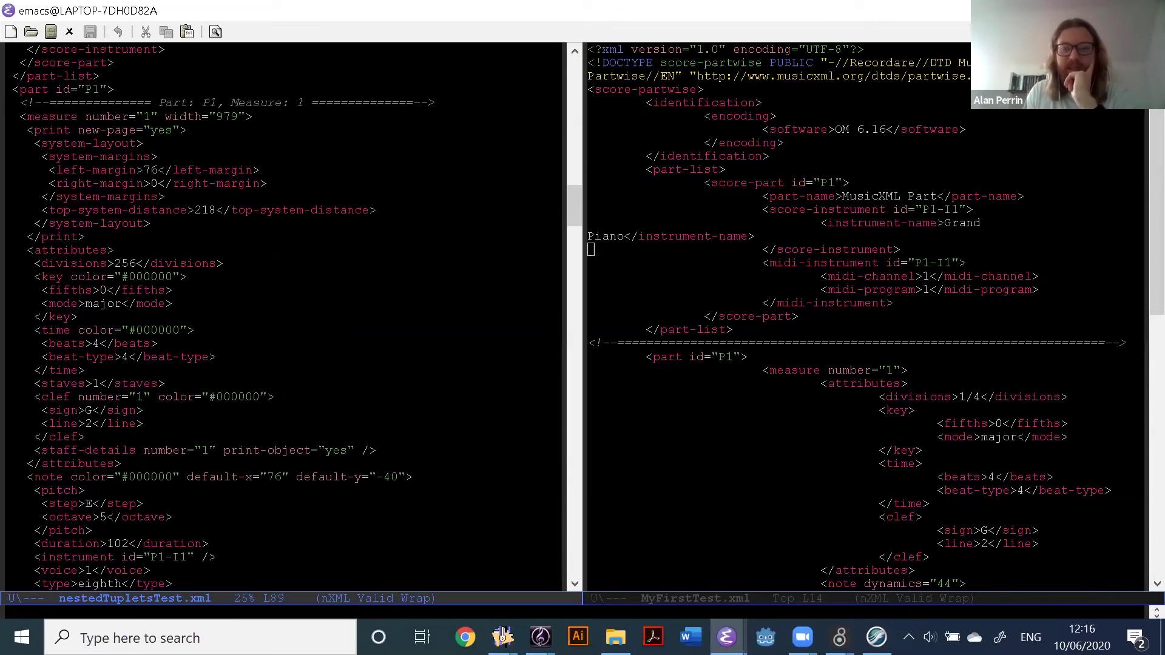
scroll(850, 304, down, 2)
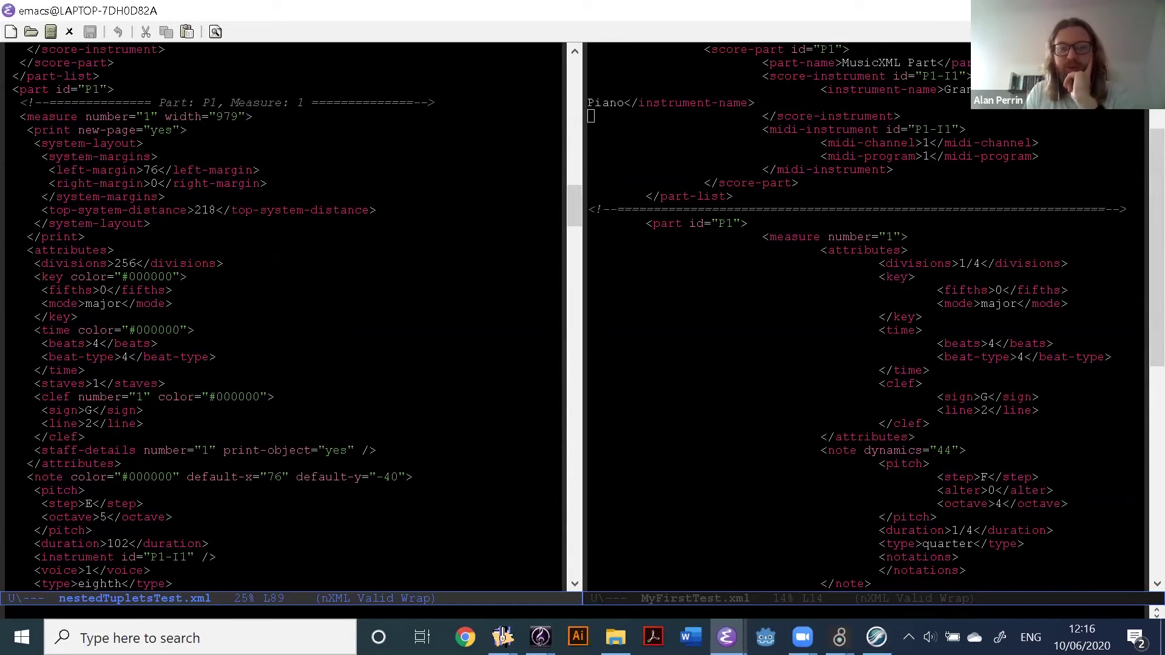
scroll(882, 382, up, 2)
scroll(889, 147, up, 1)
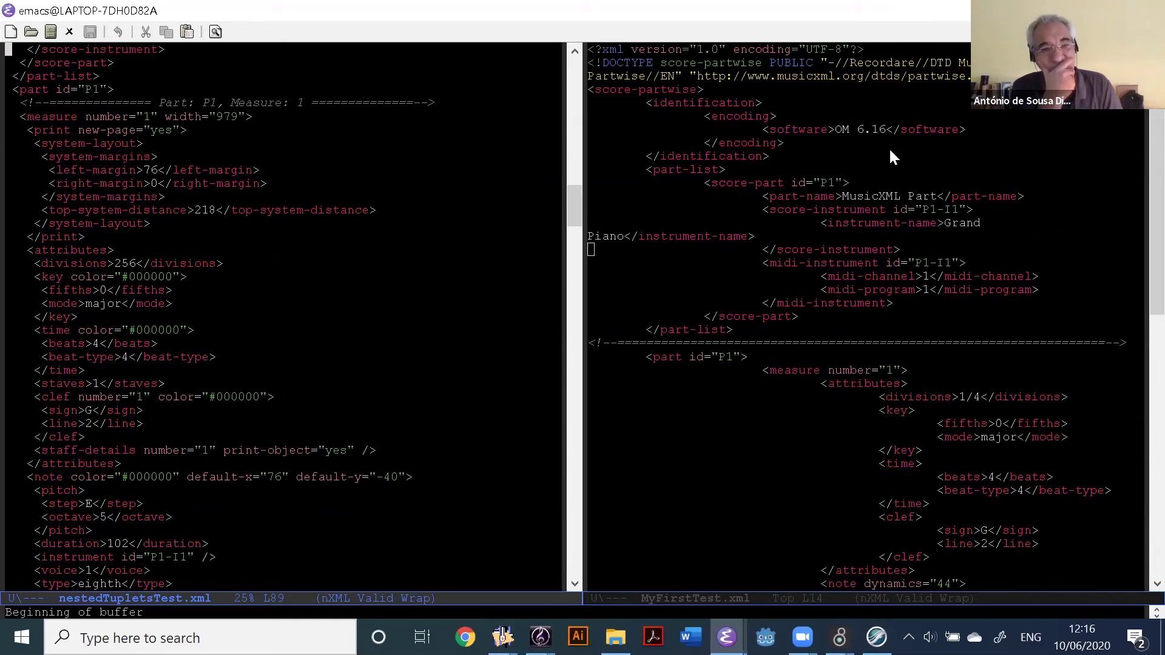
Compare the DOCTYPE, MusicXML version and encoding software entries at the beginning of both files
click(857, 86)
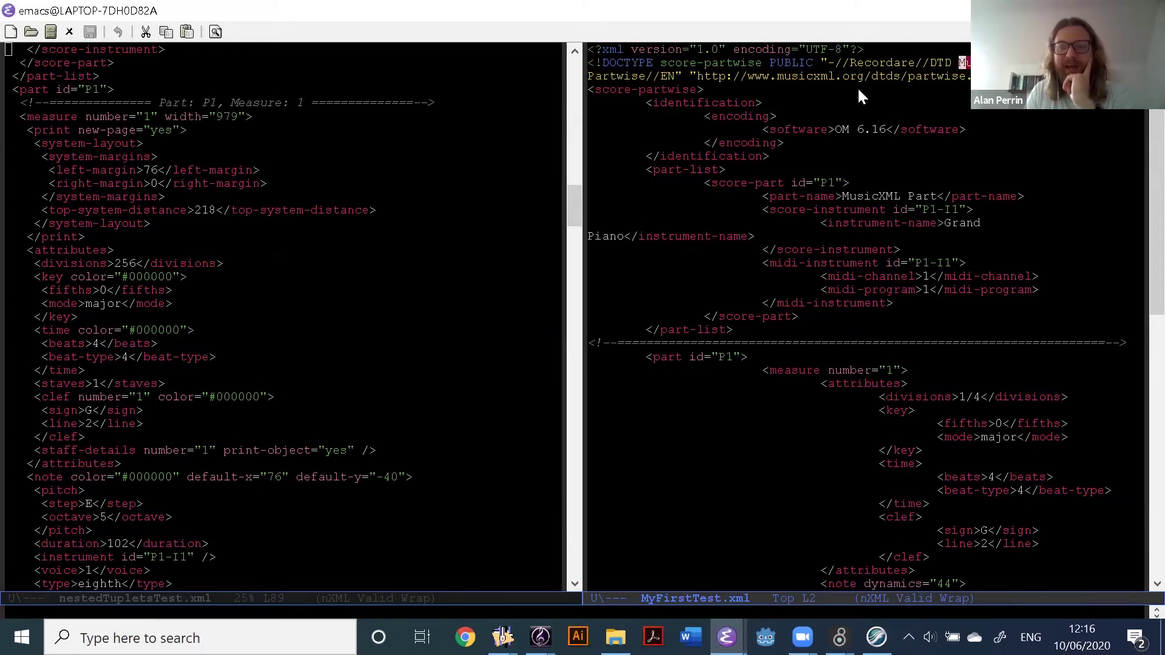
click(1019, 135)
scroll(971, 151, up, 1)
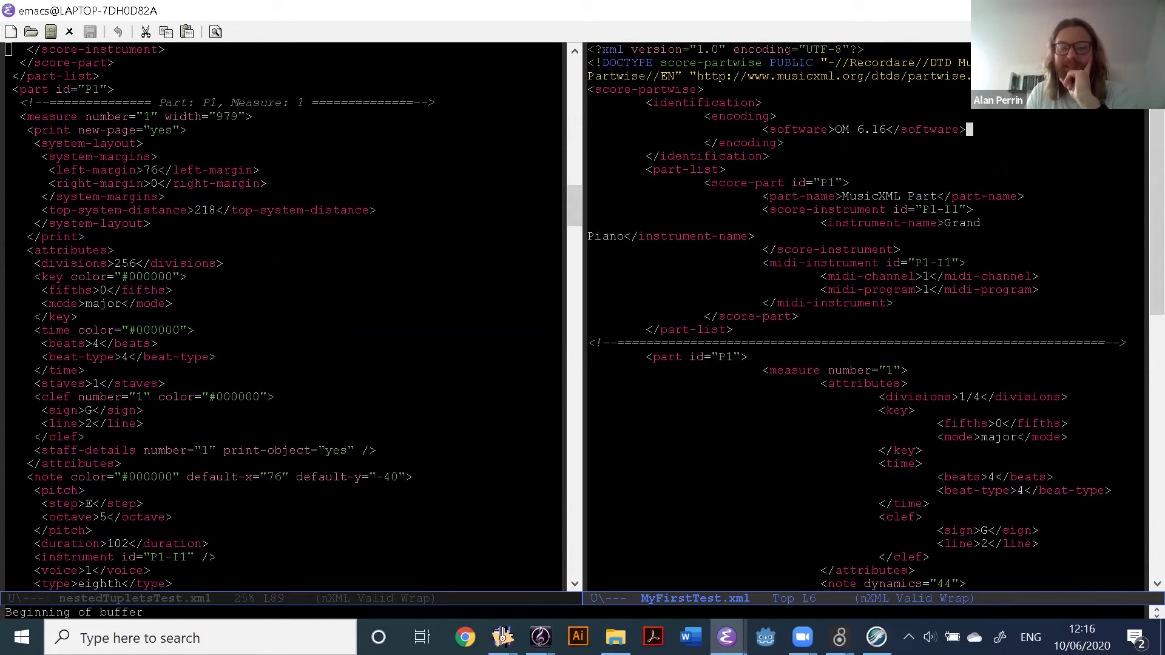
scroll(333, 383, up, 8)
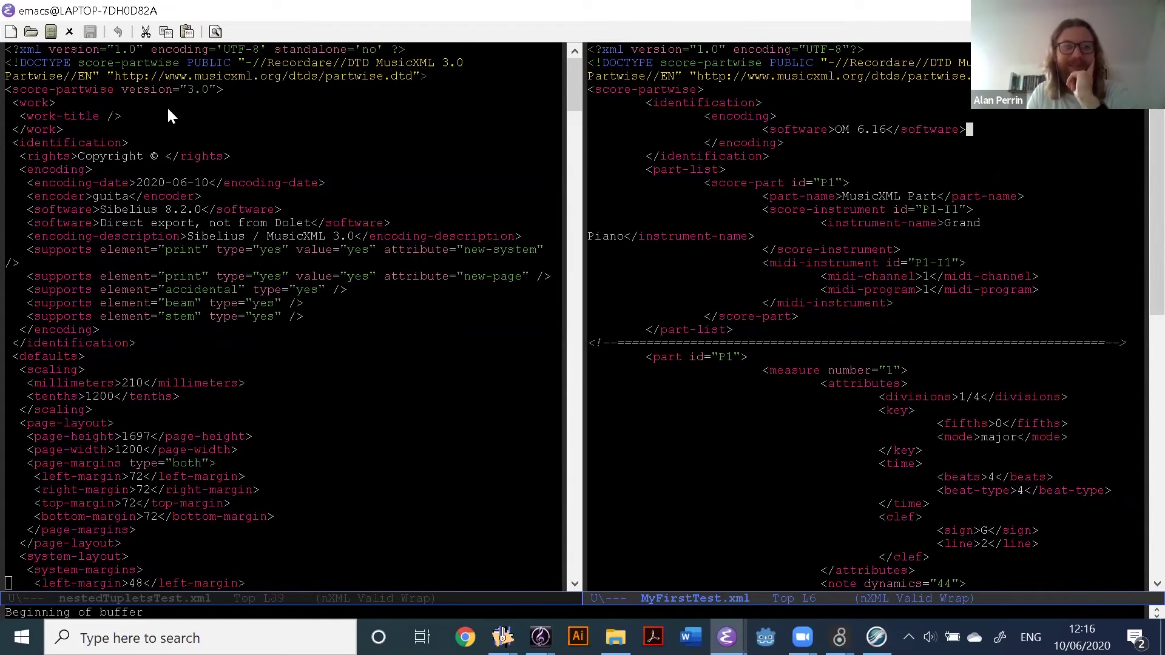
click(766, 316)
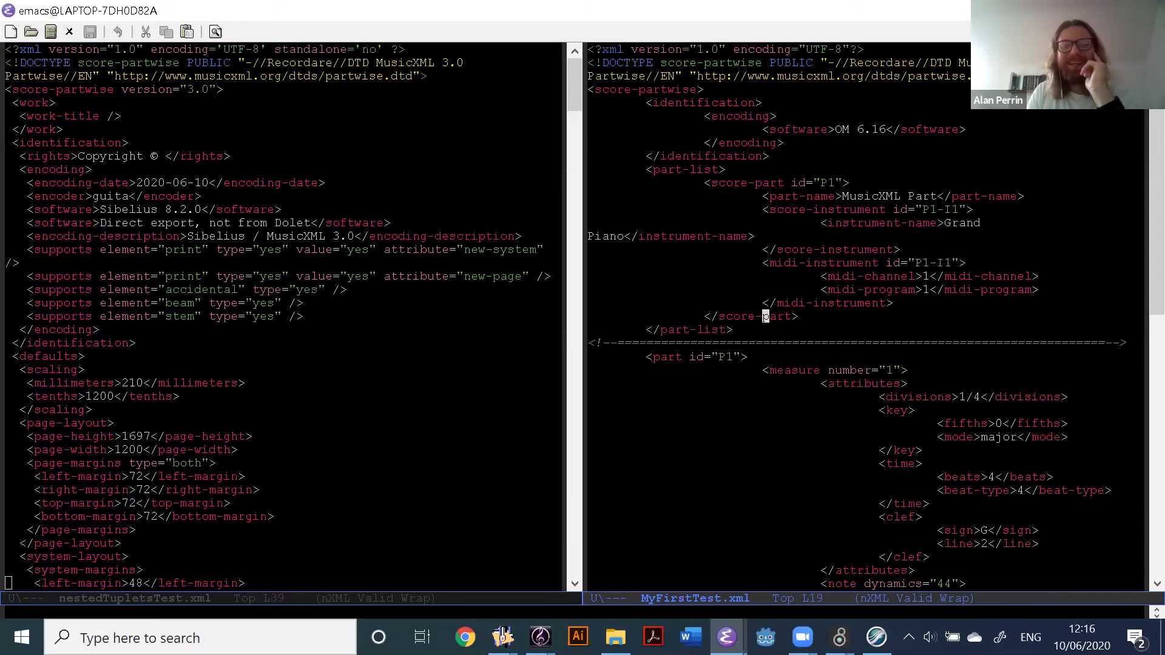
scroll(766, 316, down, 4)
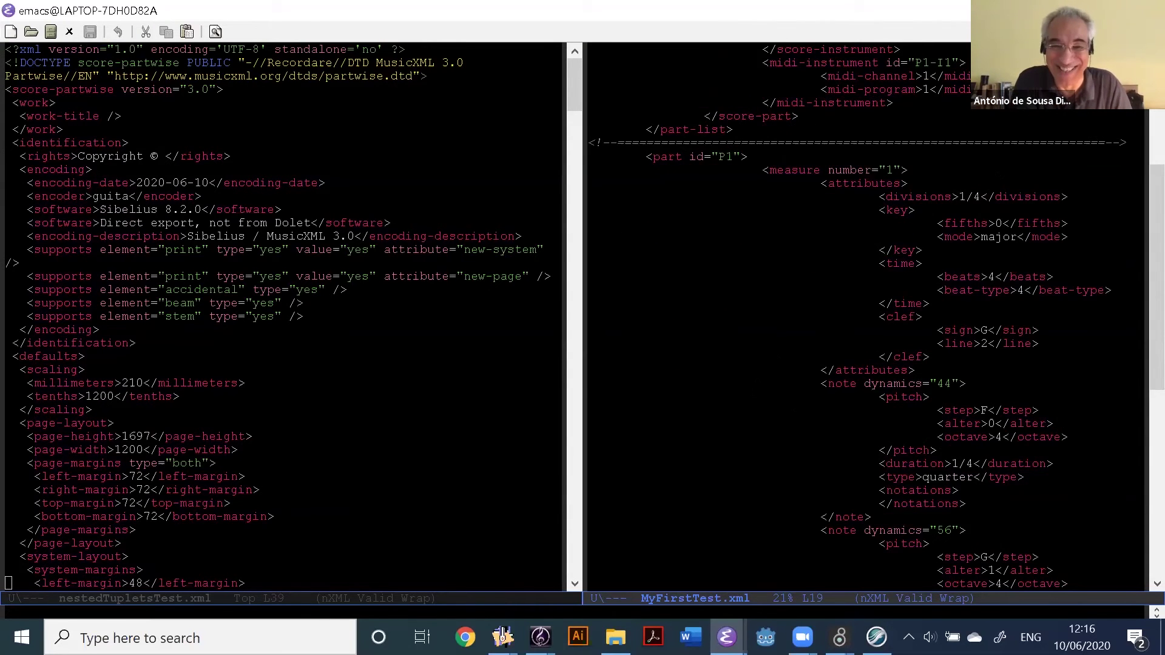
scroll(766, 317, up, 5)
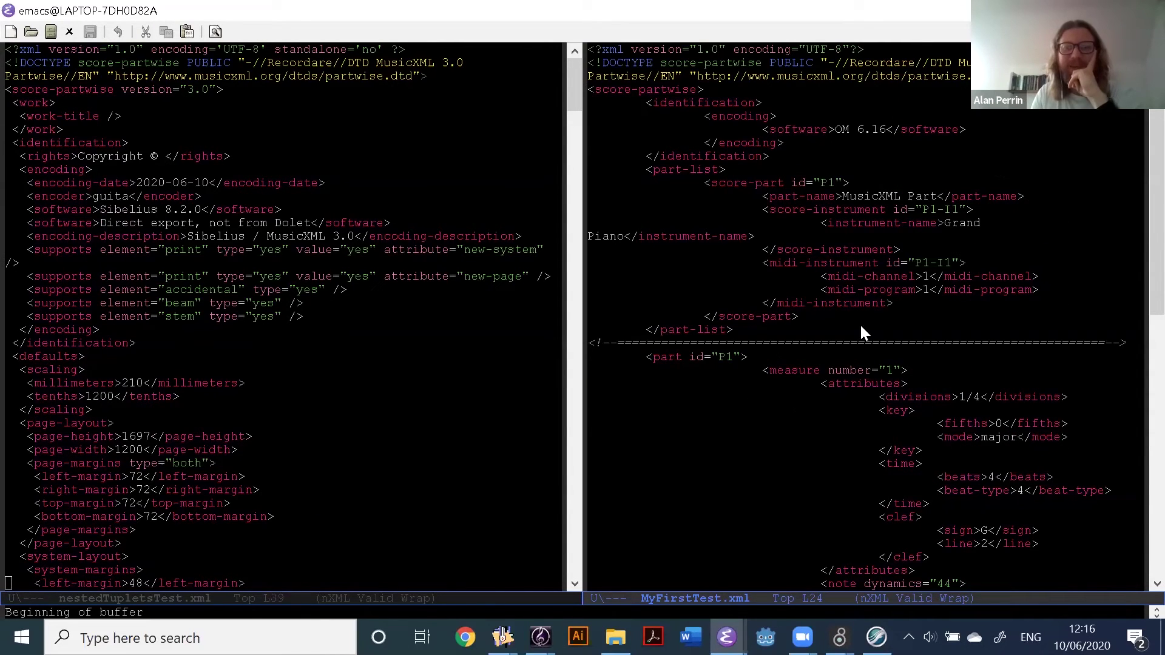
Compare the note elements in MyFirstTest.xml with the nested tuplet markup near the end of nestedTupletsTest.xml
scroll(766, 376, down, 10)
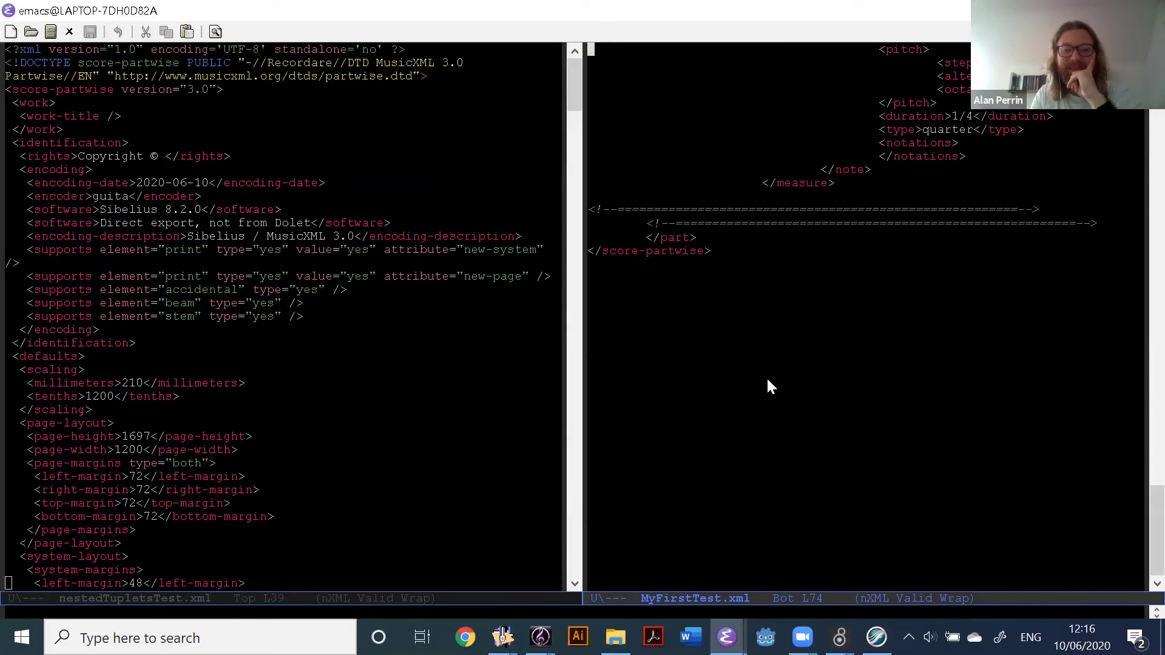
scroll(812, 354, up, 5)
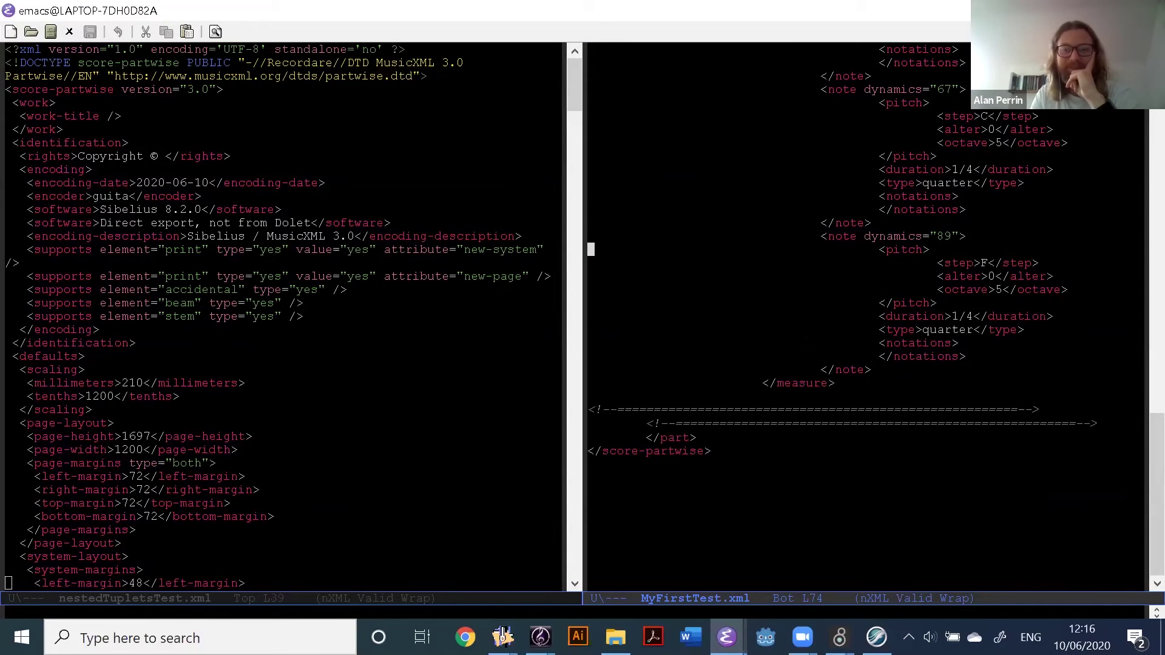
scroll(811, 353, up, 4)
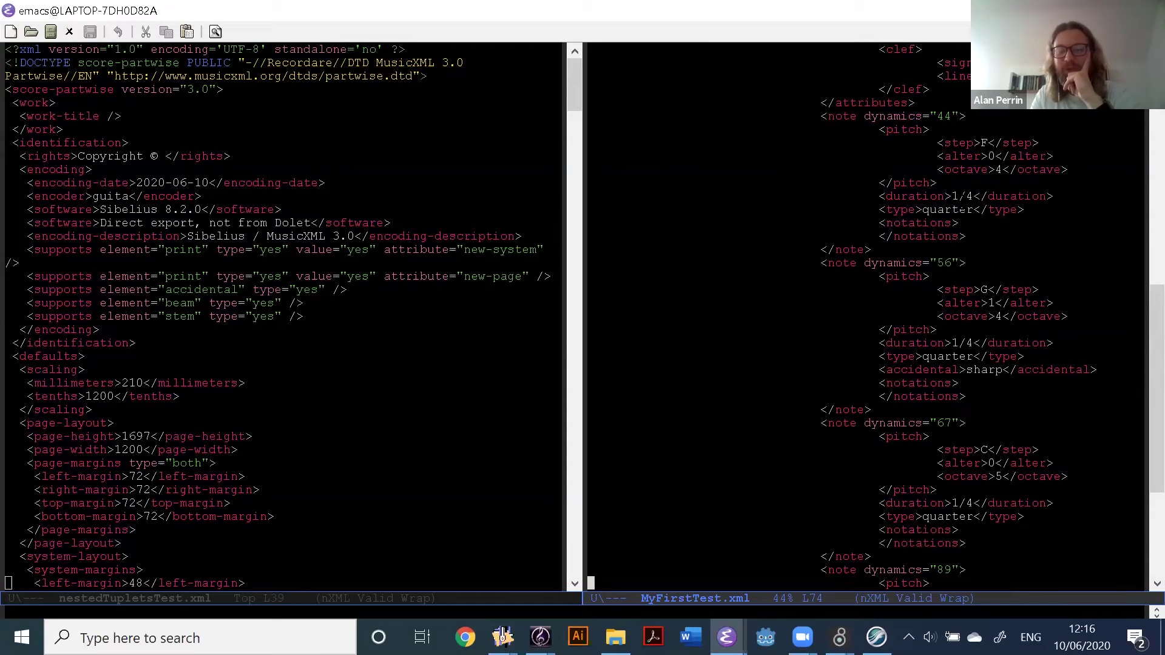
scroll(433, 357, down, 20)
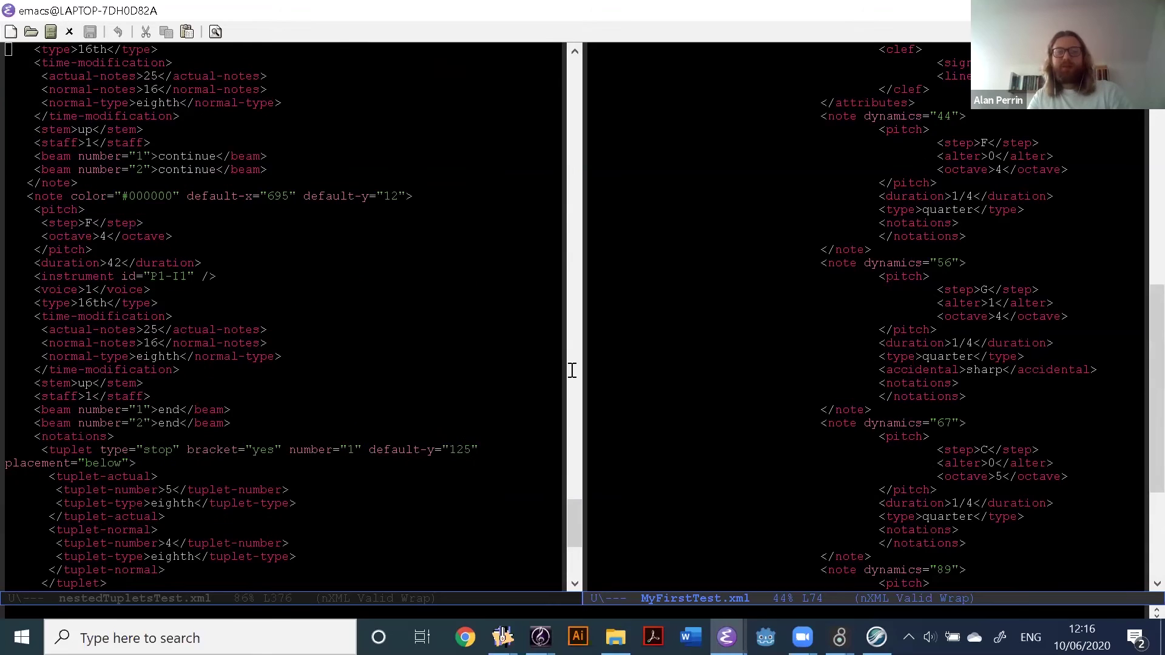
scroll(789, 364, down, 4)
scroll(202, 333, down, 5)
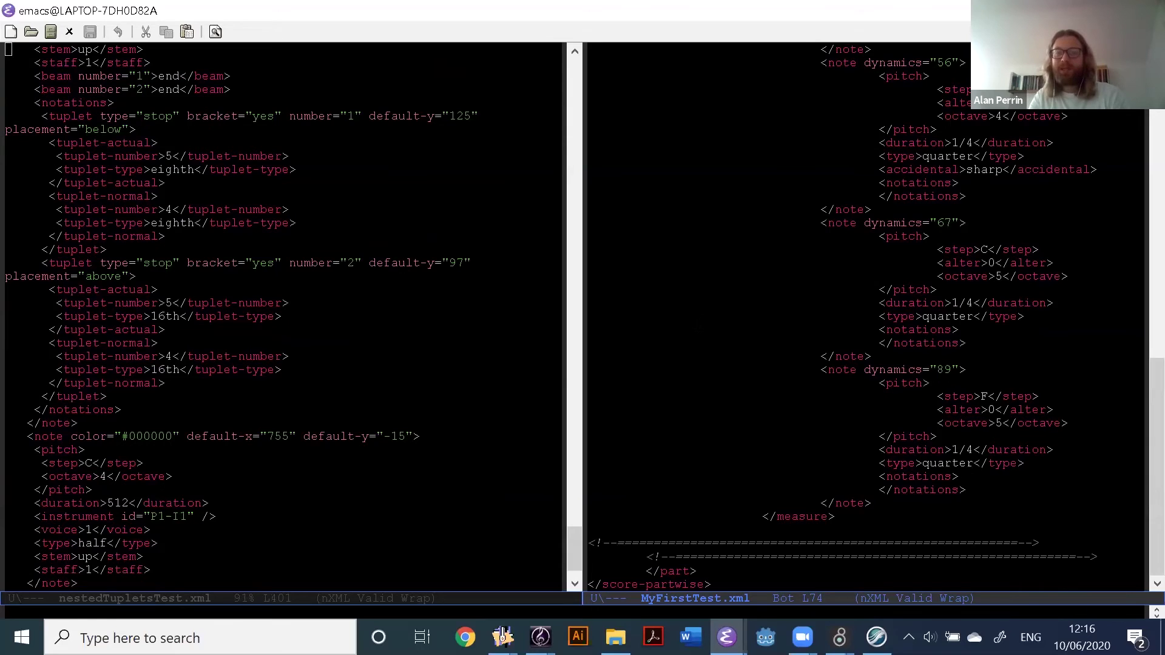
Compare the beginnings of MyFirstTest.xml and nestedTupletsTest.xml, from the XML declarations through the encoding and part-list entries
scroll(868, 316, up, 10)
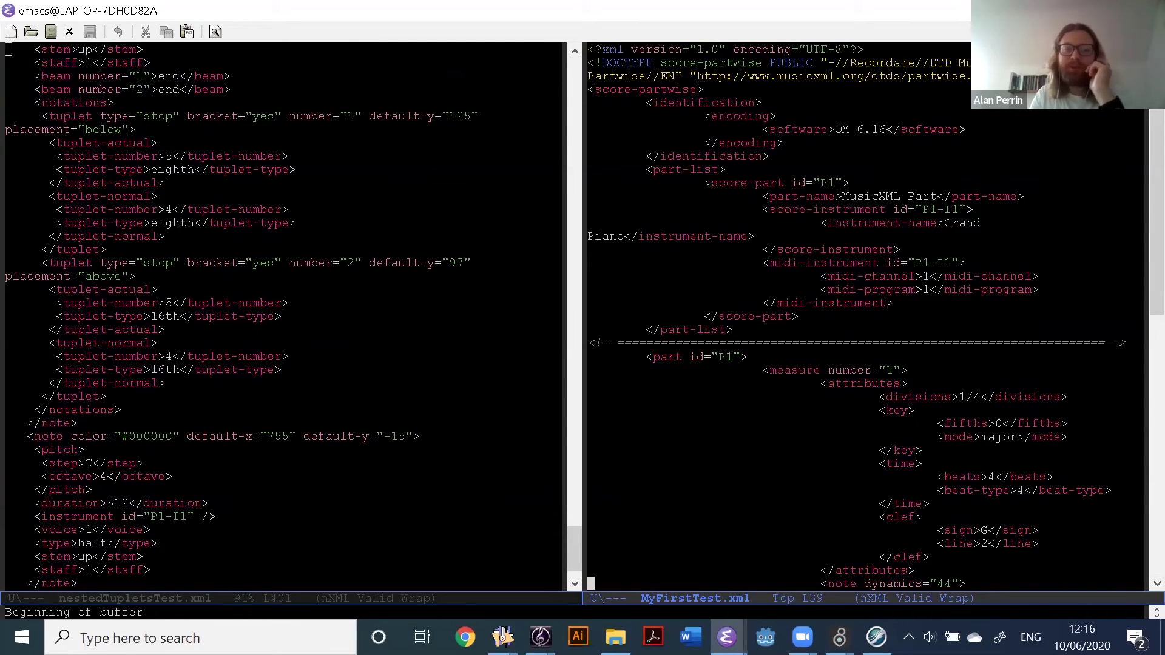
scroll(282, 398, up, 20)
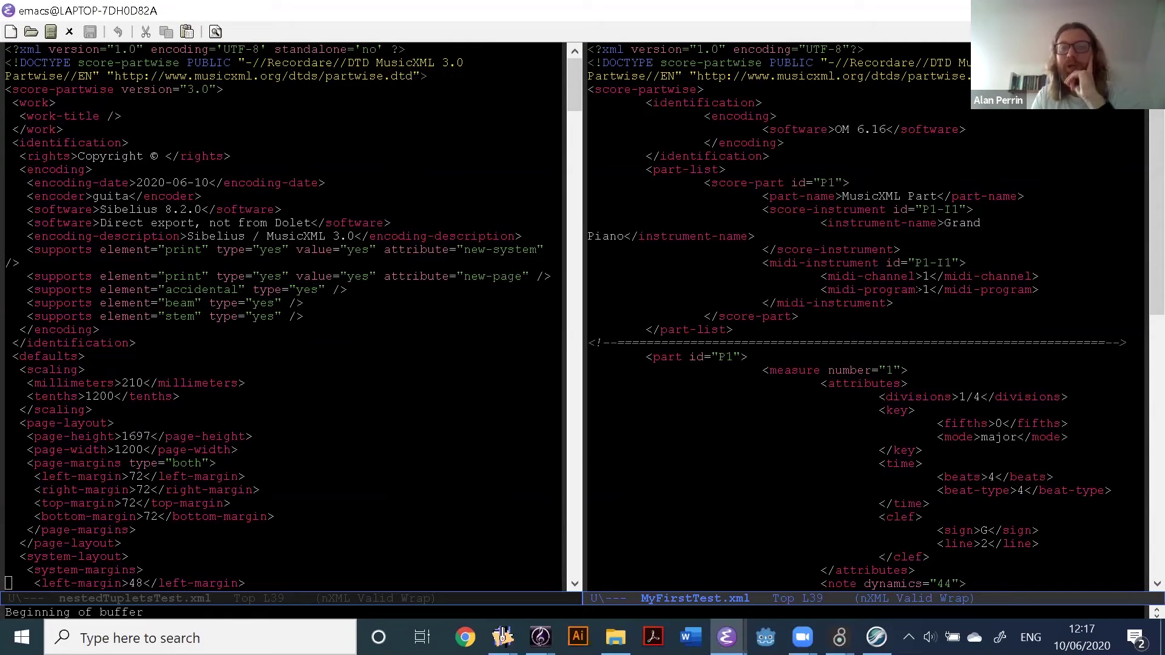
scroll(853, 361, down, 2)
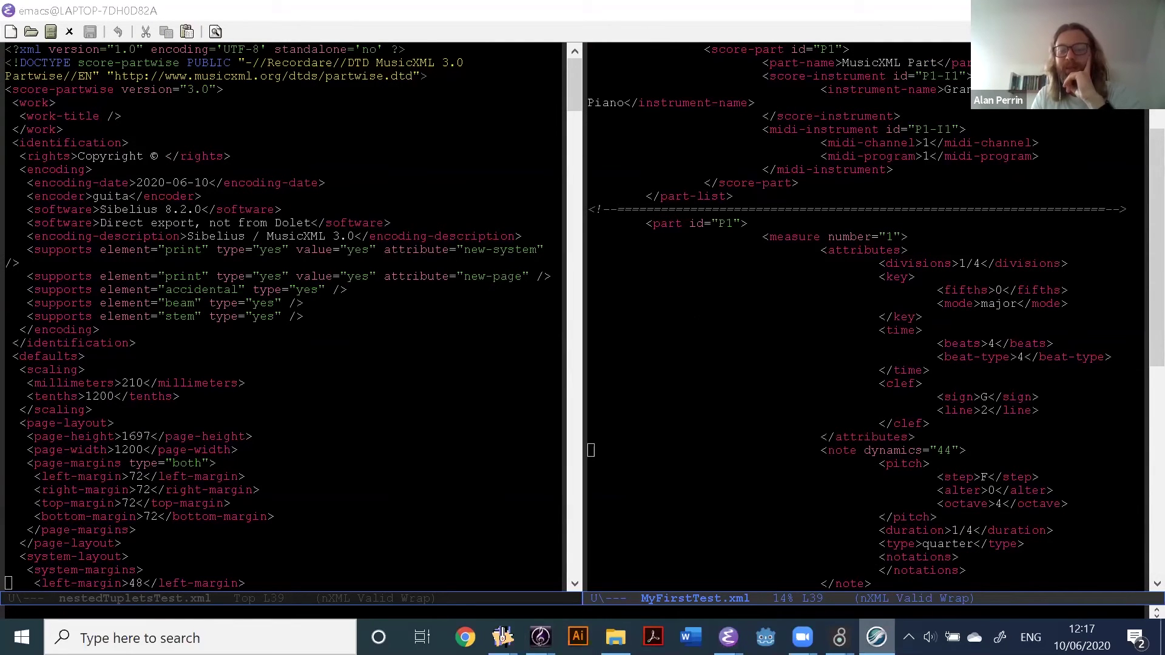
Switch to Finale 2014 to view its launch window, and return to the two MusicXML files in Emacs
right_click(877, 637)
click(843, 551)
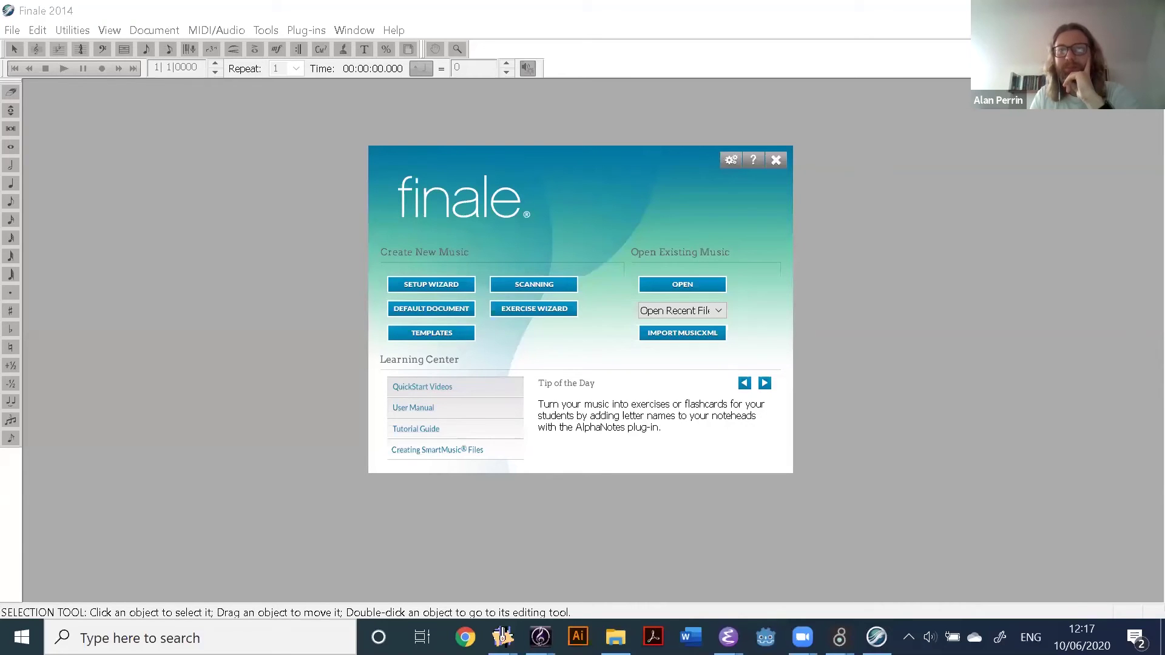
mouse_move(502, 637)
click(685, 577)
click(728, 552)
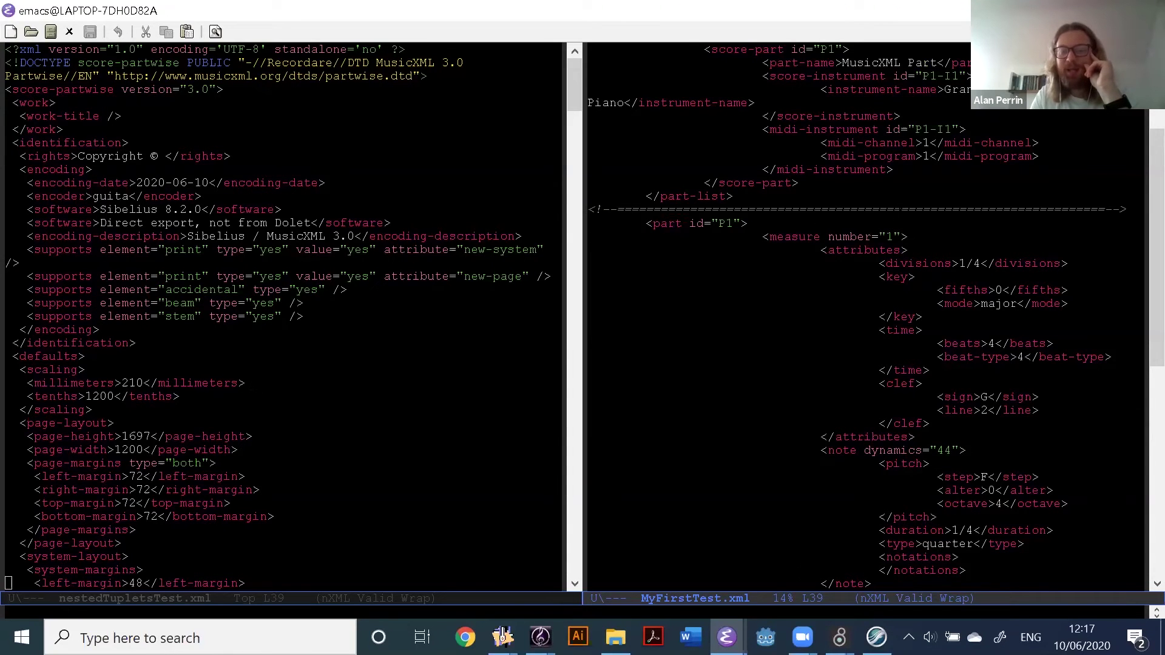
Review the score-part and MIDI instrument entries near the beginning of MyFirstTest.xml, placing the cursor after the closing score-part tag
scroll(868, 316, up, 2)
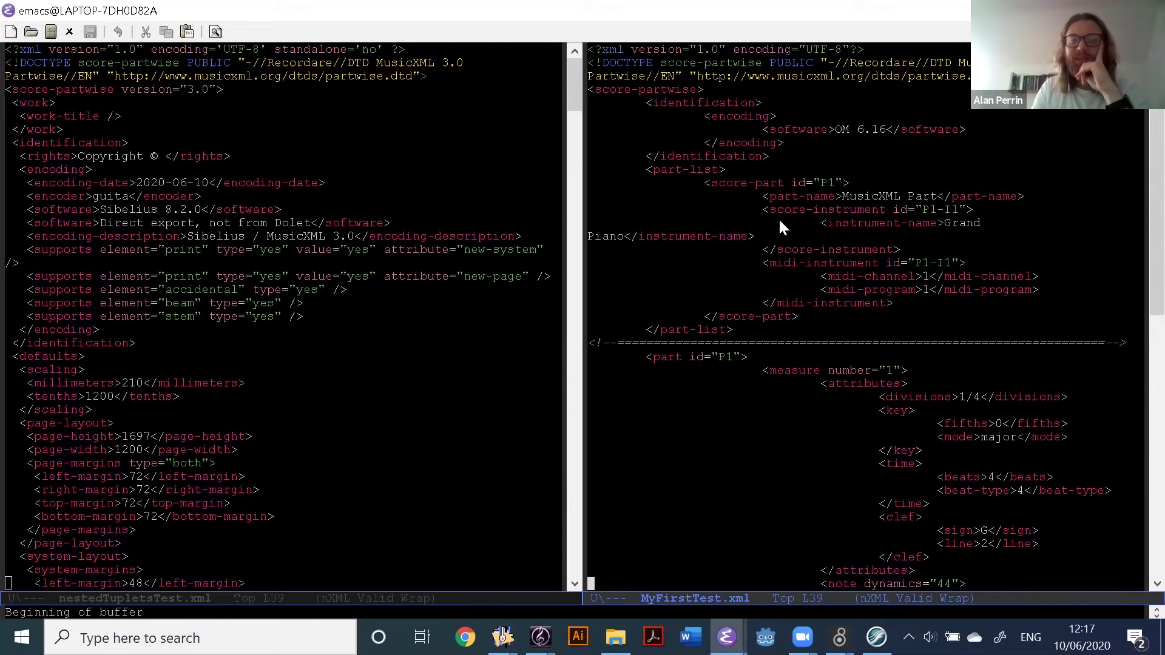
scroll(376, 334, down, 6)
scroll(394, 349, up, 6)
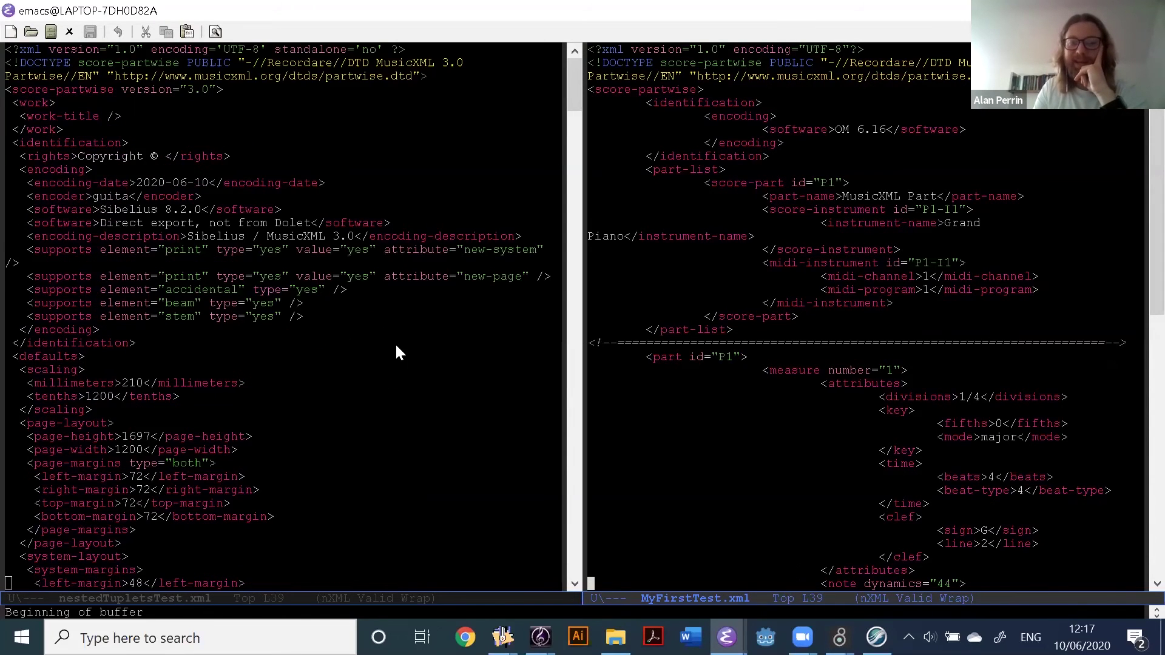
drag(920, 304, 919, 290)
click(939, 316)
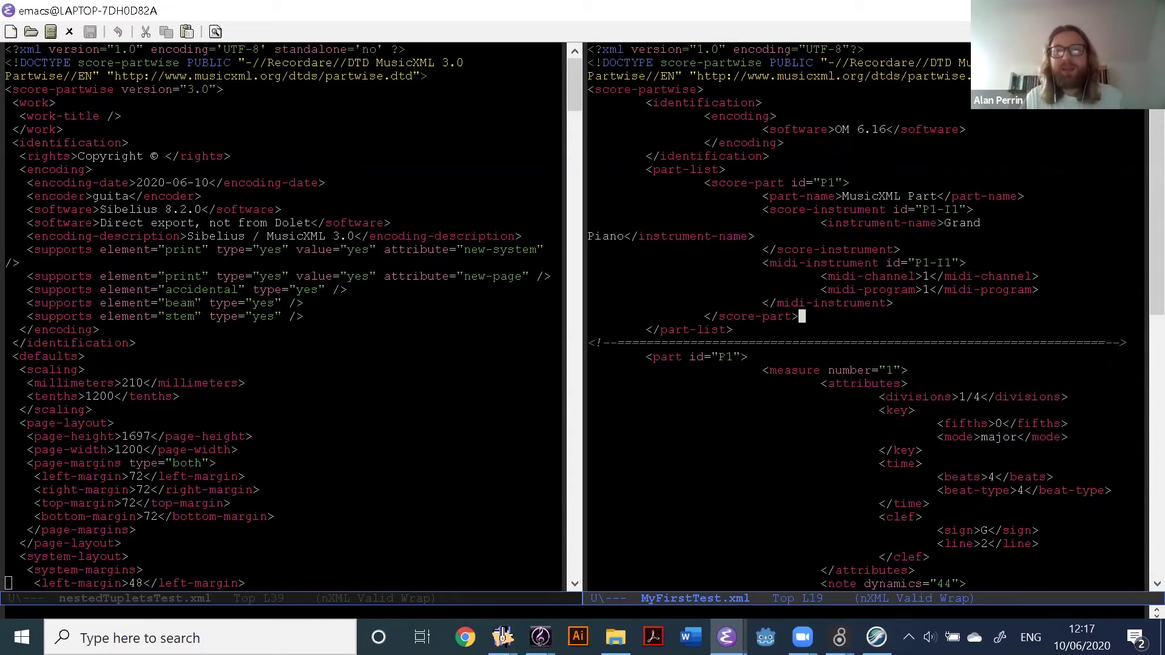
Switch to the OpenMusic patch and move the export-musicxml box slightly up and left, above the lisp car box
key(alt+Tab)
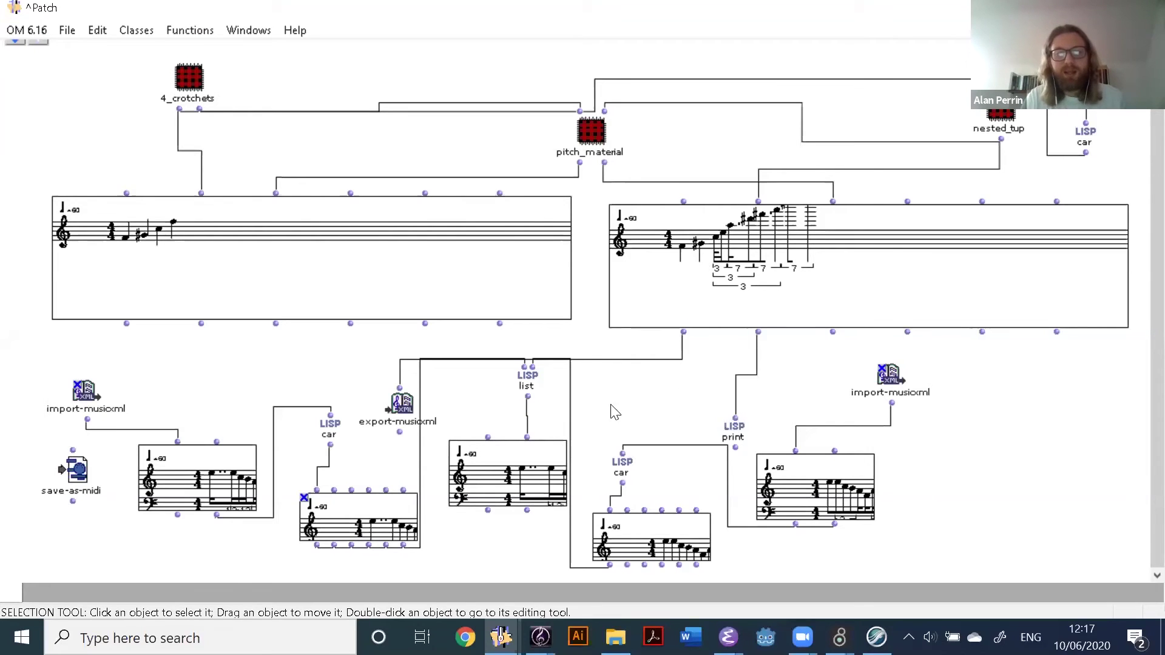
drag(401, 405, 378, 376)
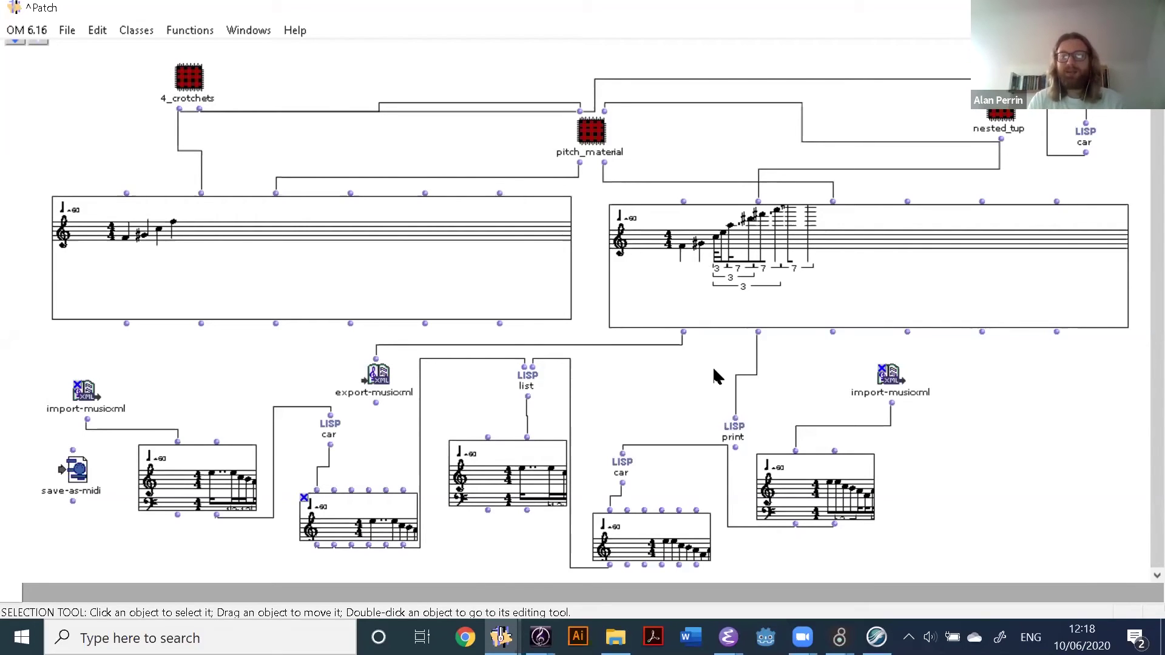
click(403, 491)
click(361, 384)
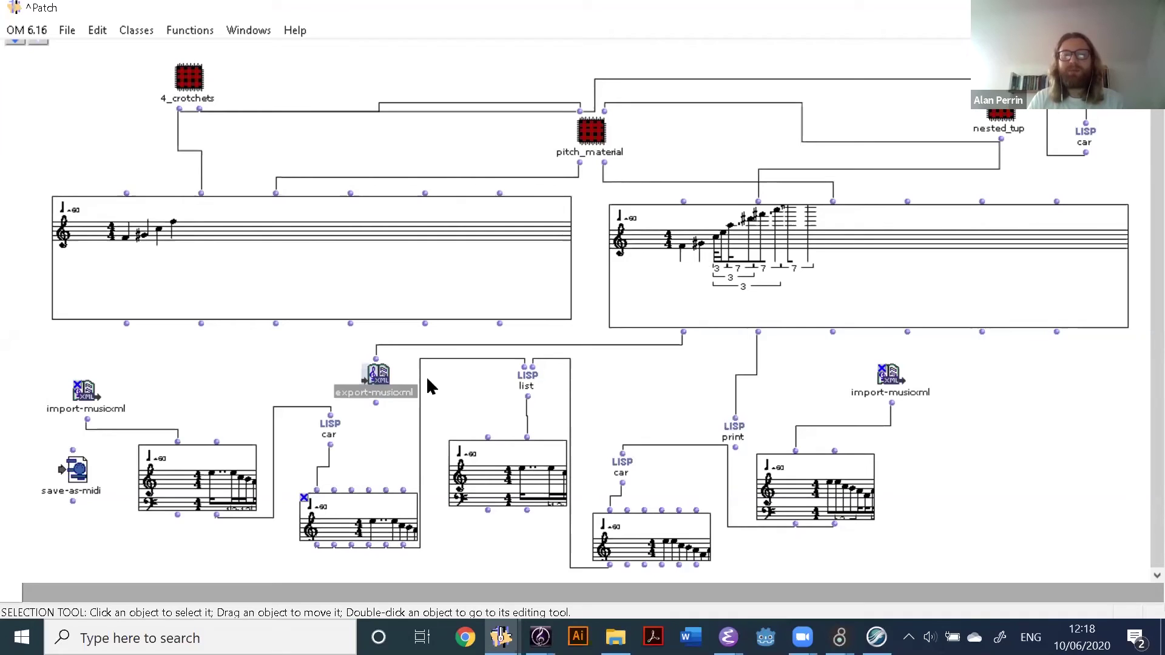
click(452, 395)
click(389, 394)
click(475, 389)
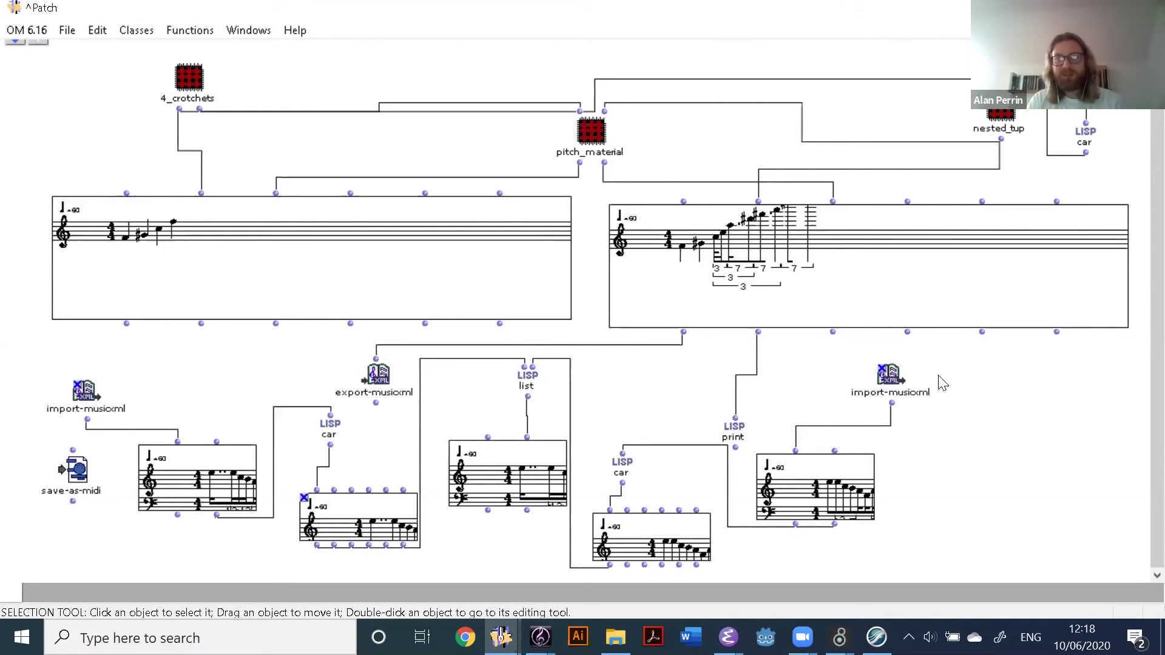